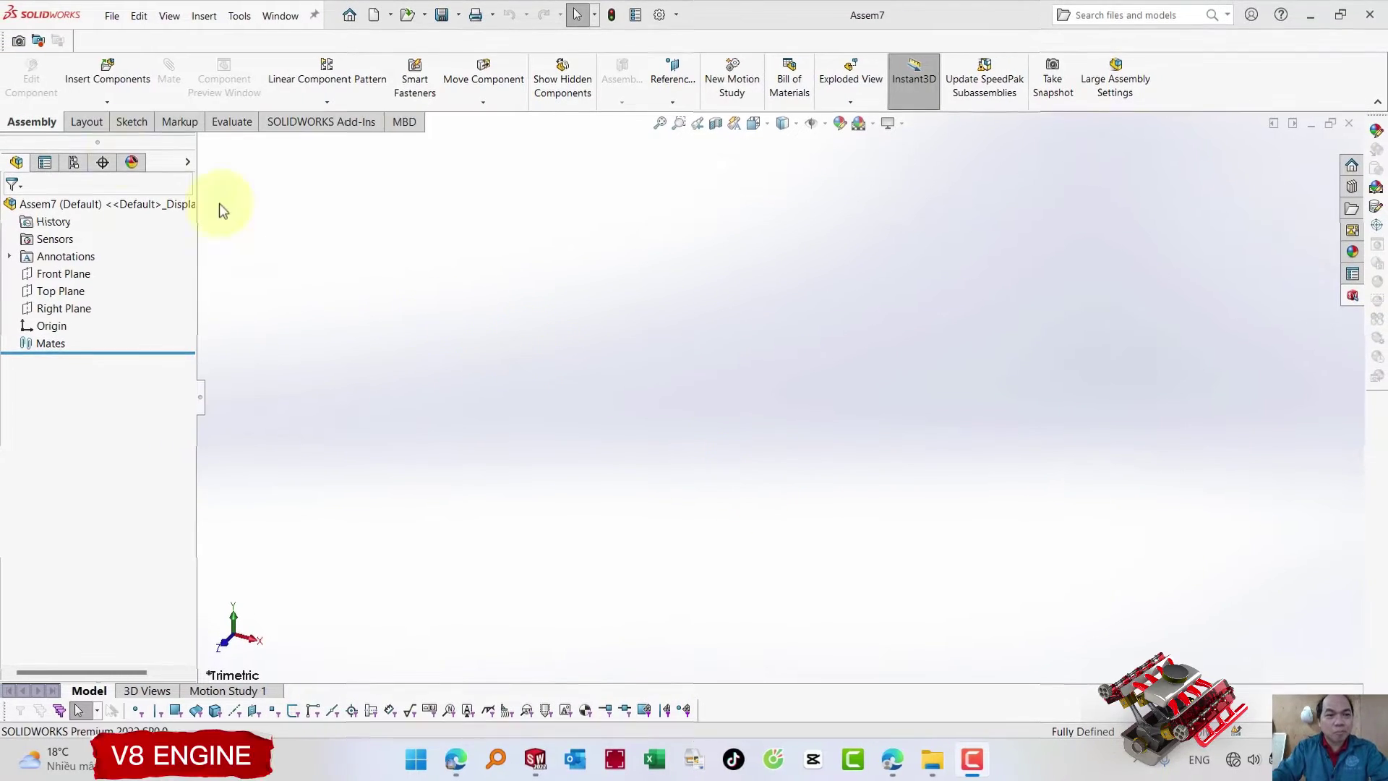
- Insert the 13. Oil Pan part into the empty engine assembly
left_click(112, 69)
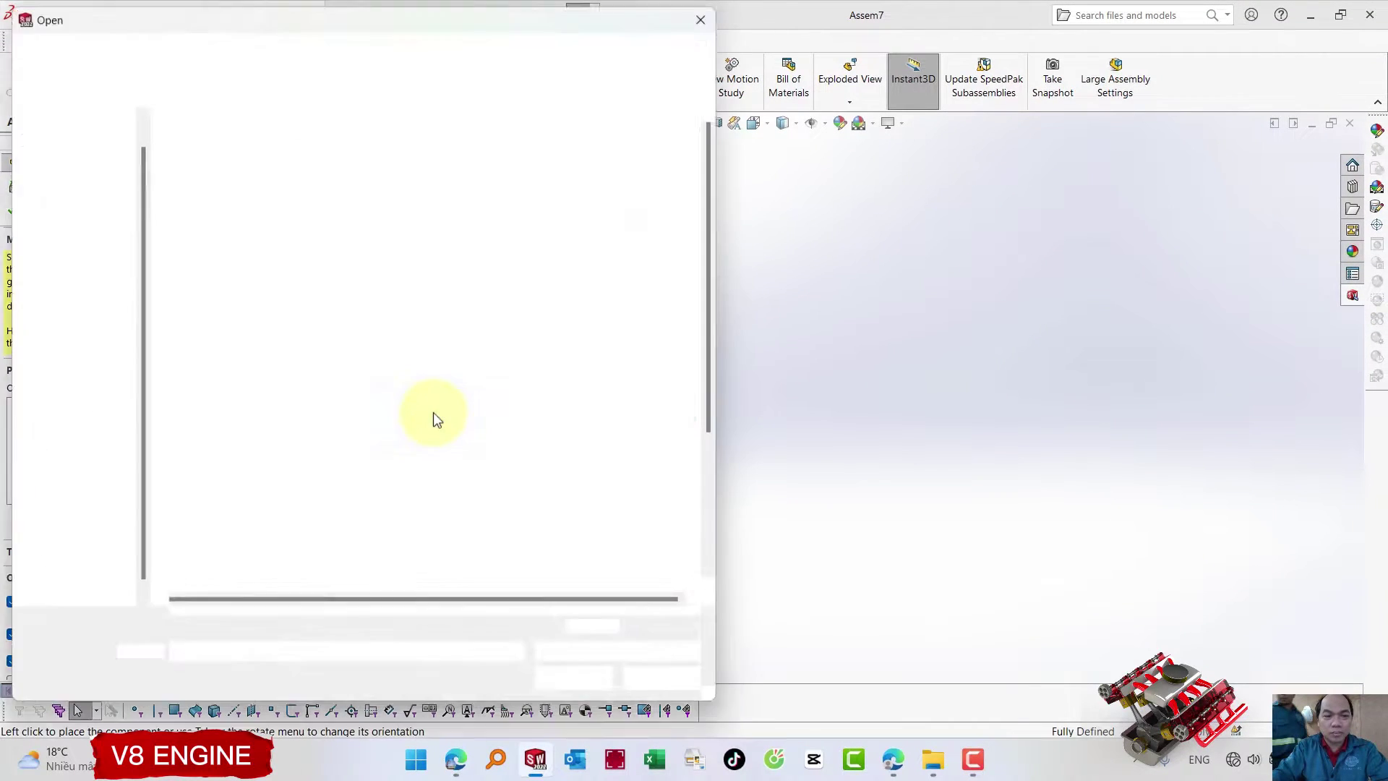
scroll(413, 397, "down", 3)
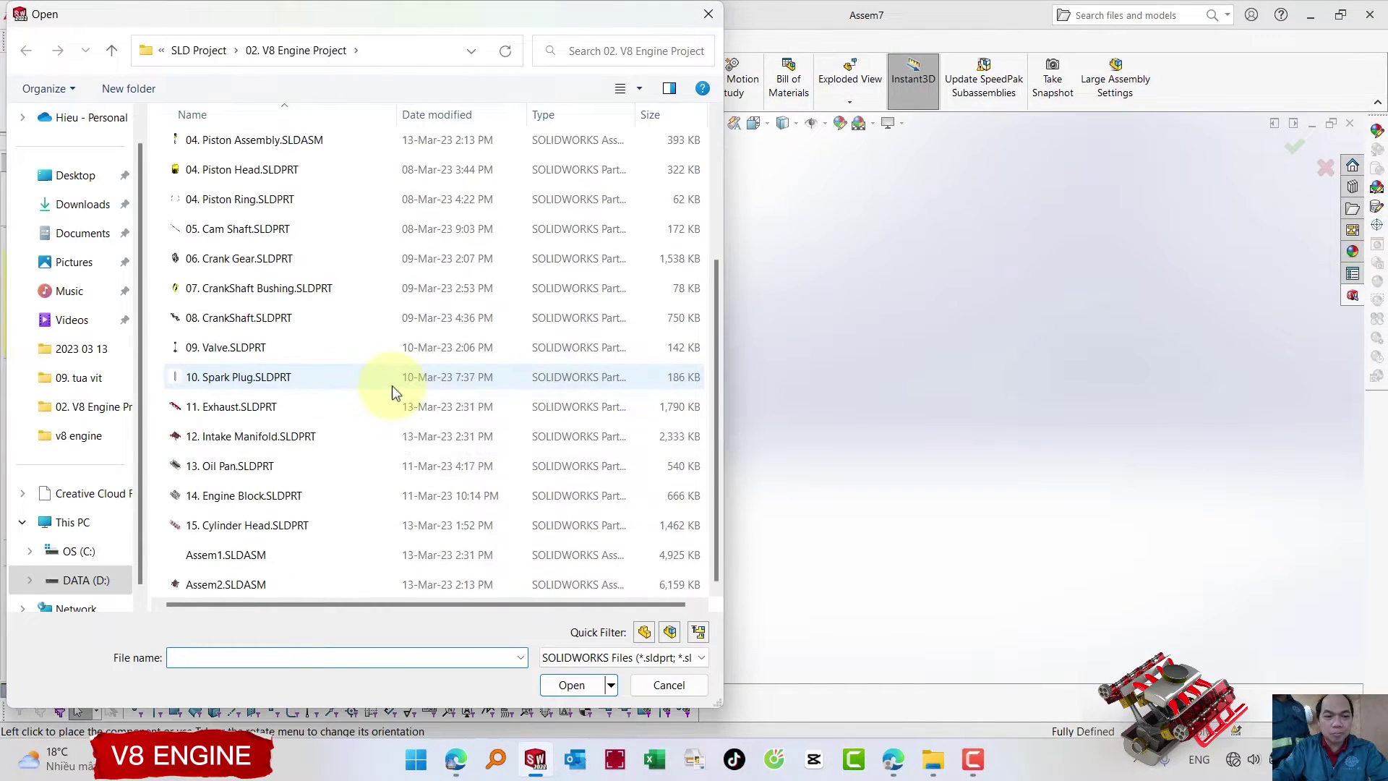
double_click(248, 469)
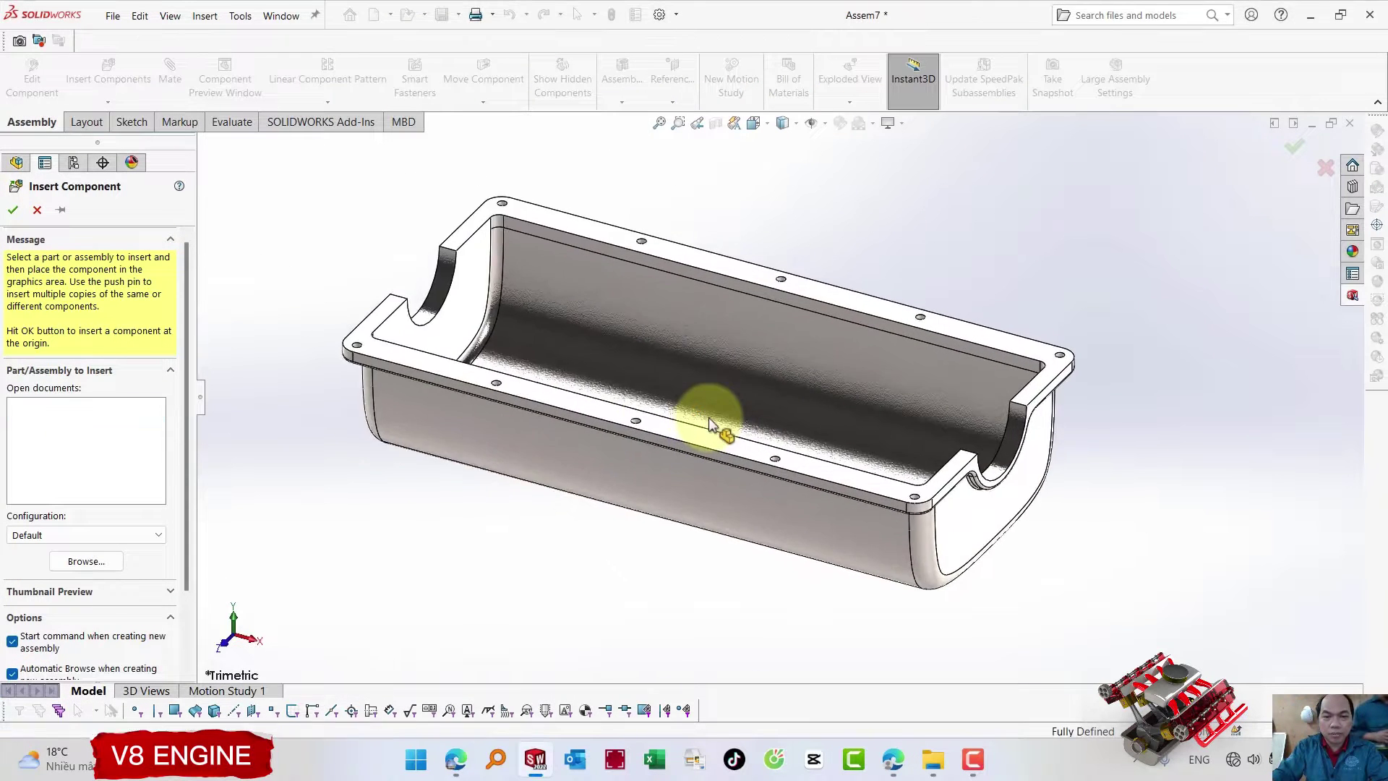
left_click(709, 423)
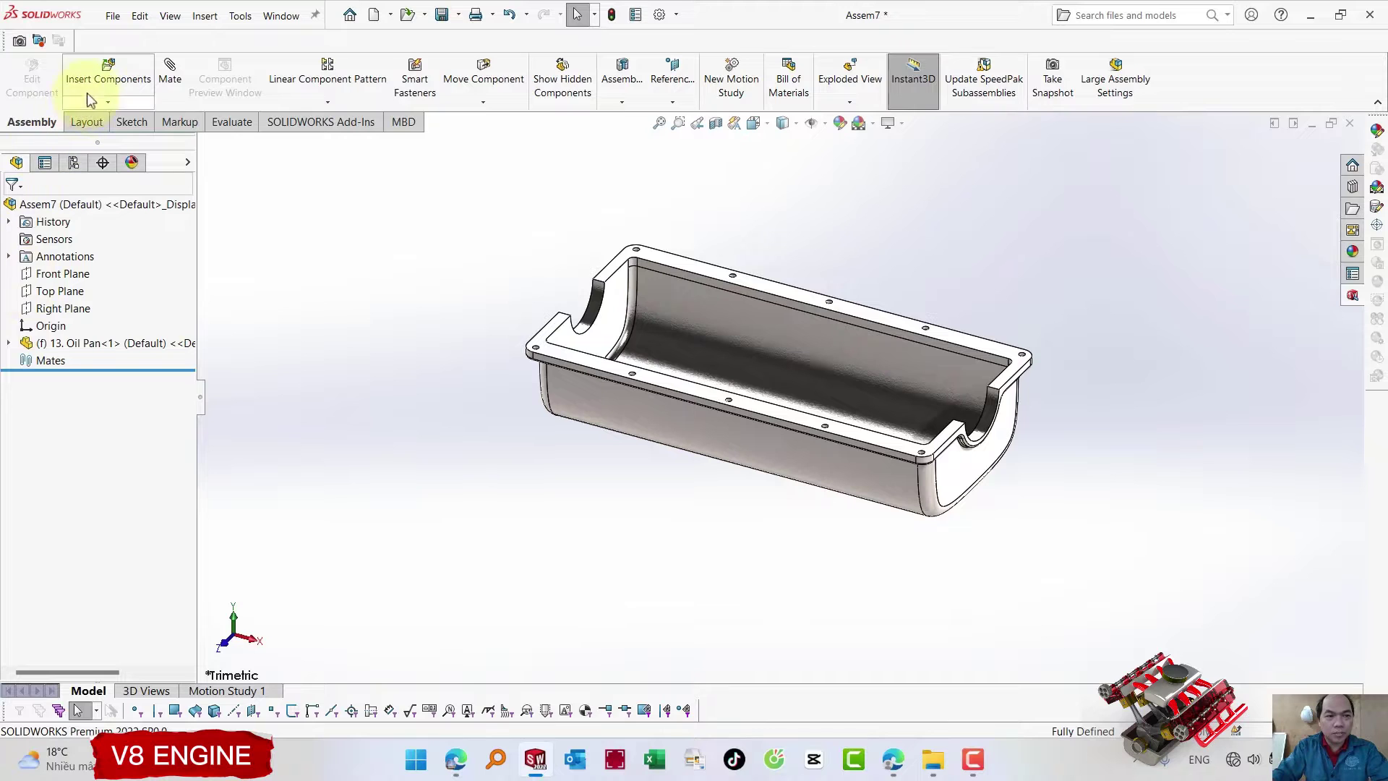
left_click(89, 91)
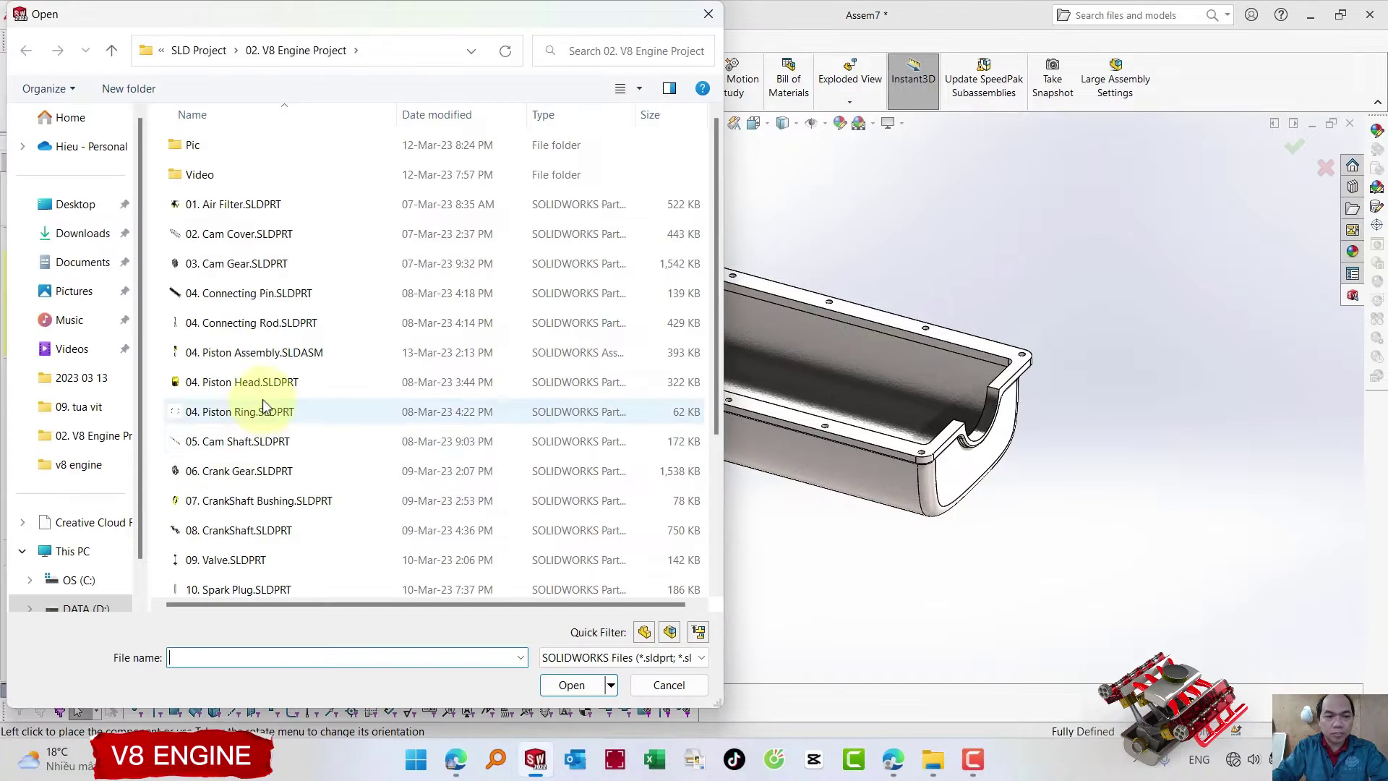
- Select the Exhaust, Intake Manifold, Engine Block and Cylinder Head parts for insertion
scroll(262, 399, "down", 3)
left_click(227, 444)
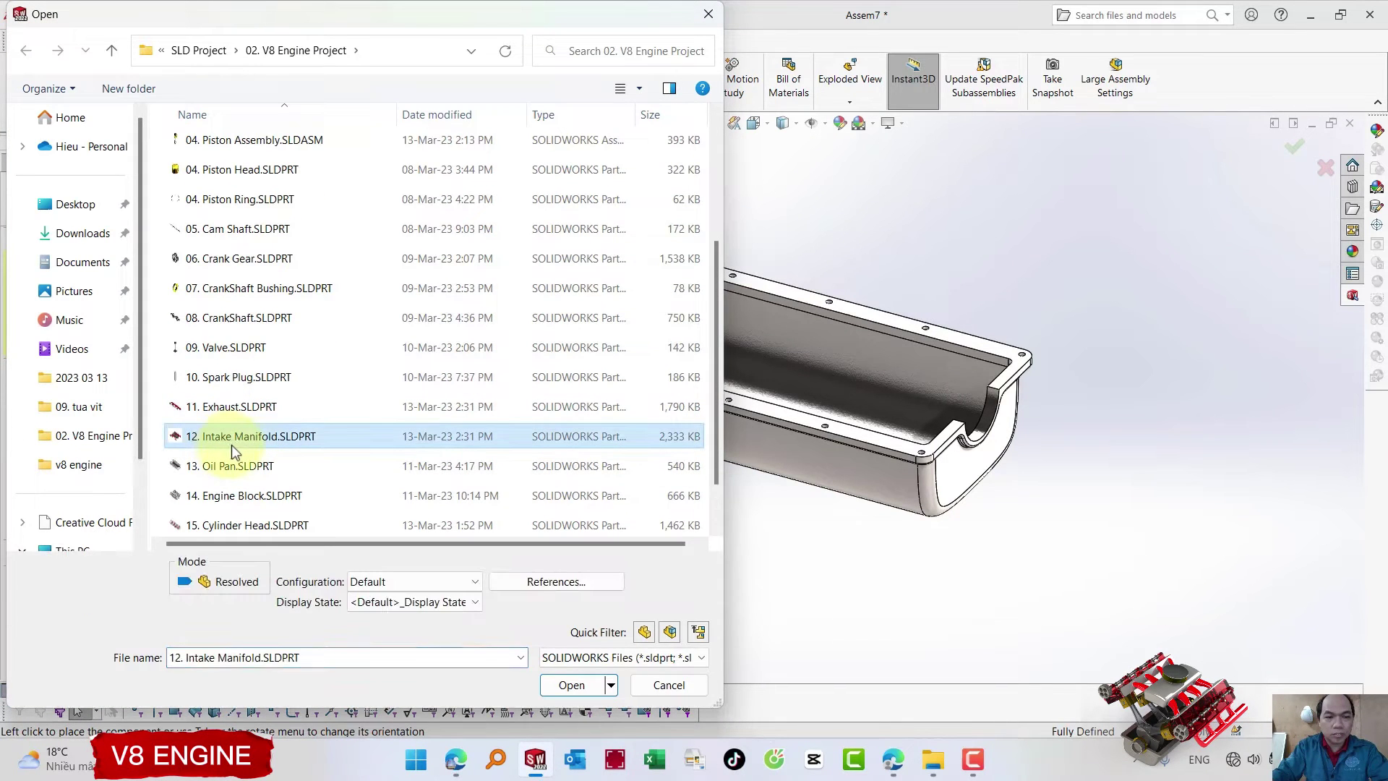
left_click(237, 410, "shift")
left_click(224, 498, "ctrl")
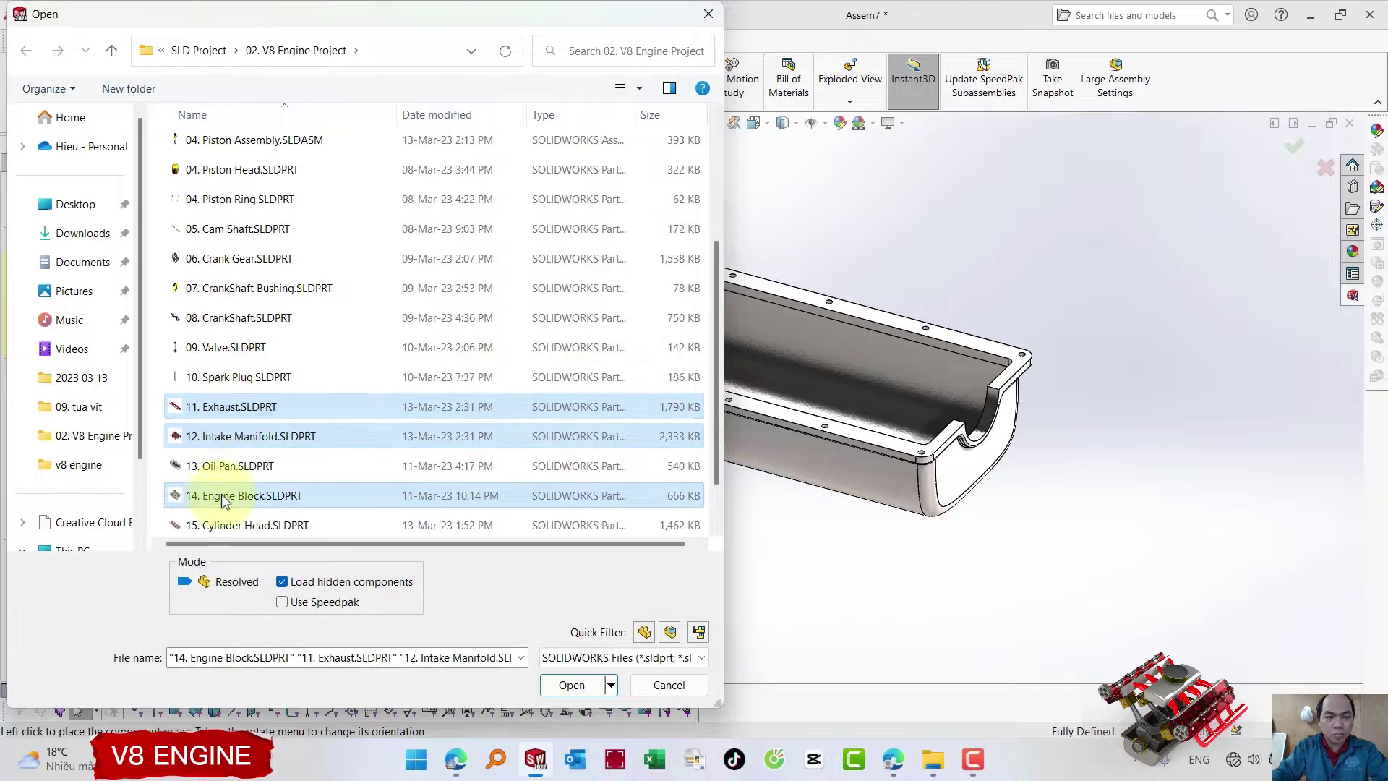
left_click(223, 525, "ctrl")
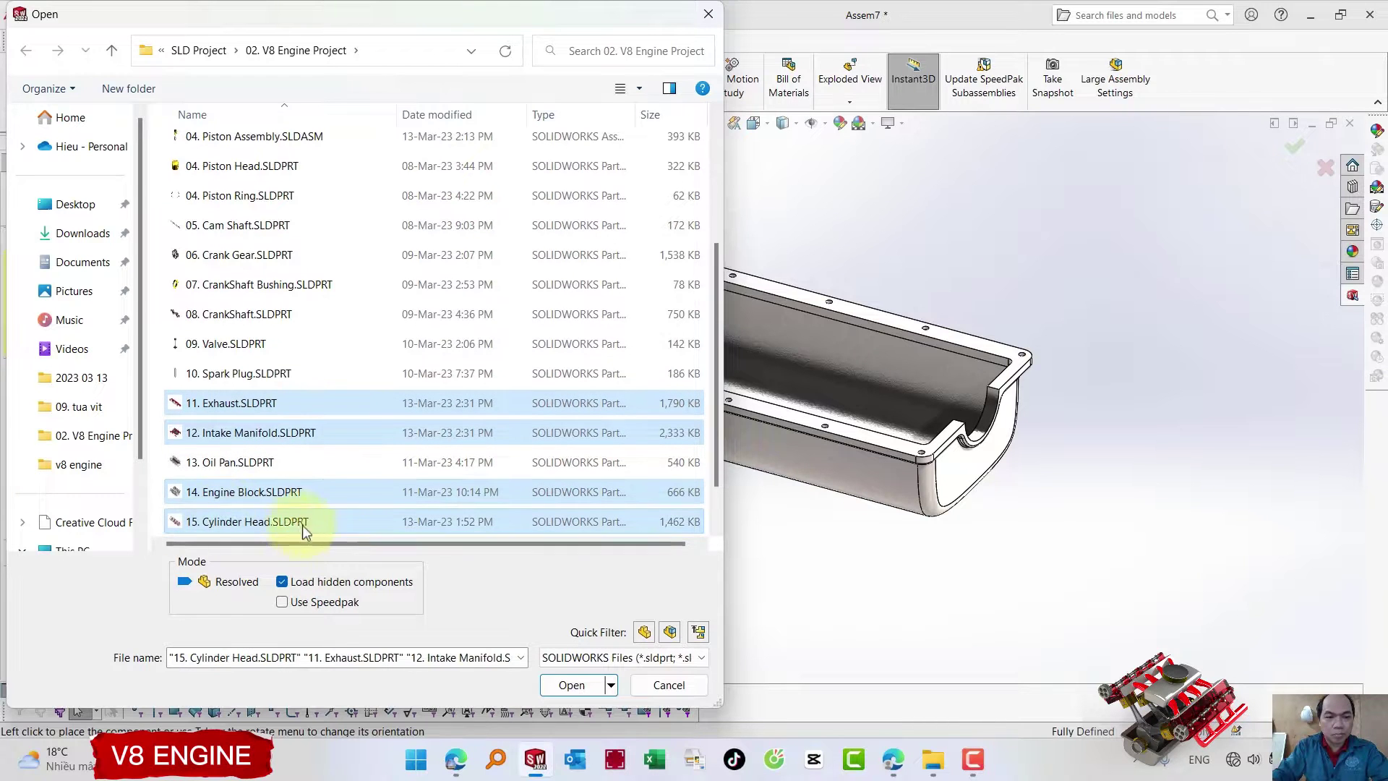
left_click(572, 687)
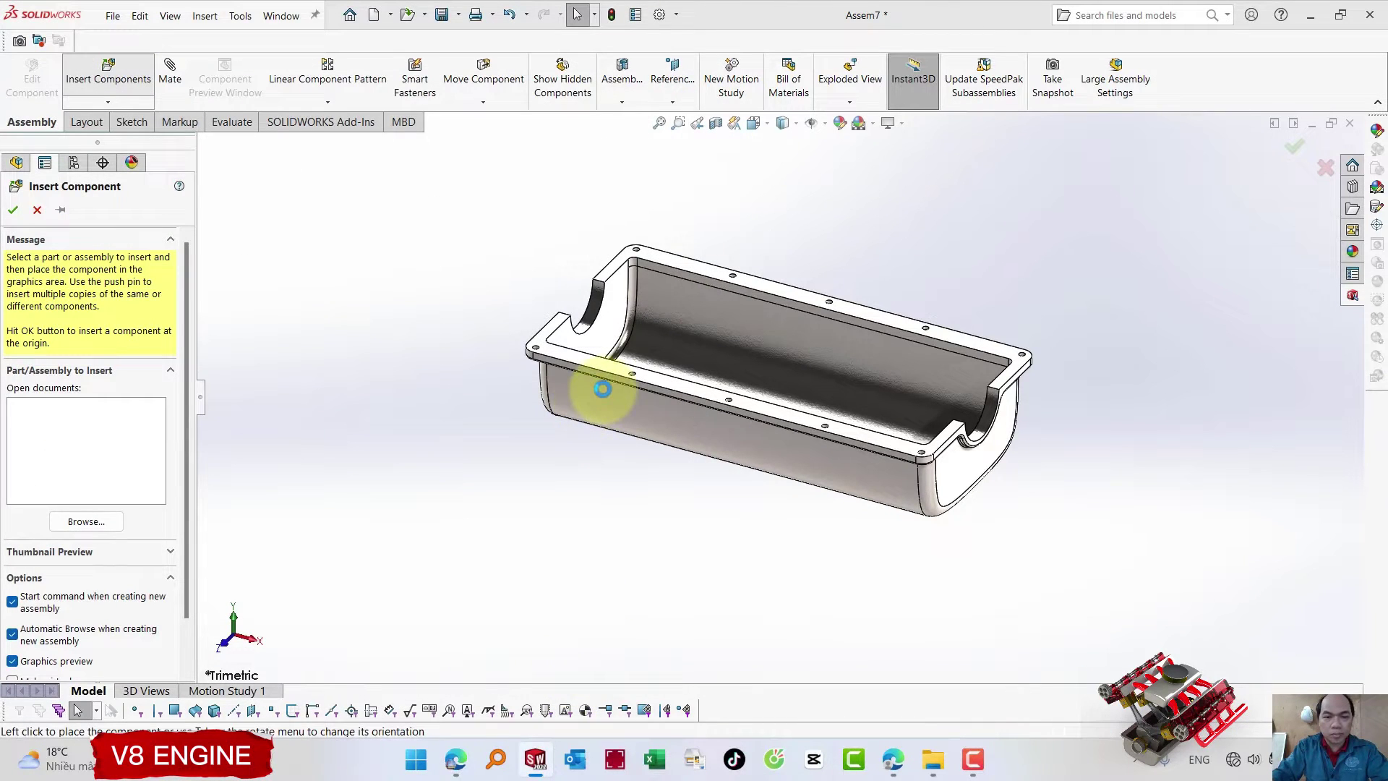
- Place the four parts around the oil pan, accepting CONFIG 2 and Config 01
left_click(528, 445)
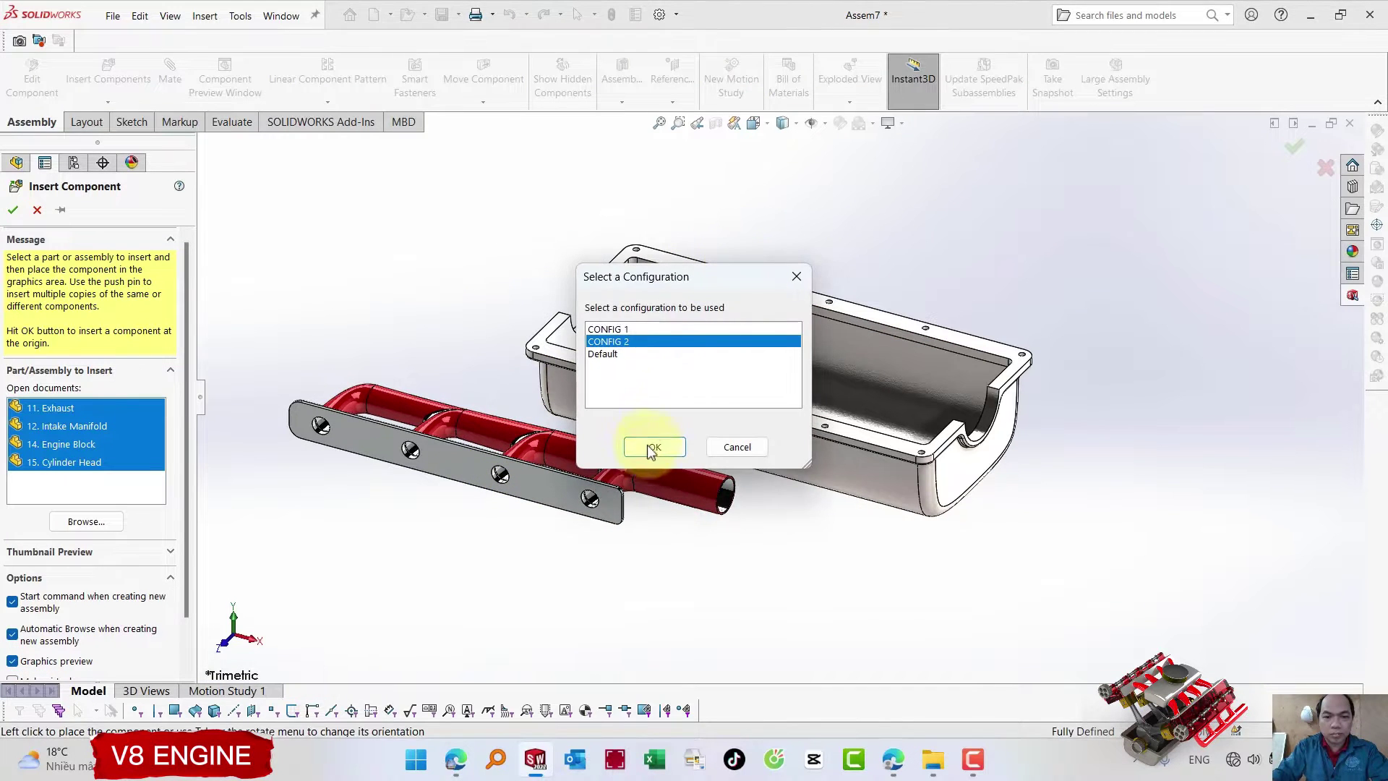
left_click(652, 448)
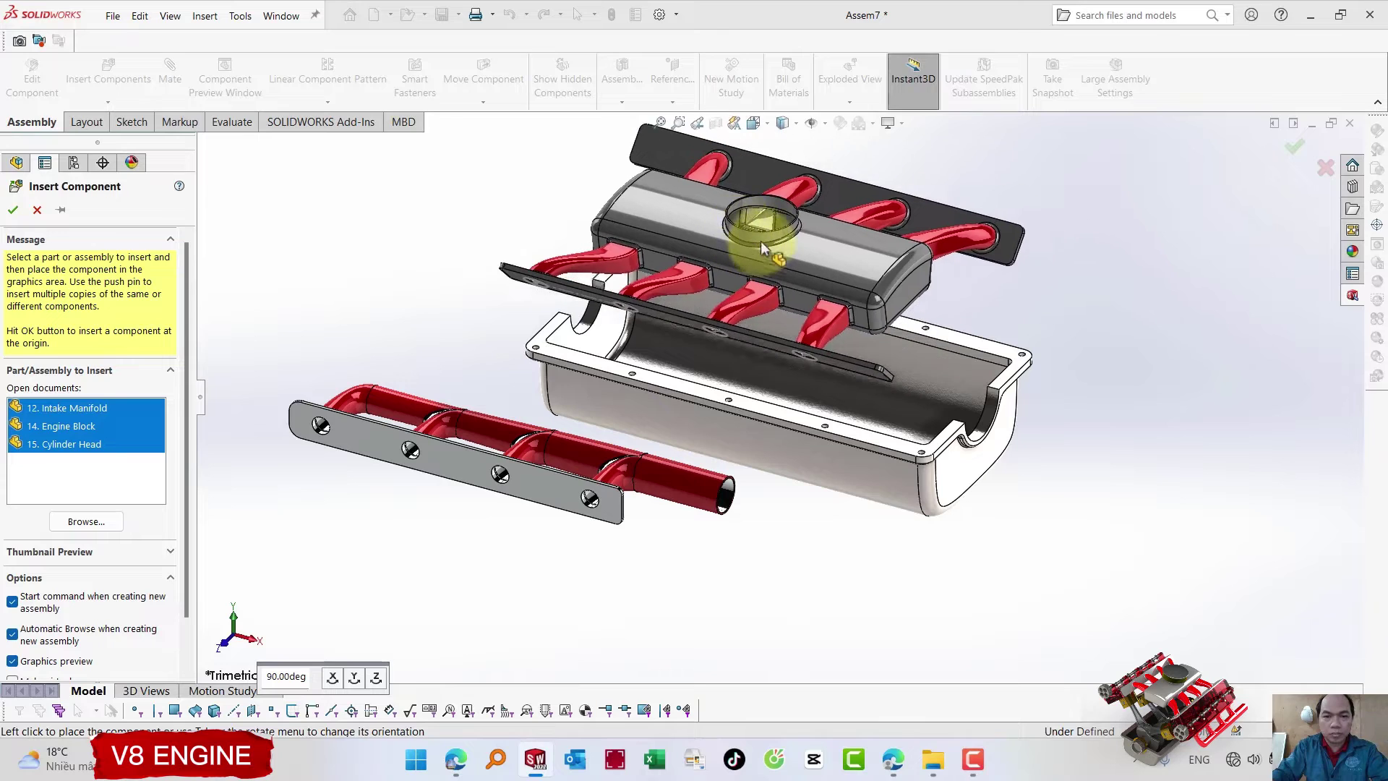
left_click(739, 227)
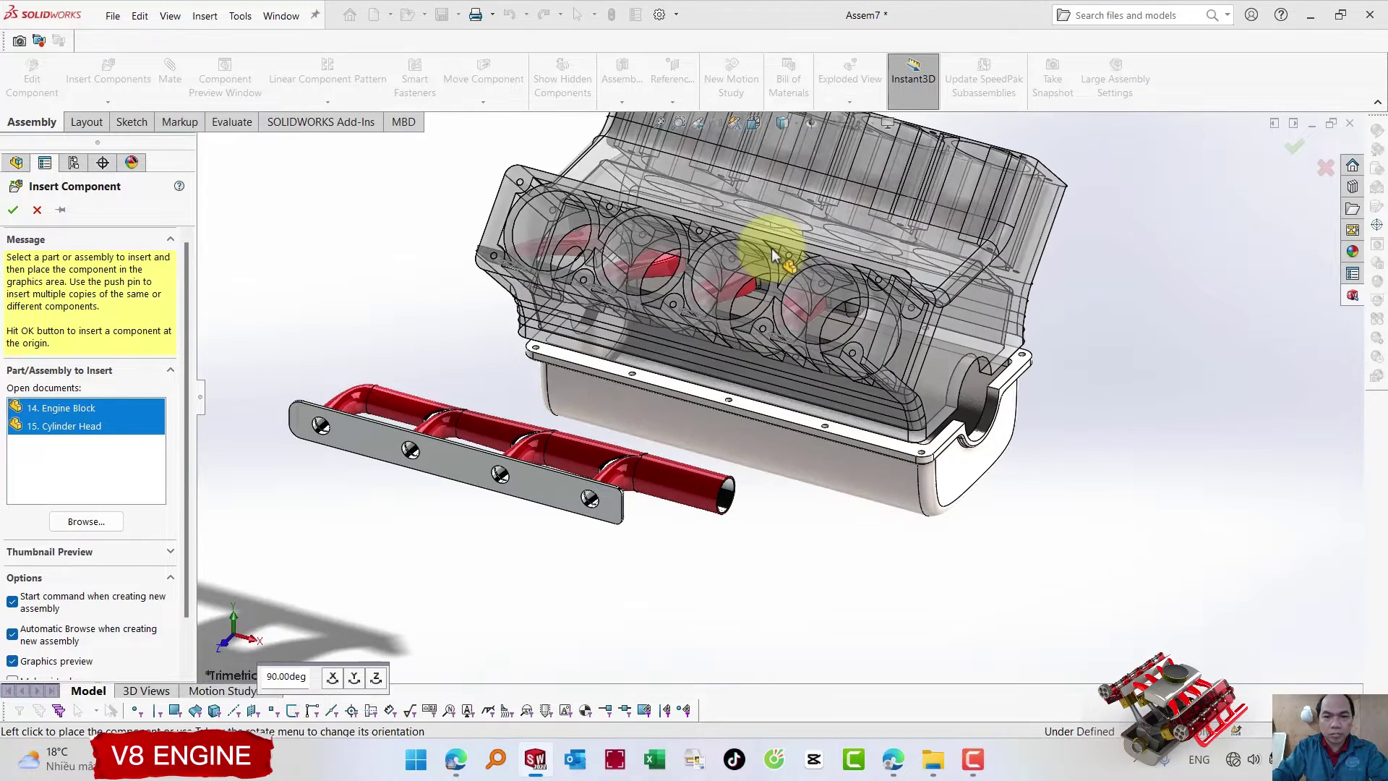
scroll(771, 249, "up", 3)
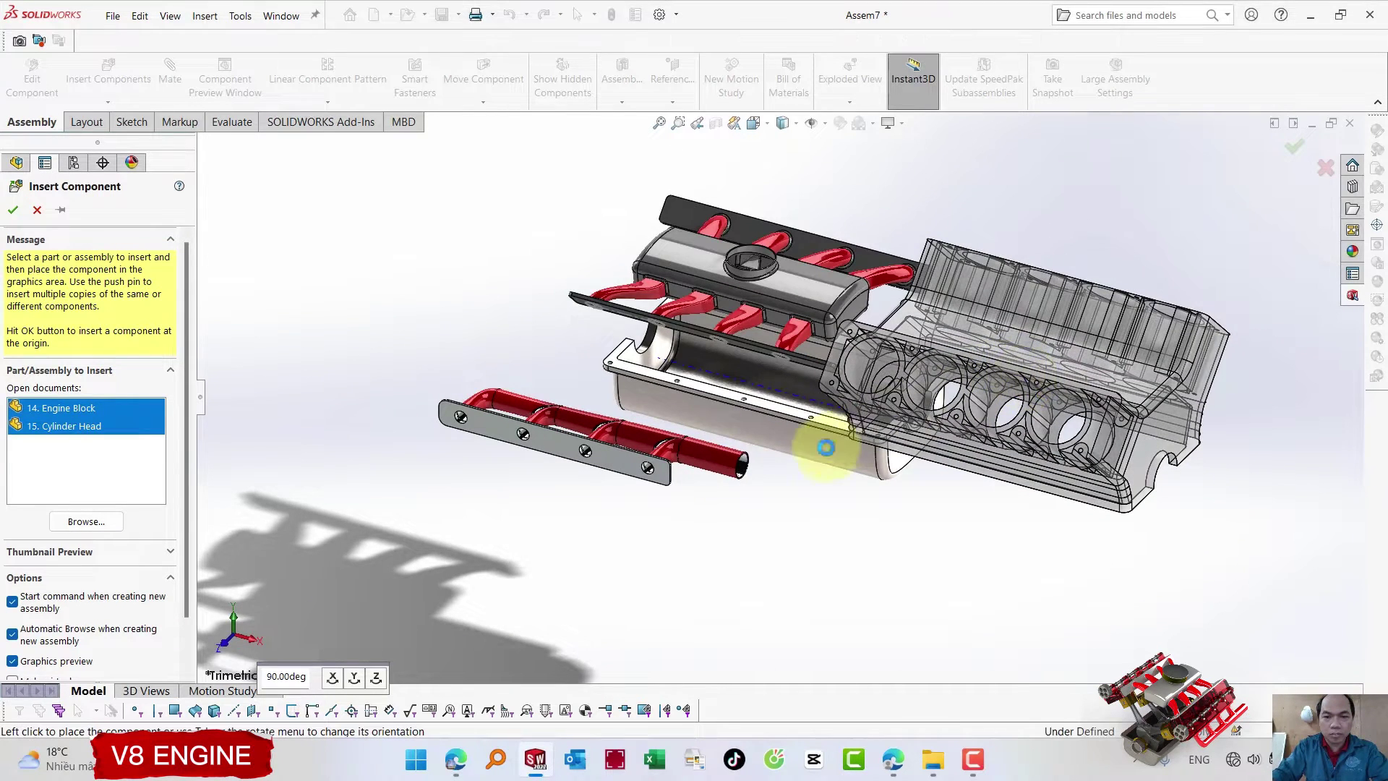
left_click(825, 448)
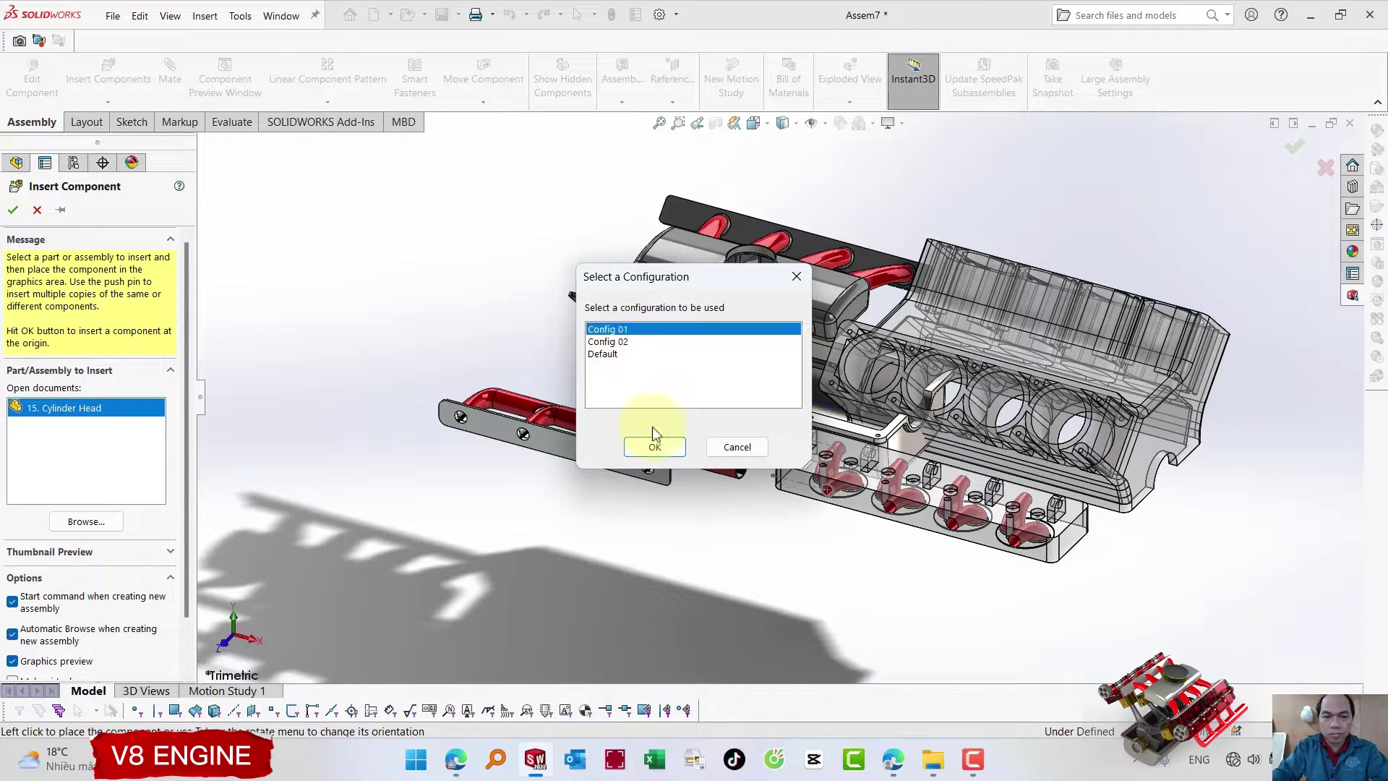
left_click(655, 437)
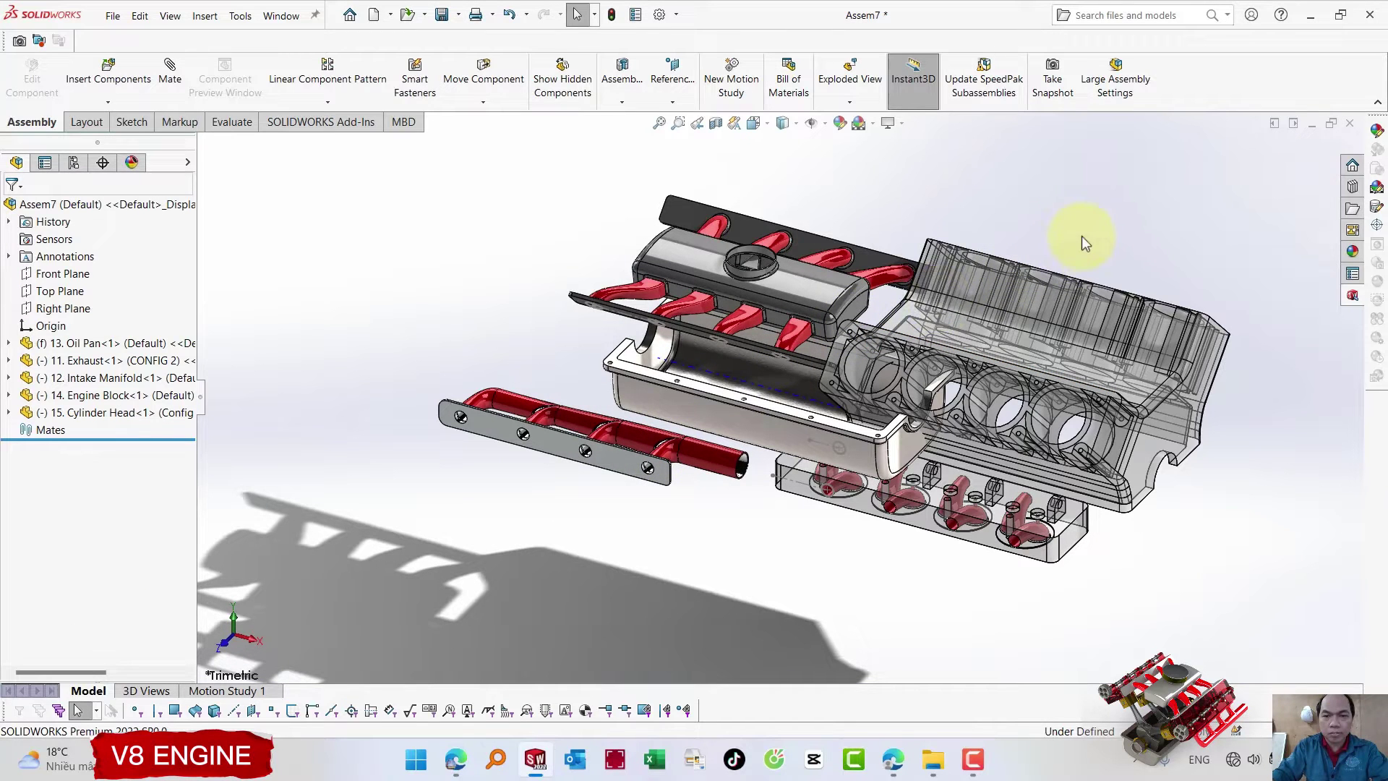
- Make the cylinder head and engine block opaque
scroll(878, 286, "up", 2)
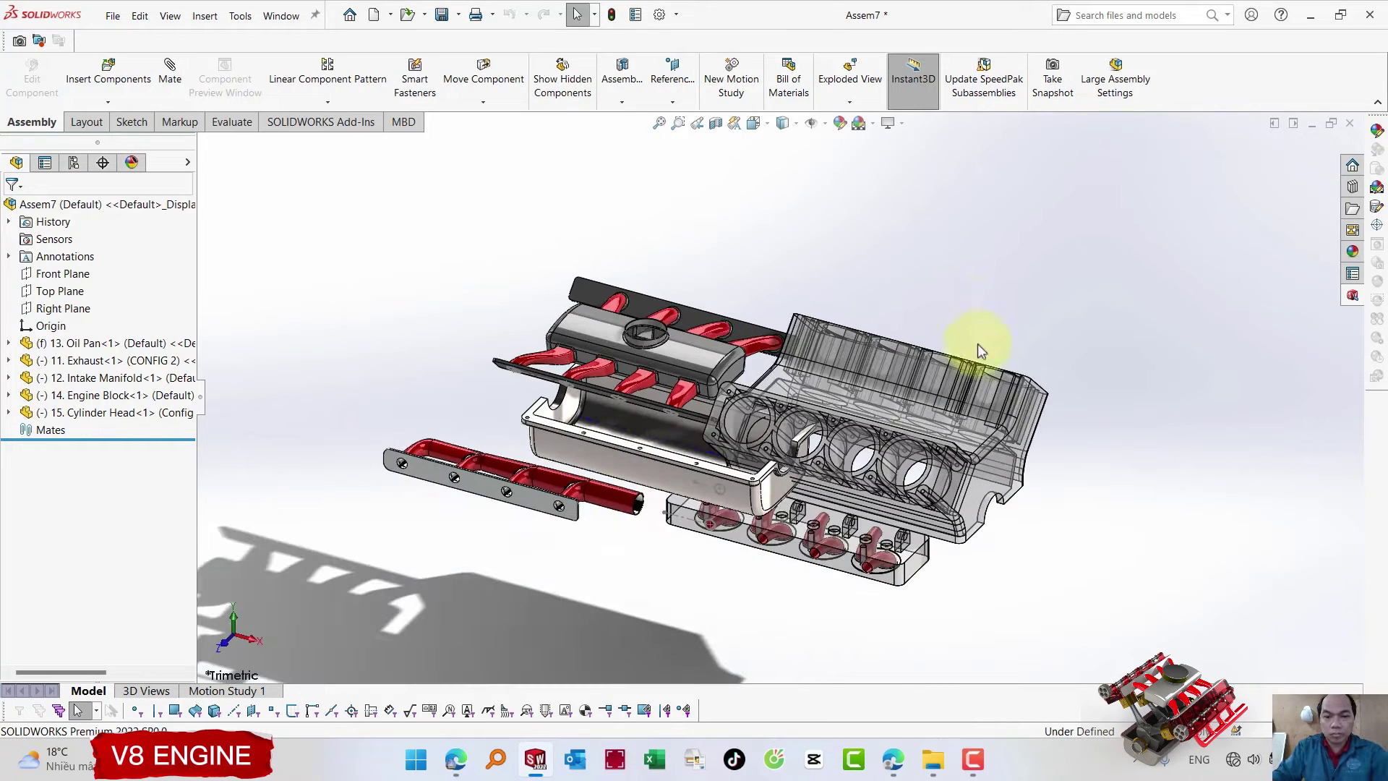
left_click(913, 566)
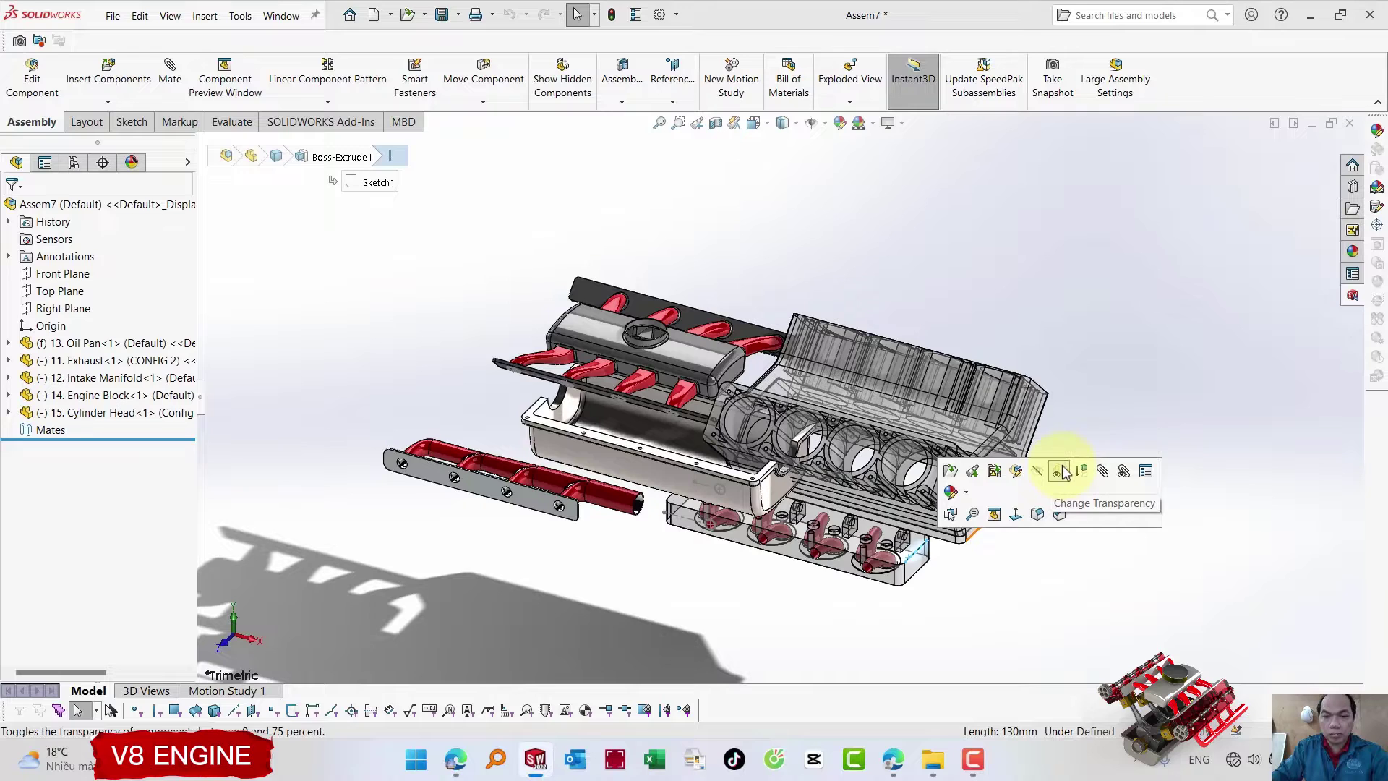
left_click(1061, 471)
left_click(1002, 472)
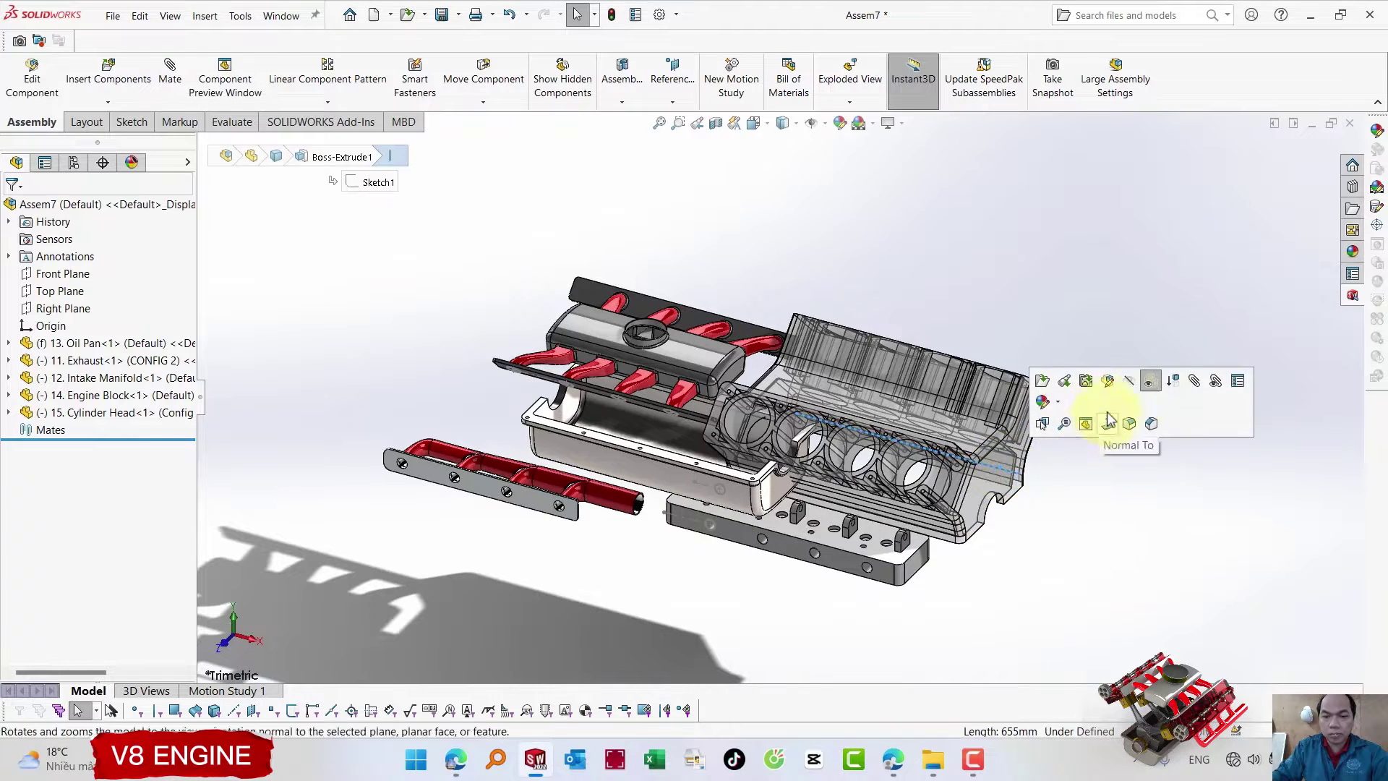
left_click(1147, 390)
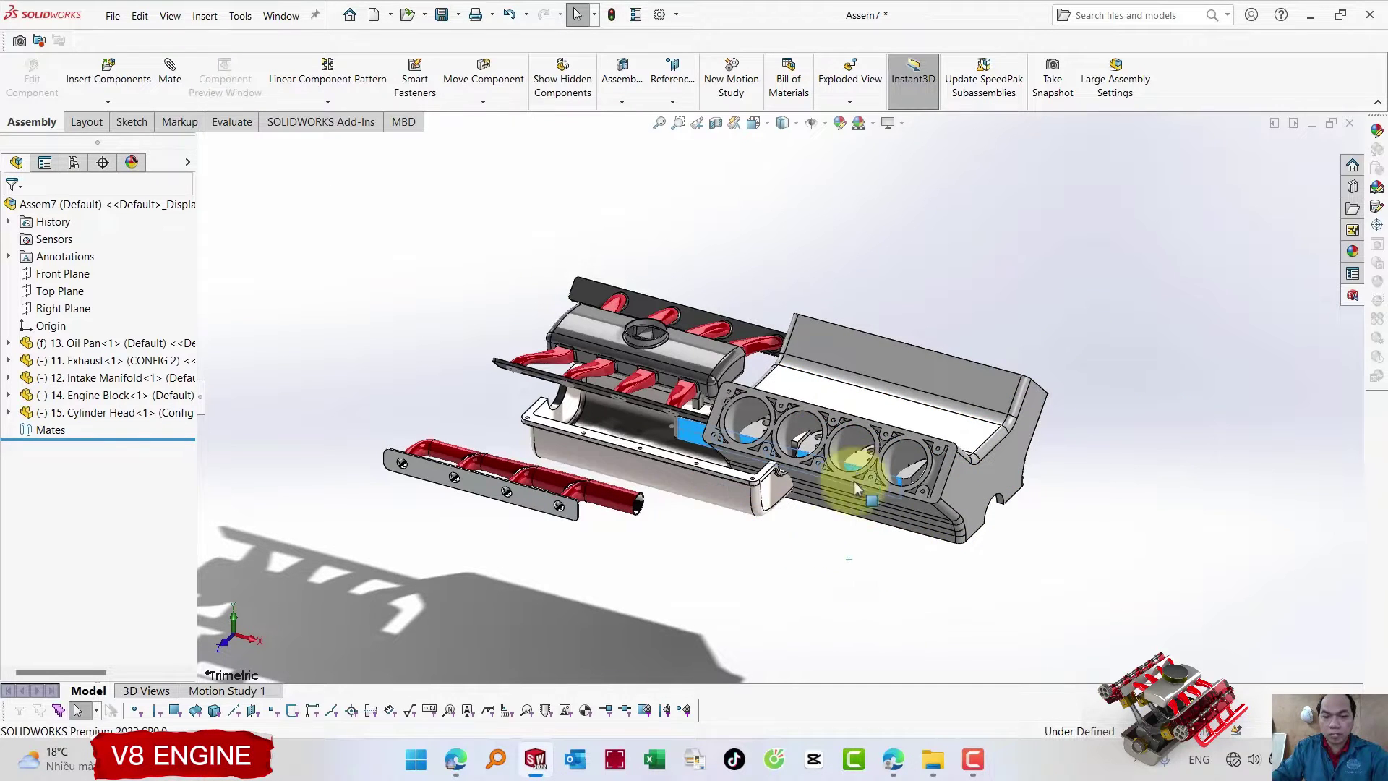
- Drag the cylinder head away from the block and switch it to Config 02
left_click_drag(853, 566, 755, 617)
left_click(735, 594)
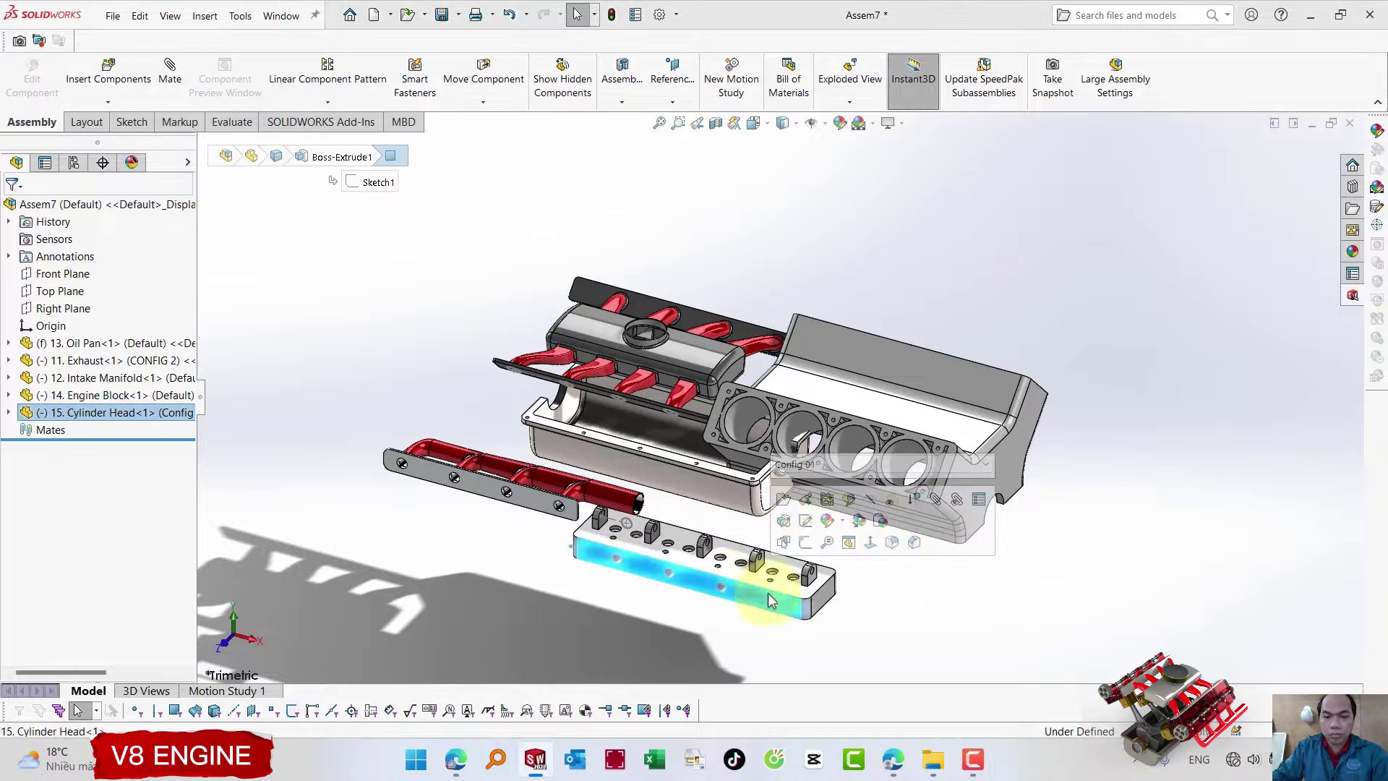
left_click(944, 500)
key("Escape")
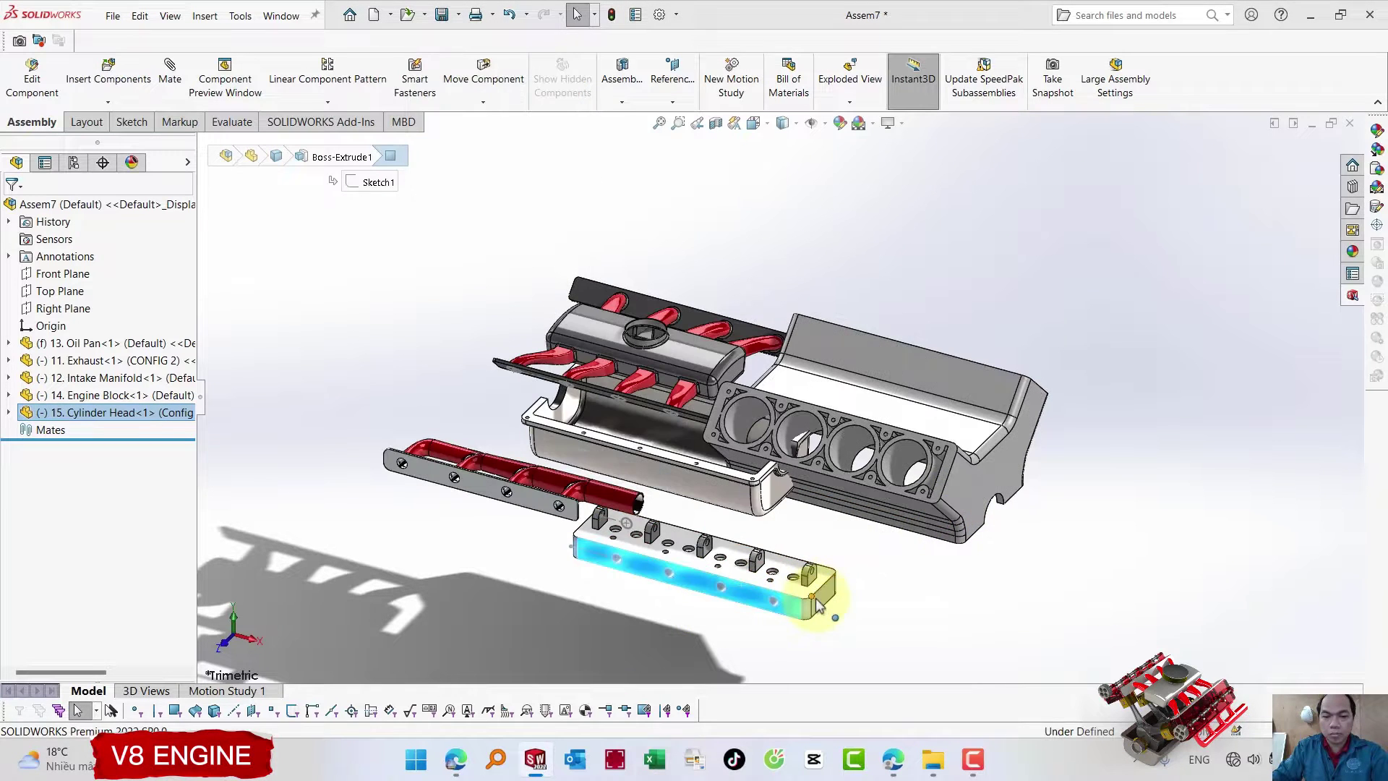
left_click(824, 596)
left_click(1053, 514)
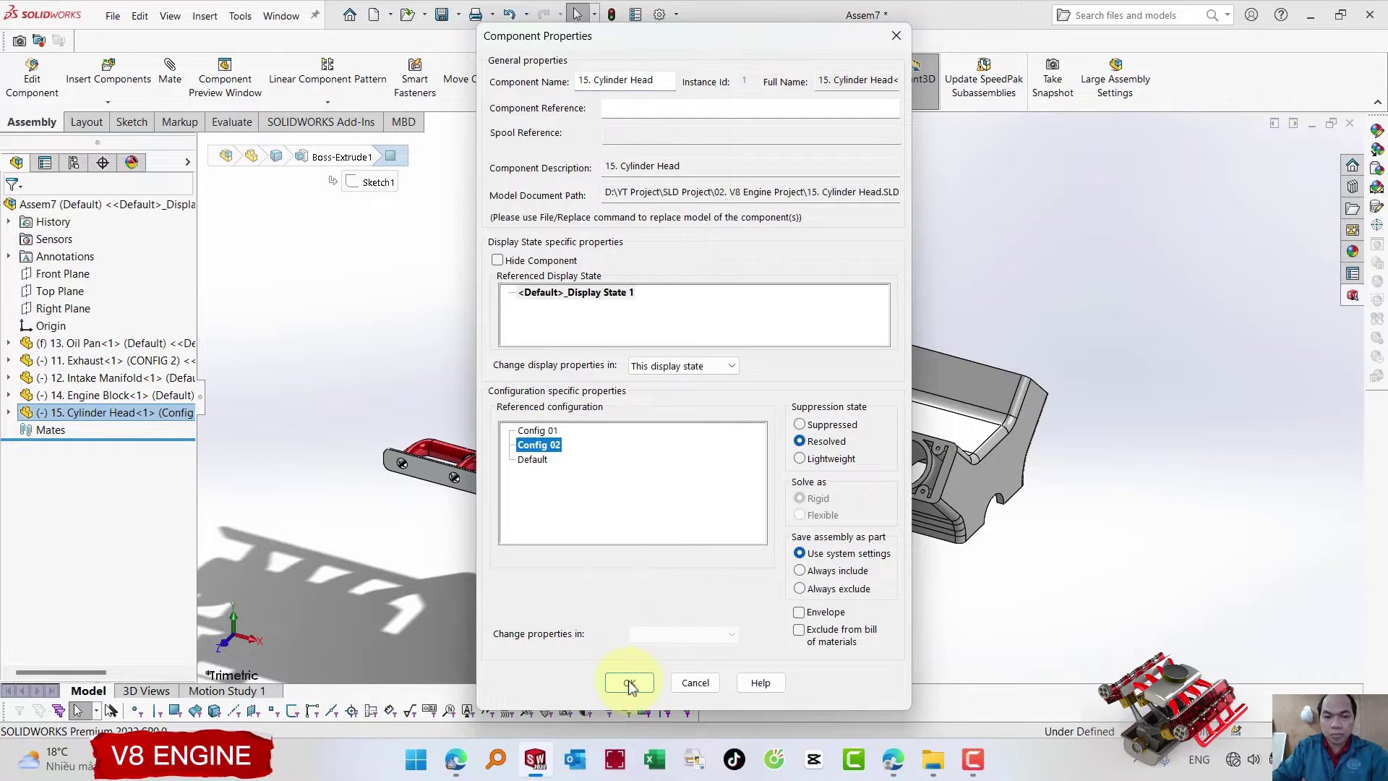
left_click(629, 684)
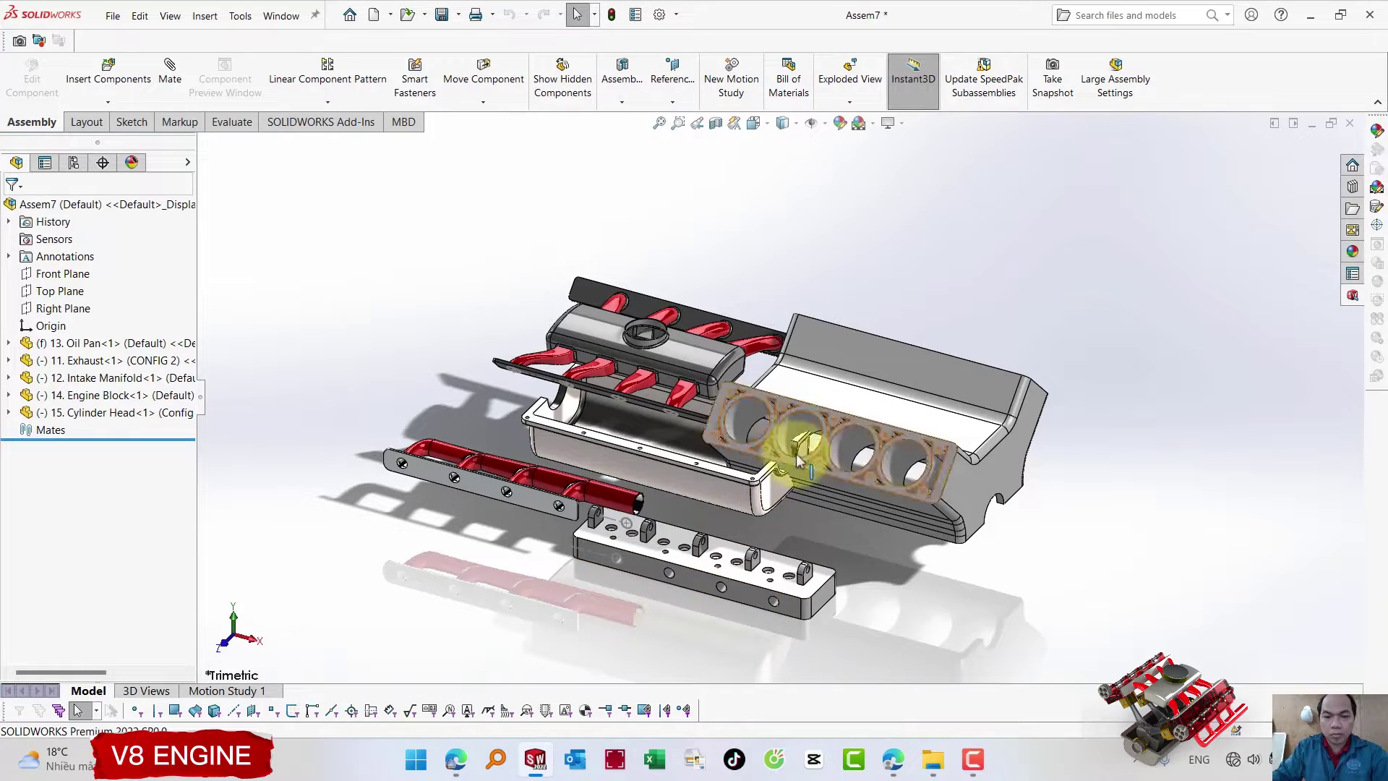
scroll(864, 485, "down", 3)
left_click(1006, 450)
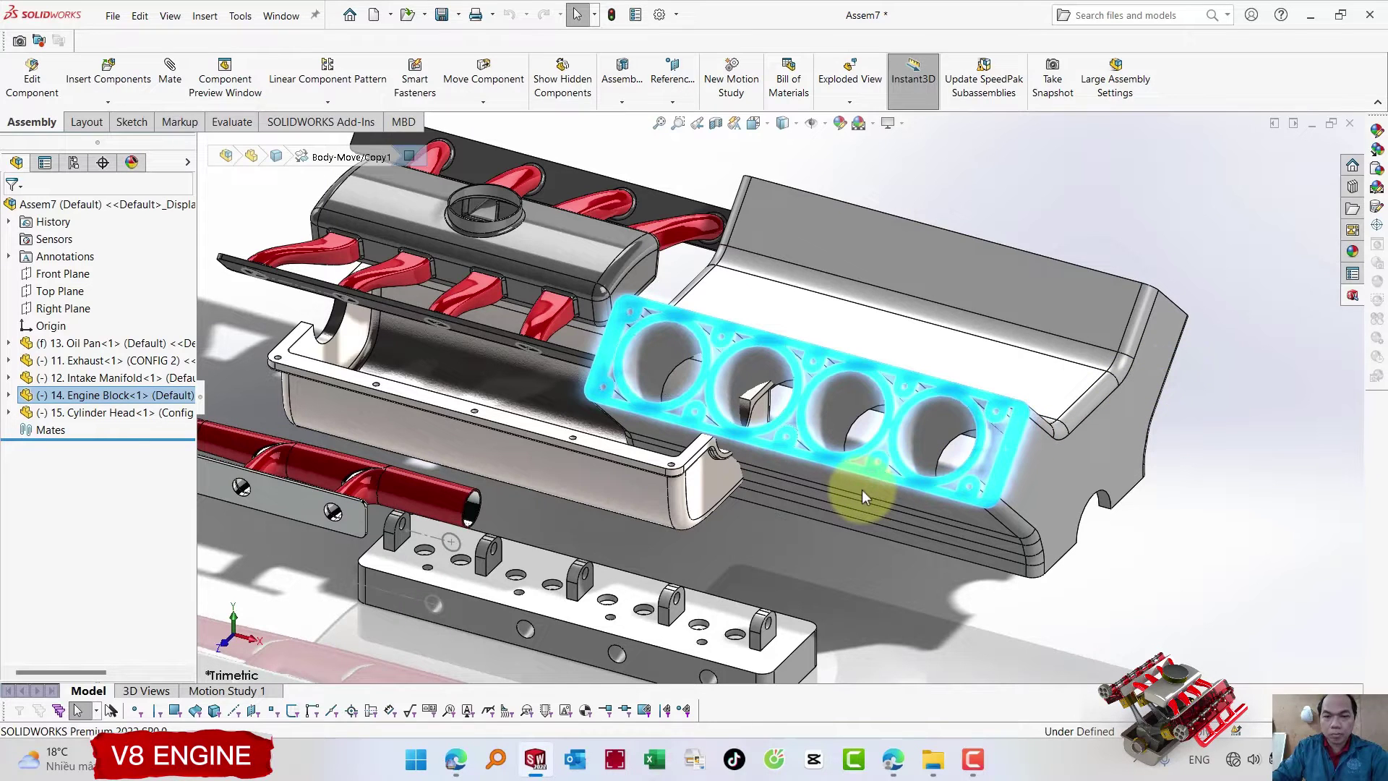
- Add two coincident mates between cylinder head faces and engine block faces
key("m")
scroll(828, 508, "up", 8)
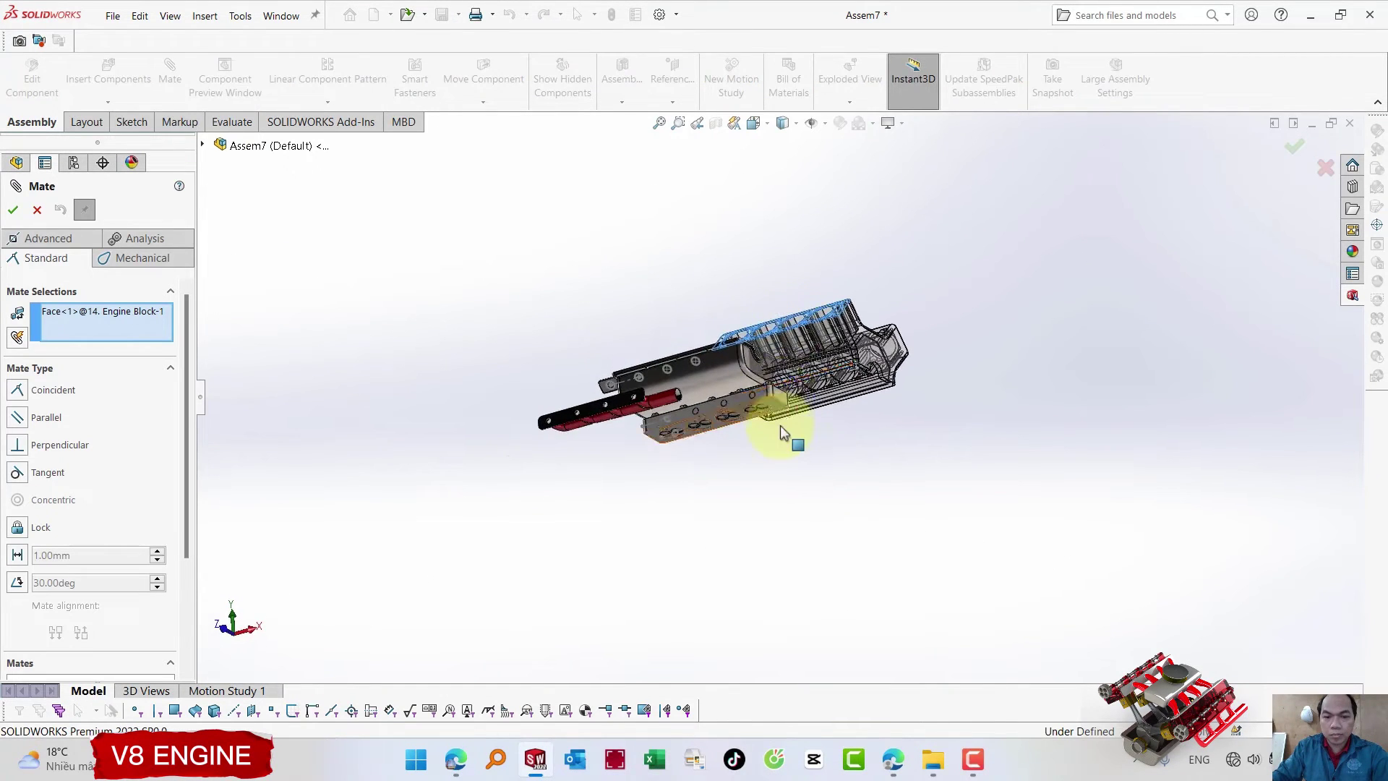
scroll(780, 425, "down", 2)
left_click(776, 391)
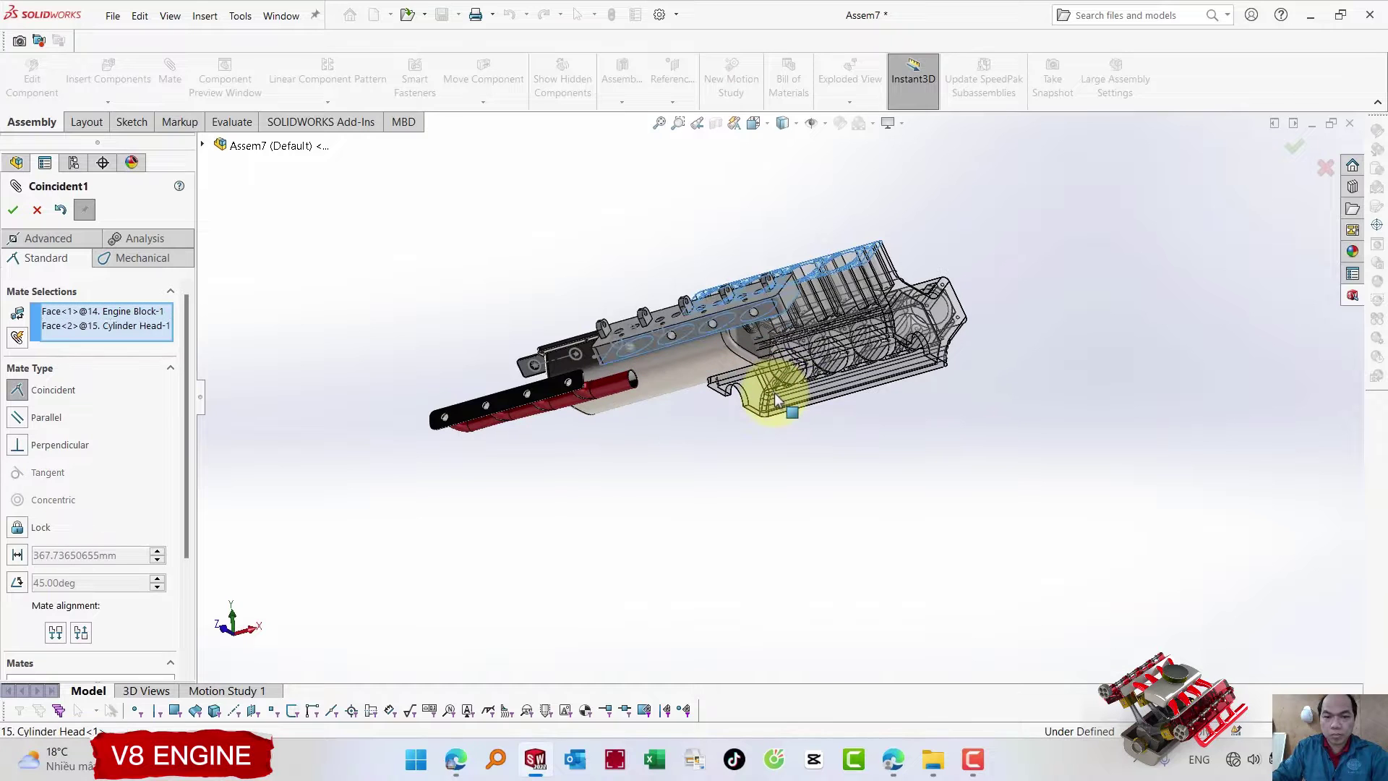
left_click(794, 367)
scroll(796, 304, "down", 3)
left_click(770, 327)
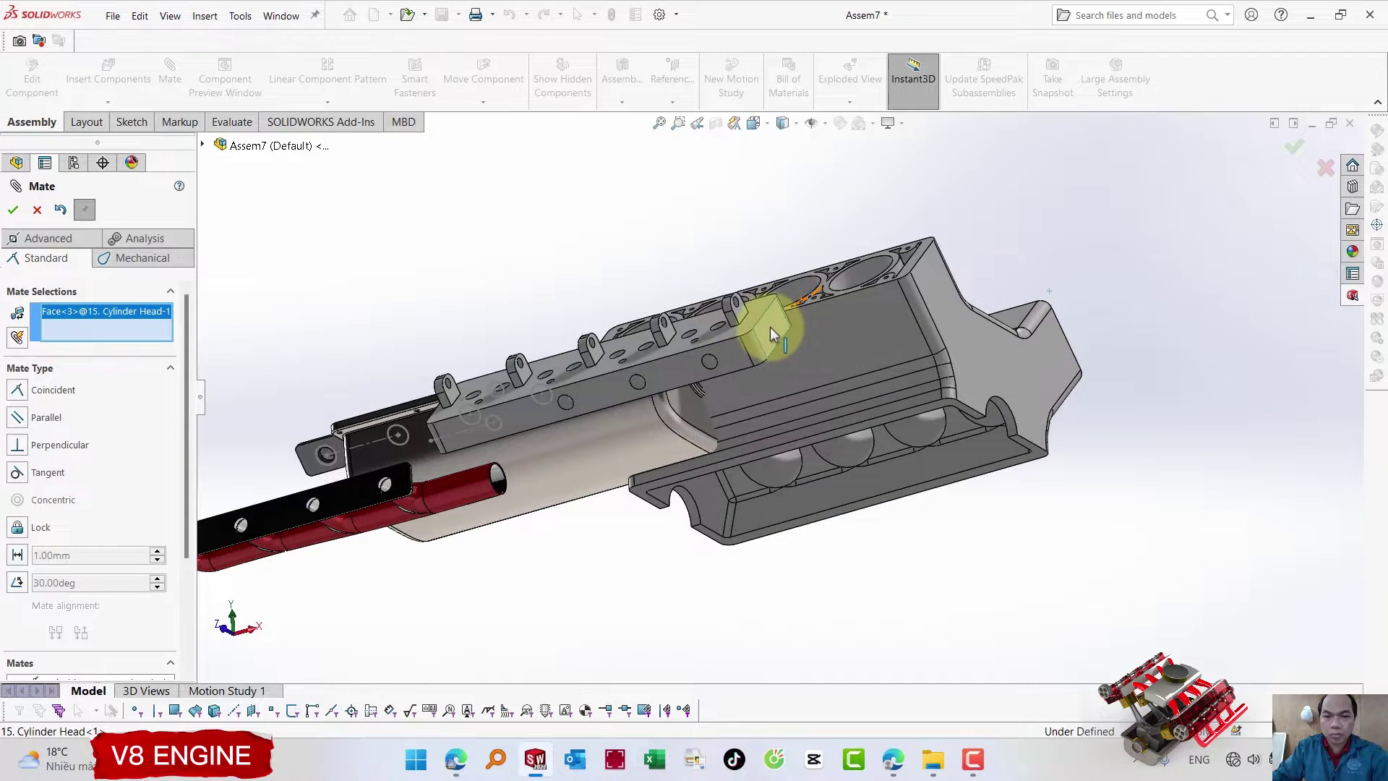
left_click(939, 293)
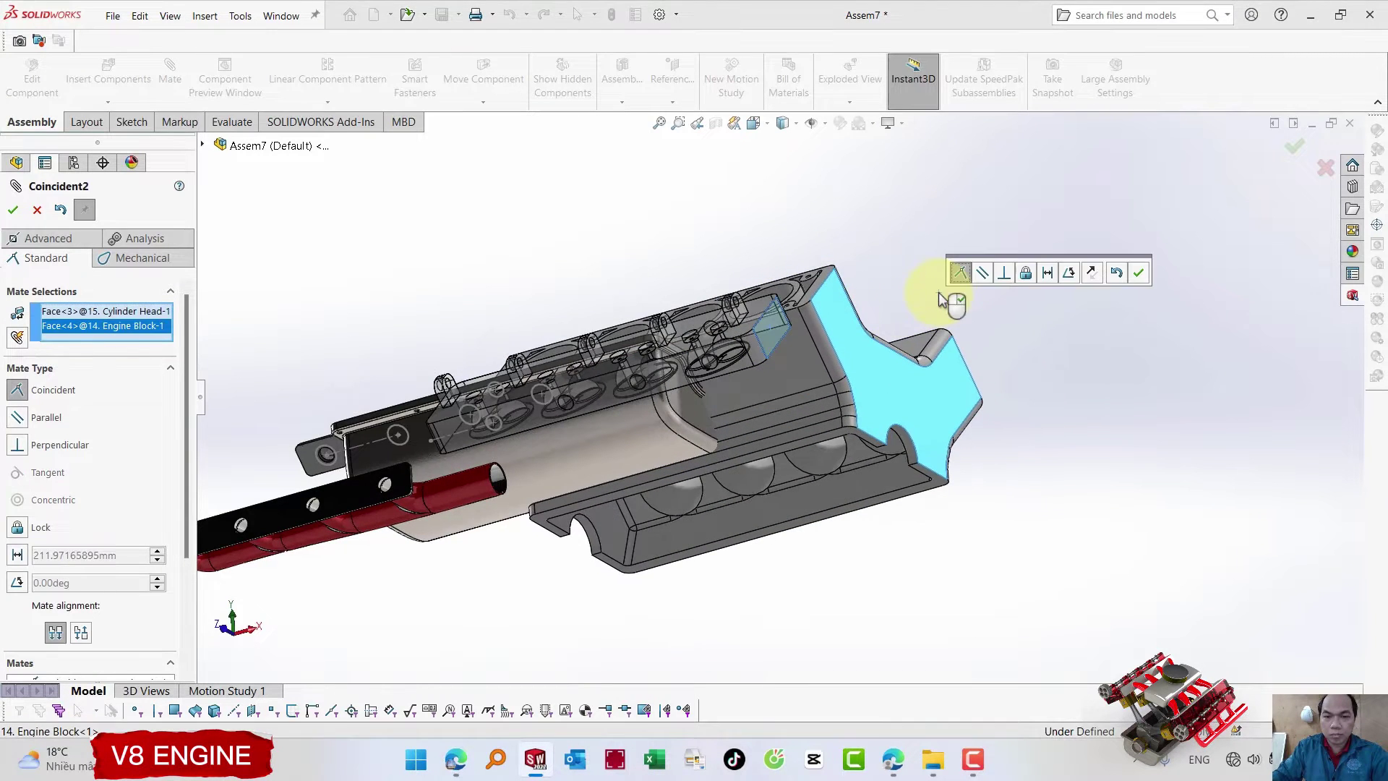
right_click(940, 295)
- Add a third coincident head-to-block face mate, then view the block underside
left_click(727, 356)
left_click(803, 370)
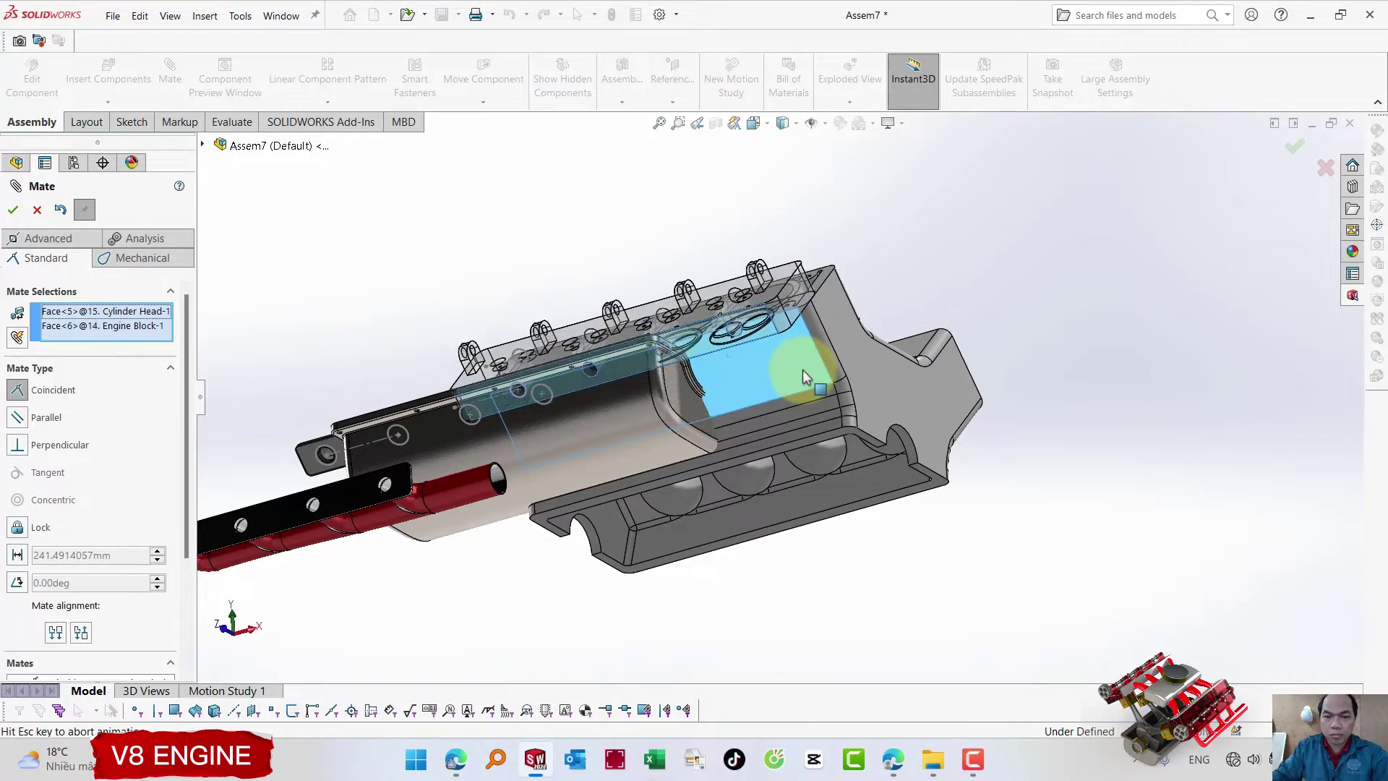
right_click(808, 375)
mouse_move(810, 376)
middle_mouse_down()
mouse_move(769, 232)
mouse_move(759, 161)
mouse_move(781, 210)
mouse_move(779, 222)
mouse_move(769, 145)
mouse_move(860, 576)
middle_mouse_up()
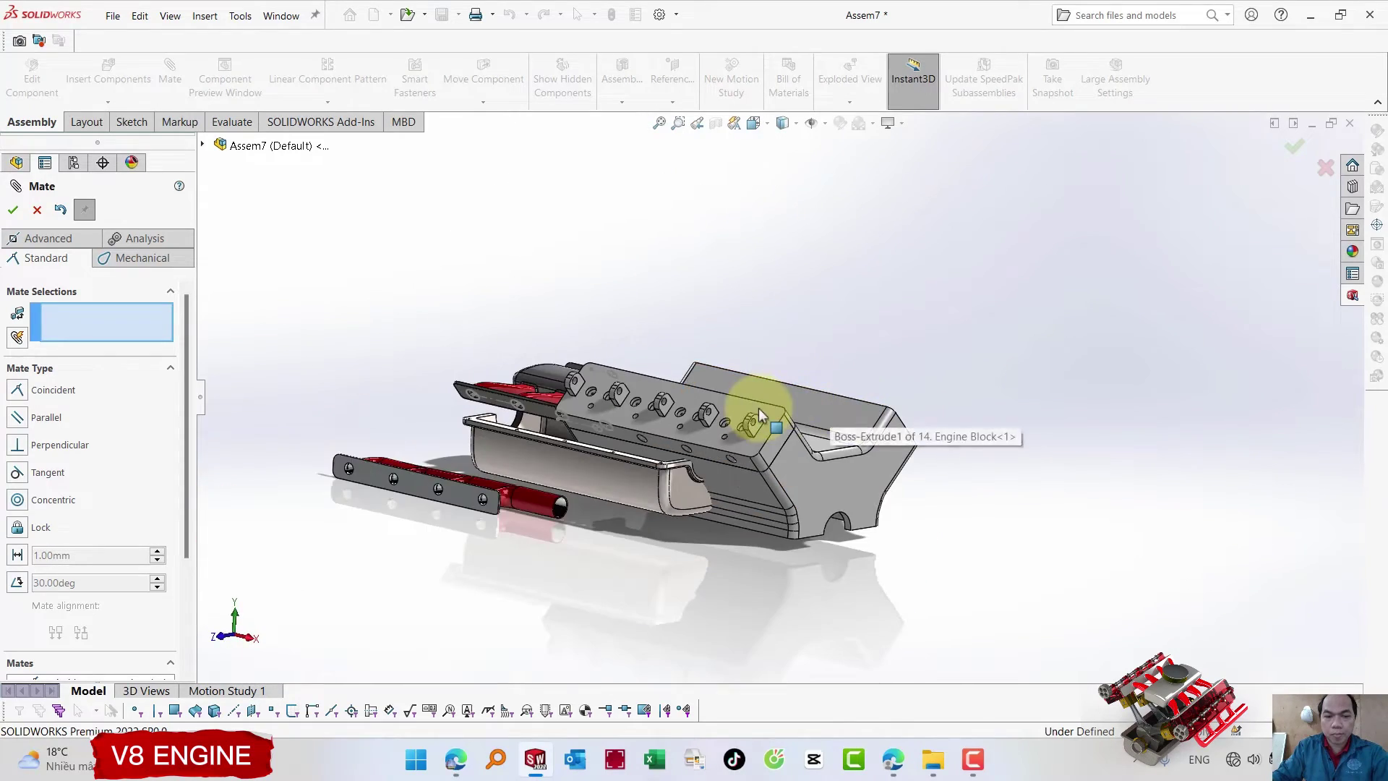
mouse_move(759, 403)
middle_mouse_down()
mouse_move(759, 319)
mouse_move(852, 443)
mouse_move(589, 273)
mouse_move(607, 402)
mouse_move(554, 460)
middle_mouse_up()
scroll(852, 438, "down", 3)
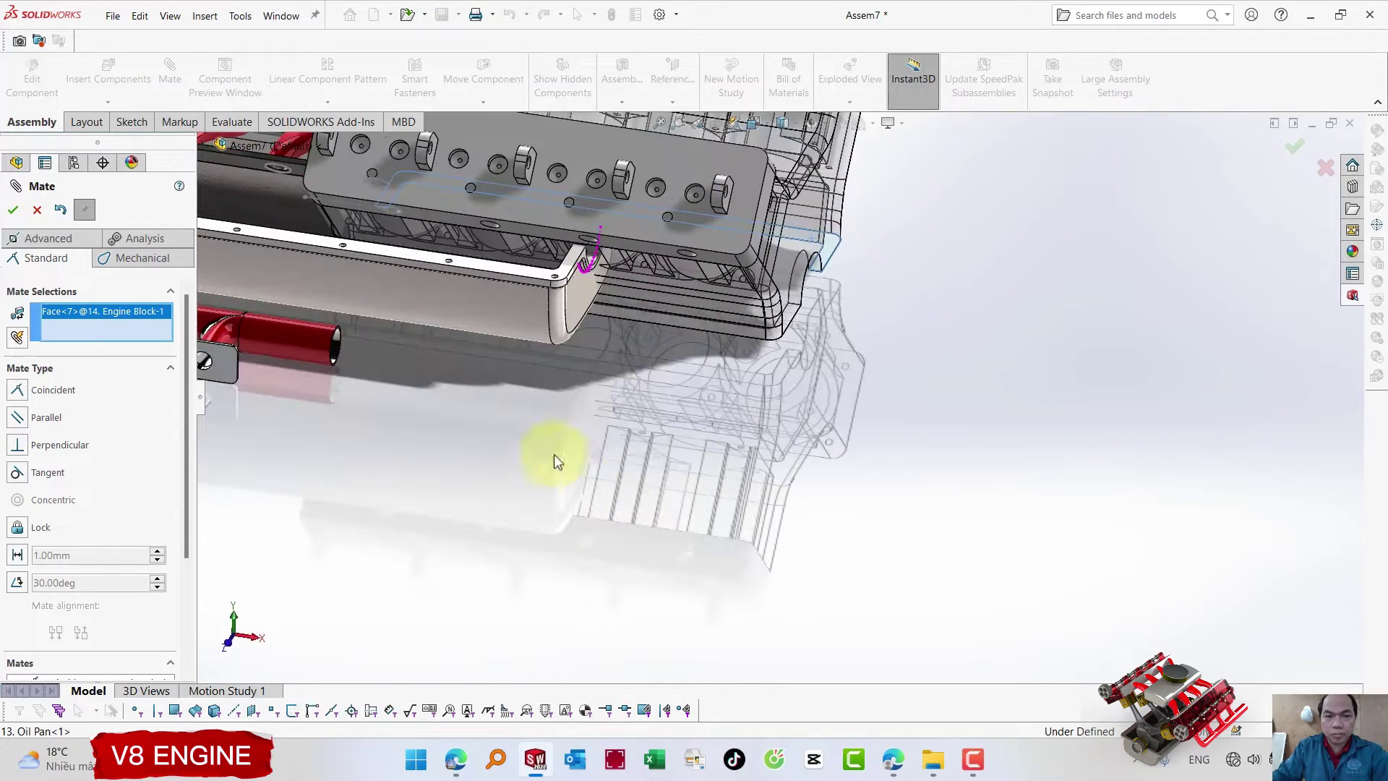
- Mate the oil pan top face and rim edge coincident to the engine block
left_click(482, 262)
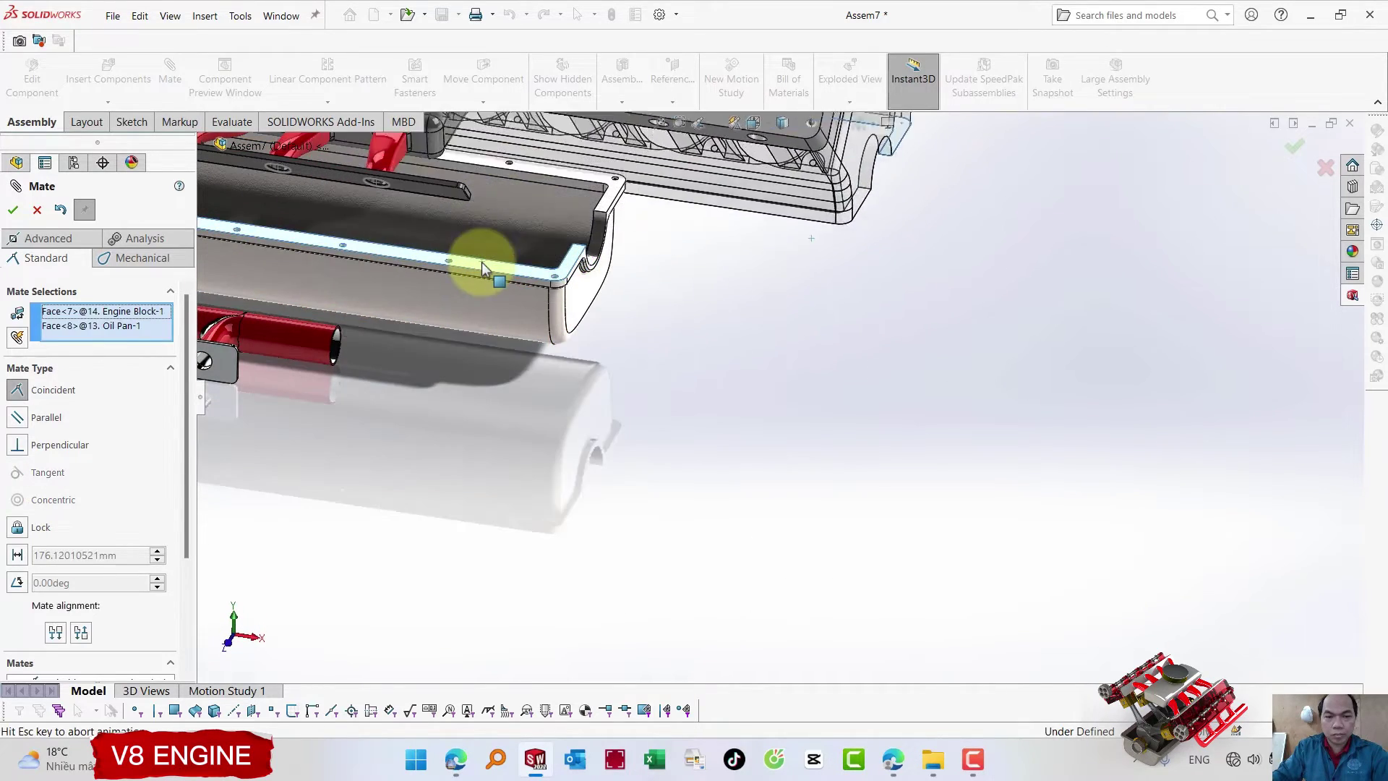
key("Return")
scroll(637, 243, "down", 2)
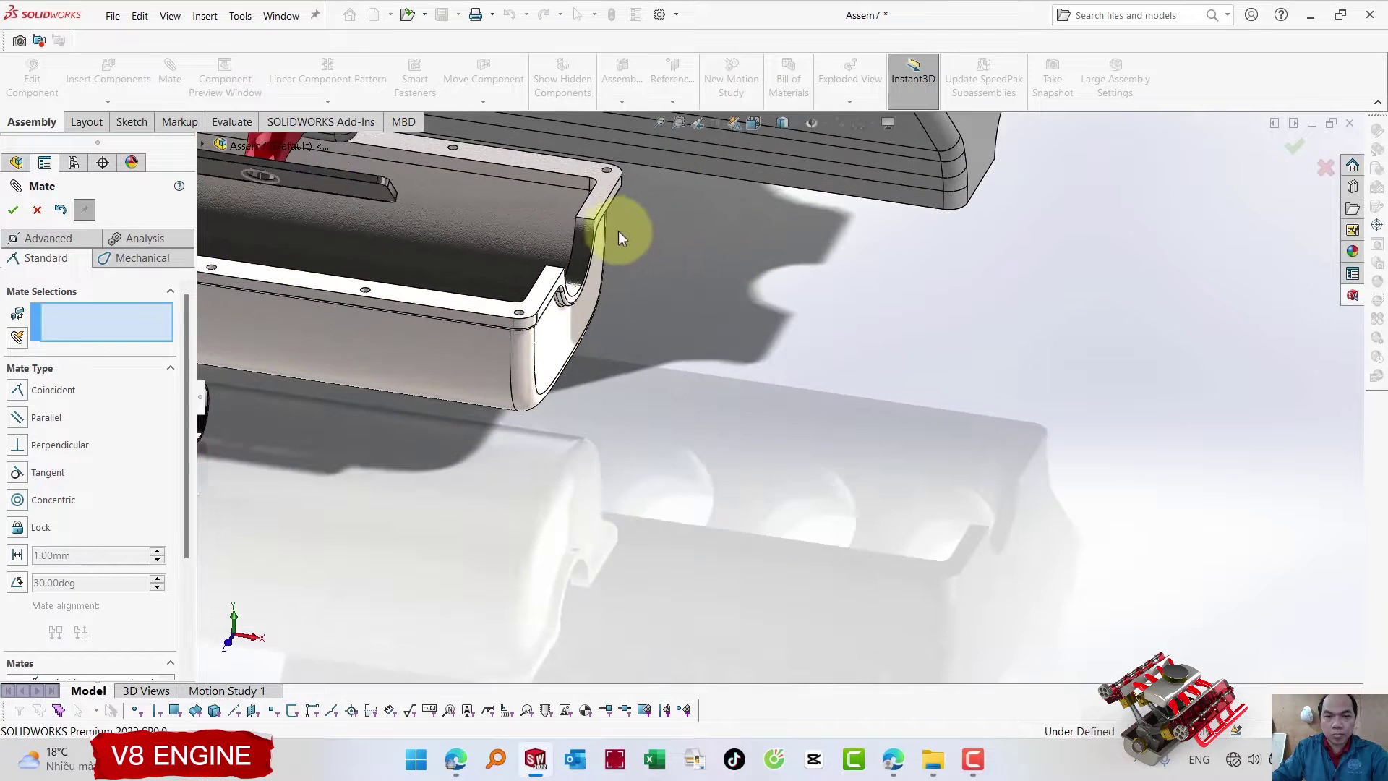
scroll(607, 230, "down", 2)
left_click(600, 221)
scroll(954, 263, "up", 3)
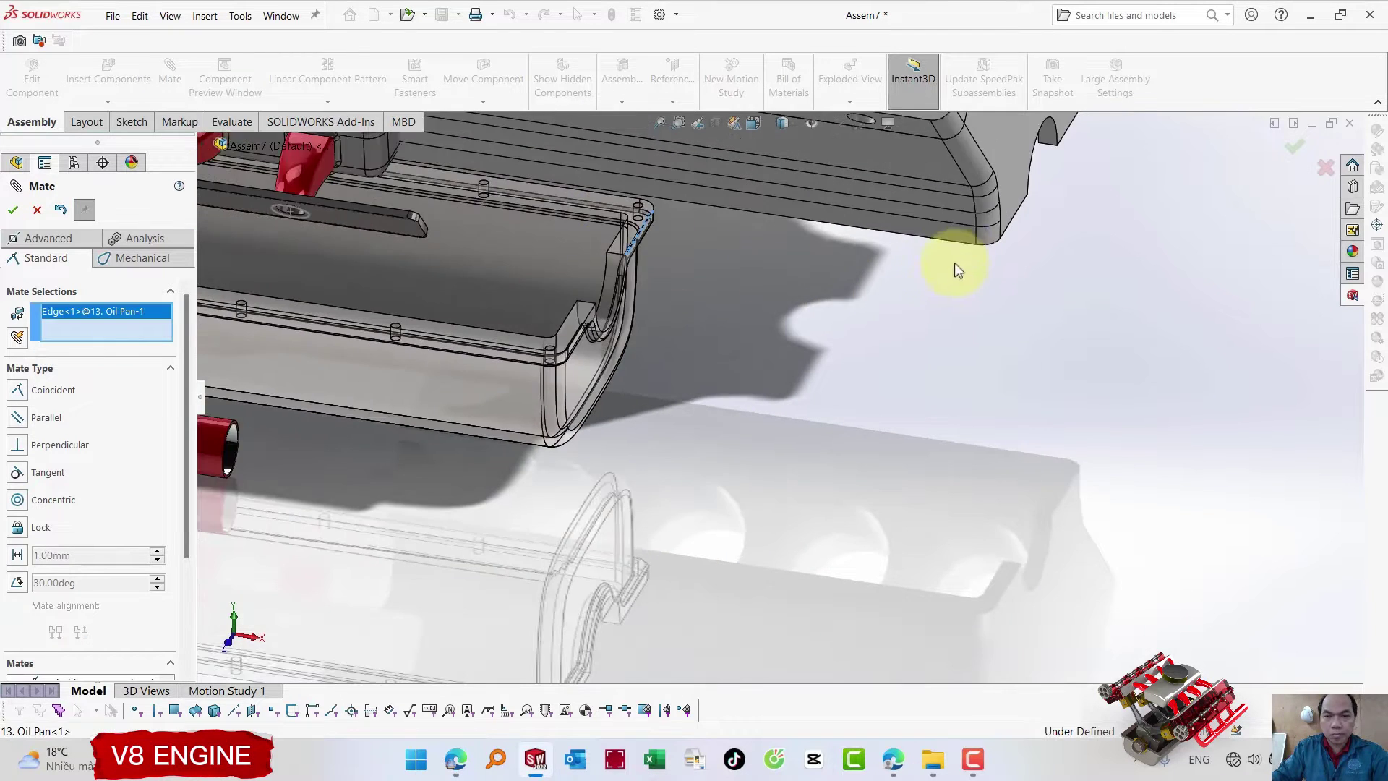
left_click(954, 211)
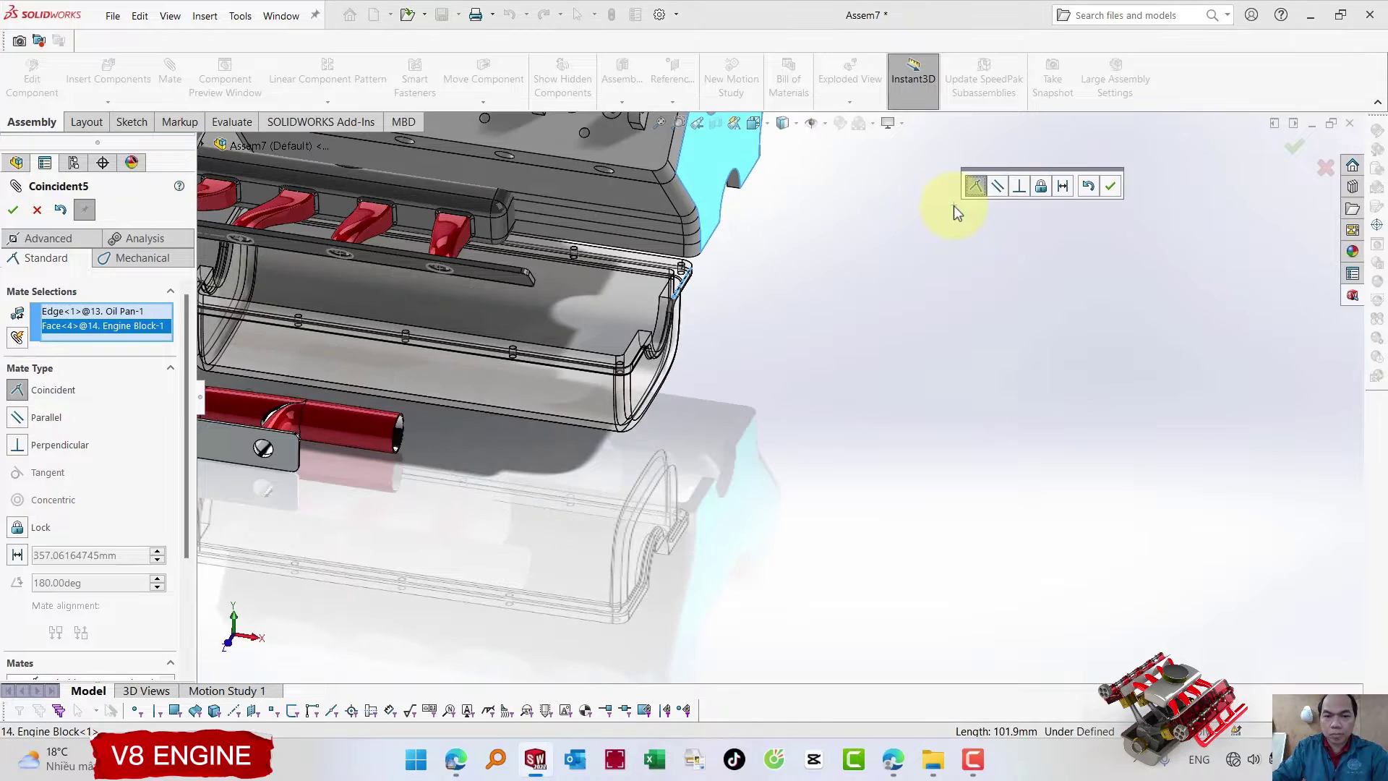
key("Return")
- Add a final coincident mate between an oil pan face and the block edge
scroll(661, 258, "down", 3)
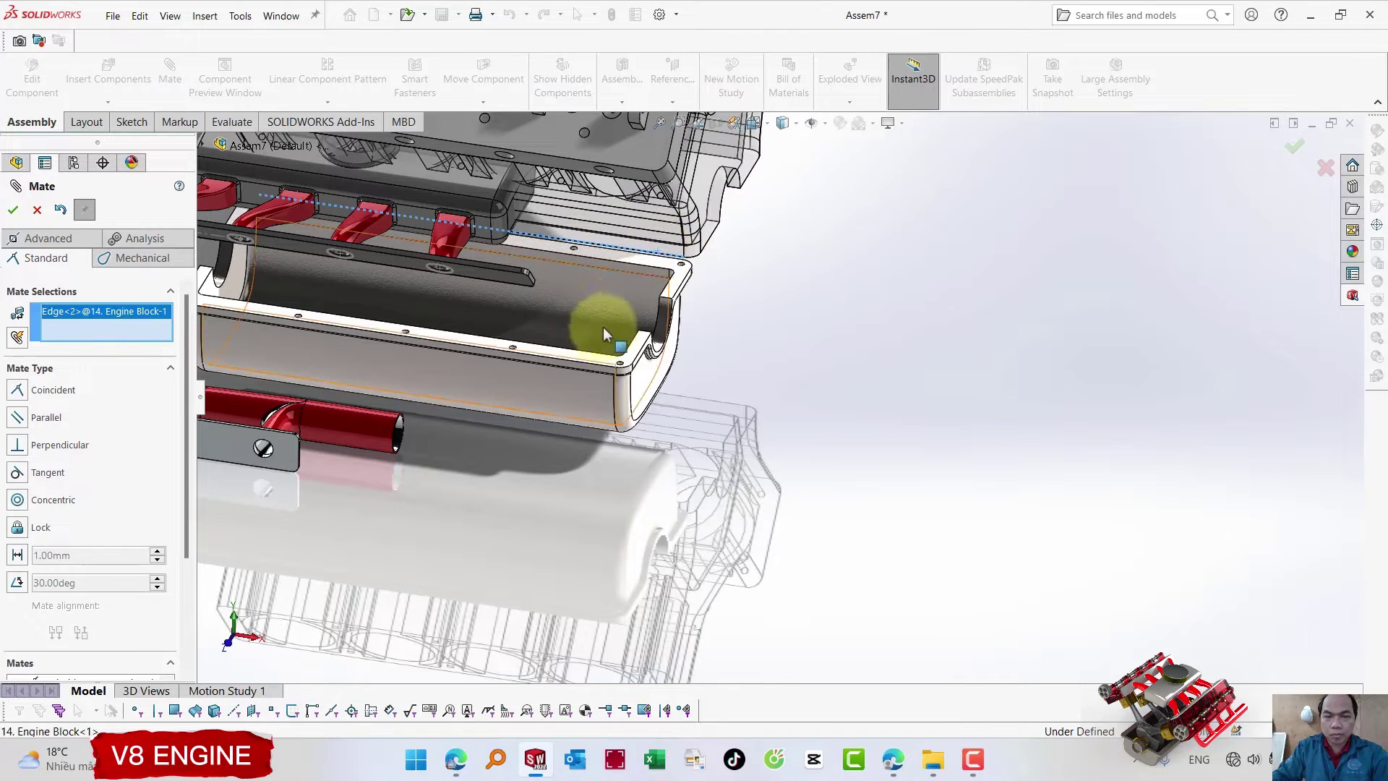
scroll(558, 365, "down", 1)
scroll(558, 365, "down", 2)
left_click(559, 365)
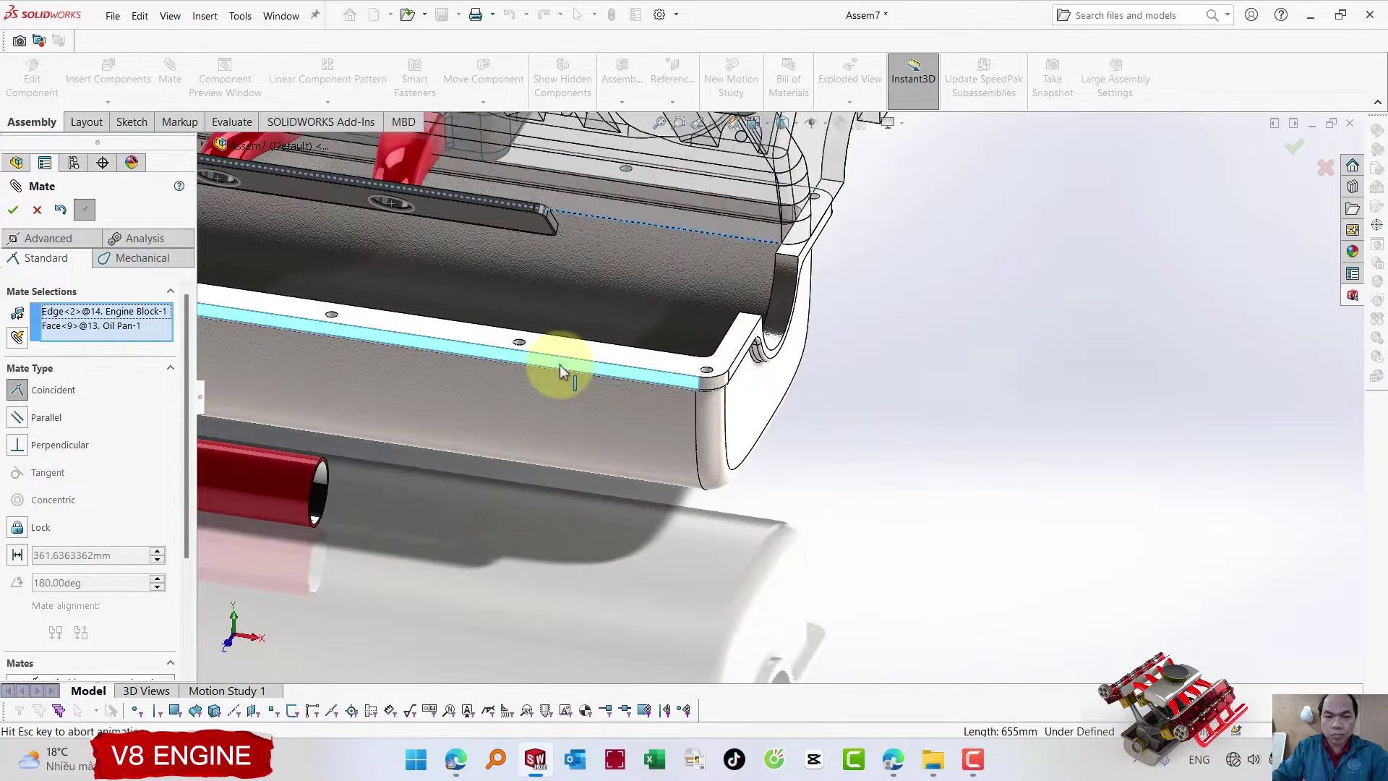
key("Return")
scroll(592, 373, "up", 3)
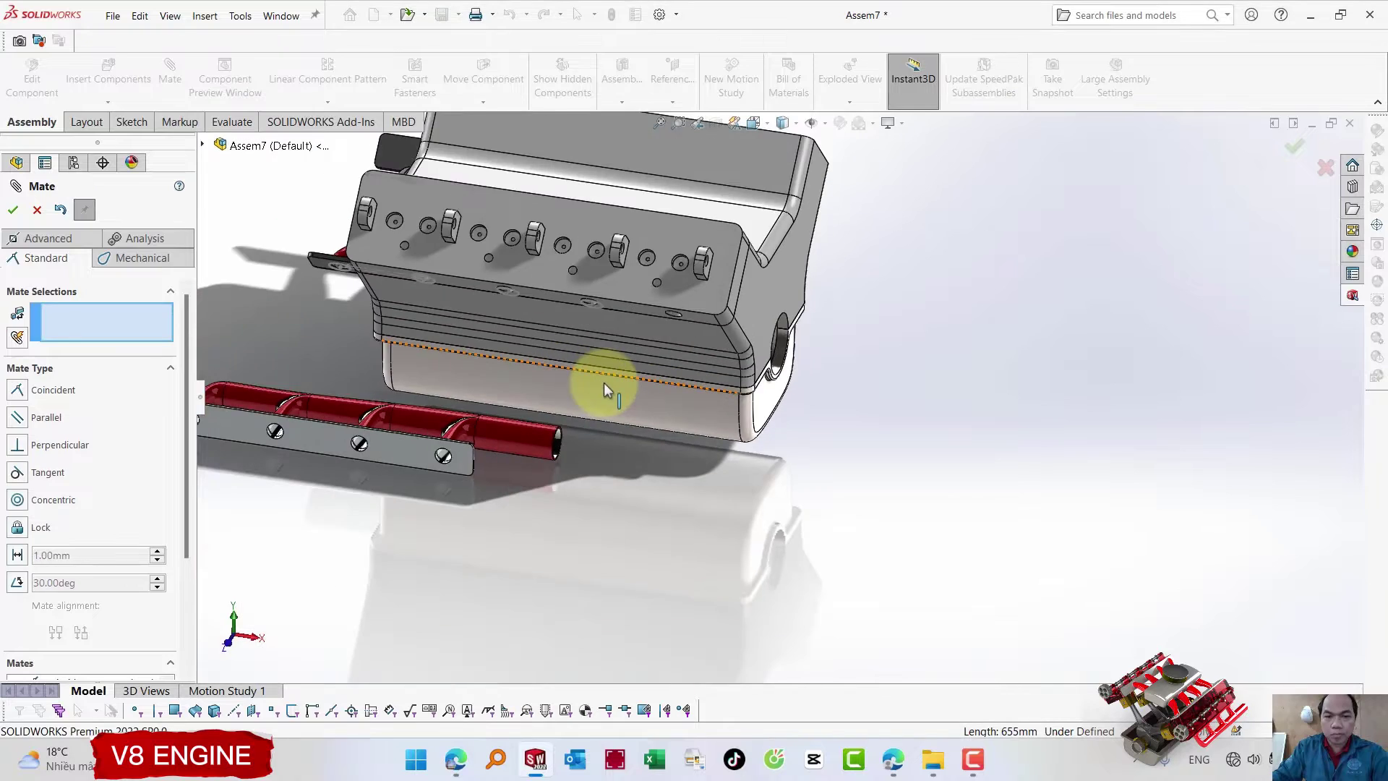
scroll(604, 383, "up", 2)
- Finish mating and lift the intake manifold above the engine block
left_click(13, 210)
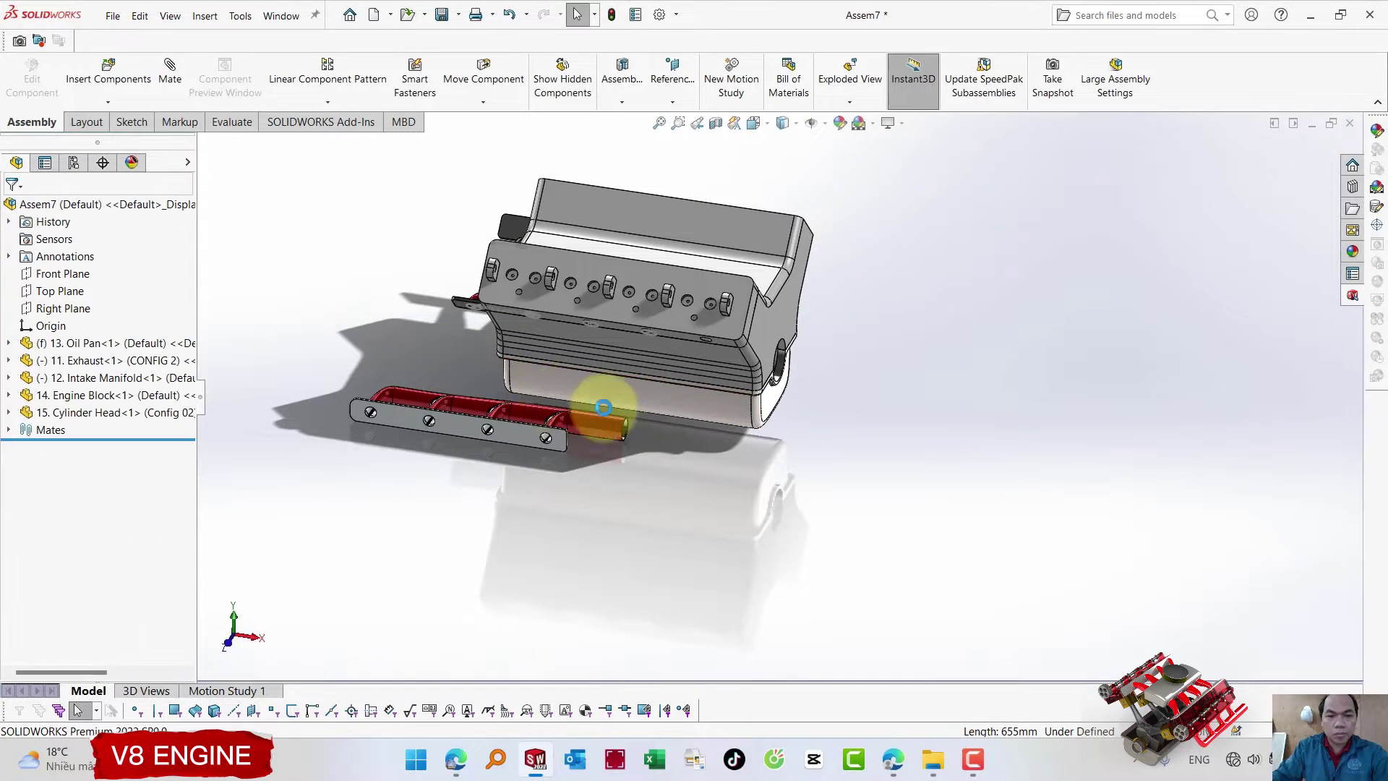
scroll(797, 385, "down", 3)
mouse_move(797, 385)
middle_mouse_down()
mouse_move(668, 381)
mouse_move(697, 363)
middle_mouse_up()
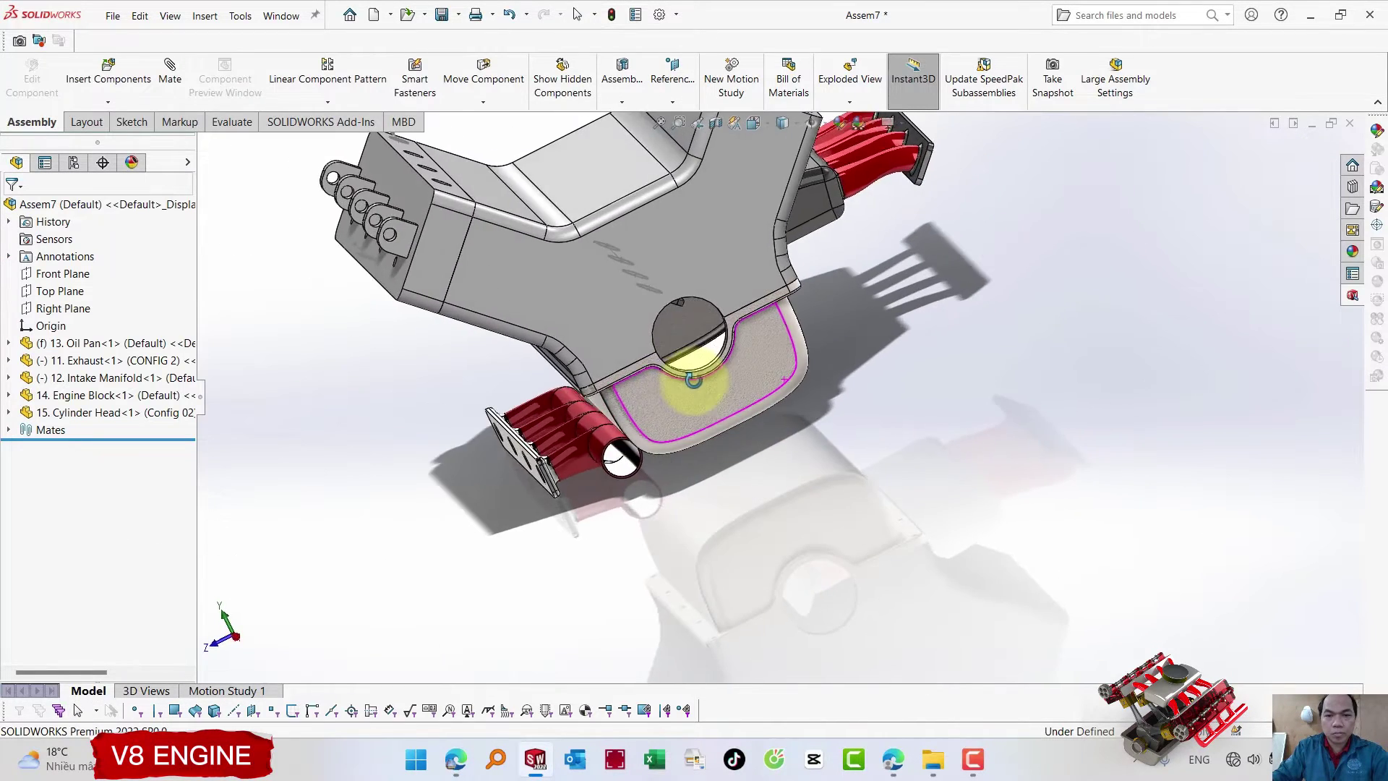
scroll(697, 380, "up", 2)
left_click_drag(797, 289, 591, 253)
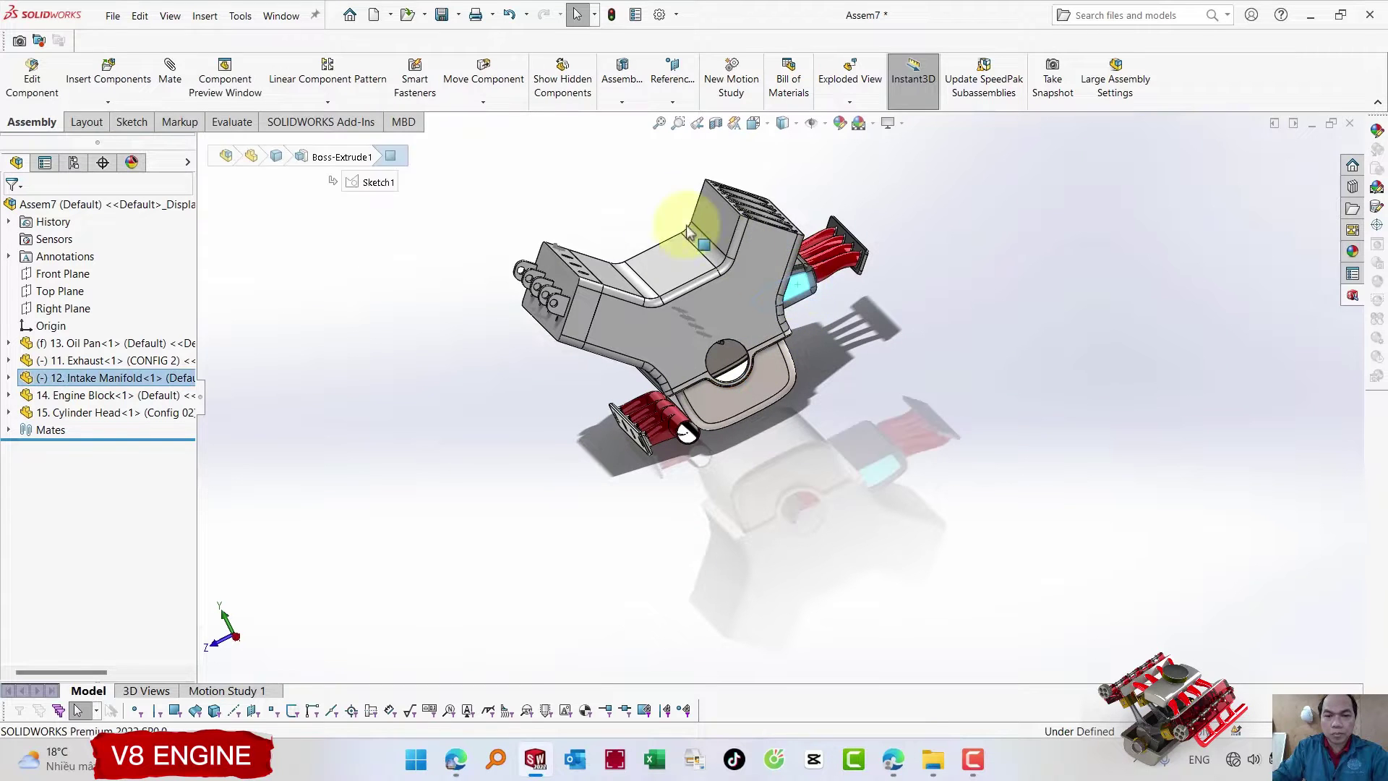
- Turn toward the cylinder head and select its bolt hole edges
middle_click_drag(591, 253, 512, 247)
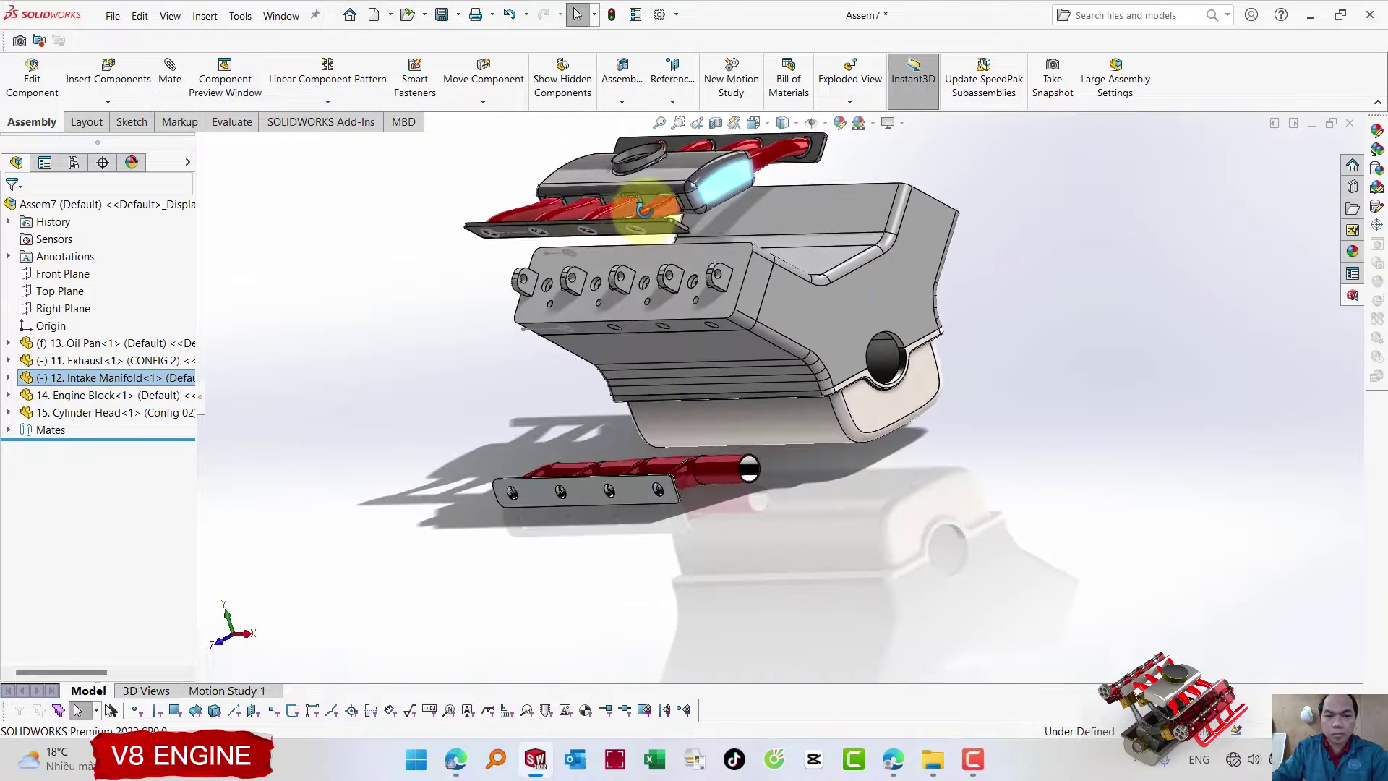
scroll(512, 247, "down", 3)
scroll(673, 333, "down", 3)
mouse_move(674, 332)
middle_mouse_down()
mouse_move(669, 308)
mouse_move(611, 318)
mouse_move(782, 253)
mouse_move(760, 465)
middle_mouse_up()
left_click(622, 321)
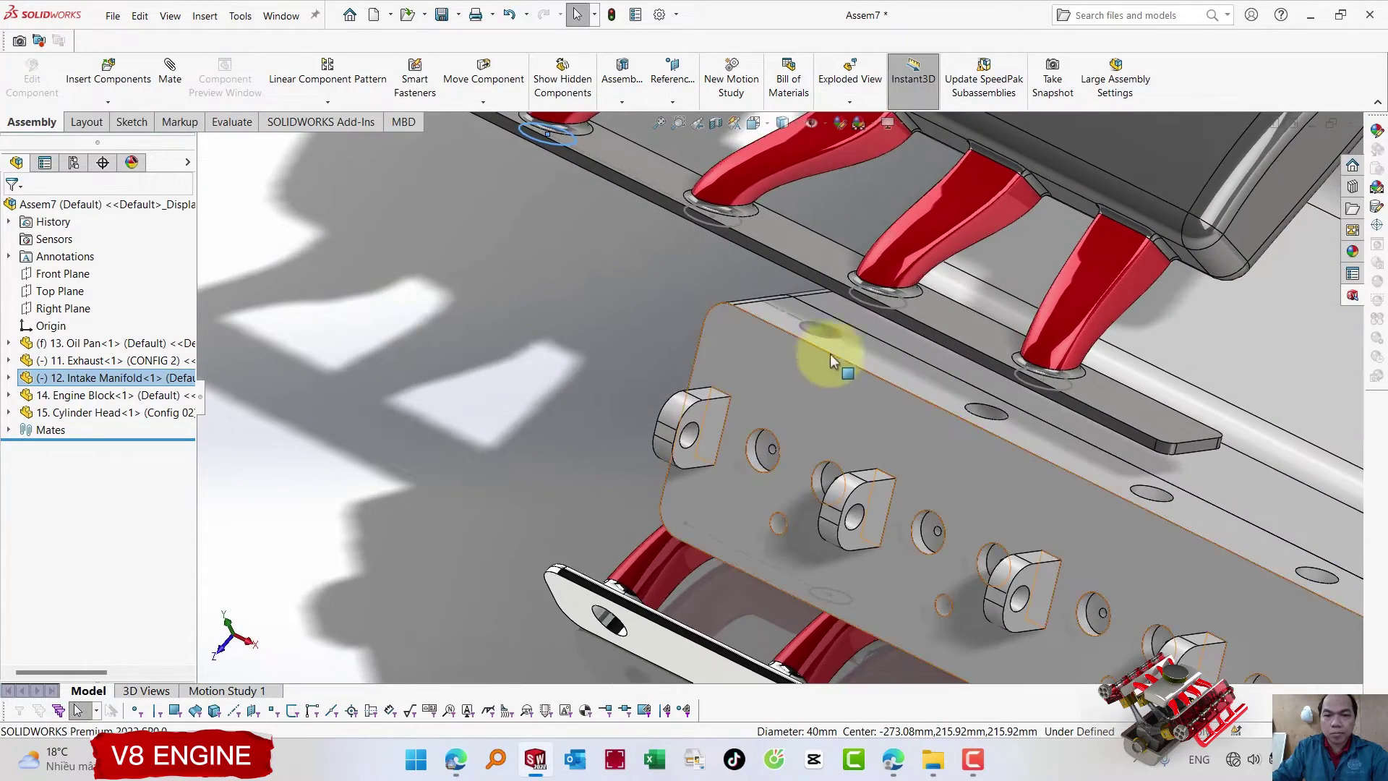
left_click(843, 331)
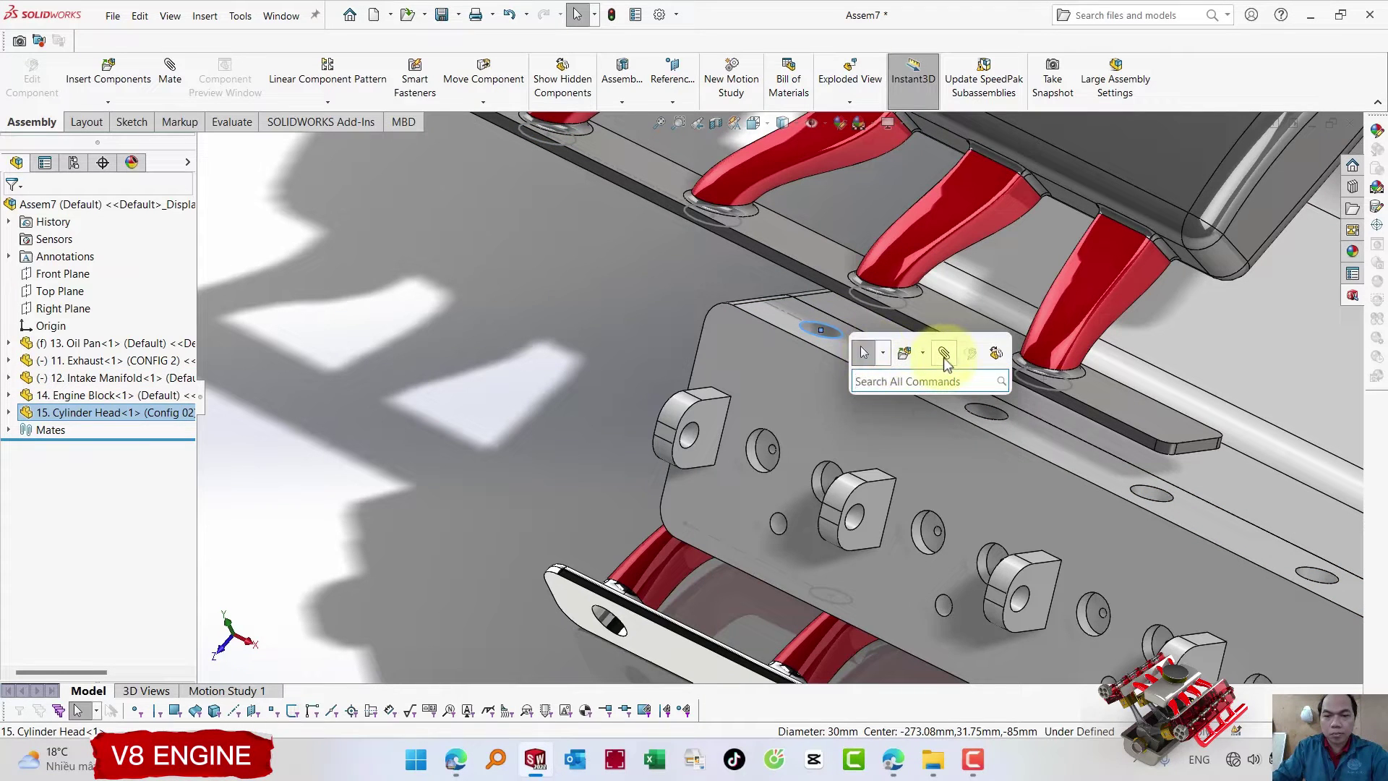
- Mate a cylinder head hole concentric with the matching intake manifold hole
key("m")
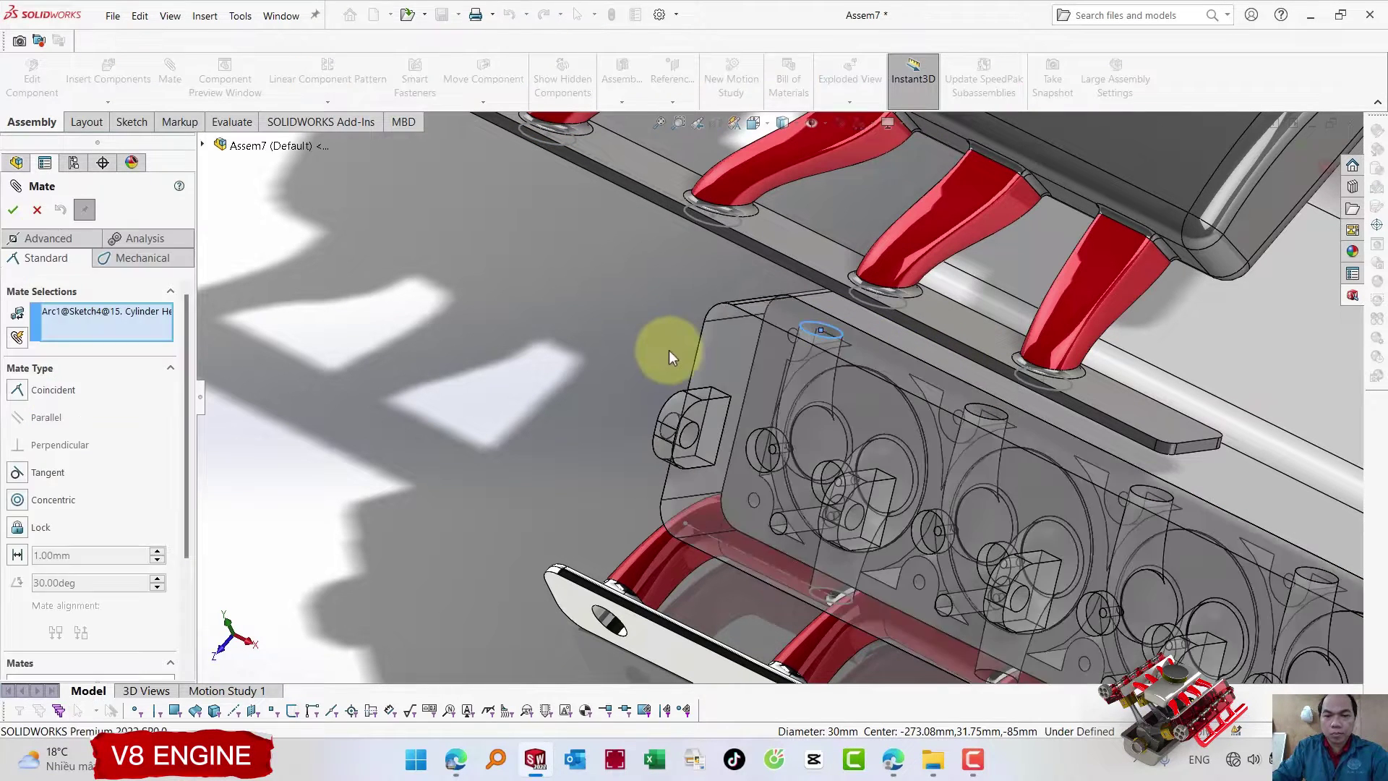
middle_click_drag(663, 345, 504, 315)
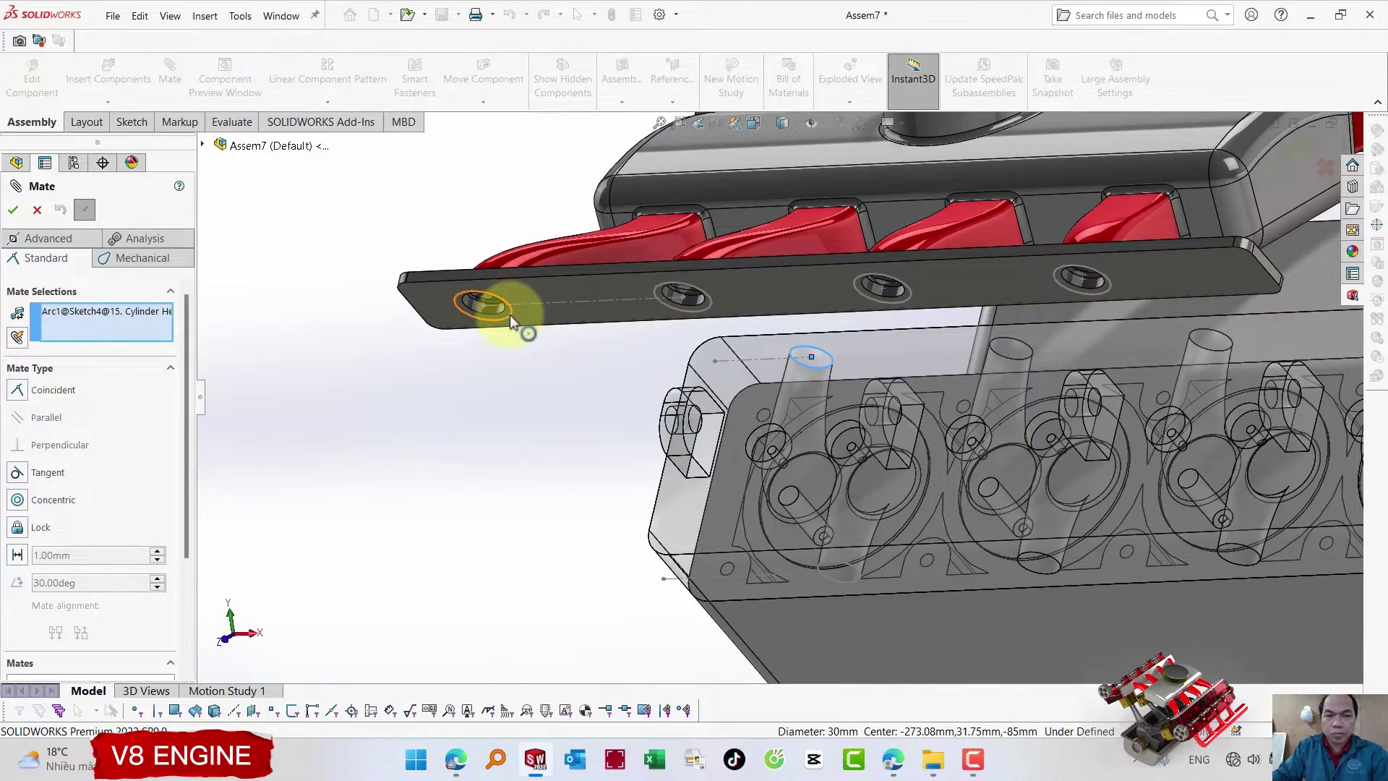
left_click(510, 315)
middle_click_drag(542, 322, 755, 316)
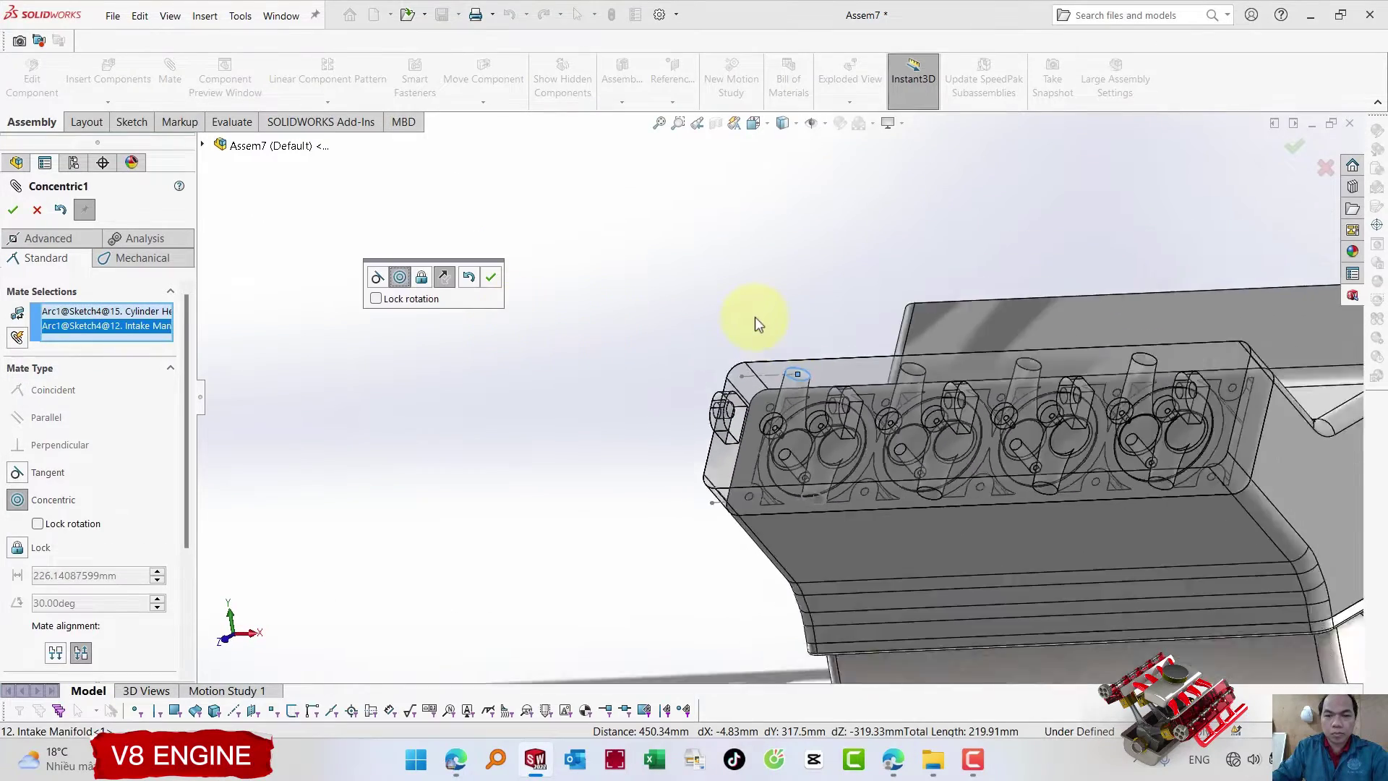
scroll(755, 316, "up", 5)
left_click(486, 279)
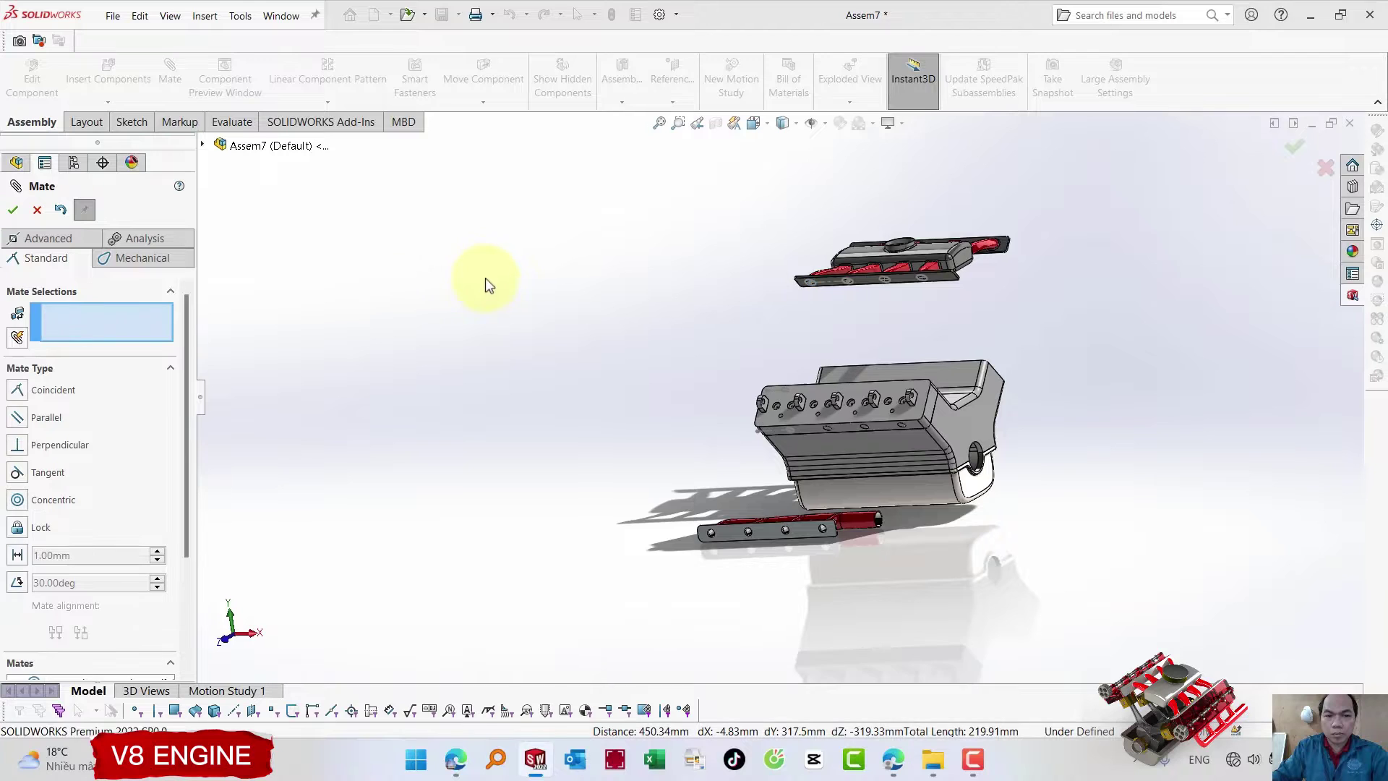
- Mate the intake manifold flange face coincident to the engine block face
scroll(903, 296, "down", 3)
scroll(929, 298, "down", 2)
left_click(949, 290)
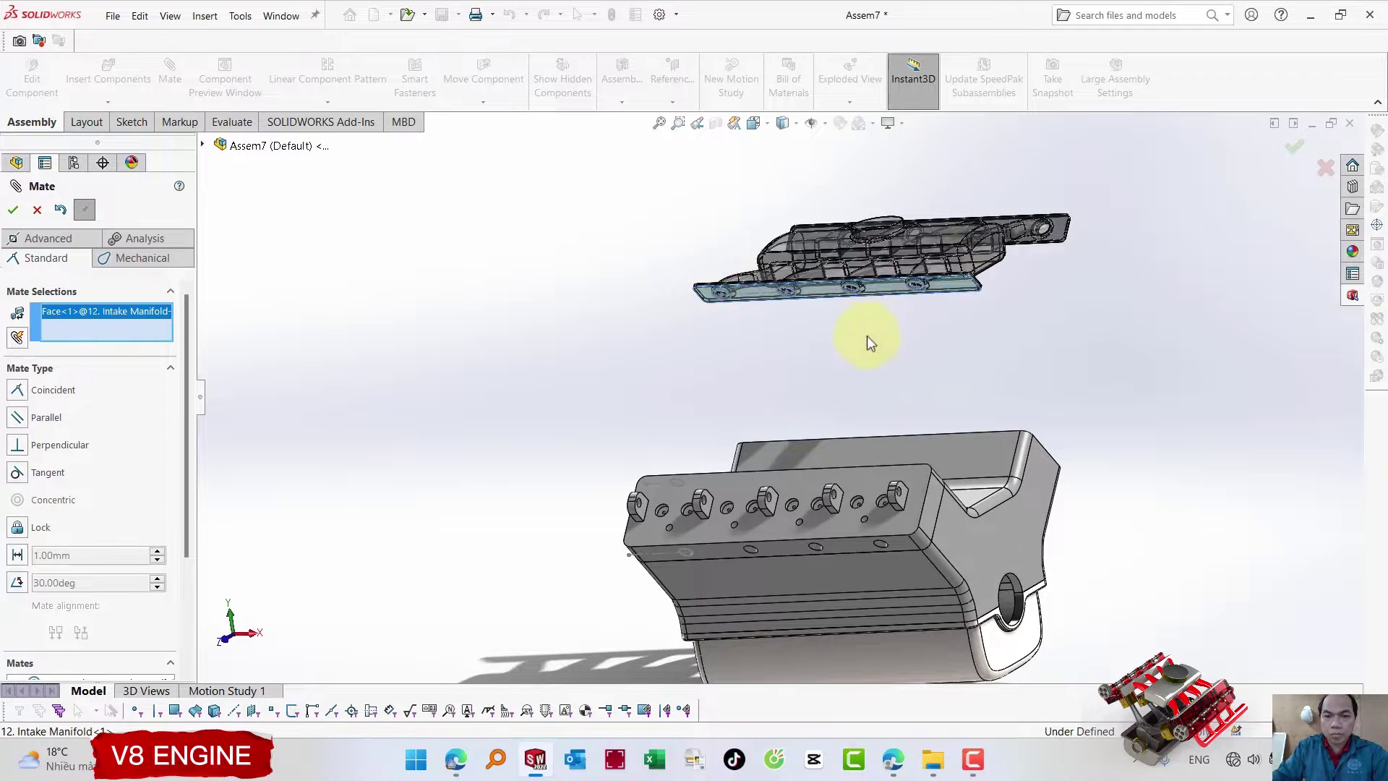
mouse_move(868, 340)
middle_mouse_down()
mouse_move(774, 412)
mouse_move(754, 538)
middle_mouse_up()
left_click(769, 527)
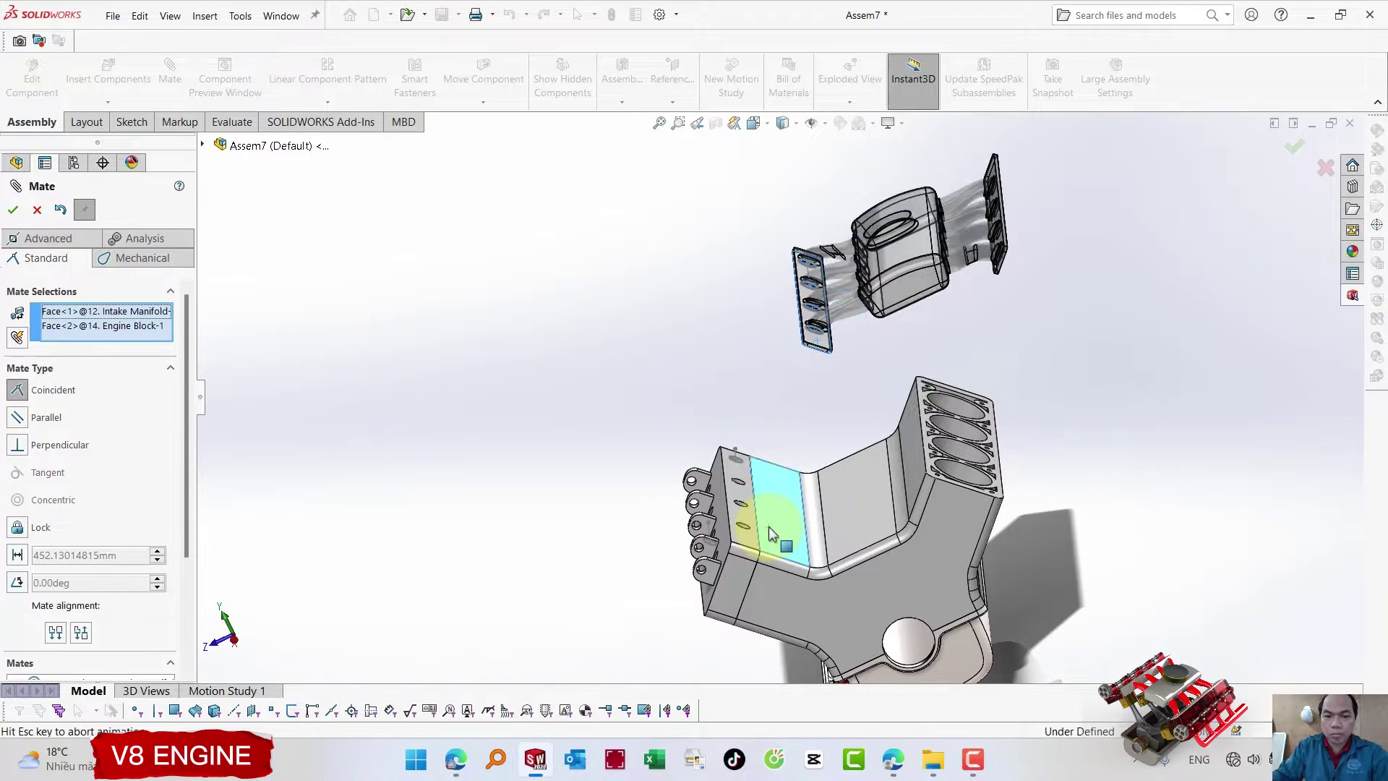
key("Return")
- Add a parallel mate between the cylinder head and intake manifold flange edges
scroll(778, 518, "down", 2)
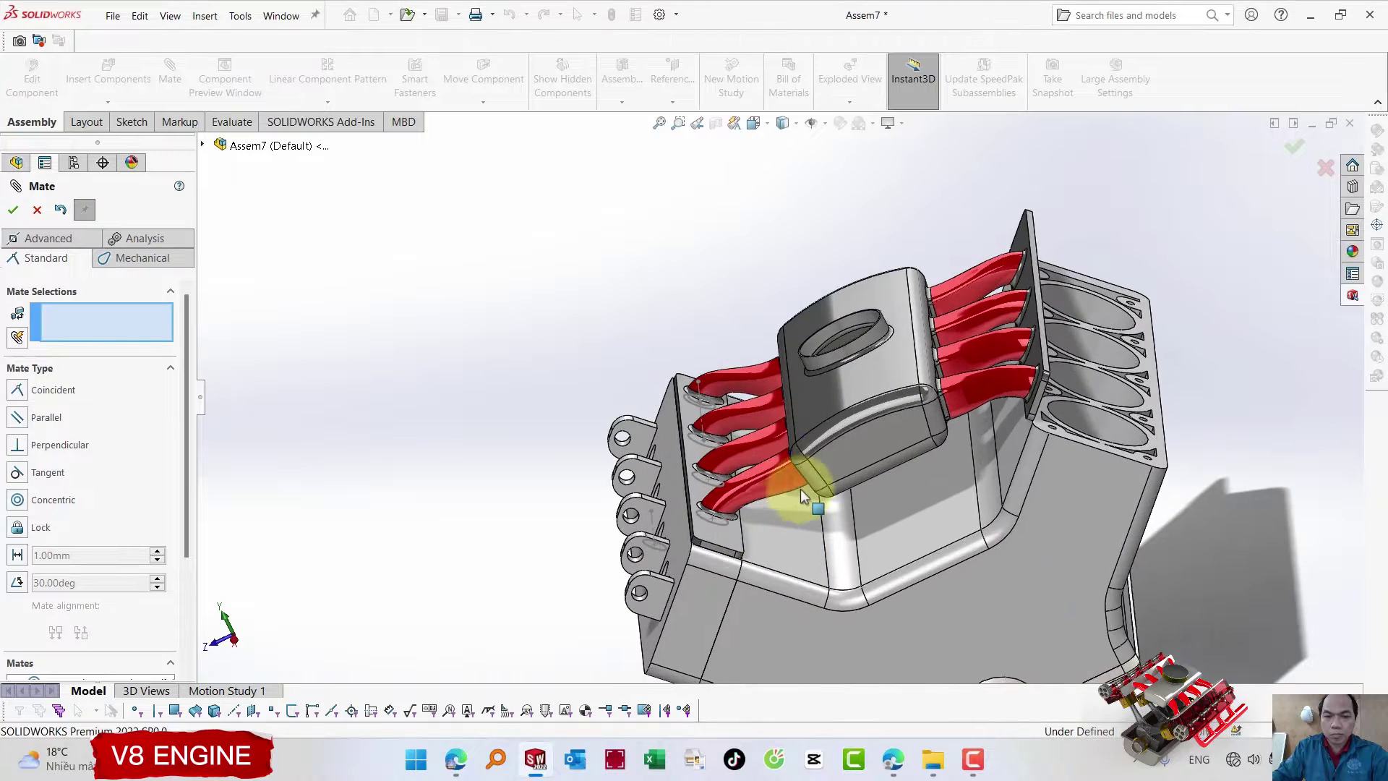
mouse_move(847, 442)
middle_mouse_down()
mouse_move(782, 350)
mouse_move(840, 406)
middle_mouse_up()
mouse_move(841, 406)
left_mouse_down()
mouse_move(754, 335)
mouse_move(830, 410)
mouse_move(658, 515)
left_mouse_up()
scroll(658, 516, "down", 2)
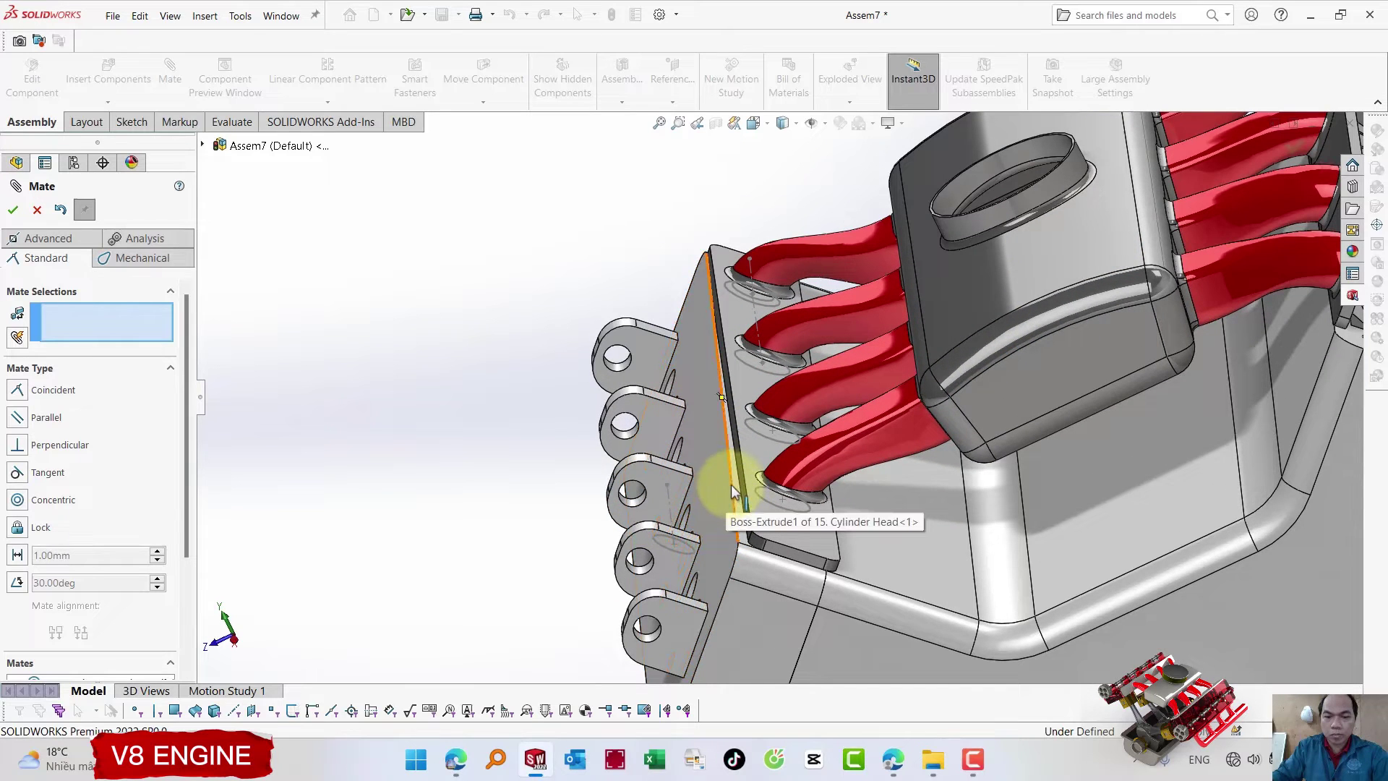
left_click(731, 482)
left_click(738, 478)
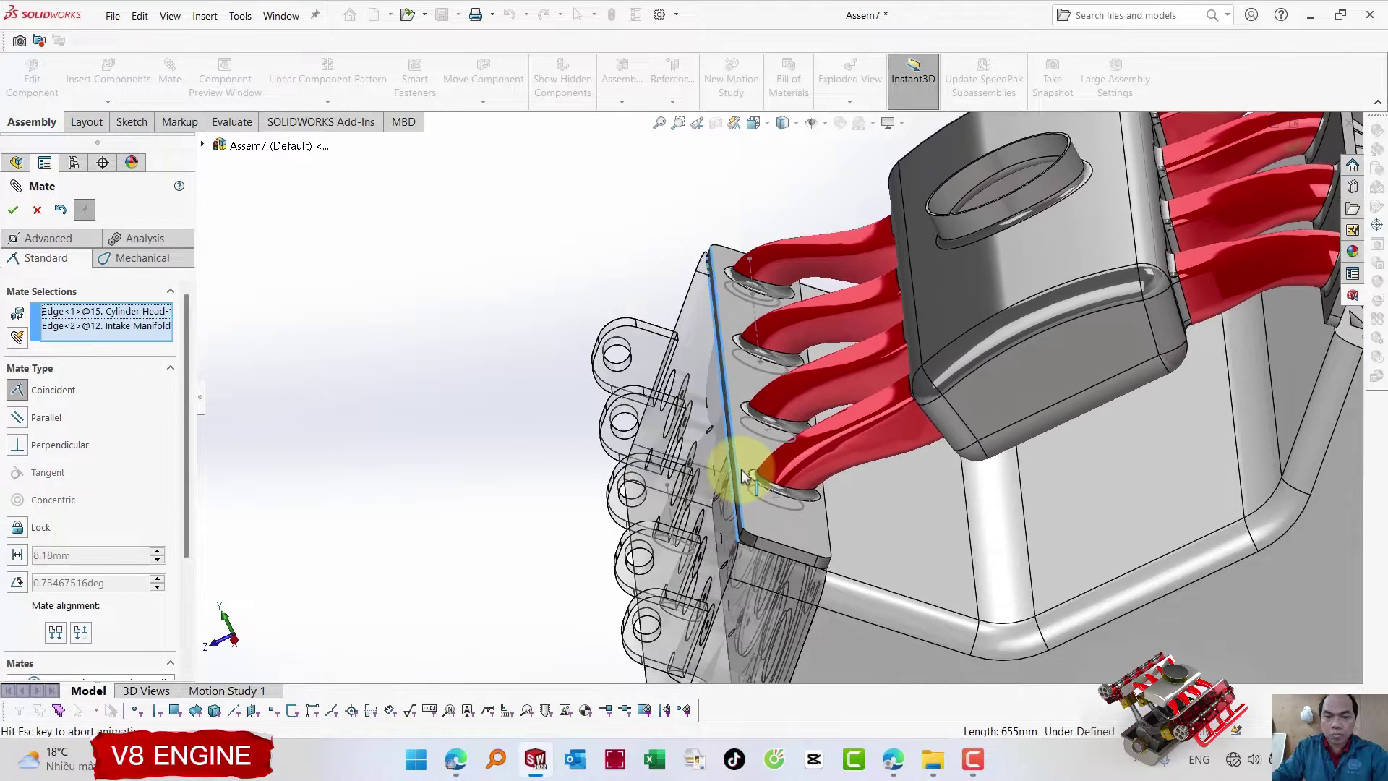
key("Return")
scroll(743, 470, "up", 2)
scroll(740, 470, "up", 3)
middle_click_drag(741, 470, 877, 343)
mouse_move(1113, 271)
middle_mouse_down()
mouse_move(948, 297)
mouse_move(1035, 348)
mouse_move(1056, 336)
middle_mouse_up()
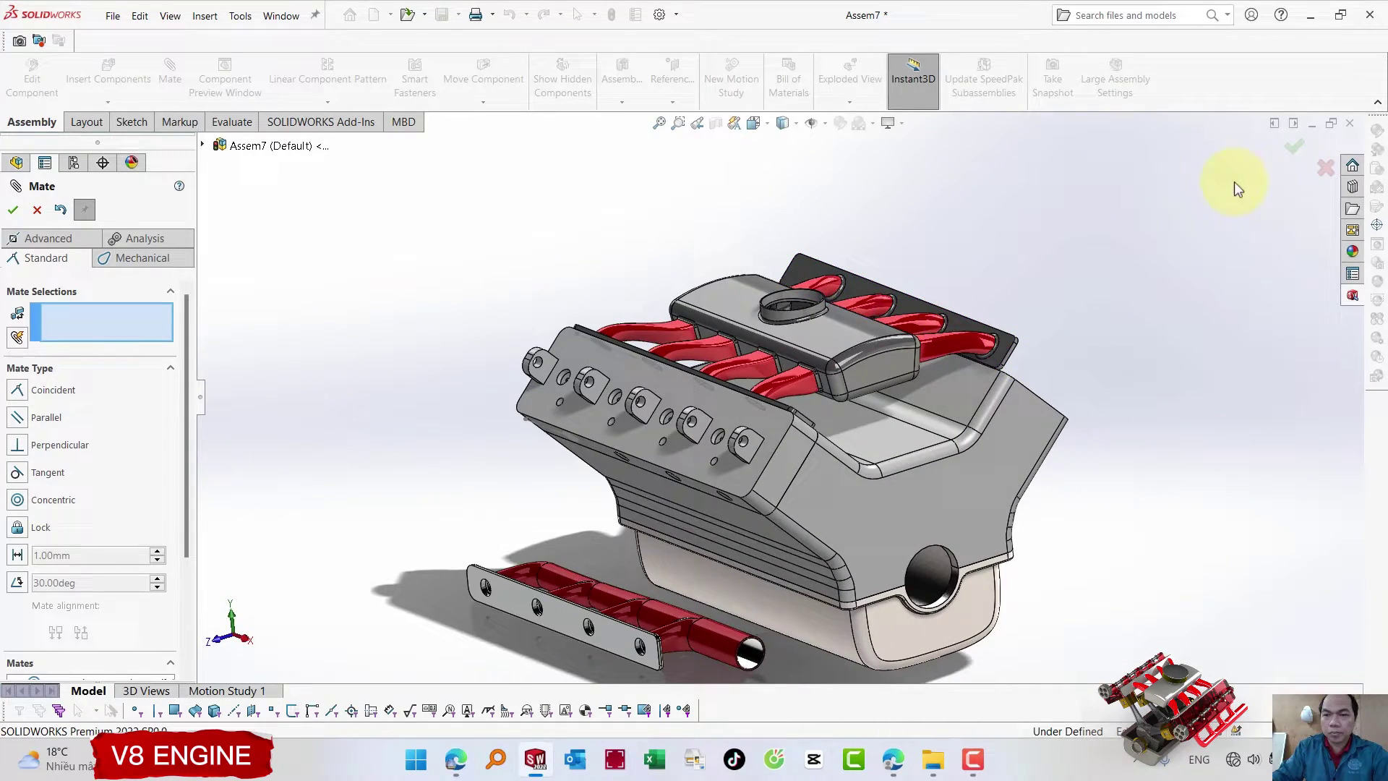
- Confirm the exhaust manifold uses the CONFIG 2 configuration
left_click(1281, 151)
mouse_move(969, 300)
middle_mouse_down()
mouse_move(998, 301)
mouse_move(752, 392)
middle_mouse_up()
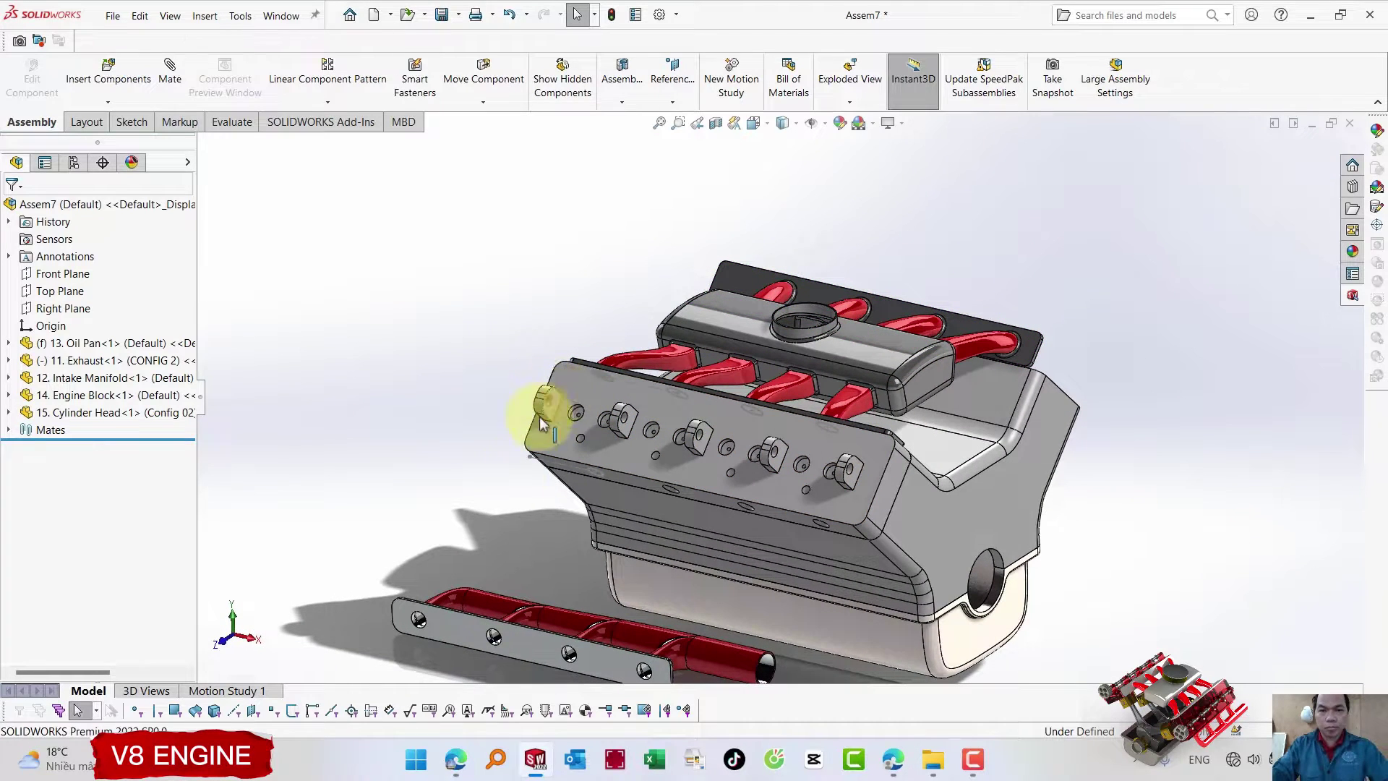
left_click(470, 606)
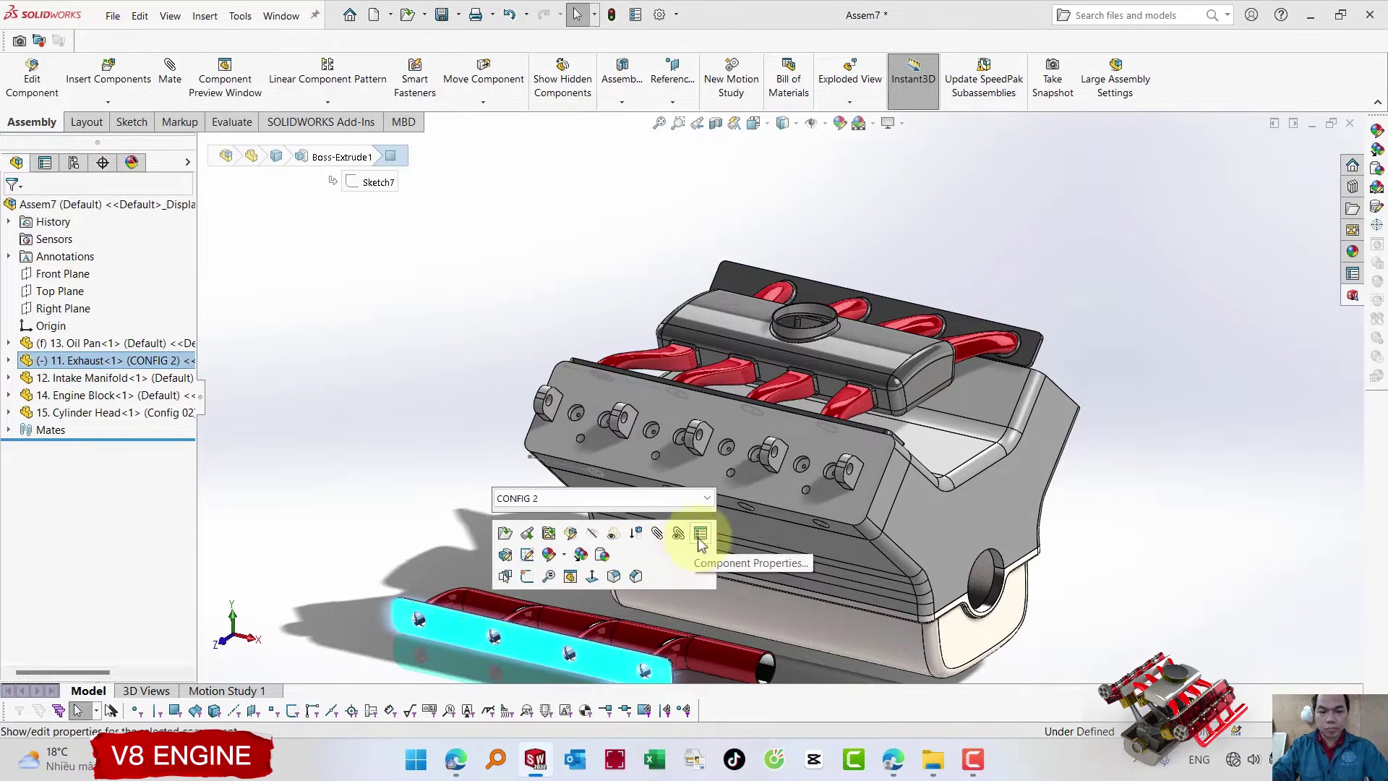
left_click(700, 534)
left_click(629, 683)
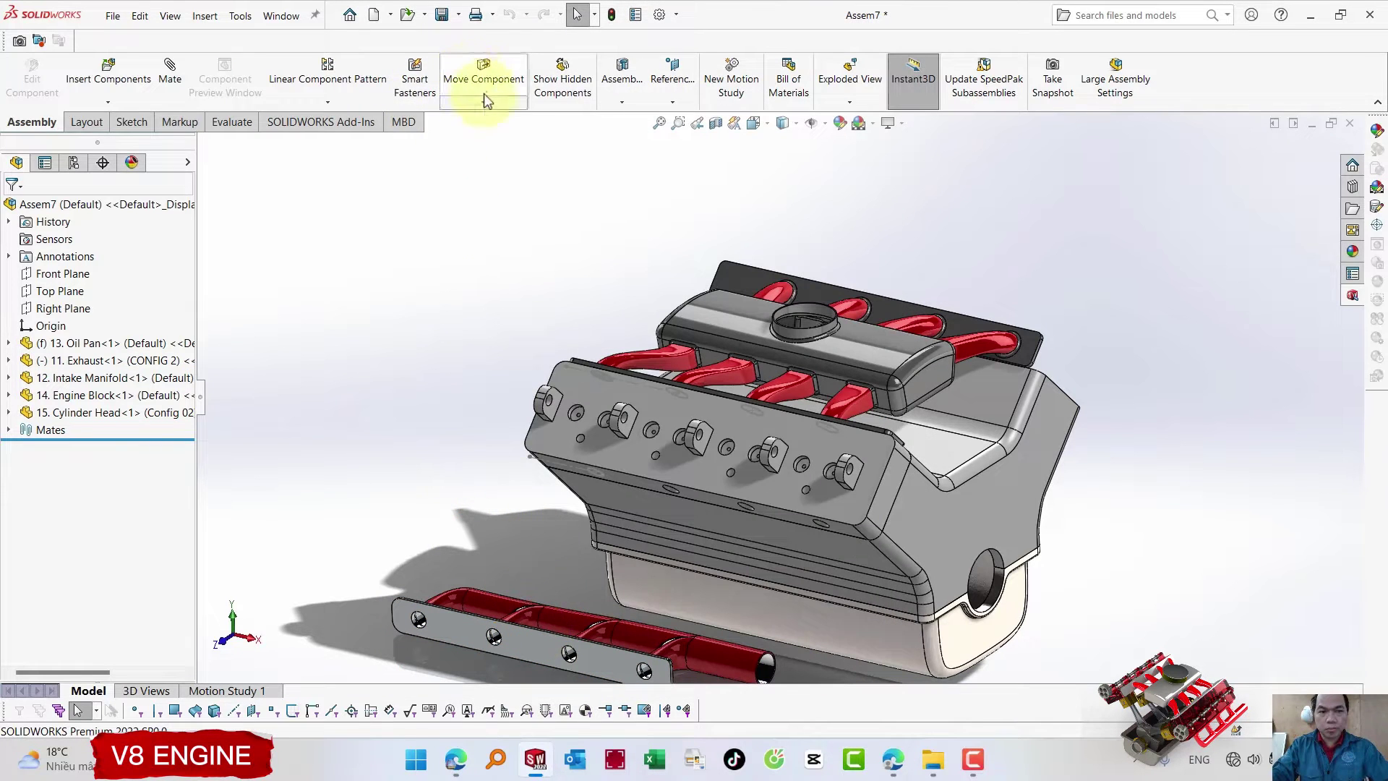
- Free-drag rotate the exhaust manifold until its pipes point down
left_click(506, 137)
left_click_drag(540, 633, 557, 121)
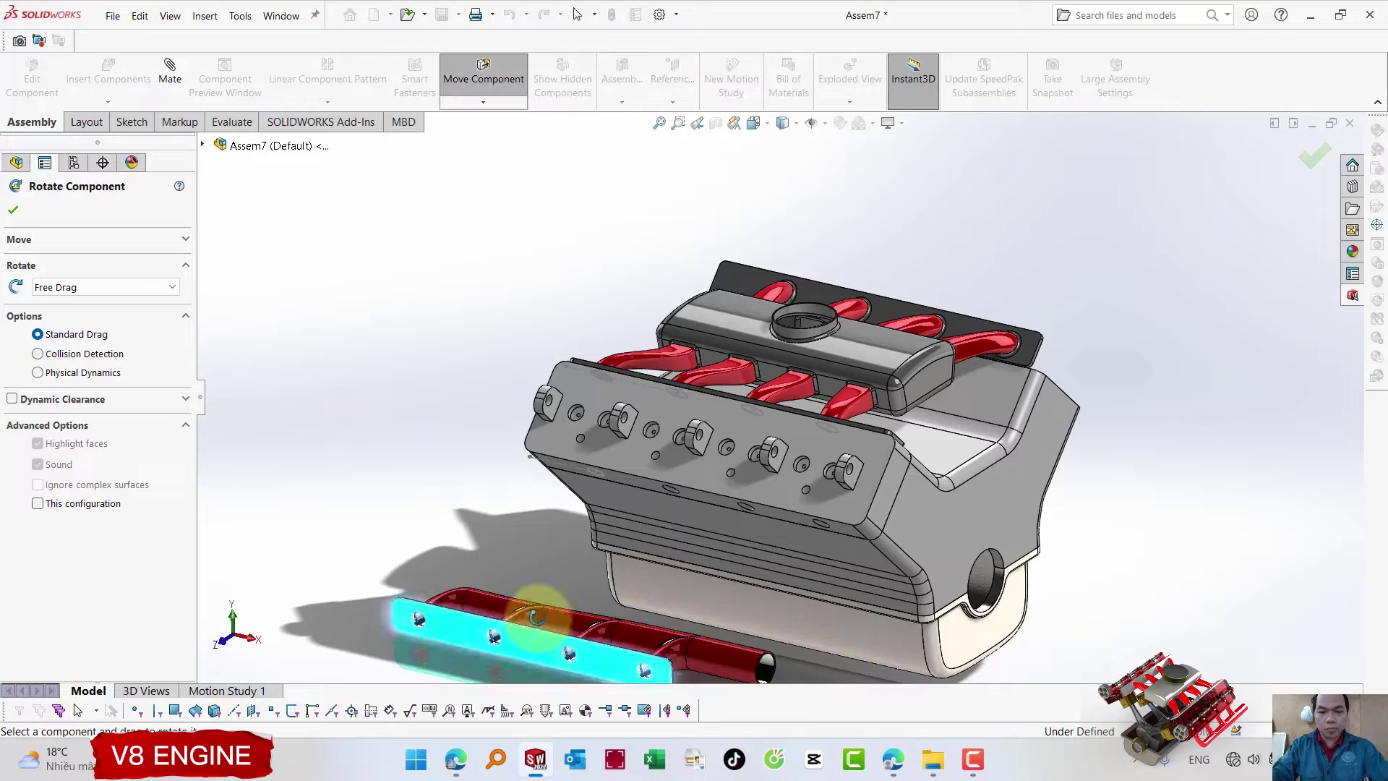
mouse_move(480, 641)
left_mouse_down()
mouse_move(665, 295)
mouse_move(594, 396)
mouse_move(553, 402)
left_mouse_up()
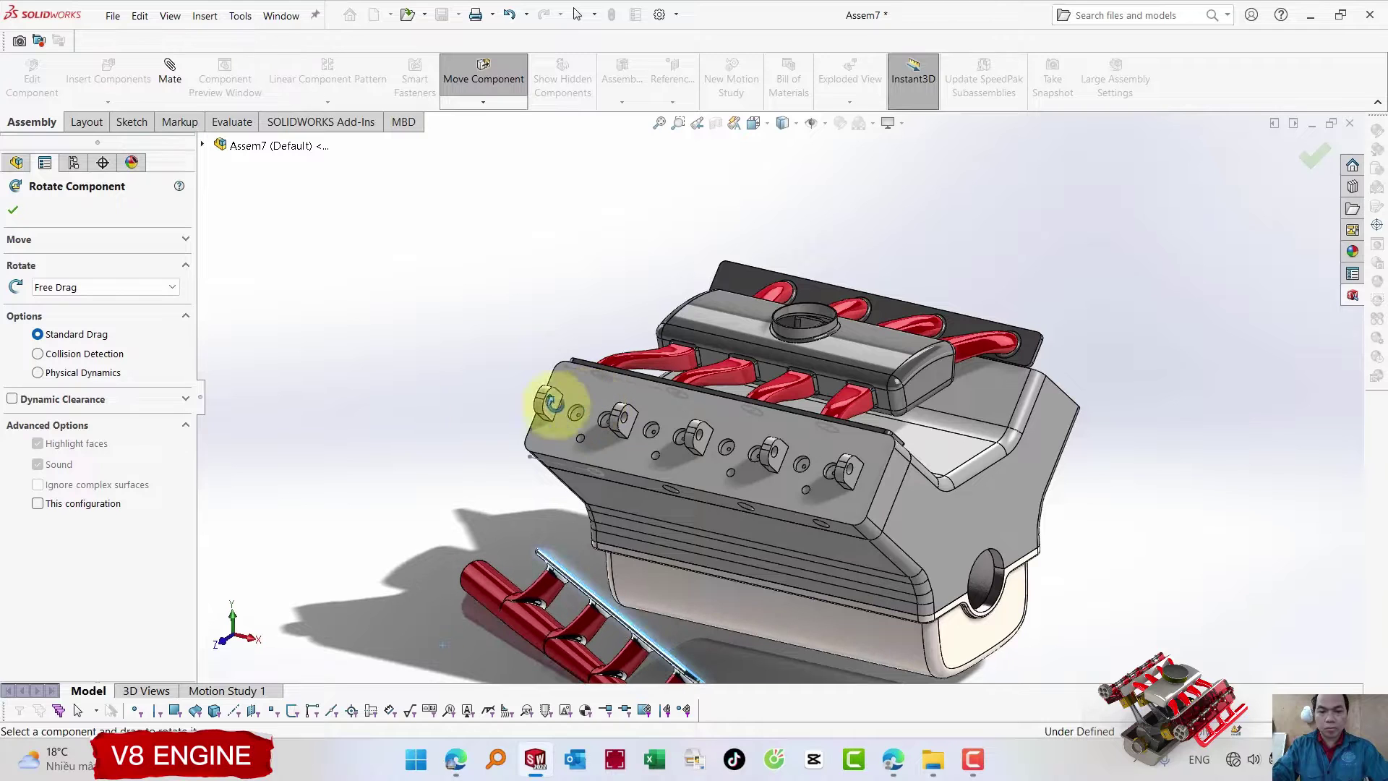
- Mate the exhaust flange edge coincident to the cylinder head face
left_click(14, 211)
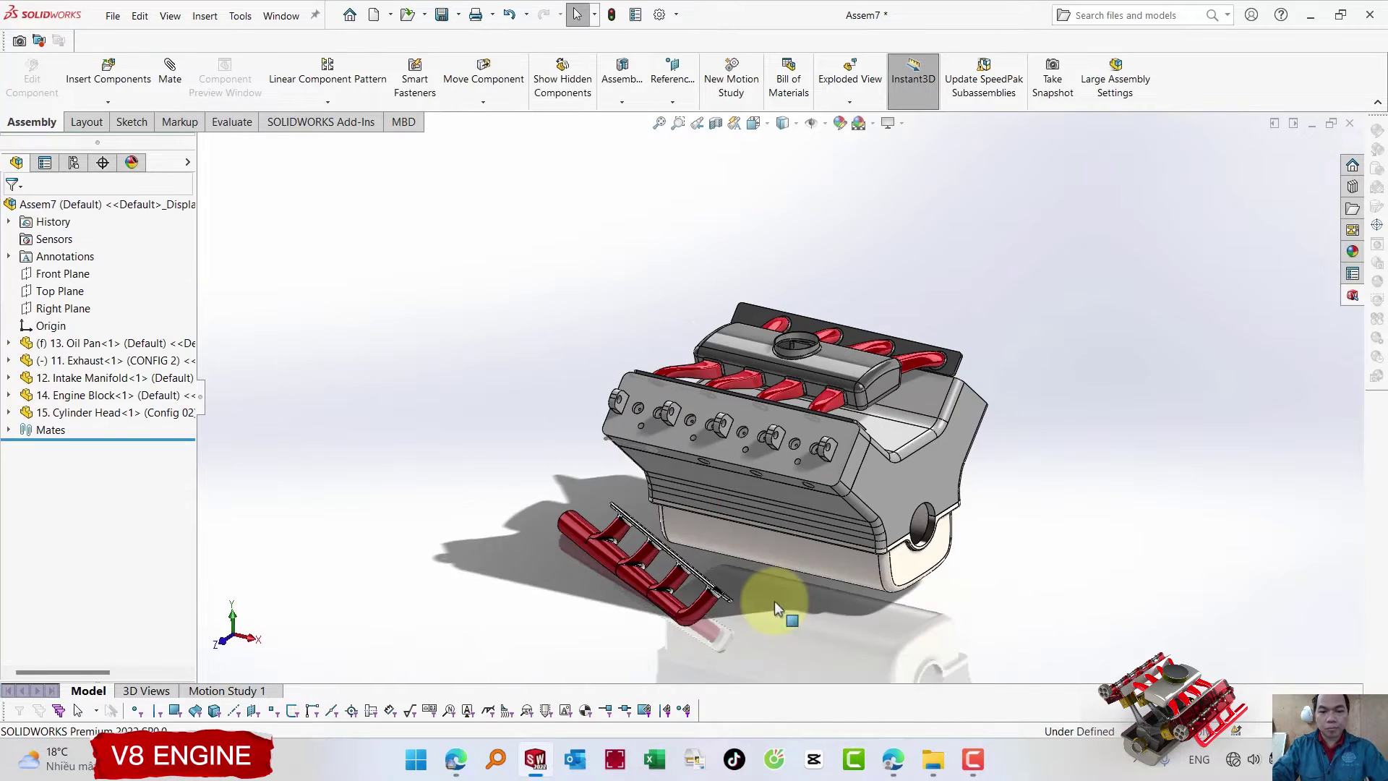
scroll(723, 575, "down", 2)
scroll(727, 567, "down", 3)
scroll(767, 514, "down", 2)
scroll(766, 514, "up", 3)
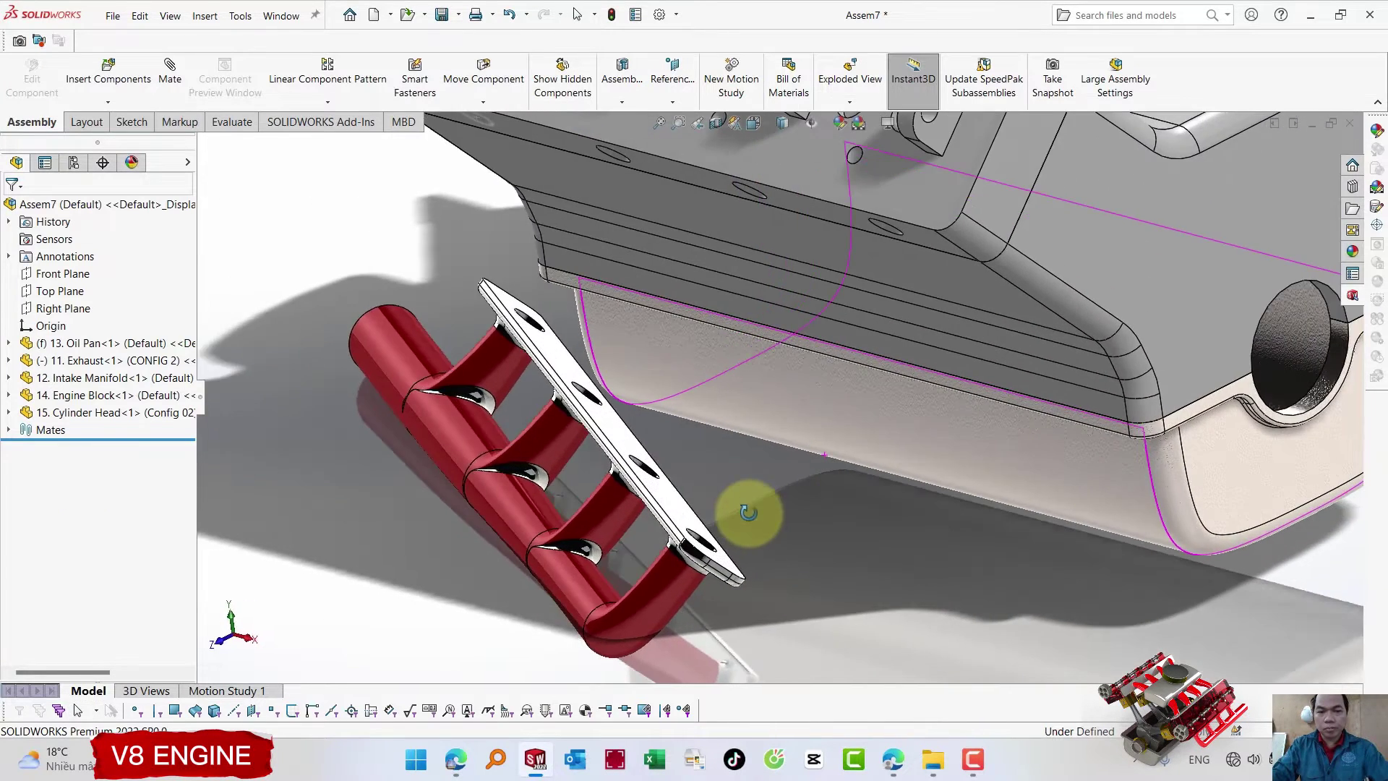
scroll(745, 506, "down", 2)
key("s")
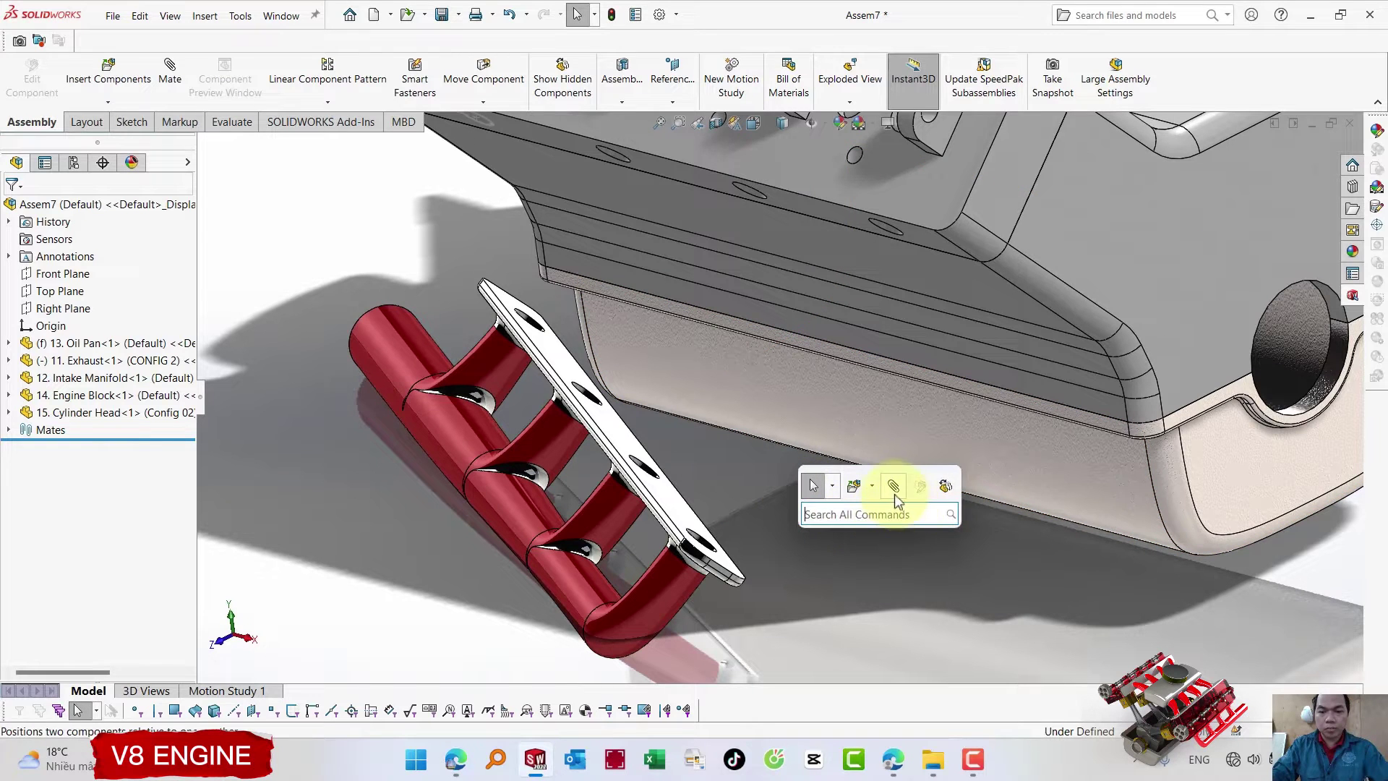
left_click(527, 314)
middle_click_drag(528, 315, 625, 395)
middle_click_drag(630, 256, 640, 176)
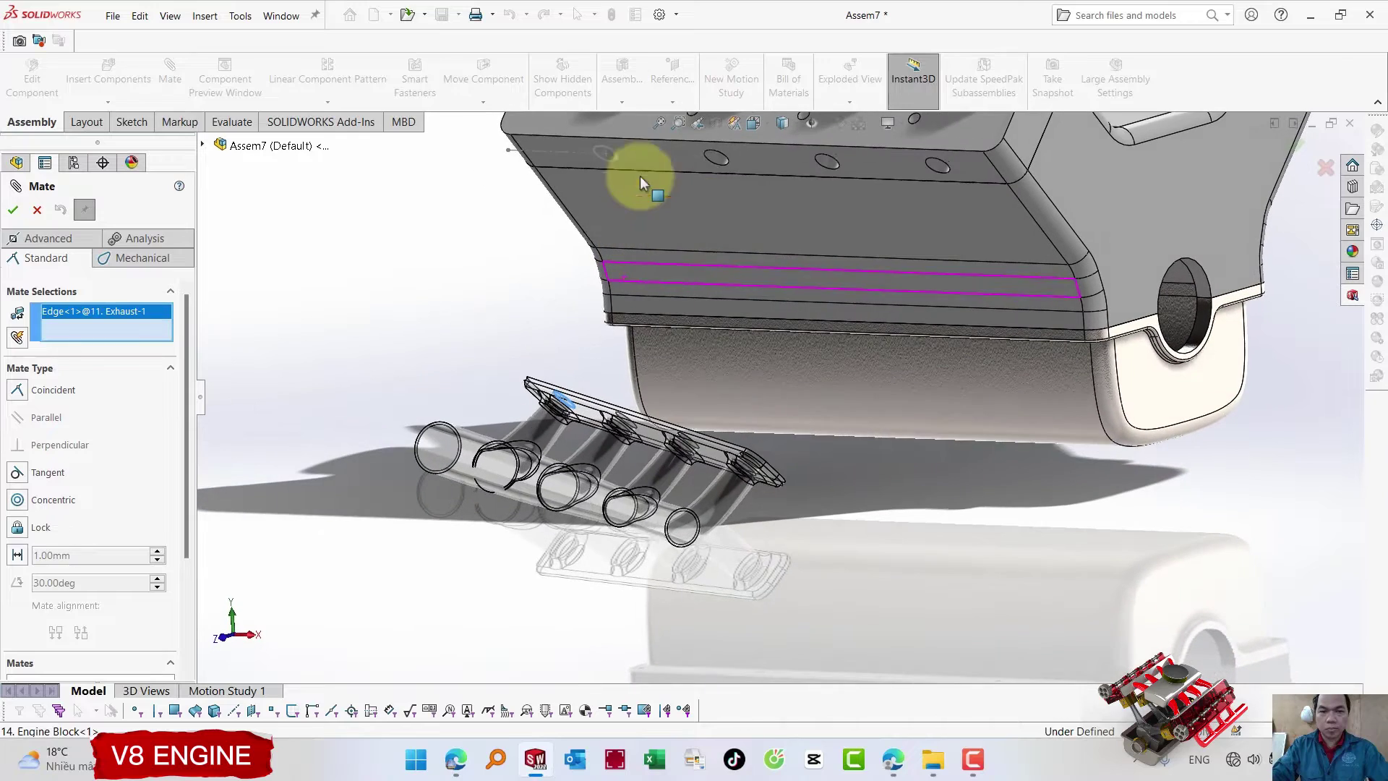
left_click(618, 149)
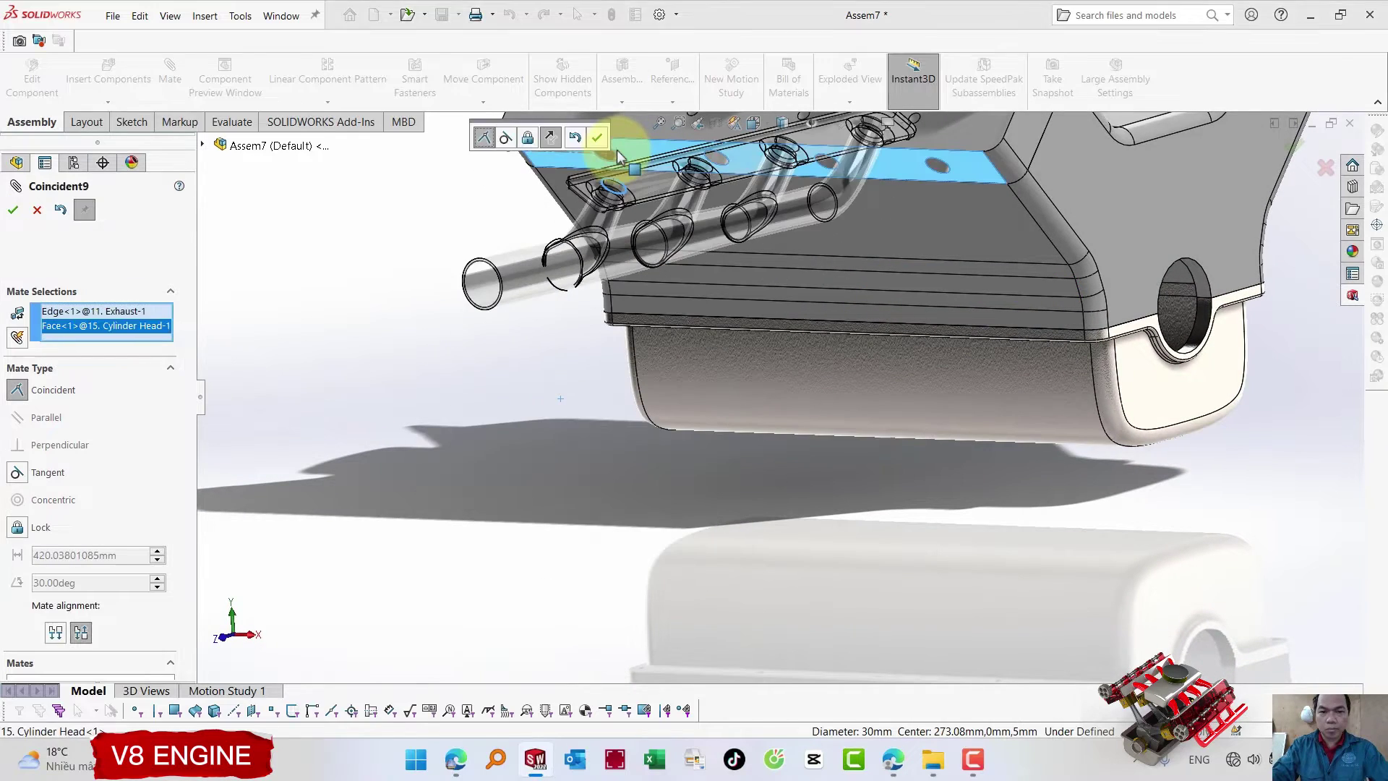
right_click(617, 149)
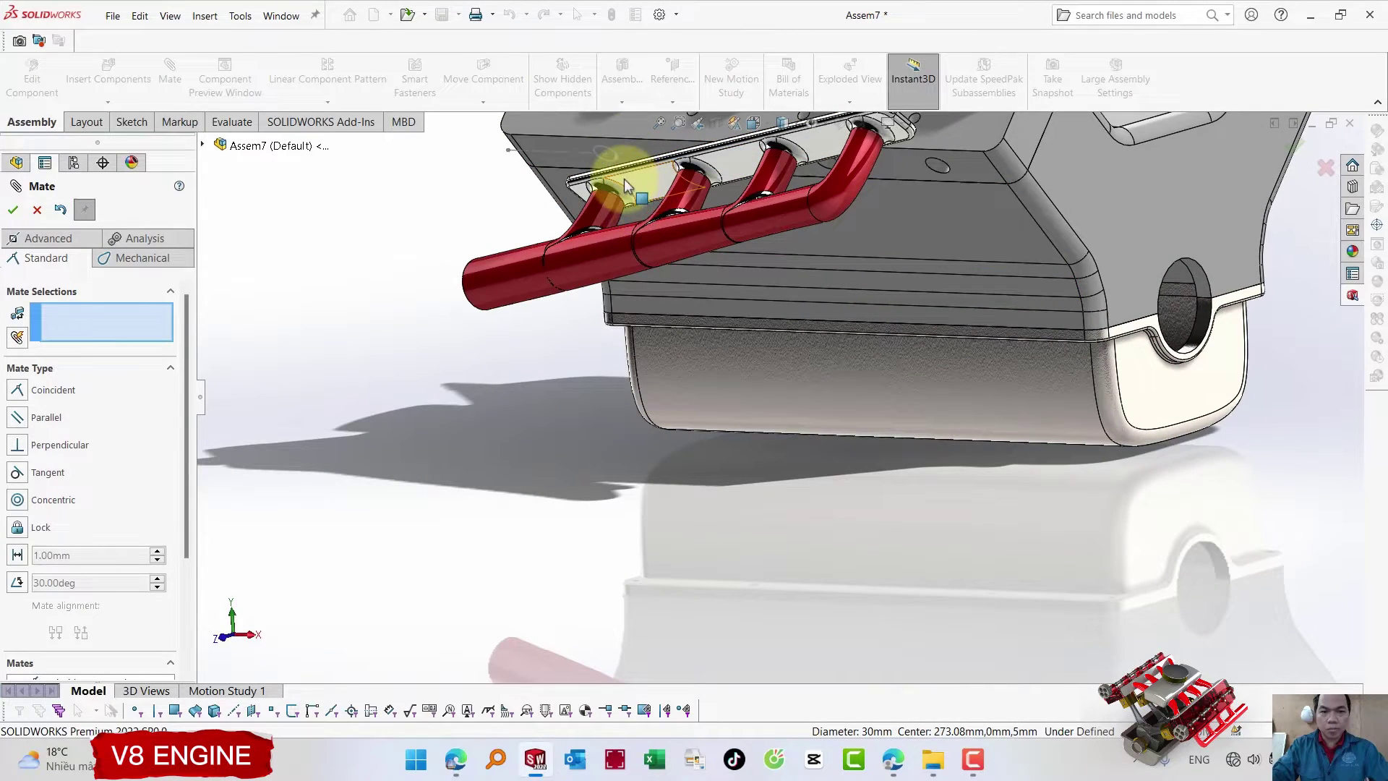
- Edit Coincident9 to reselect the head face, then slide the exhaust along the block
mouse_move(721, 221)
middle_mouse_down()
mouse_move(743, 294)
mouse_move(744, 160)
mouse_move(405, 393)
middle_mouse_up()
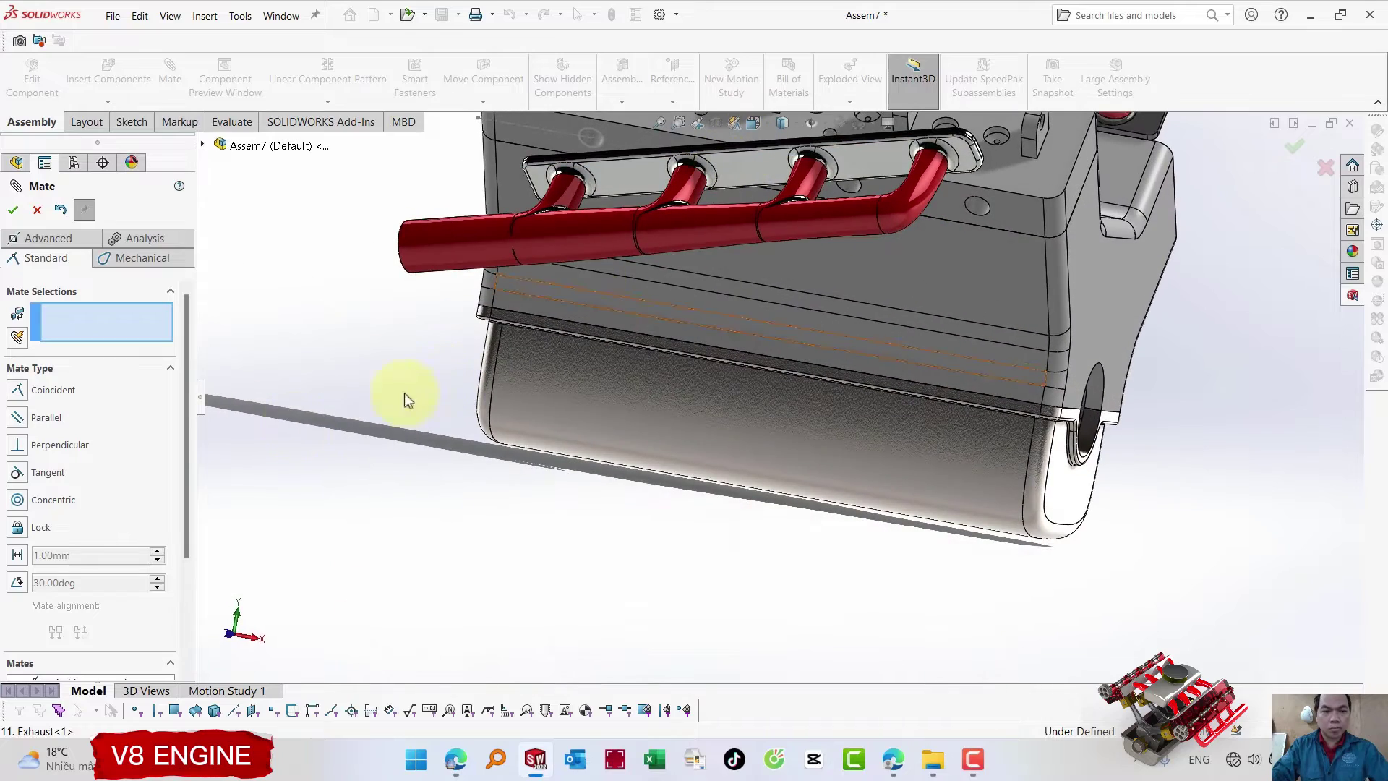
scroll(120, 562, "down", 3)
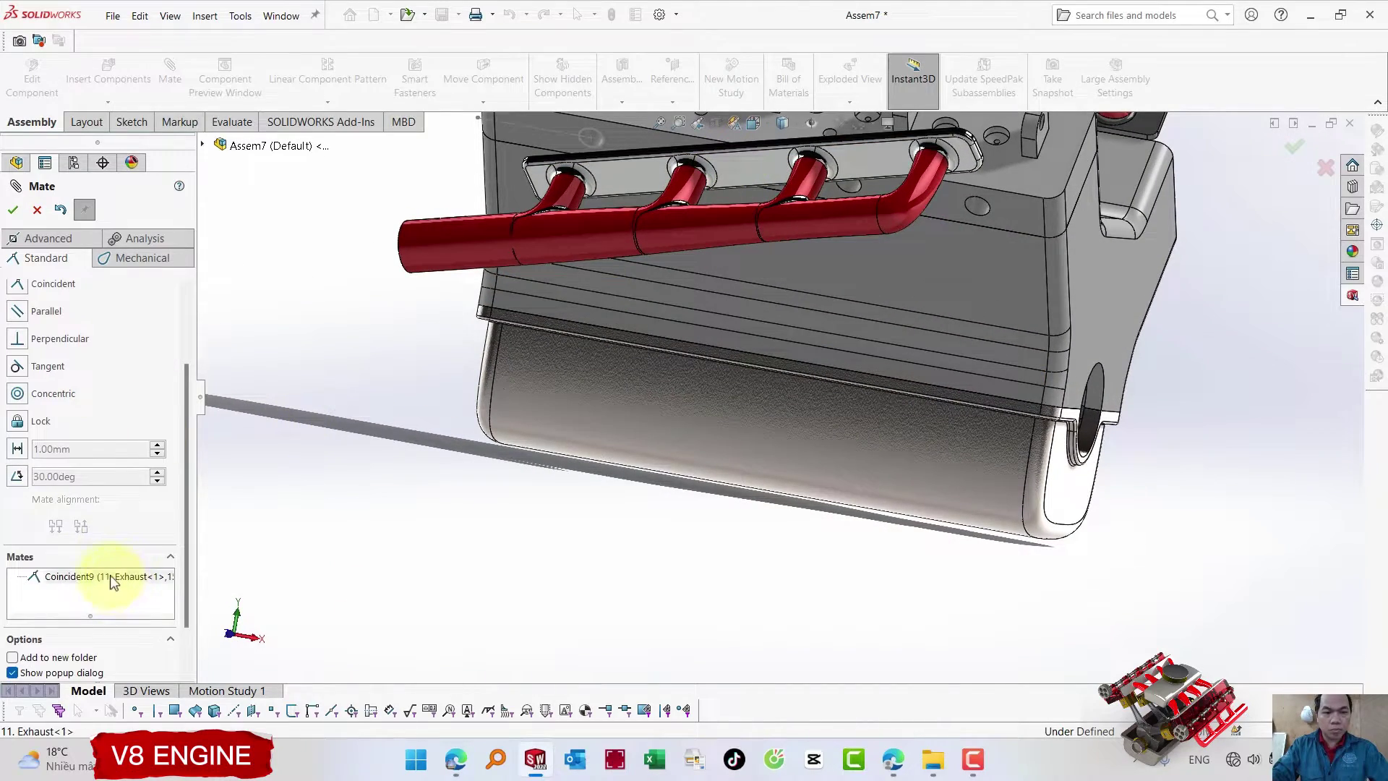
left_click(110, 575)
mouse_move(709, 223)
middle_mouse_down()
mouse_move(736, 246)
mouse_move(723, 301)
middle_mouse_up()
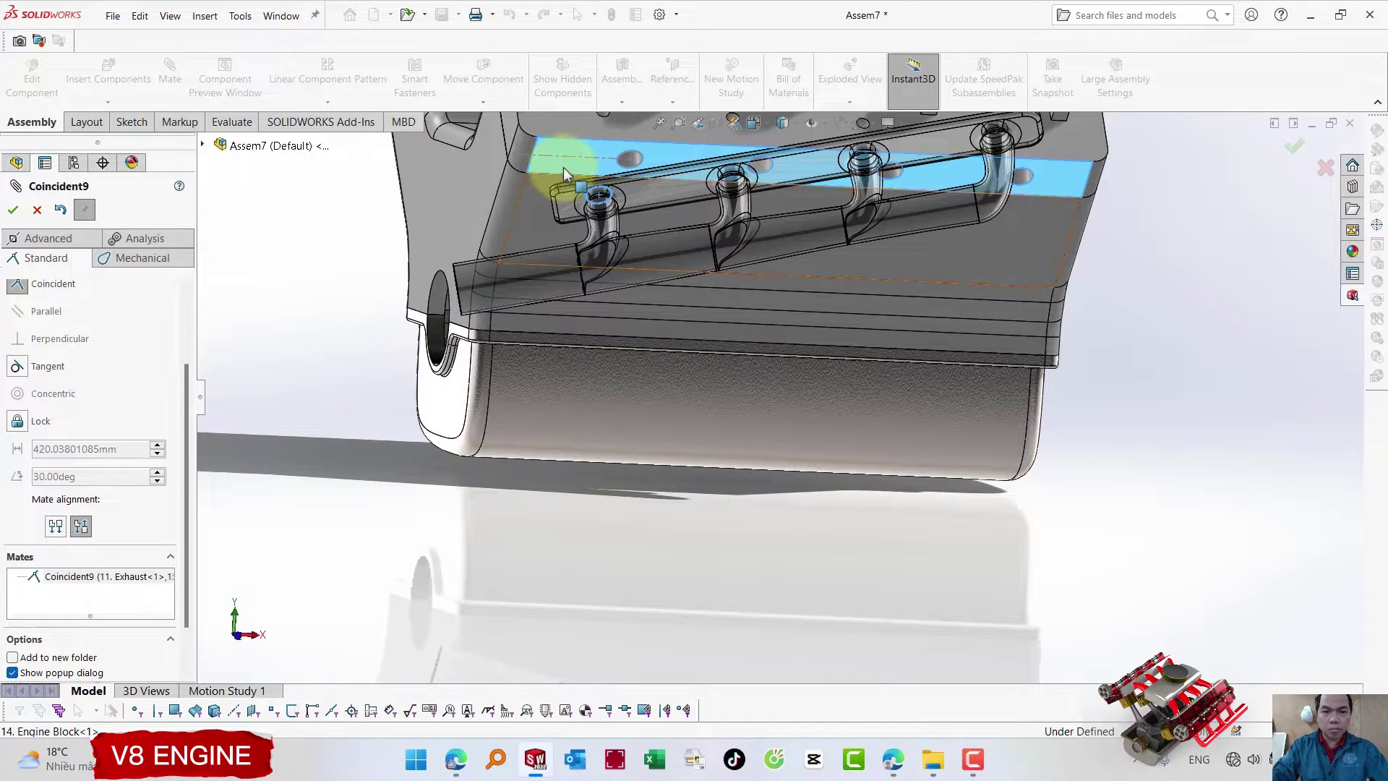
left_click(631, 151)
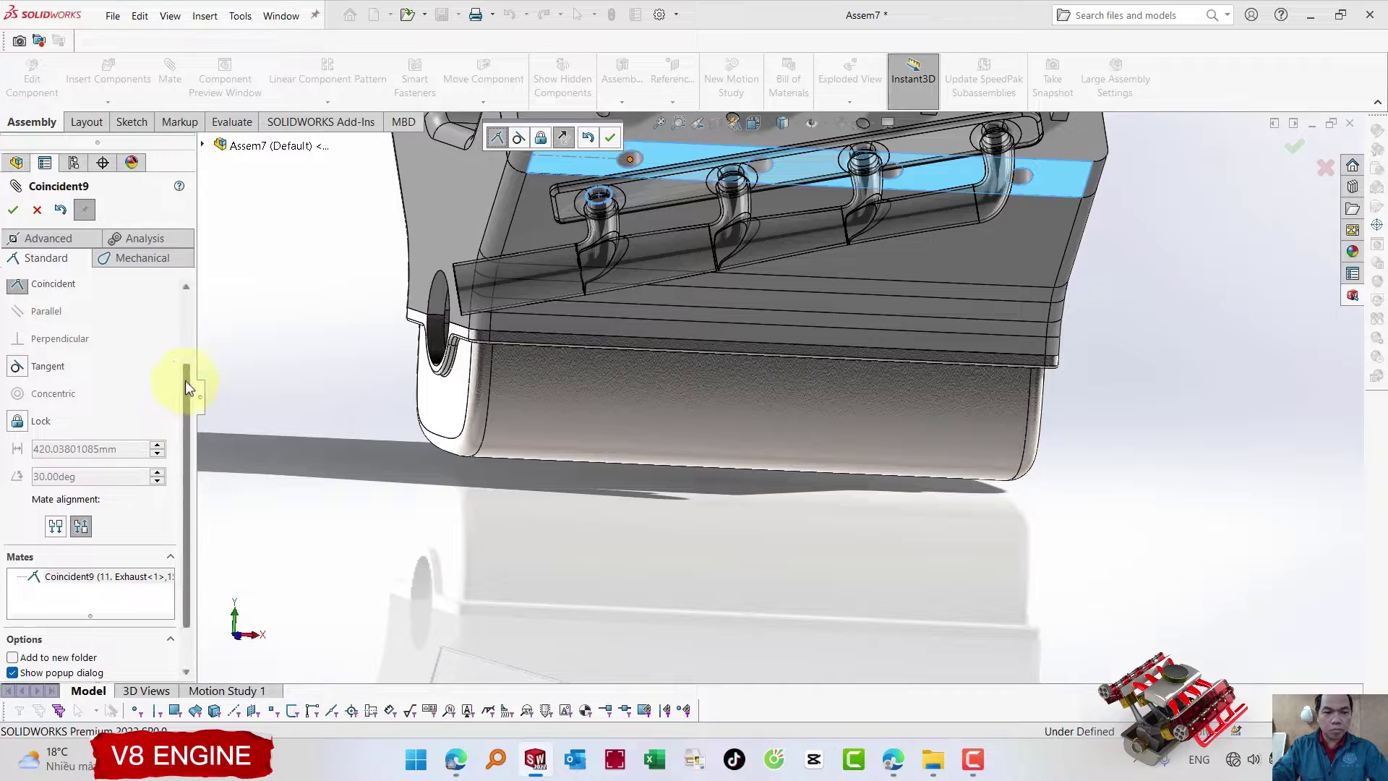
left_click_drag(186, 388, 183, 314)
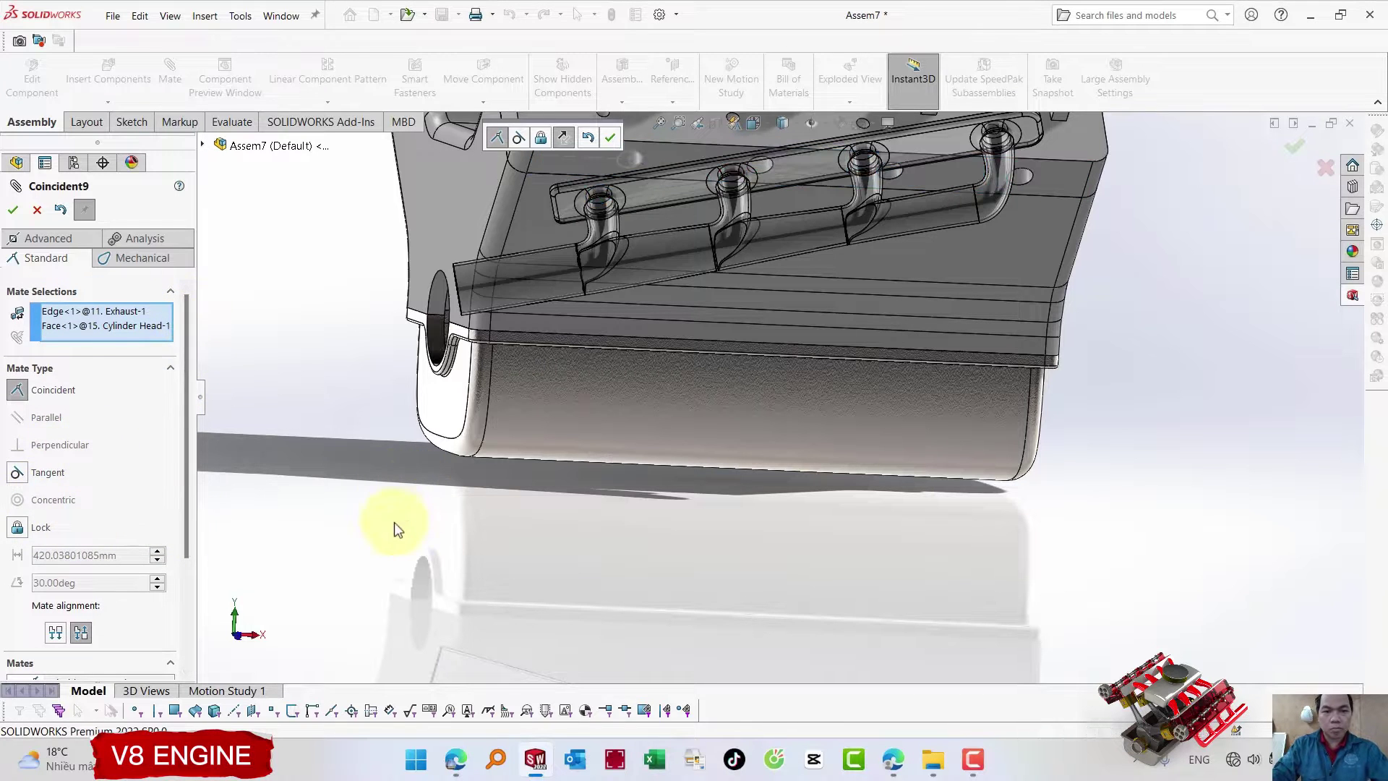
key("Return")
left_click_drag(674, 210, 536, 240)
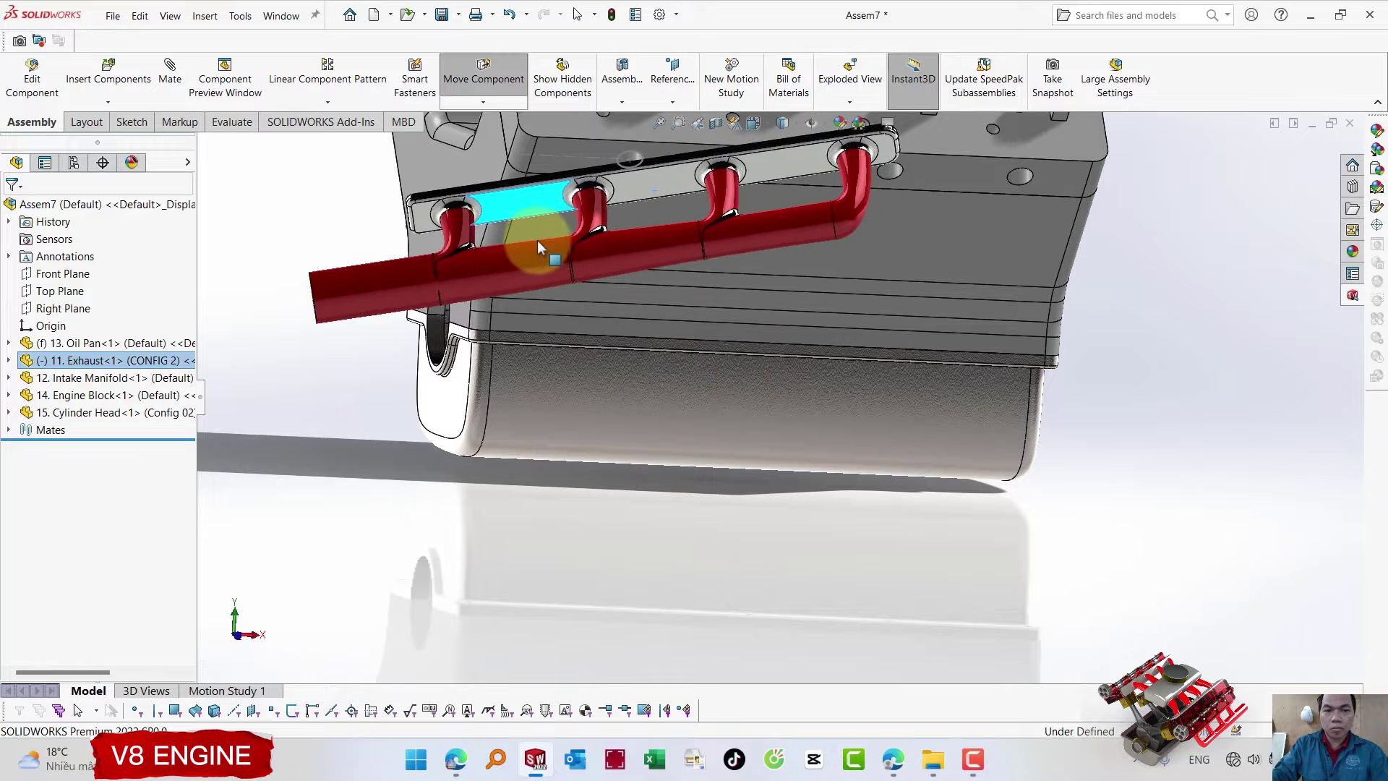
- Mate an exhaust hole edge coincident with the cylinder head port circle
middle_click_drag(537, 240, 483, 421)
scroll(334, 194, "down", 3)
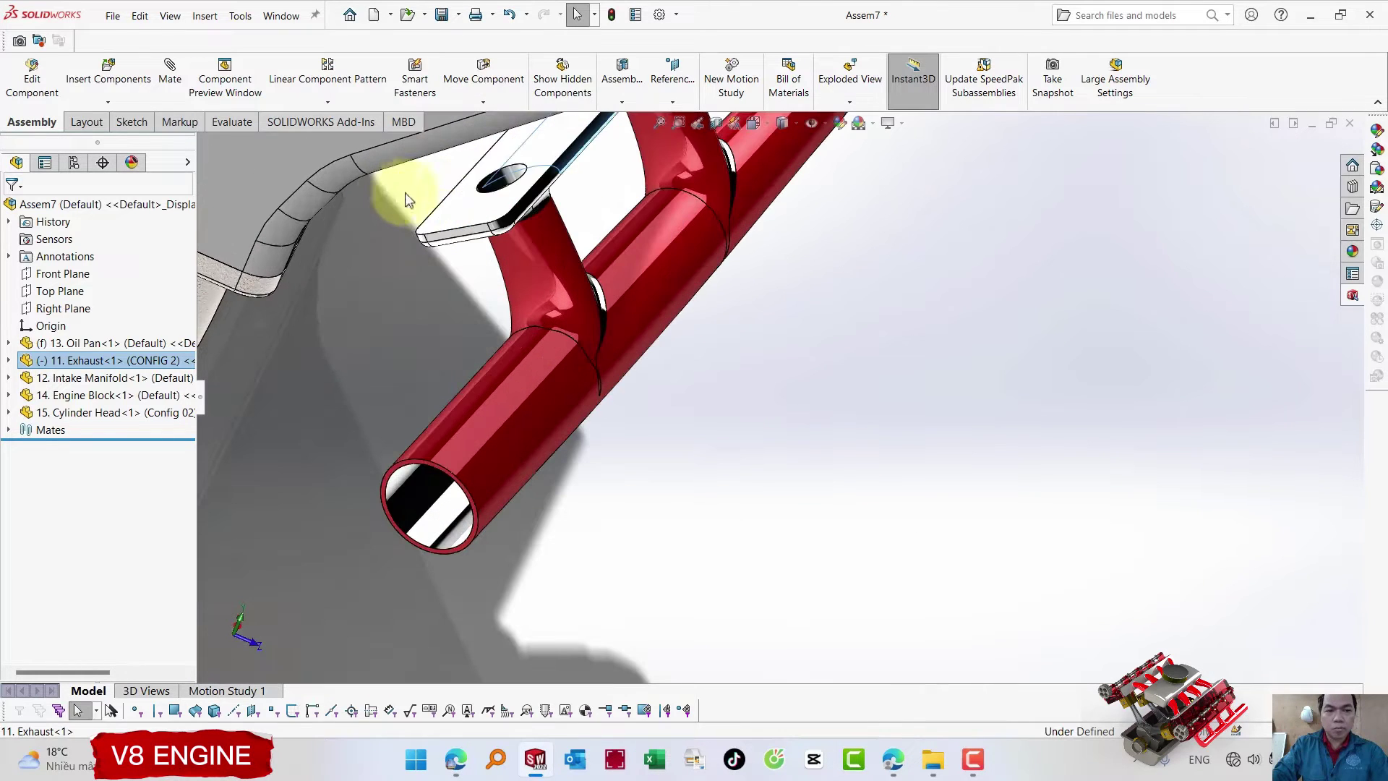
left_click(520, 174)
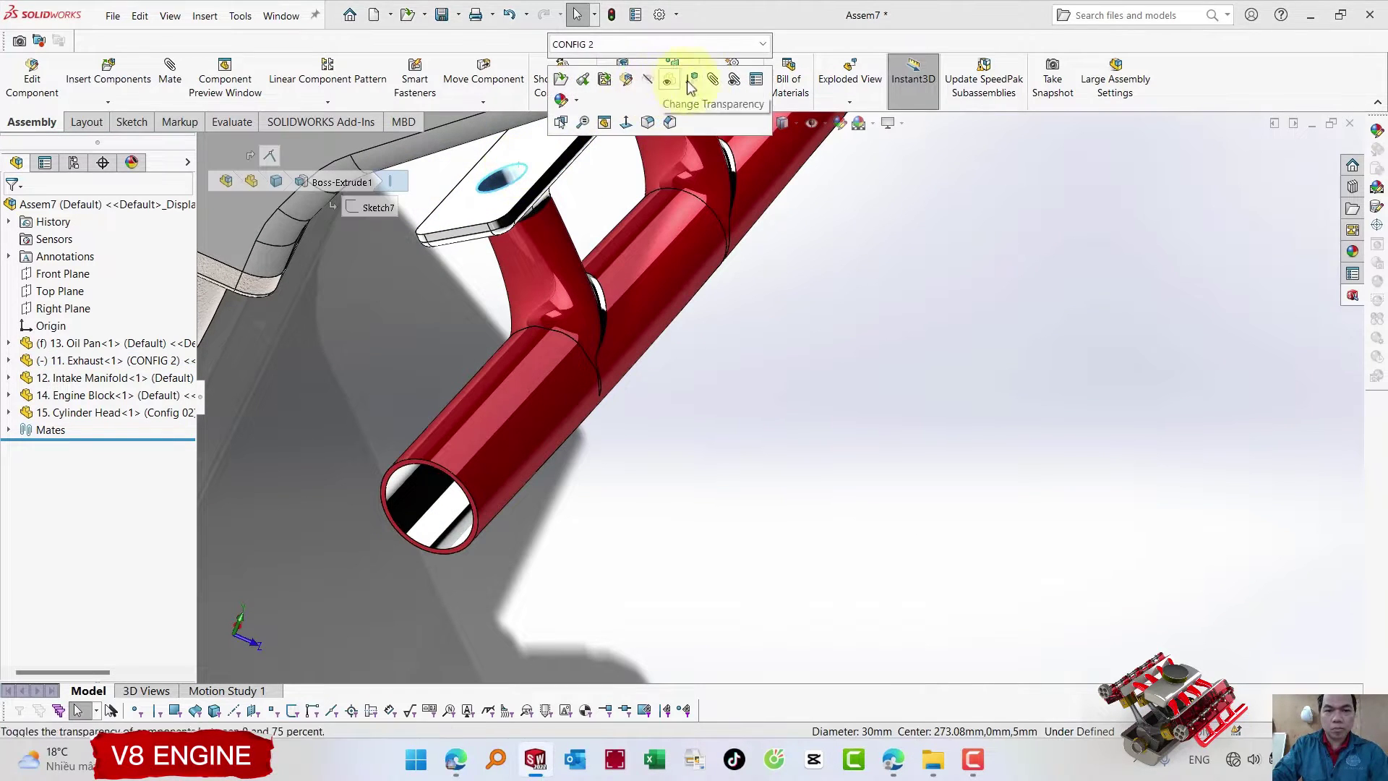
key("m")
key("ctrl+1")
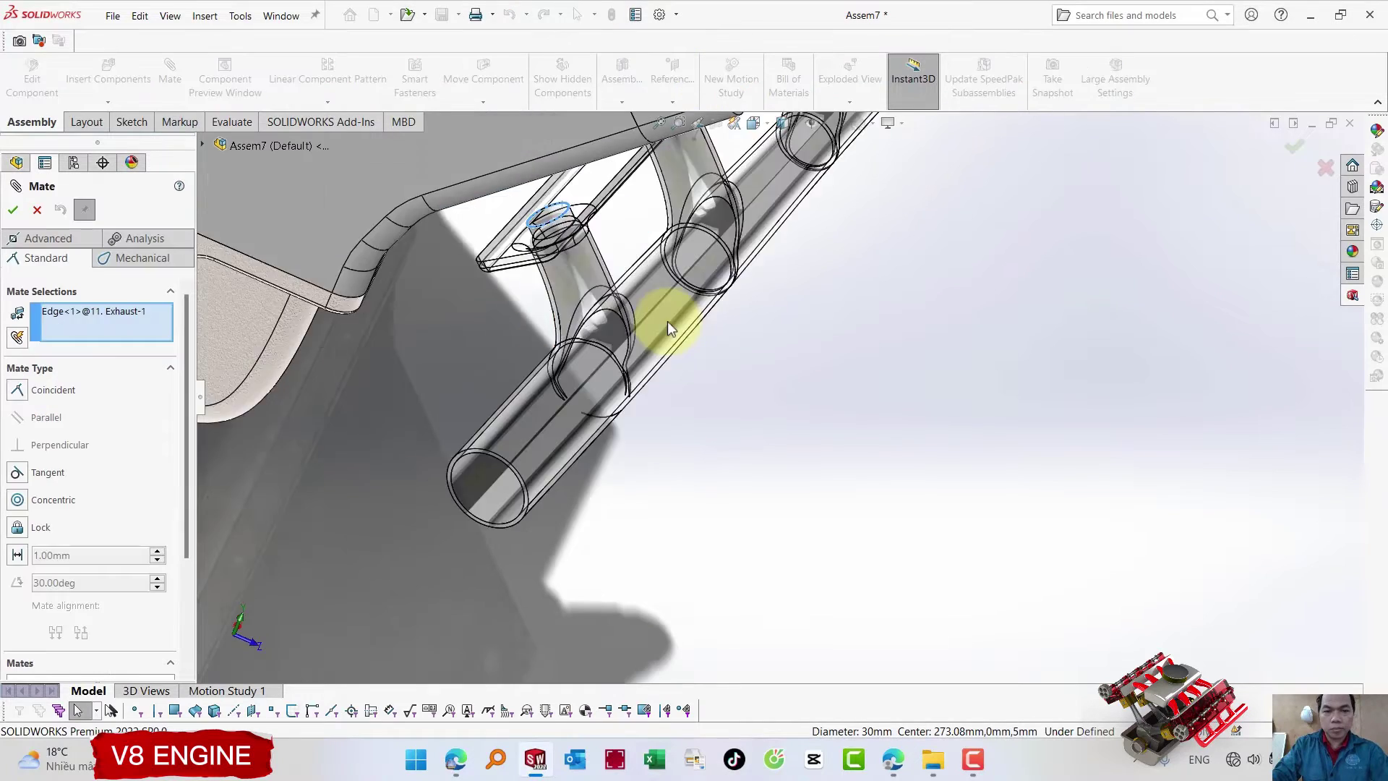
scroll(782, 244, "down", 2)
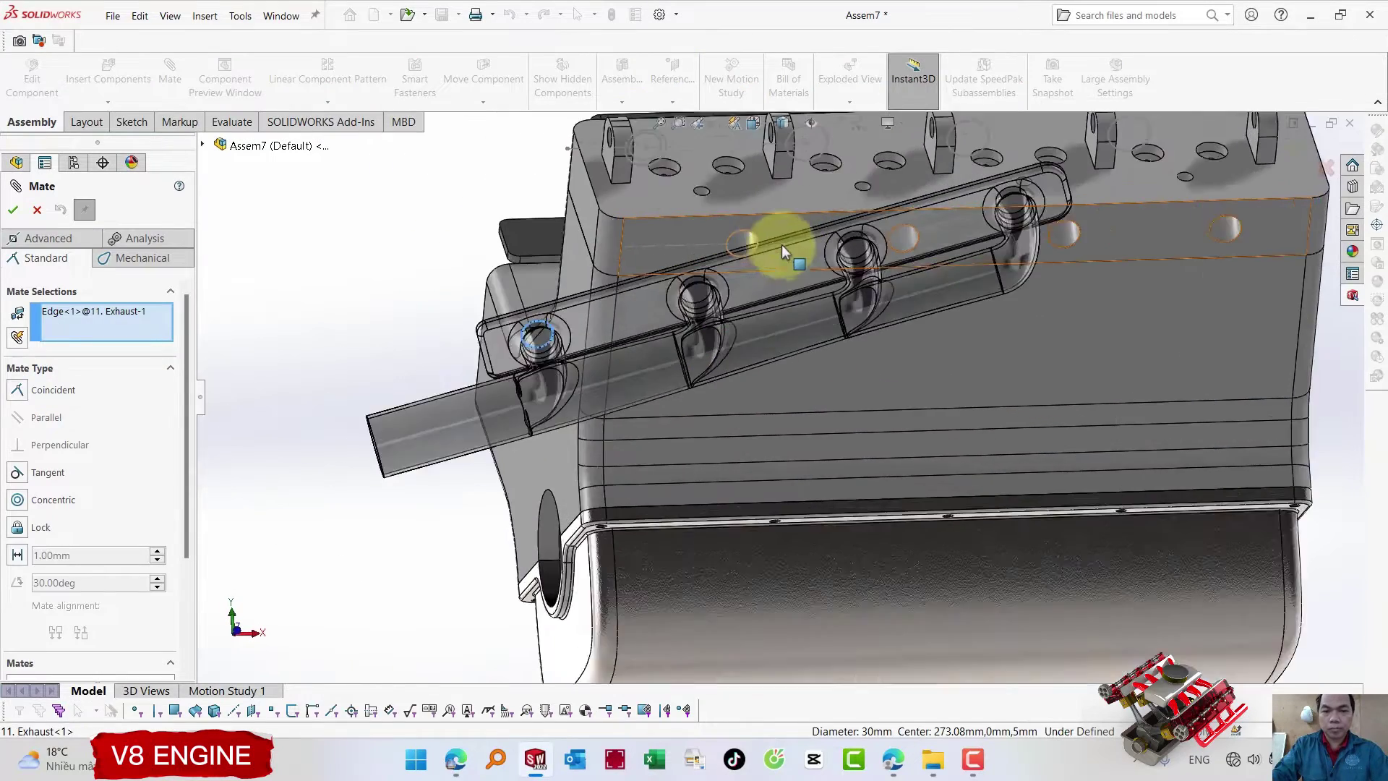
scroll(782, 244, "down", 2)
left_click(743, 248)
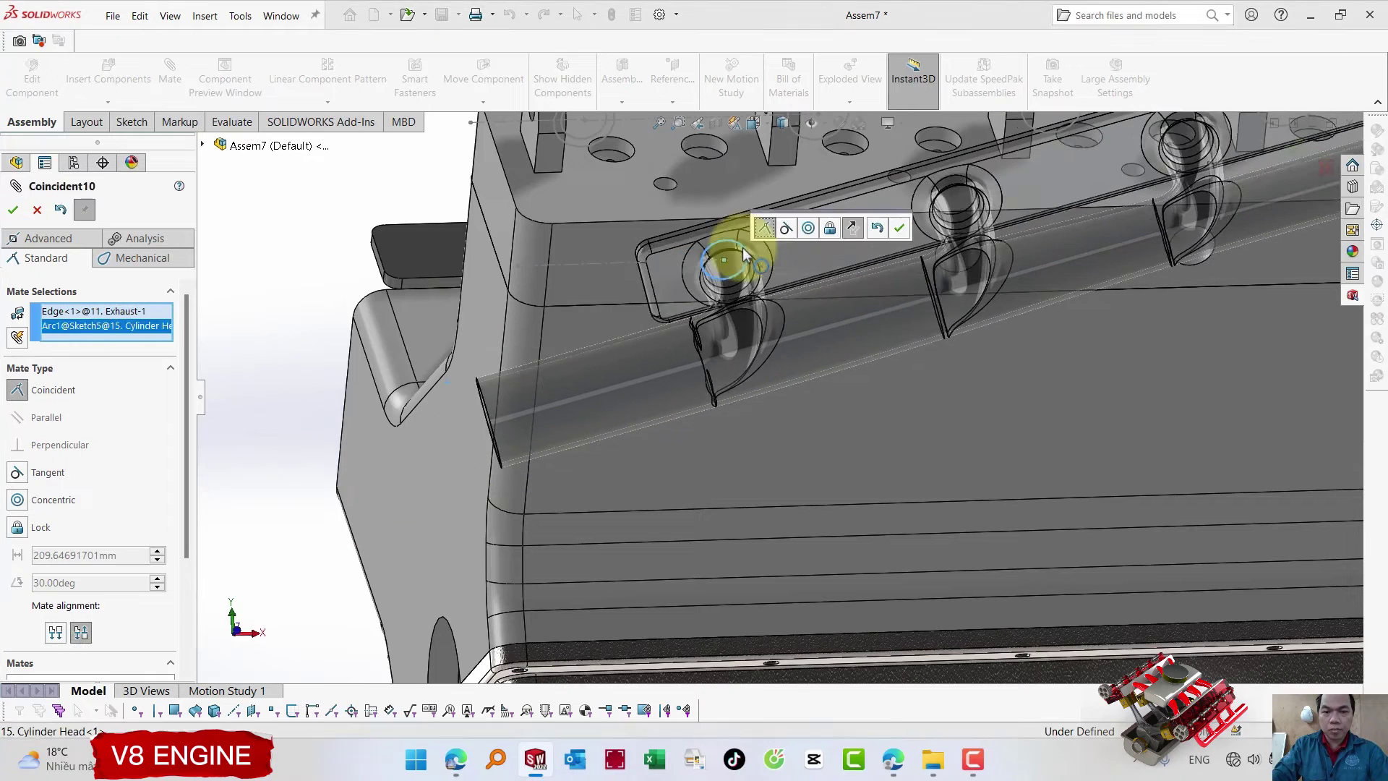
key("Return")
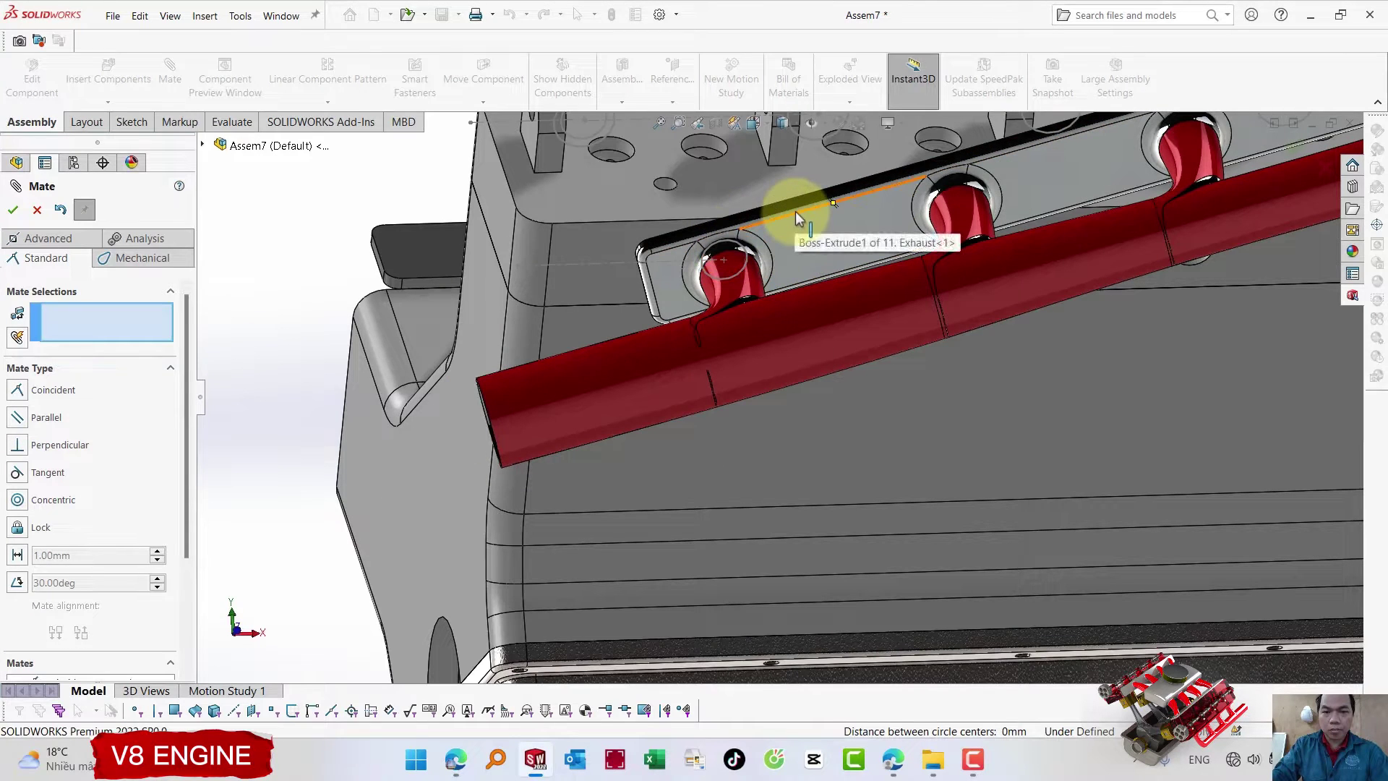
- Mate the exhaust flange top edge coincident with the cylinder head edge
left_click(799, 215)
left_click(655, 223)
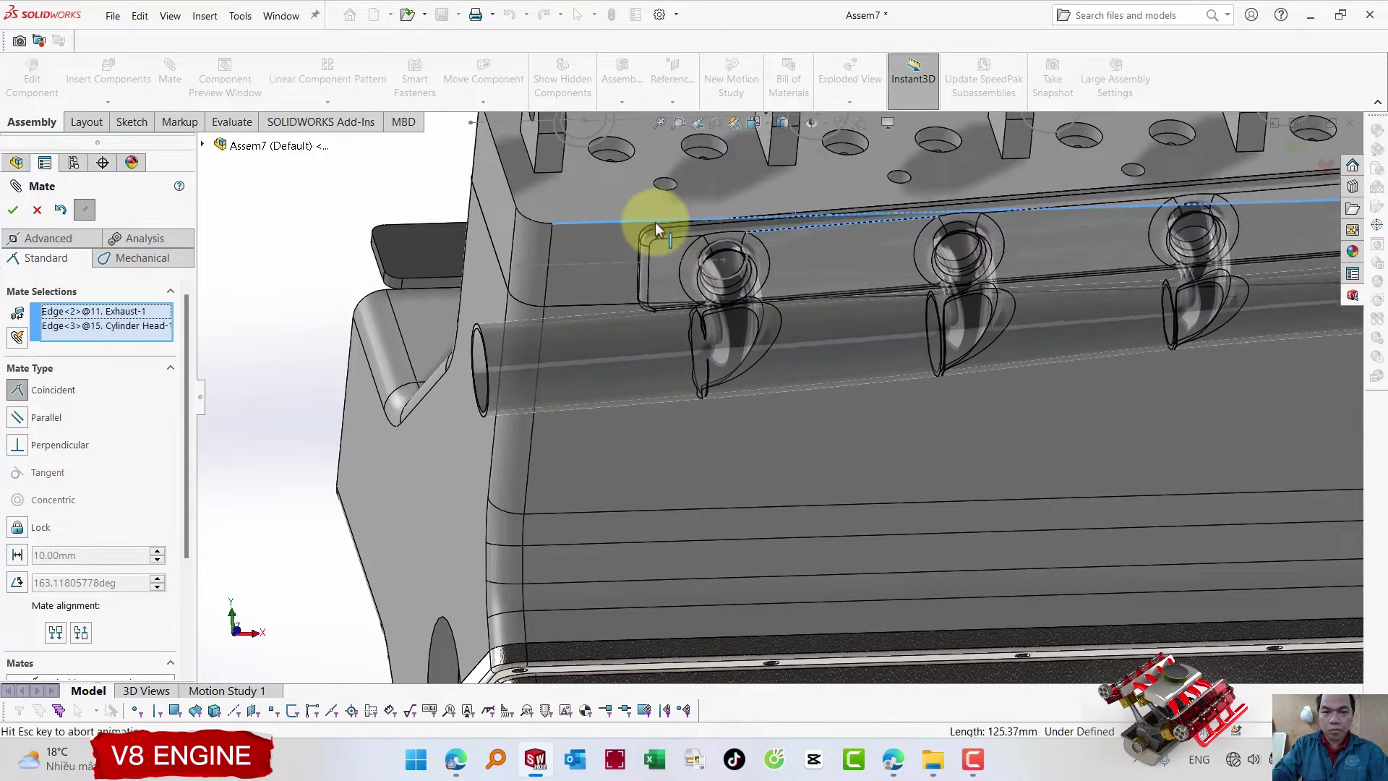
key("Return")
scroll(658, 232, "up", 3)
scroll(664, 245, "up", 2)
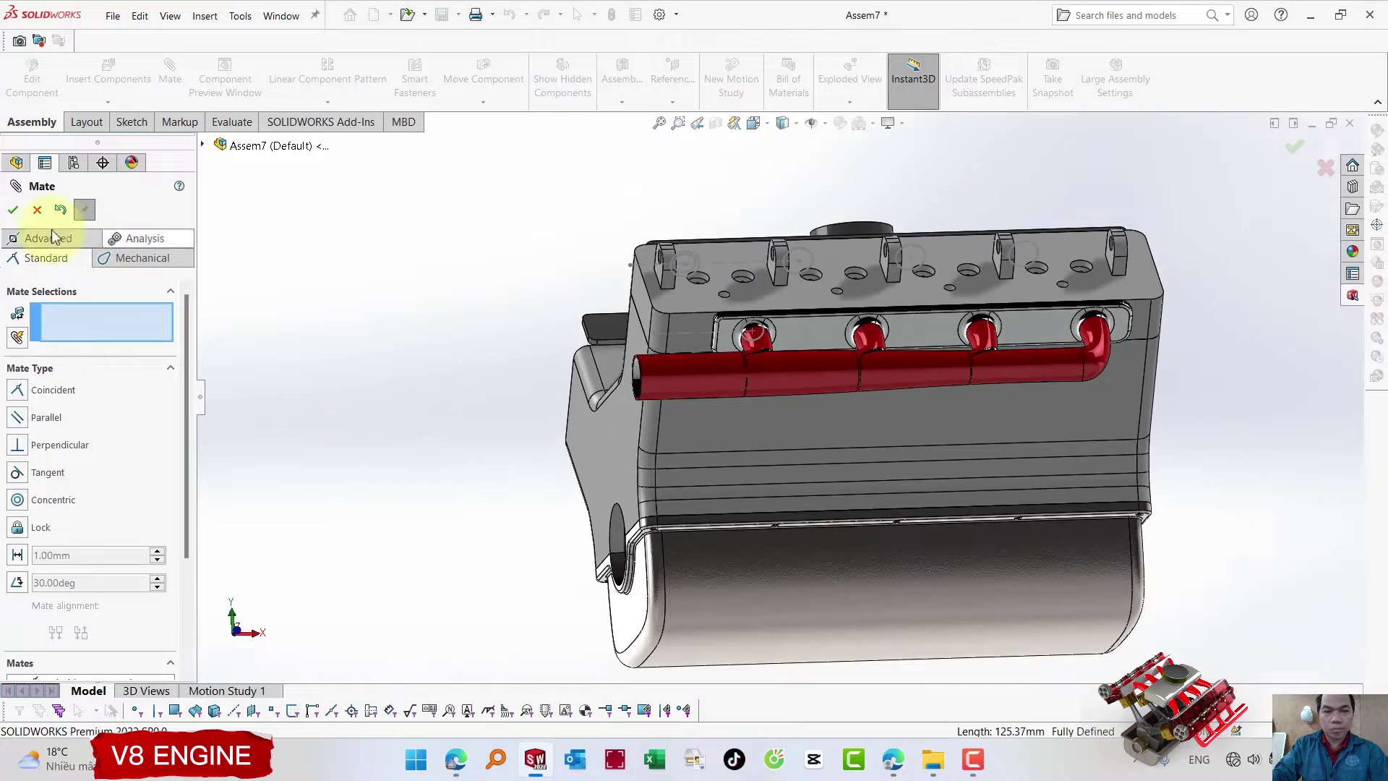
left_click(14, 211)
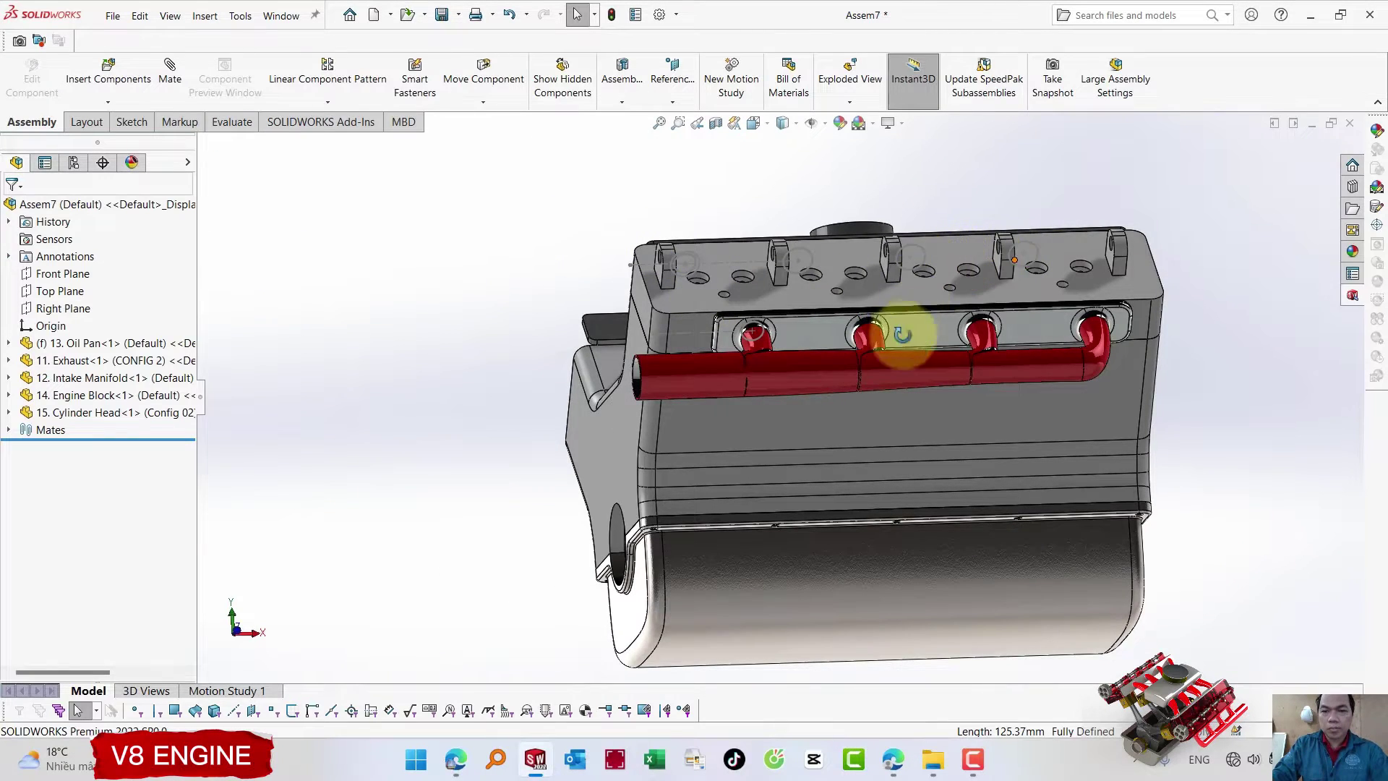
- Place a second copy of the exhaust manifold, Exhaust<2>, beside the engine
middle_click_drag(903, 334, 414, 395)
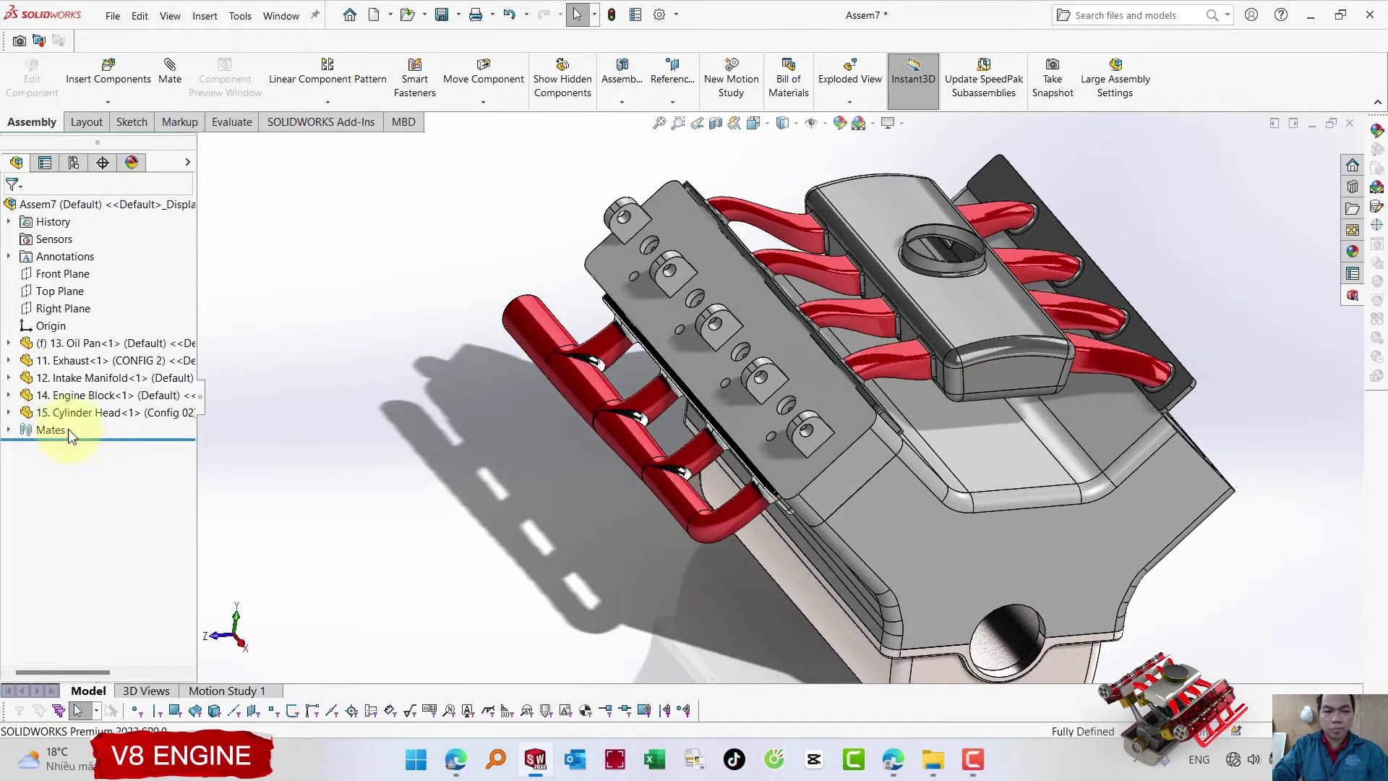
left_click(80, 413)
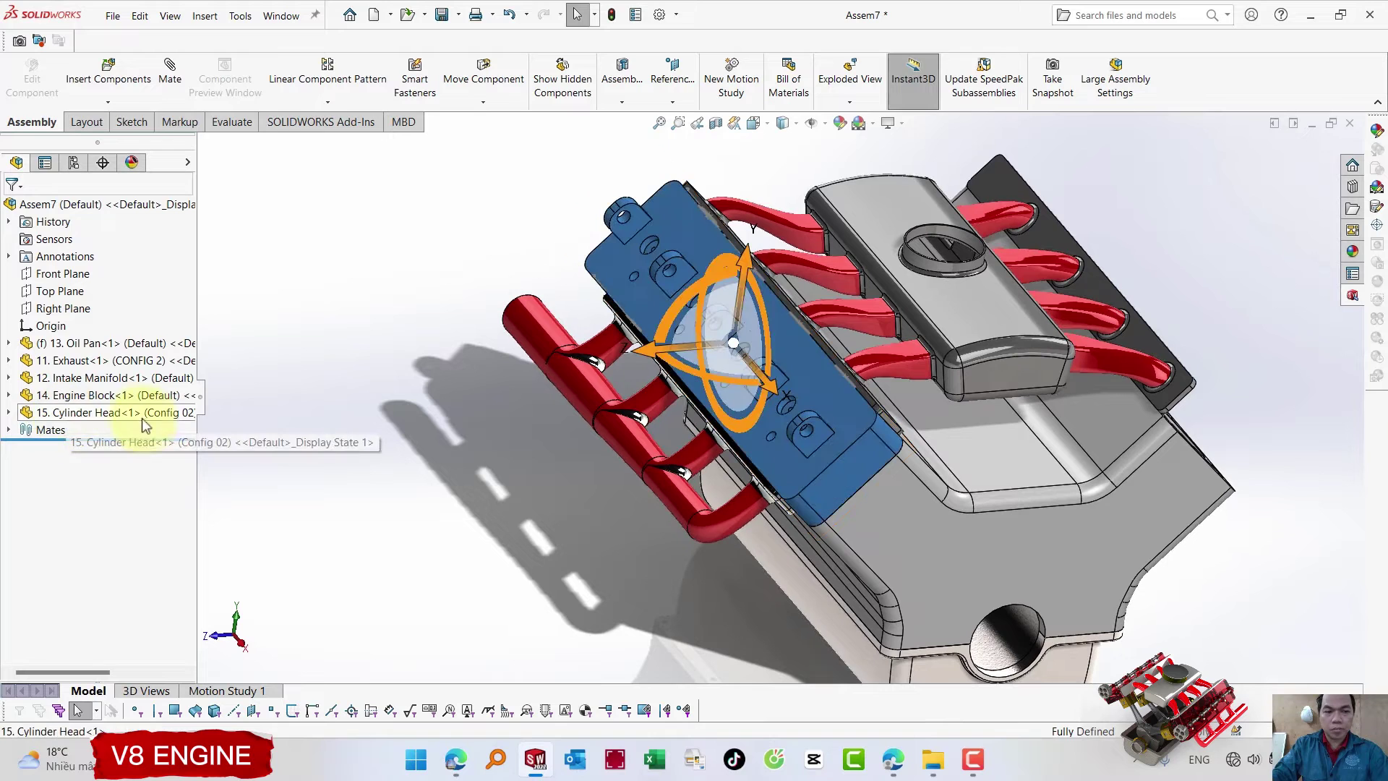
left_click(243, 471)
left_click(68, 379)
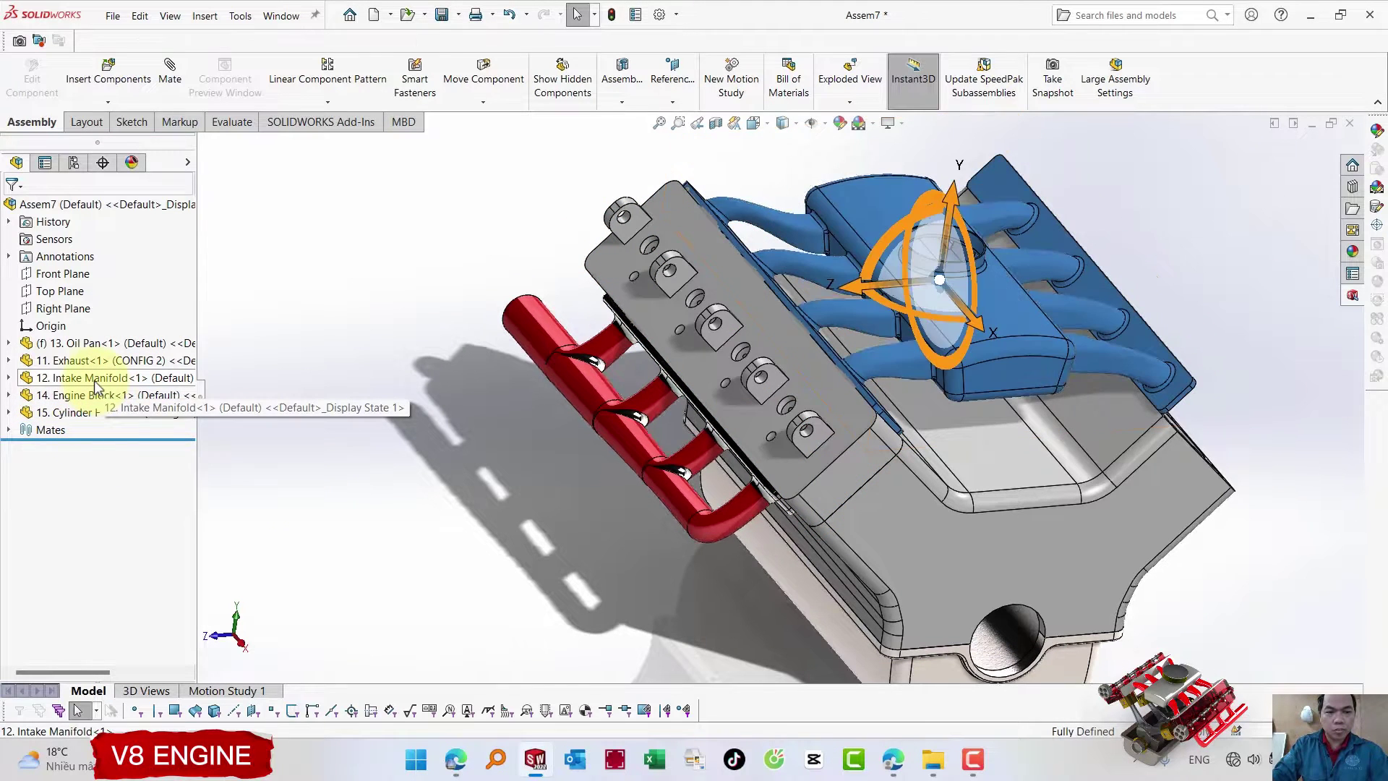
left_click(62, 361)
left_click(44, 367)
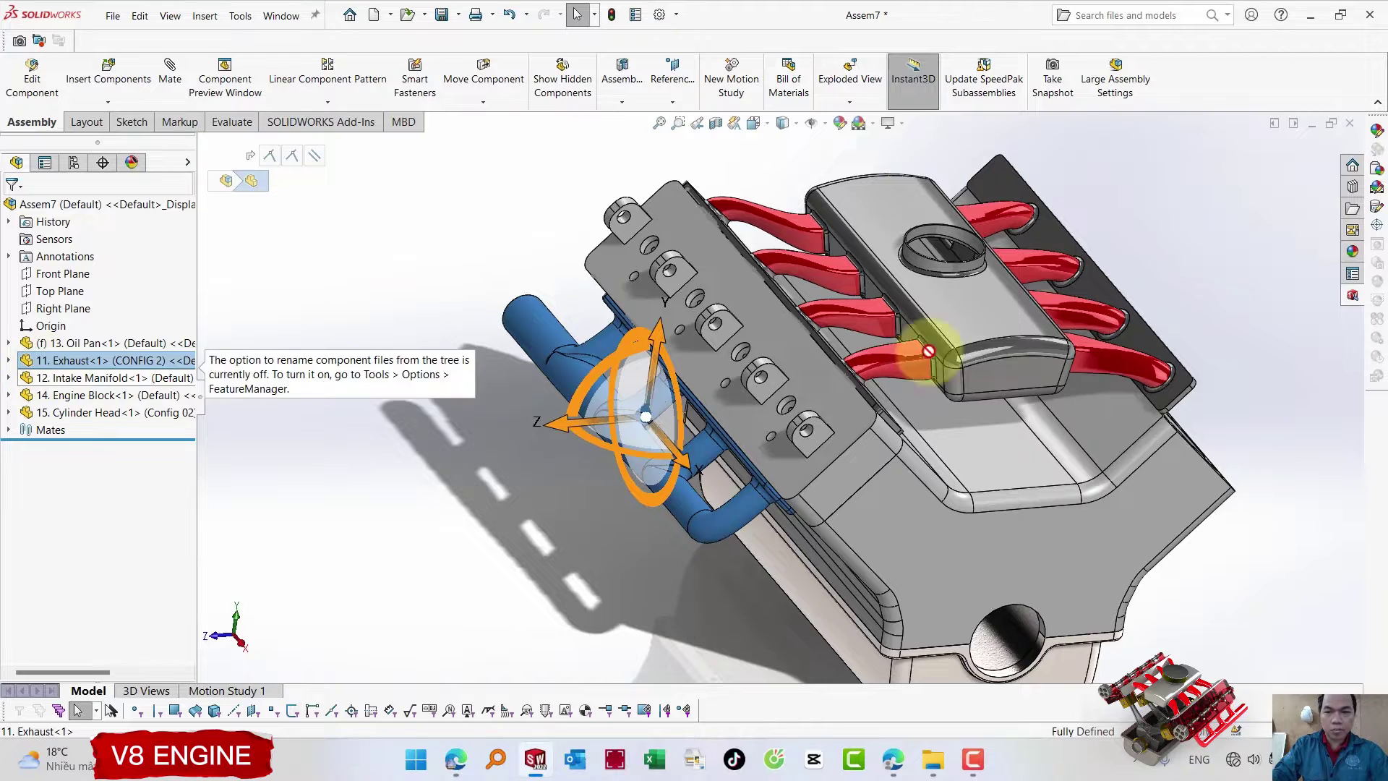
left_click_drag(1222, 318, 1222, 318)
scroll(1219, 311, "up", 3)
scroll(1150, 347, "up", 2)
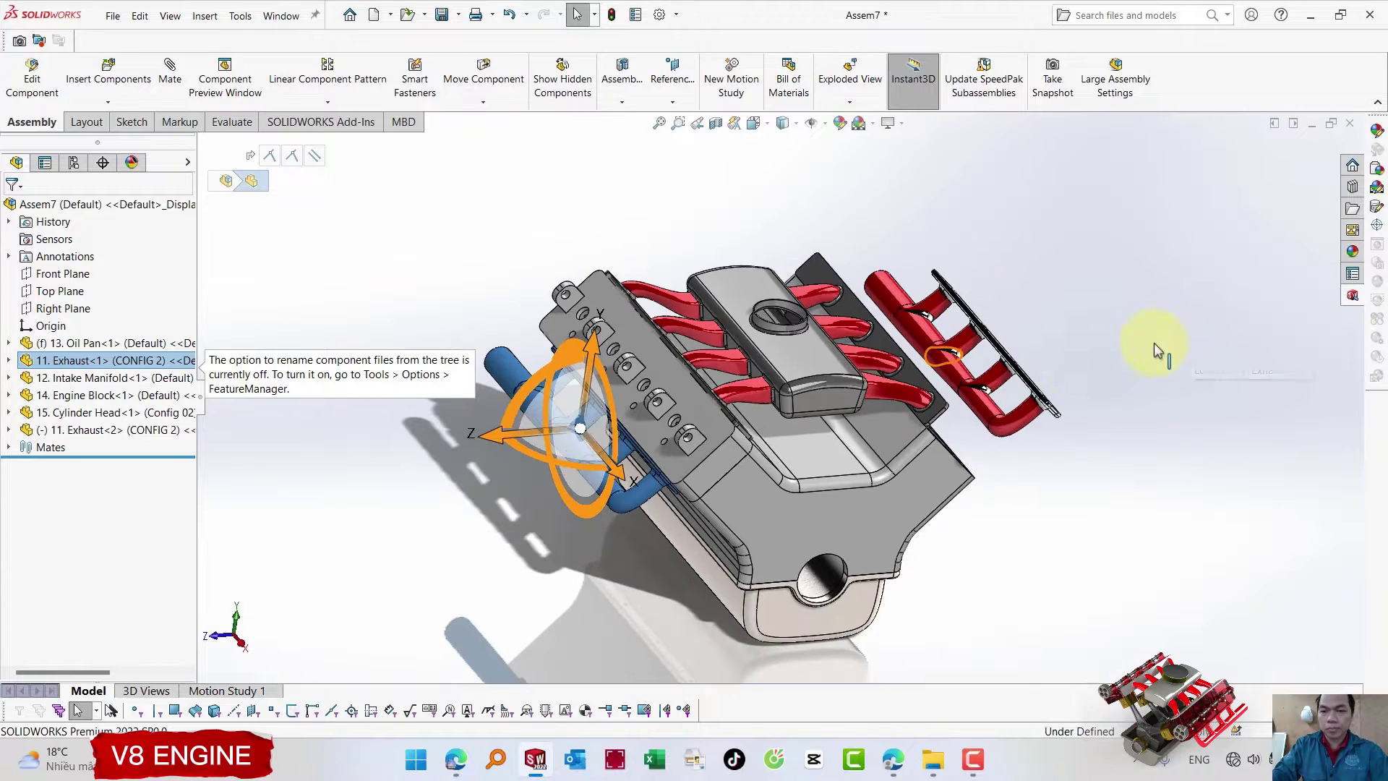
- Switch Exhaust<2> to its CONFIG 1 configuration in Component Properties
left_click(1099, 375)
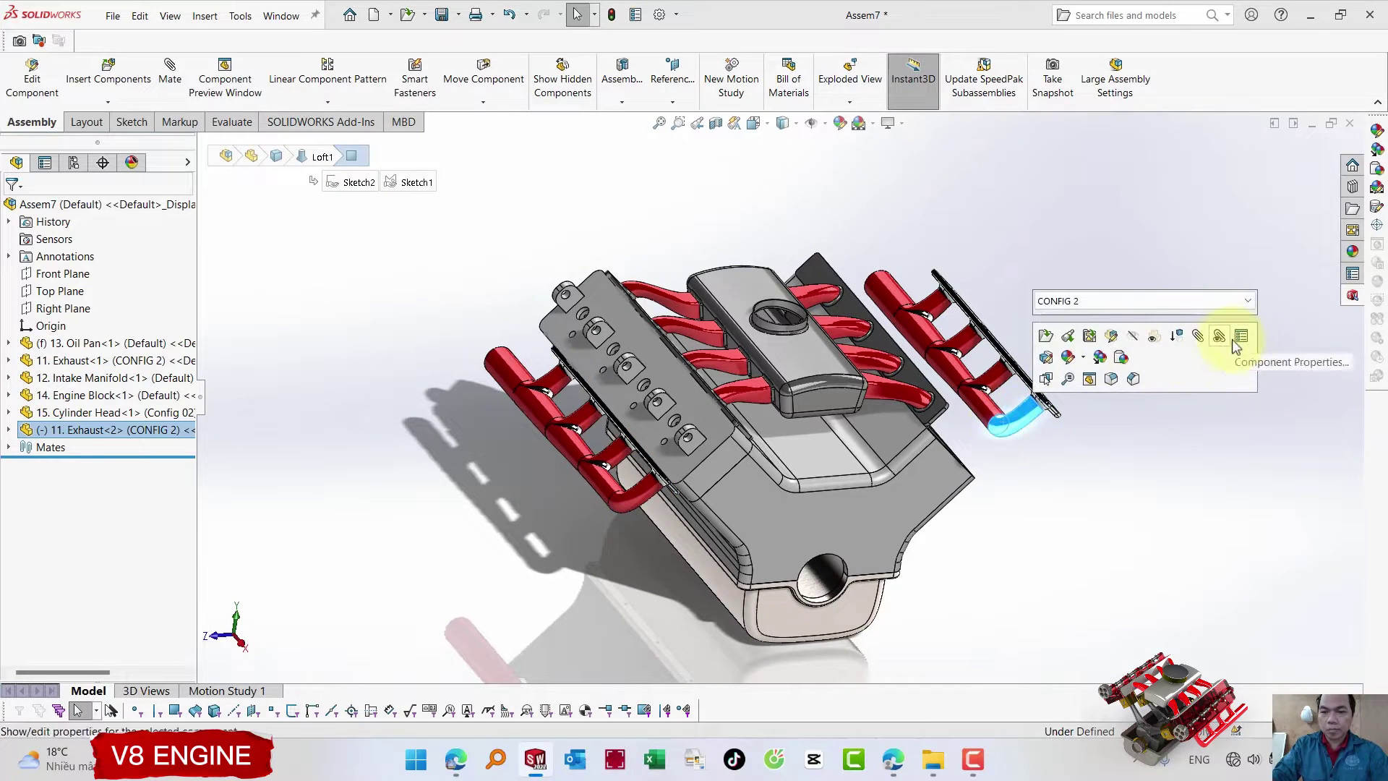
left_click(1237, 346)
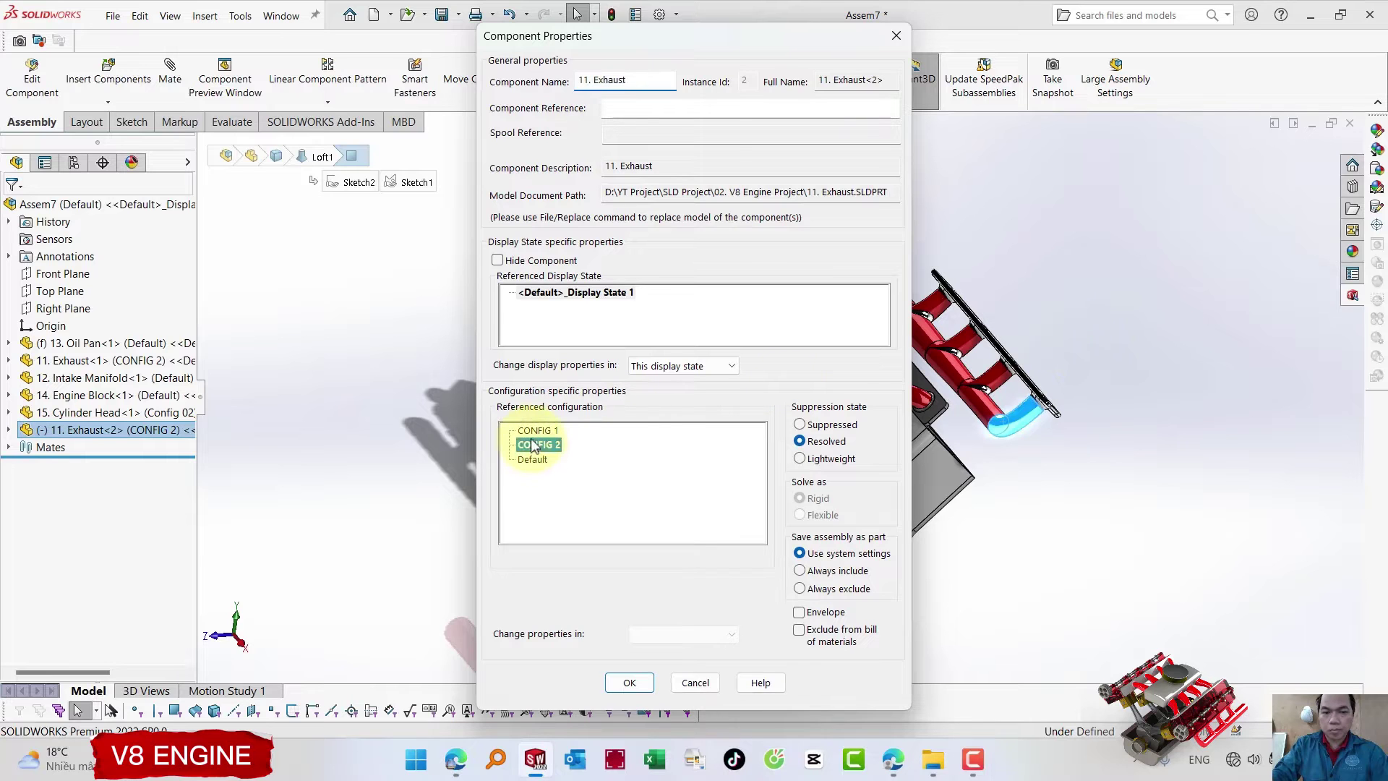
left_click(629, 682)
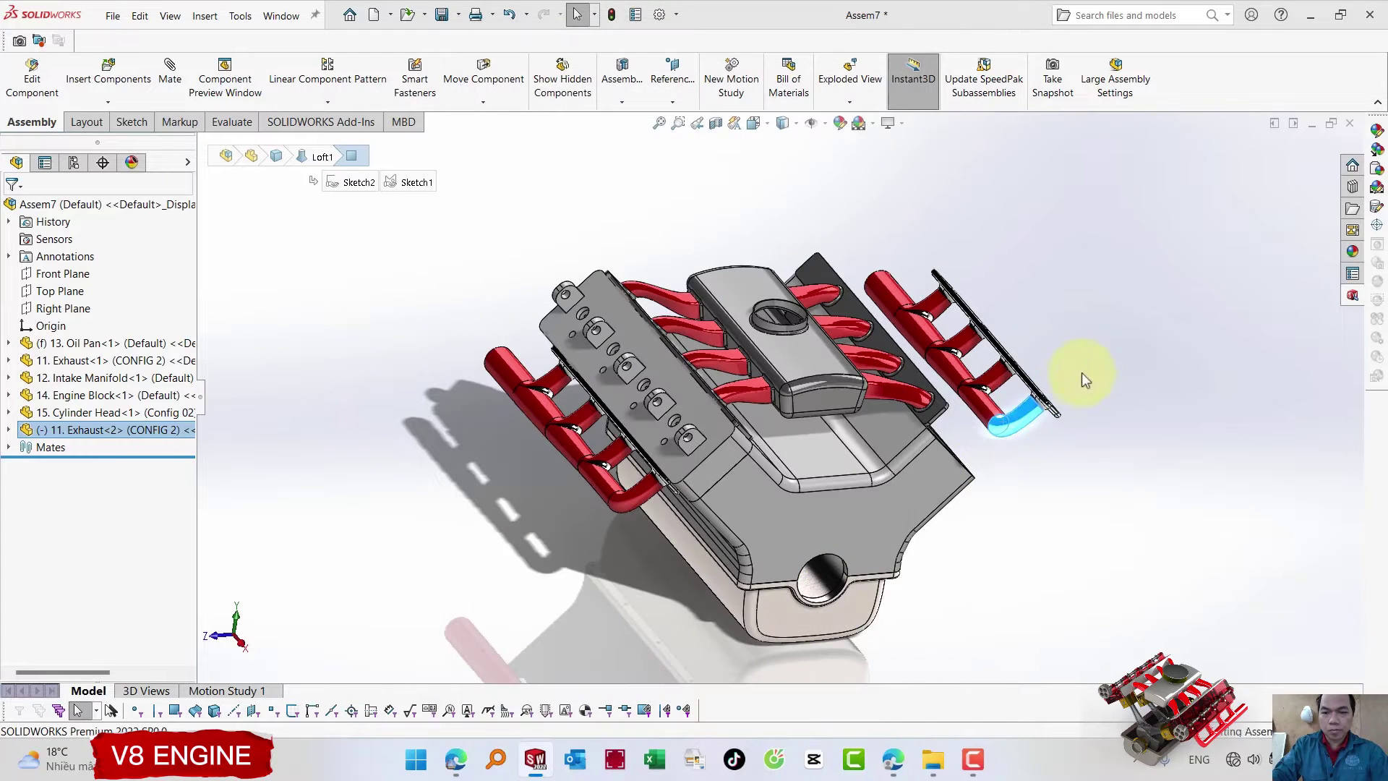
- Start a mate from the manifold's flange face, then cancel it, leaving Exhaust<2> unmated
scroll(955, 383, "down", 3)
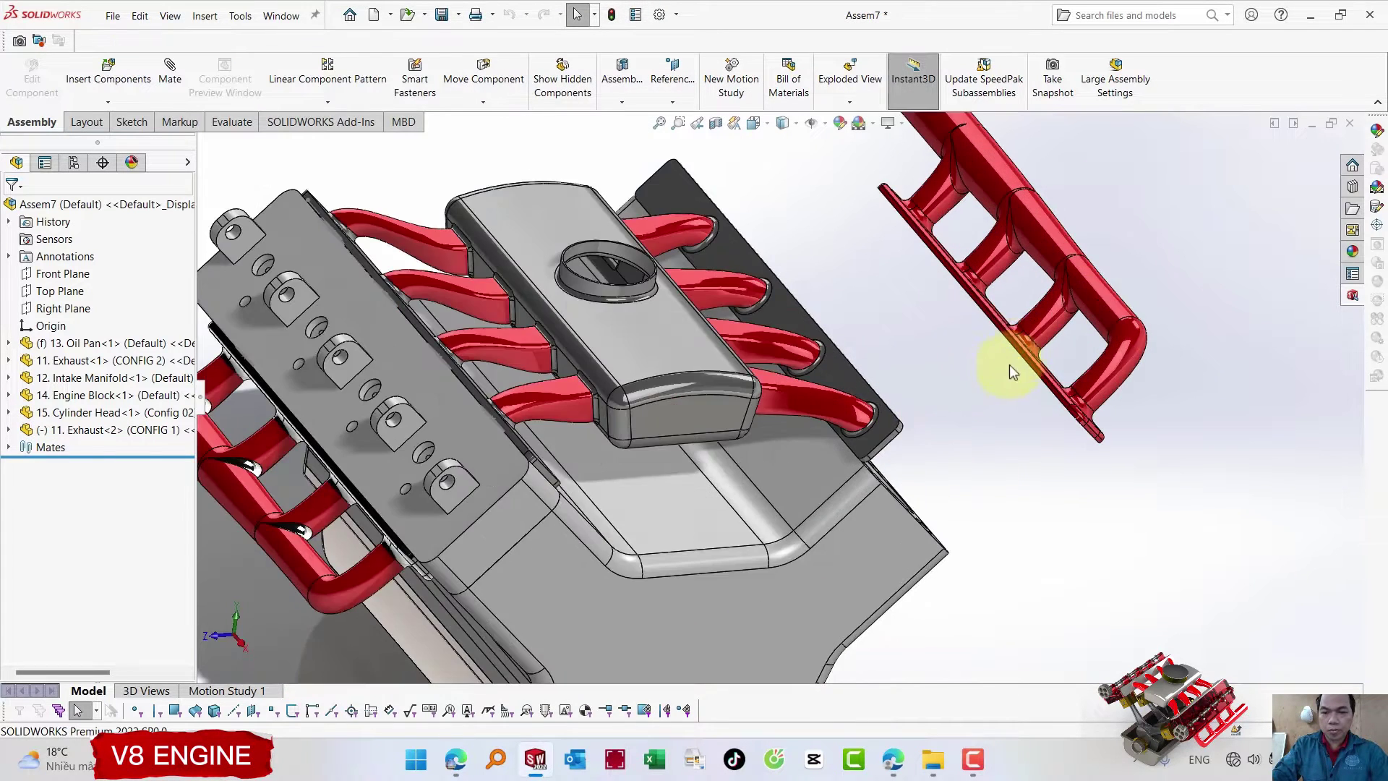
middle_click_drag(1010, 365, 1048, 390)
left_click(1071, 401)
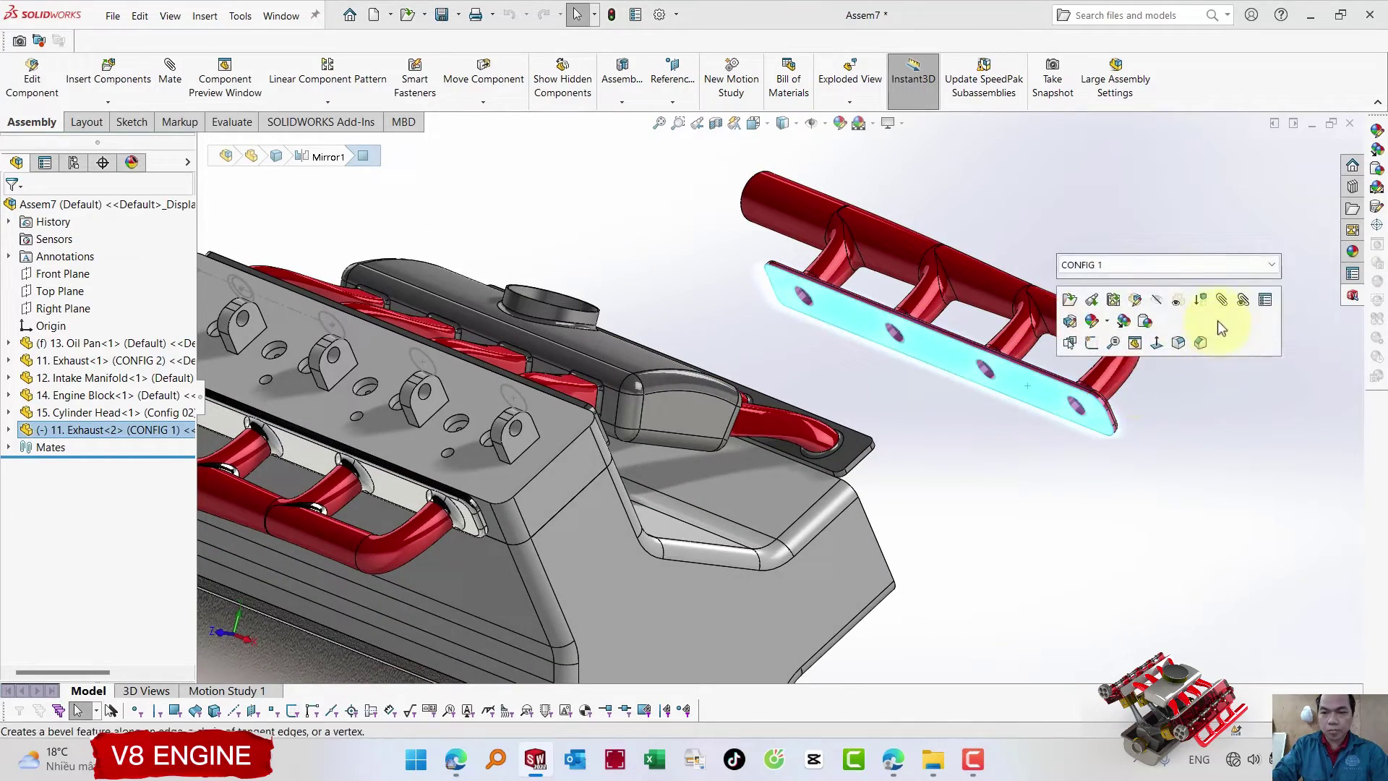
key("m")
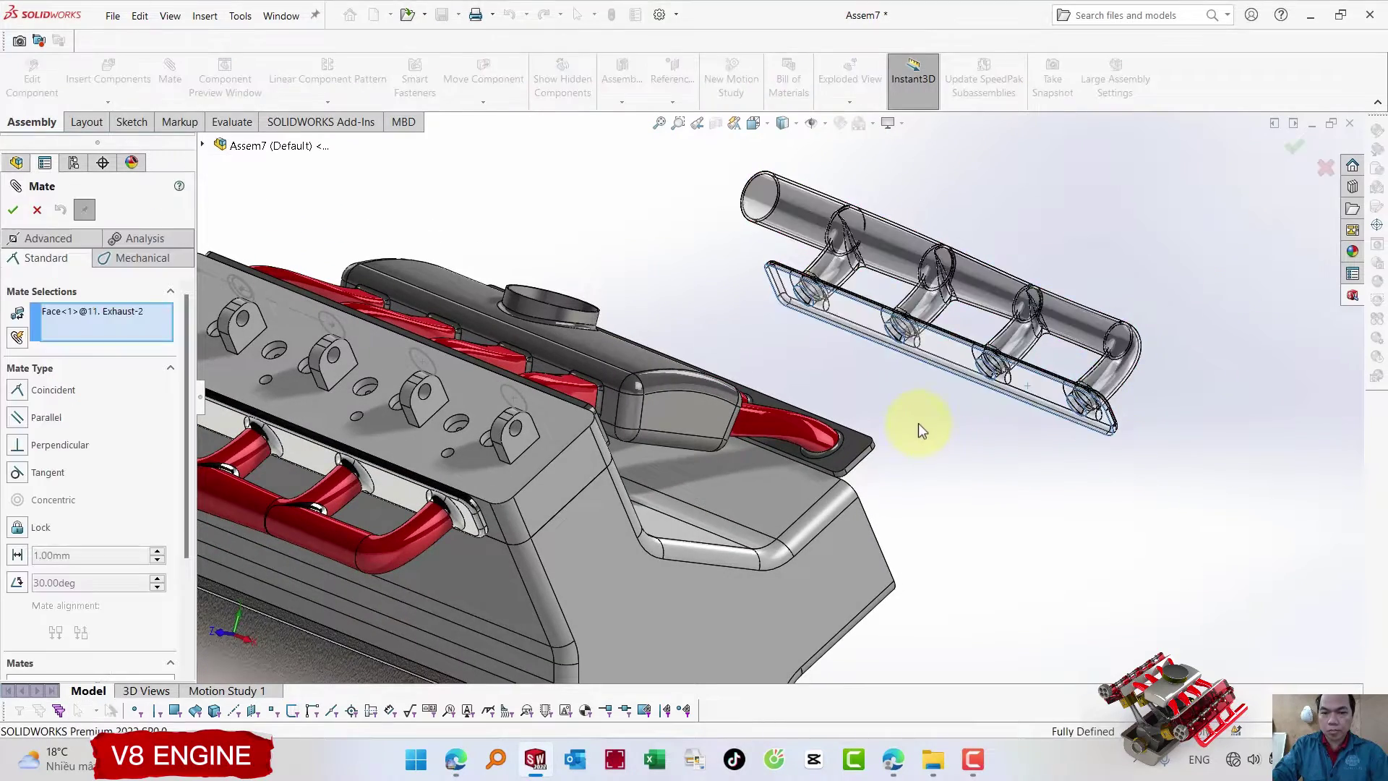
mouse_move(920, 424)
middle_mouse_down()
mouse_move(877, 443)
mouse_move(831, 403)
mouse_move(871, 443)
middle_mouse_up()
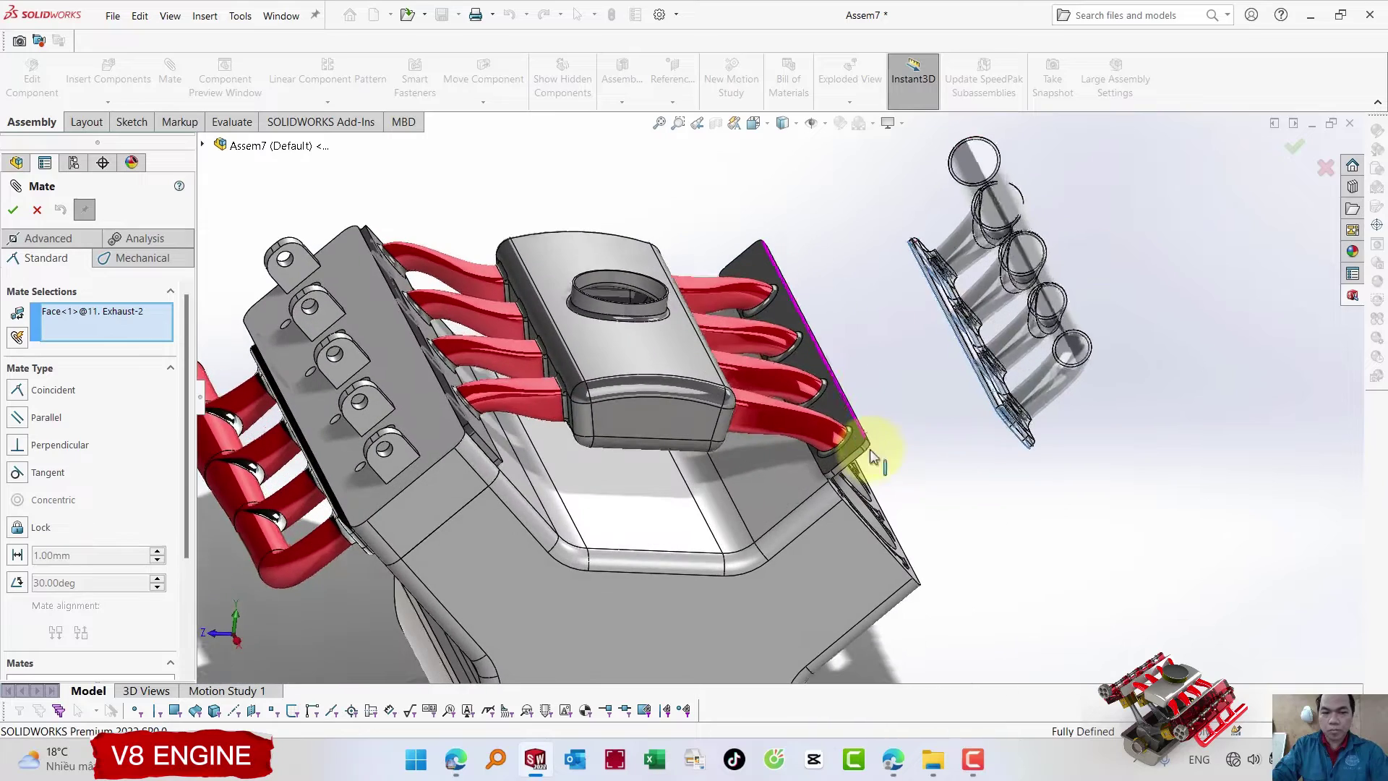
key("Escape")
- Copy Cylinder Head<1> into the assembly as a second cylinder head
left_click(522, 443)
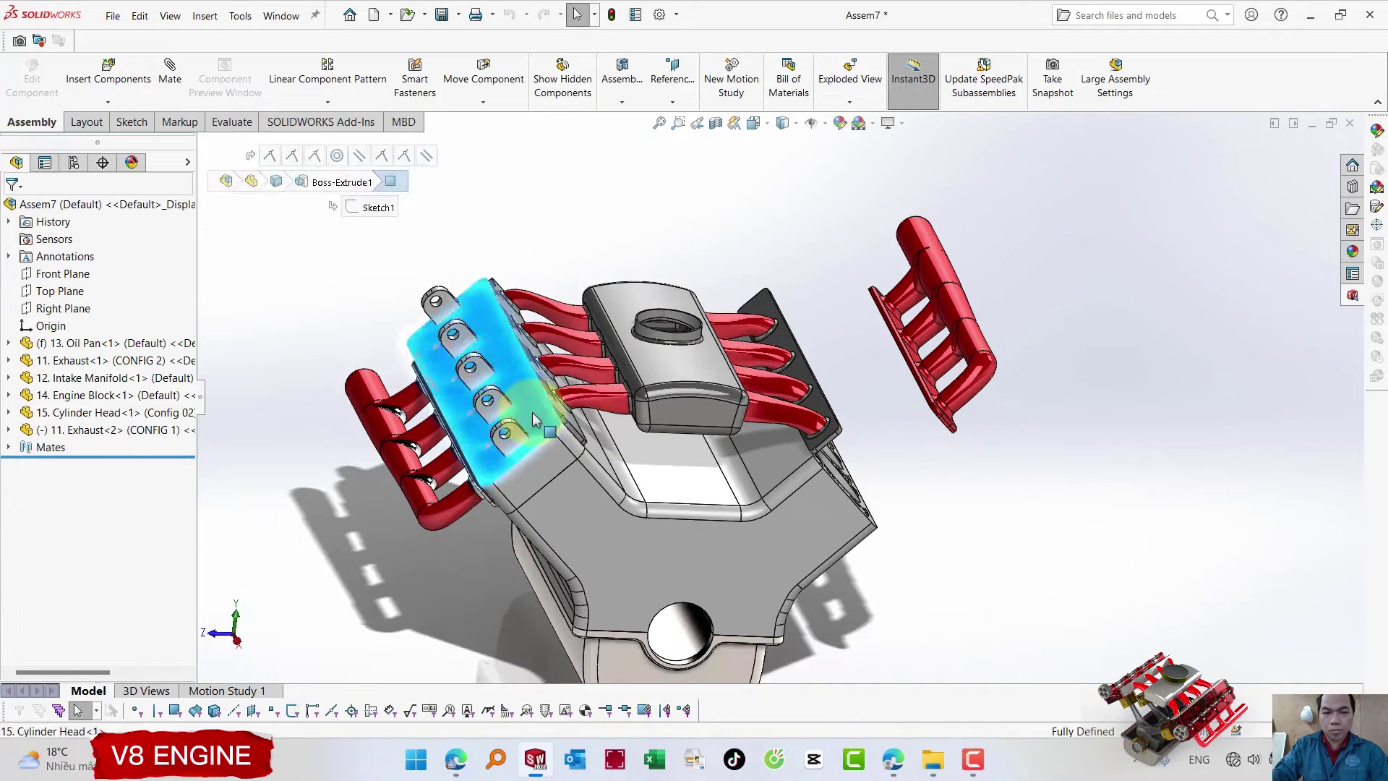
left_click(83, 414)
mouse_move(84, 414)
left_mouse_down()
mouse_move(817, 373)
mouse_move(821, 402)
left_mouse_up()
scroll(825, 398, "down", 3)
scroll(832, 441, "up", 2)
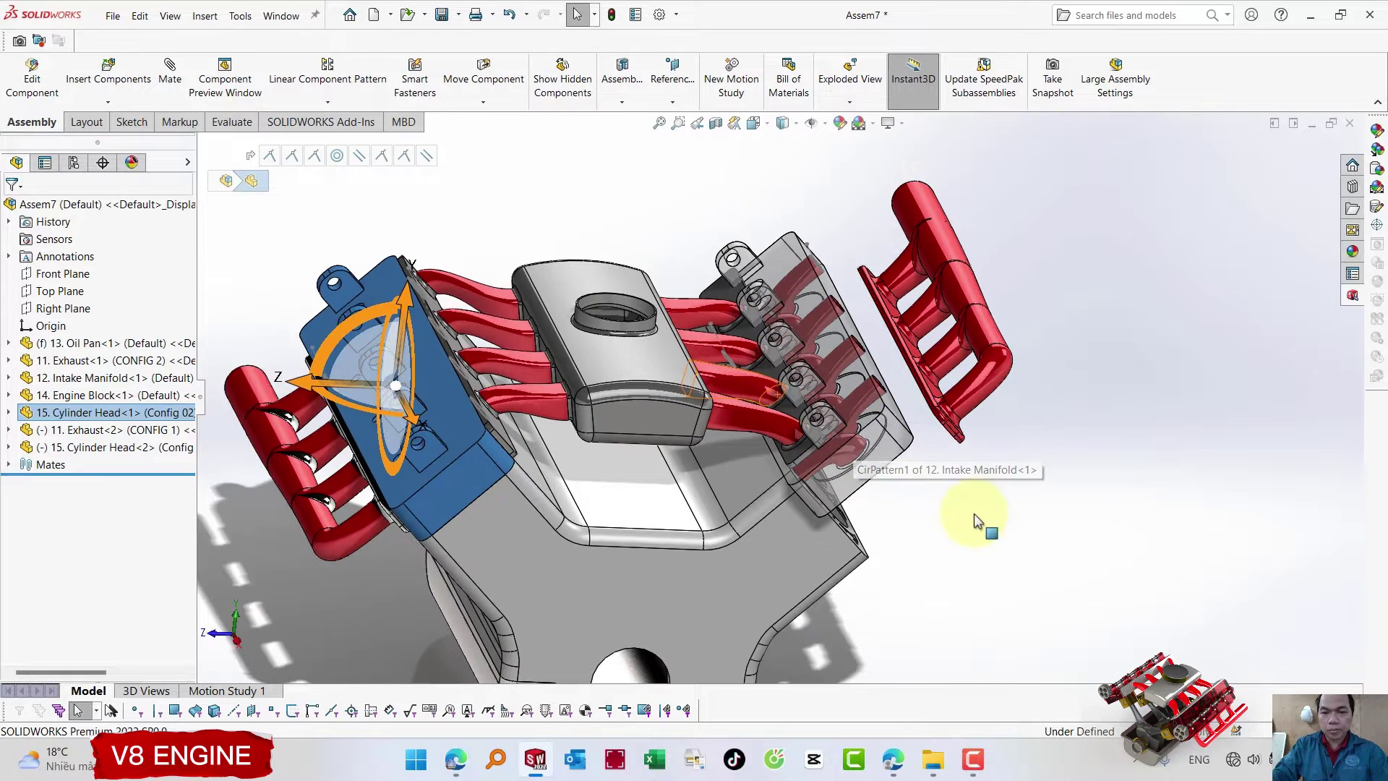
- Make the new cylinder head opaque and confirm its component properties
left_click(958, 512)
left_click(898, 470)
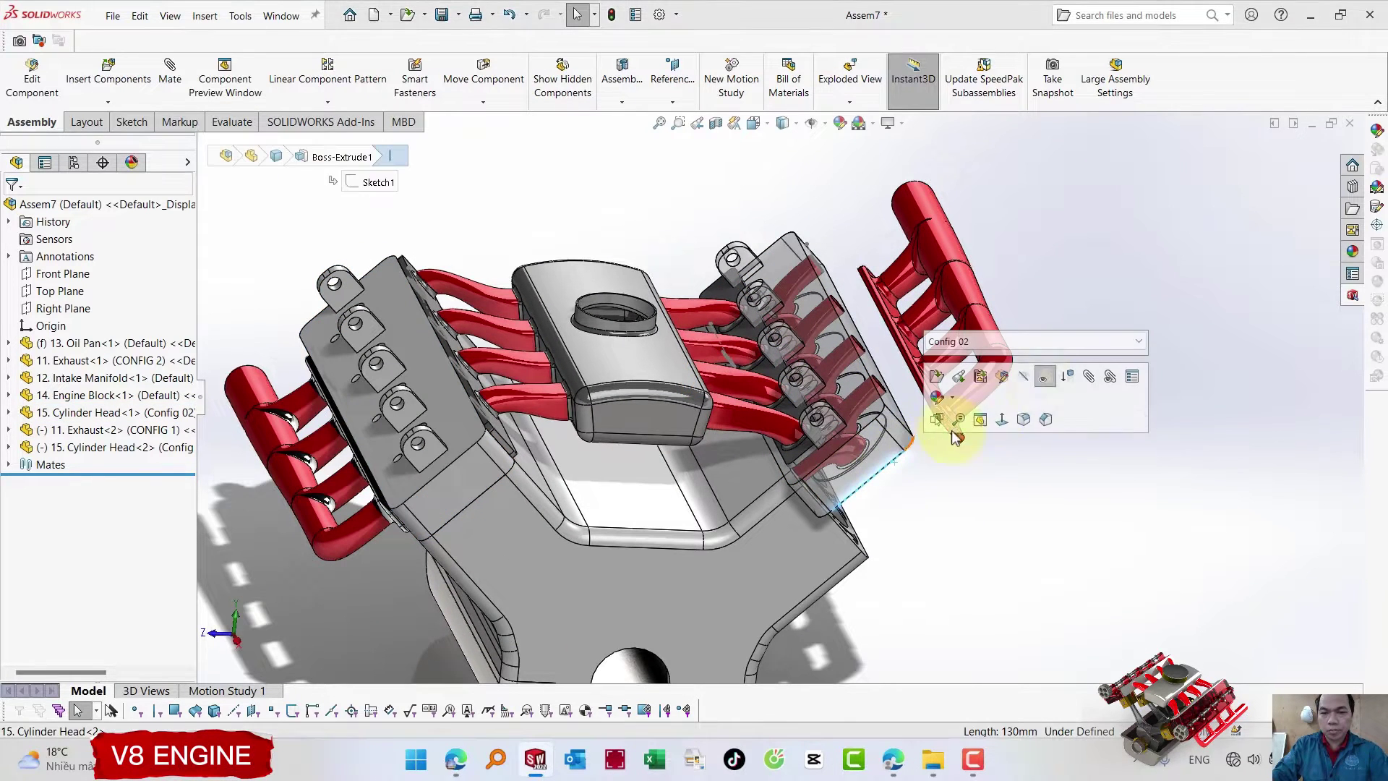
left_click(1043, 385)
right_click(864, 456)
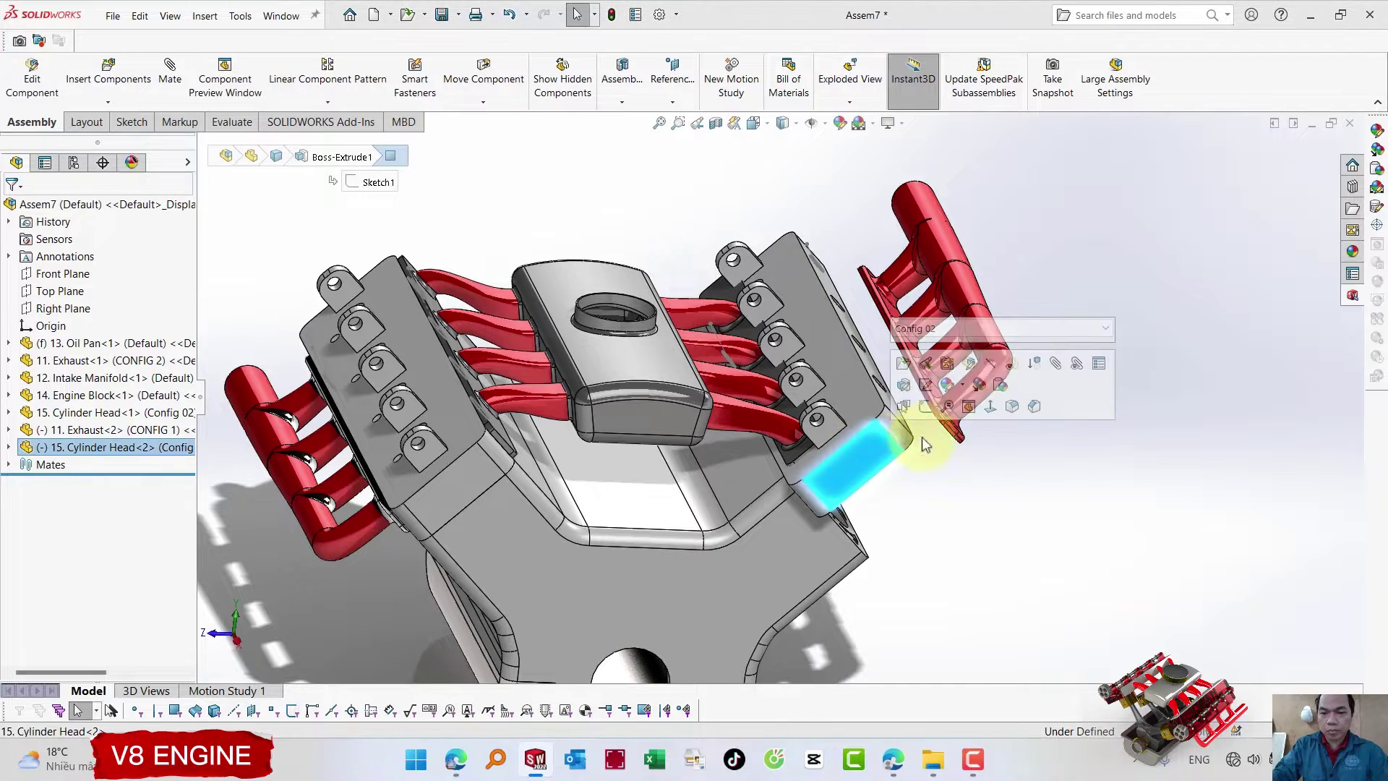
left_click(1100, 363)
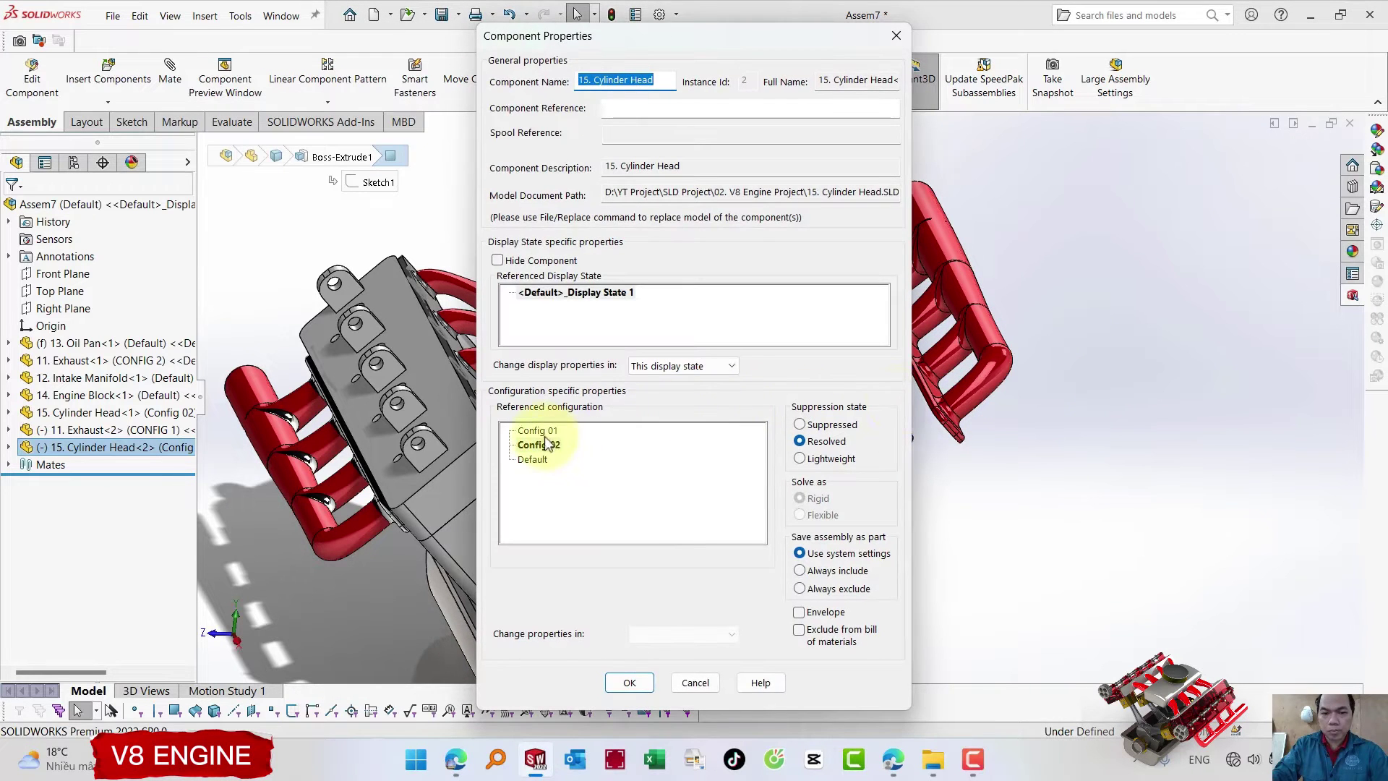
left_click(630, 683)
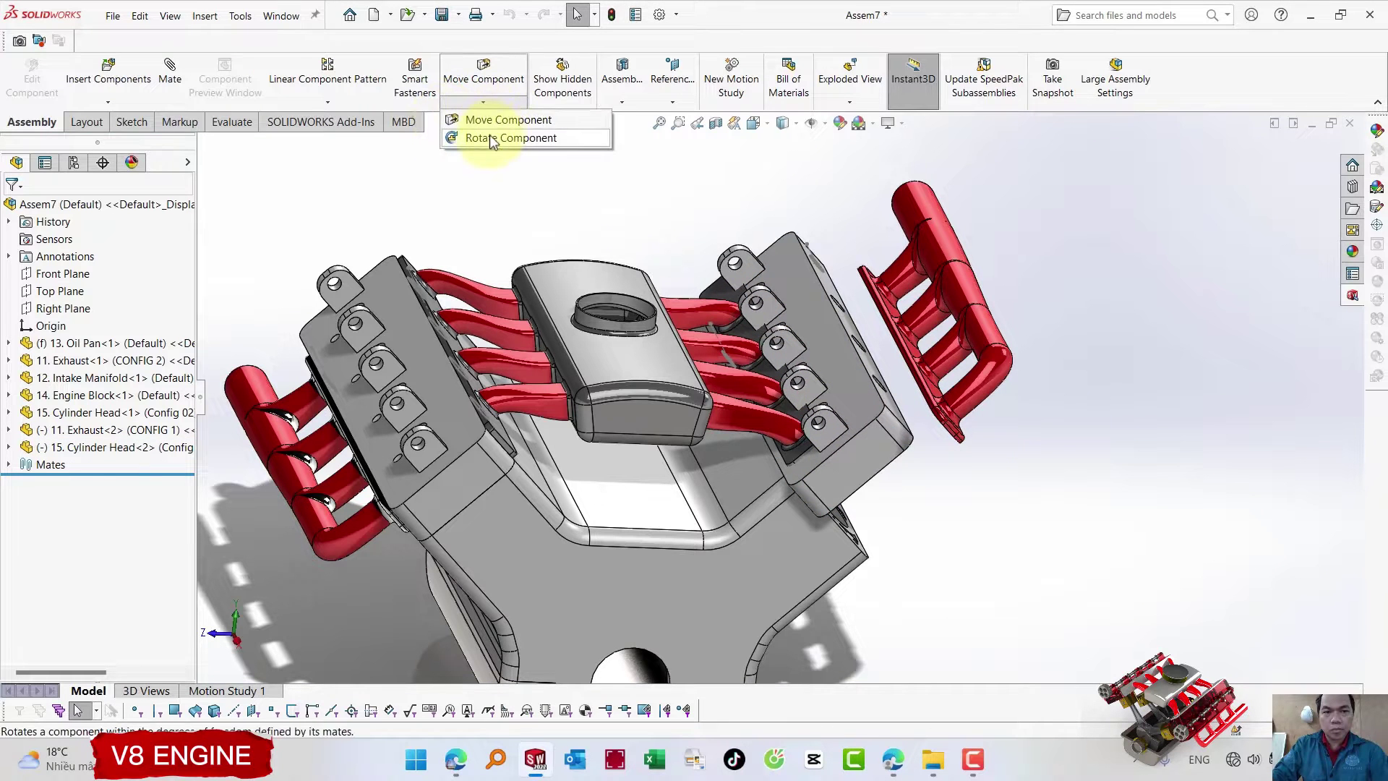
- Rotate Cylinder Head<2> roughly upright beside the block's right bank
mouse_move(773, 287)
right_mouse_down()
mouse_move(1005, 406)
mouse_move(1047, 465)
mouse_move(994, 524)
right_mouse_up()
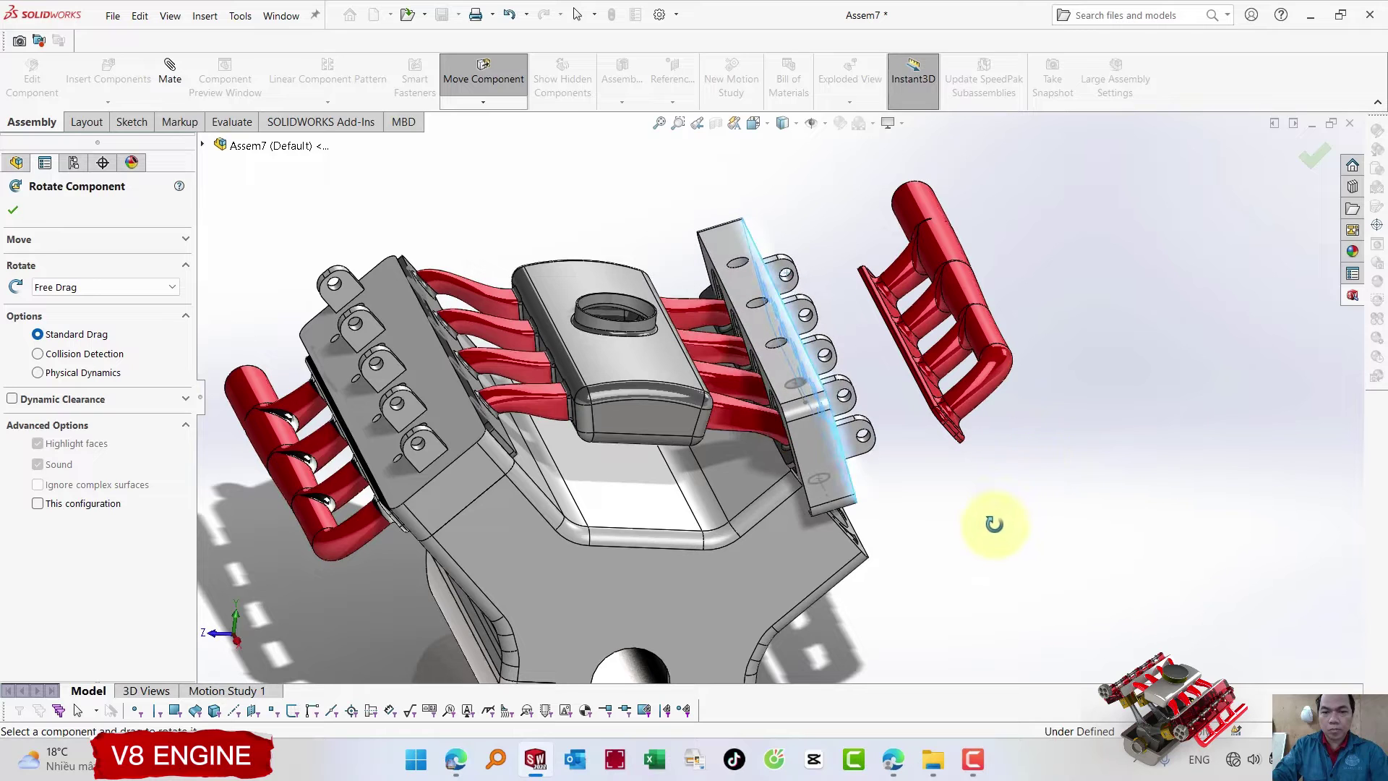
mouse_move(912, 474)
middle_mouse_down()
mouse_move(936, 465)
mouse_move(908, 486)
middle_mouse_up()
key("Escape")
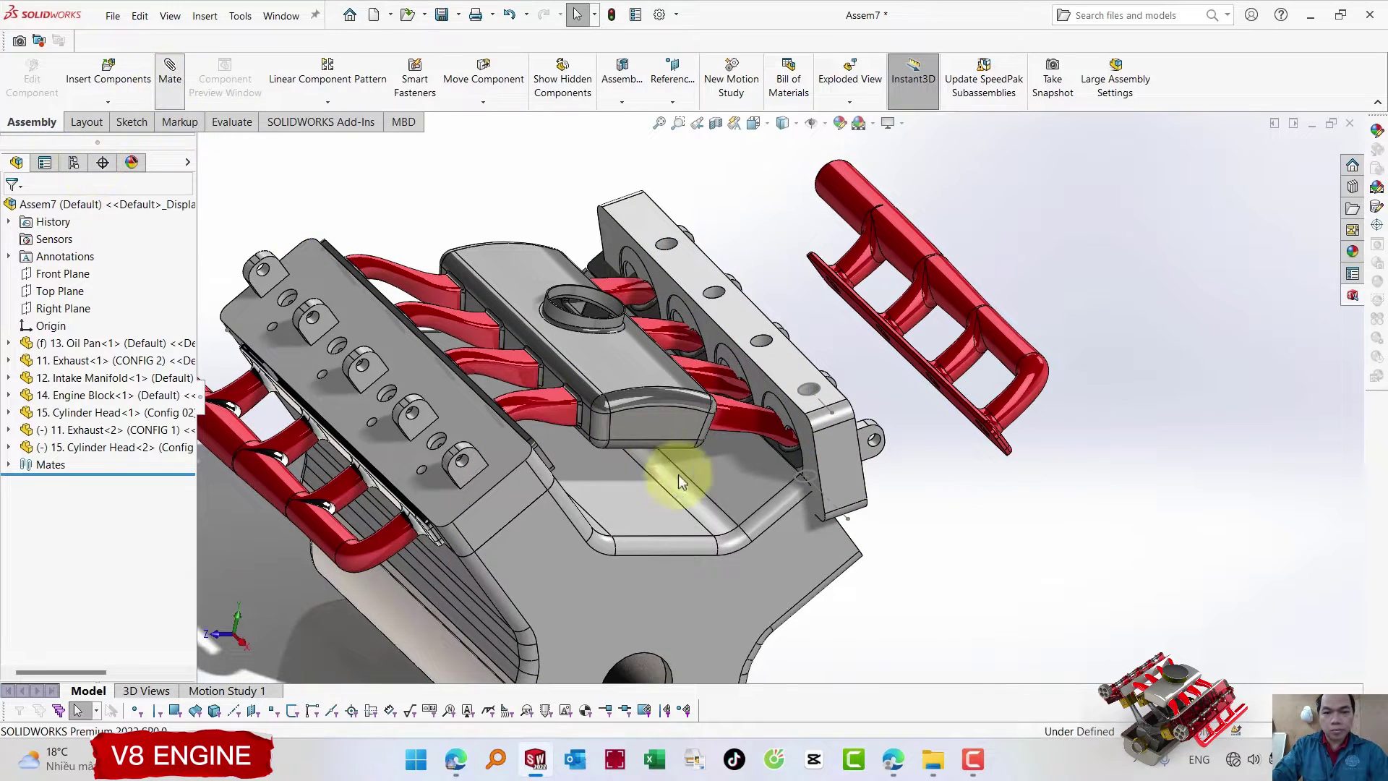
- Mate the head's bottom face coincident with the block's gasket deck face
key("m")
scroll(783, 475, "down", 3)
left_click(833, 432)
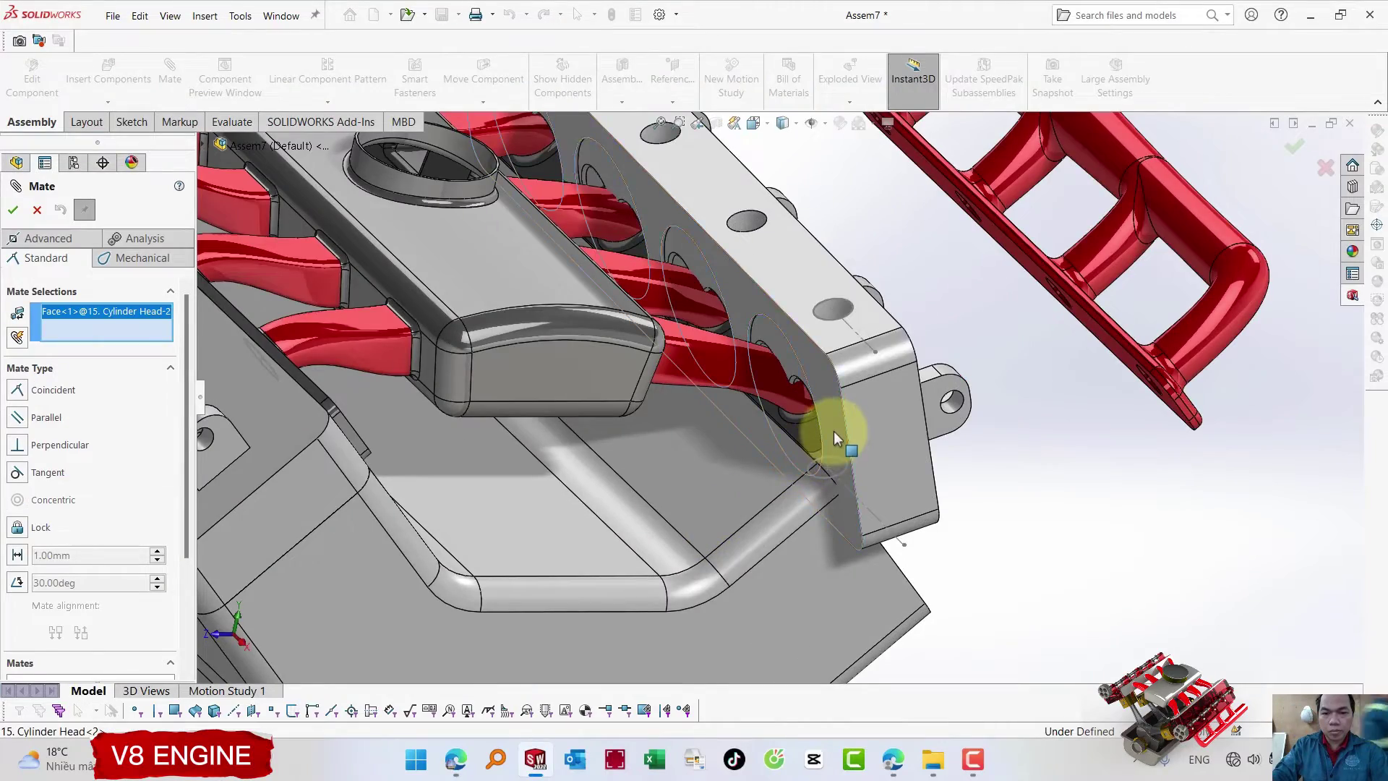
mouse_move(835, 431)
middle_mouse_down()
mouse_move(769, 457)
mouse_move(675, 418)
middle_mouse_up()
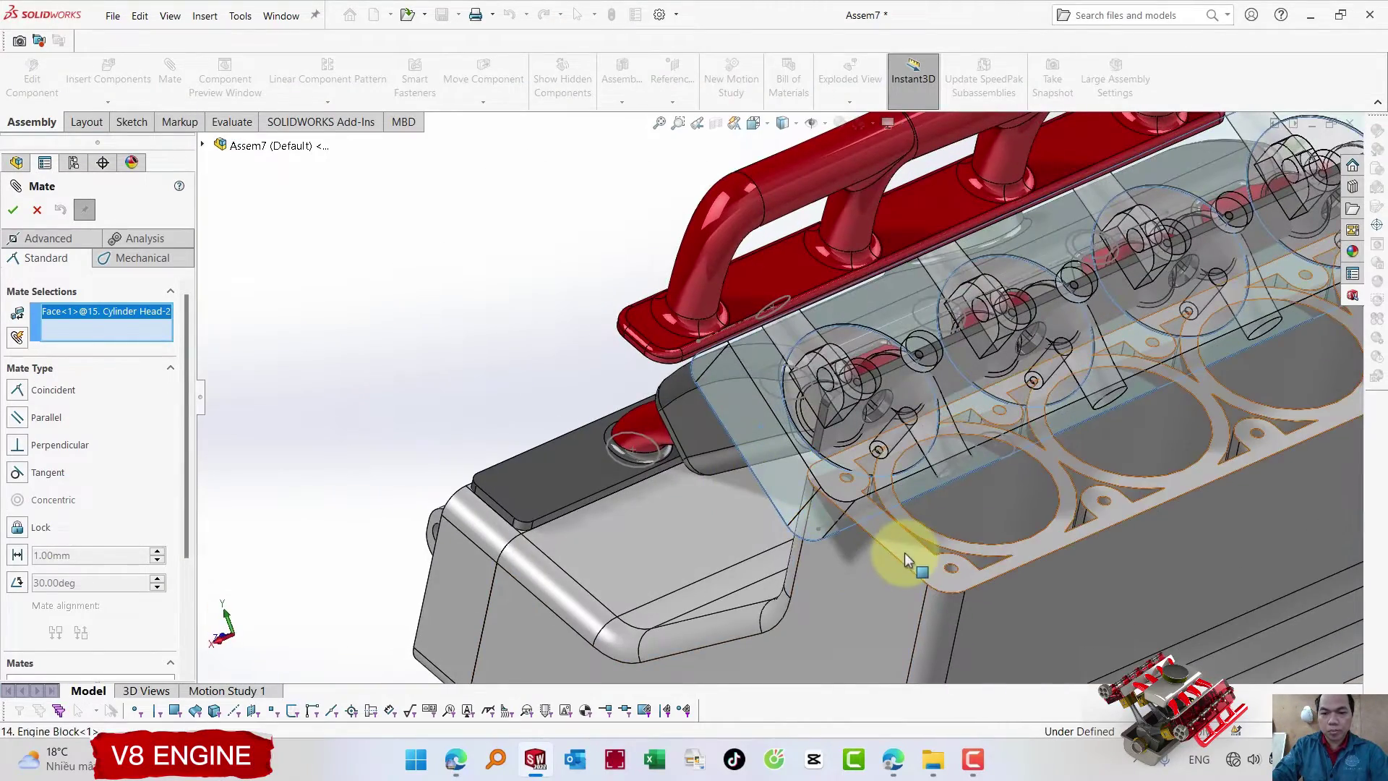
left_click(905, 553)
key("Return")
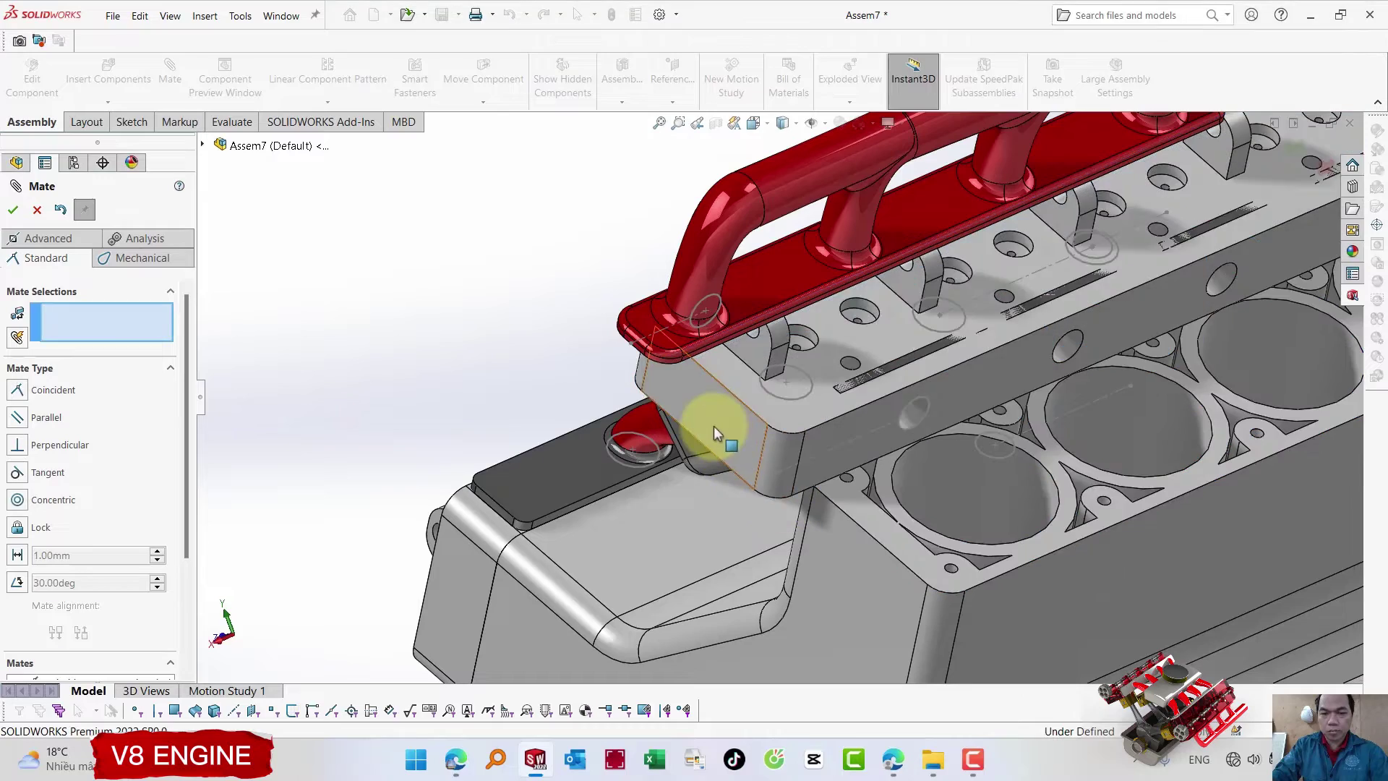
- Add coincident mates between head and block side and end faces, including Coincident14
left_click(714, 426)
left_click(845, 593)
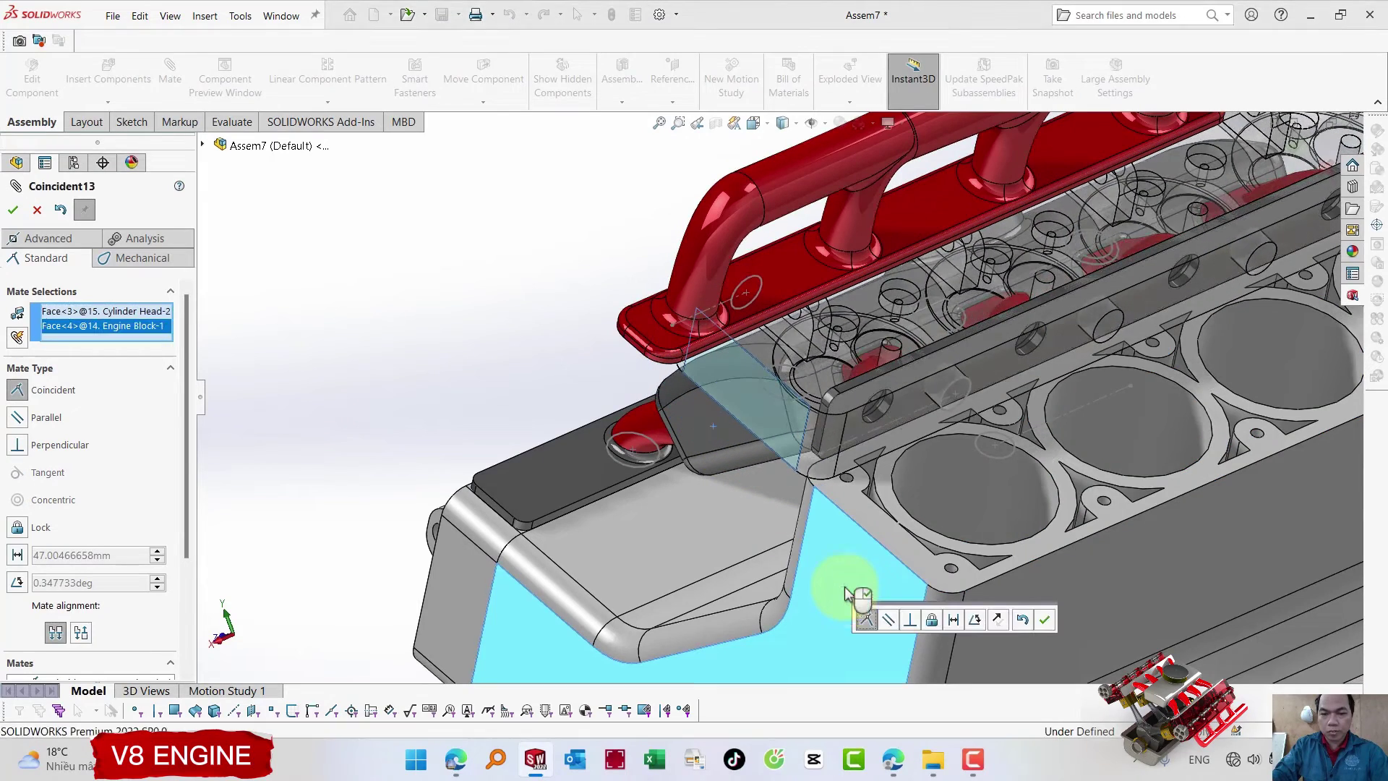
key("Return")
left_click(874, 441)
left_click(1012, 614)
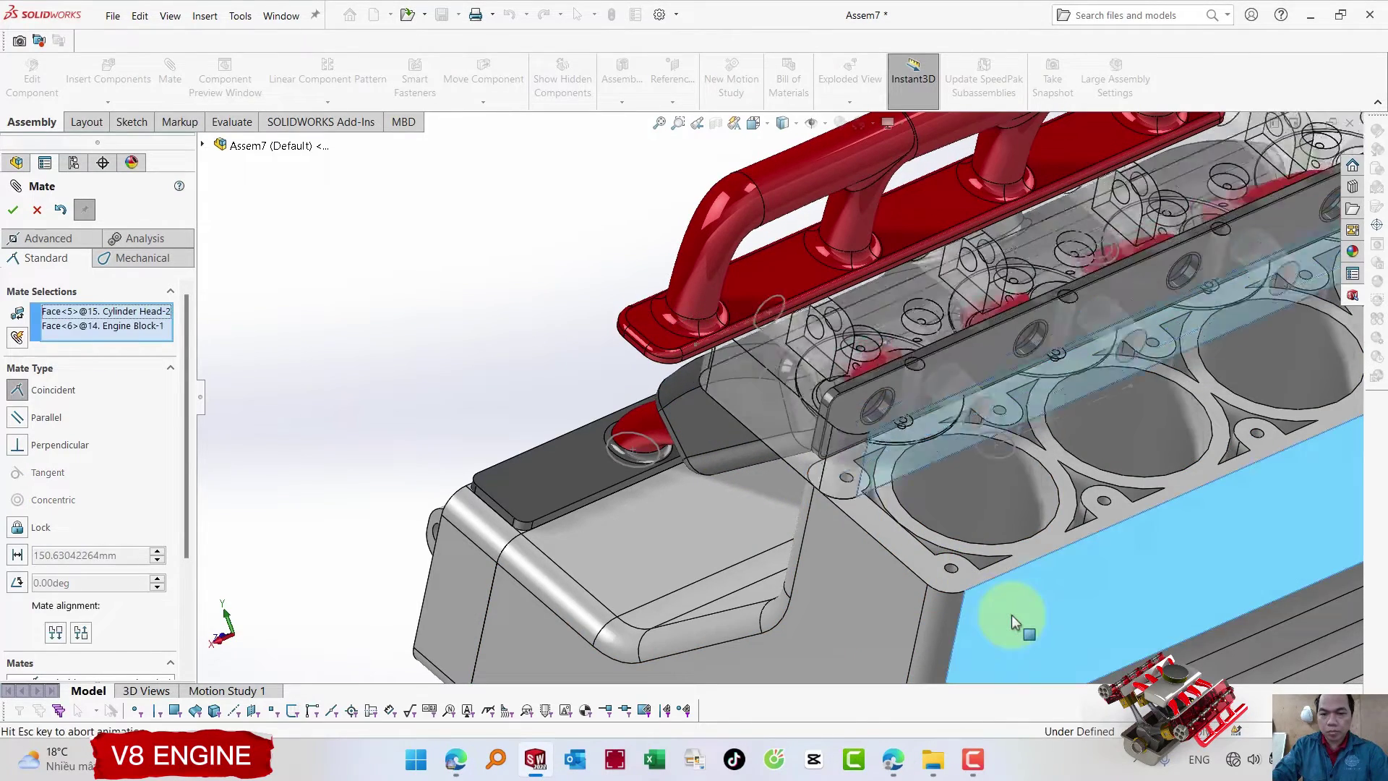
key("Return")
scroll(1007, 620, "up", 3)
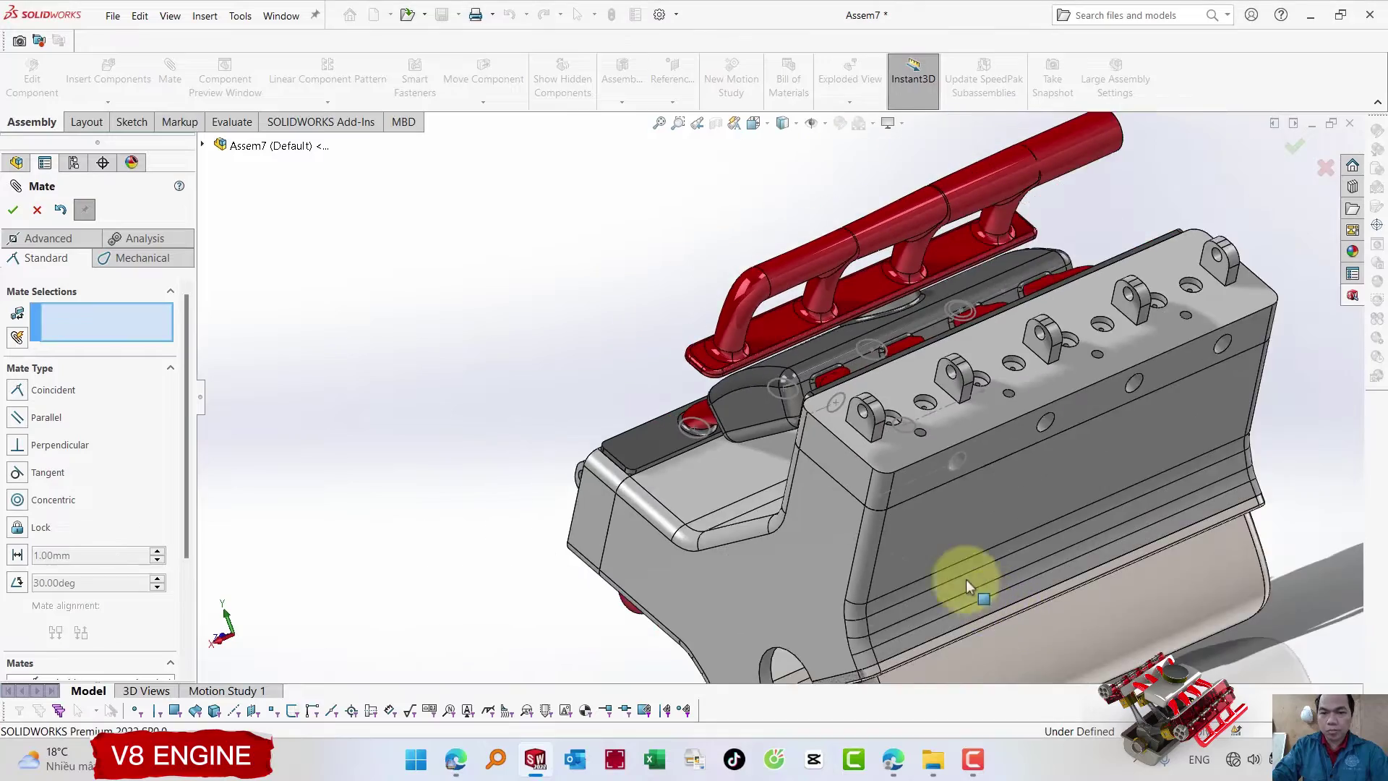
scroll(970, 583, "up", 3)
- Mate the head's port arc to the exhaust flange edge as Coincident15, with alignment flipped
mouse_move(938, 420)
middle_mouse_down()
mouse_move(1054, 456)
mouse_move(1076, 412)
mouse_move(947, 411)
mouse_move(948, 451)
middle_mouse_up()
left_click(934, 441)
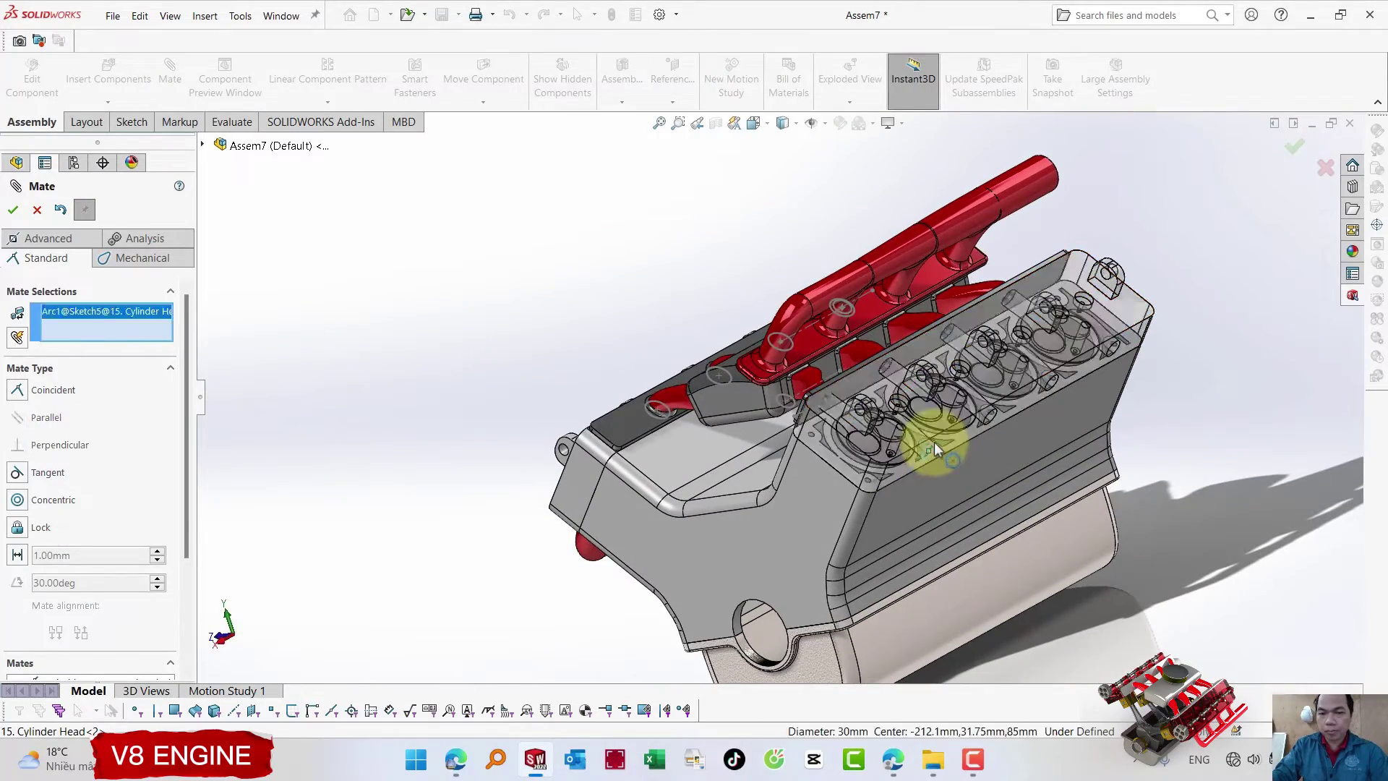
middle_click_drag(708, 371, 1109, 371)
scroll(1111, 374, "down", 2)
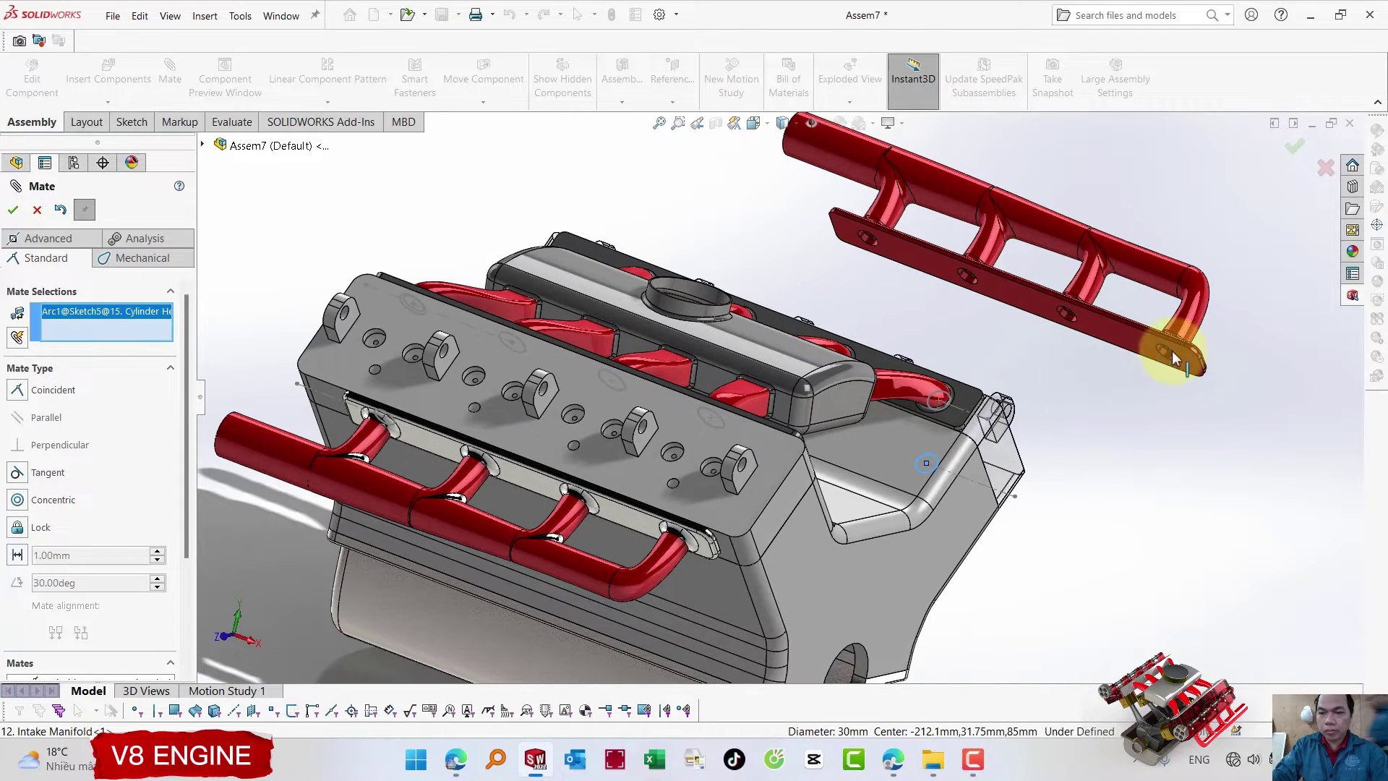
left_click(1158, 350)
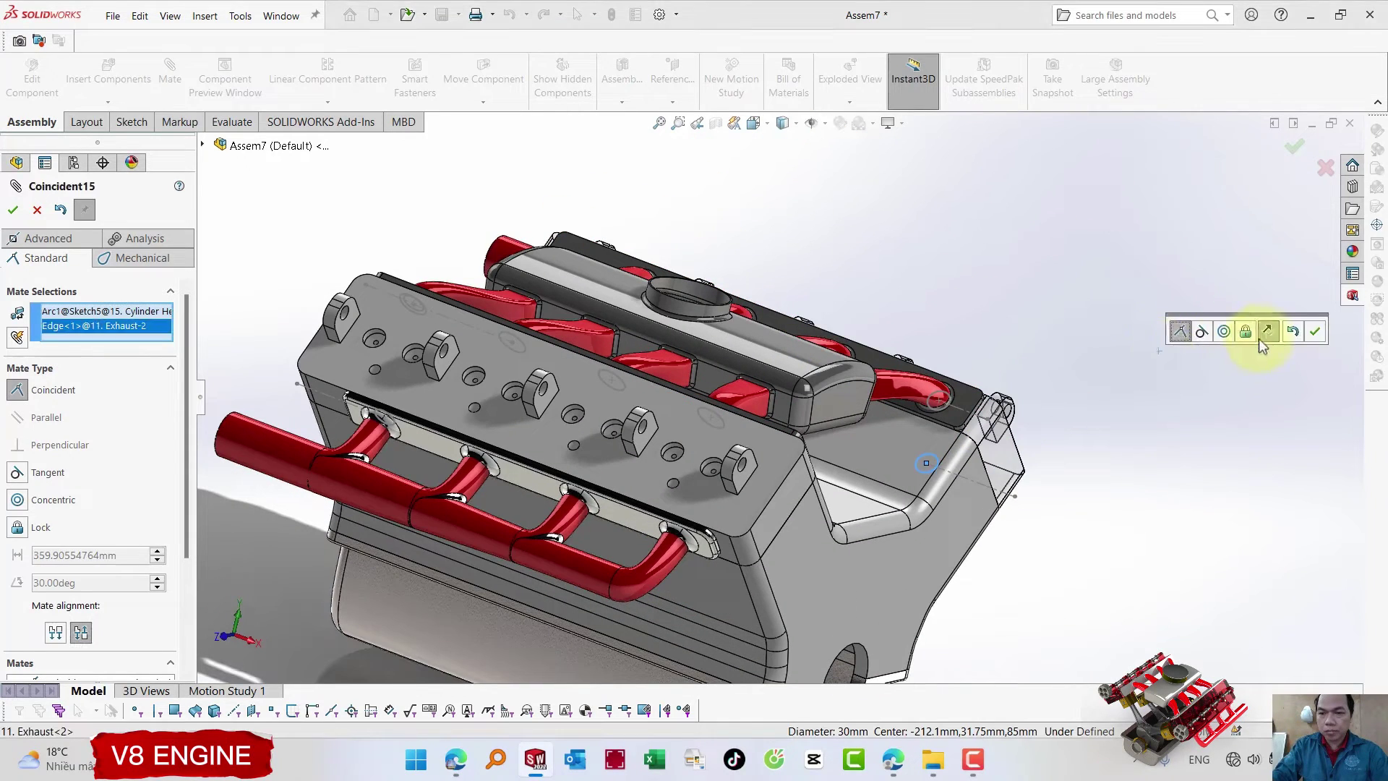
left_click(1267, 333)
middle_click_drag(1057, 411, 1245, 370)
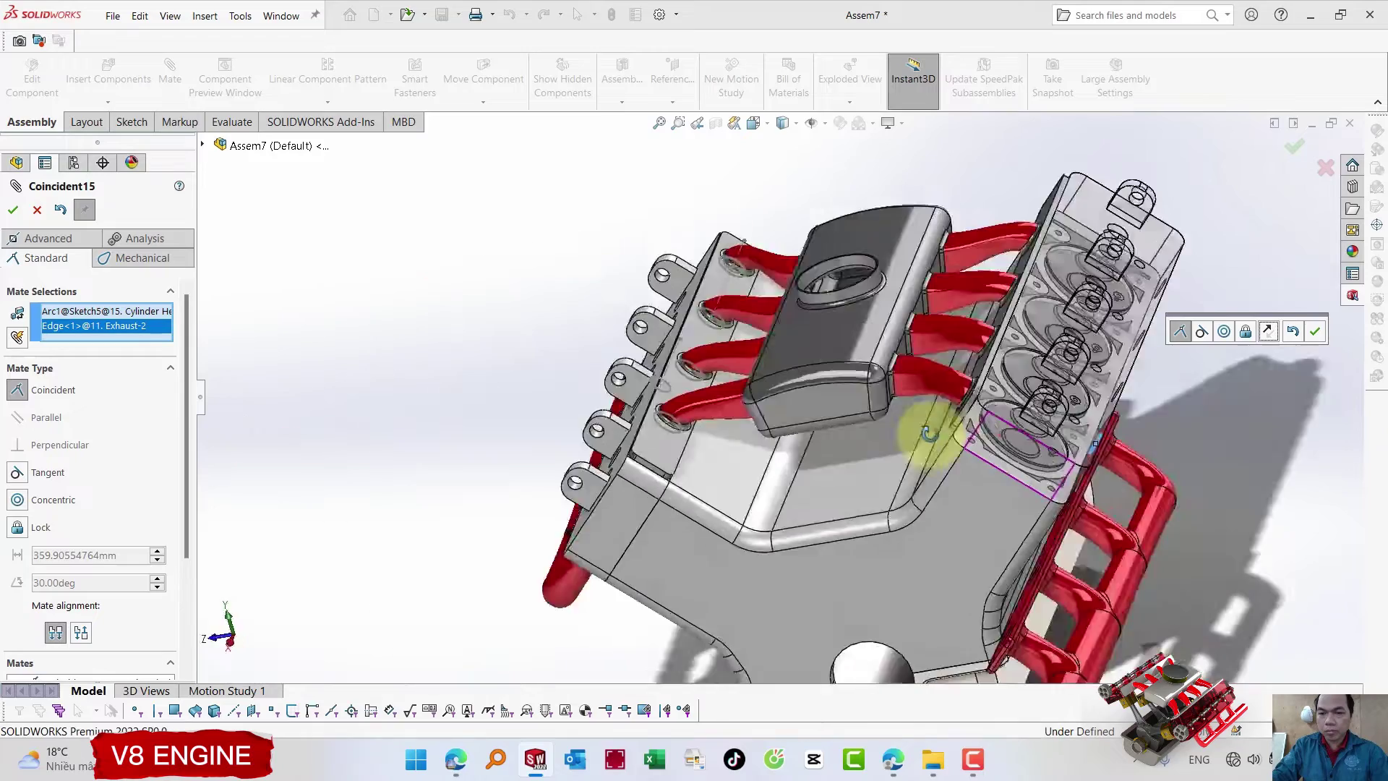
left_click(1317, 333)
- Mate the manifold's flange edge coincident with the cylinder head edge as Coincident16
middle_click_drag(1153, 434, 1047, 467)
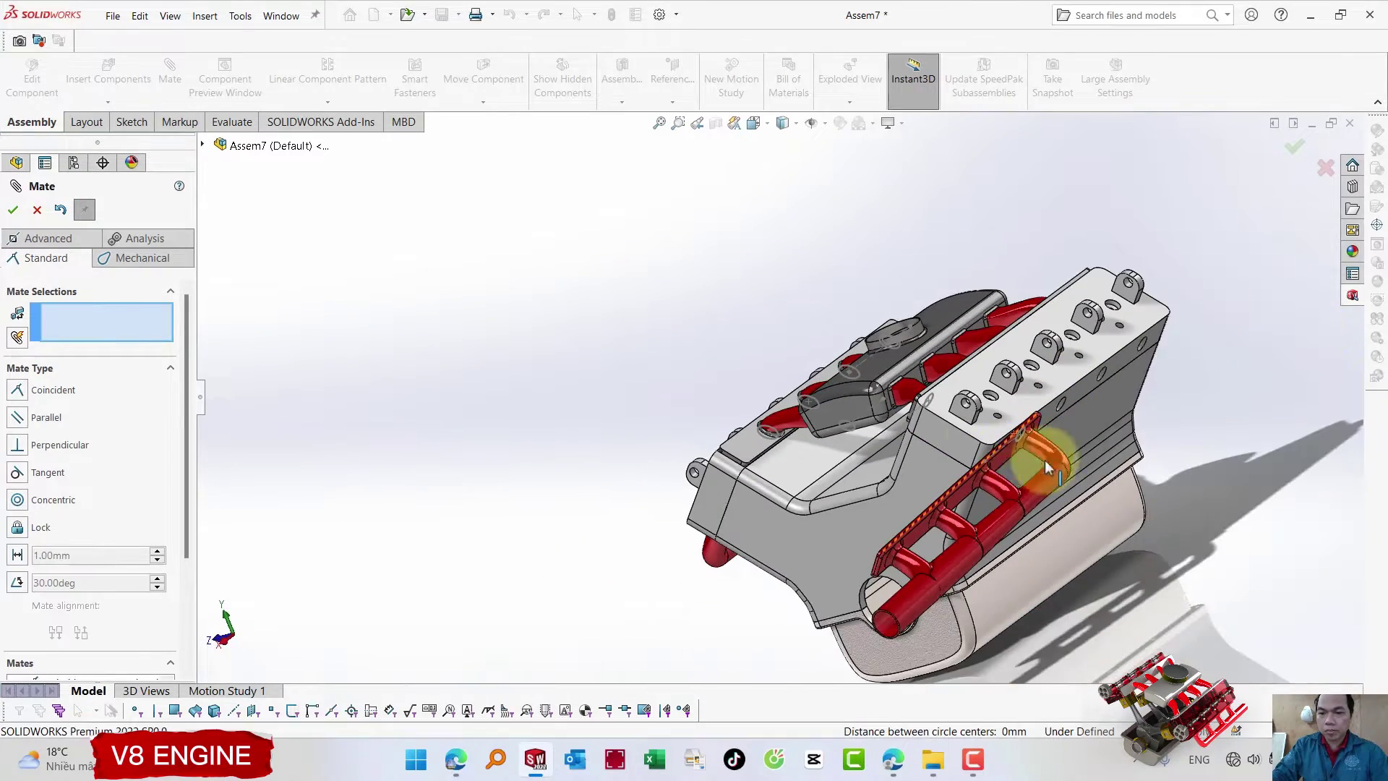
mouse_move(911, 506)
middle_mouse_down()
mouse_move(1189, 300)
mouse_move(1242, 305)
middle_mouse_up()
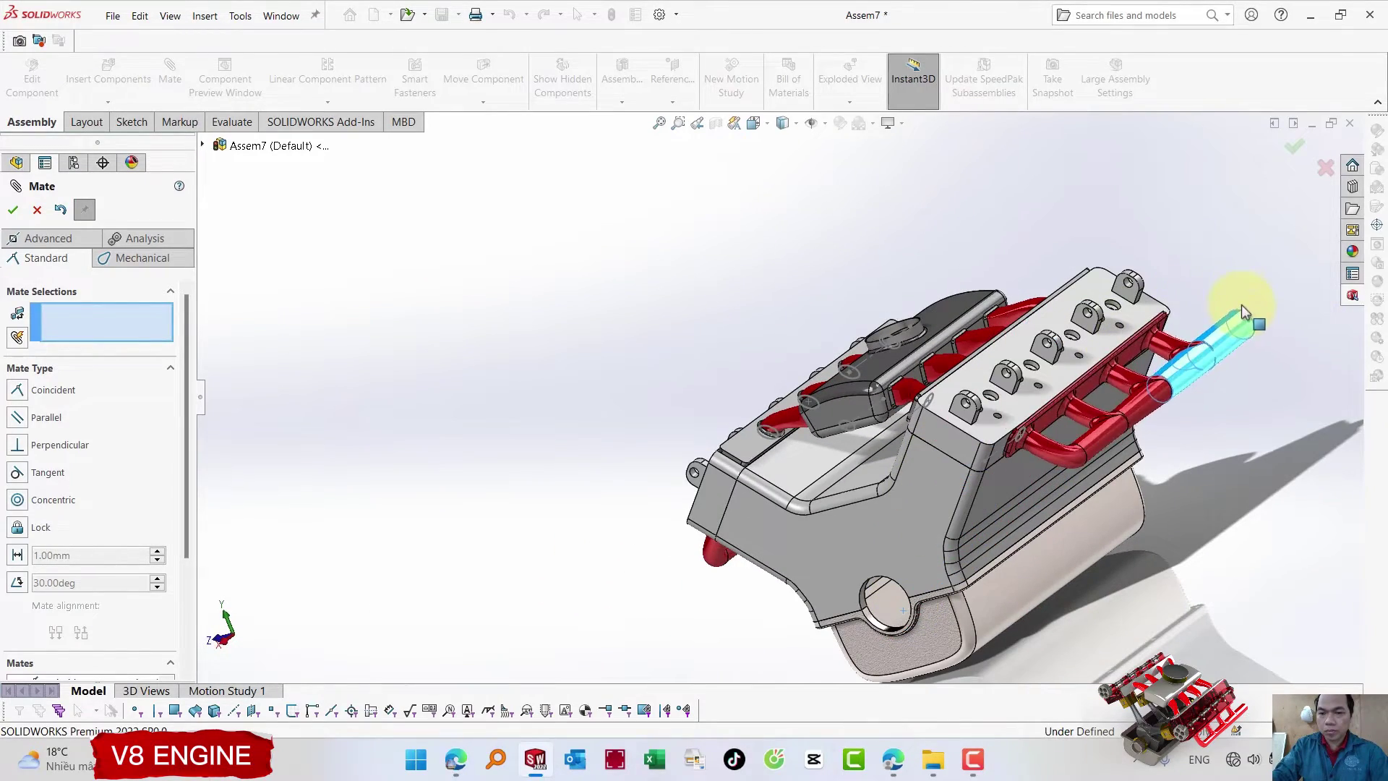
scroll(1100, 397, "down", 3)
scroll(989, 416, "down", 3)
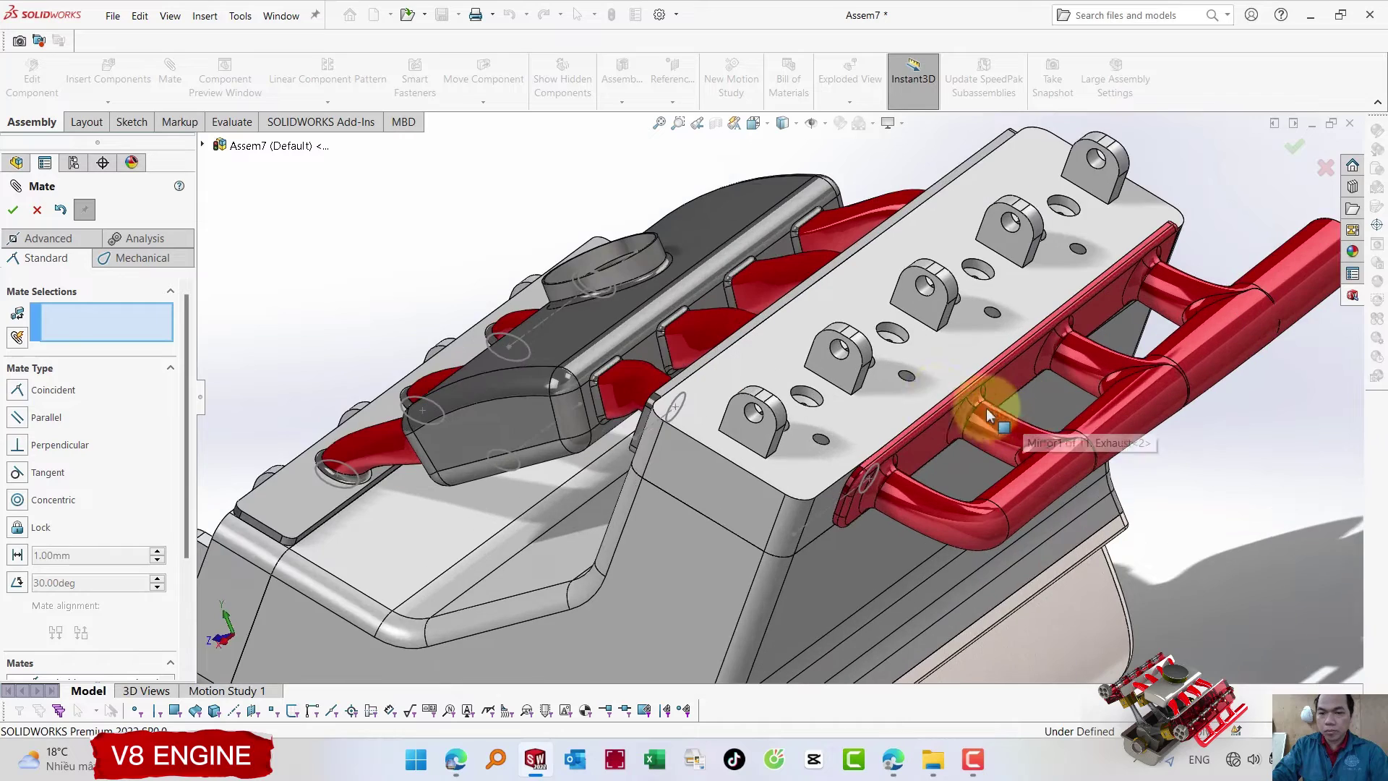
left_click(937, 411)
middle_click_drag(936, 410, 835, 478)
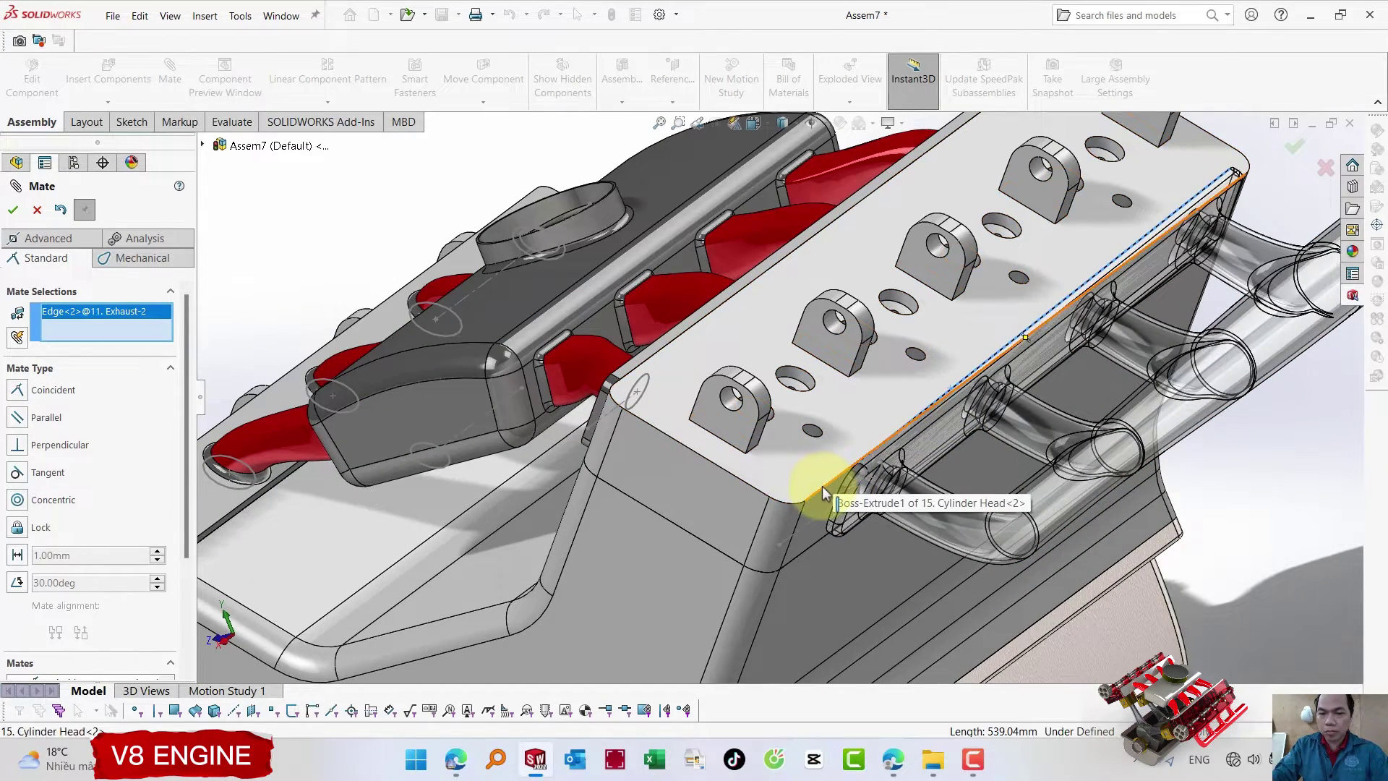
left_click(824, 491)
key("Return")
scroll(822, 486, "up", 3)
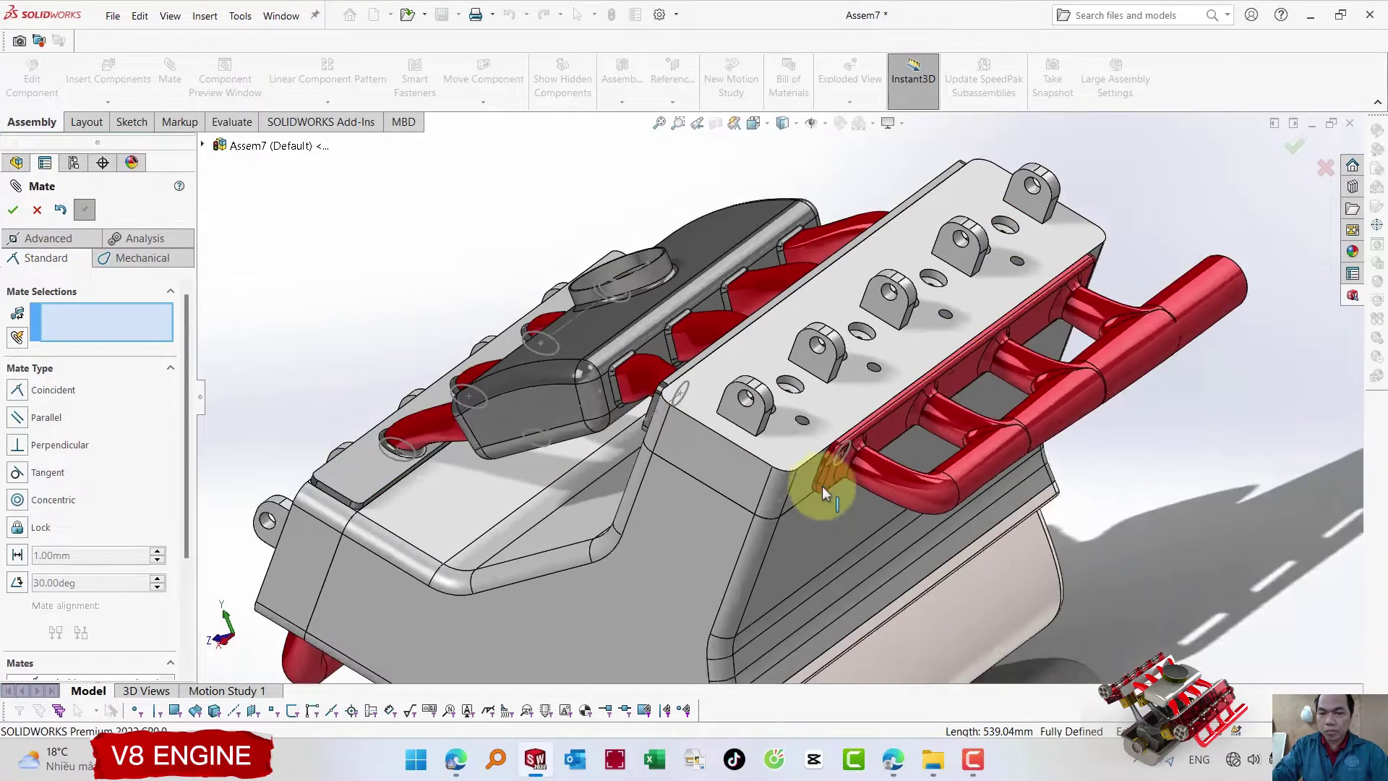
scroll(822, 486, "up", 3)
mouse_move(837, 388)
middle_mouse_down()
mouse_move(930, 326)
mouse_move(961, 372)
mouse_move(873, 330)
mouse_move(986, 381)
mouse_move(969, 365)
middle_mouse_up()
- Close the Mate panel, reorient to trimetric, and view the intake manifold's properties unchanged
left_click(13, 209)
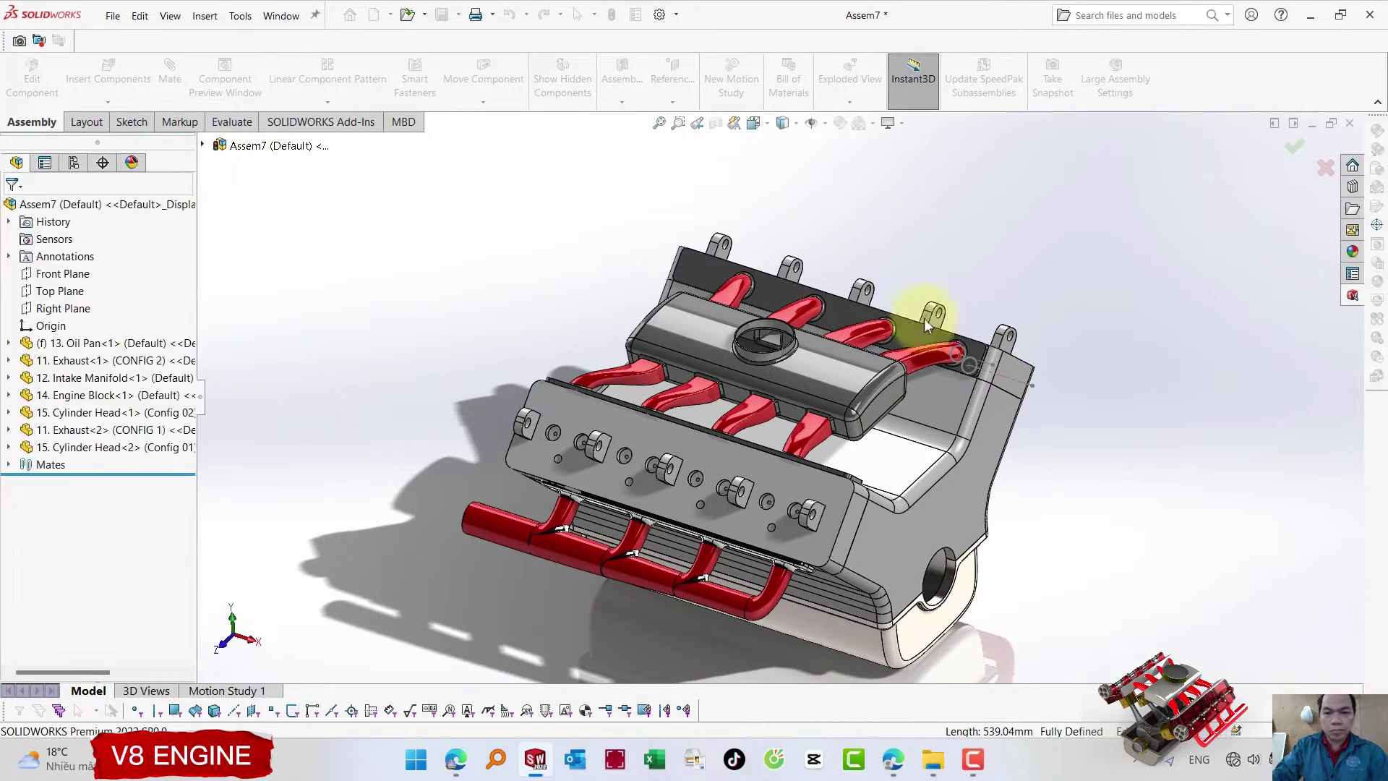
mouse_move(967, 443)
middle_mouse_down()
mouse_move(896, 372)
mouse_move(917, 232)
mouse_move(899, 496)
mouse_move(969, 483)
mouse_move(822, 511)
mouse_move(909, 443)
mouse_move(947, 435)
middle_mouse_up()
scroll(969, 484, "up", 3)
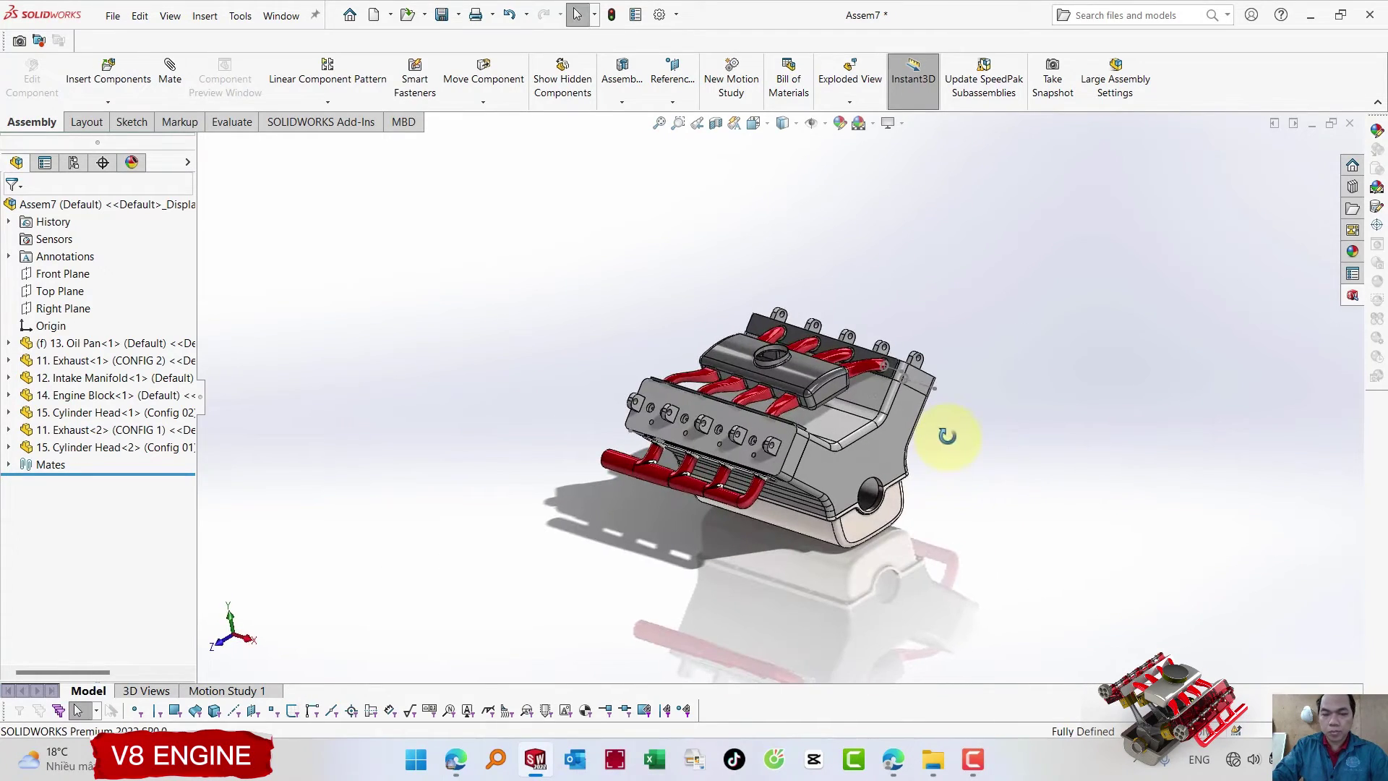
right_click_drag(956, 447, 1012, 354)
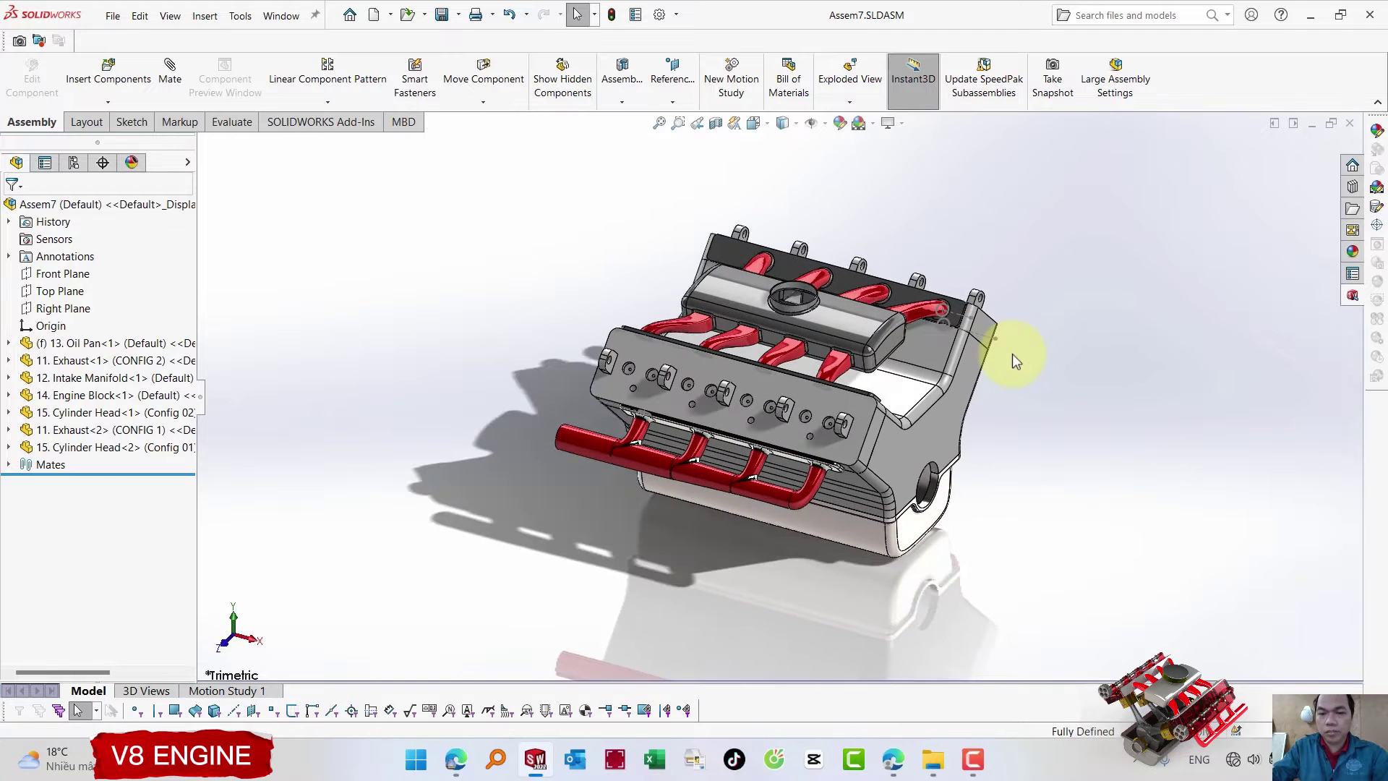
left_click(989, 335)
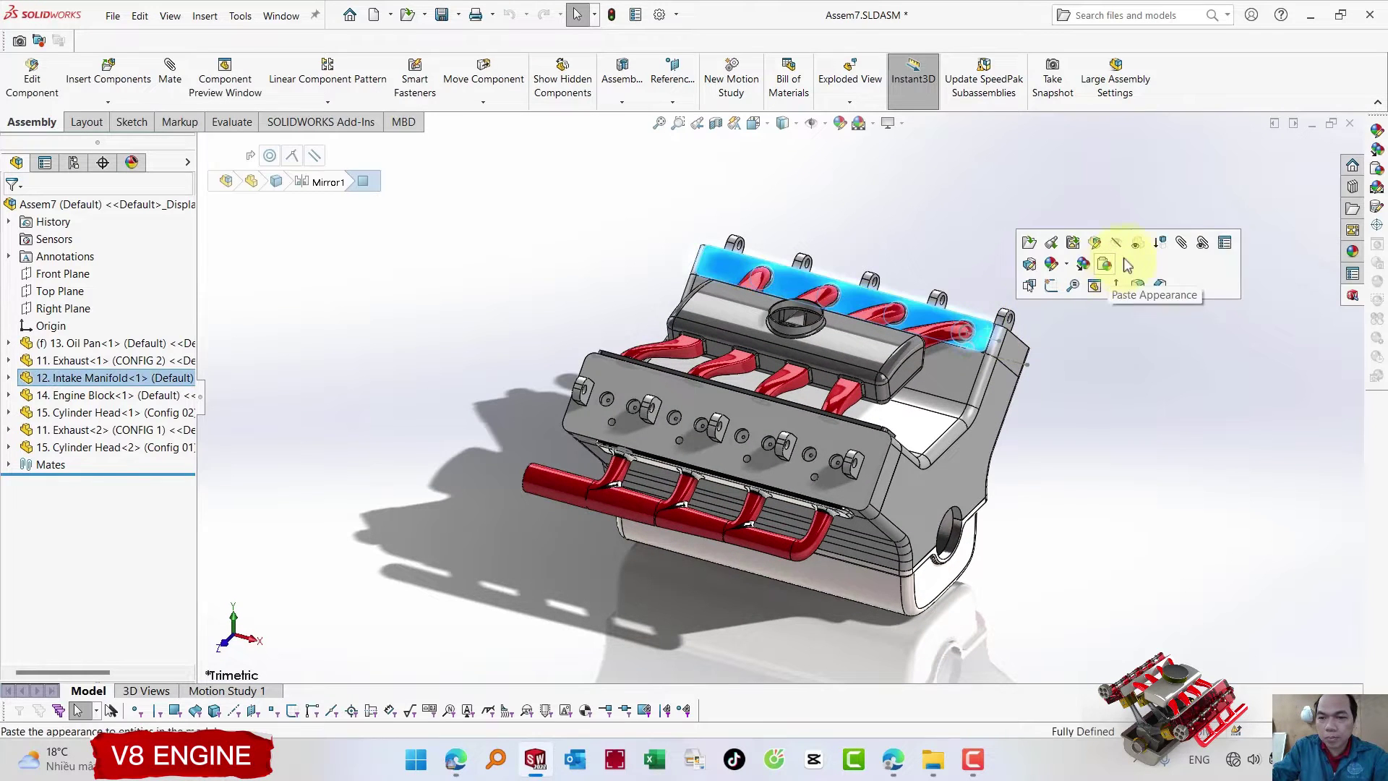
left_click(1226, 244)
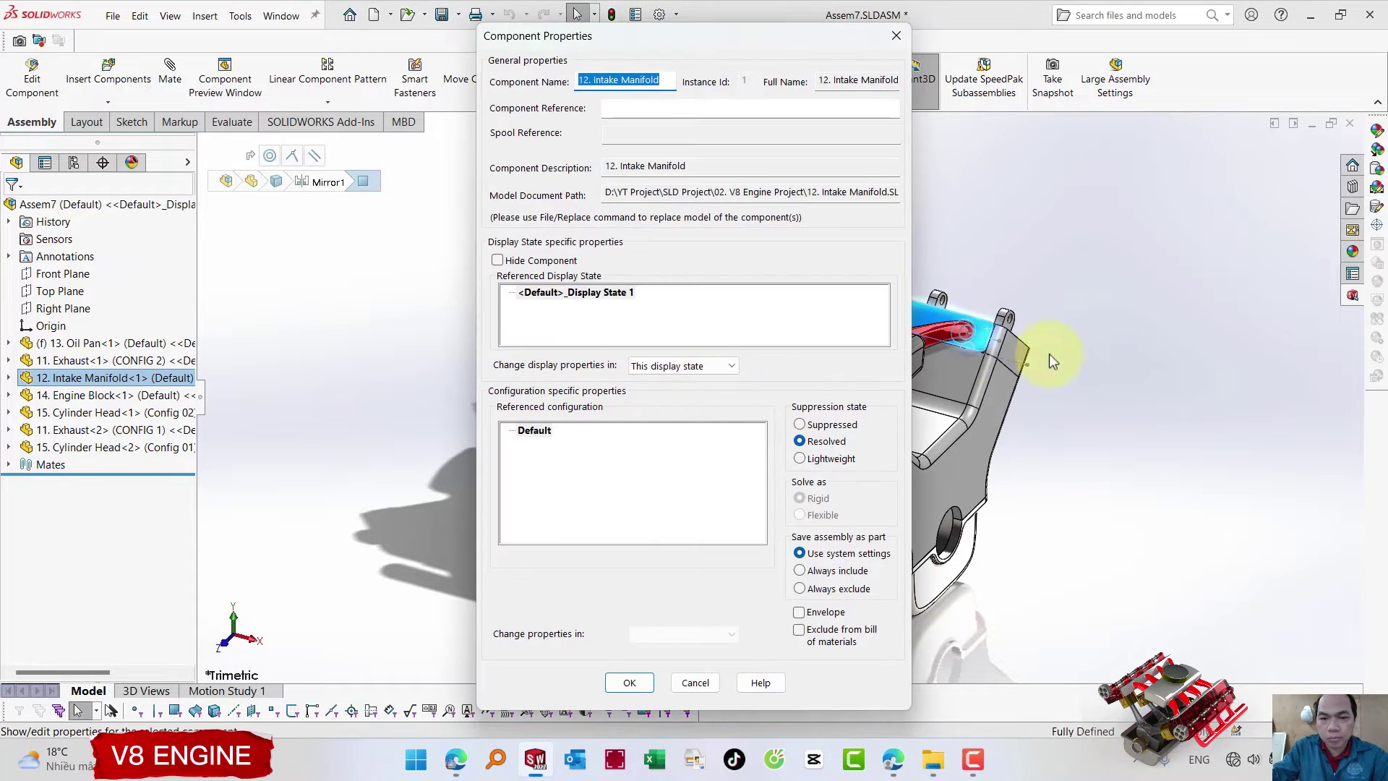
key("Return")
- Switch Cylinder Head<2> to its Config 02 referenced configuration
left_click(1021, 348)
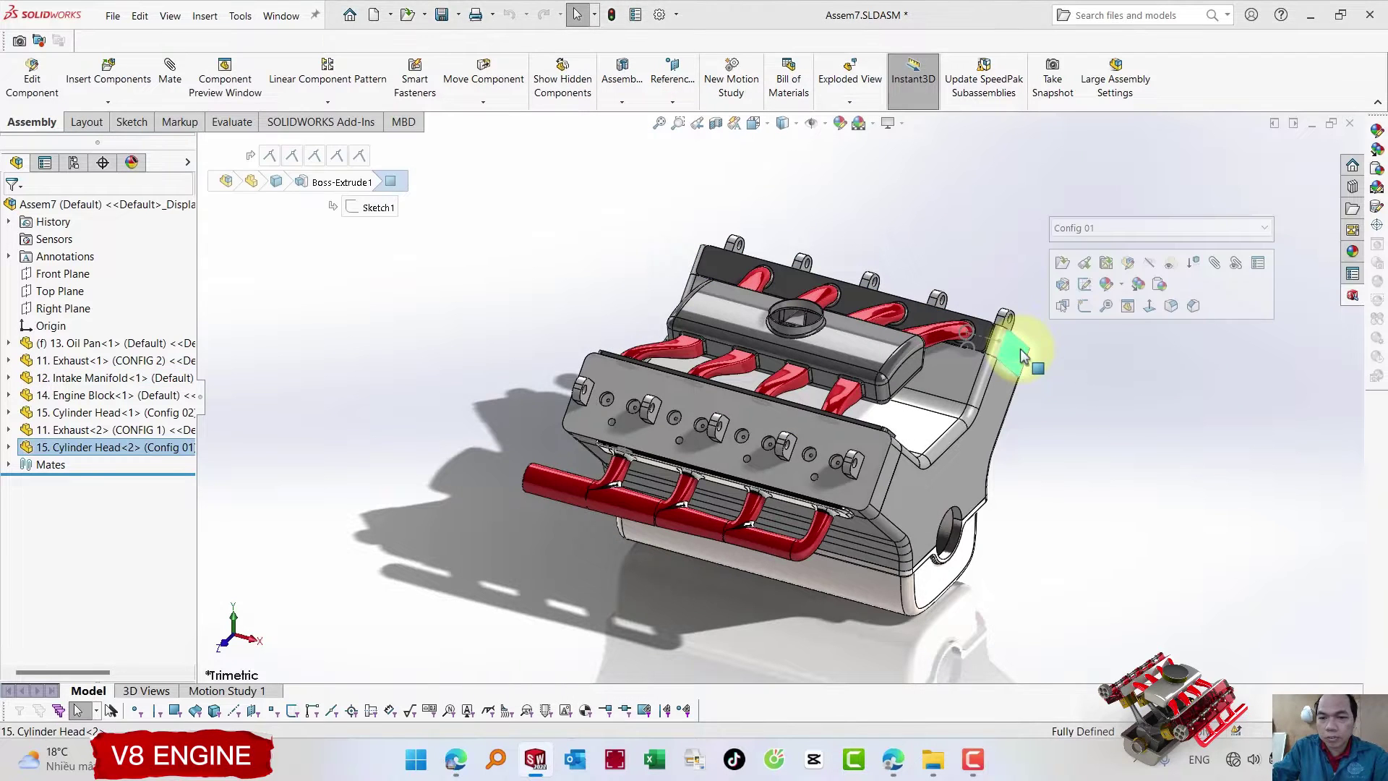
left_click(1258, 262)
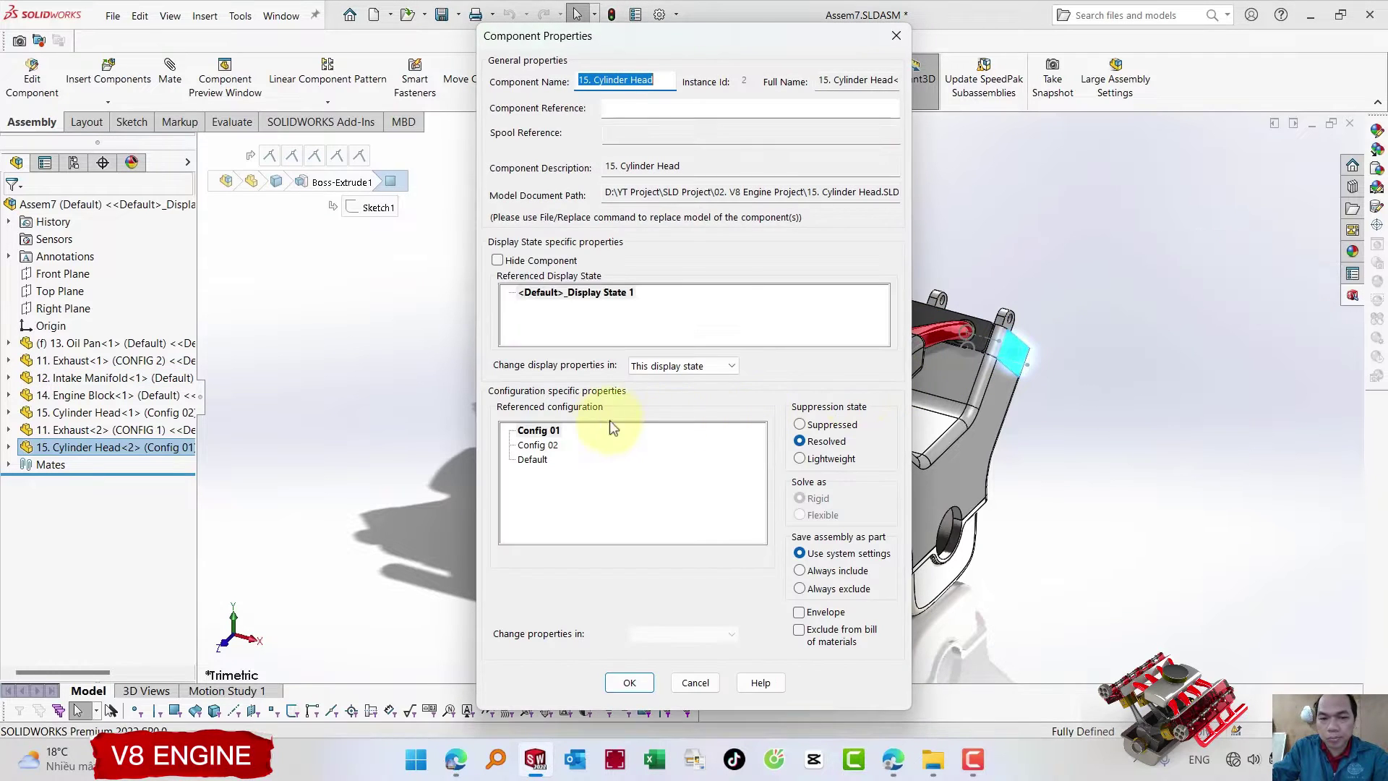
left_click(628, 680)
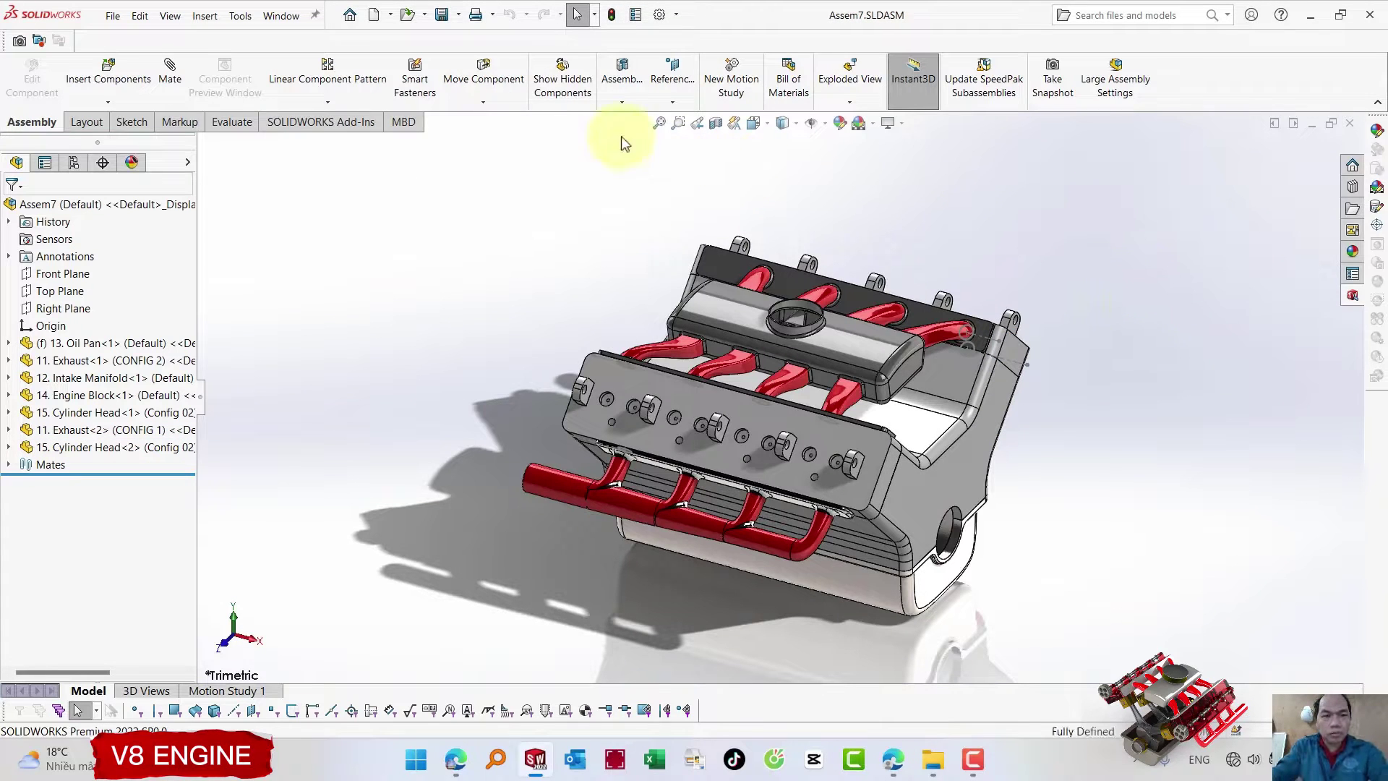
left_click(118, 84)
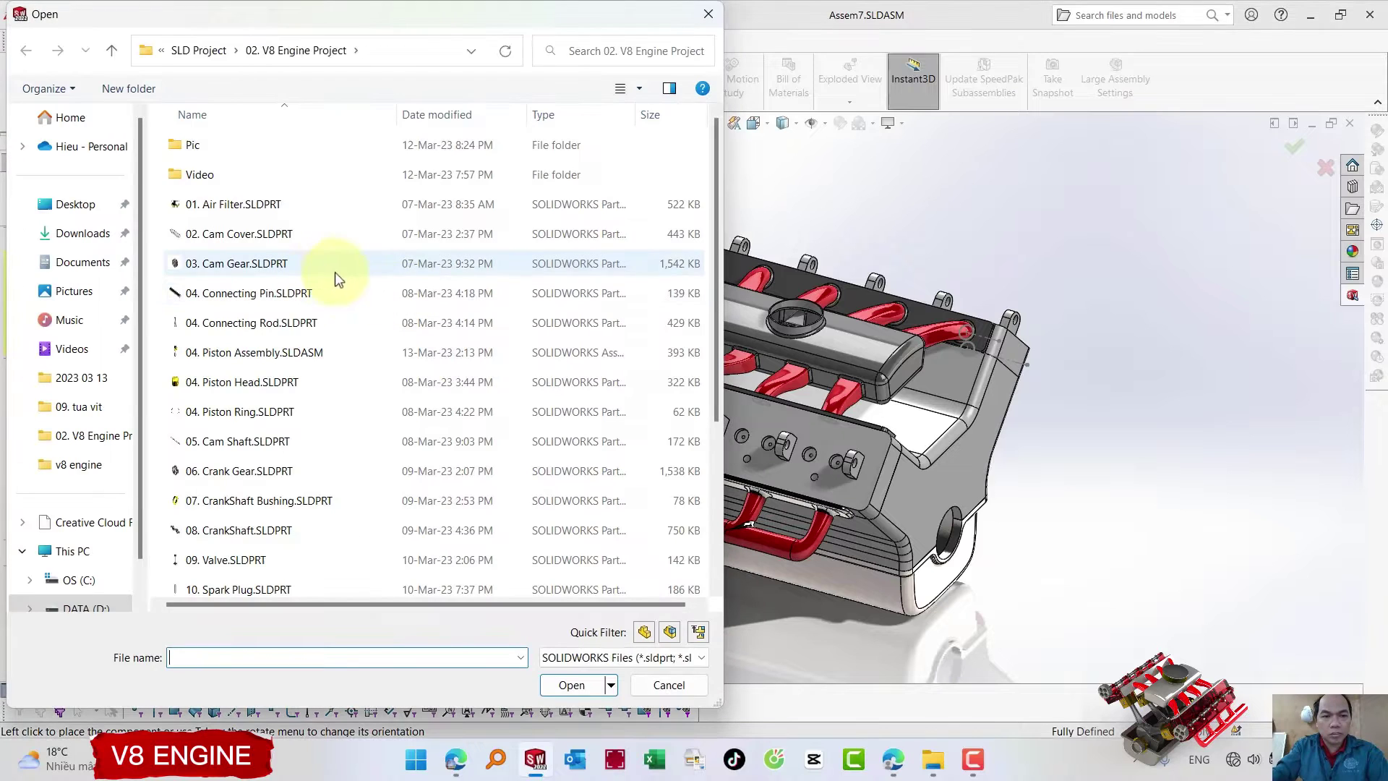
- Load 05. CamShaft.SLDPRT and place the cam shaft over the cylinder head
double_click(226, 443)
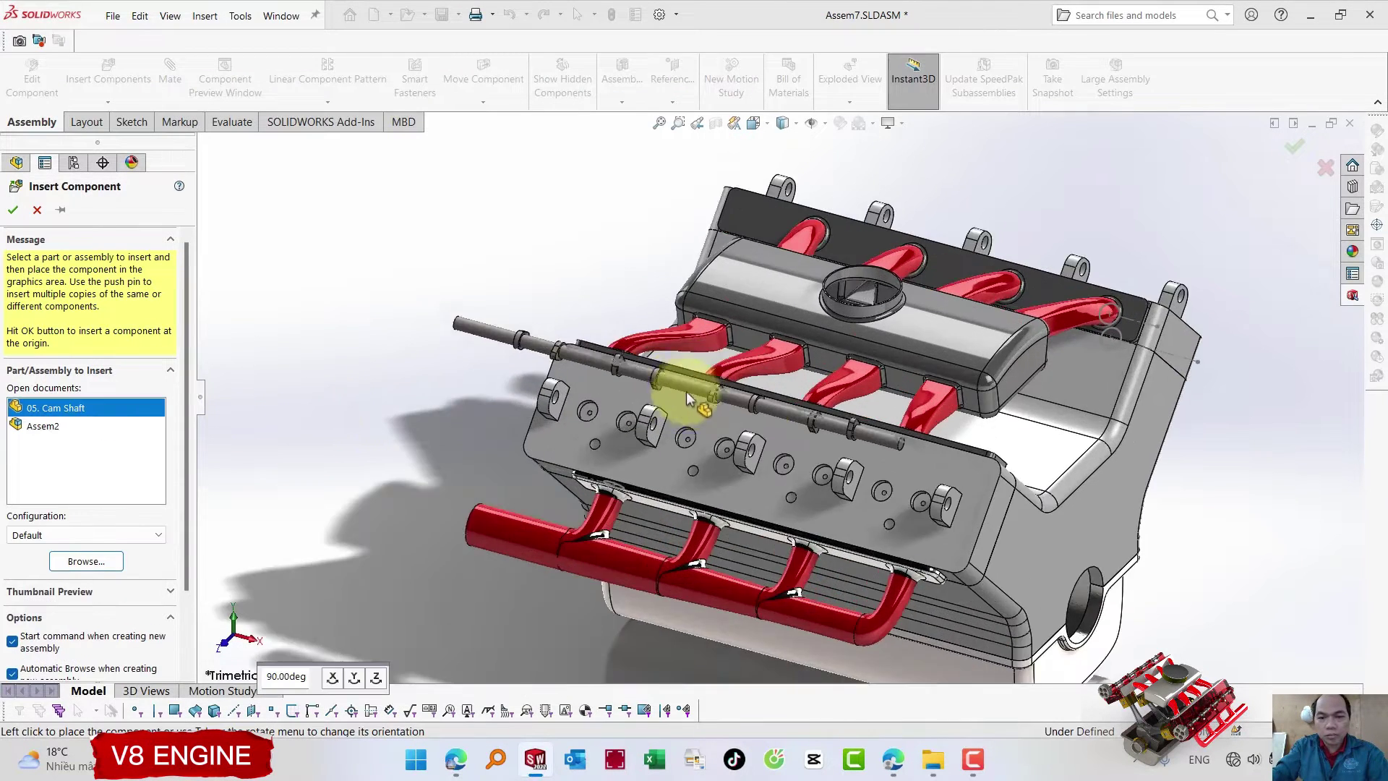
scroll(687, 398, "down", 2)
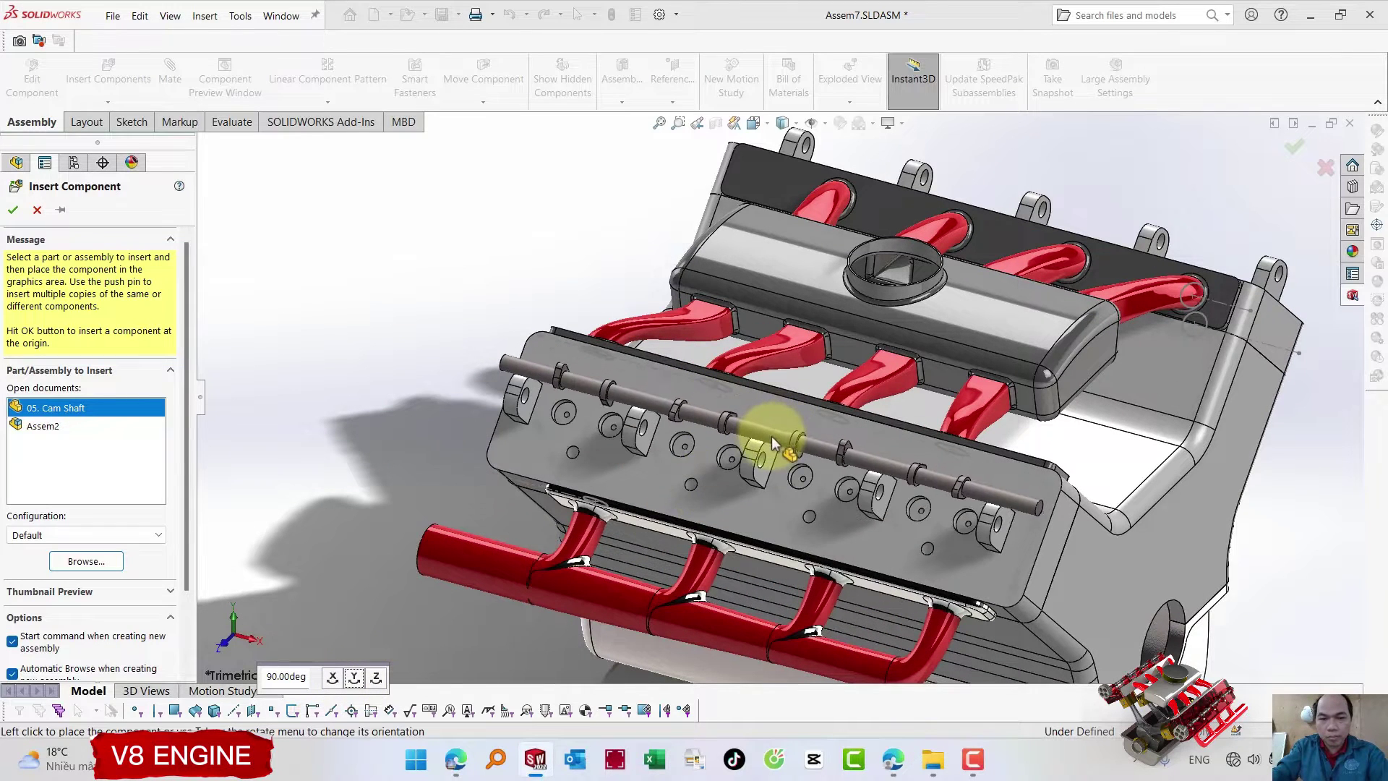
left_click(904, 480)
- Mate the cam shaft's end face concentric with a cylinder head bearing hole, then close Mate
scroll(970, 453, "down", 3)
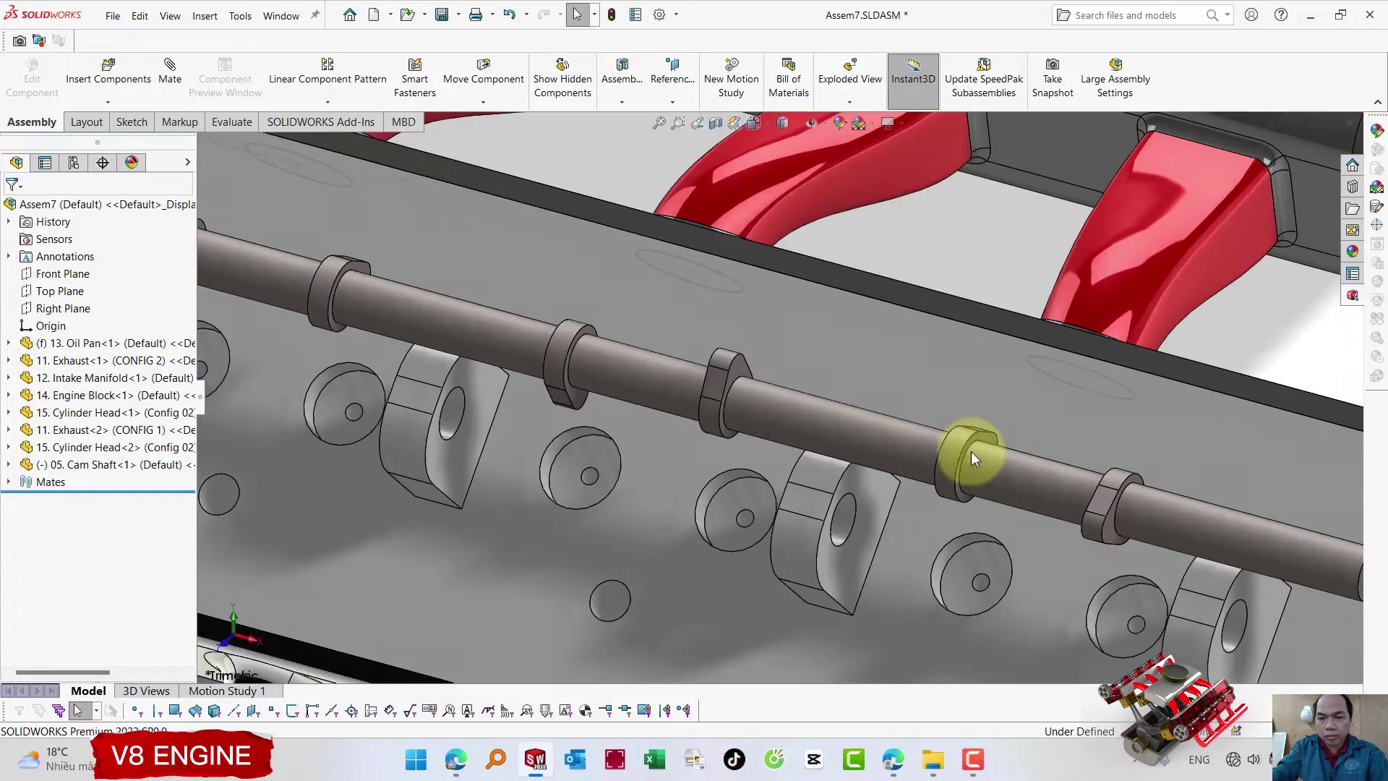
scroll(991, 371, "down", 2)
scroll(991, 371, "up", 3)
middle_click_drag(1013, 392, 1036, 454)
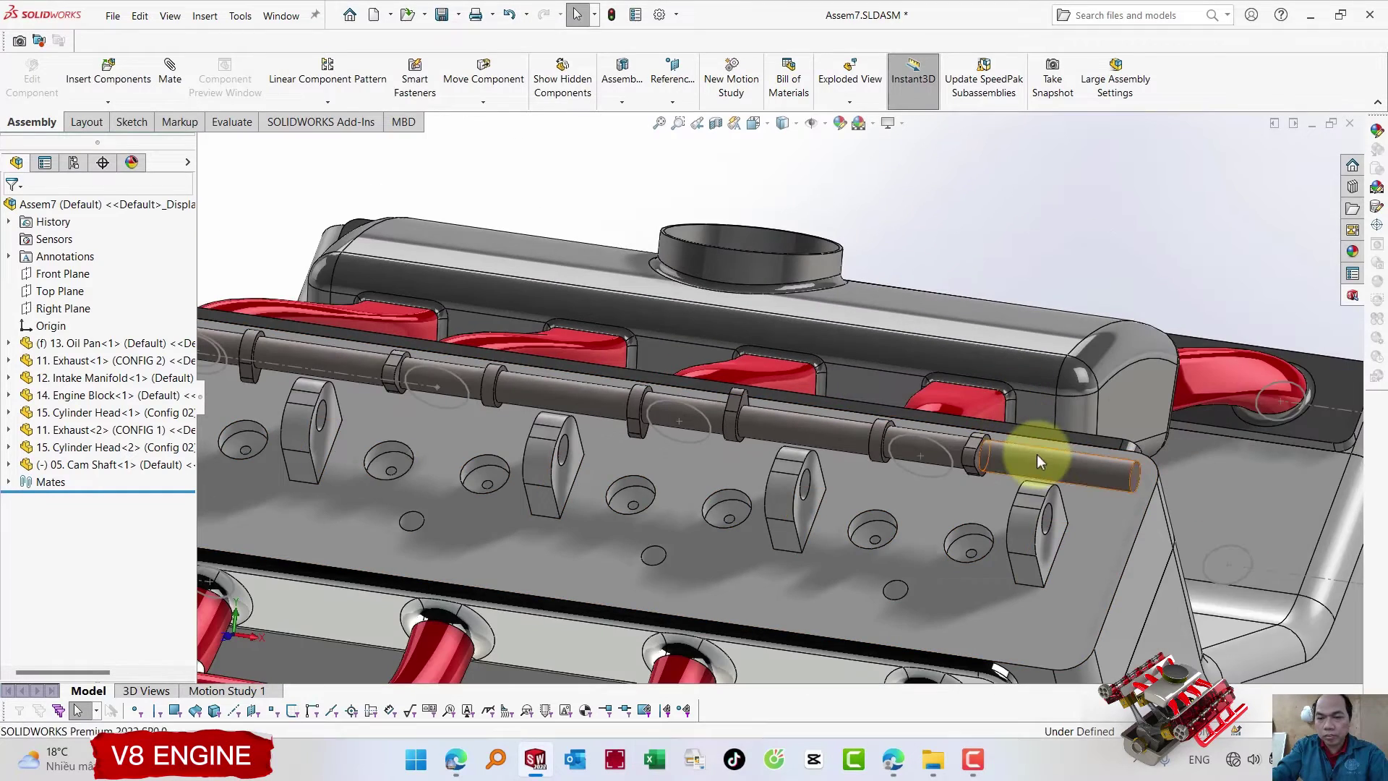
left_click(1089, 466)
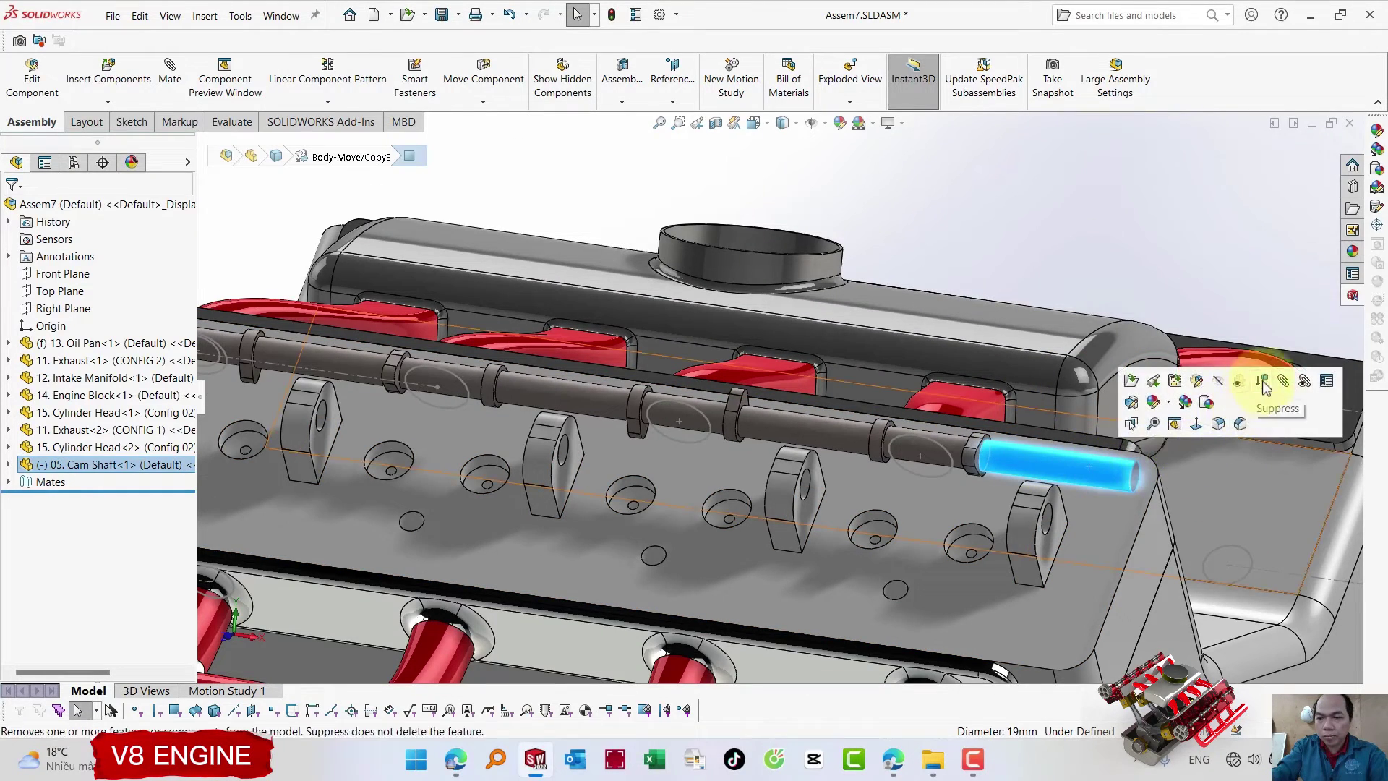
left_click(1048, 520, "ctrl")
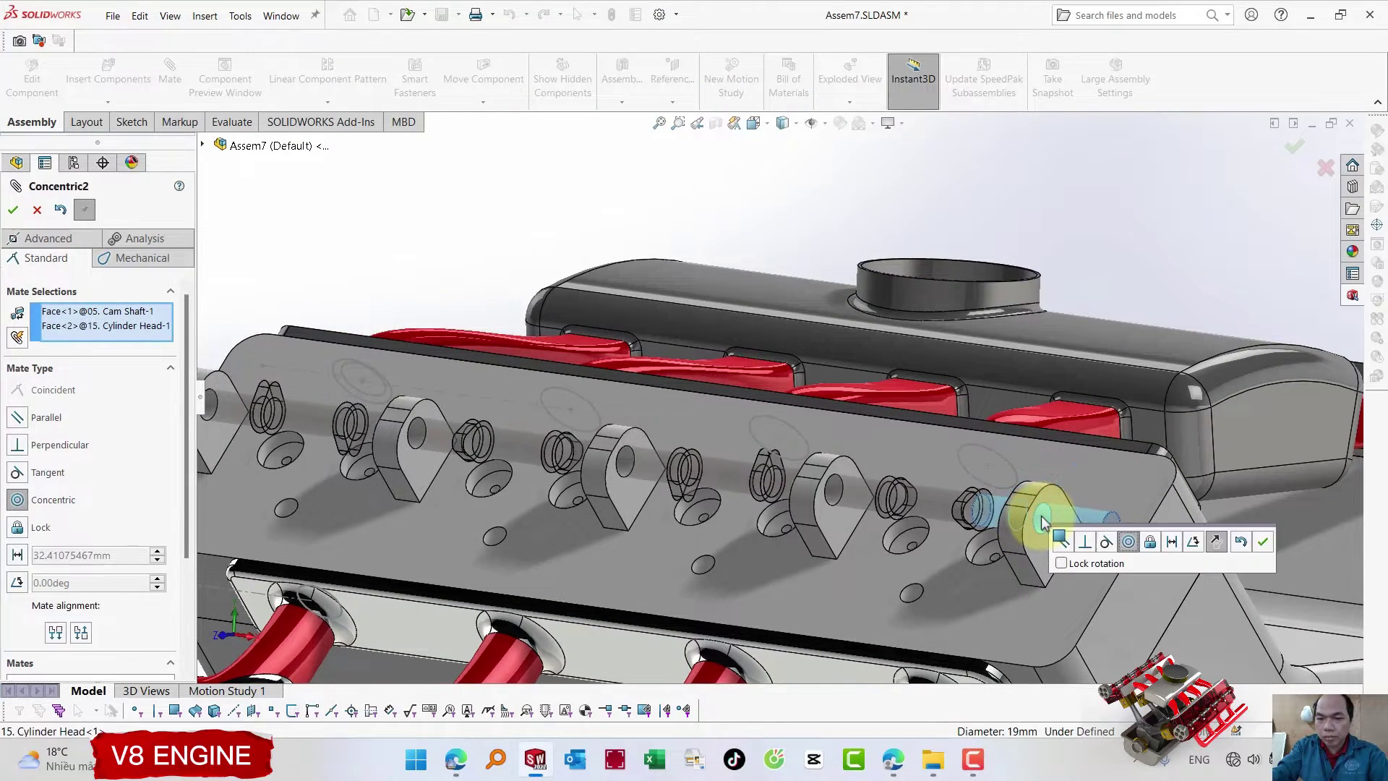
left_click(1058, 531)
mouse_move(760, 501)
middle_mouse_down()
mouse_move(817, 531)
mouse_move(808, 514)
middle_mouse_up()
middle_click_drag(733, 474, 716, 496)
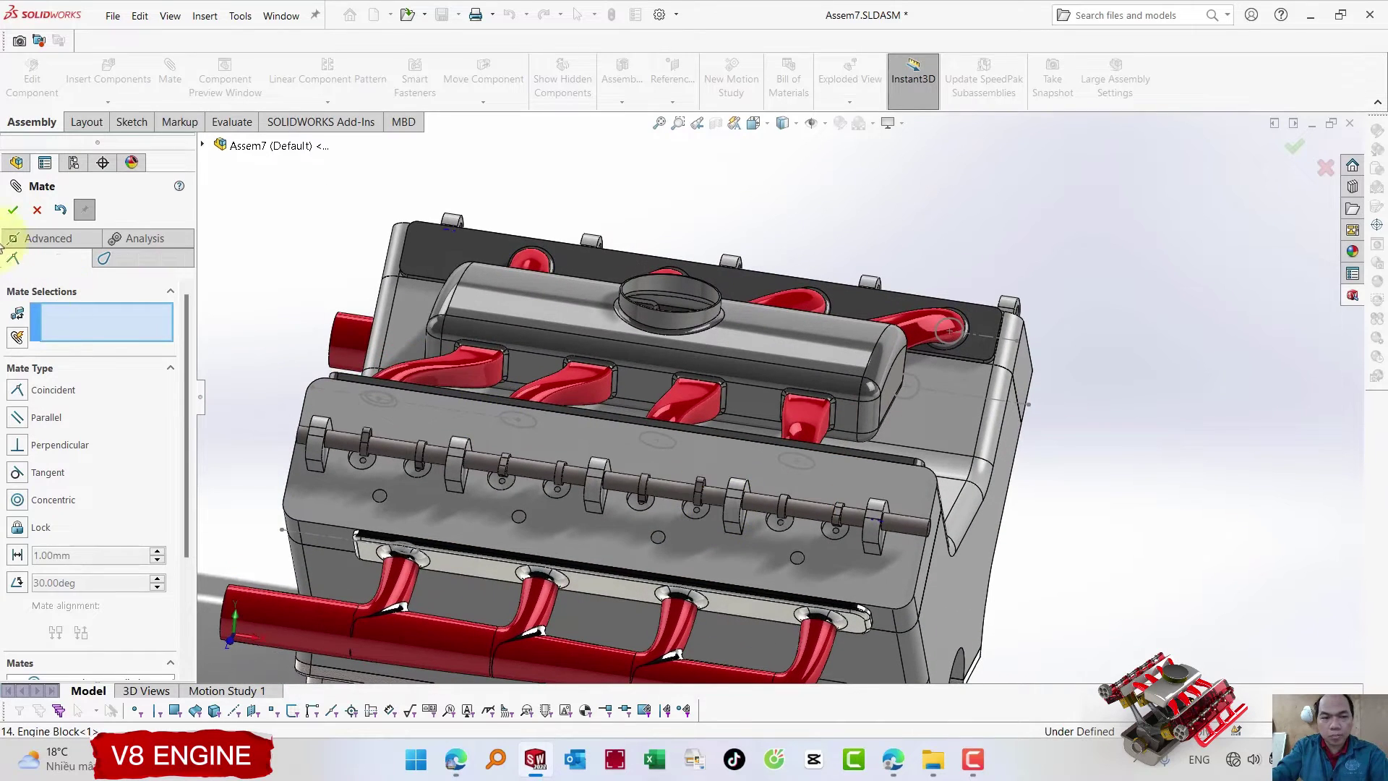
left_click(11, 211)
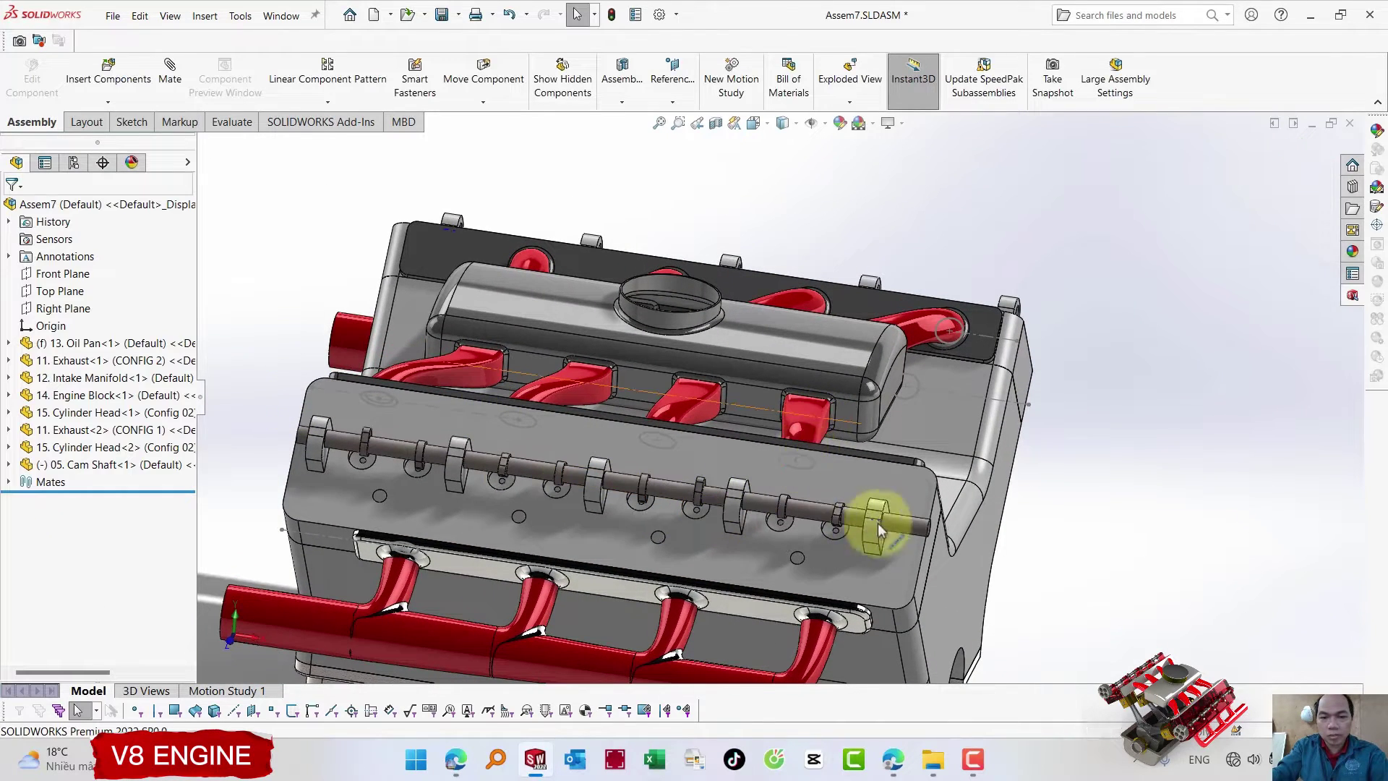
- Ctrl-drag a copy of the cam shaft up toward the other cylinder head
middle_click_drag(879, 532, 865, 579)
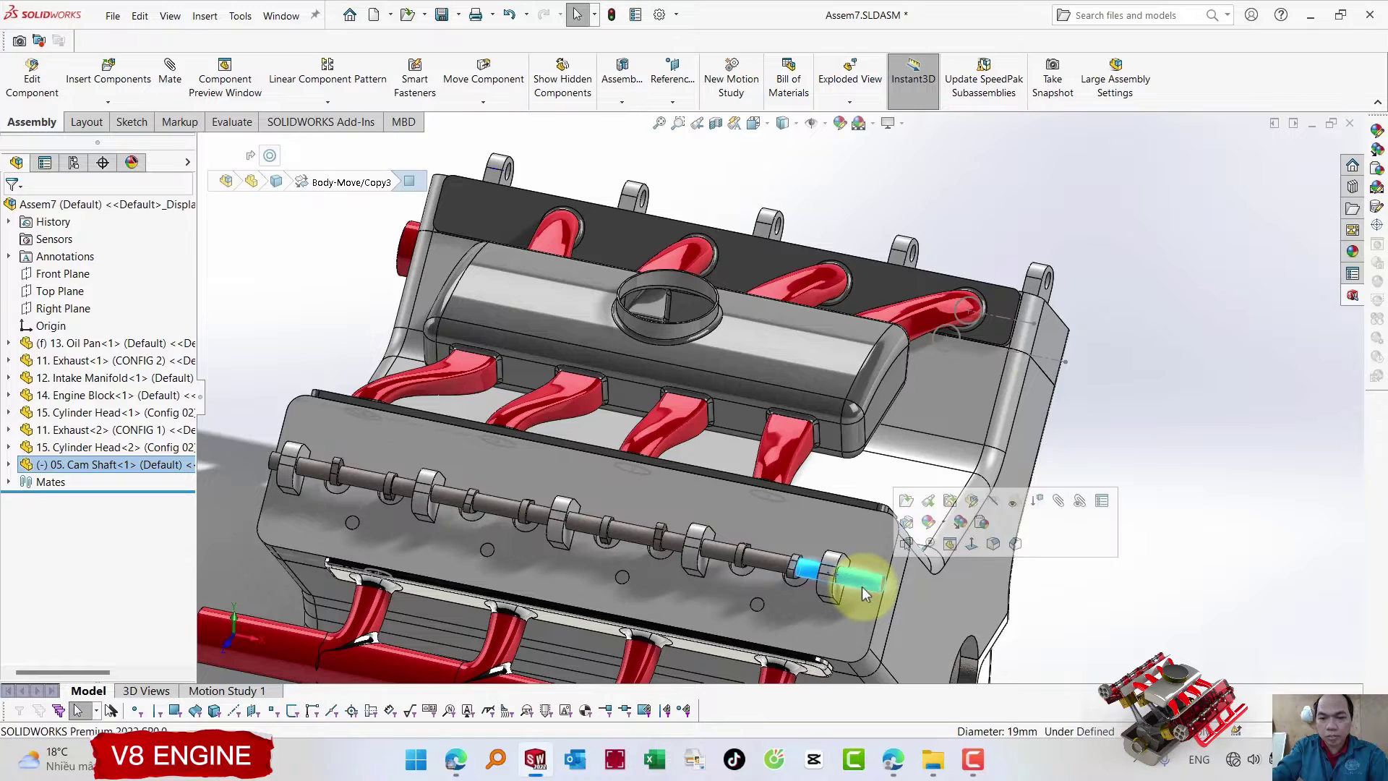
mouse_move(864, 584)
left_mouse_down("ctrl")
mouse_move(896, 217)
mouse_move(1050, 256)
left_mouse_up("ctrl")
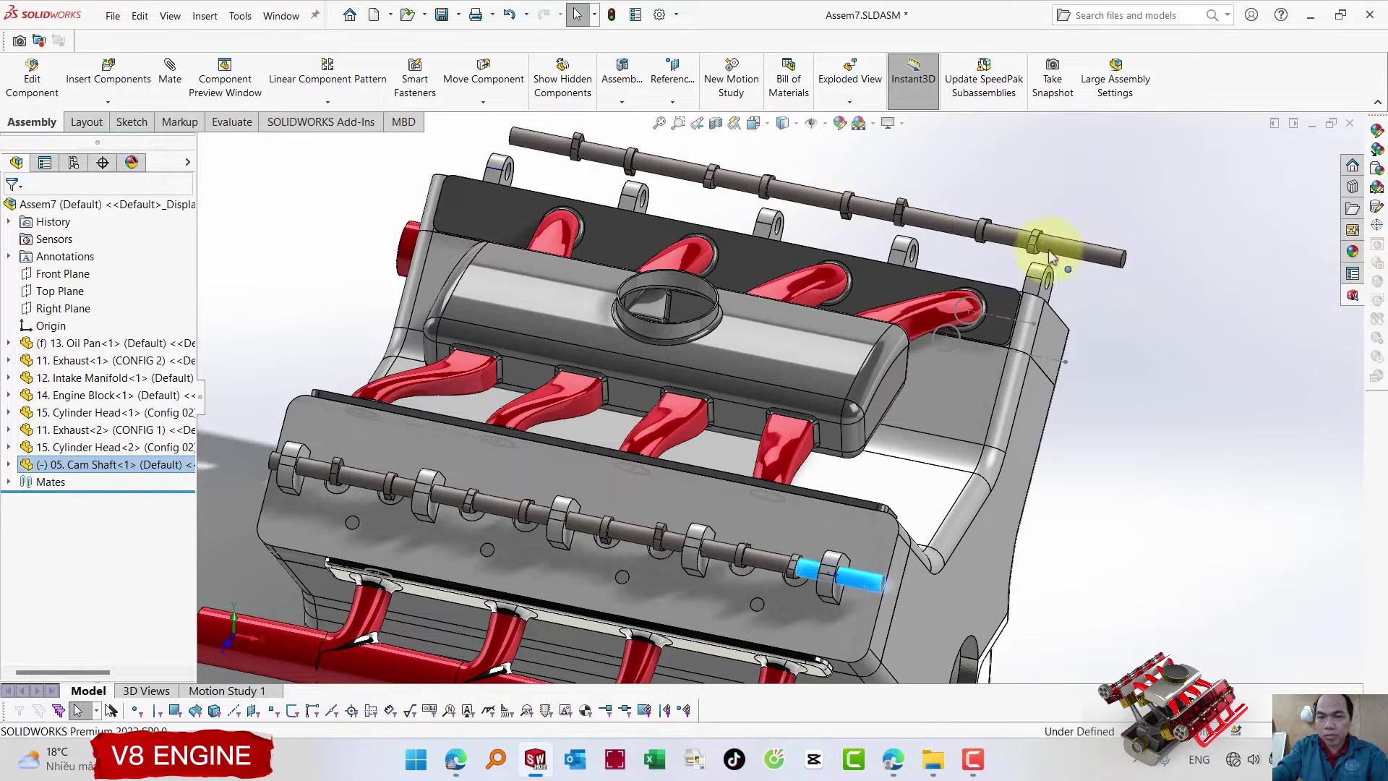
scroll(1076, 248, "down", 3)
- Mate Cam Shaft<2>'s end face concentric with the other head's bracket hole
left_click(1055, 246)
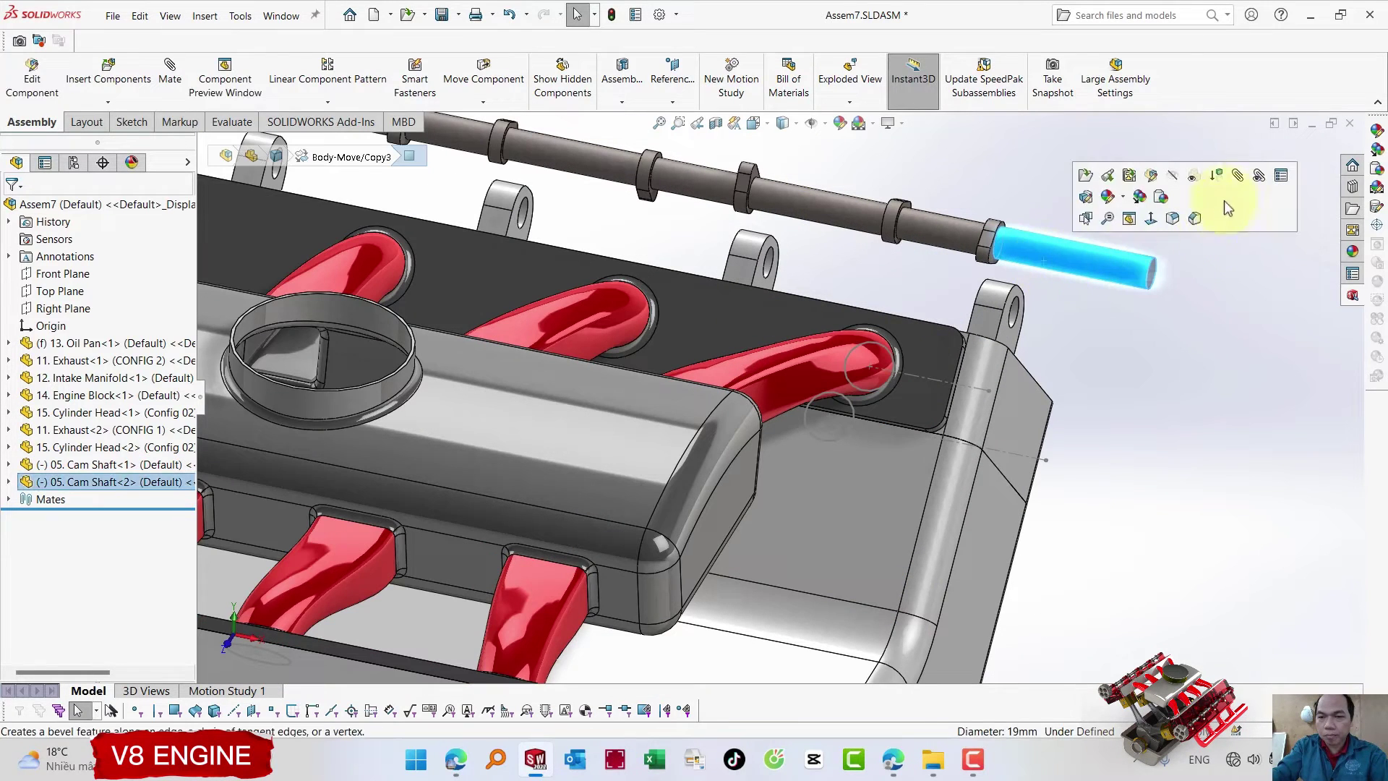
key("m")
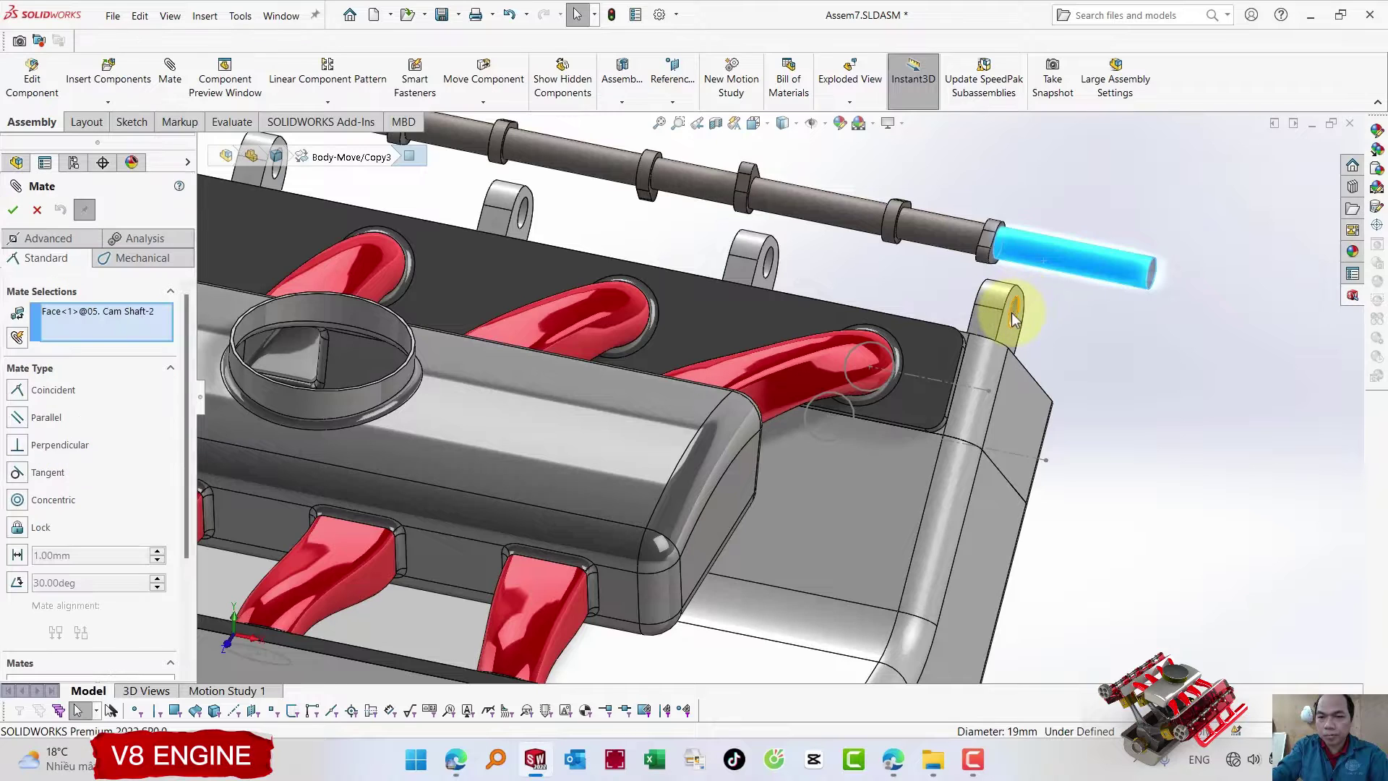
scroll(1020, 322, "down", 2)
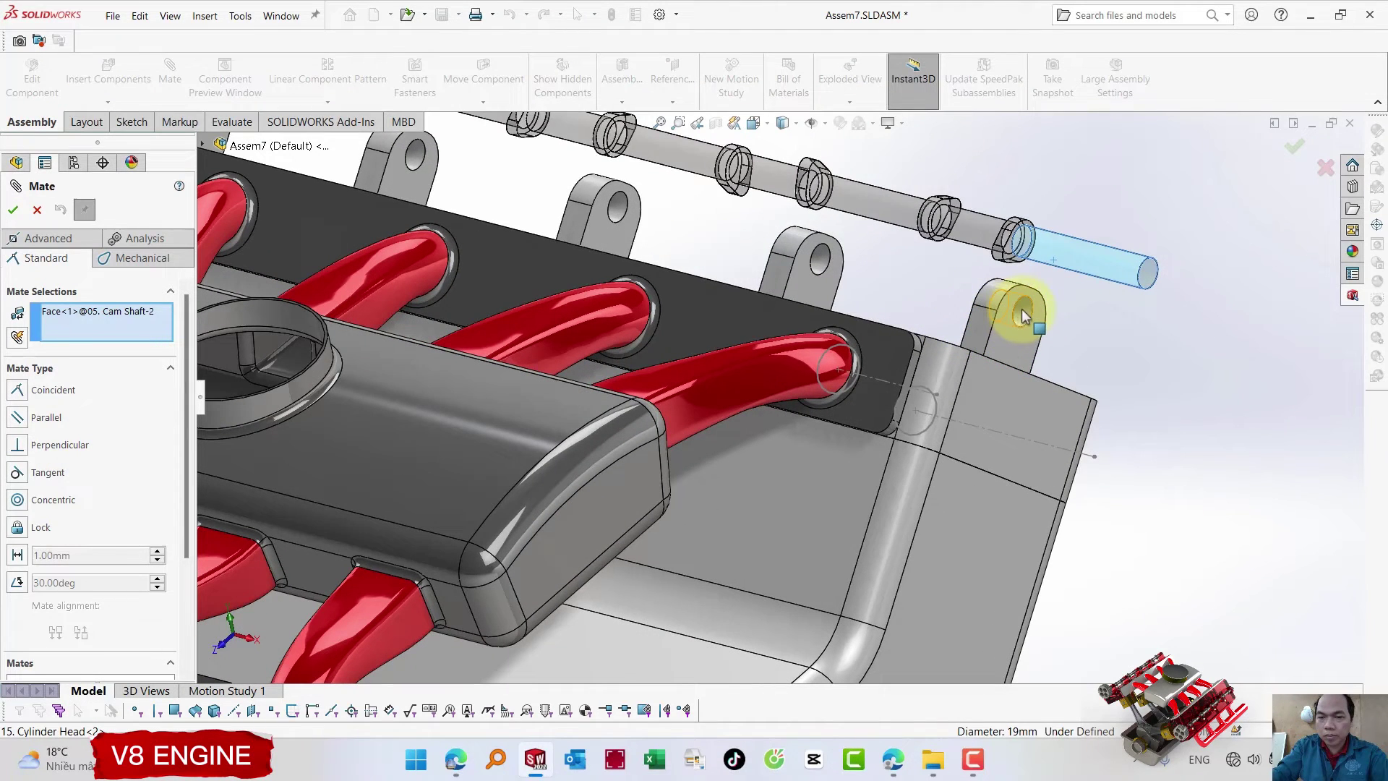
left_click(1022, 316)
key("Return")
scroll(1022, 316, "up", 2)
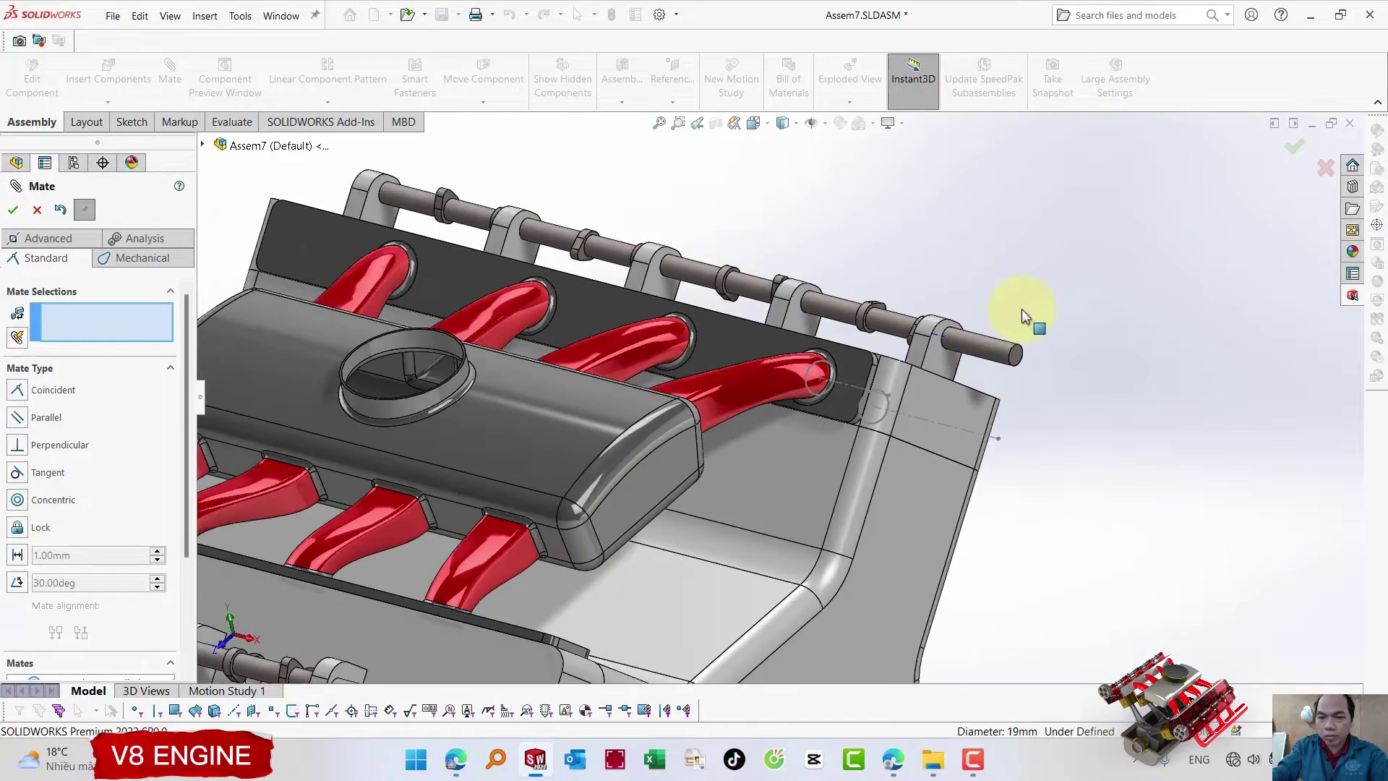
scroll(744, 480, "up", 2)
- Orbit back around the first cam shaft and switch to the advanced mate types
middle_click_drag(744, 480, 583, 573)
scroll(651, 487, "down", 2)
scroll(705, 477, "down", 1)
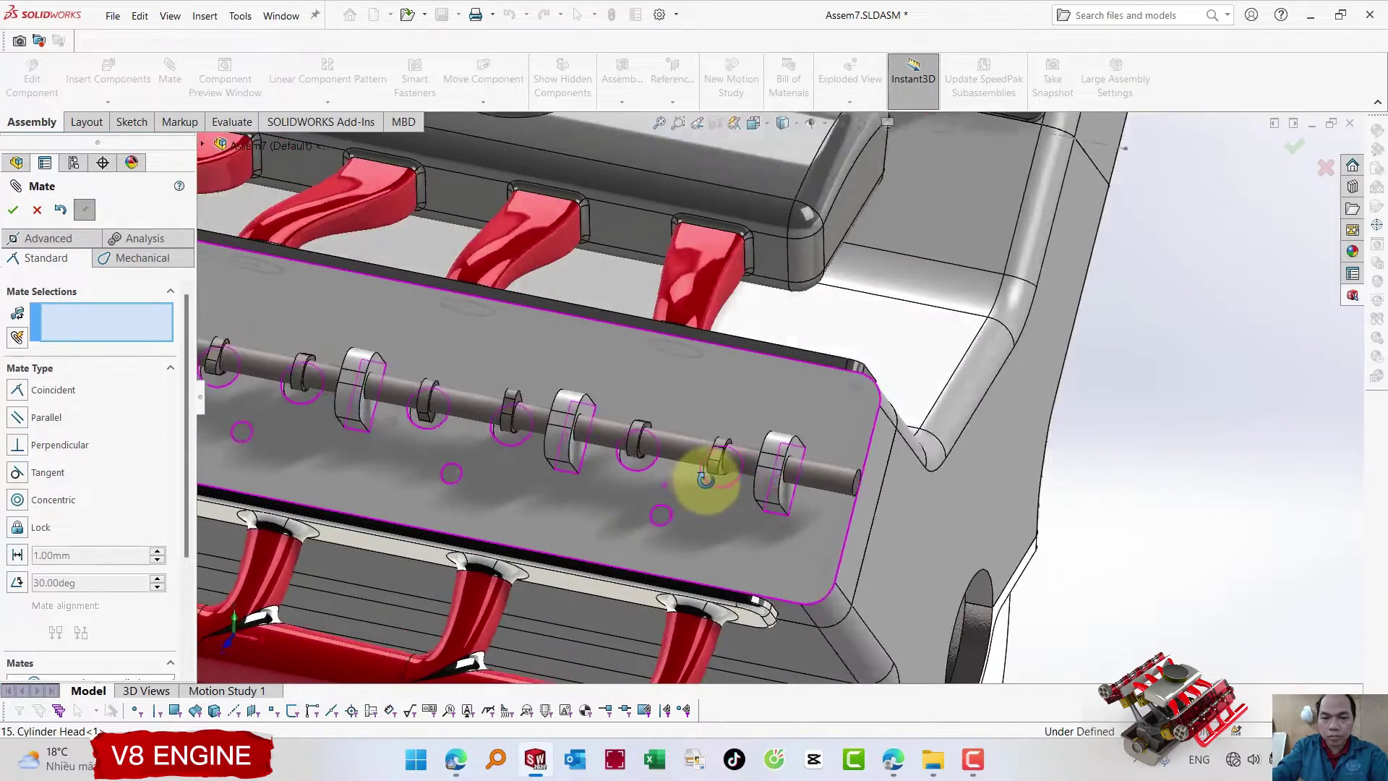
middle_click_drag(705, 478, 709, 481)
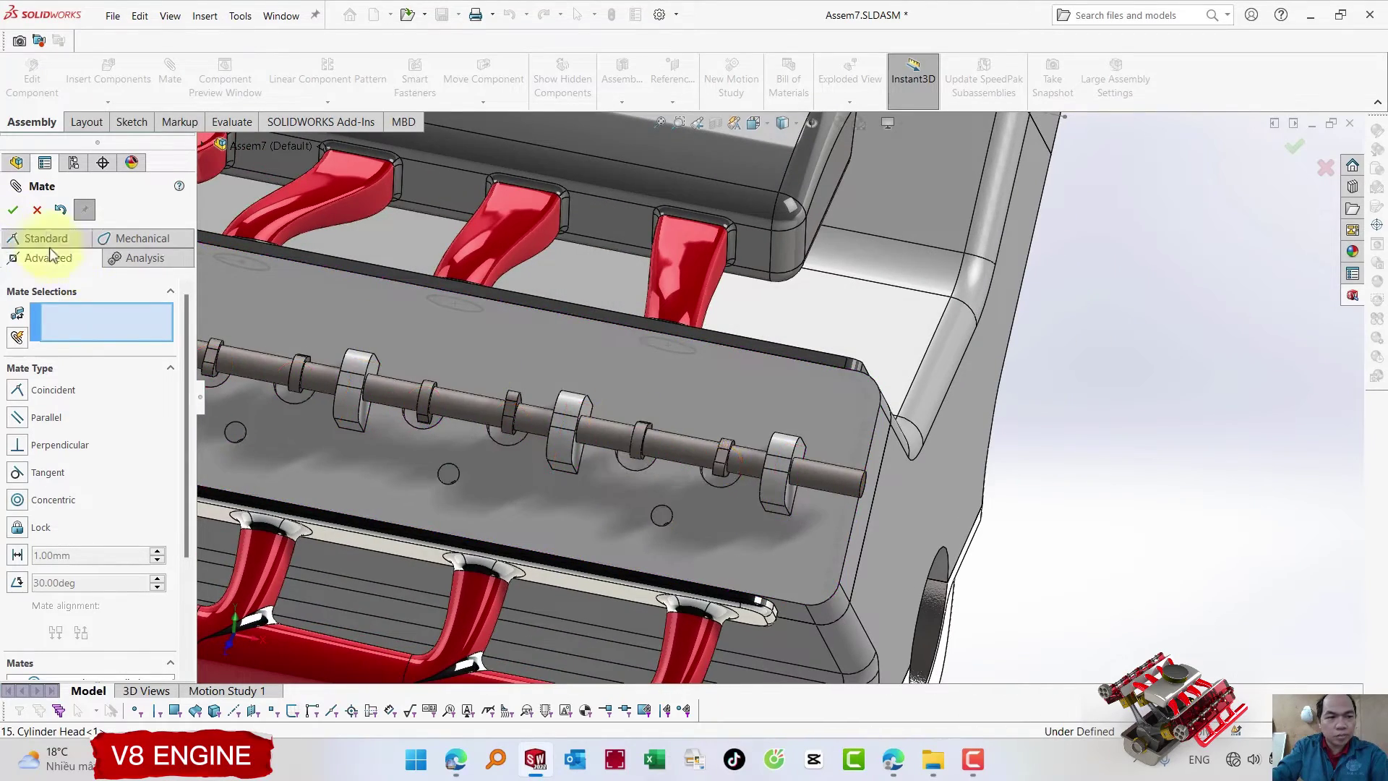
left_click(50, 254)
- Width-mate the first cam shaft's collar faces centred between its two cam cap faces
left_click(17, 445)
scroll(651, 430, "down", 2)
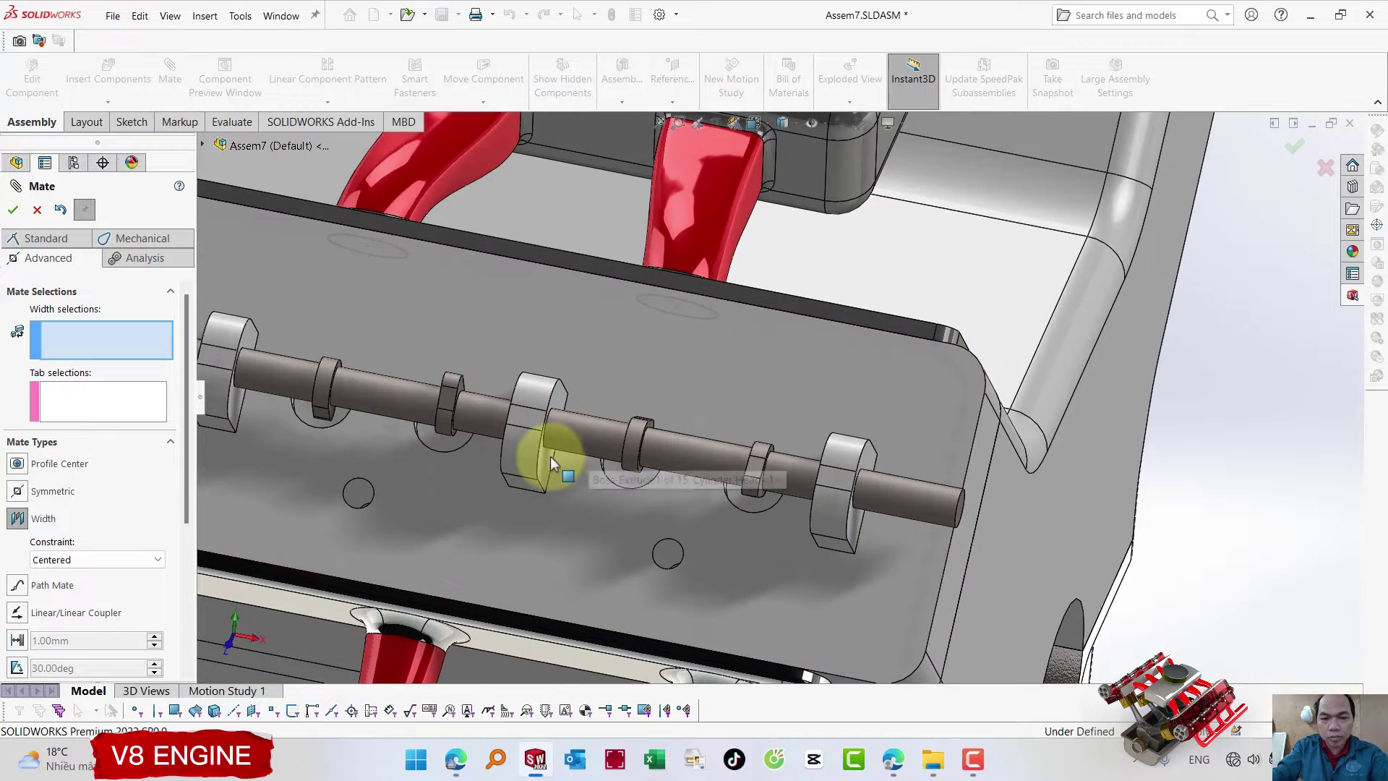
left_click(550, 469)
middle_click_drag(759, 443, 825, 517)
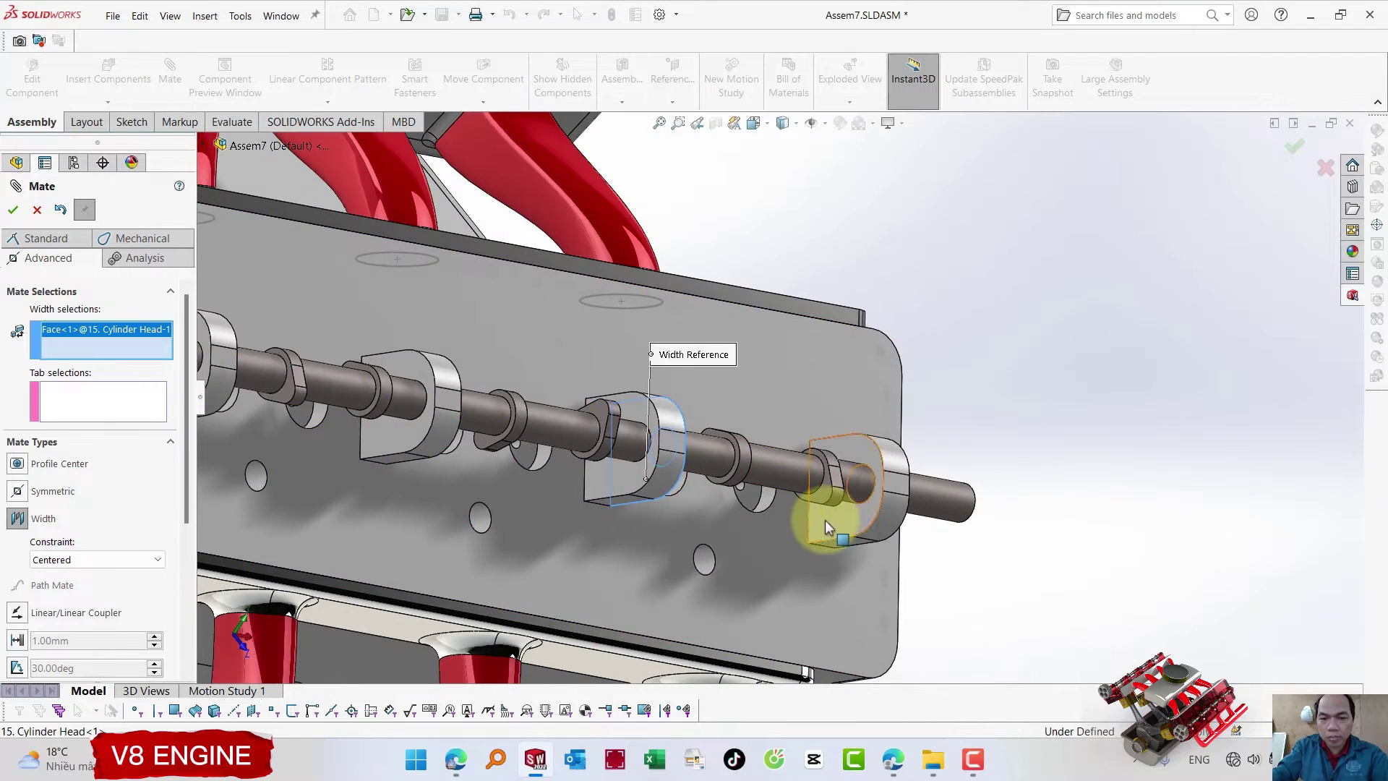
left_click(826, 515)
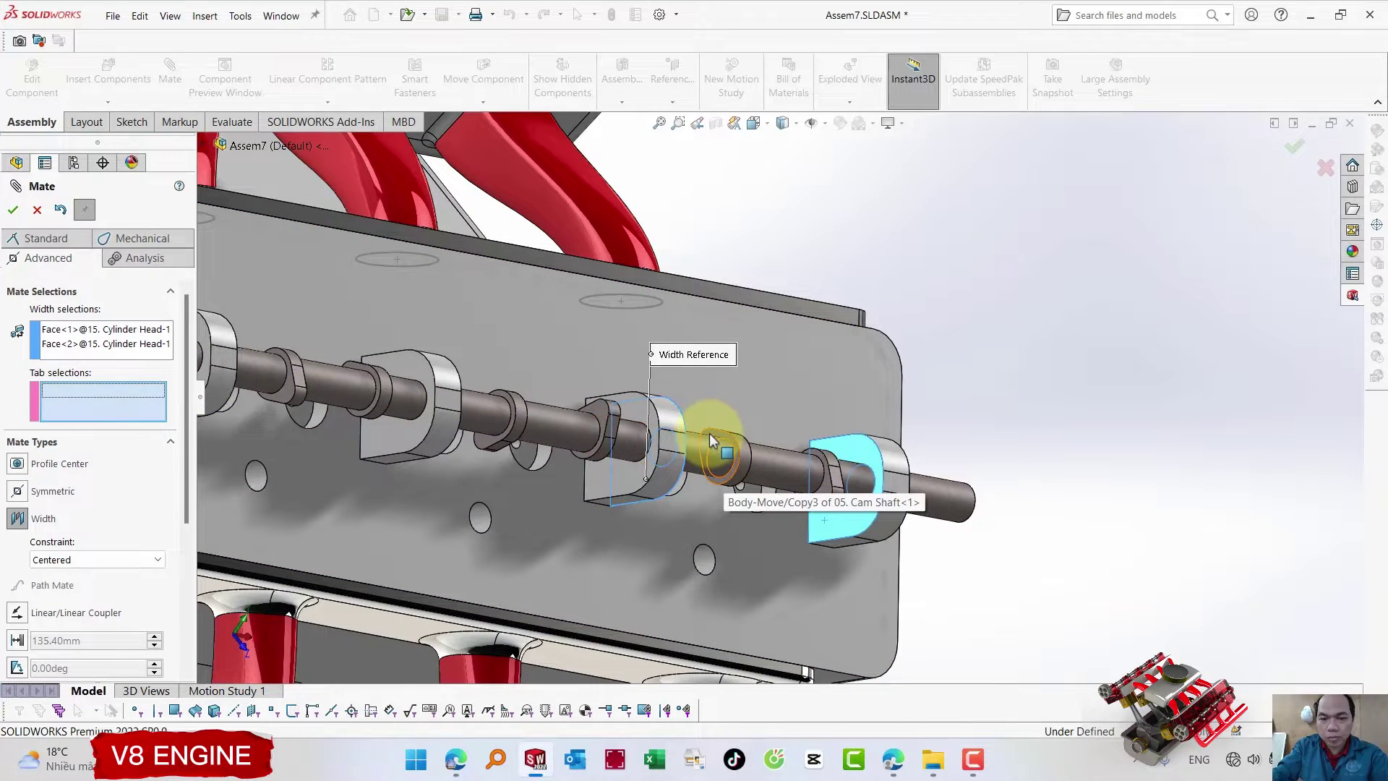
left_click(710, 439)
middle_click_drag(801, 443, 695, 453)
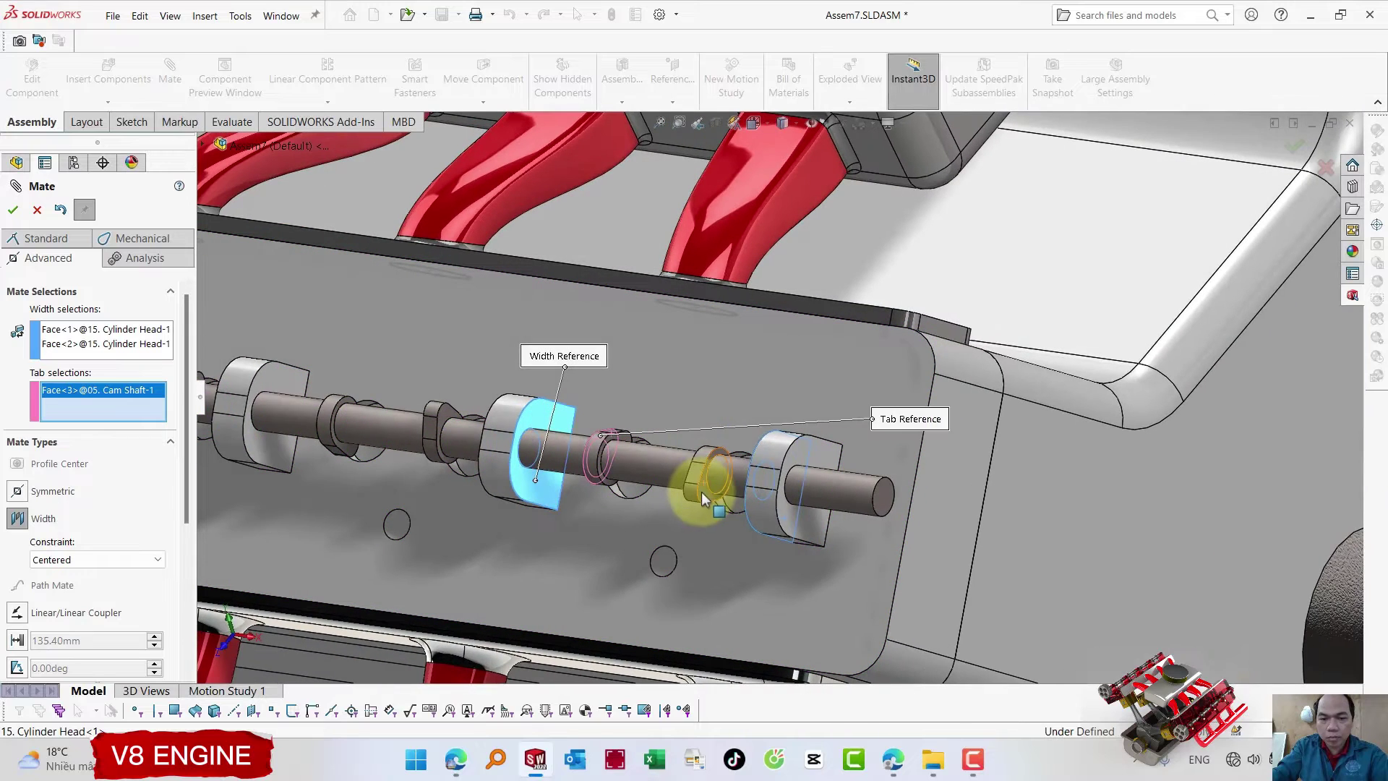
left_click(702, 497)
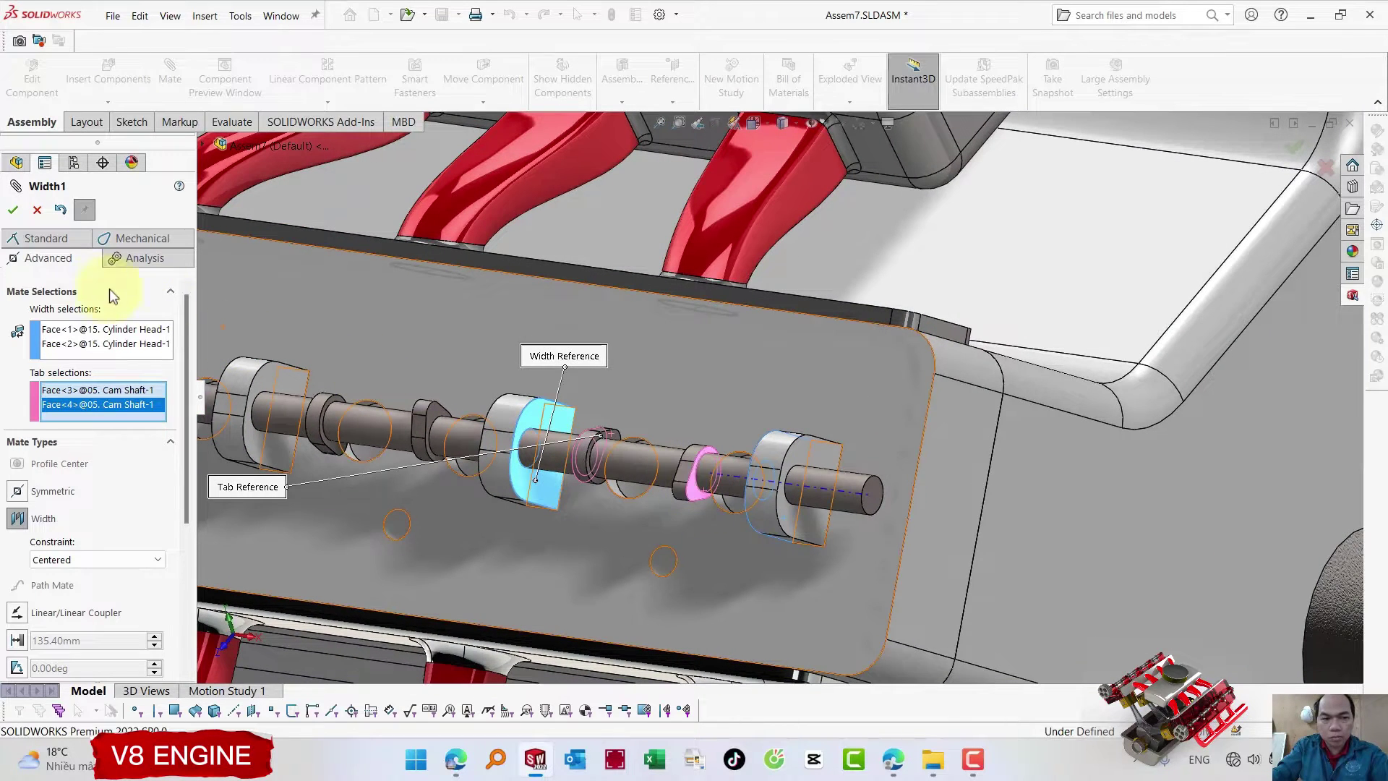
left_click(13, 210)
- Width-mate the second cam shaft between Cylinder Head<2>'s bearing faces and close Mate
left_click(22, 436)
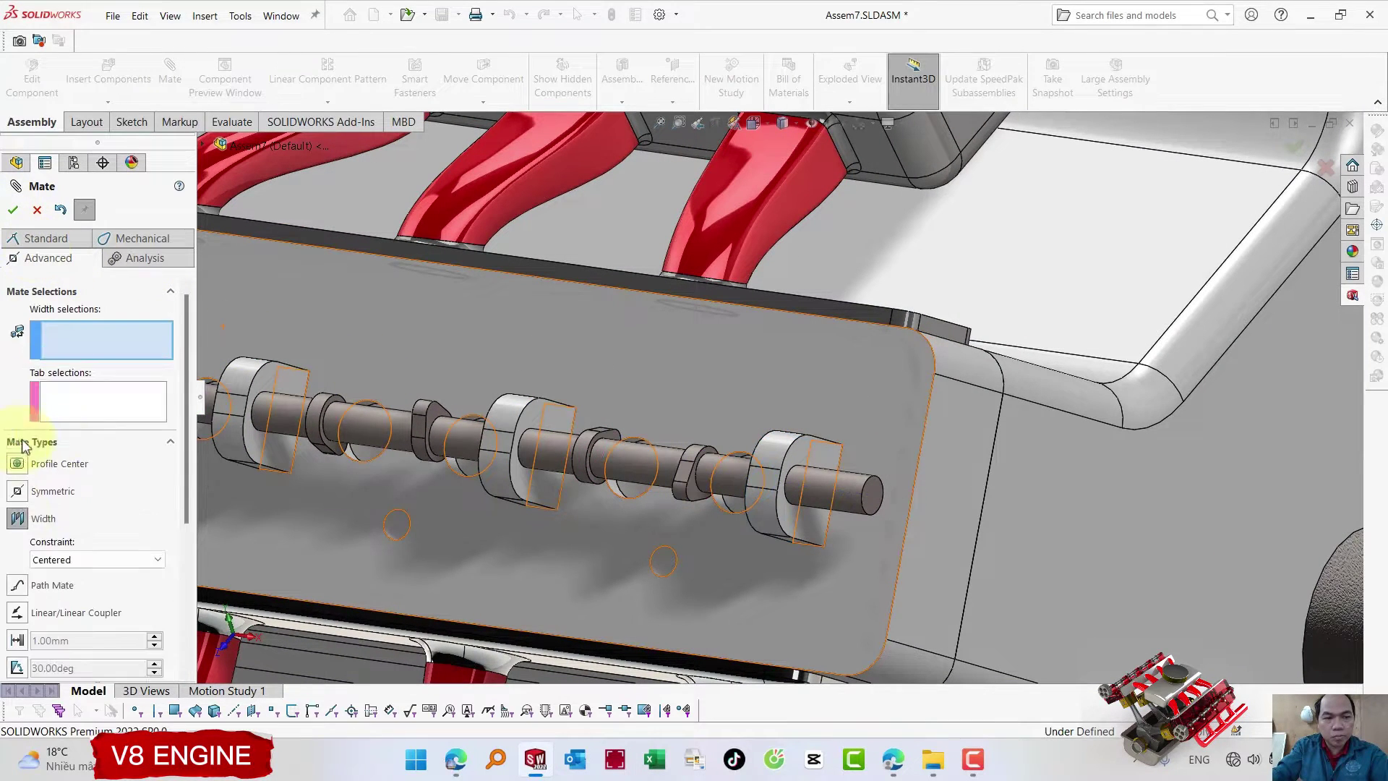
scroll(976, 372, "up", 2)
scroll(976, 365, "up", 3)
scroll(910, 221, "down", 1)
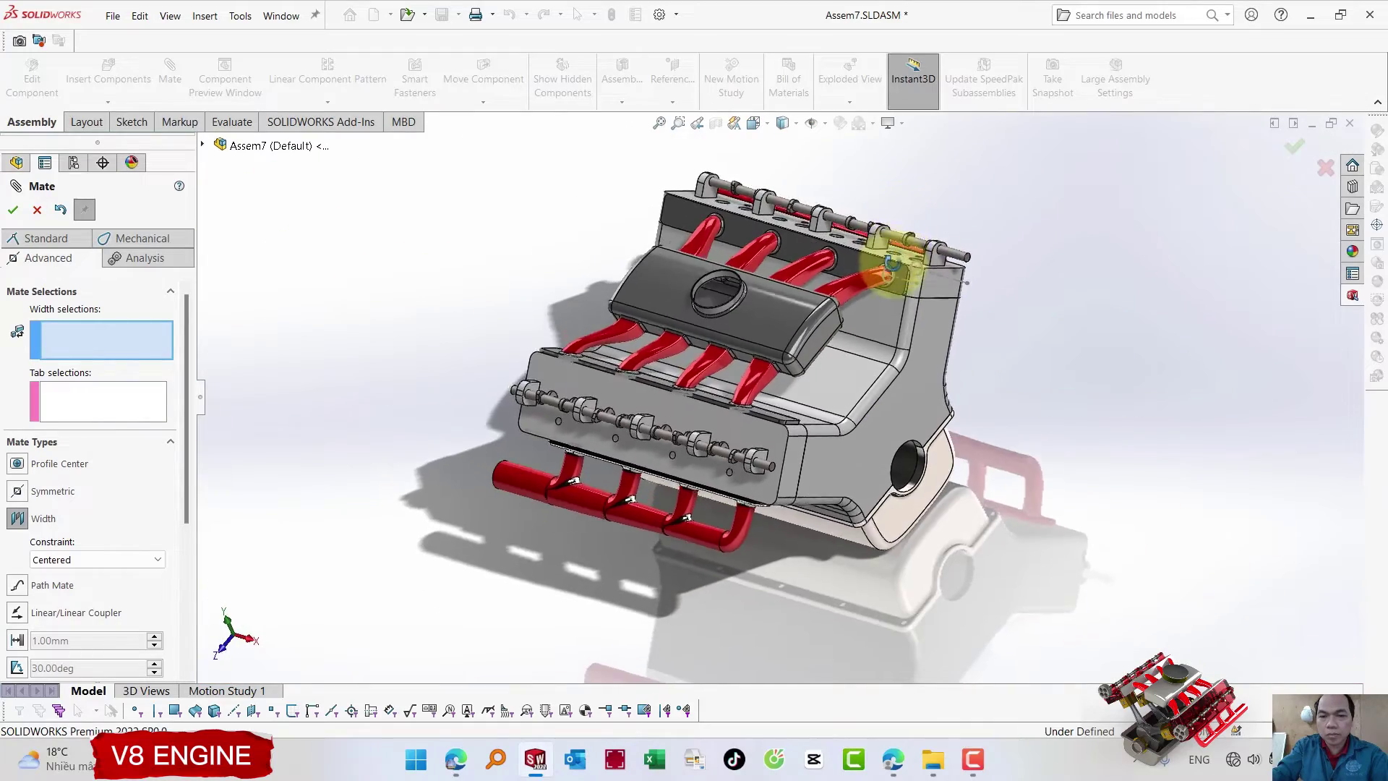
scroll(896, 246, "down", 3)
scroll(878, 286, "down", 3)
left_click(774, 318)
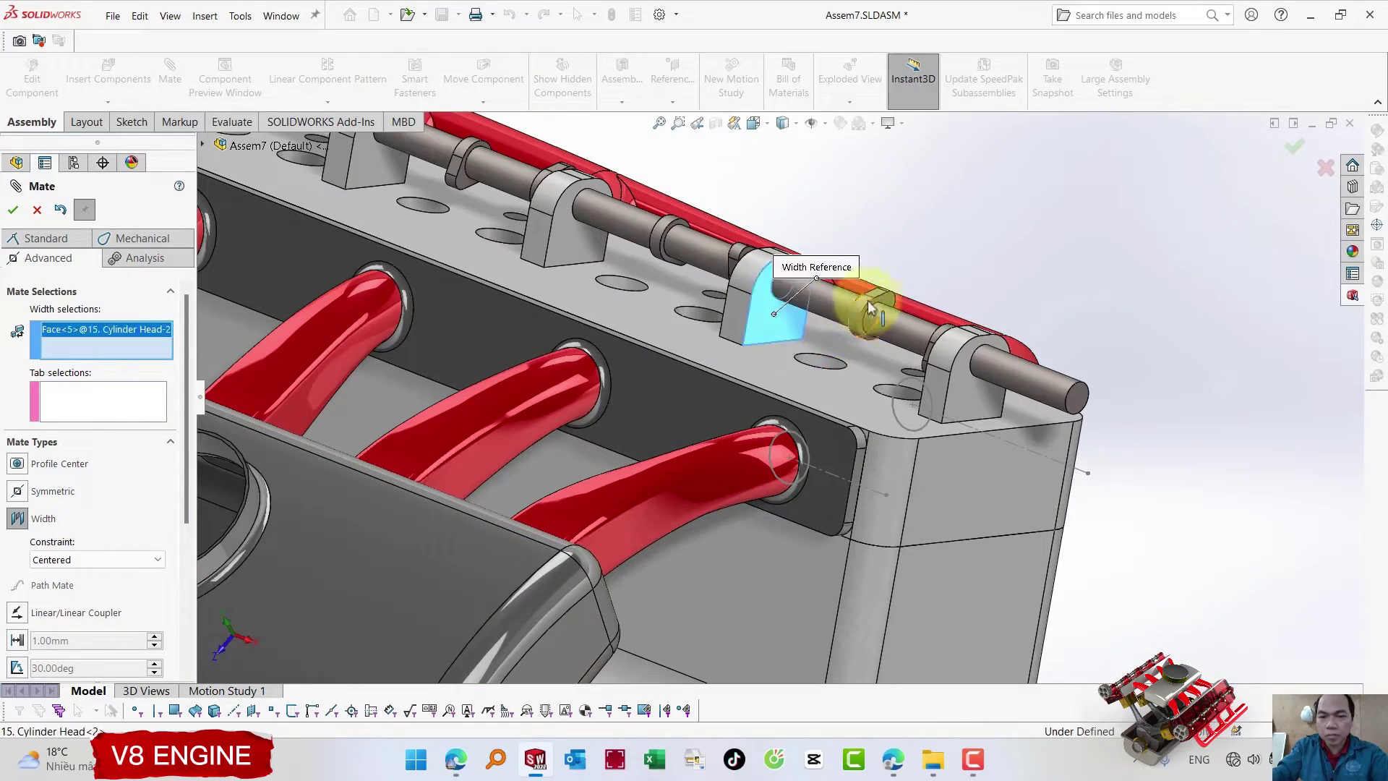
mouse_move(773, 318)
middle_mouse_down()
mouse_move(935, 389)
mouse_move(831, 318)
mouse_move(852, 305)
middle_mouse_up()
left_click(934, 389)
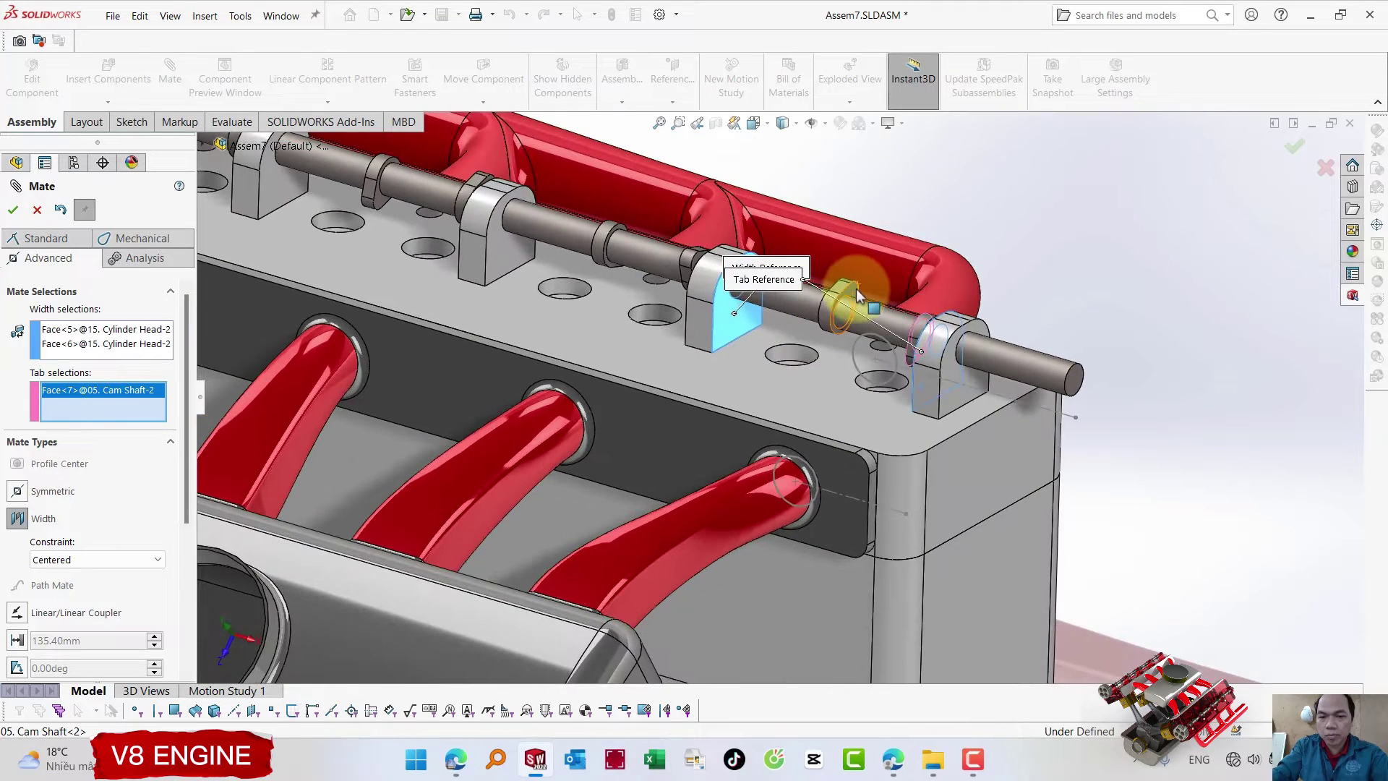
left_click(857, 295)
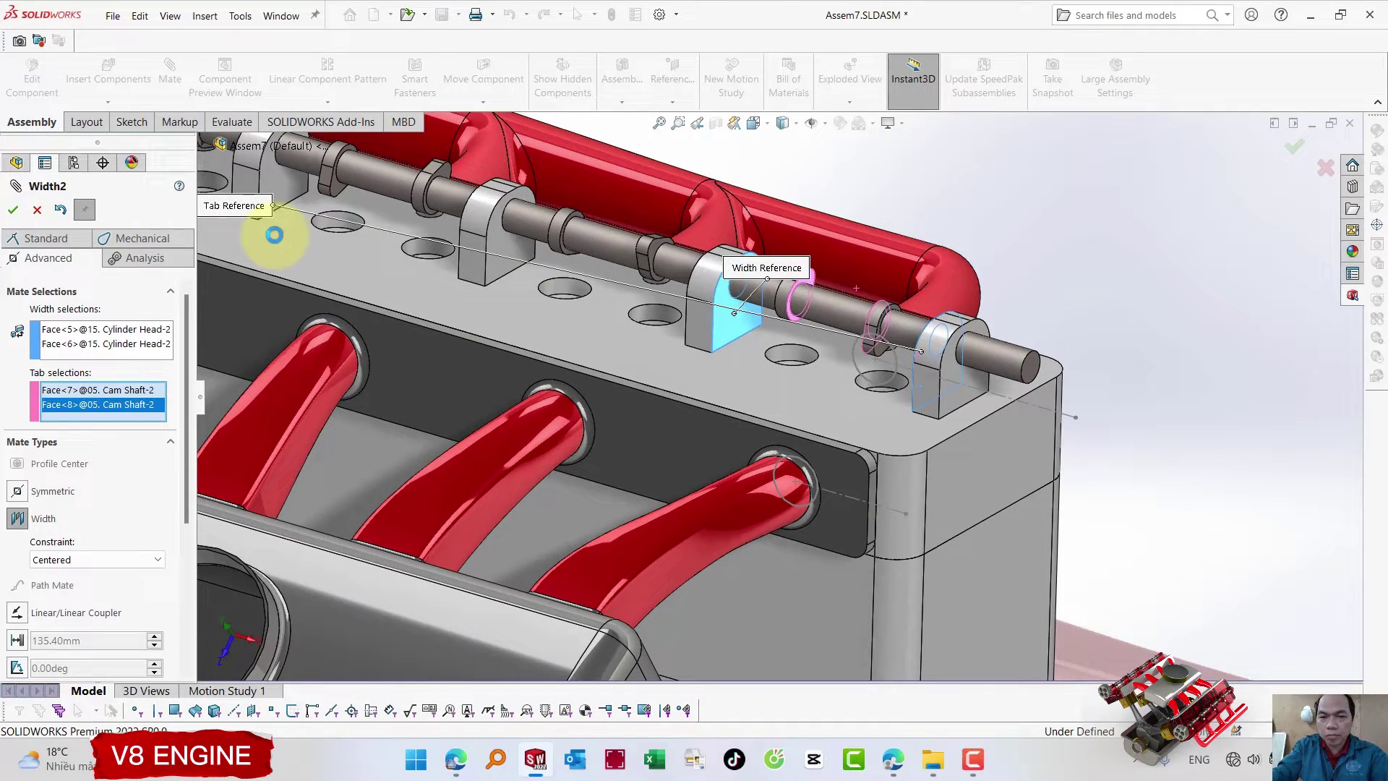
left_click(13, 210)
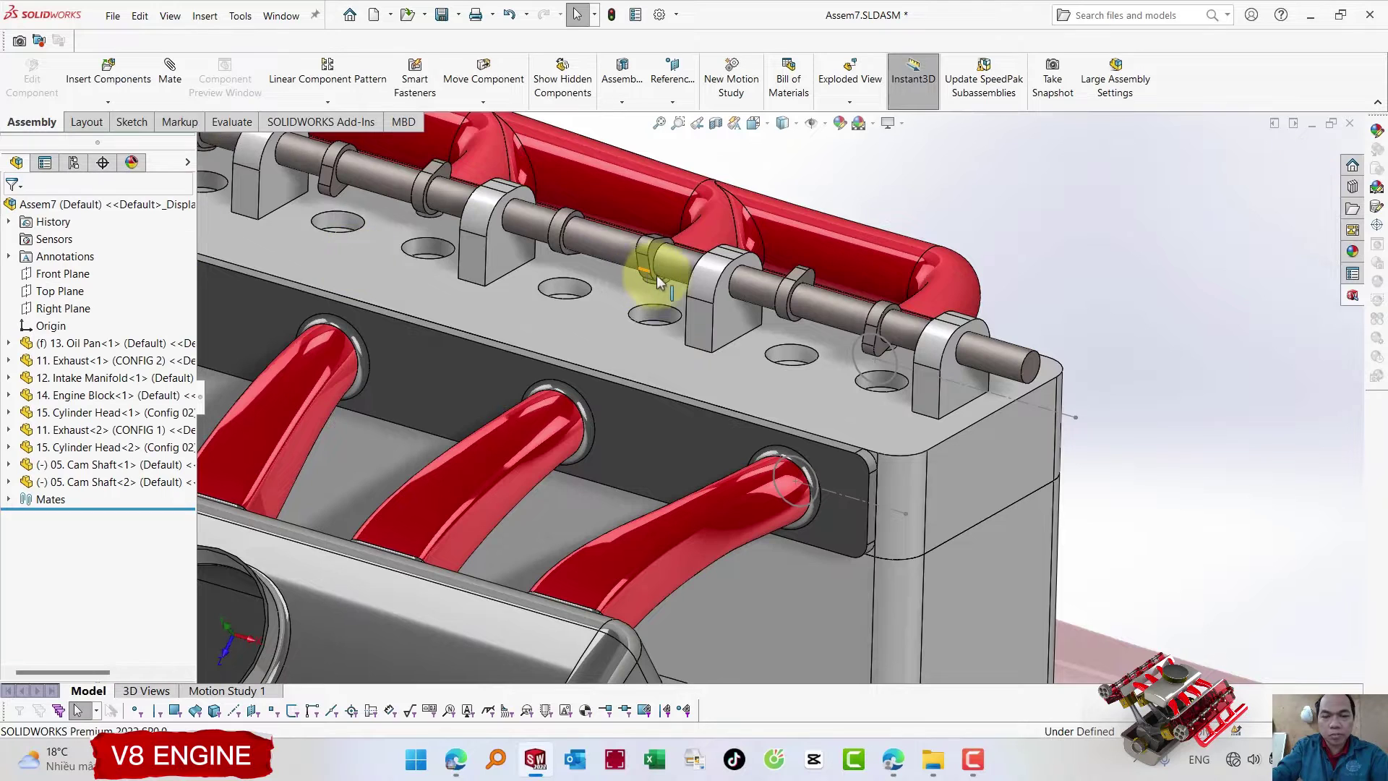
- Insert 10. Spark Plug.SLDPRT and place it beside the cylinder head
scroll(729, 292, "up", 5)
right_click_drag(998, 242, 1017, 209)
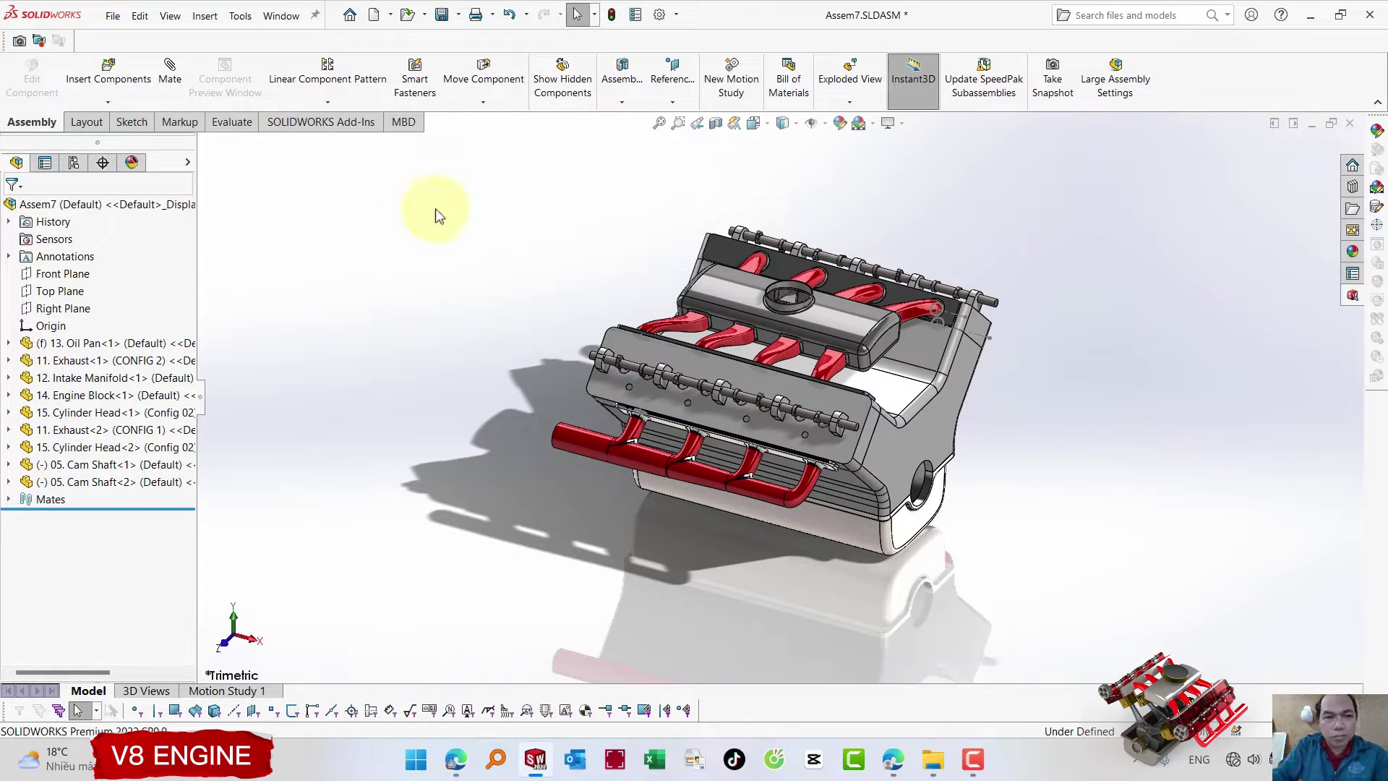
left_click(109, 66)
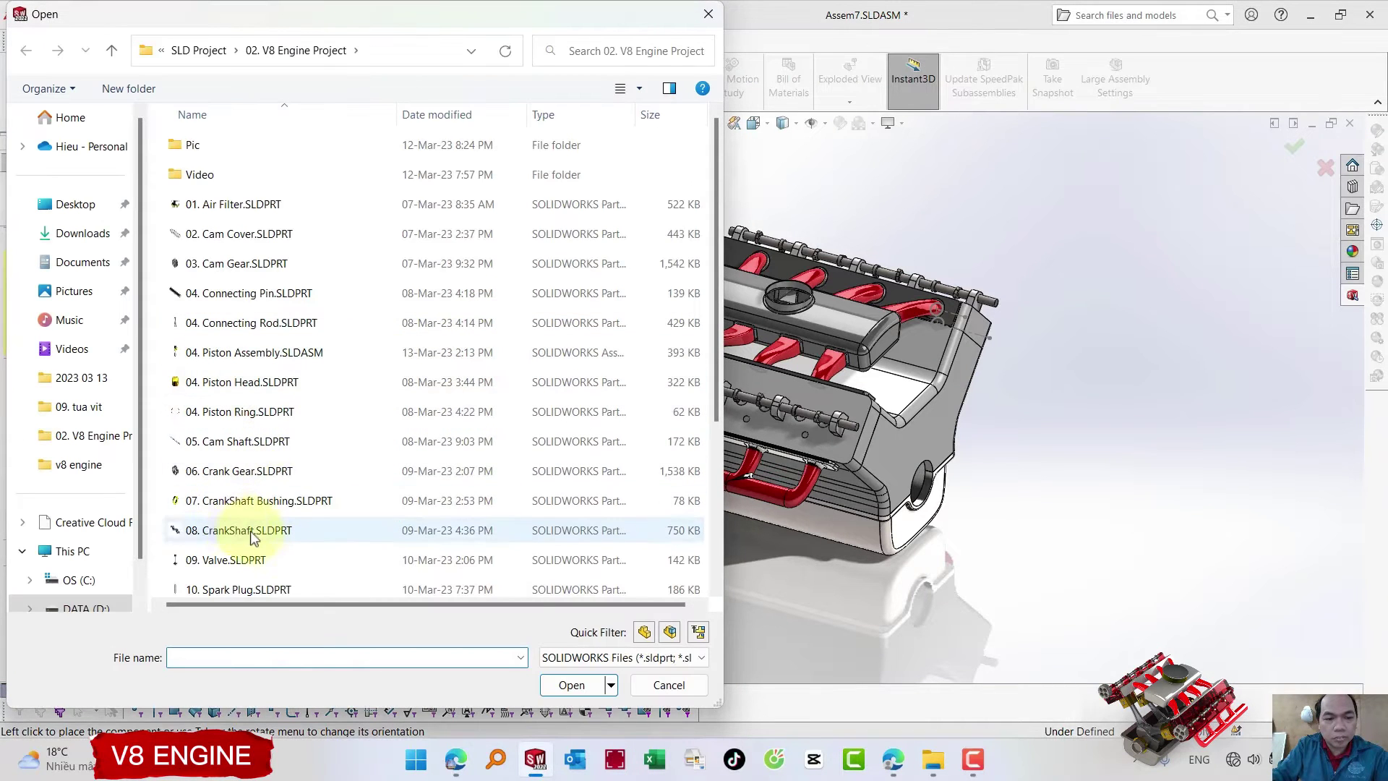
left_click(236, 530)
left_click(553, 684)
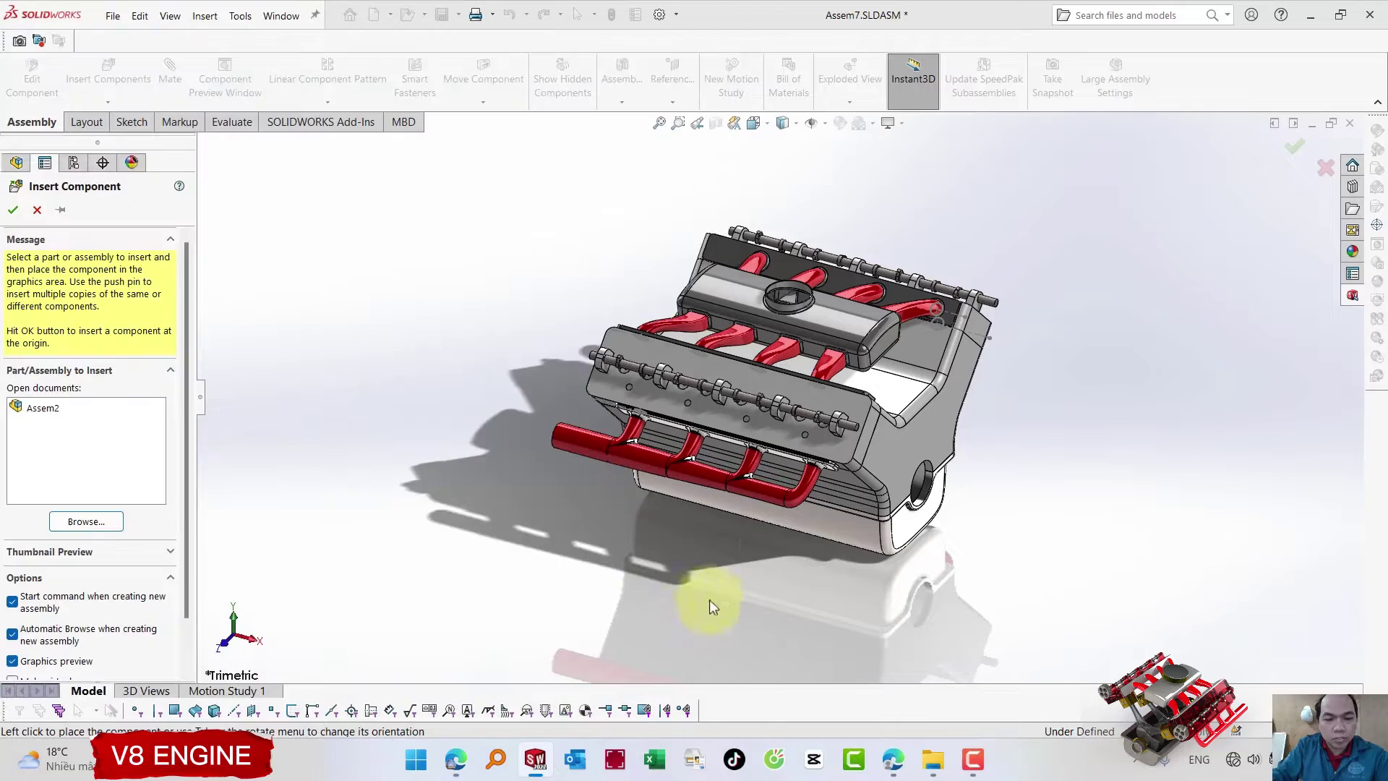
scroll(778, 534, "down", 3)
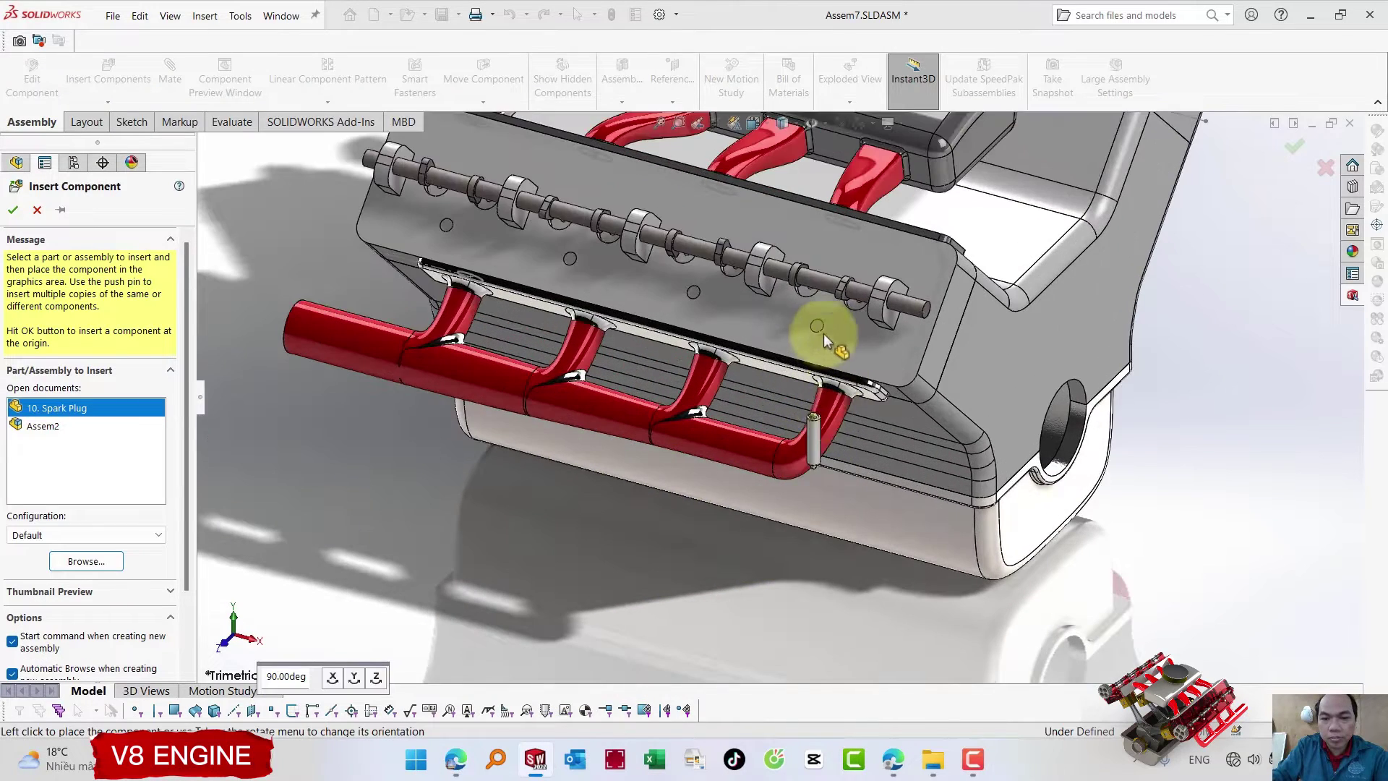
left_click(819, 333)
scroll(819, 327, "down", 3)
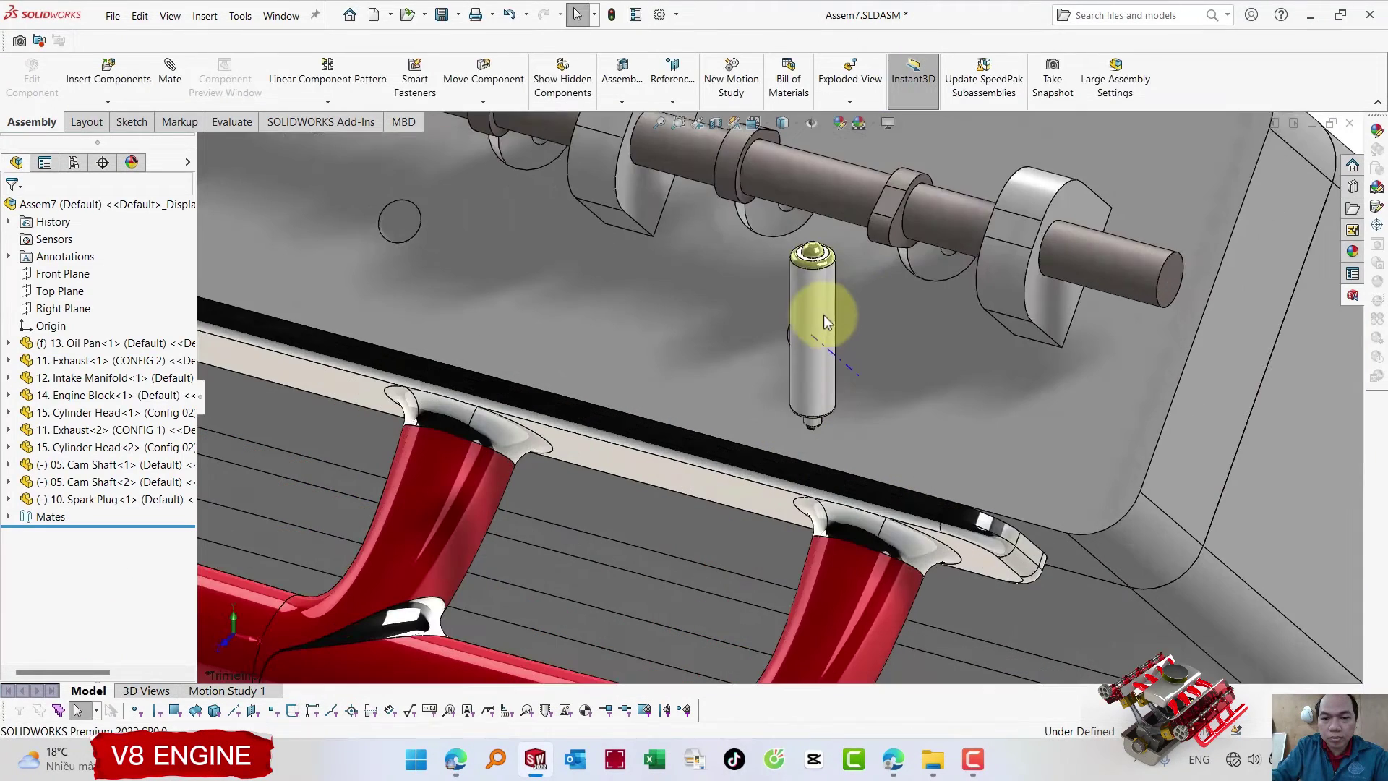
left_click(814, 318)
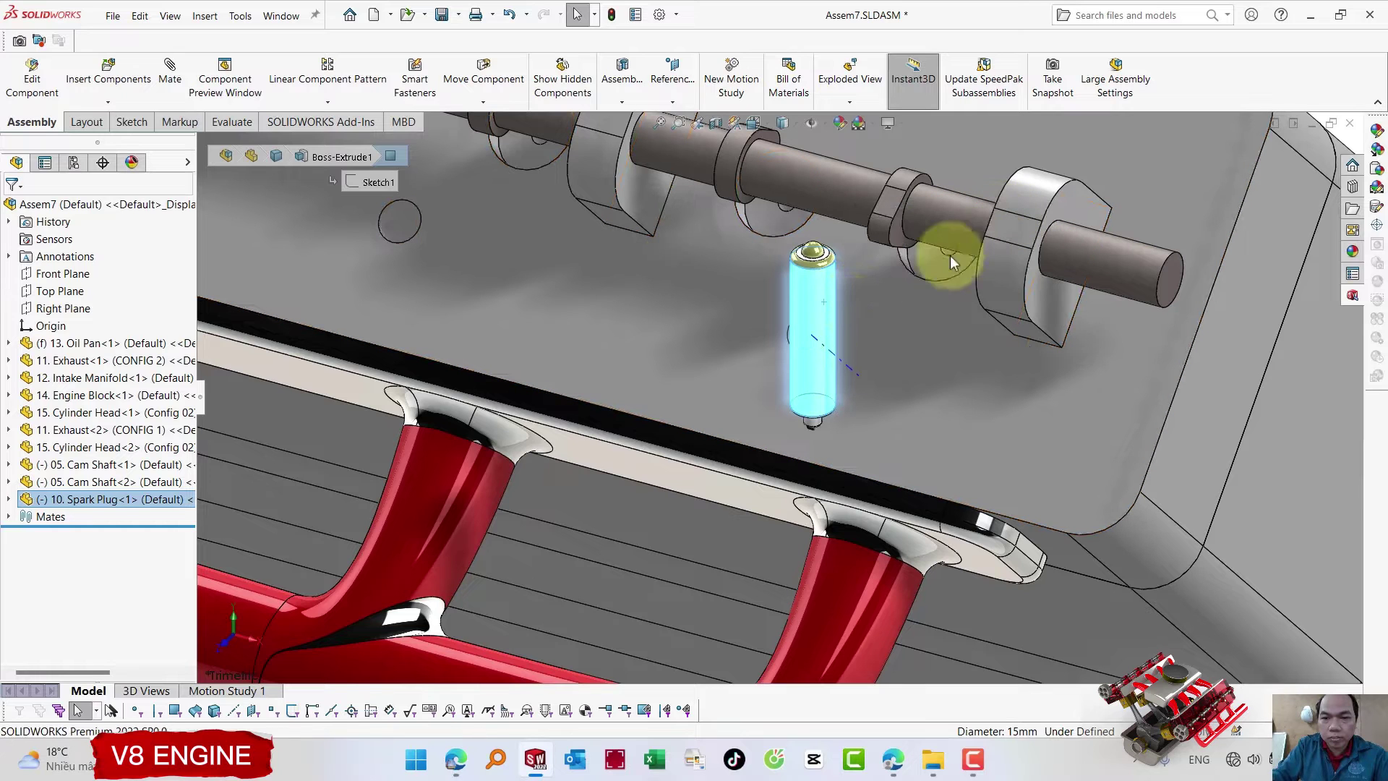
- Mate the spark plug concentric with a plug hole in Cylinder Head-1
key("m")
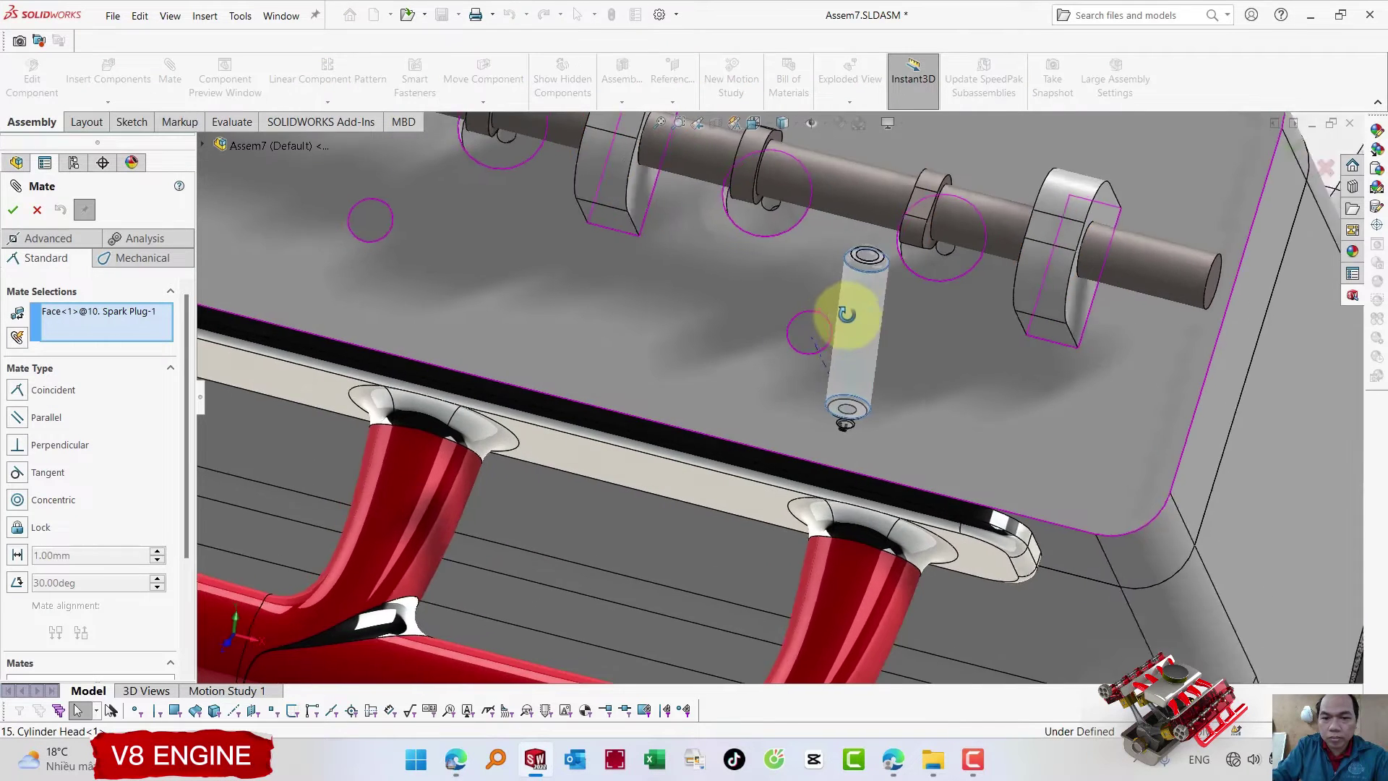
middle_click_drag(837, 310, 822, 321)
left_click(822, 321)
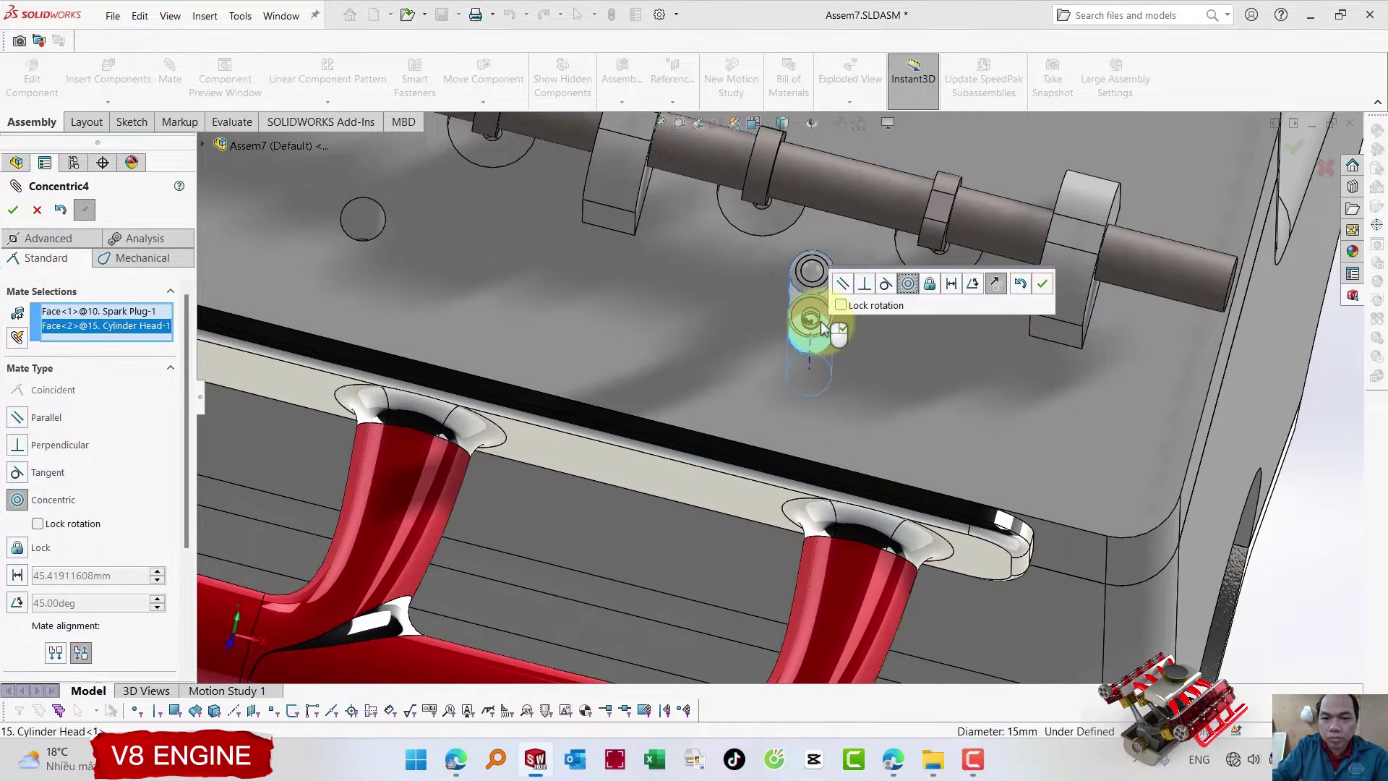
key("Return")
scroll(807, 334, "down", 3)
scroll(816, 371, "down", 2)
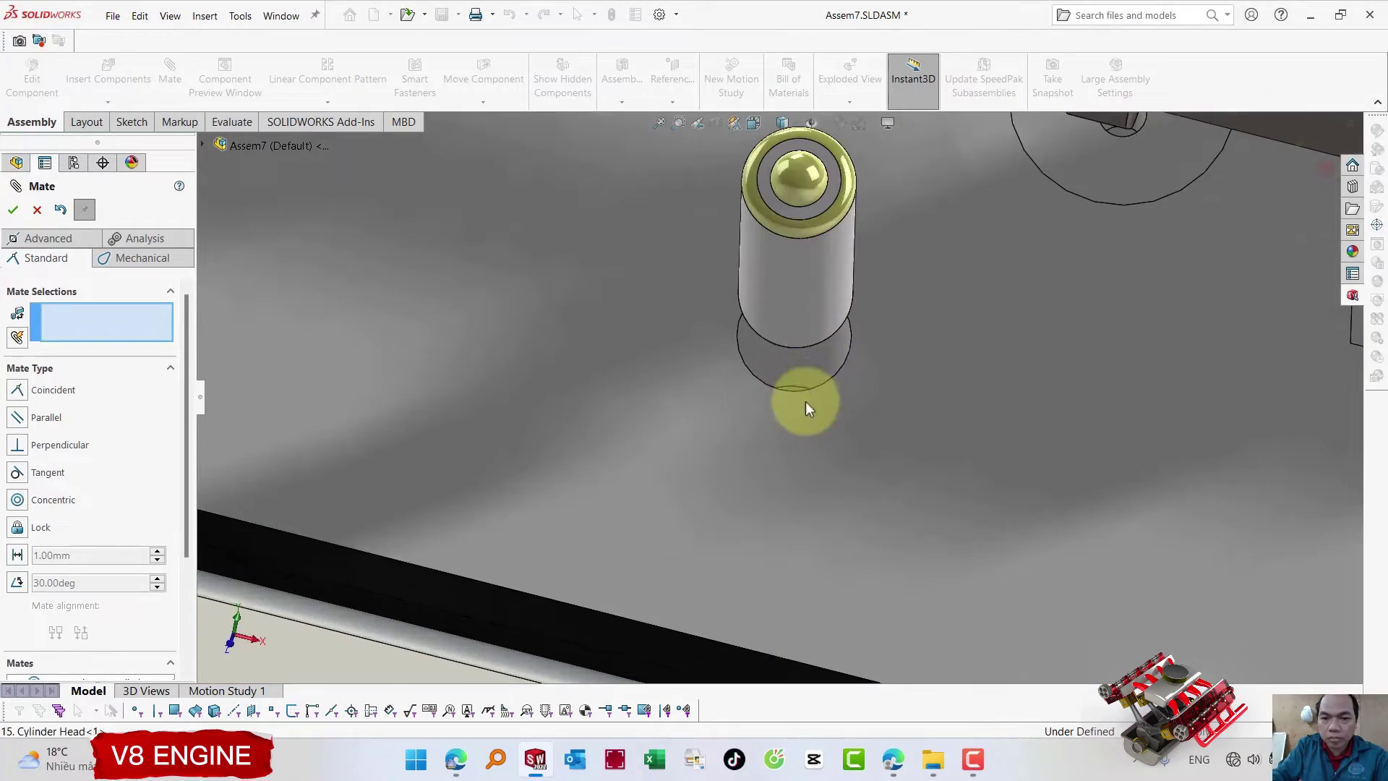
scroll(806, 401, "down", 1)
- Add a coincident mate so the plug sits flush with the head face, then close Mate
left_click(836, 345)
mouse_move(831, 347)
middle_mouse_down()
mouse_move(711, 120)
mouse_move(812, 248)
middle_mouse_up()
scroll(917, 393, "down", 2)
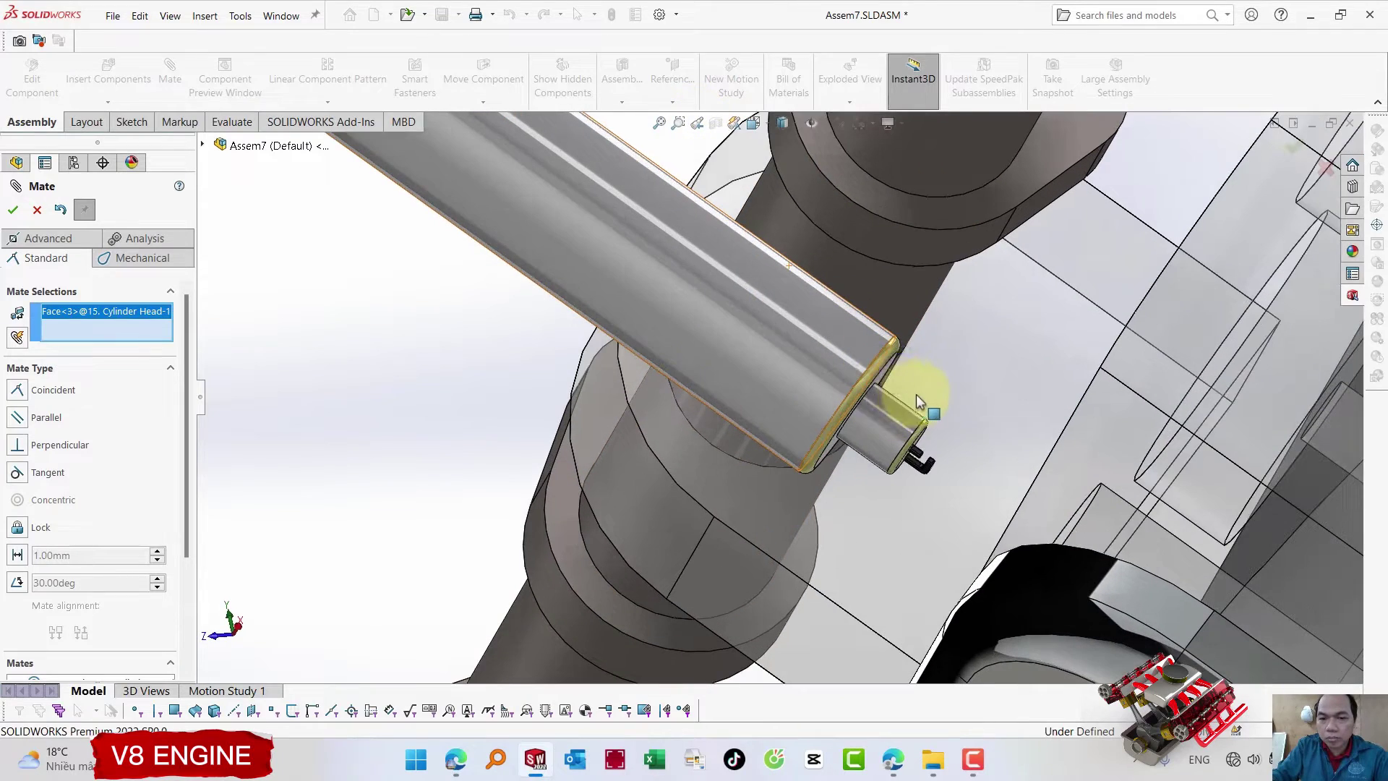
left_click(883, 372)
key("Return")
middle_click_drag(883, 371, 819, 377)
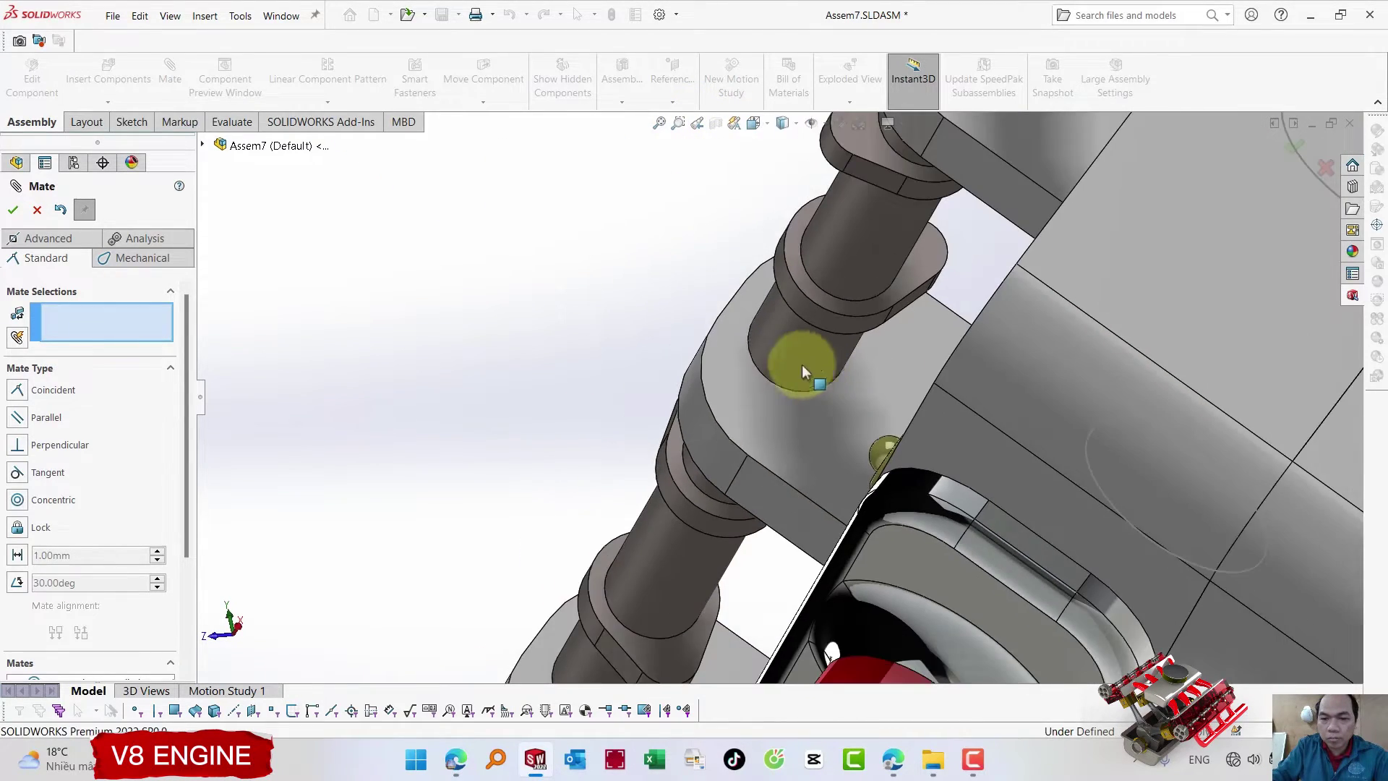
scroll(819, 377, "up", 3)
scroll(822, 379, "up", 3)
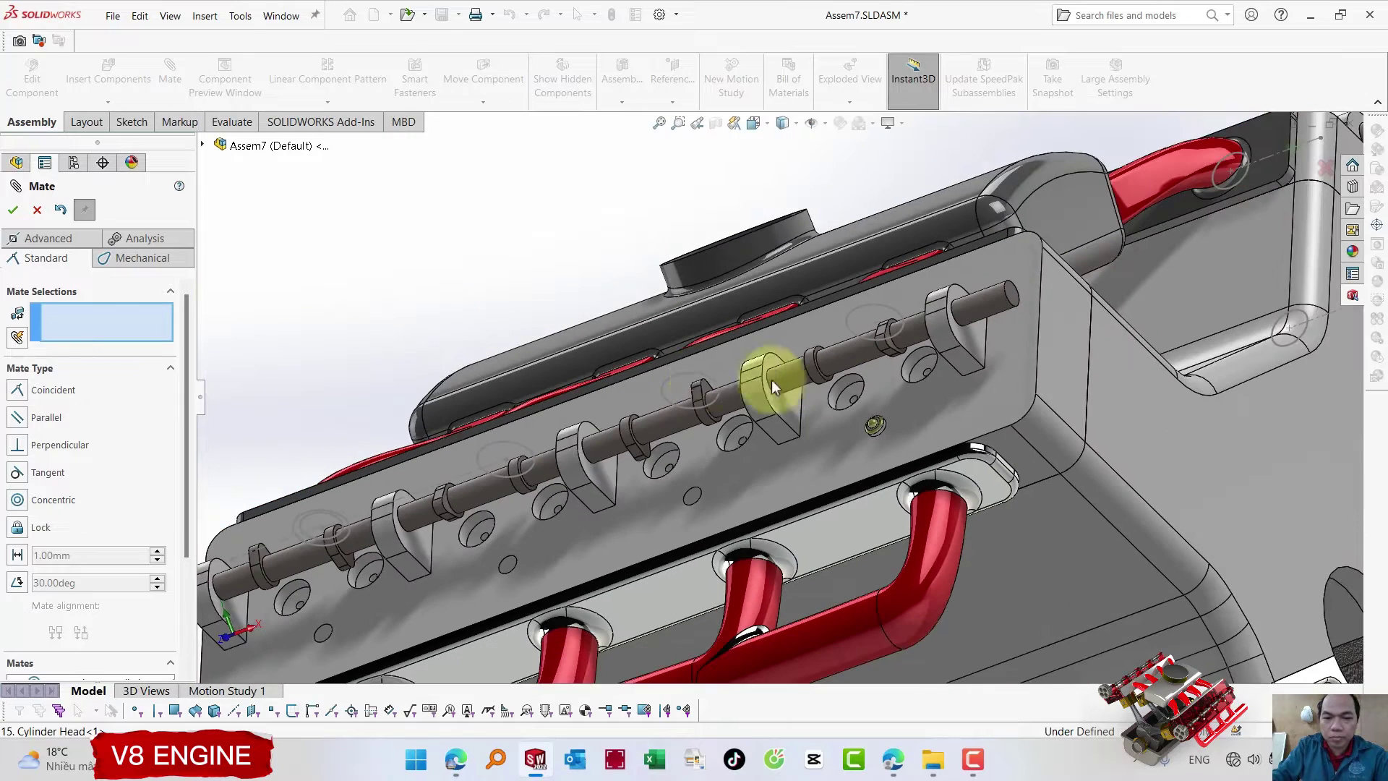
left_click(36, 209)
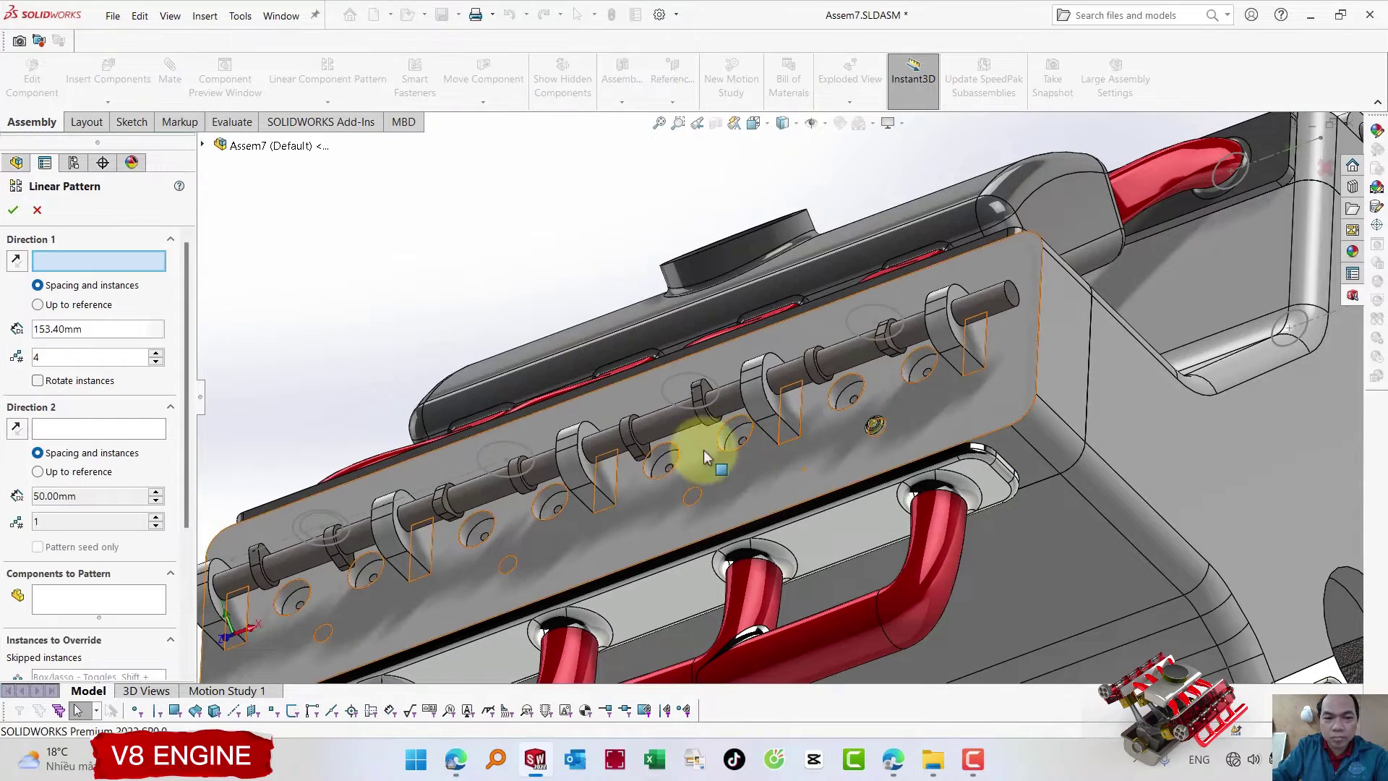
- Linear-pattern the spark plug along the head edge: 4 instances, 153.40 mm apart
left_click(808, 510)
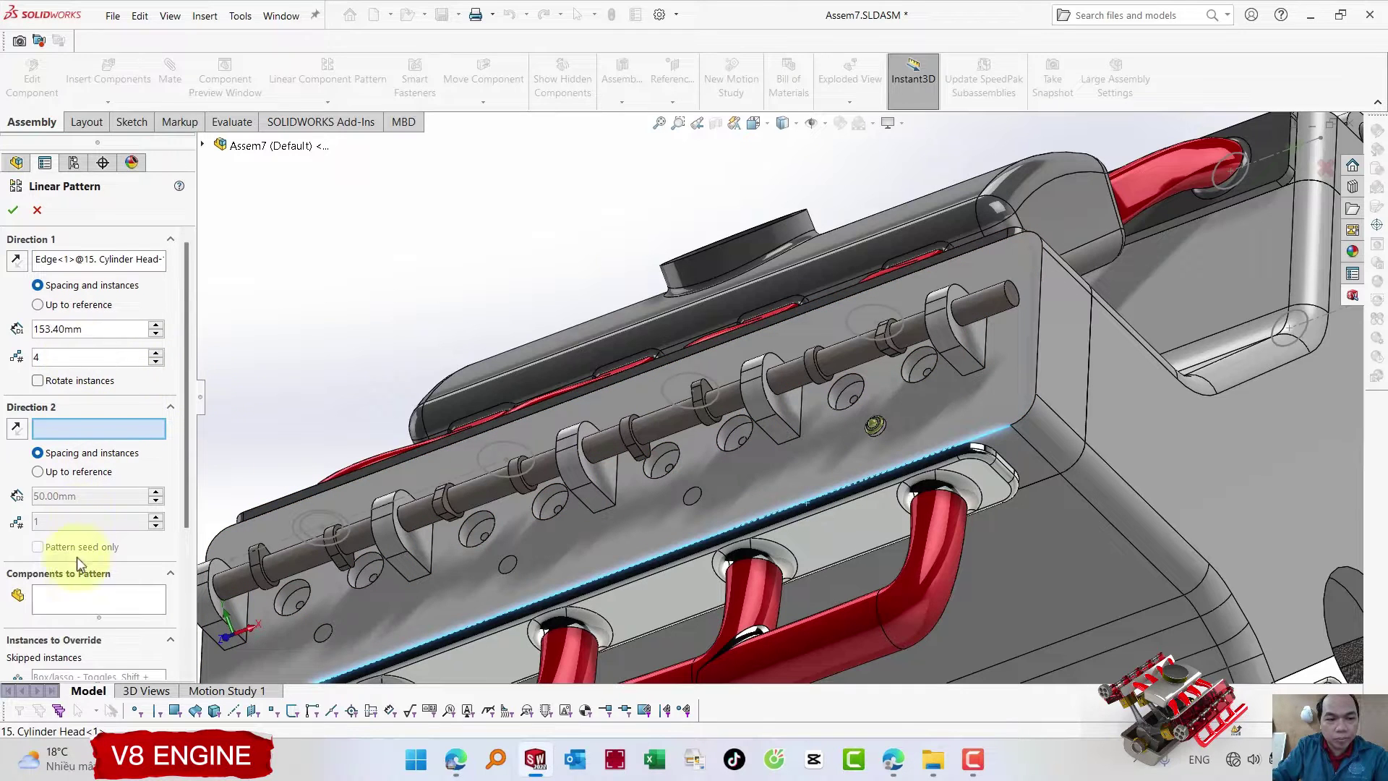
left_click(879, 430)
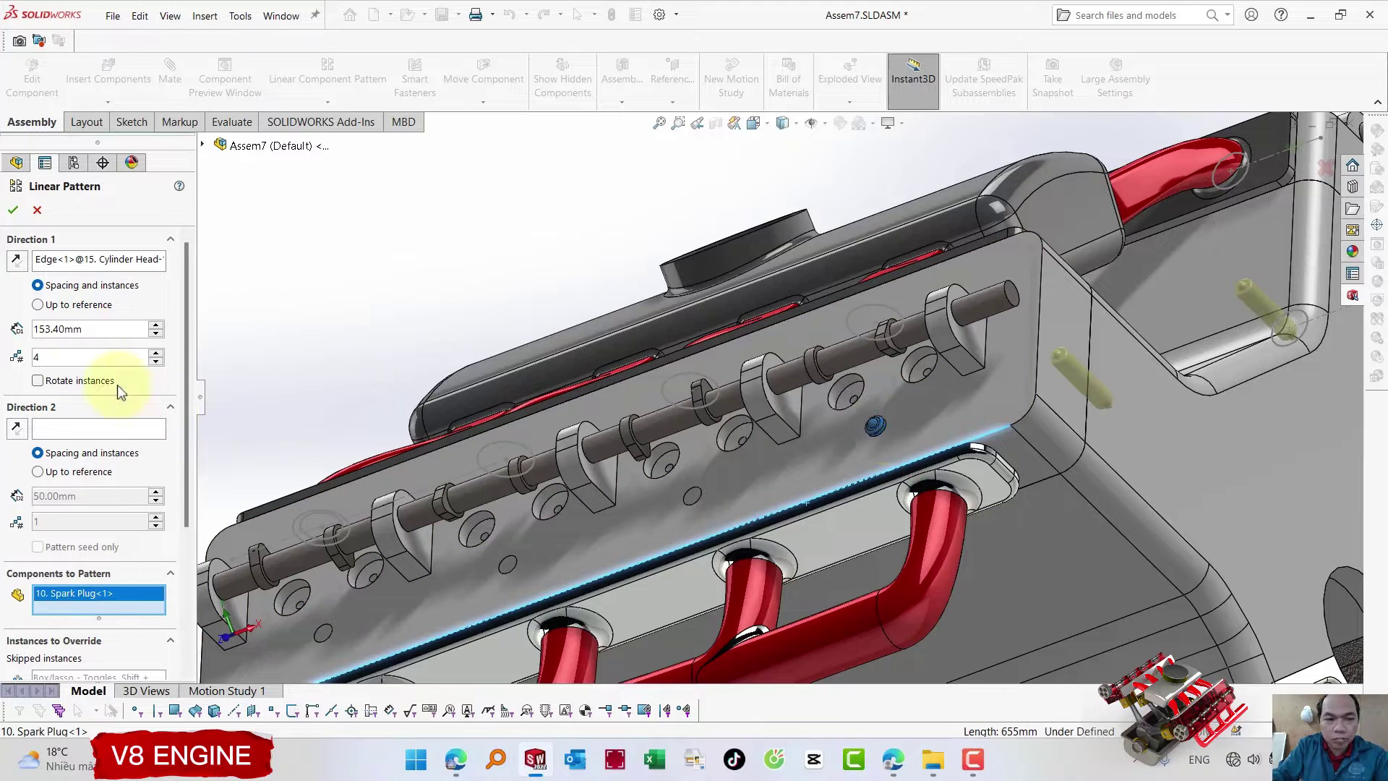
left_click(13, 210)
- Ctrl-drag a copy of the original spark plug onto the other cylinder head
scroll(658, 337, "up", 5)
middle_click_drag(666, 341, 637, 476)
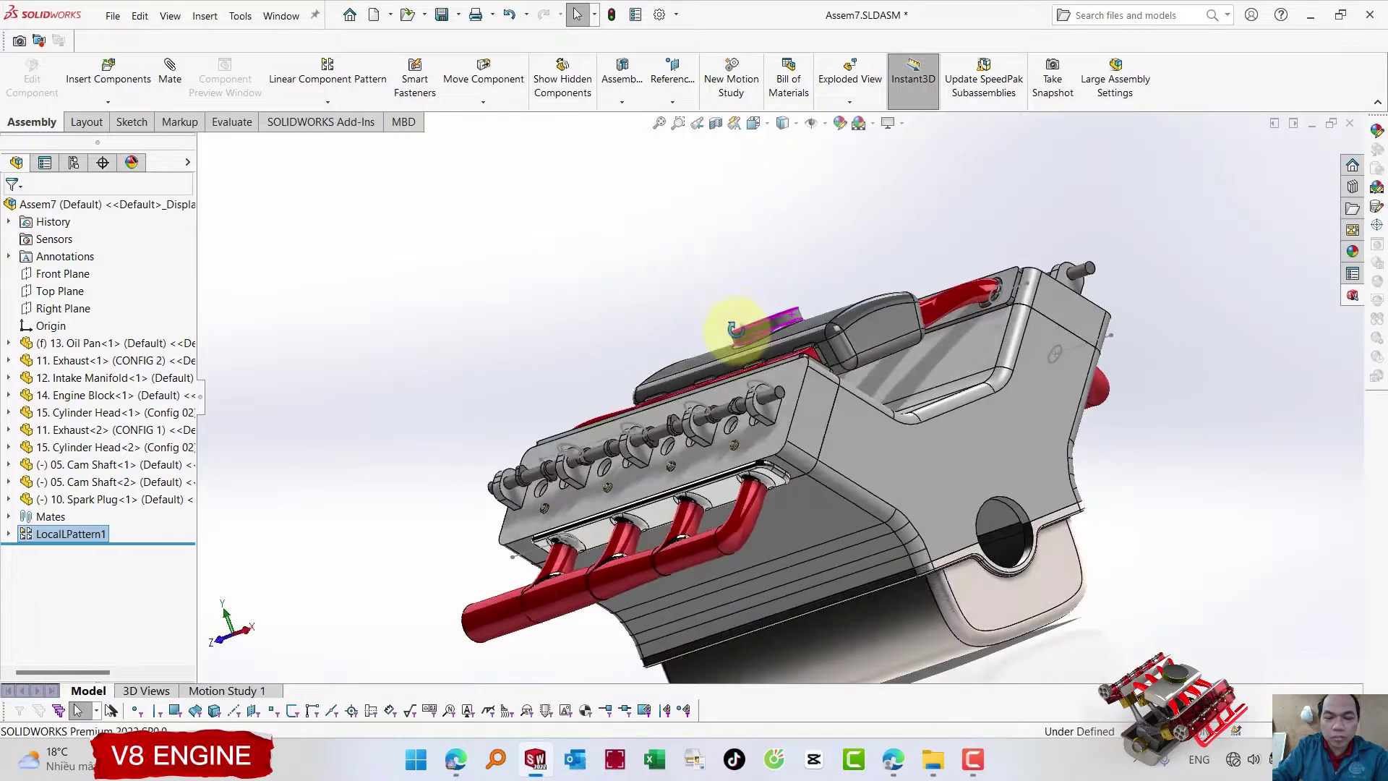
left_click(75, 501)
left_click(155, 498)
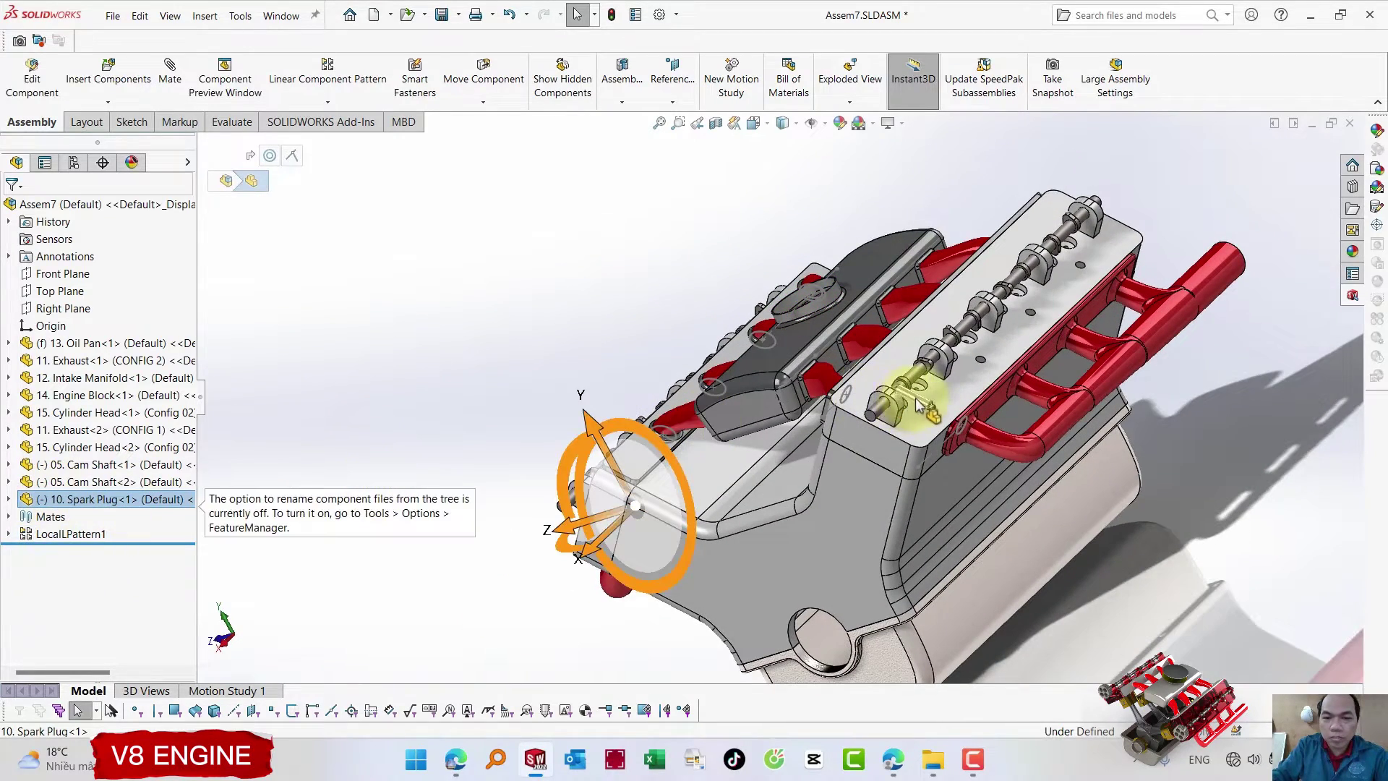
scroll(926, 413, "down", 3)
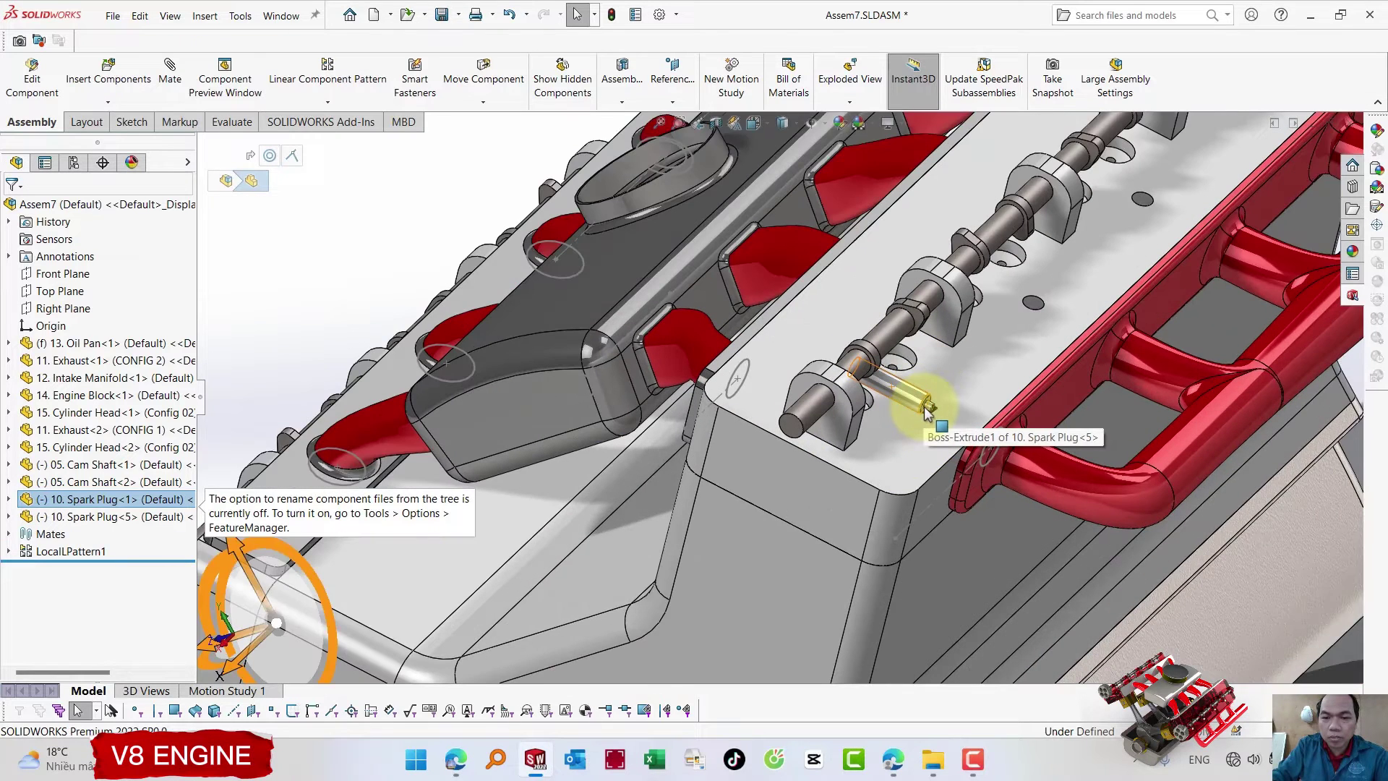
scroll(918, 408, "down", 3)
left_click_drag(927, 413, 896, 393)
left_click(896, 393)
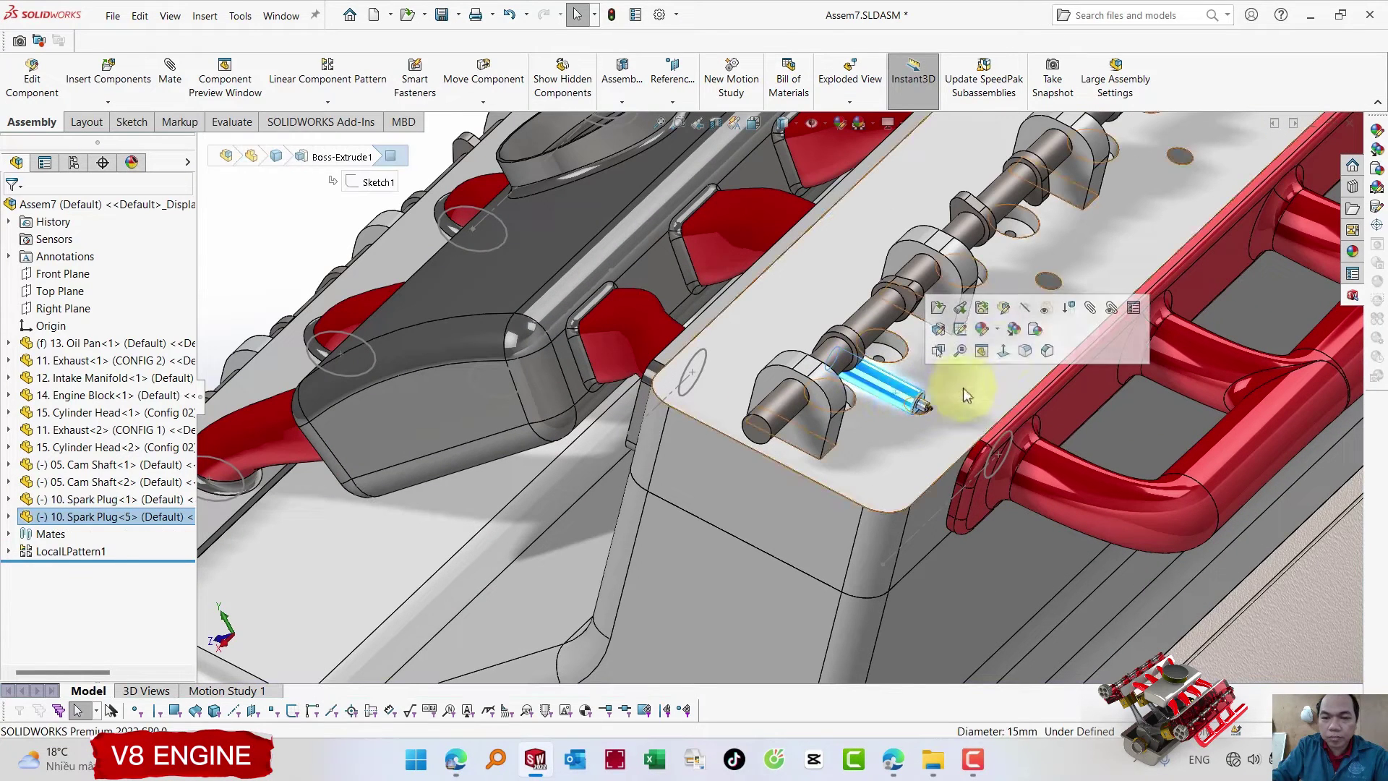
- Begin mating the copied spark plug and lift it along its hole axis
left_click(926, 402, "ctrl")
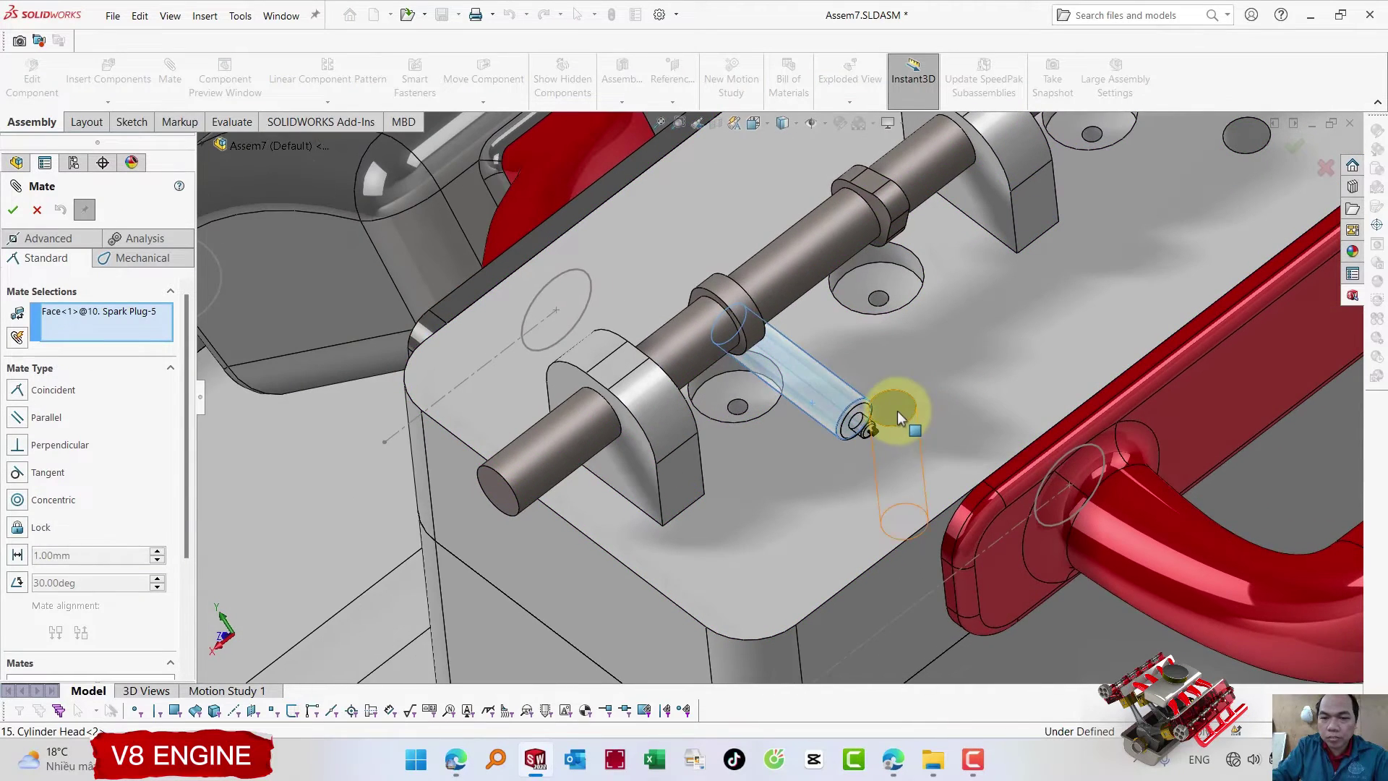
right_click(897, 416)
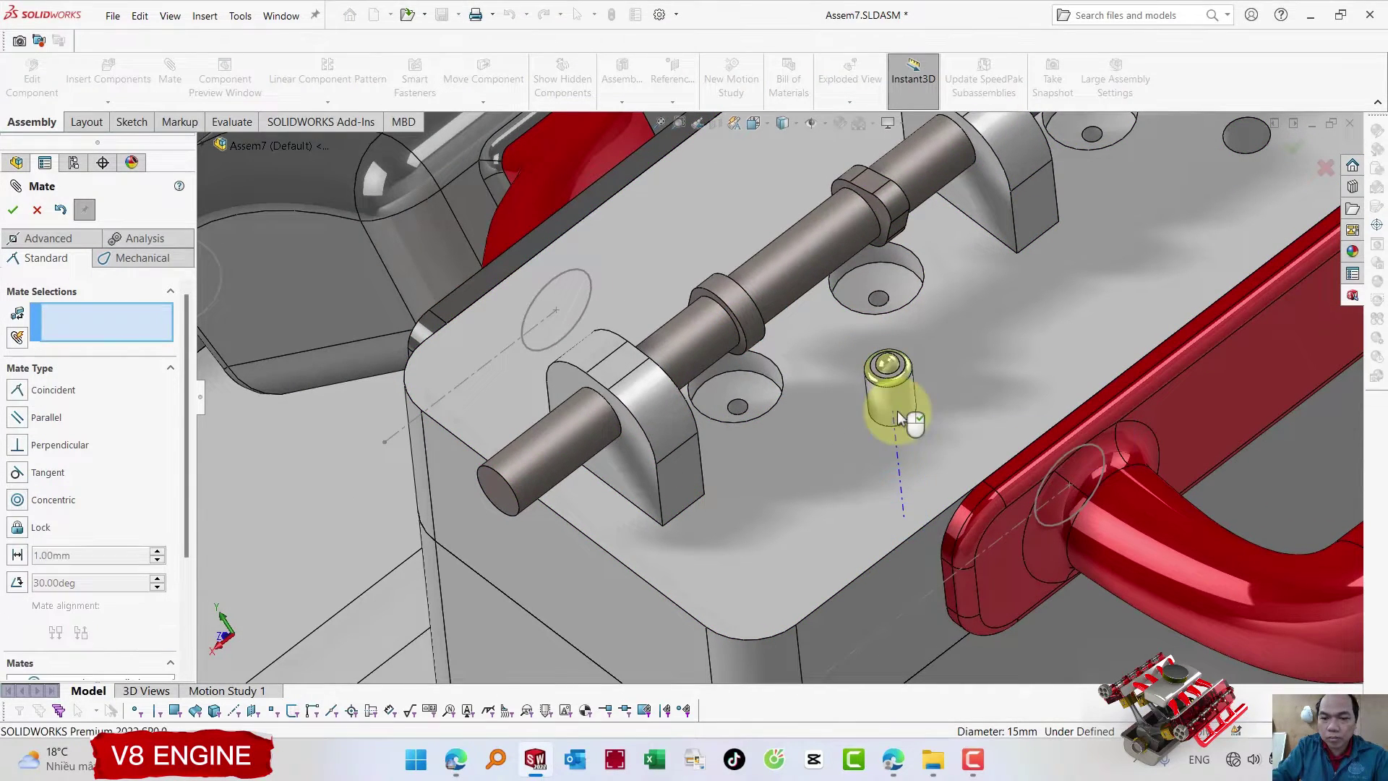
left_click_drag(910, 398, 897, 267)
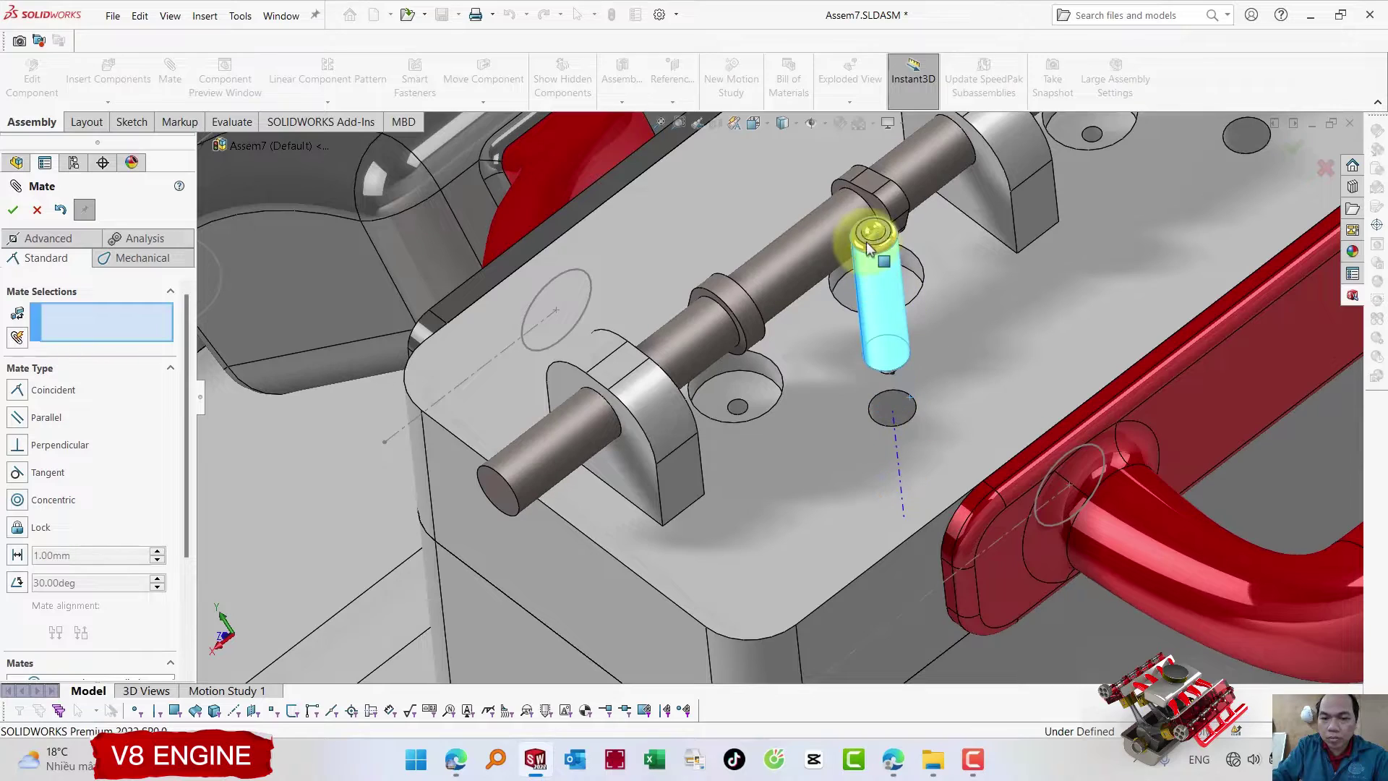
scroll(891, 428, "down", 2)
scroll(893, 434, "down", 3)
scroll(886, 366, "down", 2)
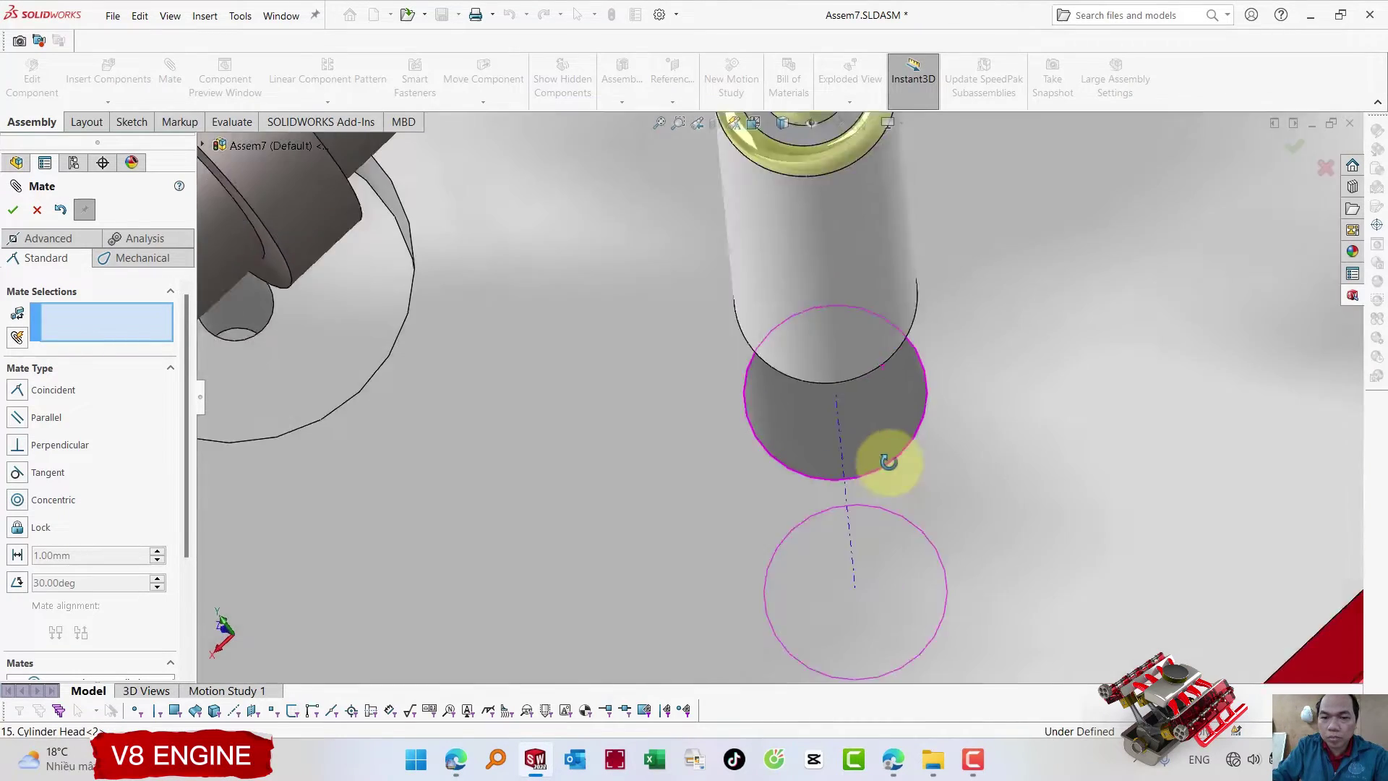
scroll(893, 458, "down", 2)
- Make the plug face coincident with the Cylinder Head-2 hole face and close Mate
left_click(888, 478)
middle_click_drag(886, 465, 835, 94)
left_click(925, 498)
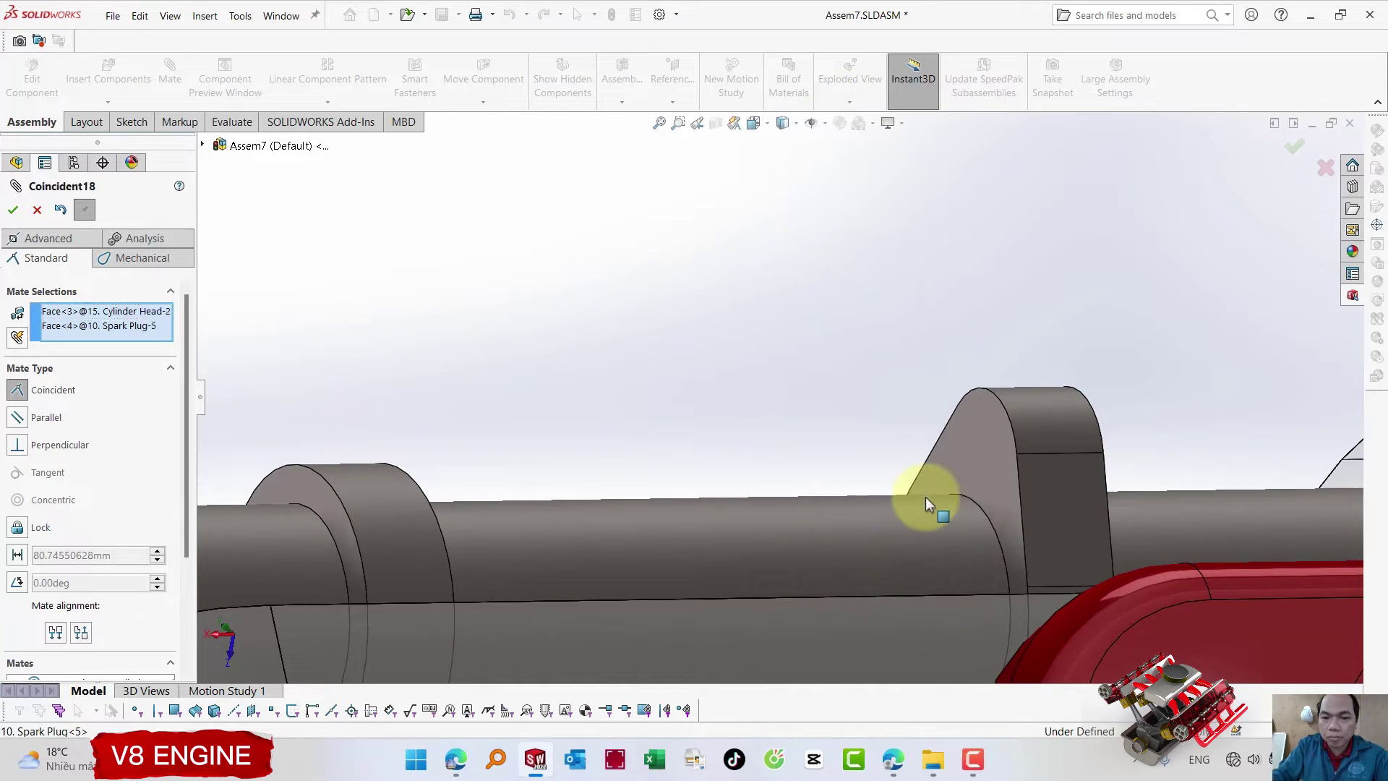
key("Return")
scroll(925, 497, "up", 1)
scroll(926, 497, "up", 2)
scroll(926, 497, "up", 2)
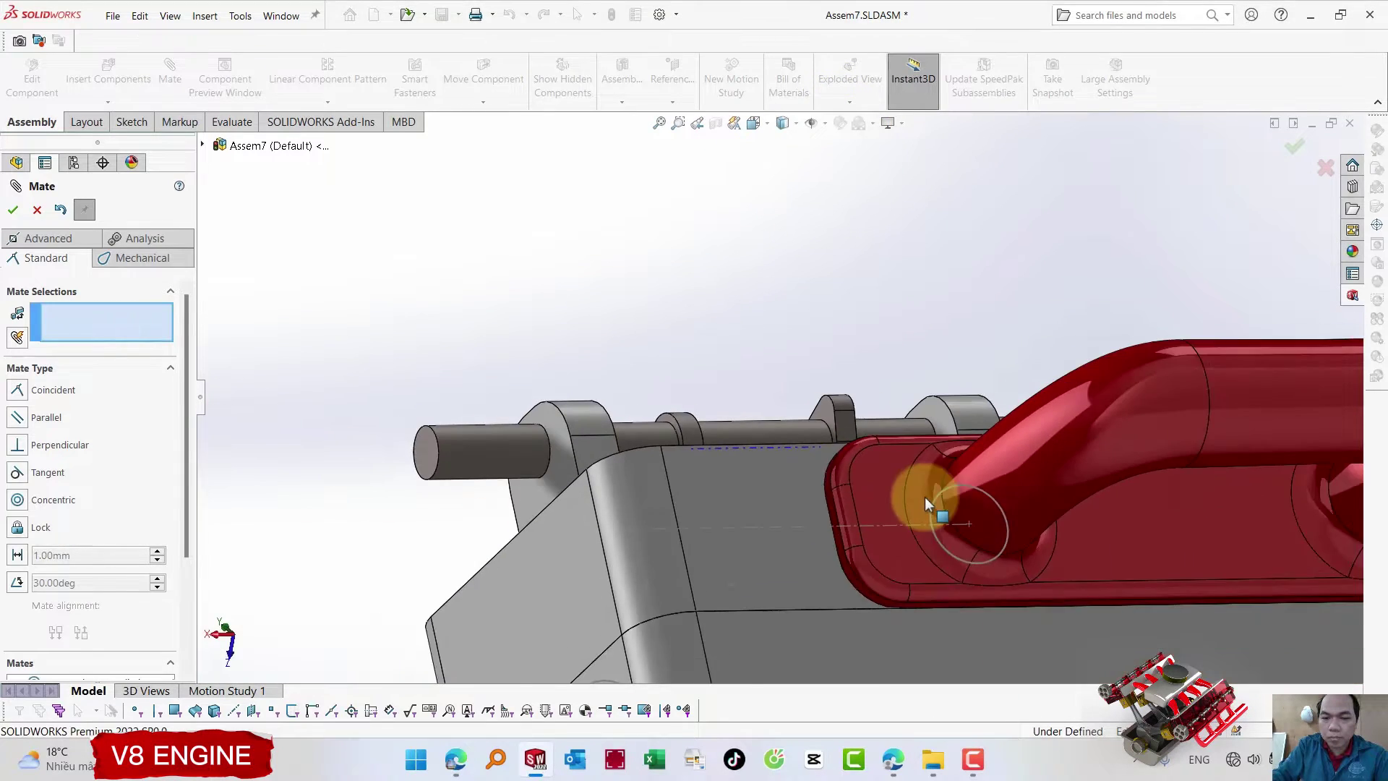
mouse_move(749, 349)
middle_mouse_down()
mouse_move(858, 505)
mouse_move(666, 464)
mouse_move(694, 416)
middle_mouse_up()
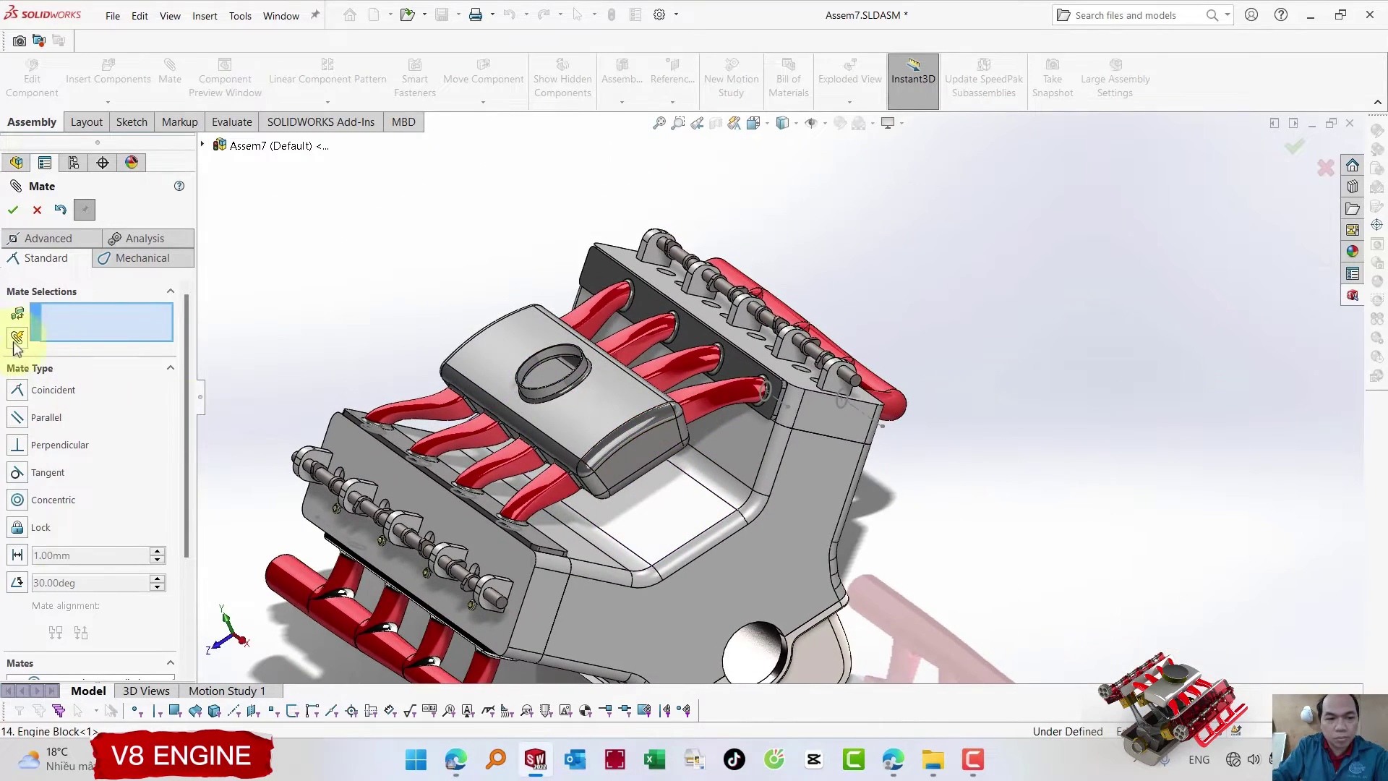
left_click(11, 216)
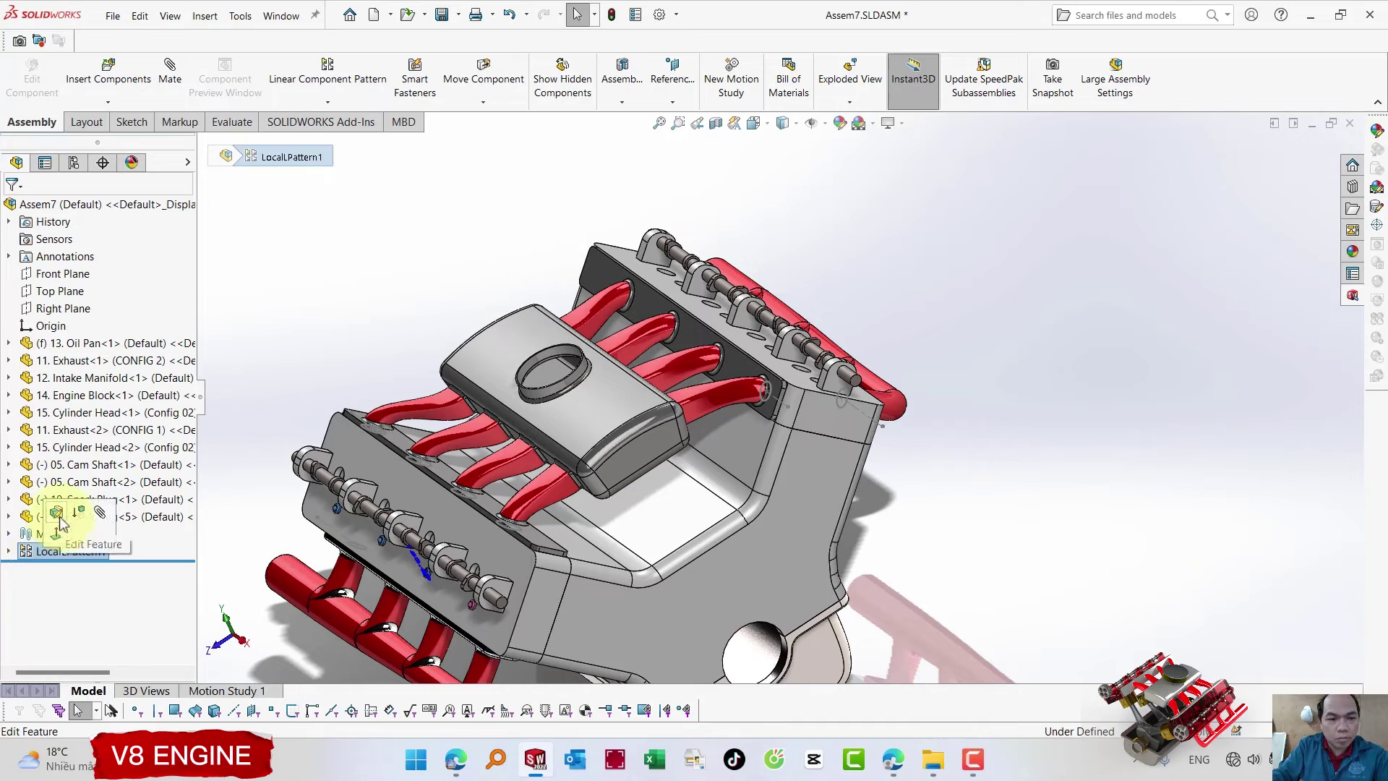
- Add Spark Plug<5> to LocalLPattern1's components to pattern and confirm
left_click(57, 513)
left_click(85, 602)
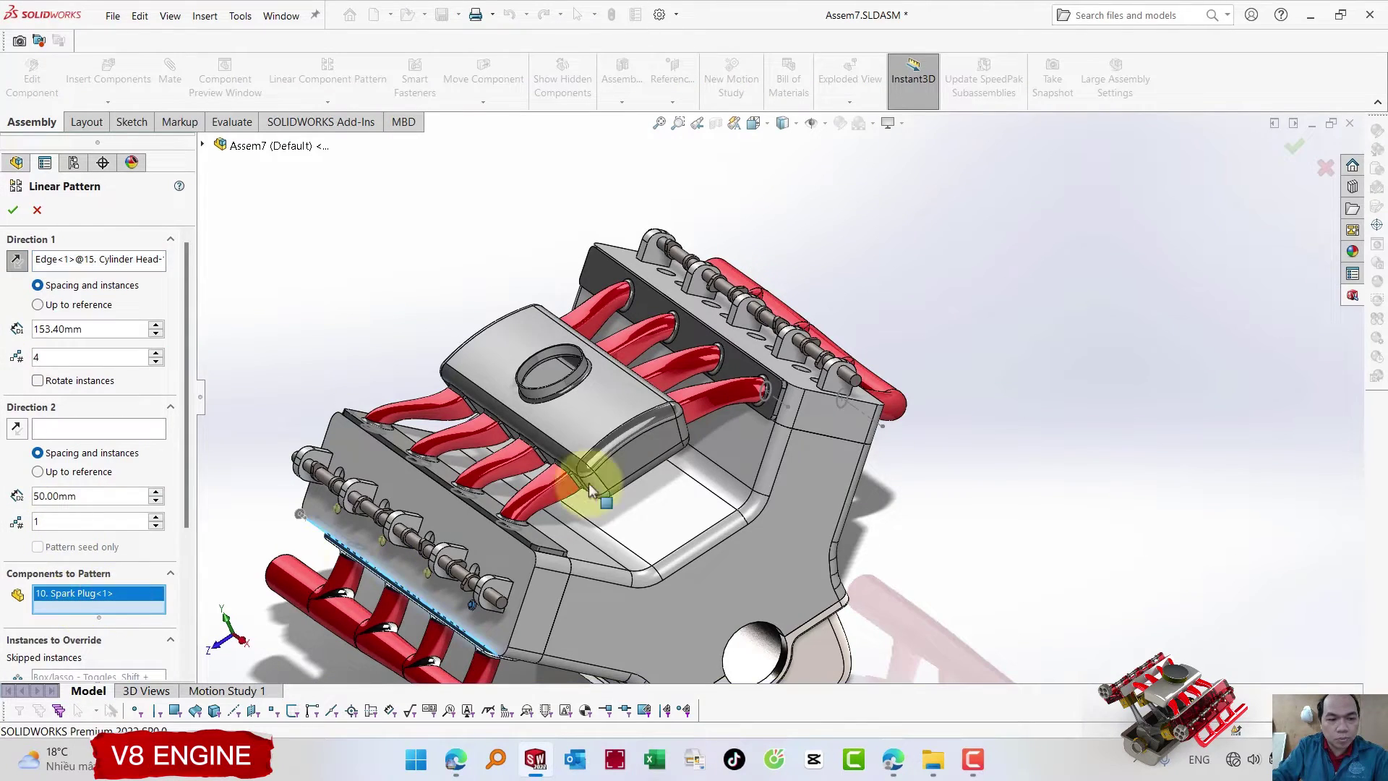
middle_click_drag(939, 371, 893, 424)
scroll(861, 371, "down", 3)
scroll(843, 379, "down", 2)
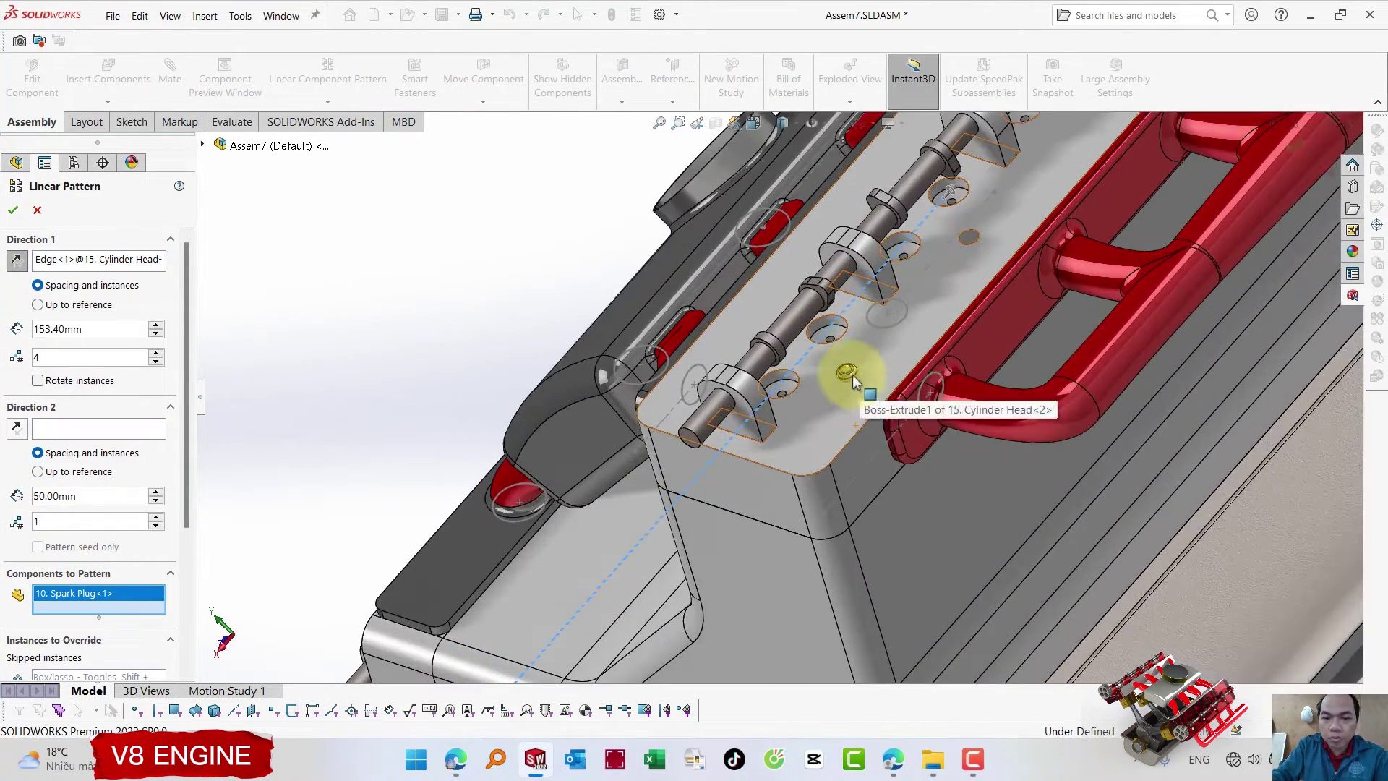
left_click(847, 376)
key("Return")
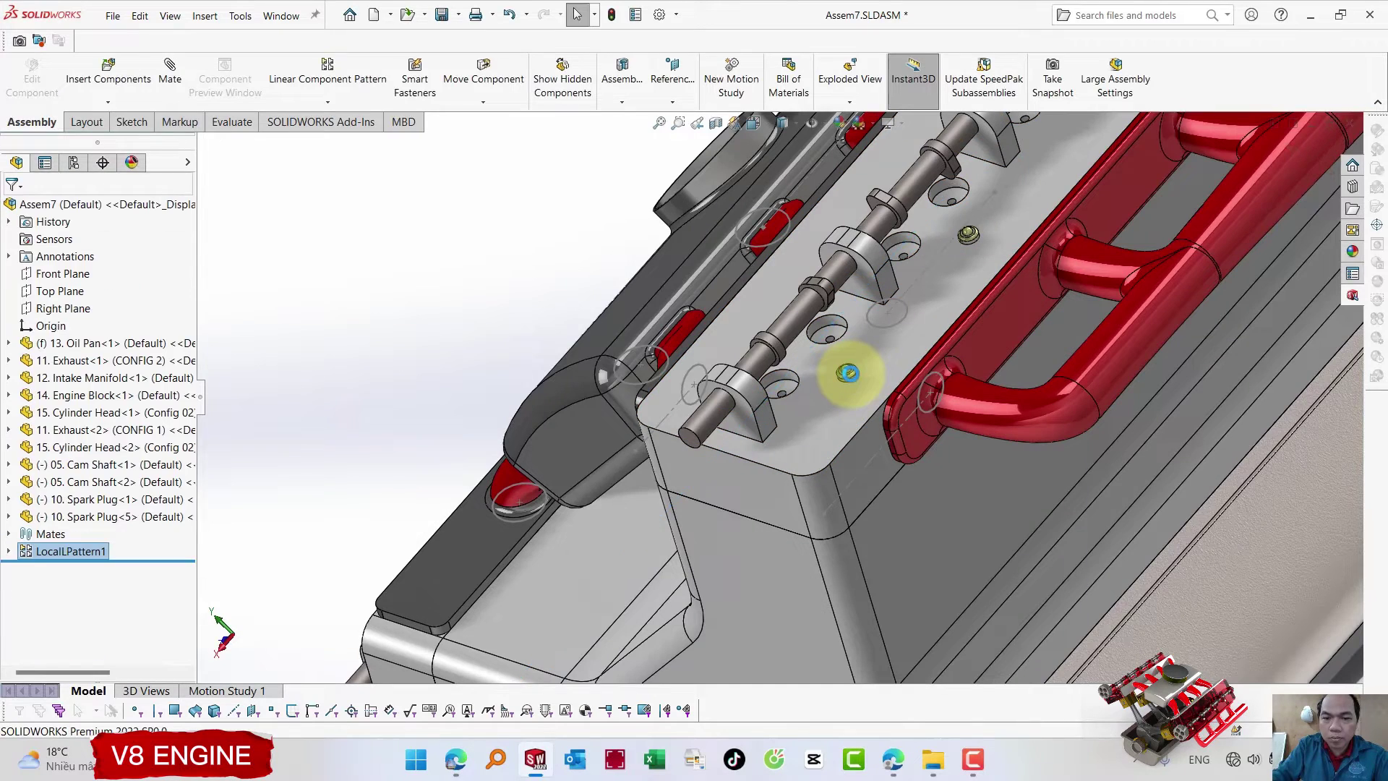
- Review the engine from a few angles and save the assembly with Ctrl+S
scroll(852, 376, "up", 5)
scroll(853, 365, "up", 1)
mouse_move(853, 364)
middle_mouse_down()
mouse_move(892, 316)
mouse_move(998, 273)
middle_mouse_up()
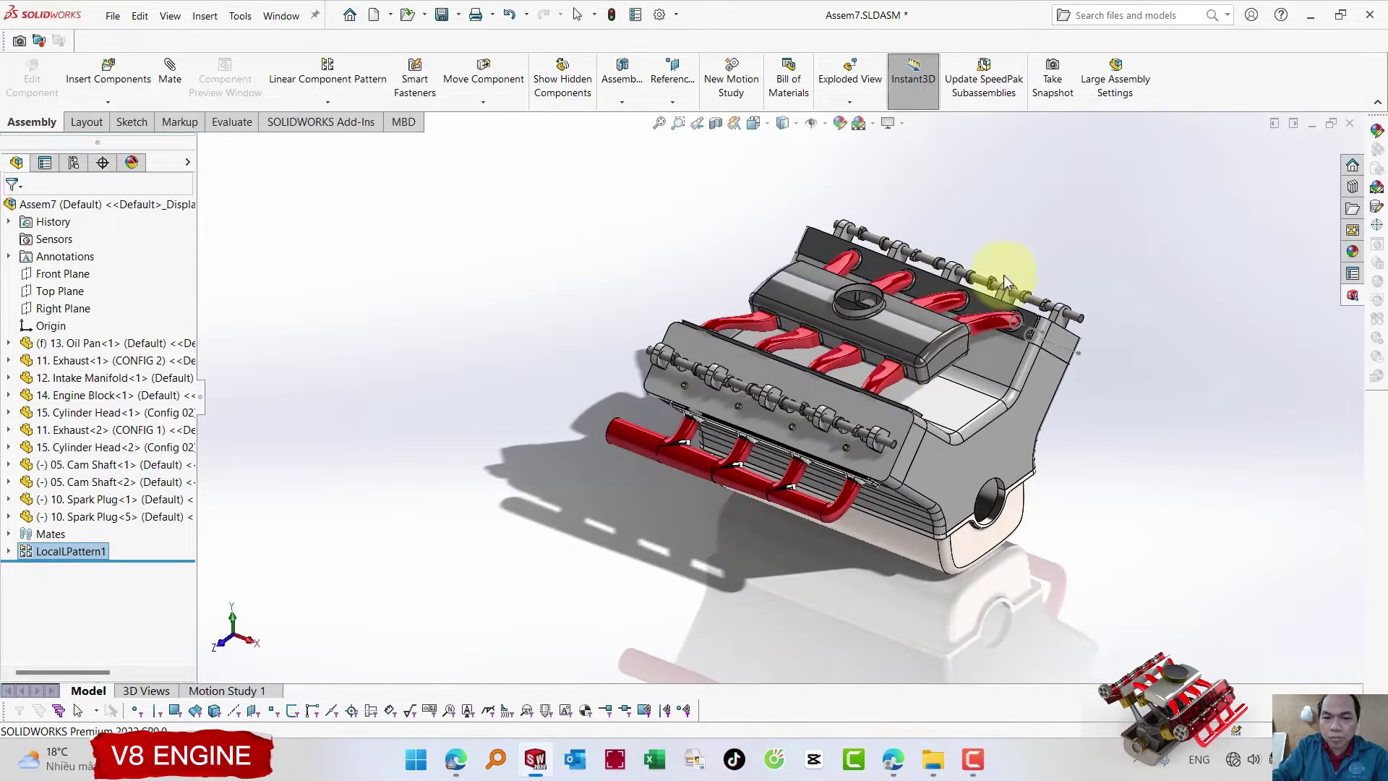
right_click_drag(492, 521, 540, 438)
key("ctrl+s")
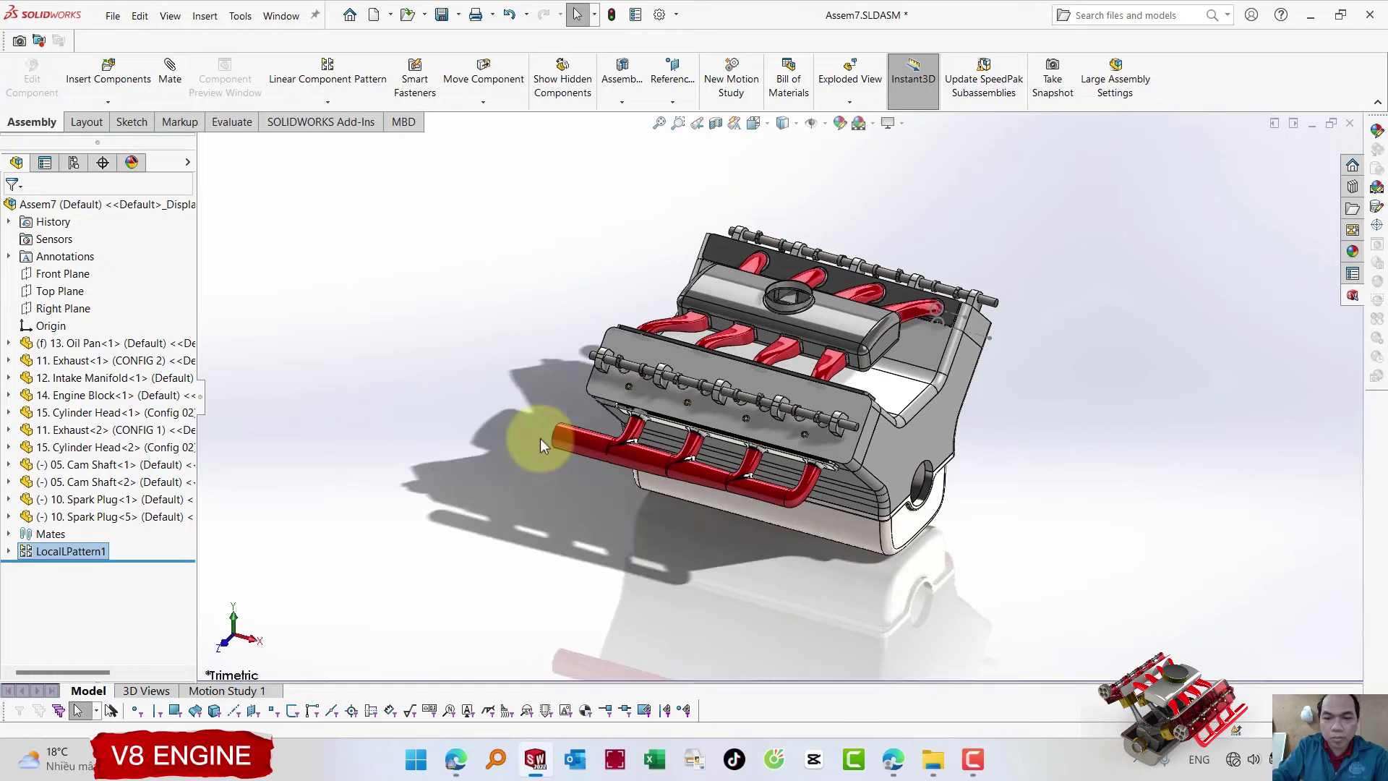
mouse_move(496, 443)
middle_mouse_down()
mouse_move(497, 332)
mouse_move(759, 368)
middle_mouse_up()
- Insert 09. Valve.SLDPRT and place it near the cylinder head
scroll(760, 369, "down", 5)
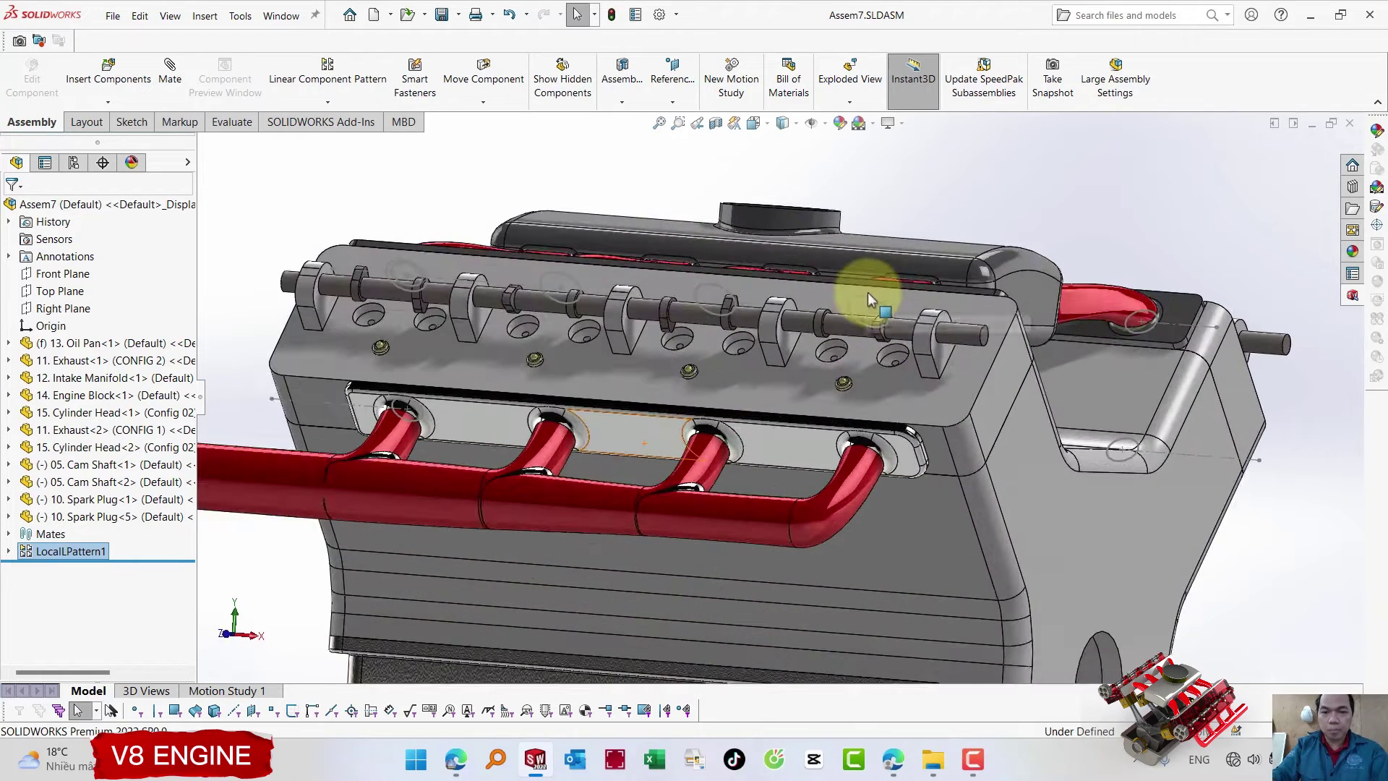
left_click(109, 73)
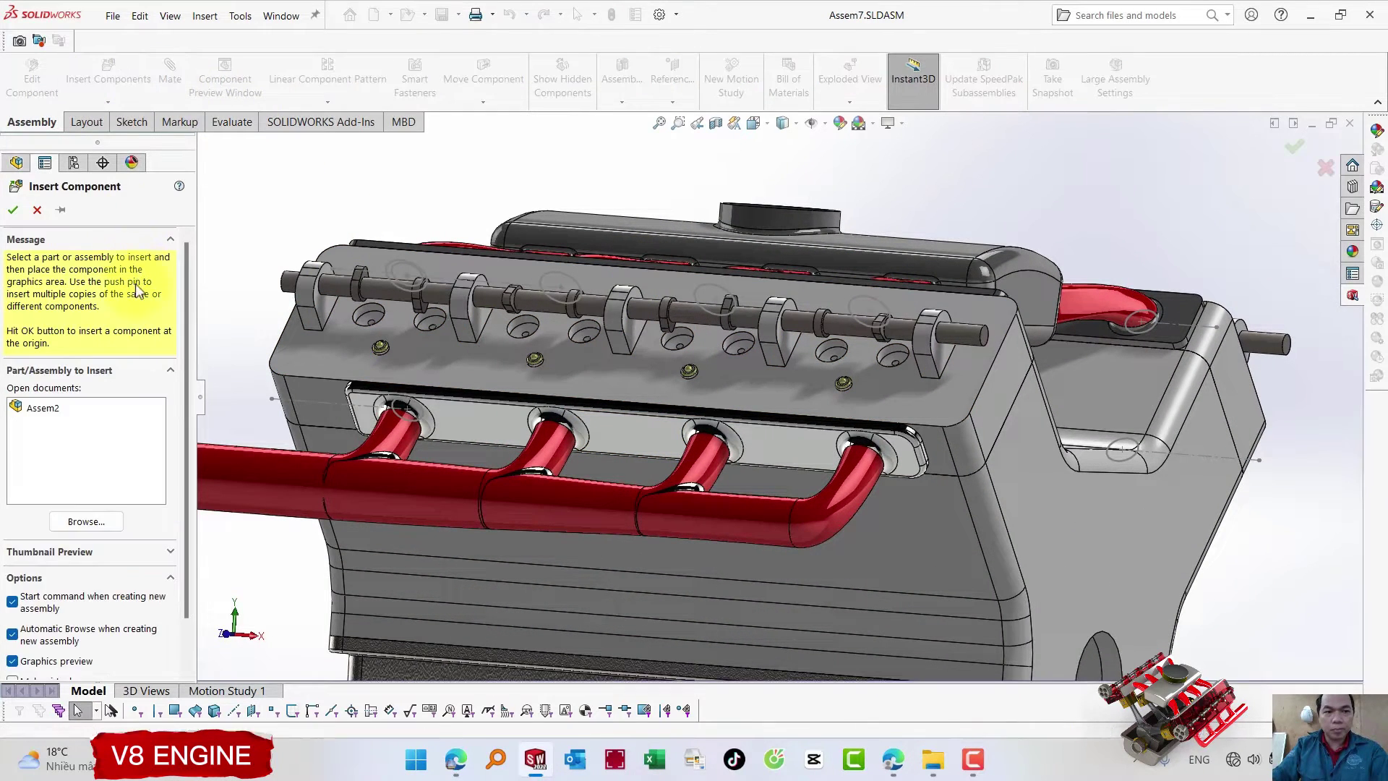
left_click(105, 510)
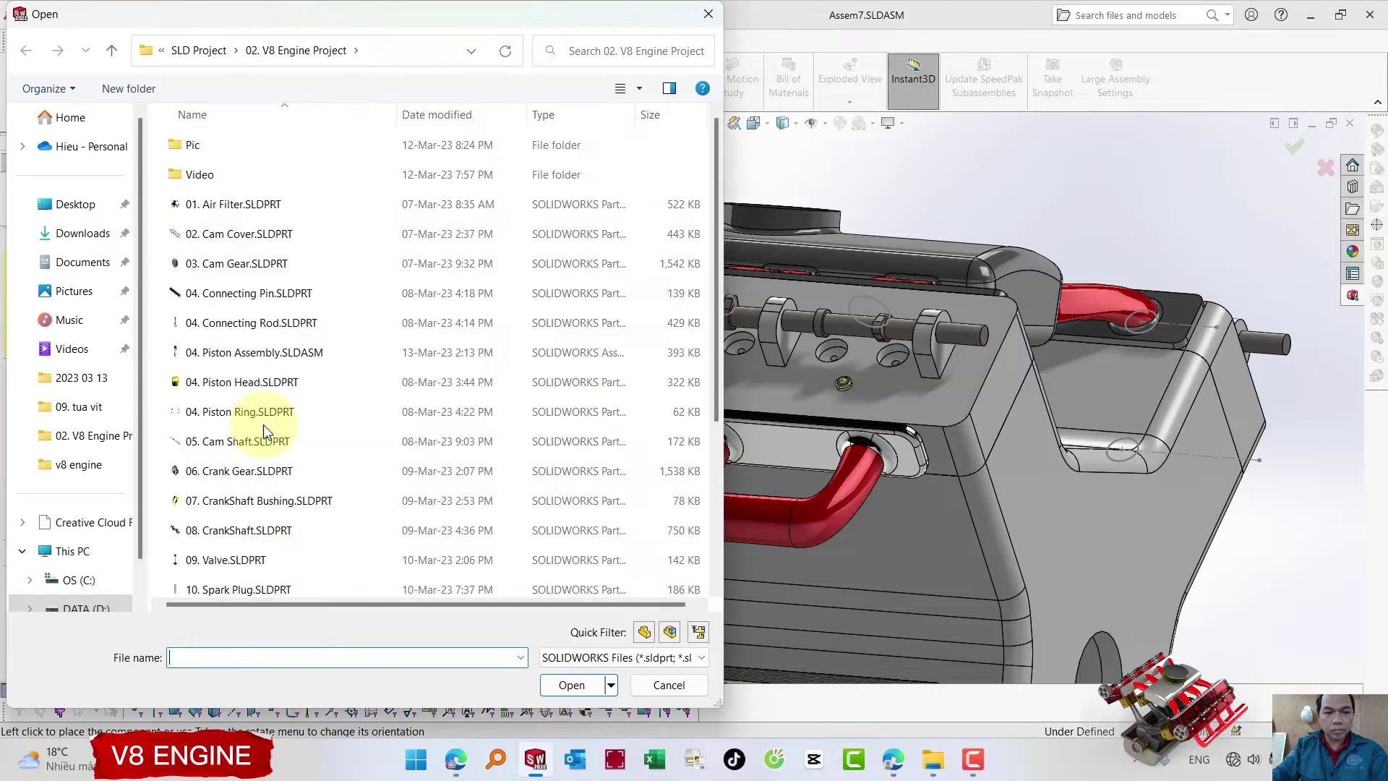
scroll(264, 426, "down", 1)
left_click(221, 493)
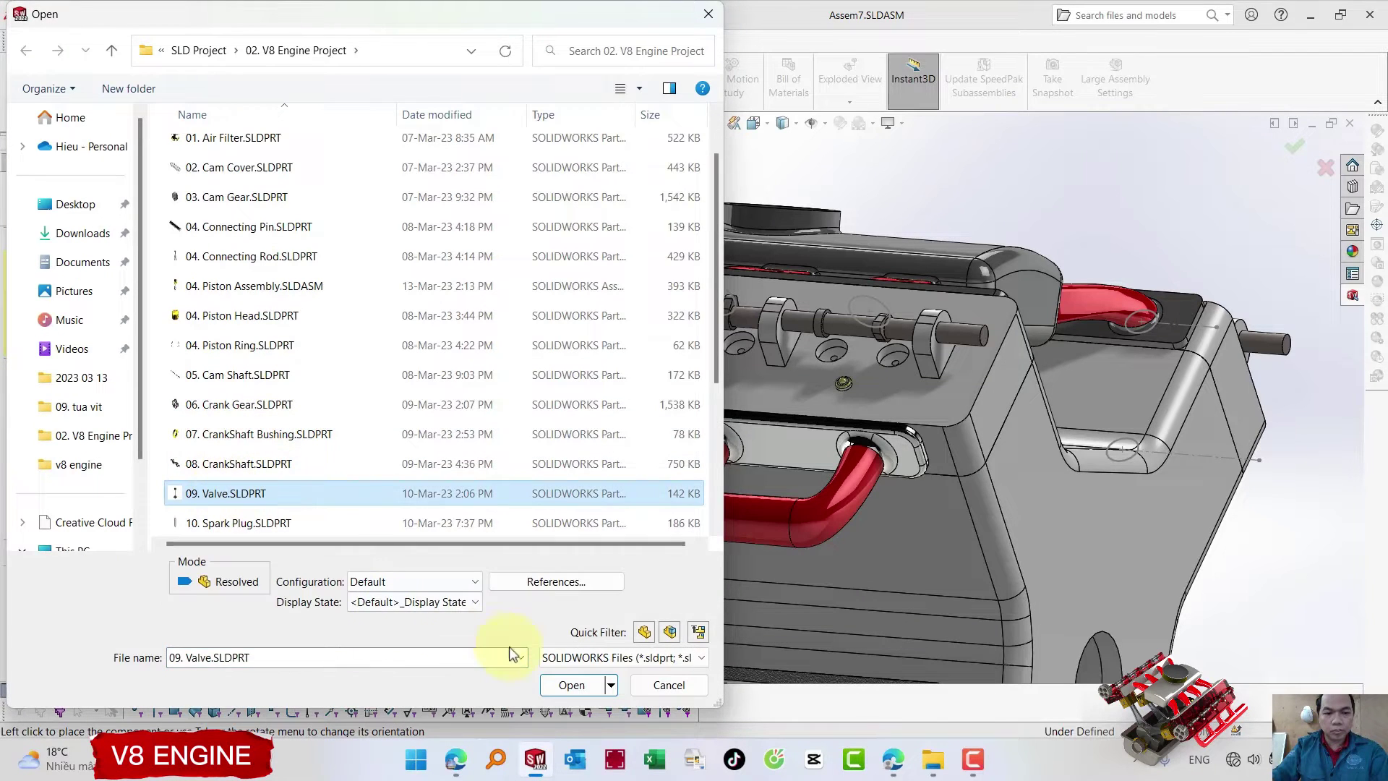
left_click(547, 685)
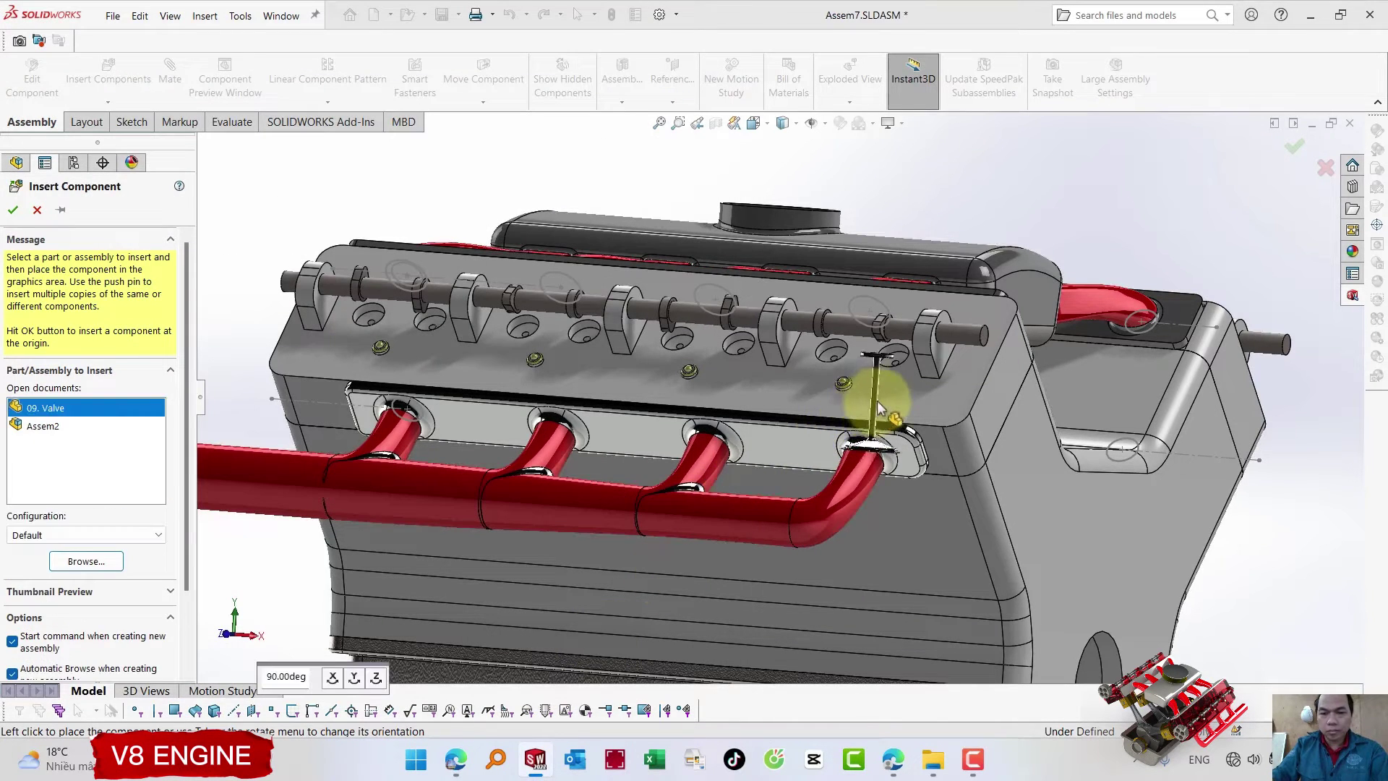
left_click(883, 398)
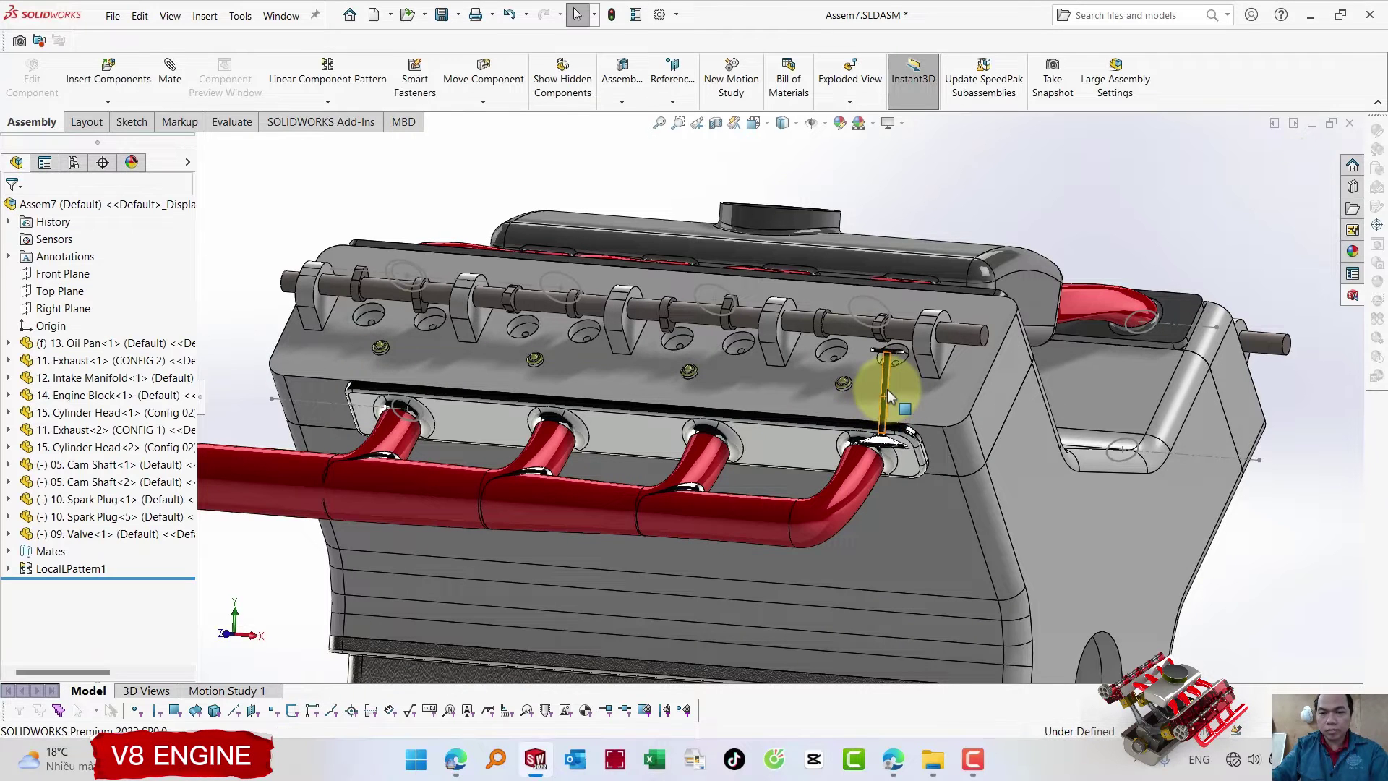
- Mate the valve concentric with a valve hole edge and drag it down into the hole
left_click(926, 381)
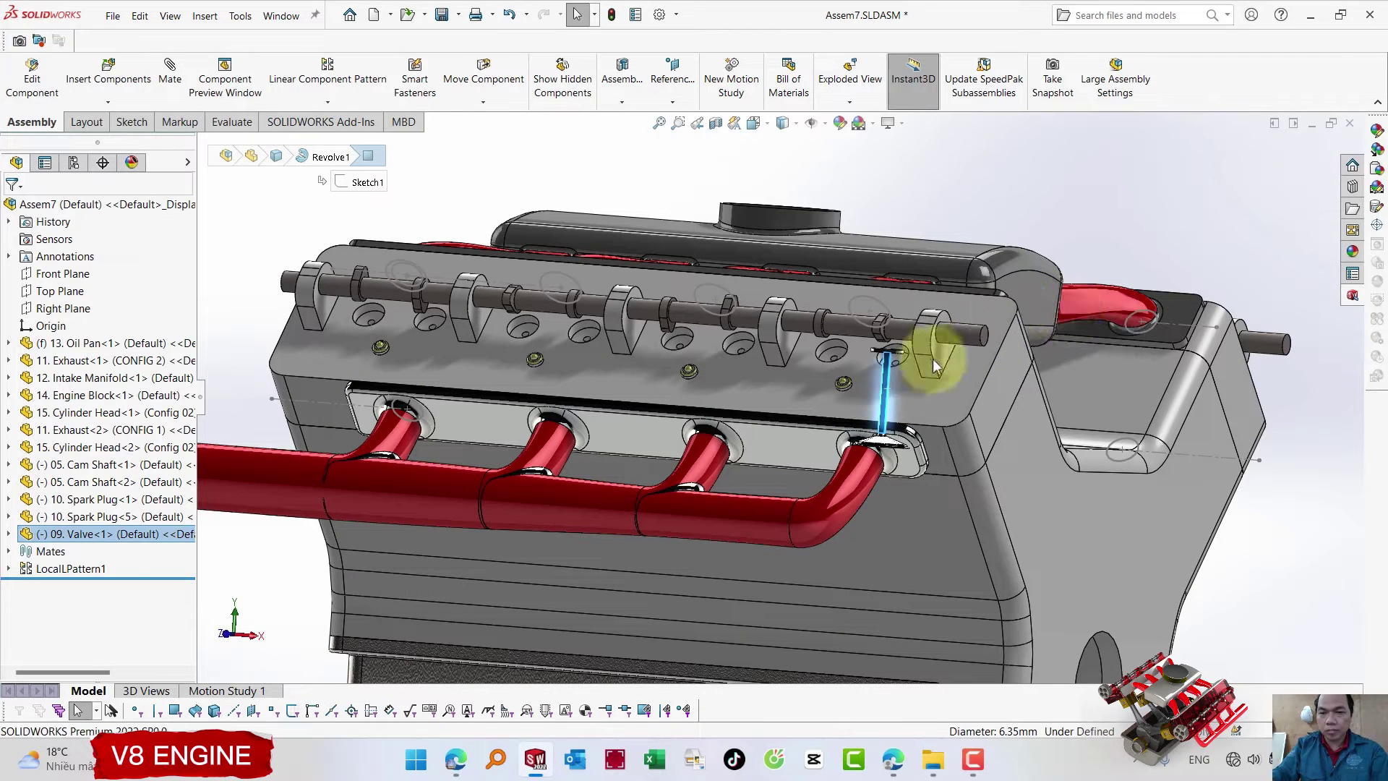
key("m")
scroll(904, 361, "down", 3)
scroll(897, 360, "down", 3)
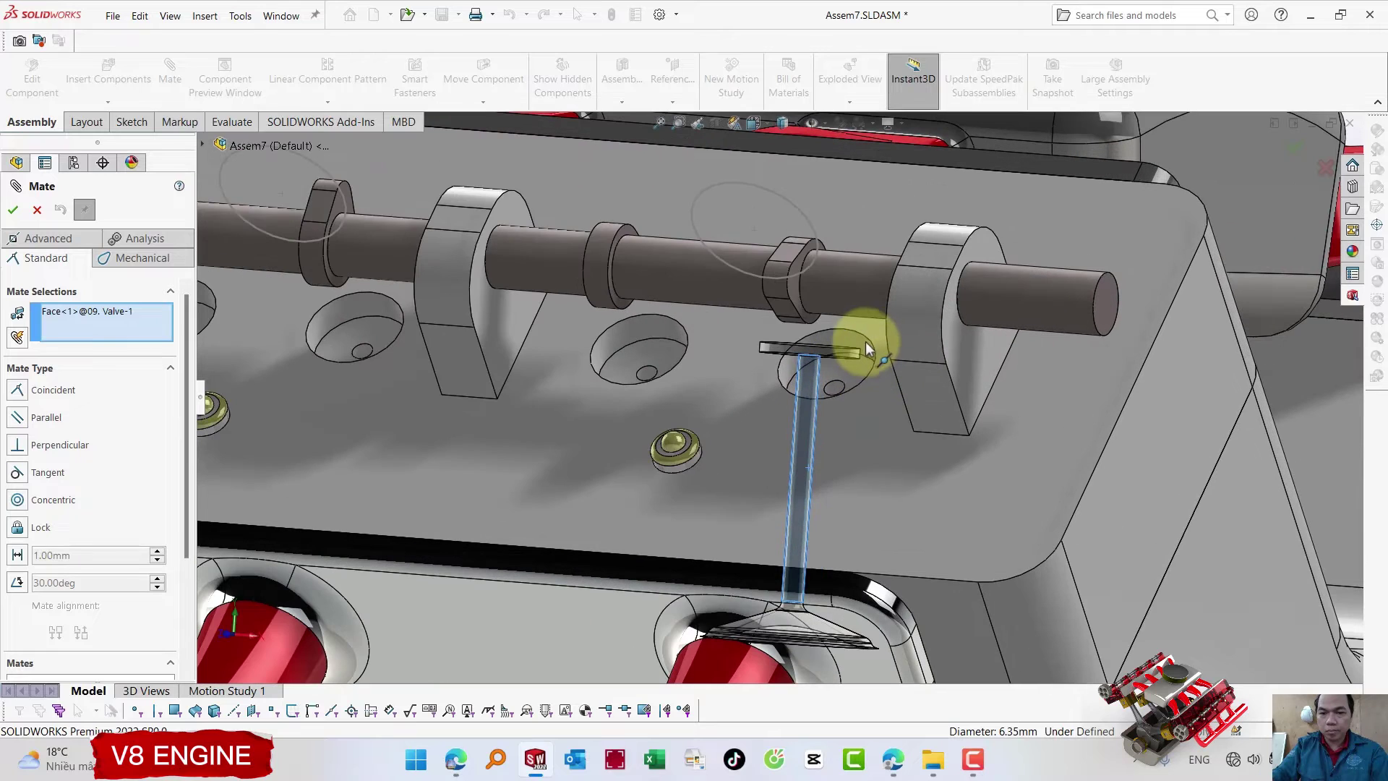
left_click(859, 338)
left_click(1069, 299)
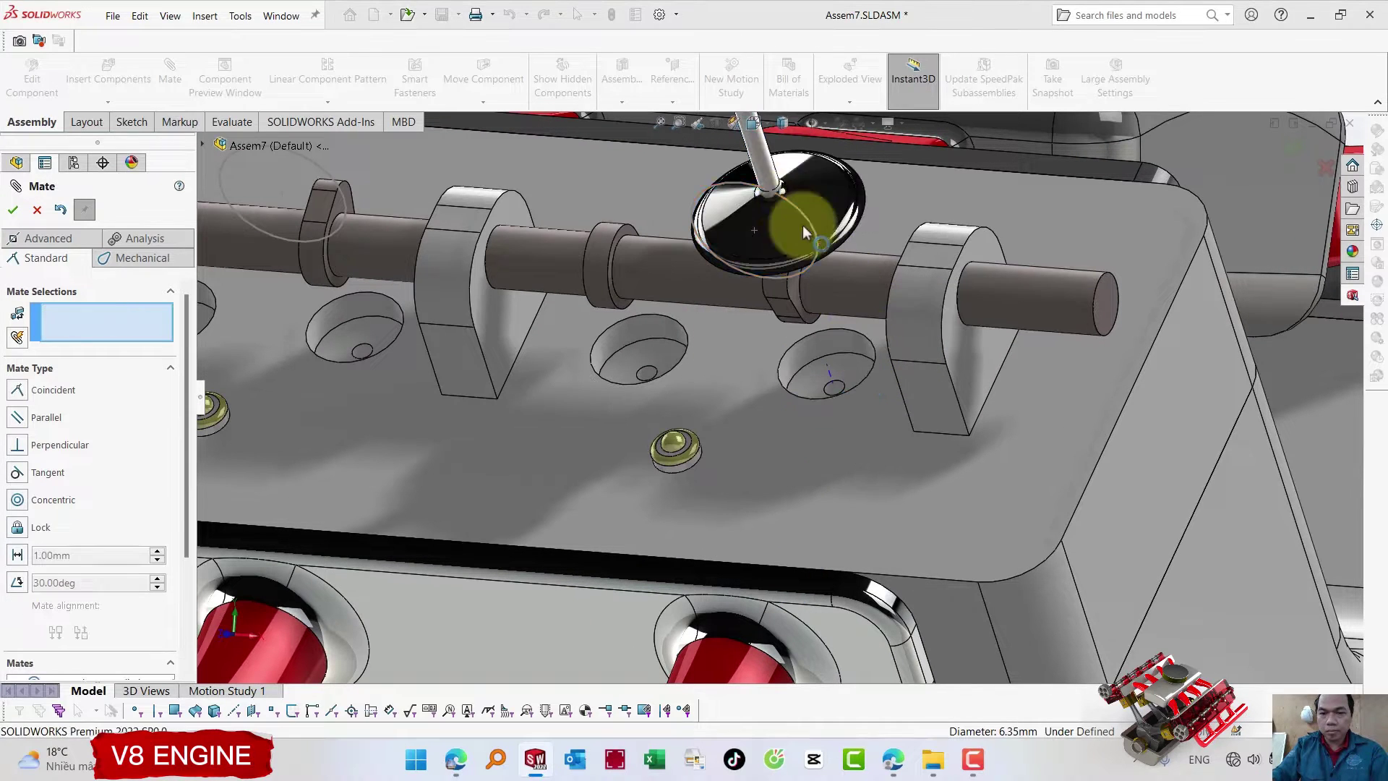
left_click_drag(810, 193, 916, 488)
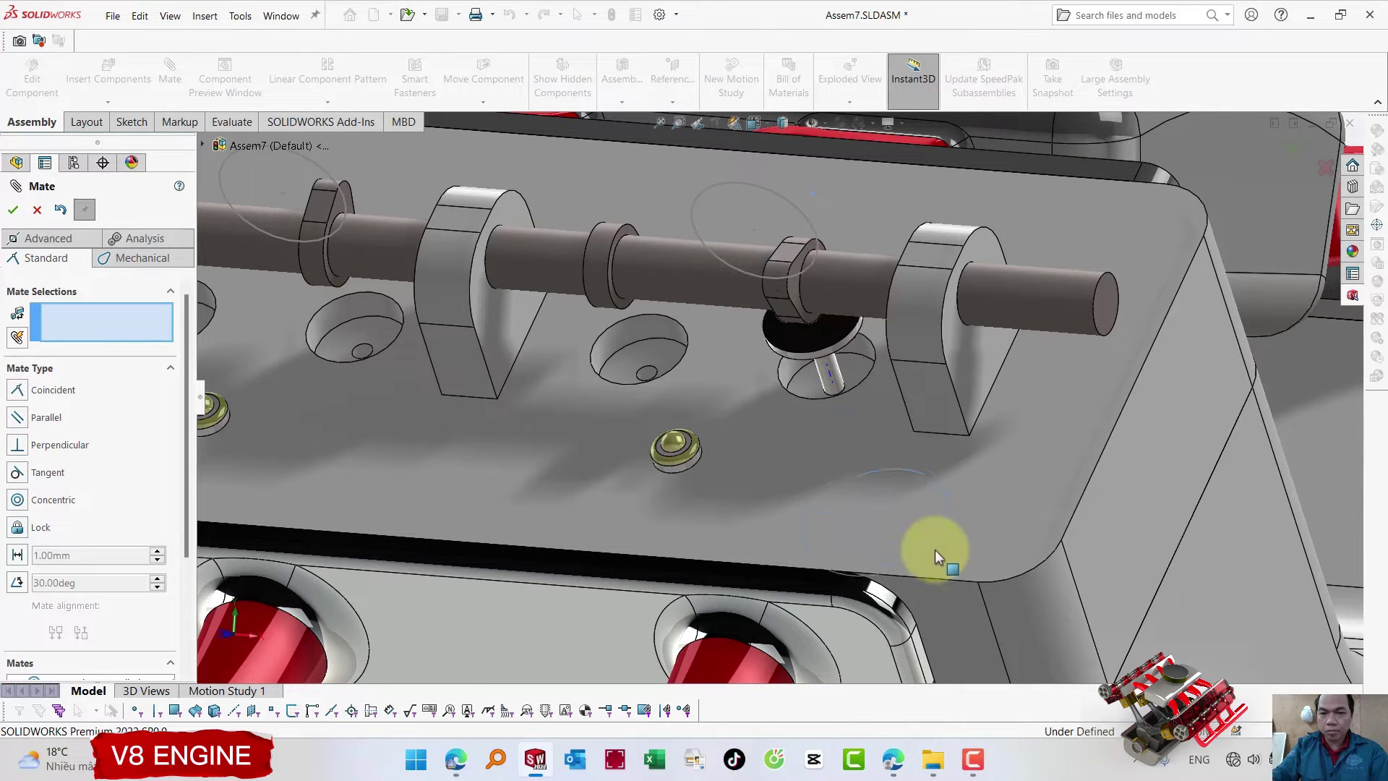
left_click_drag(935, 549, 943, 570)
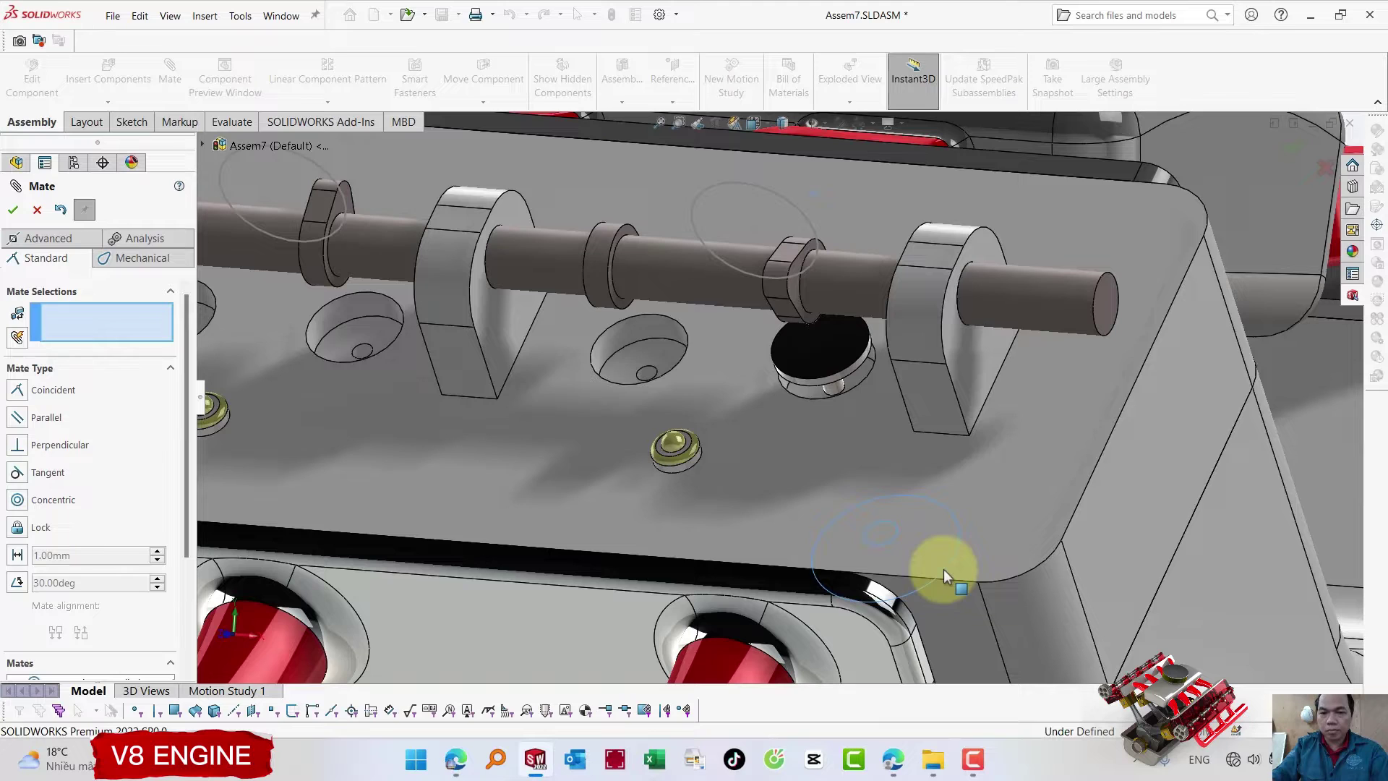
key("Escape")
left_click(804, 350)
- Use Copy with Mates on the valve to place copies in the first two holes
left_click(108, 101)
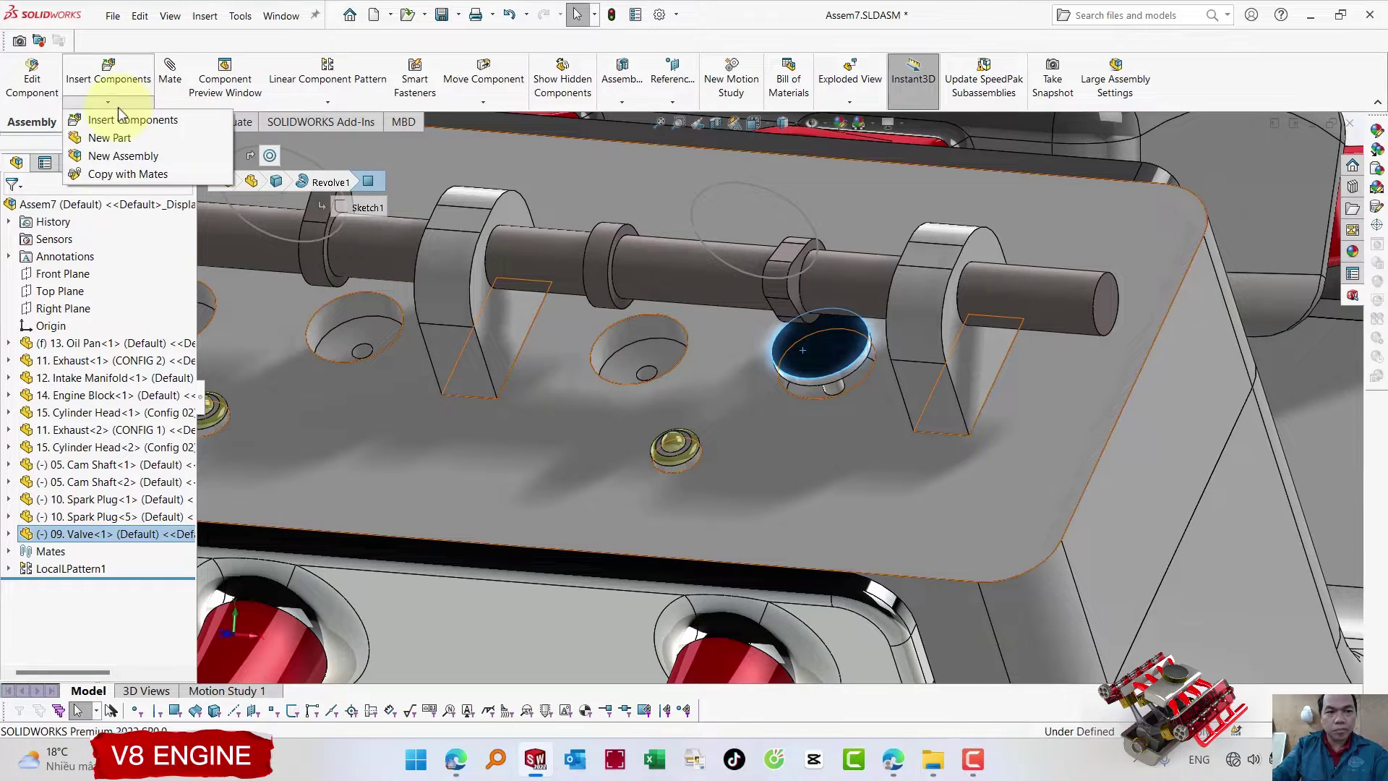
left_click(116, 174)
key("Return")
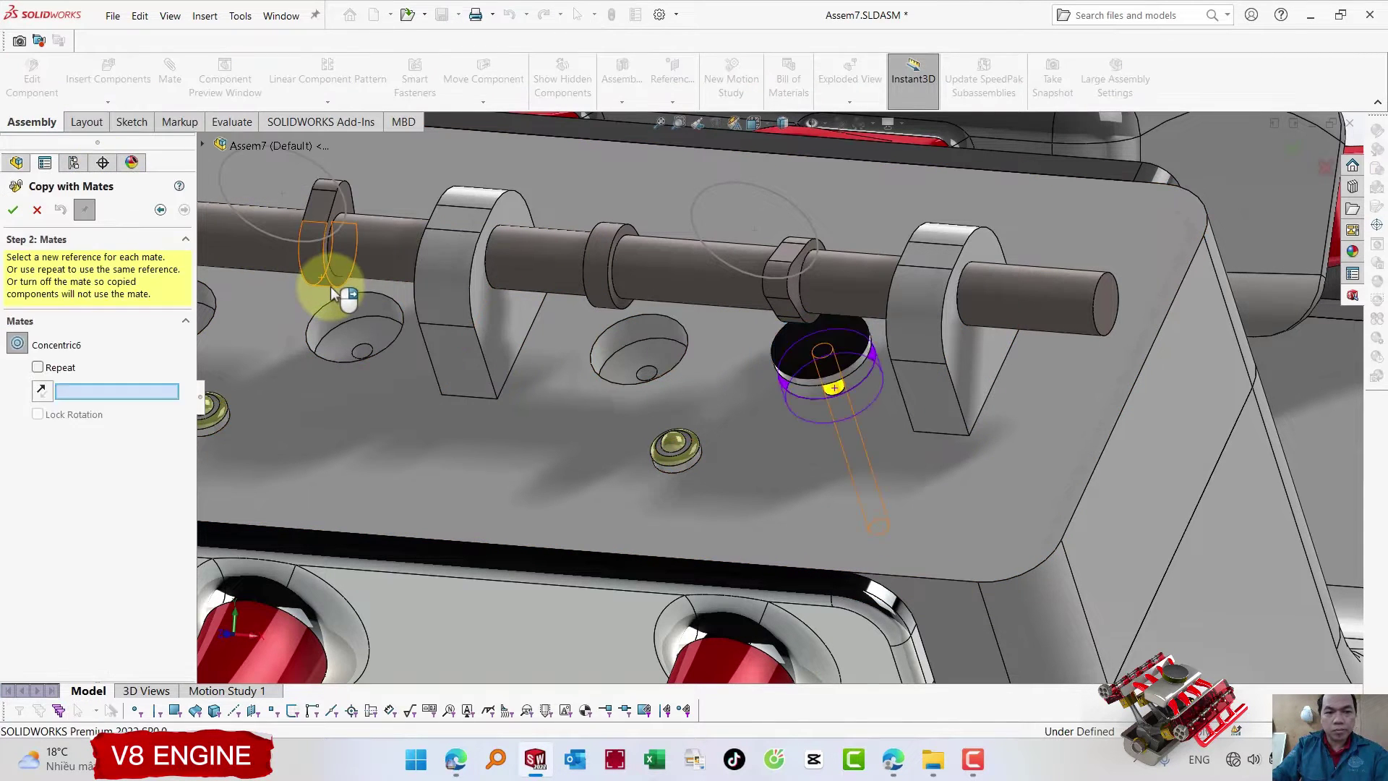
left_click(645, 334)
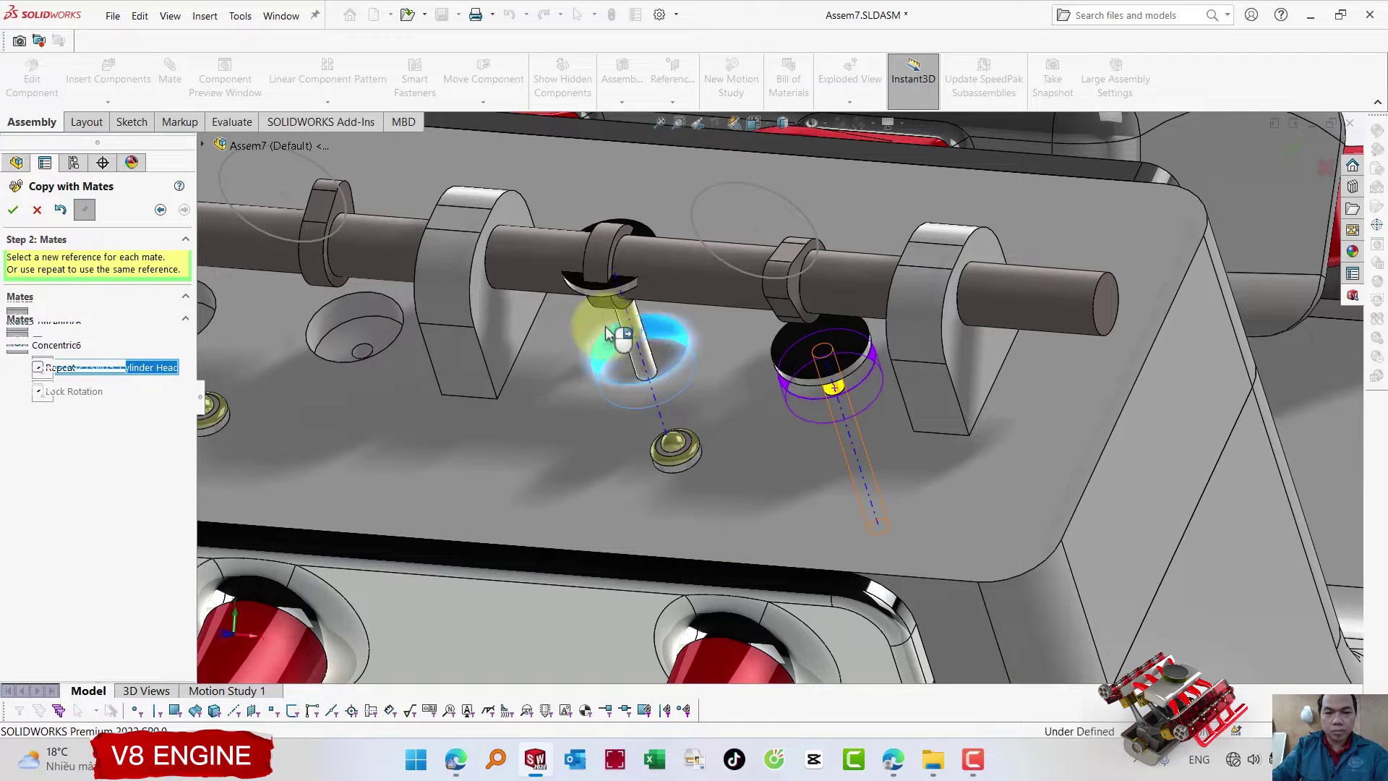
left_click(355, 303)
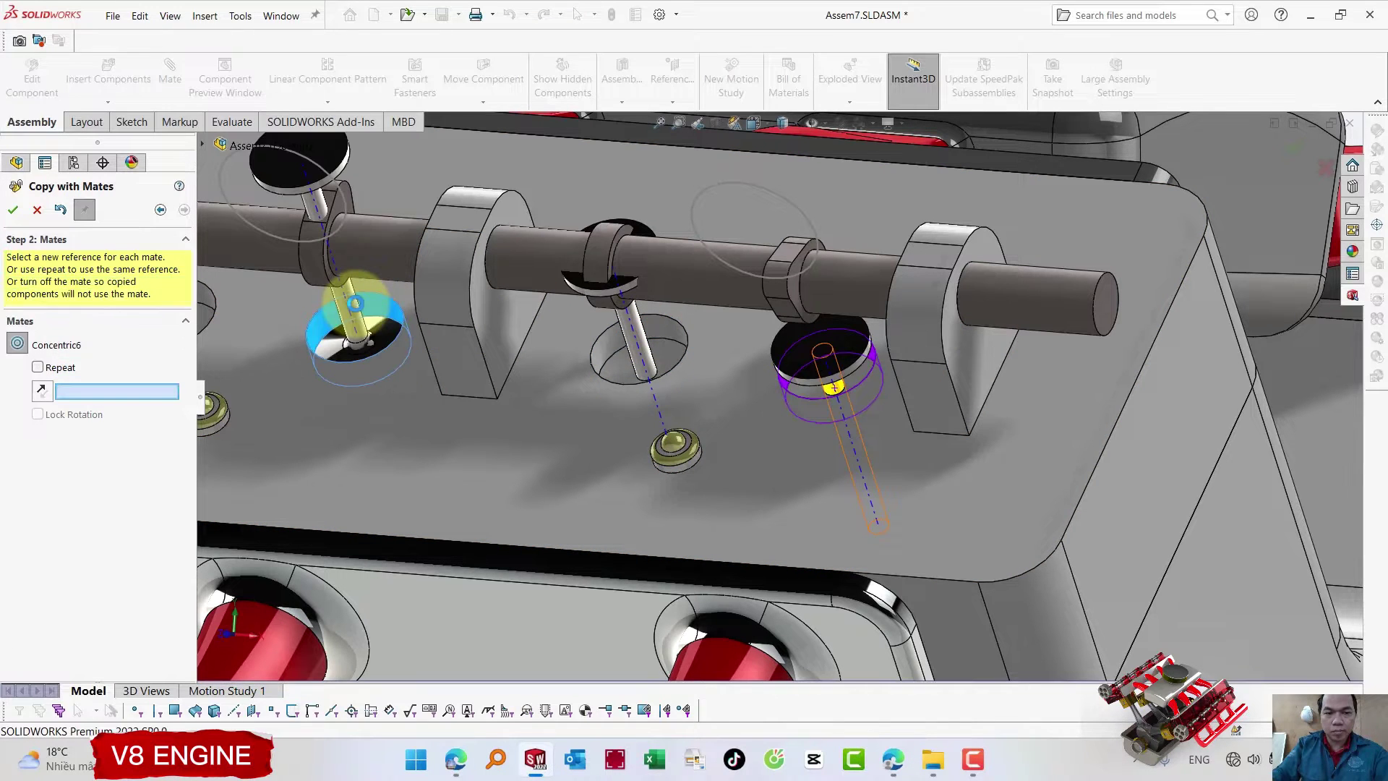
- Place four more valve copies in the remaining cylinder head holes and finish
scroll(365, 307, "up", 5)
scroll(373, 311, "up", 3)
scroll(370, 318, "down", 3)
scroll(377, 329, "down", 3)
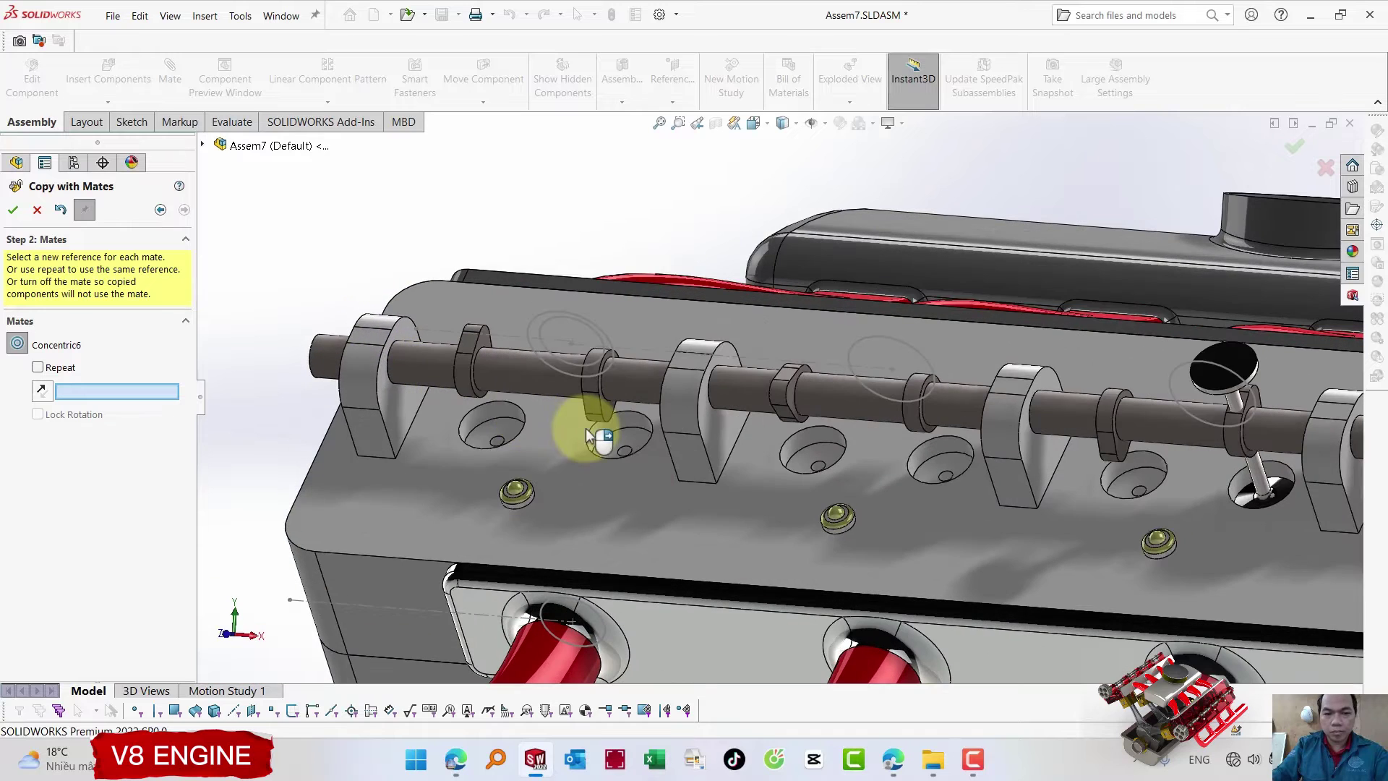
left_click(488, 417)
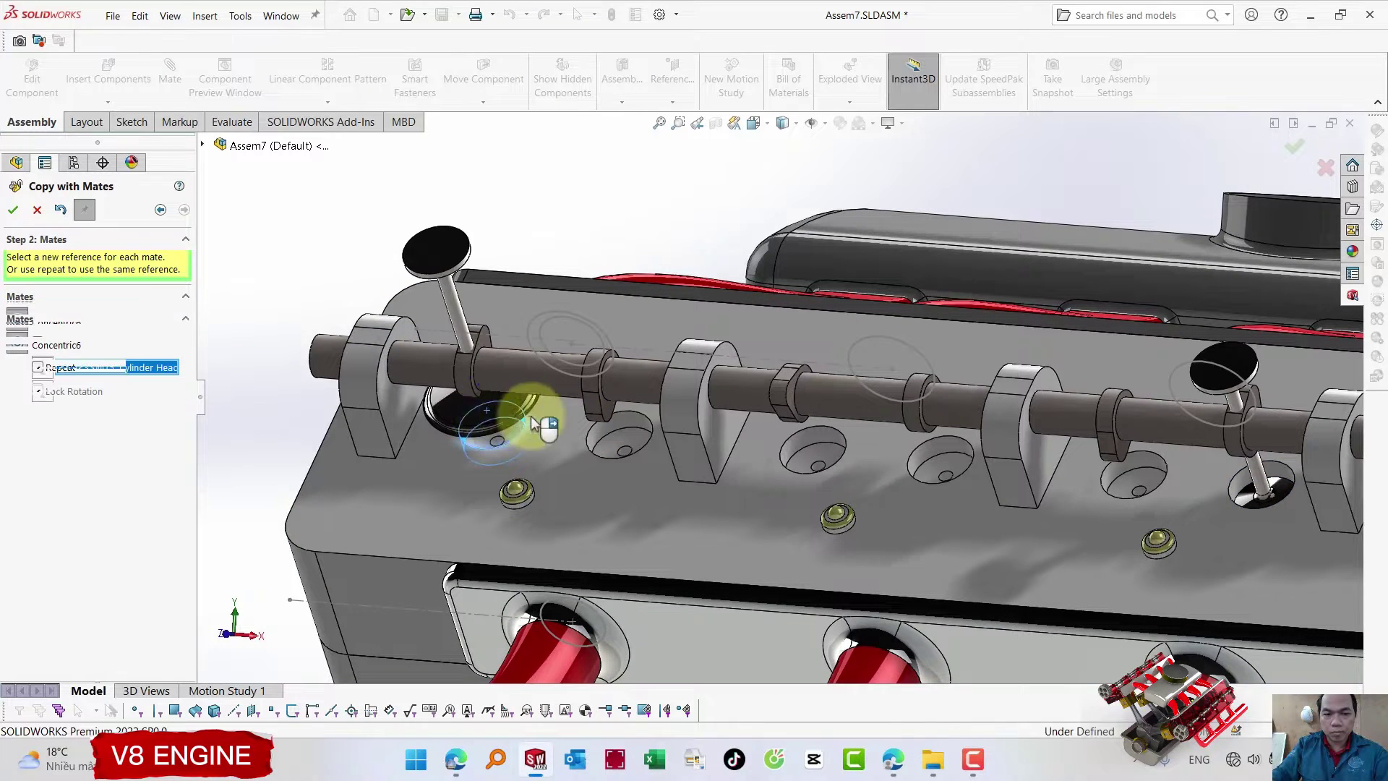
left_click(619, 419)
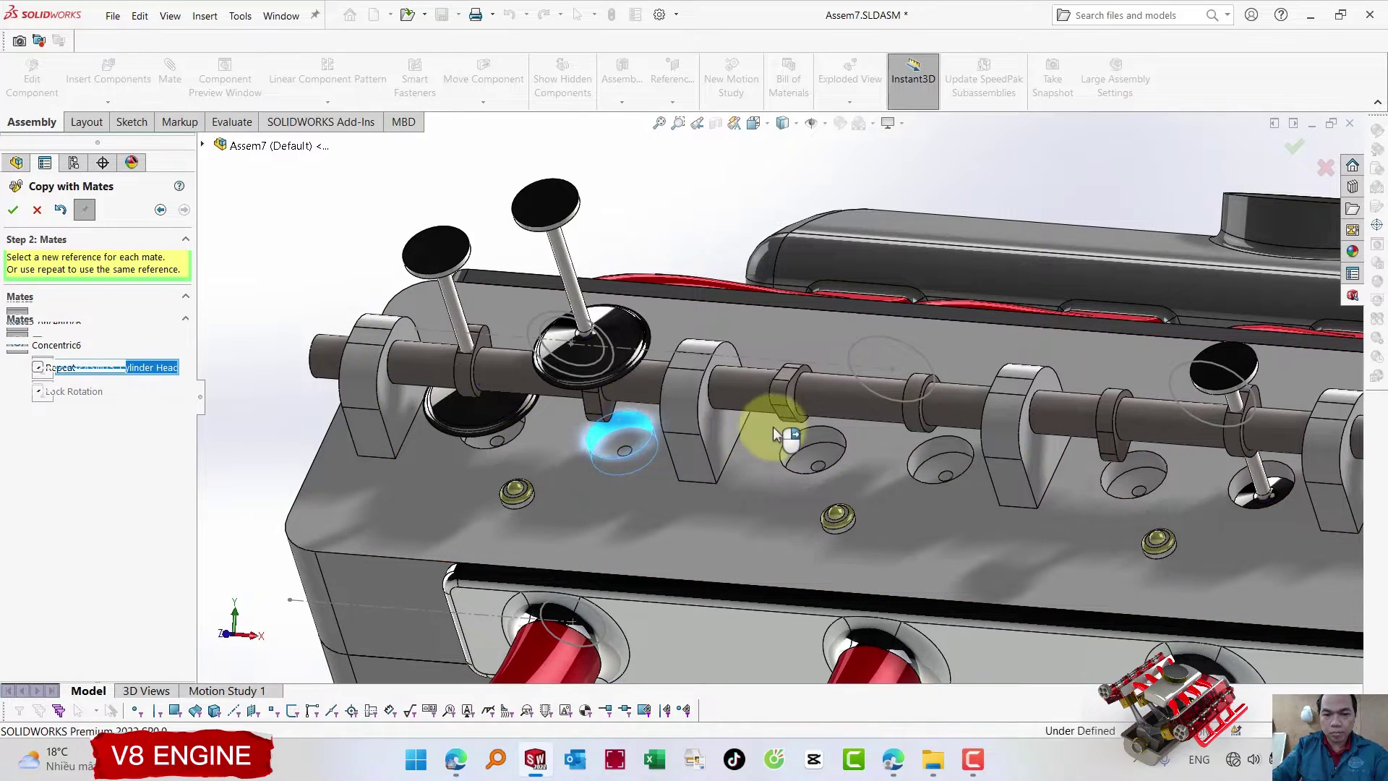
left_click(944, 459)
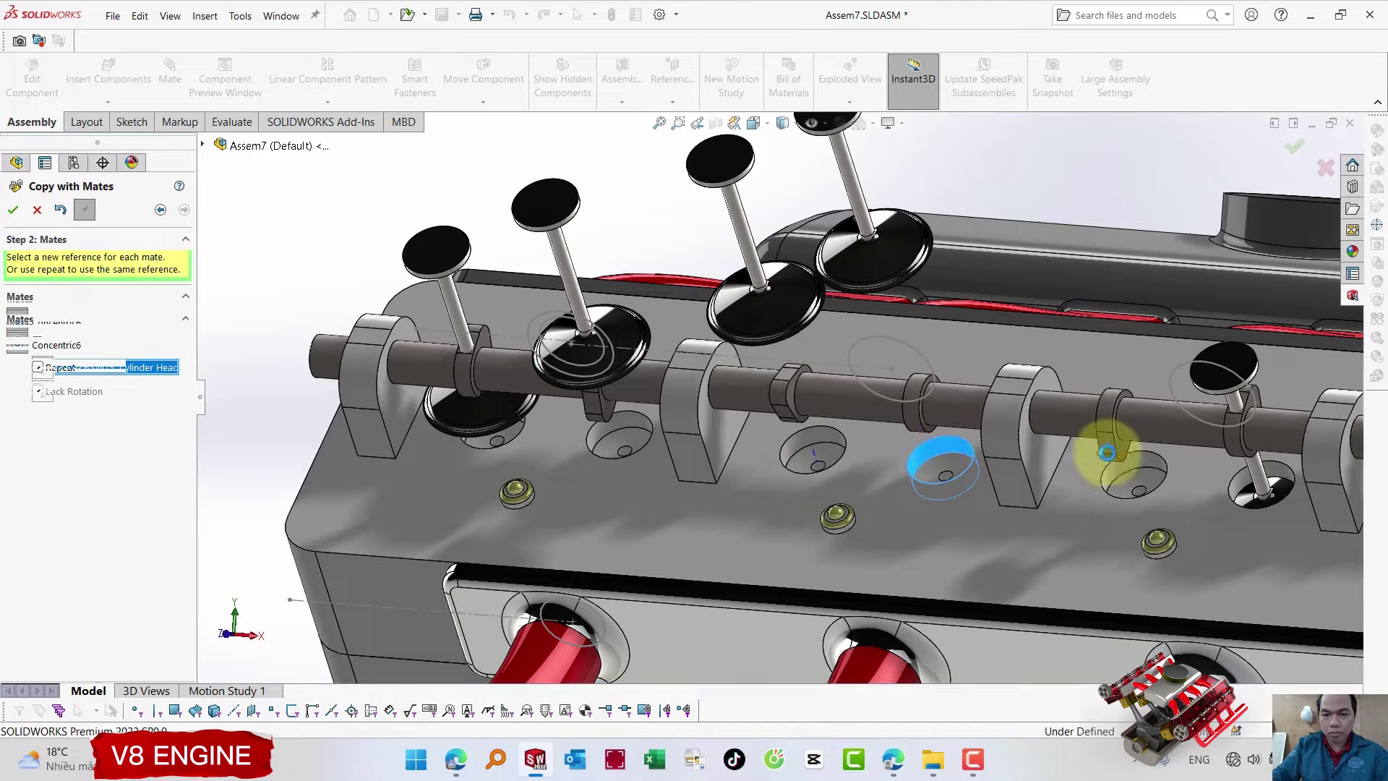
left_click(1143, 461)
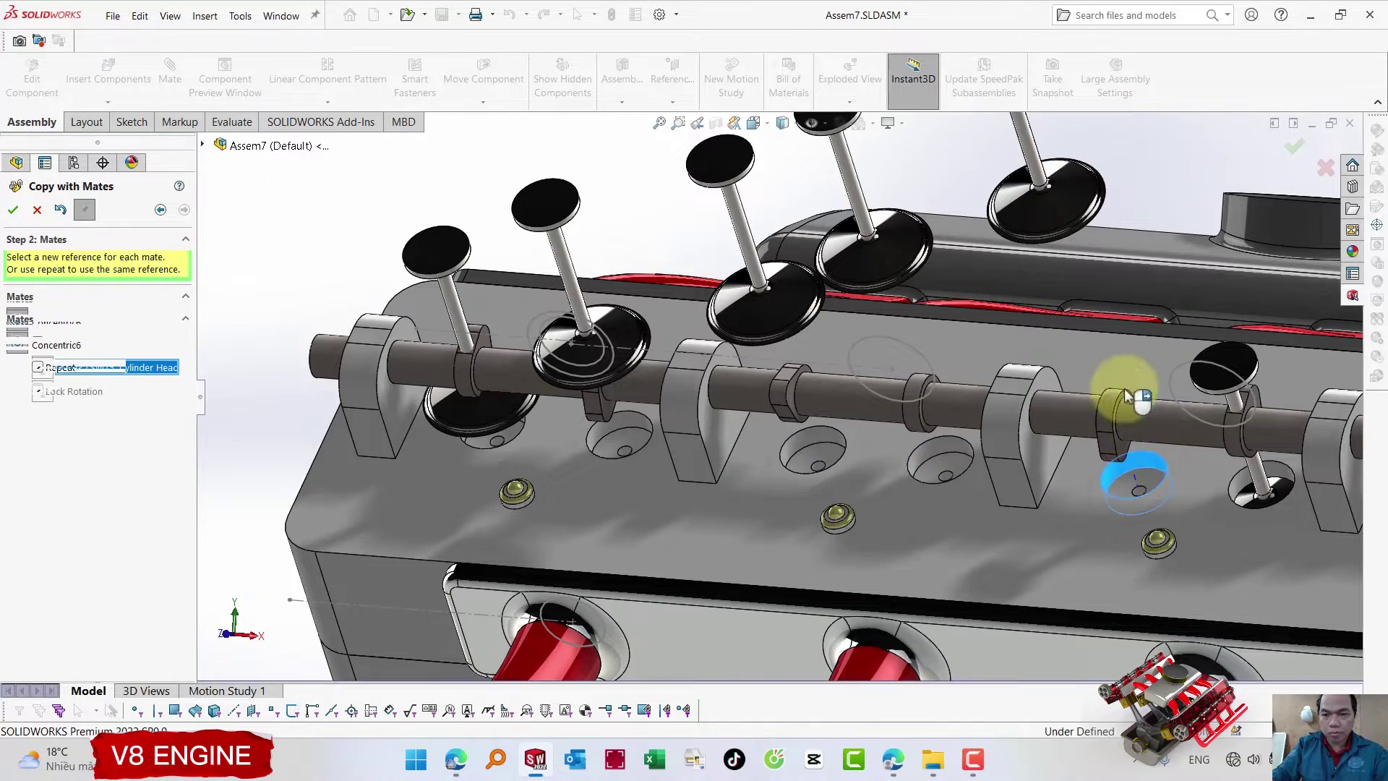
key("Escape")
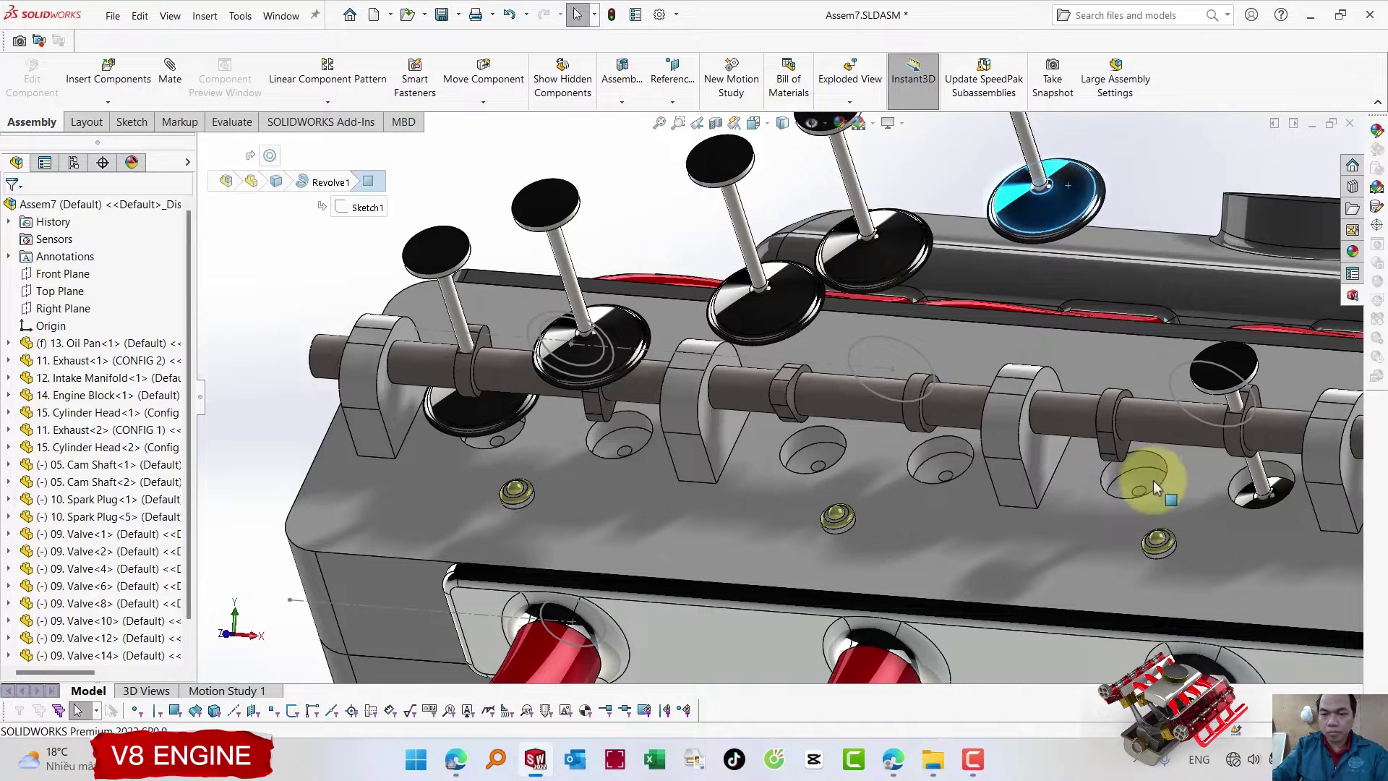
- Drag the seven copied valves down to seat in their first-cylinder-head holes
left_click_drag(1073, 221, 1099, 298)
left_click_drag(1059, 253, 1136, 515)
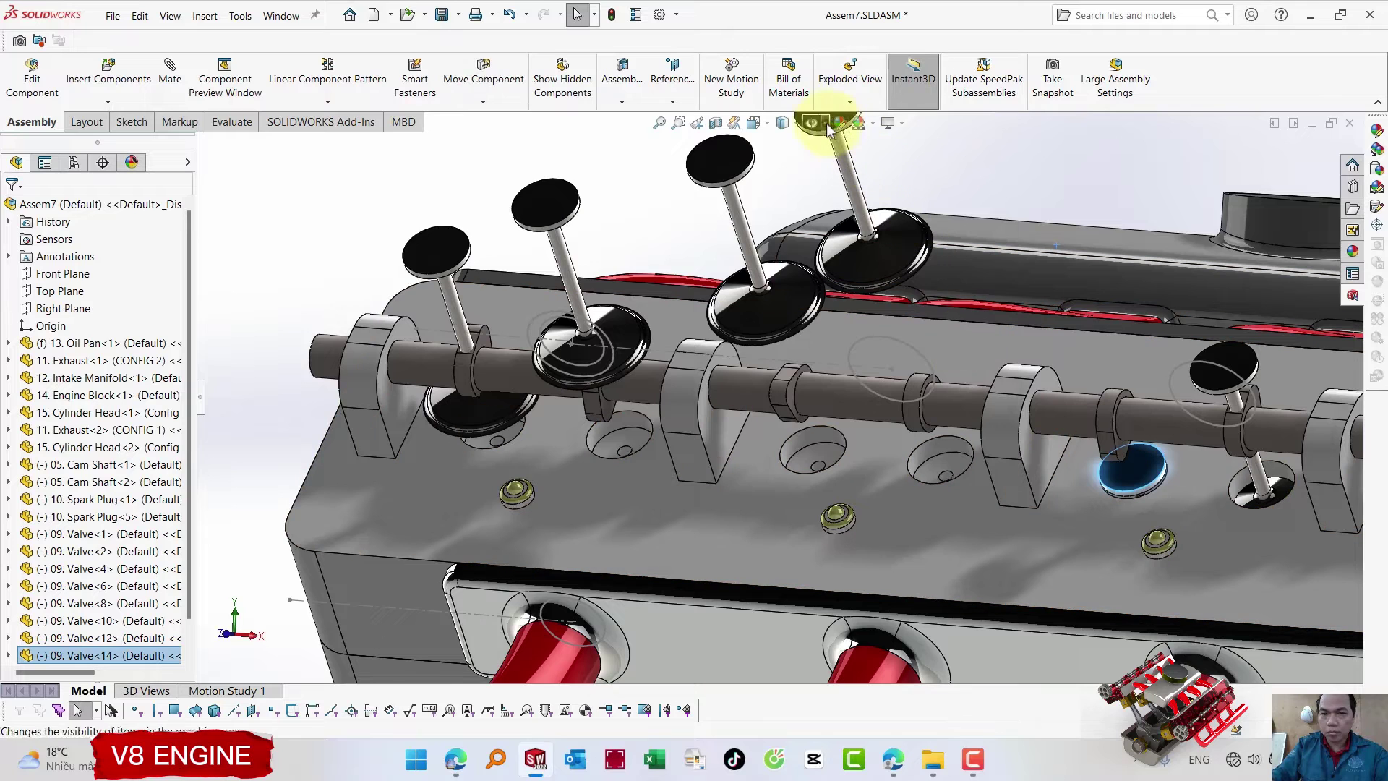
mouse_move(859, 206)
left_mouse_down()
mouse_move(932, 369)
mouse_move(950, 483)
left_mouse_up()
left_click_drag(713, 148, 848, 600)
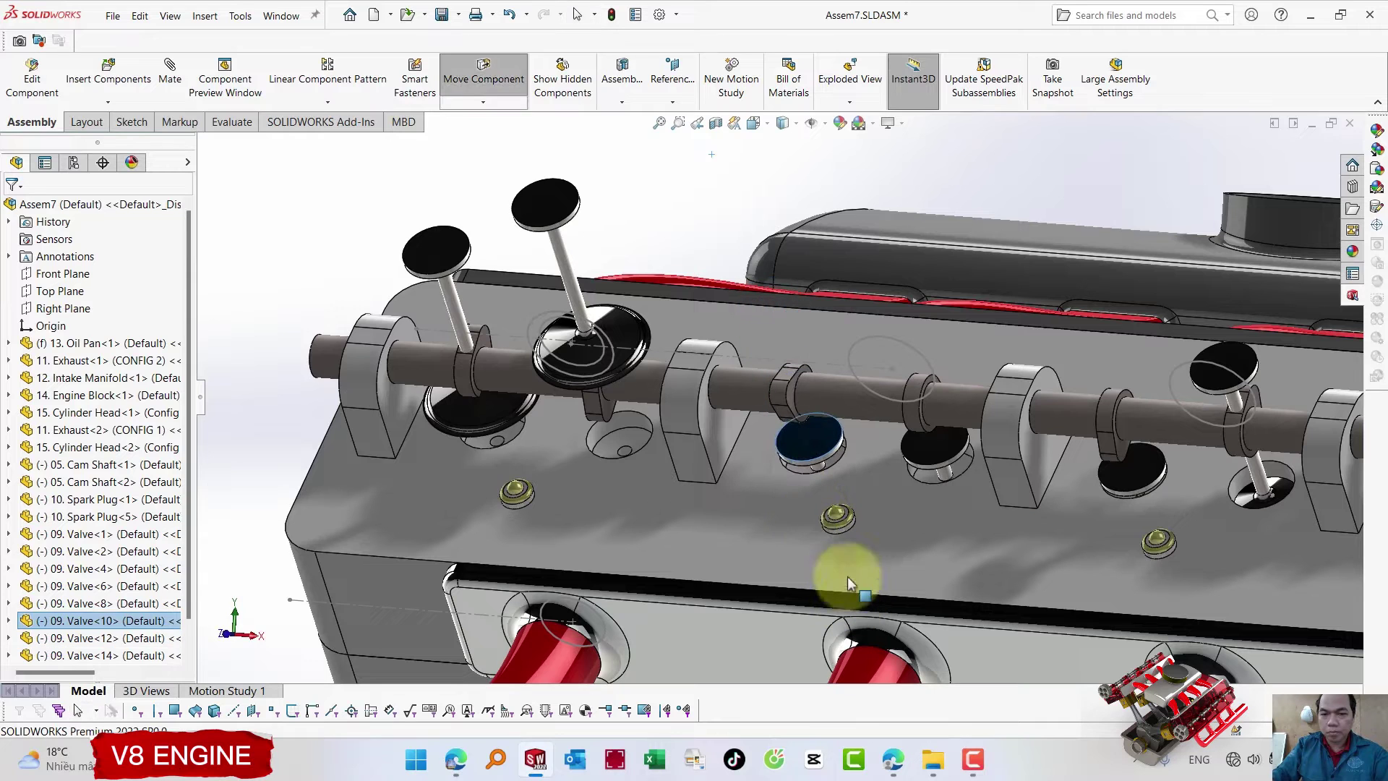
left_click_drag(549, 203, 647, 515)
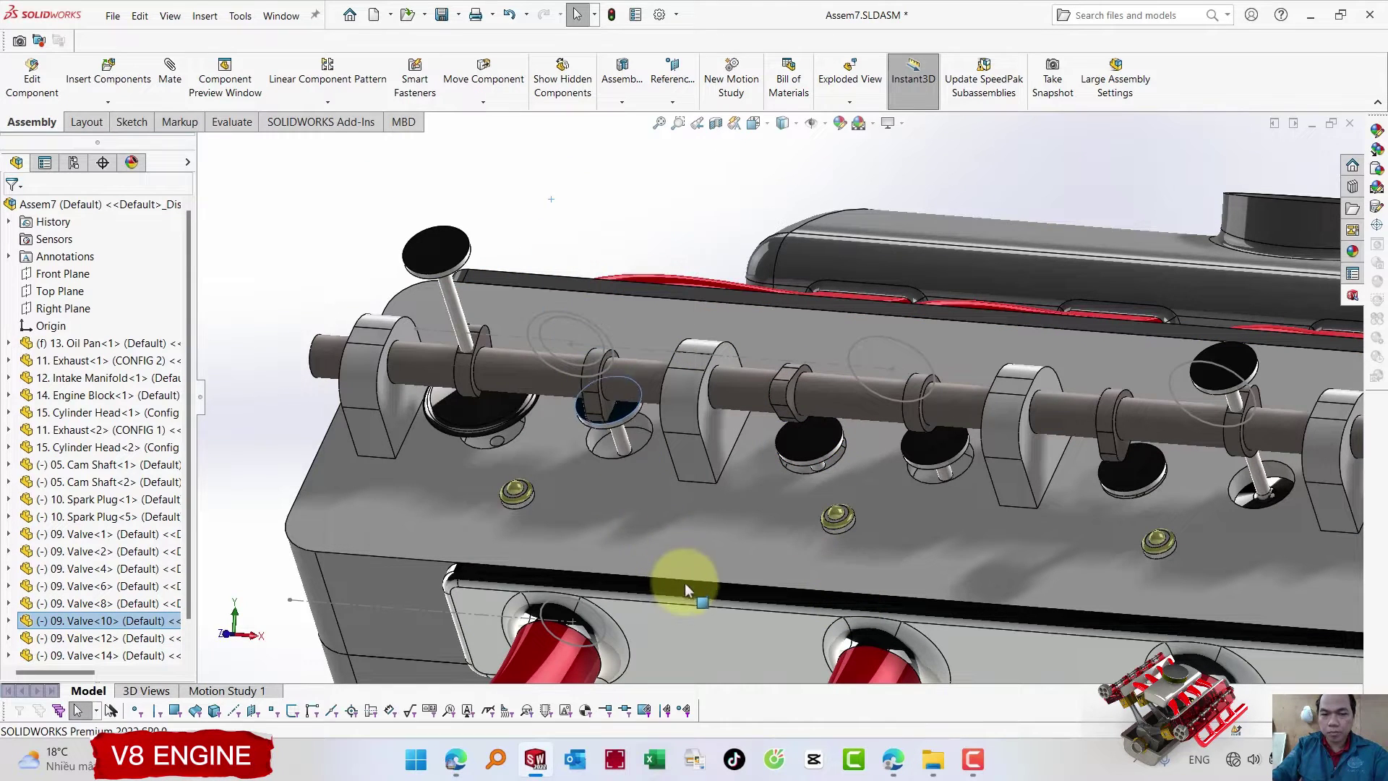
left_click_drag(449, 248, 486, 440)
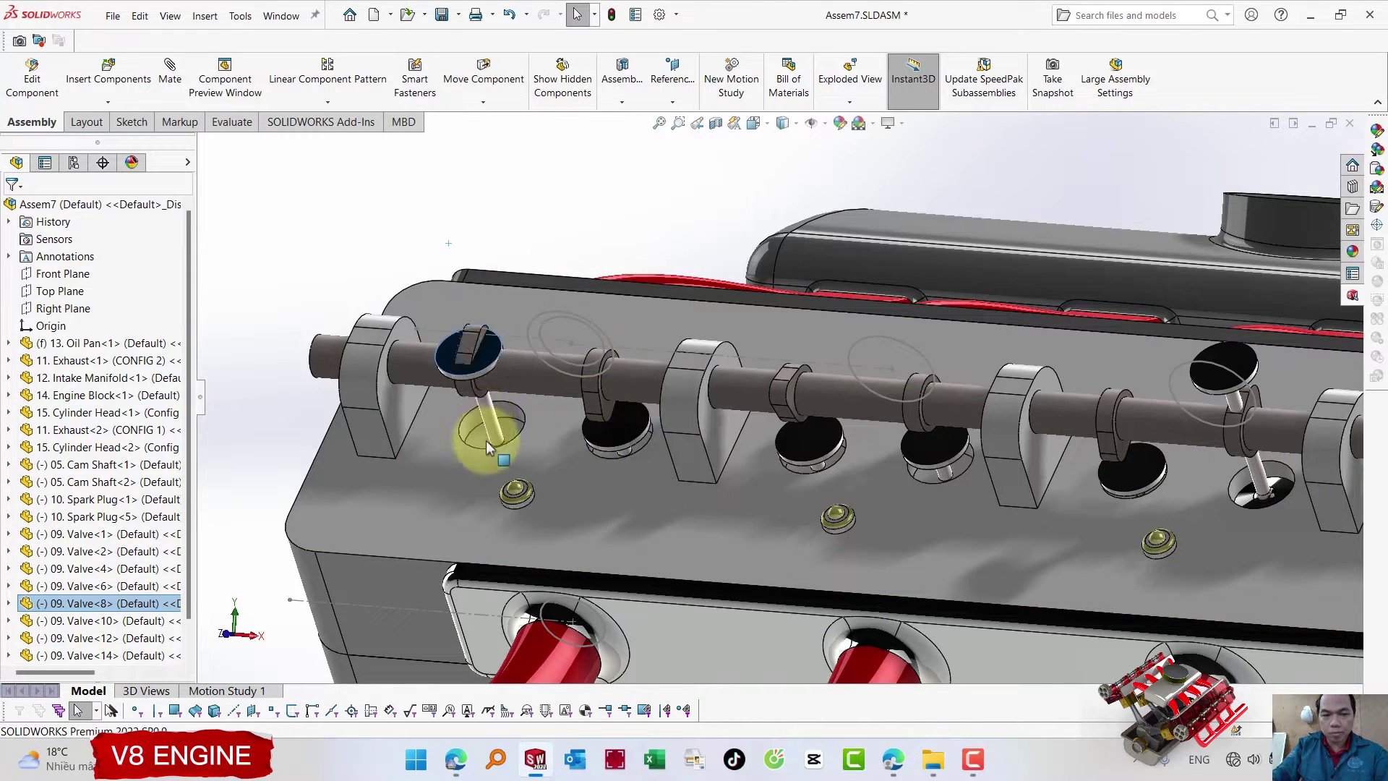
scroll(644, 353, "up", 3)
middle_click_drag(644, 354, 909, 358)
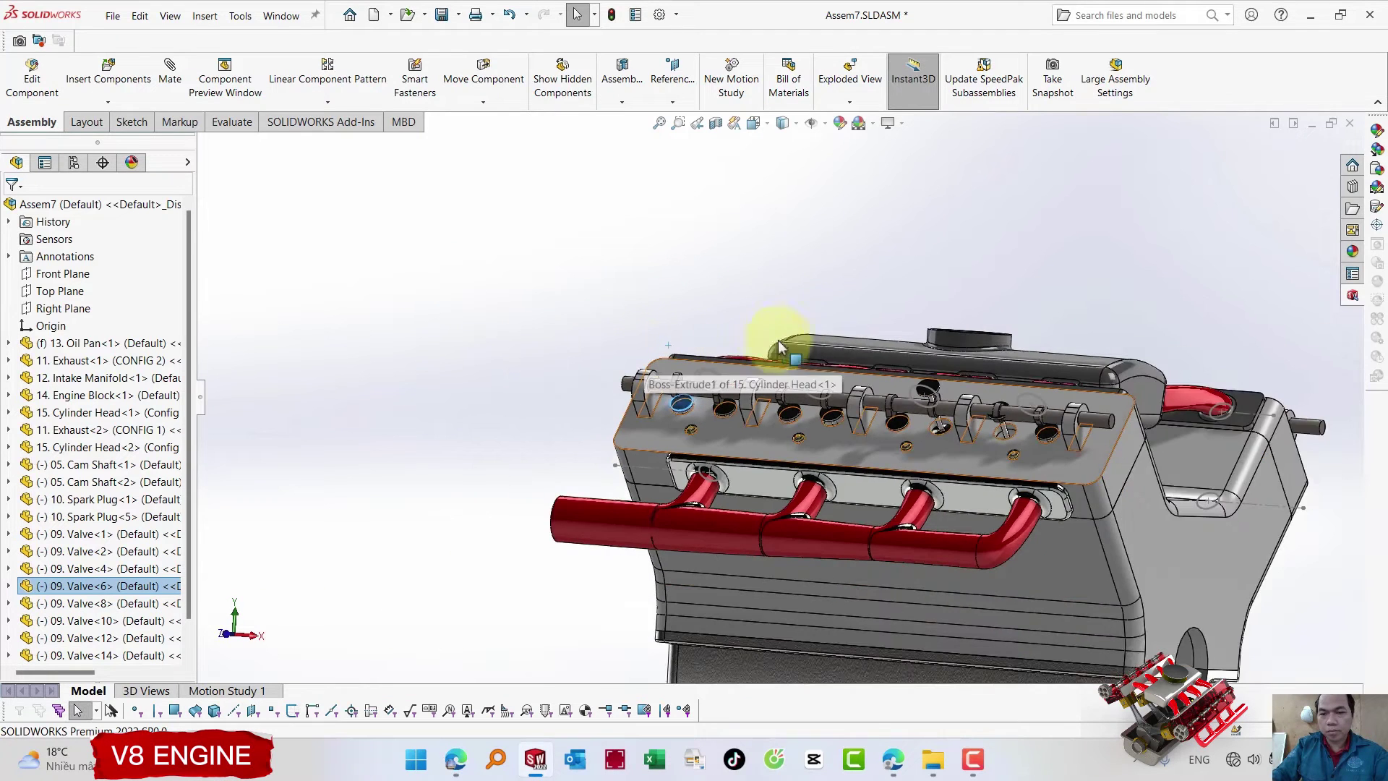
scroll(925, 391, "down", 2)
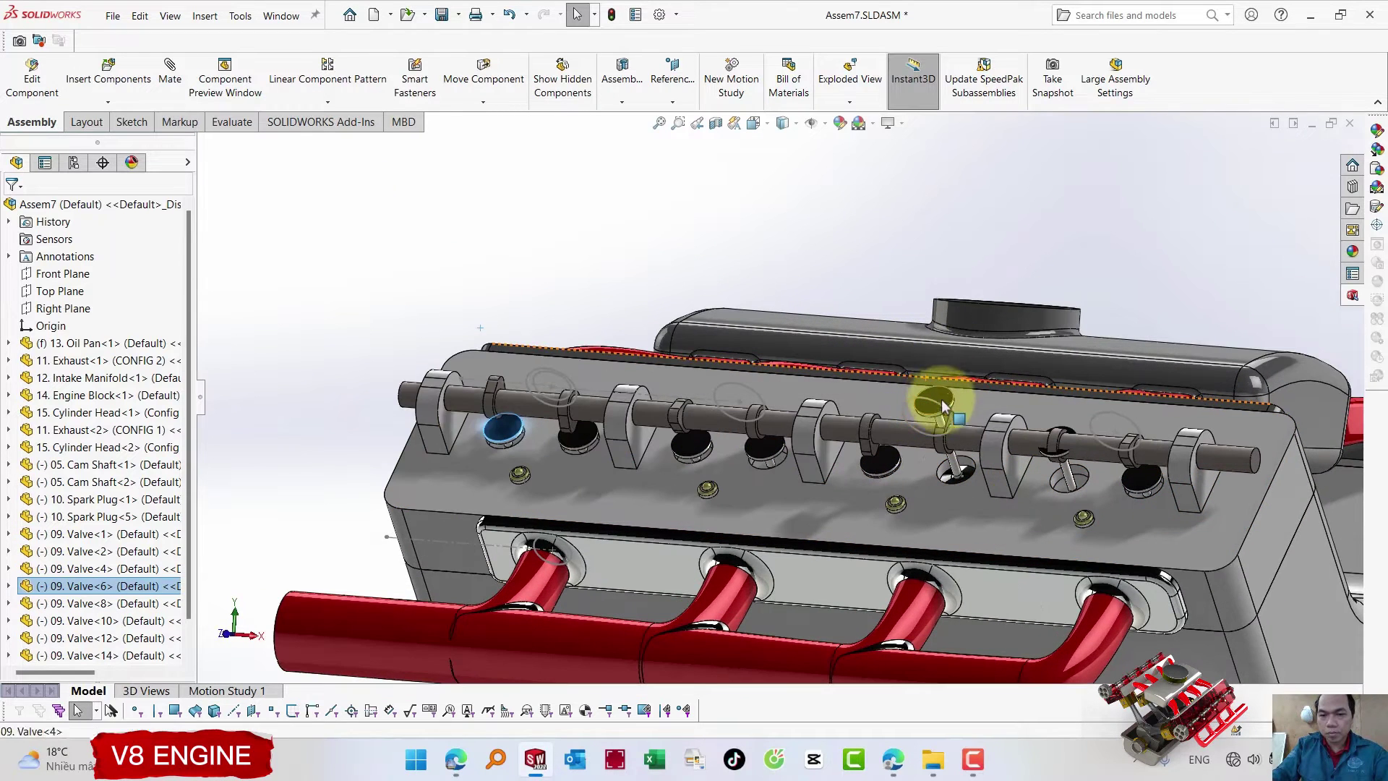
mouse_move(943, 405)
left_mouse_down()
mouse_move(956, 474)
mouse_move(1076, 511)
left_mouse_up()
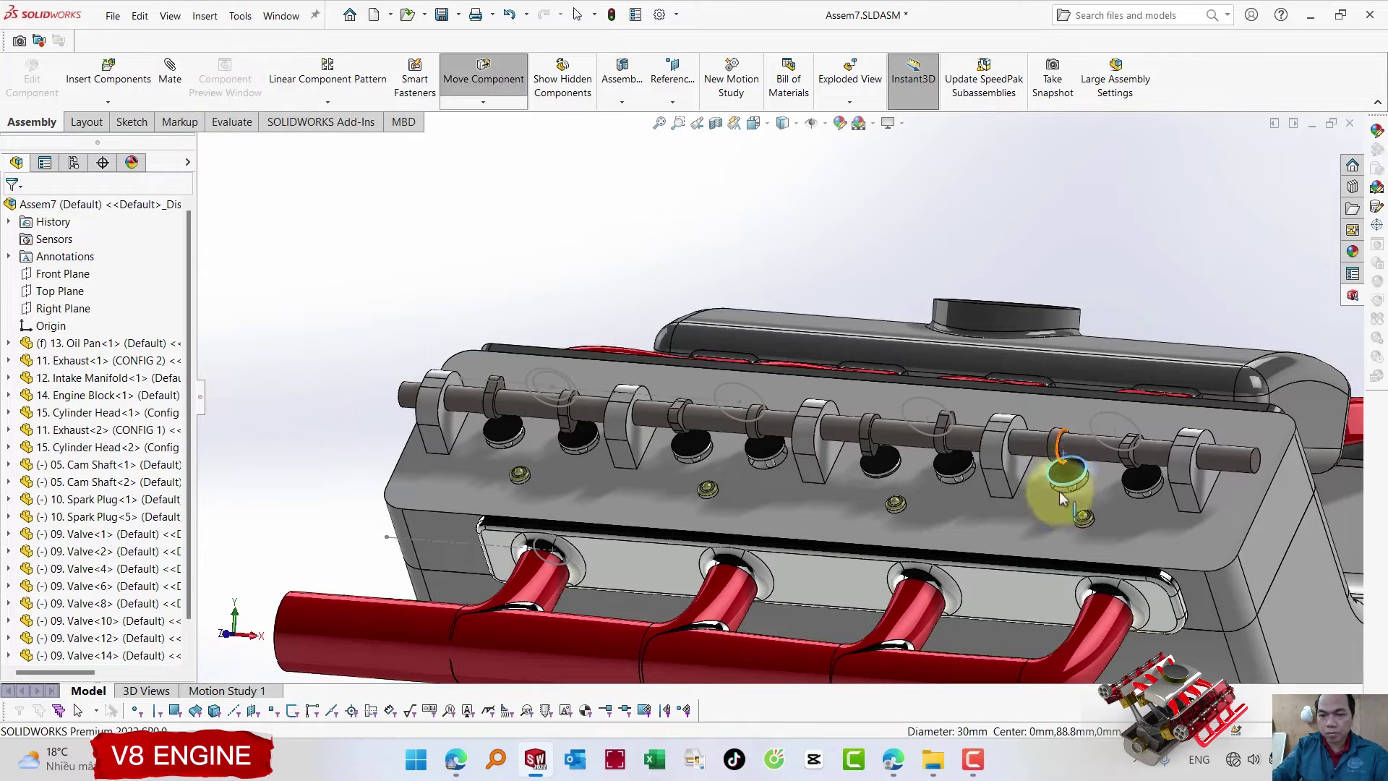
scroll(1060, 470, "up", 3)
scroll(1012, 376, "up", 2)
middle_click_drag(993, 356, 893, 357)
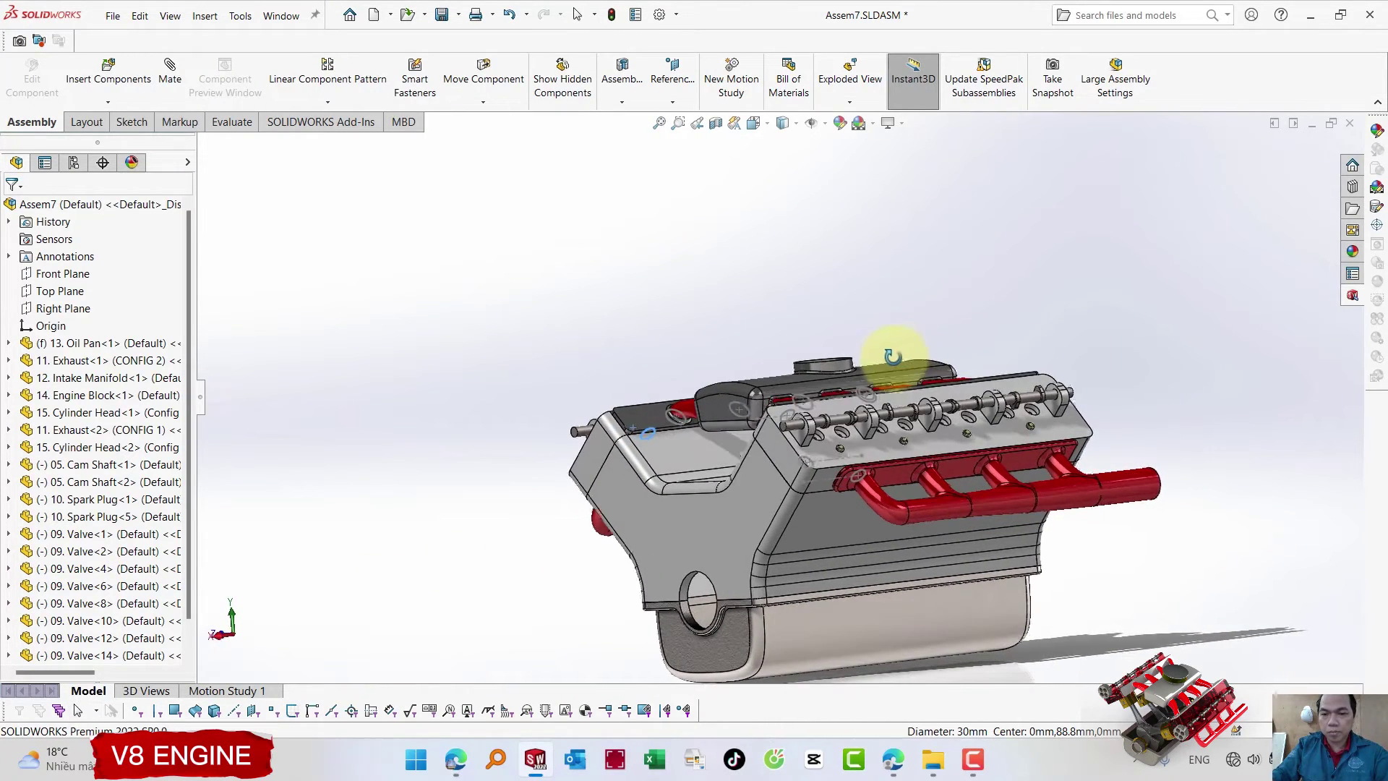
- Rotate a valve copy freely so its stem stands upright
left_click(62, 647)
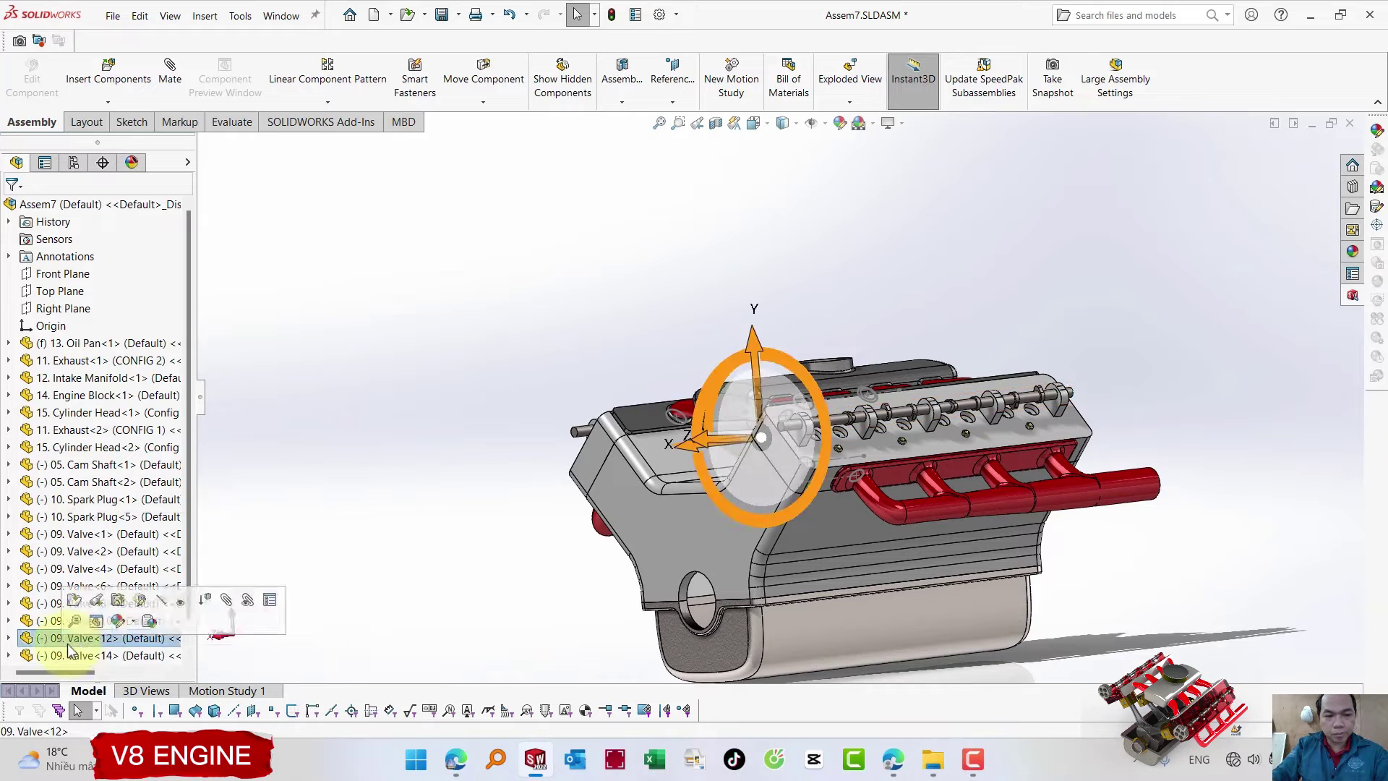
scroll(1095, 433, "down", 2)
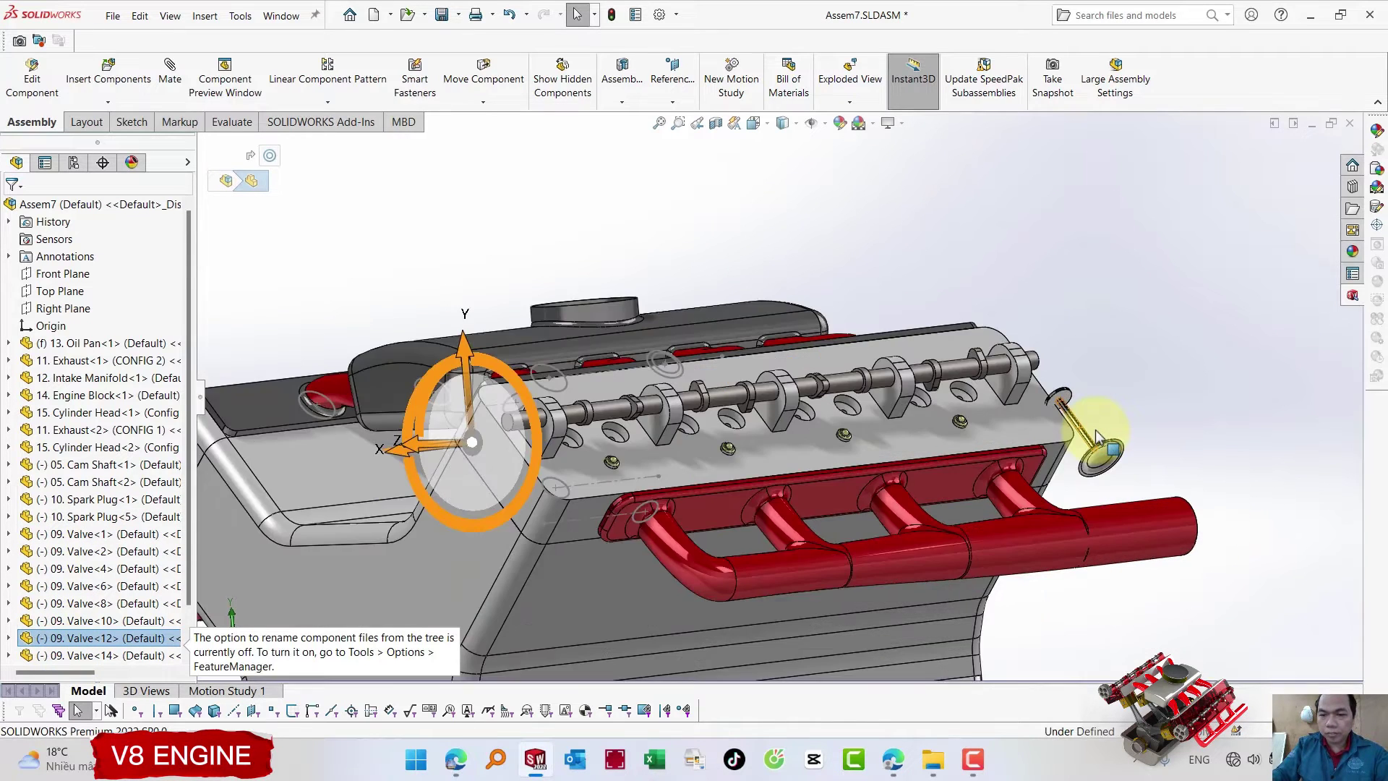
scroll(1095, 433, "down", 2)
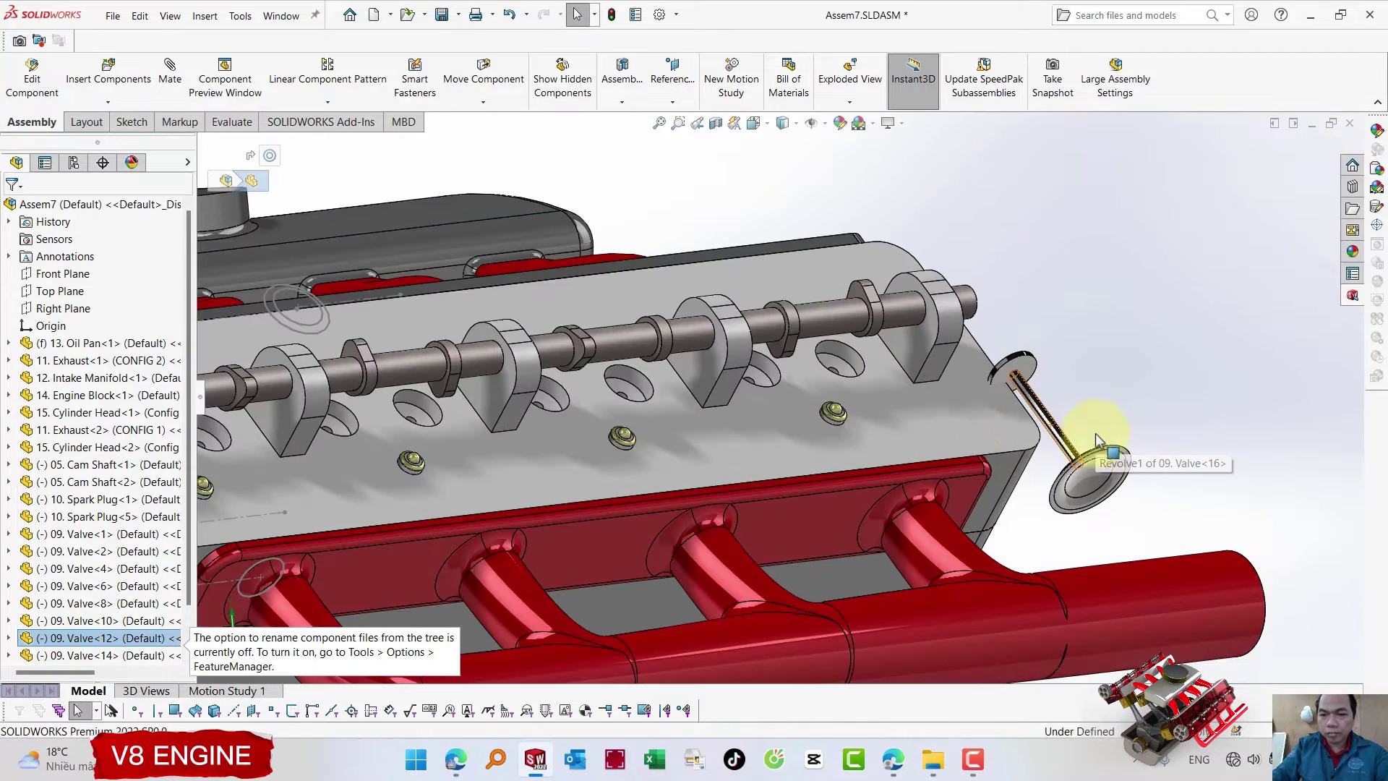
left_click(482, 102)
left_click(511, 137)
left_click_drag(1088, 478, 896, 679)
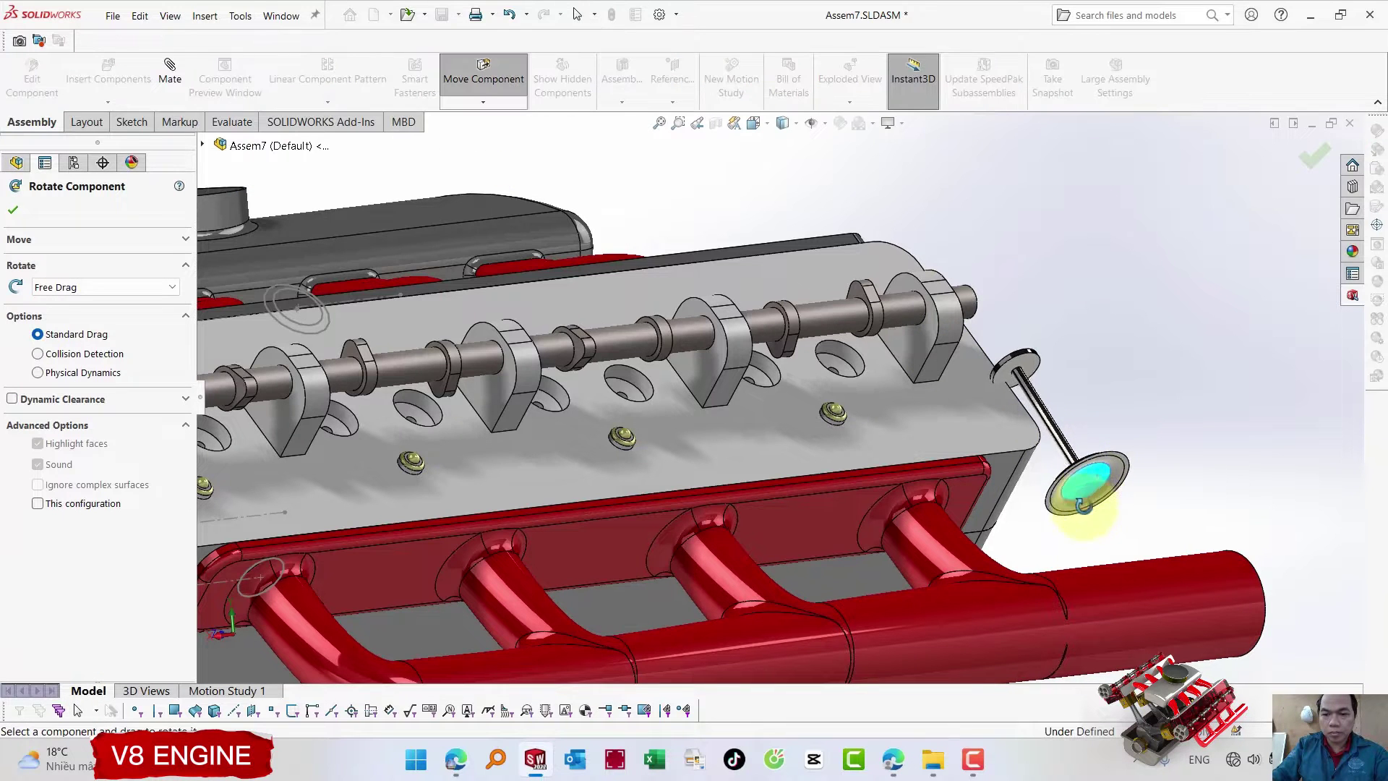
key("Escape")
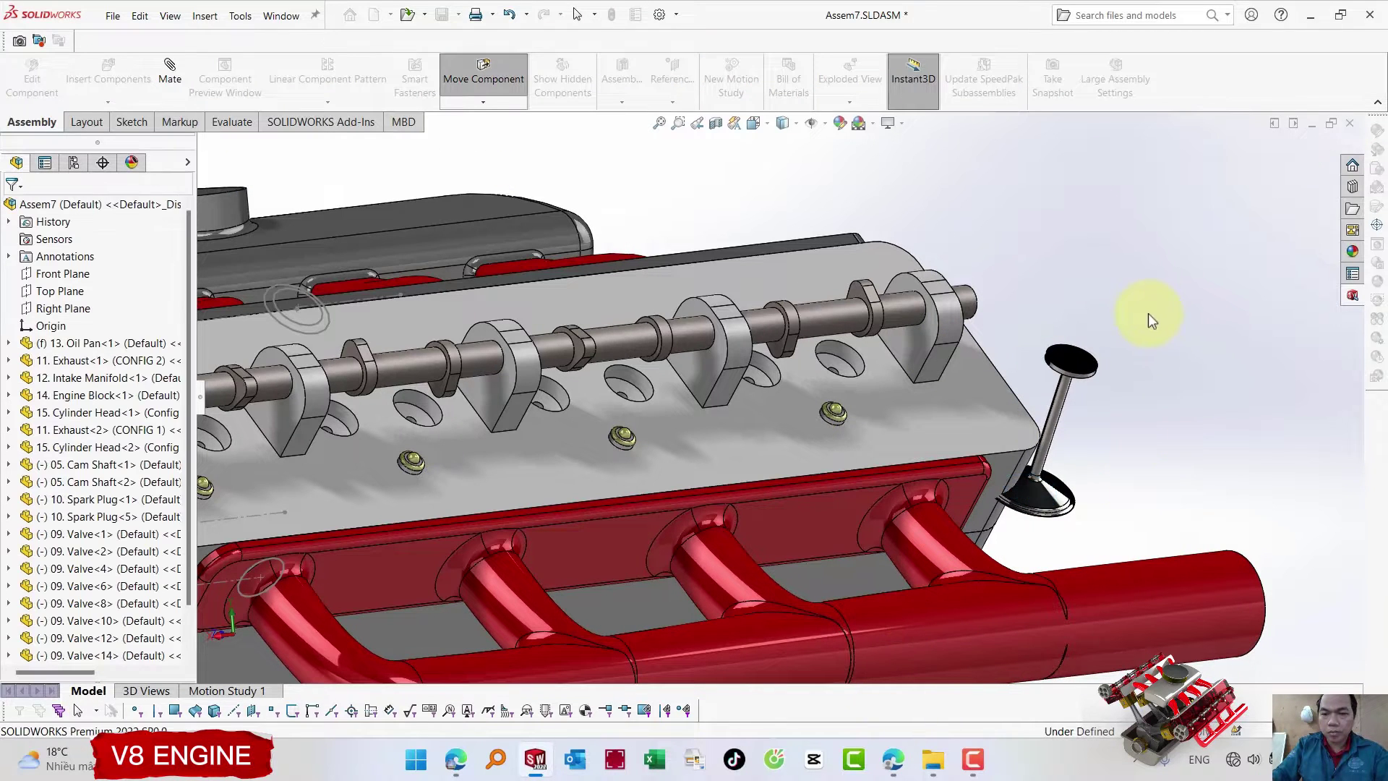
- Mate the valve stem concentric with a hole on Cylinder Head<2>
left_click(1060, 406)
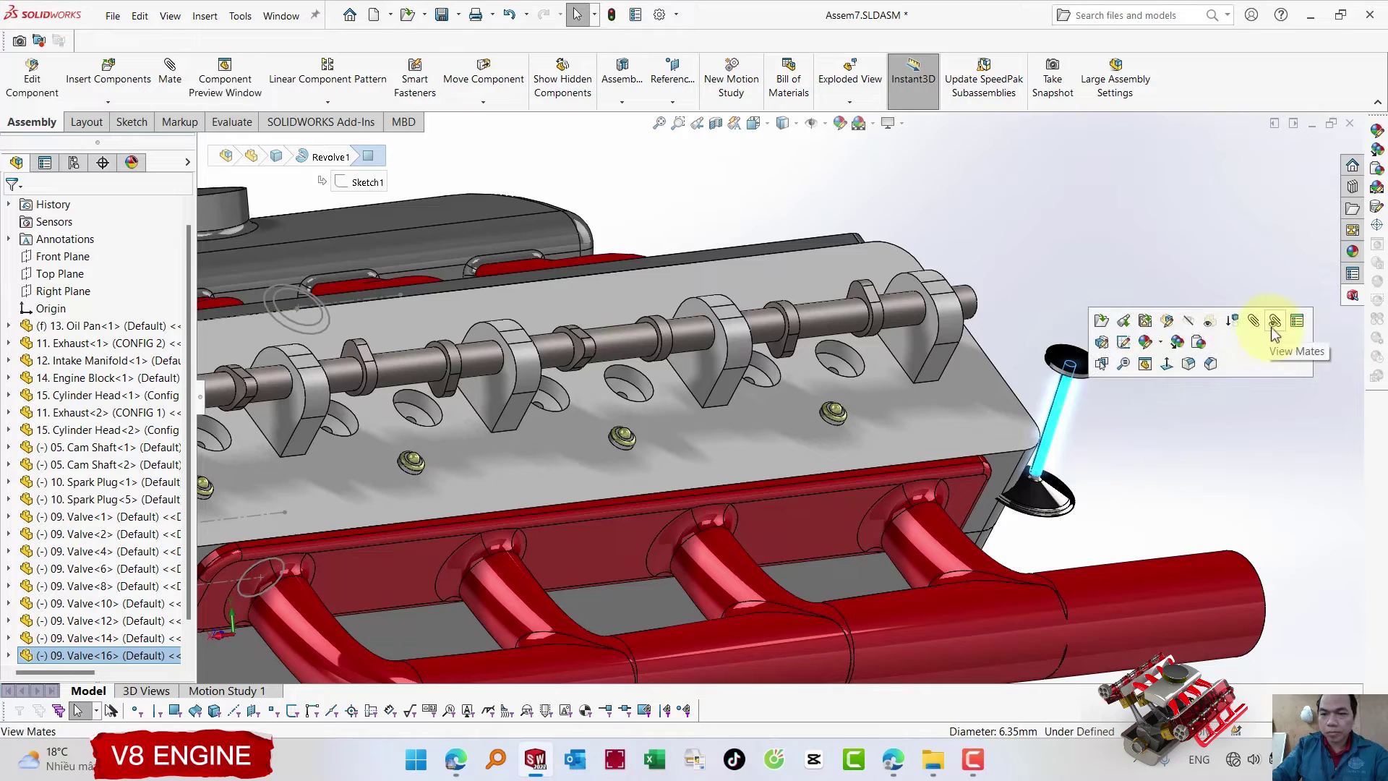
left_click(843, 354, "ctrl")
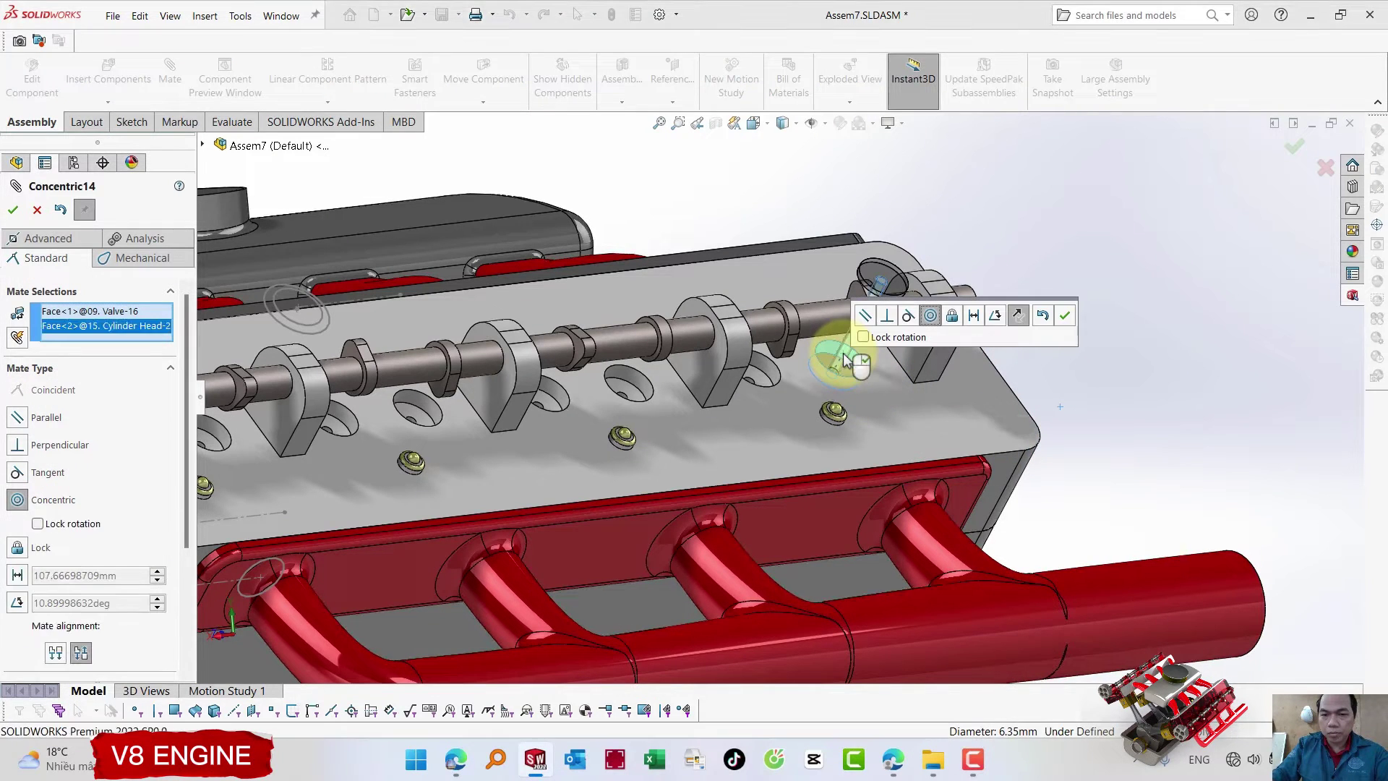
key("Return")
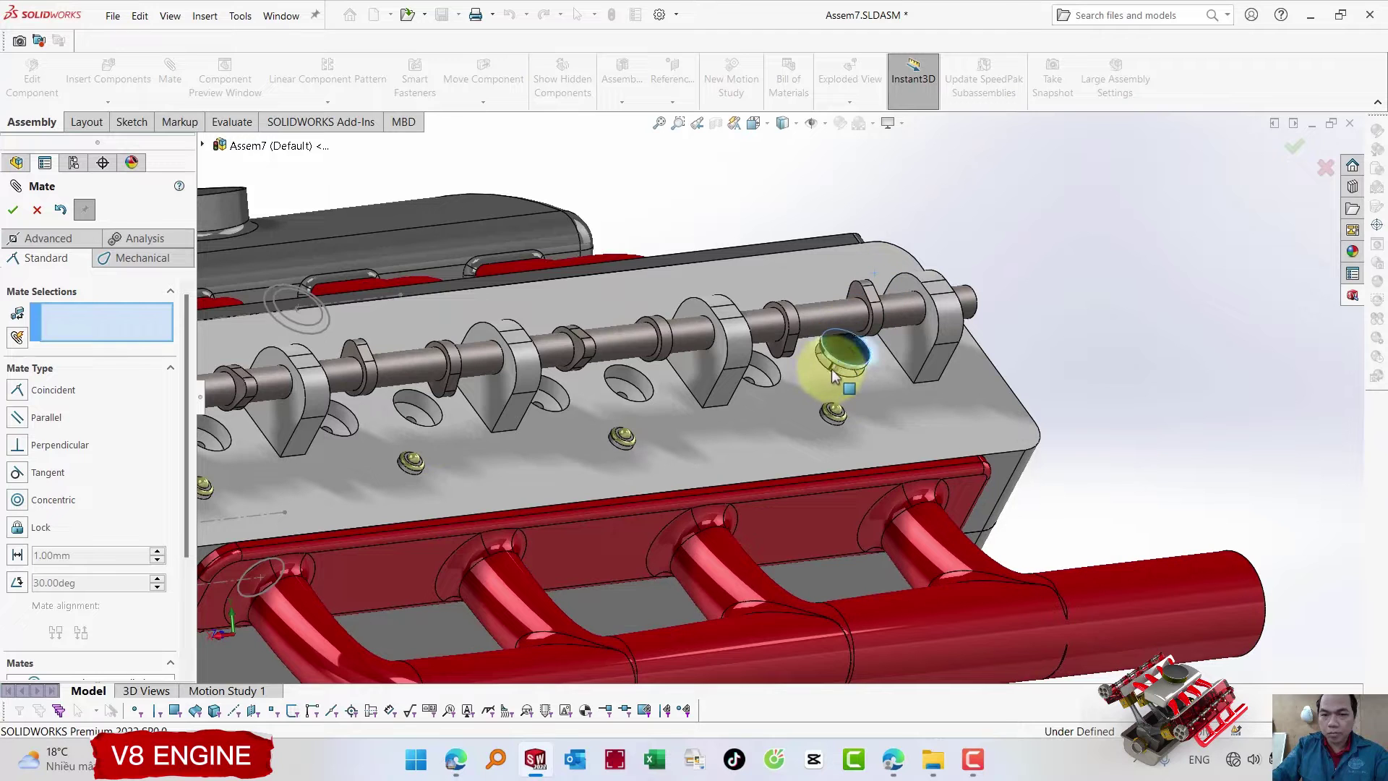
key("Escape")
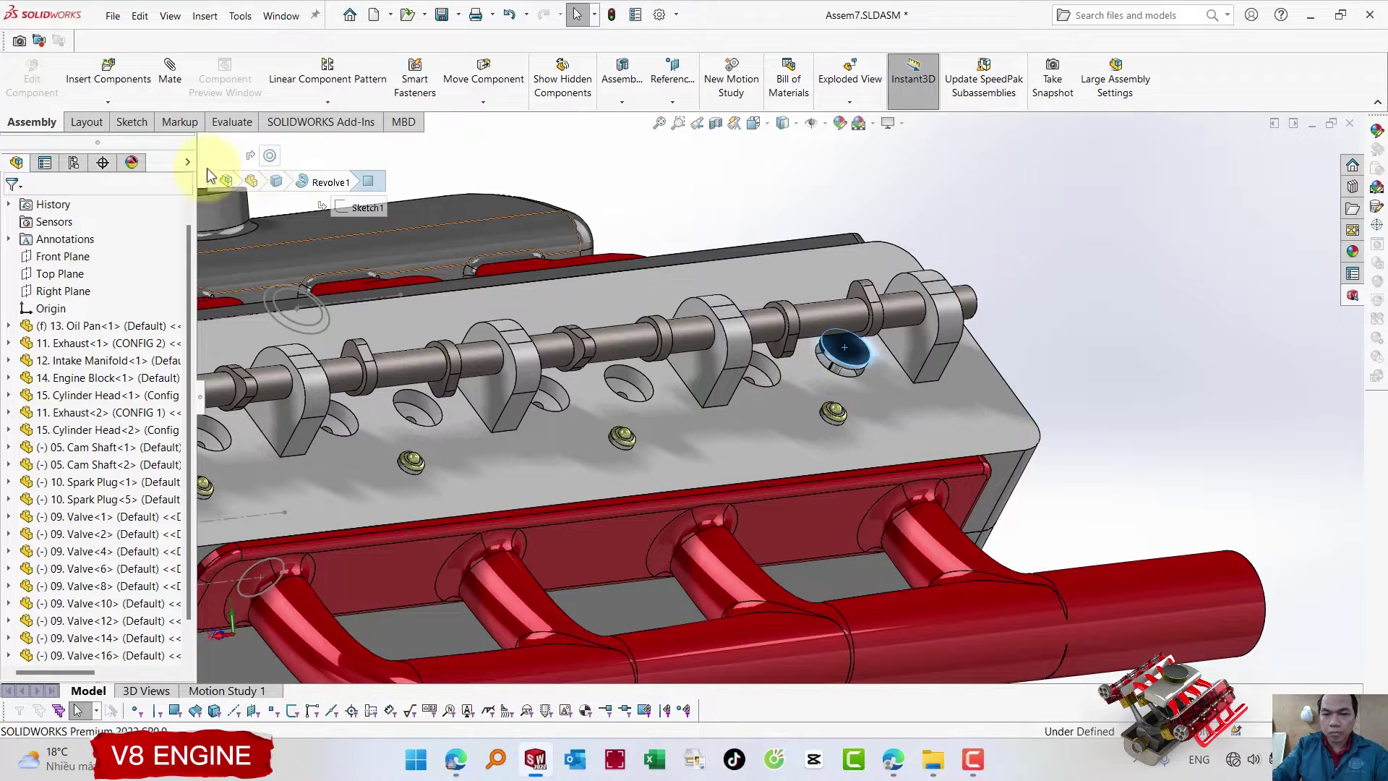
- Copy the valve with mates into four neighbouring Cylinder Head<2> valve holes
left_click(107, 175)
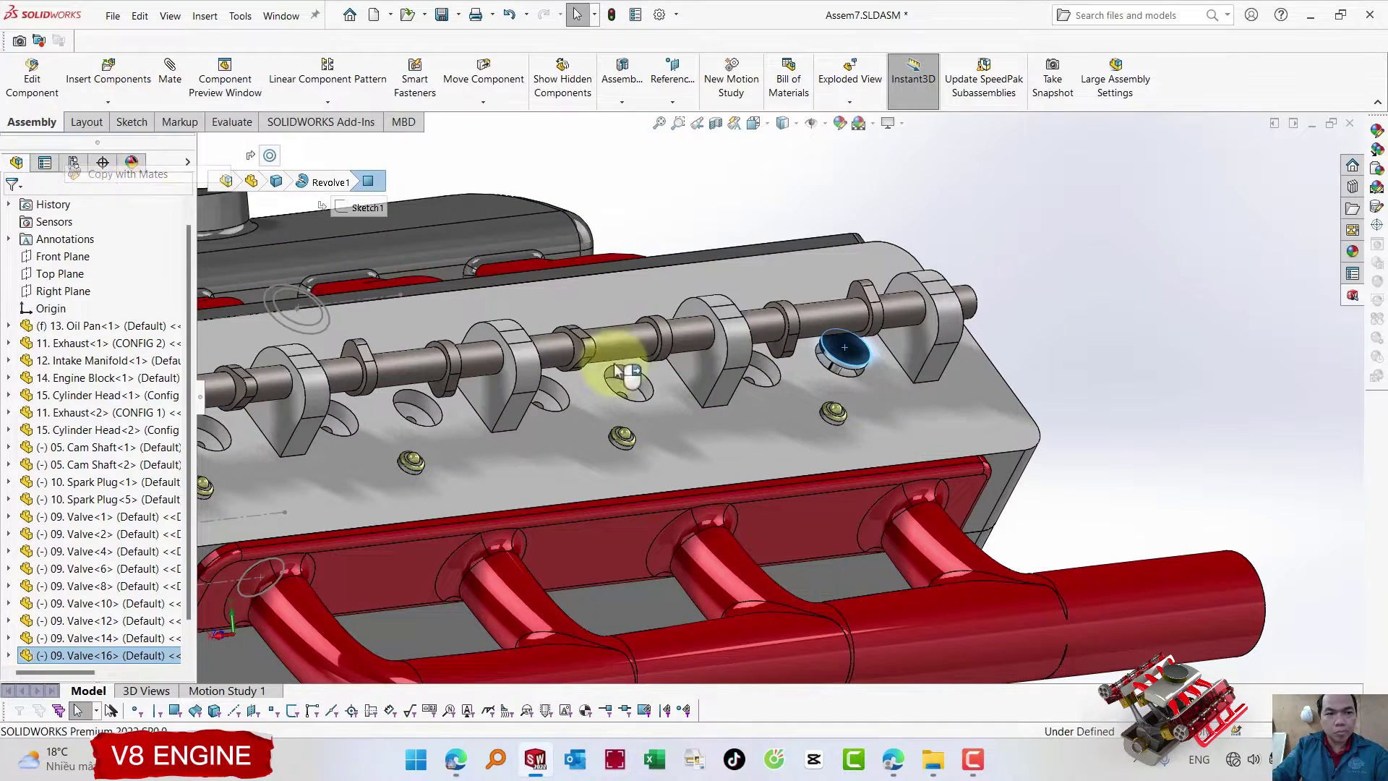
right_click(854, 376)
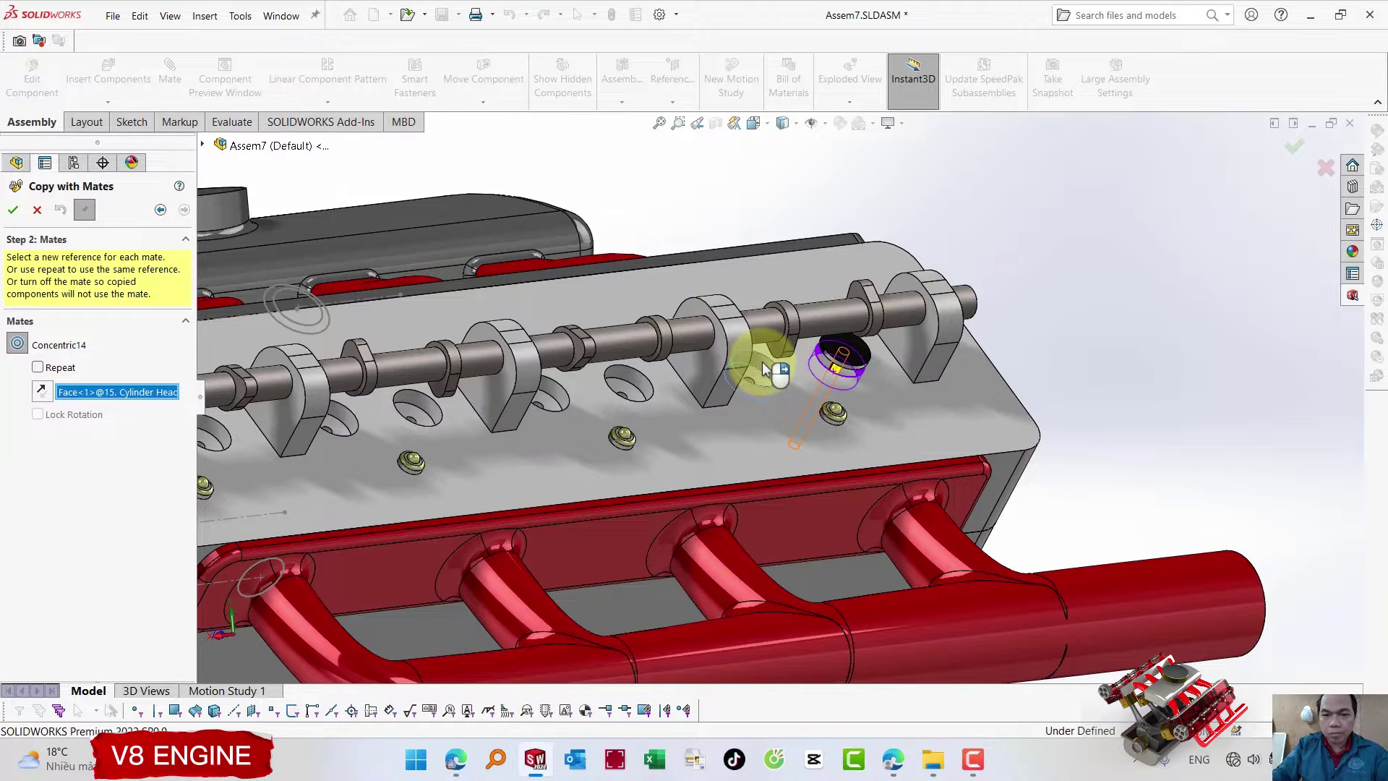
left_click(764, 367)
left_click(631, 381)
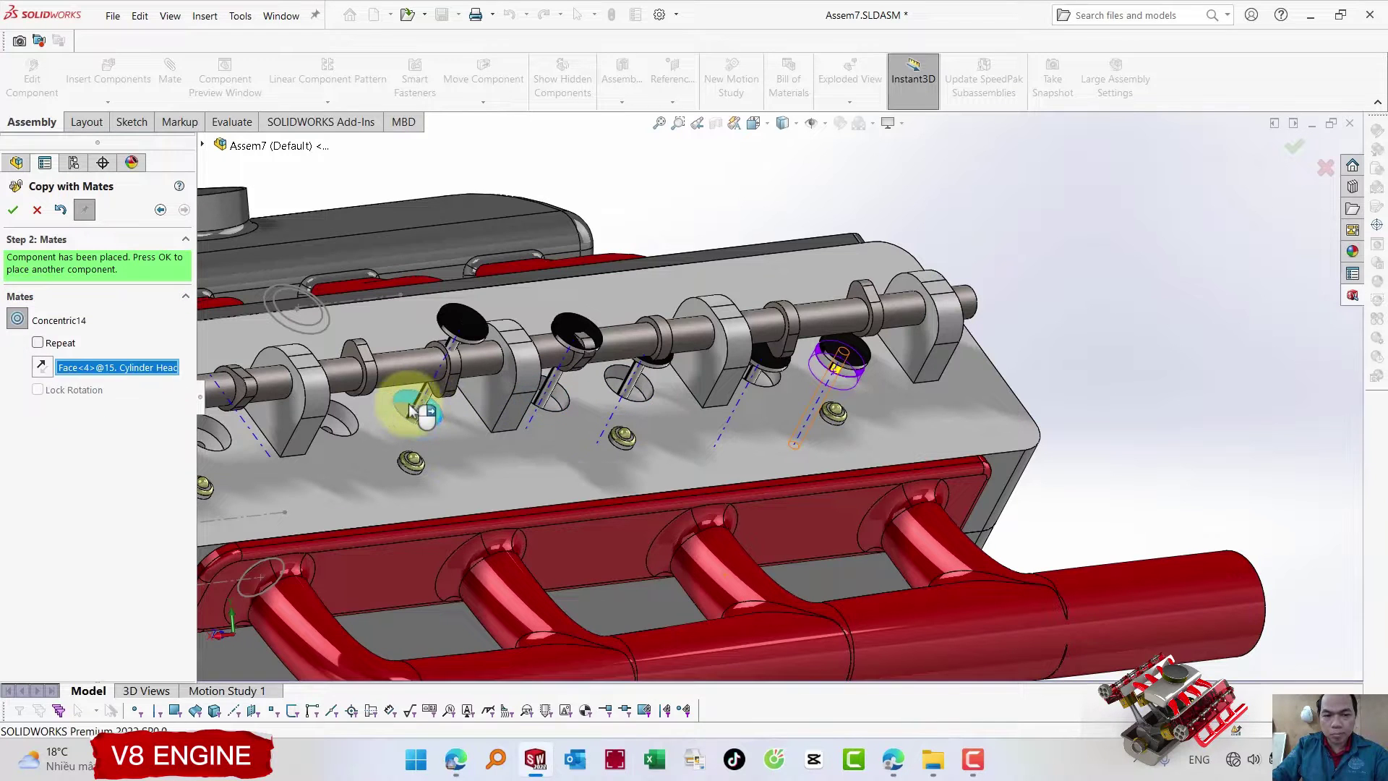
left_click(340, 421)
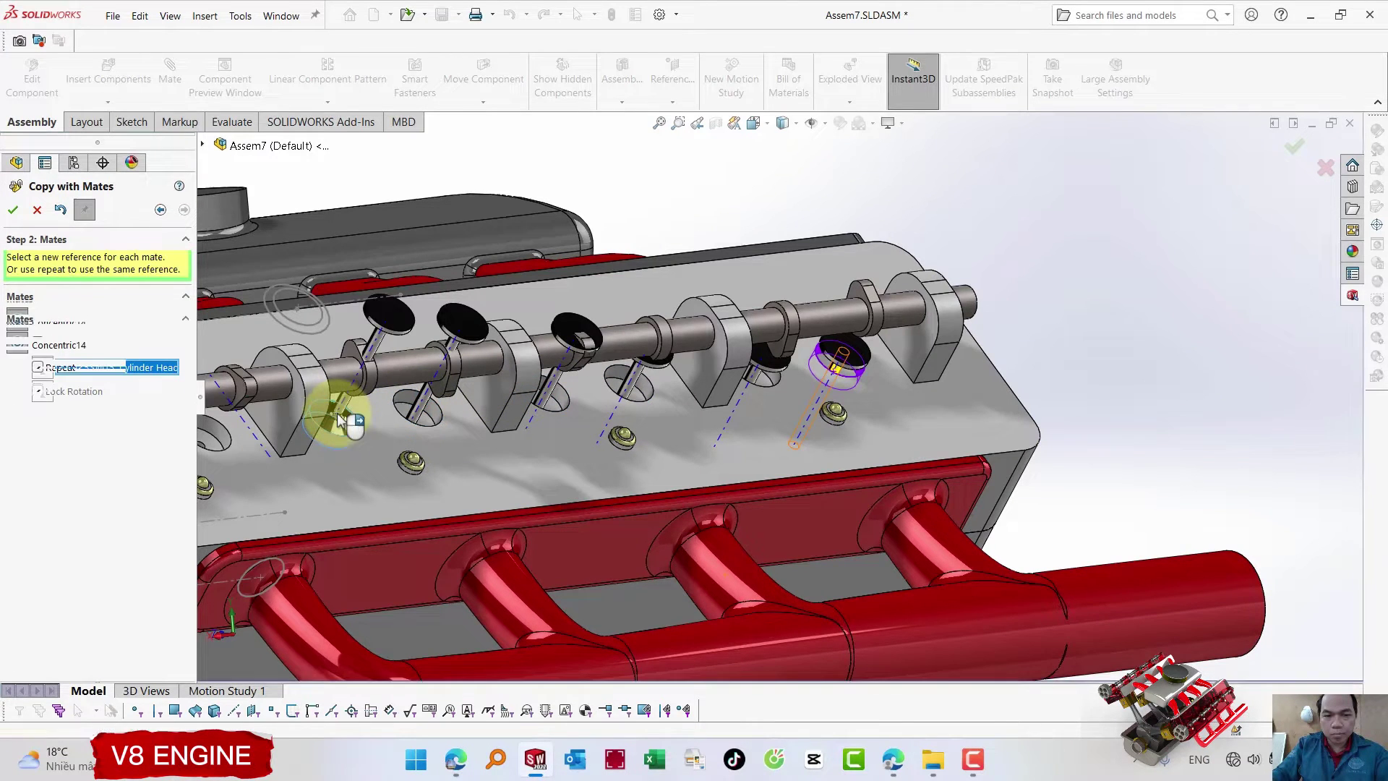
scroll(343, 418, "up", 2)
scroll(383, 416, "up", 2)
scroll(419, 426, "down", 3)
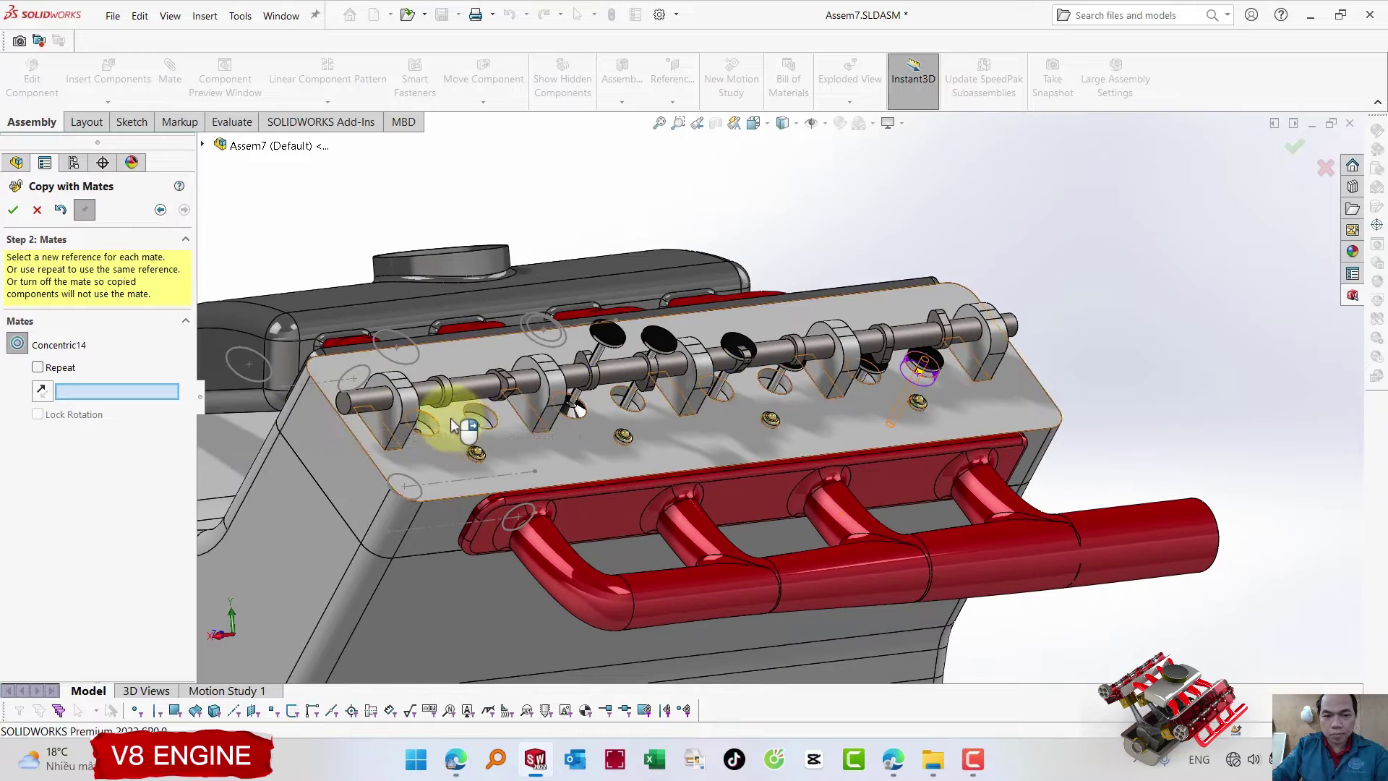
left_click(431, 427)
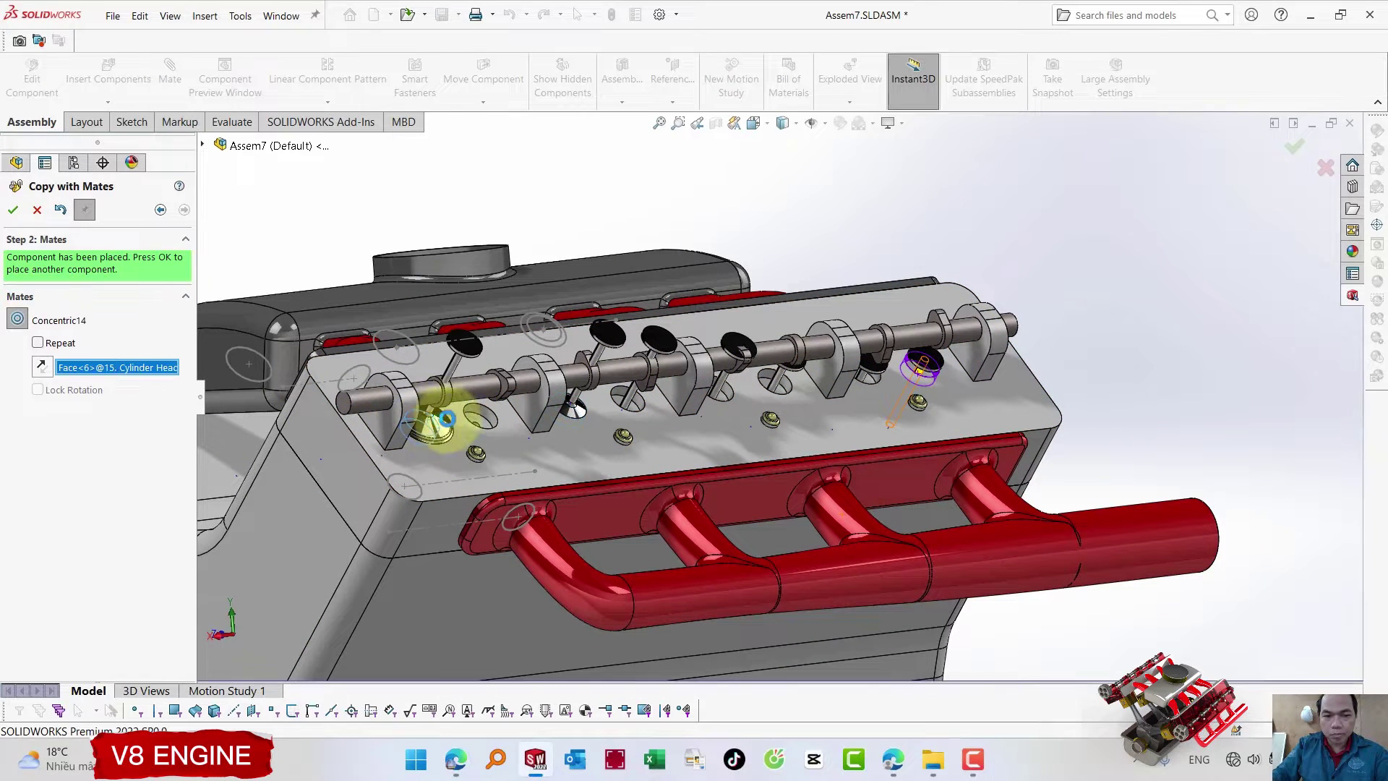
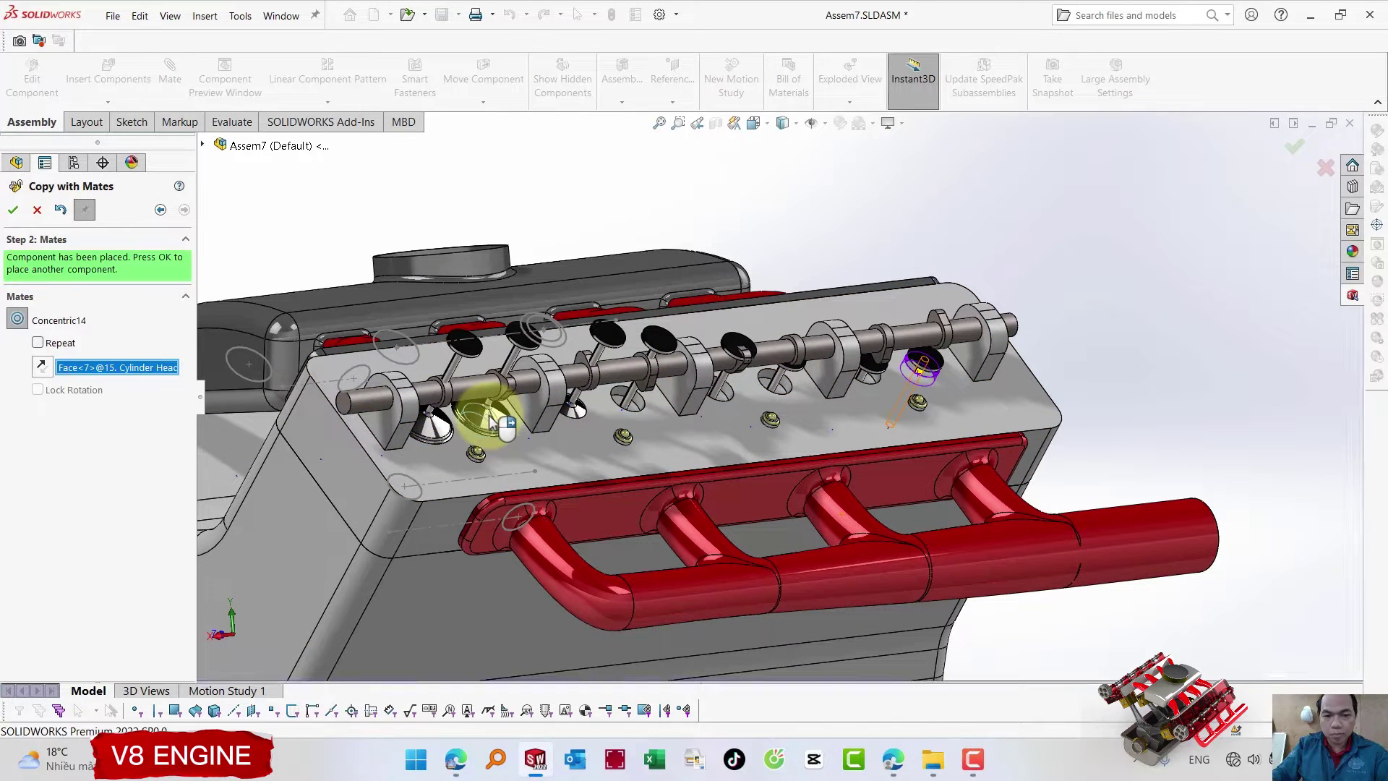
- Place the copied valve and drag three valves down into their bores below the camshaft
key("Return")
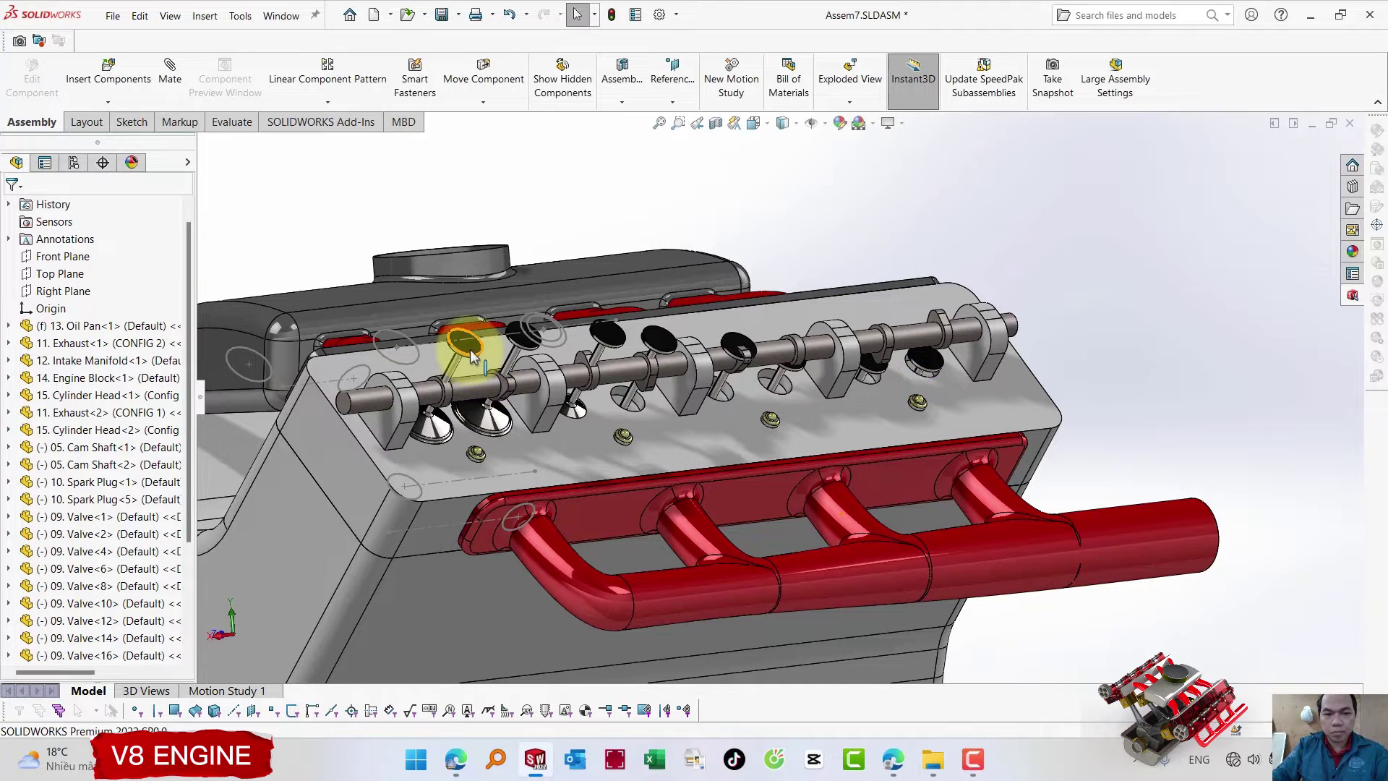
mouse_move(405, 449)
left_mouse_down()
mouse_move(514, 357)
mouse_move(472, 431)
left_mouse_up()
left_click(511, 337)
left_click_drag(614, 334, 583, 424)
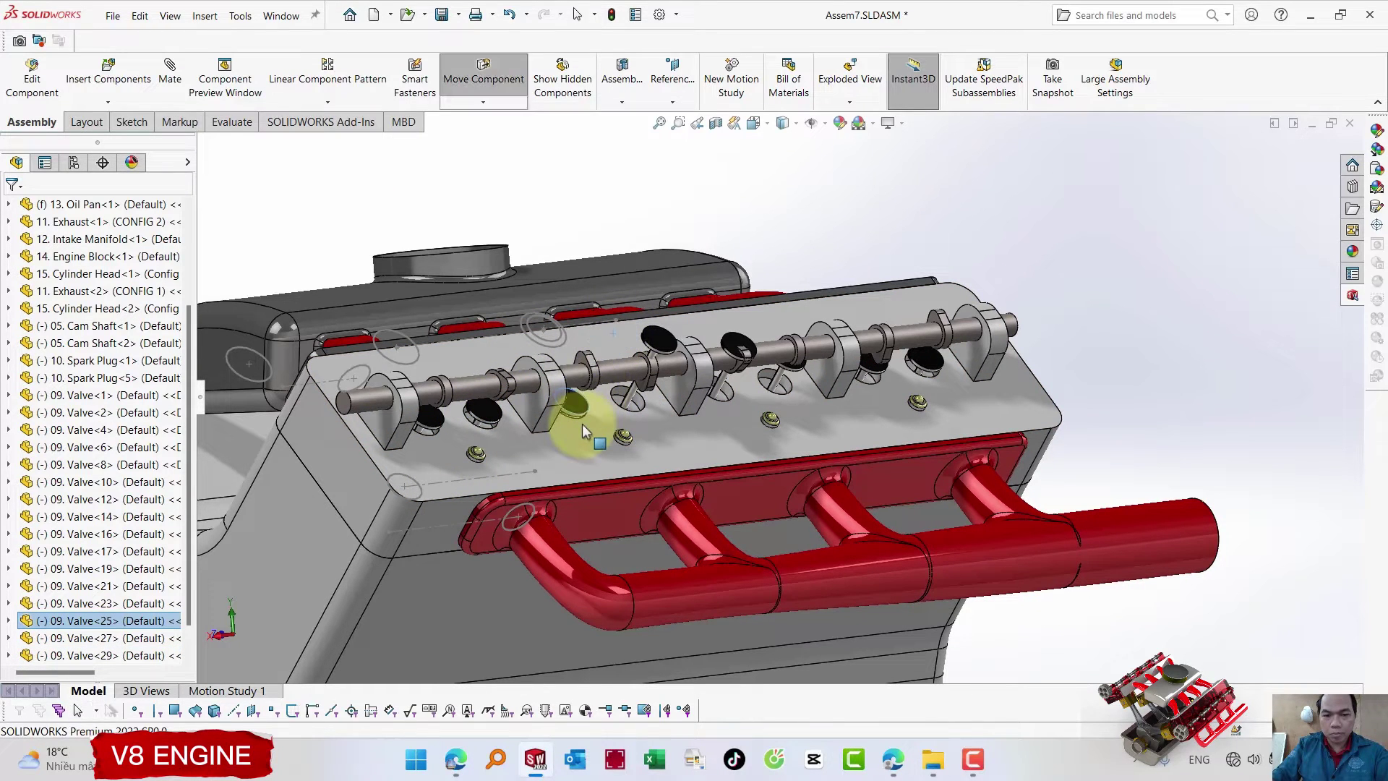
mouse_move(650, 348)
left_mouse_down()
mouse_move(635, 409)
mouse_move(611, 434)
left_mouse_up()
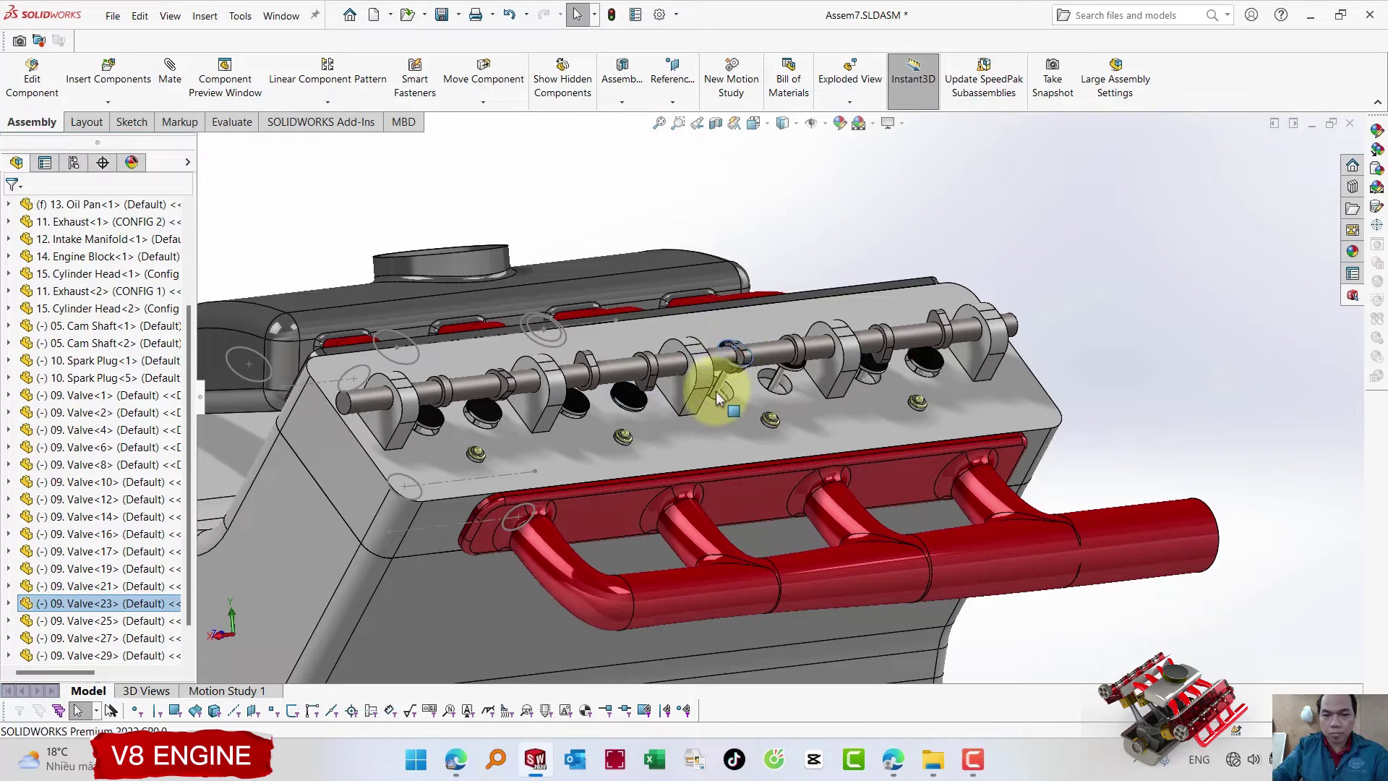
- Reposition Valve<21>, Valve<19> and Valve<16> into their bores
left_click(716, 392)
key("Escape")
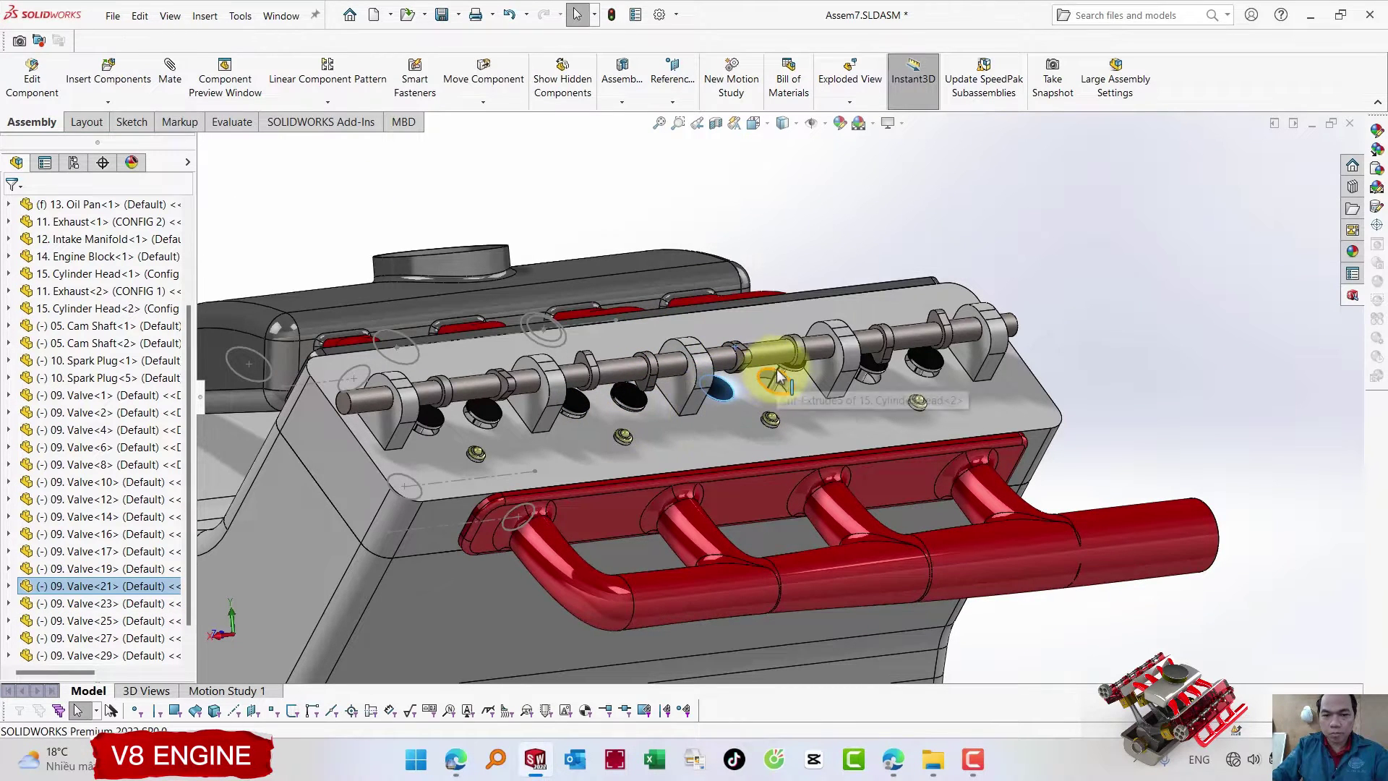
left_click(780, 383)
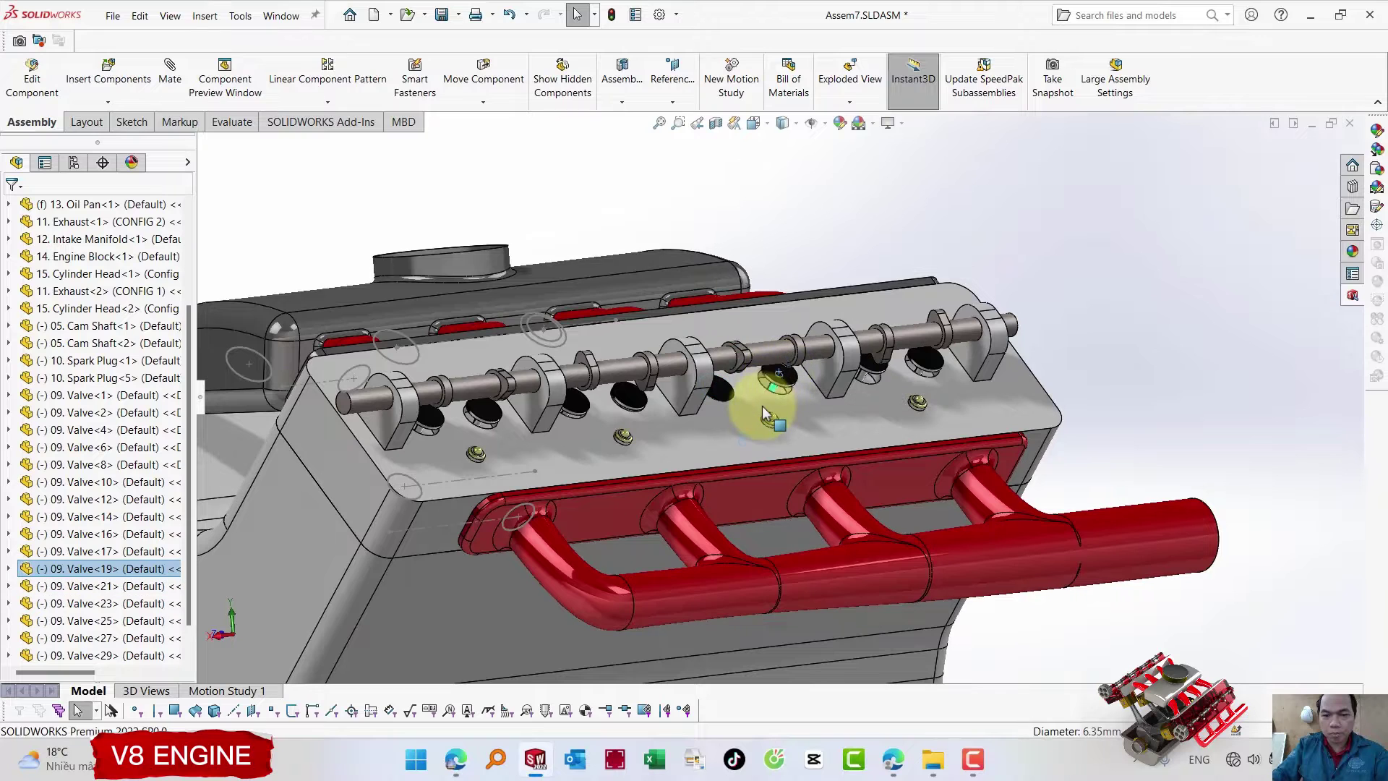
left_click(869, 378)
key("Escape")
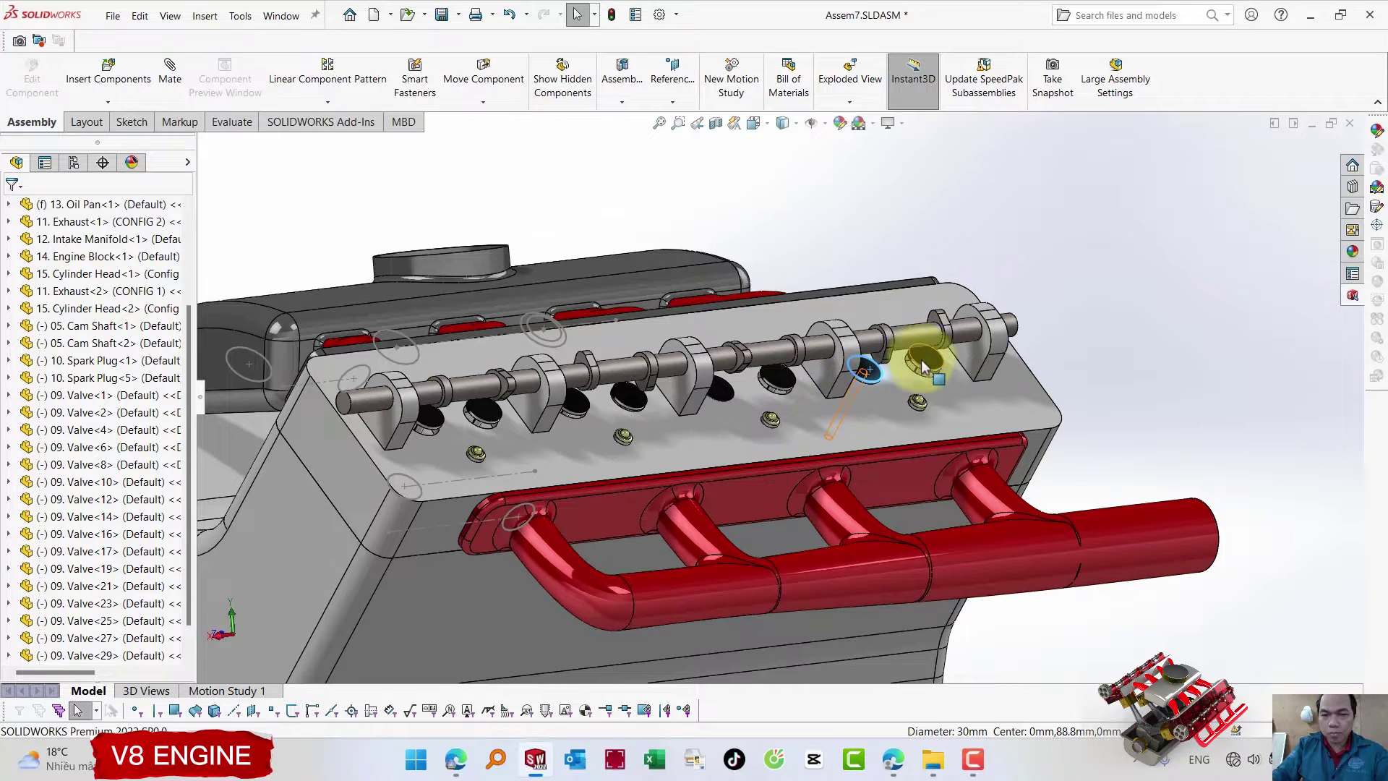
left_click(918, 376)
key("Escape")
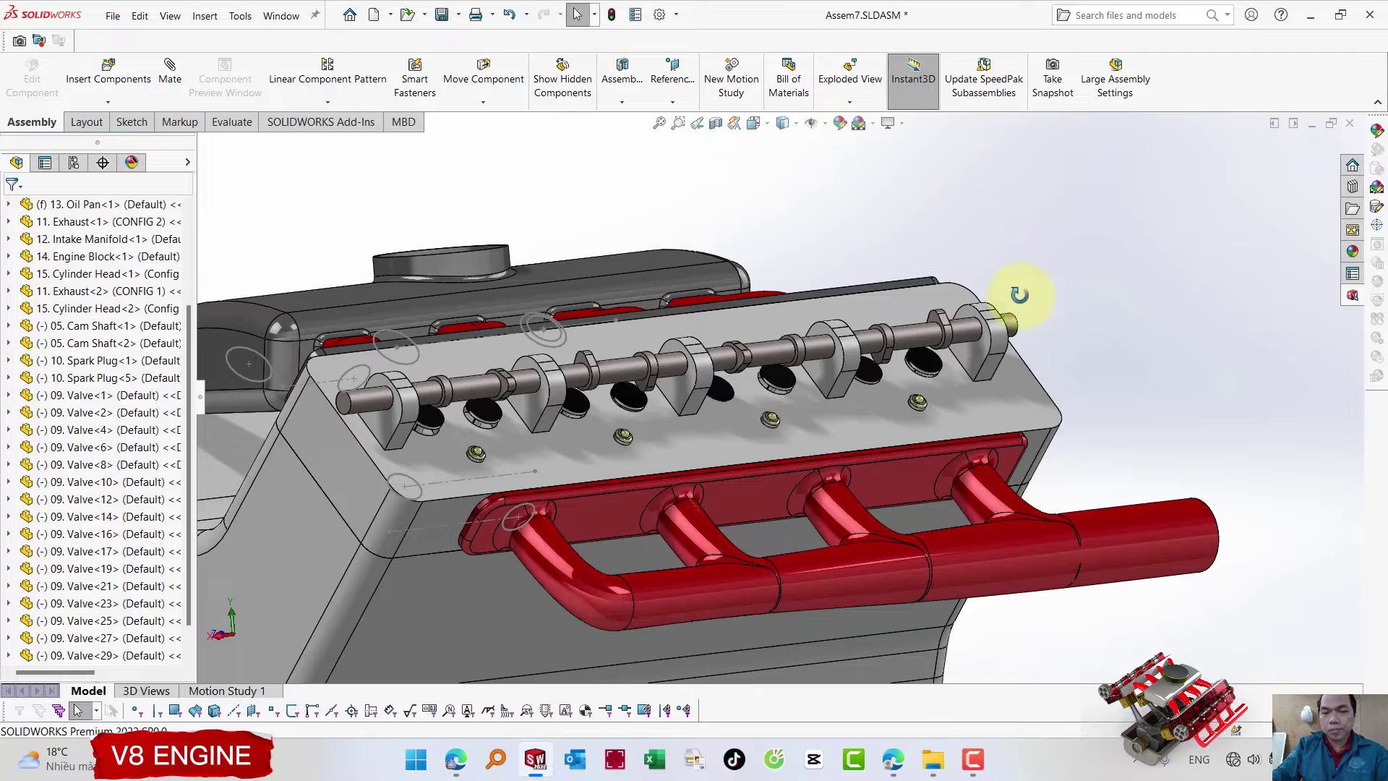
- Orbit and zoom onto the cylinder head to inspect the seated valves
middle_click_drag(1016, 294, 987, 255)
scroll(939, 355, "down", 3)
key("Escape")
scroll(884, 337, "down", 3)
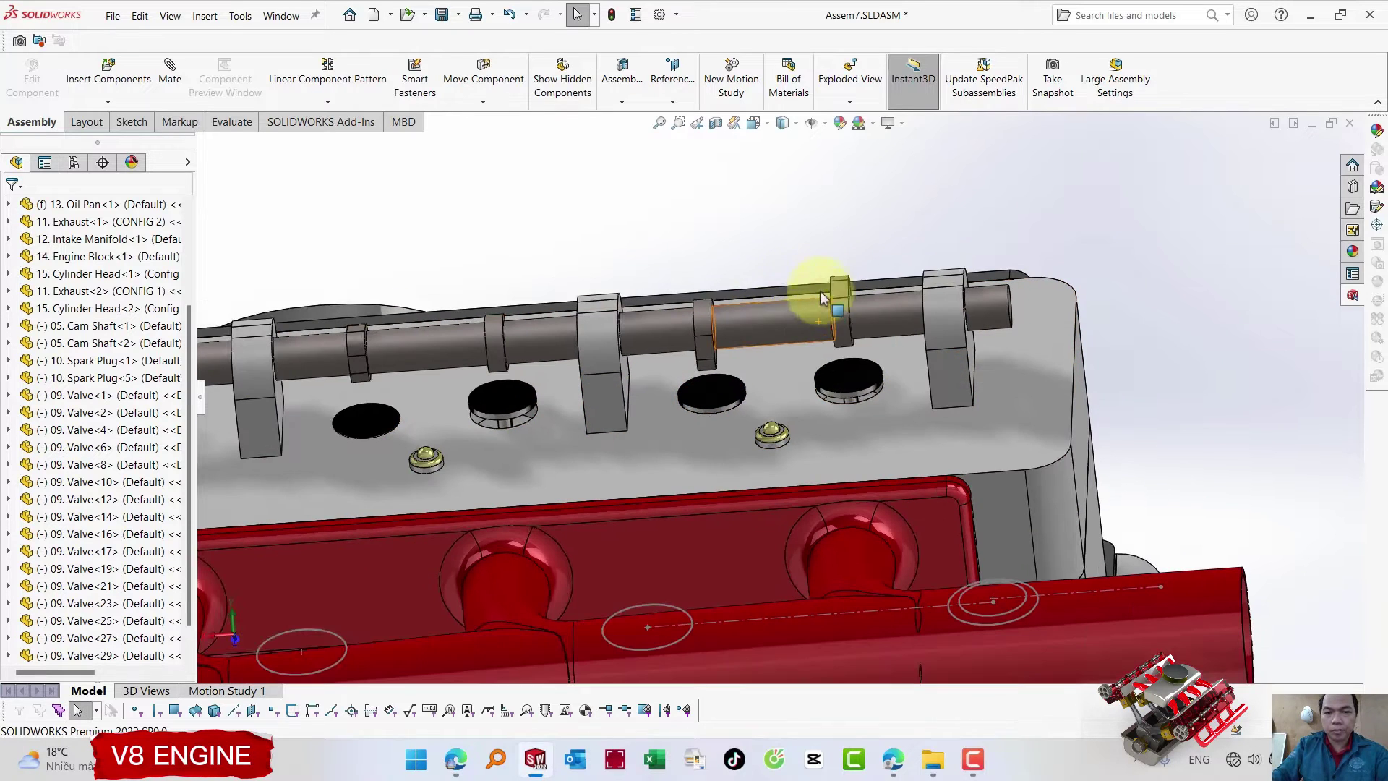
key("s")
key("Escape")
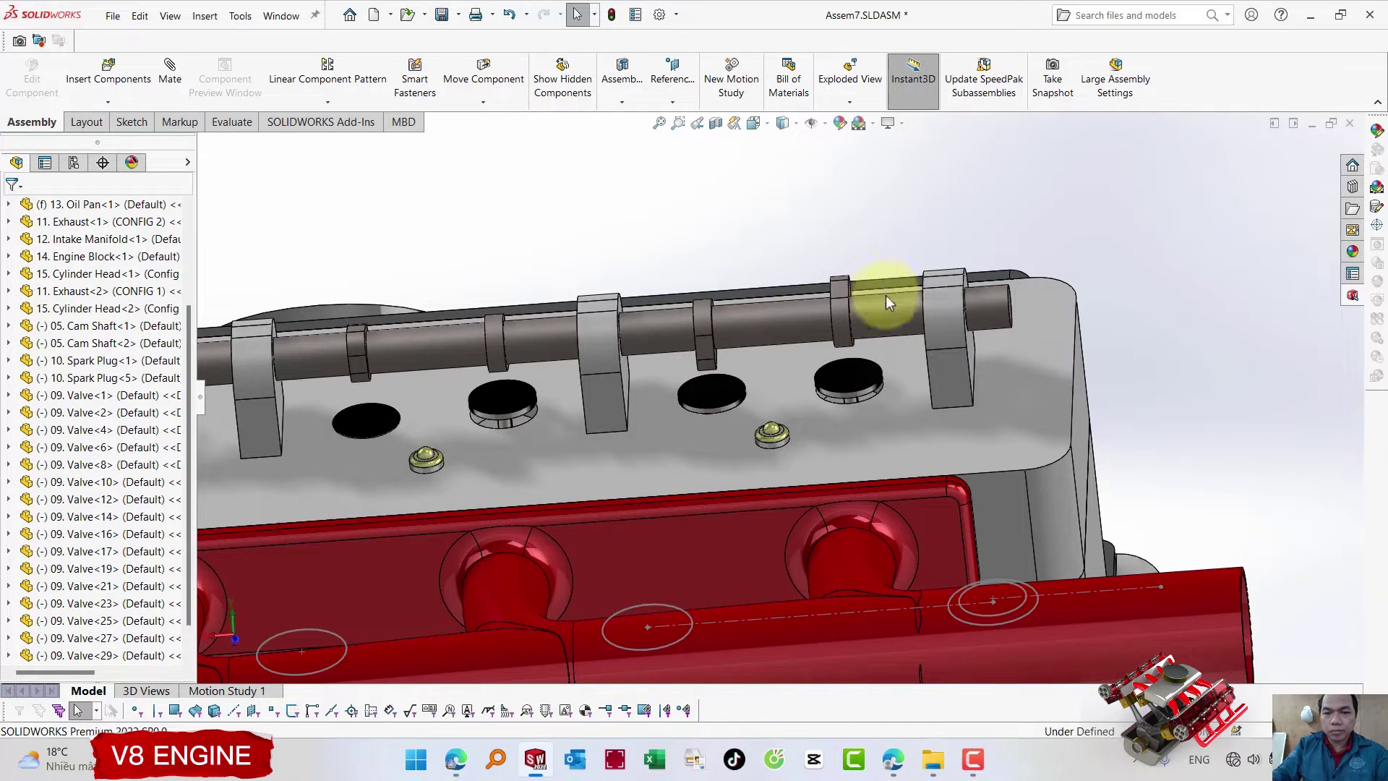
- Cam-mate Valve-16 and Valve-17 to their Cam Shaft-2 lobes
key("m")
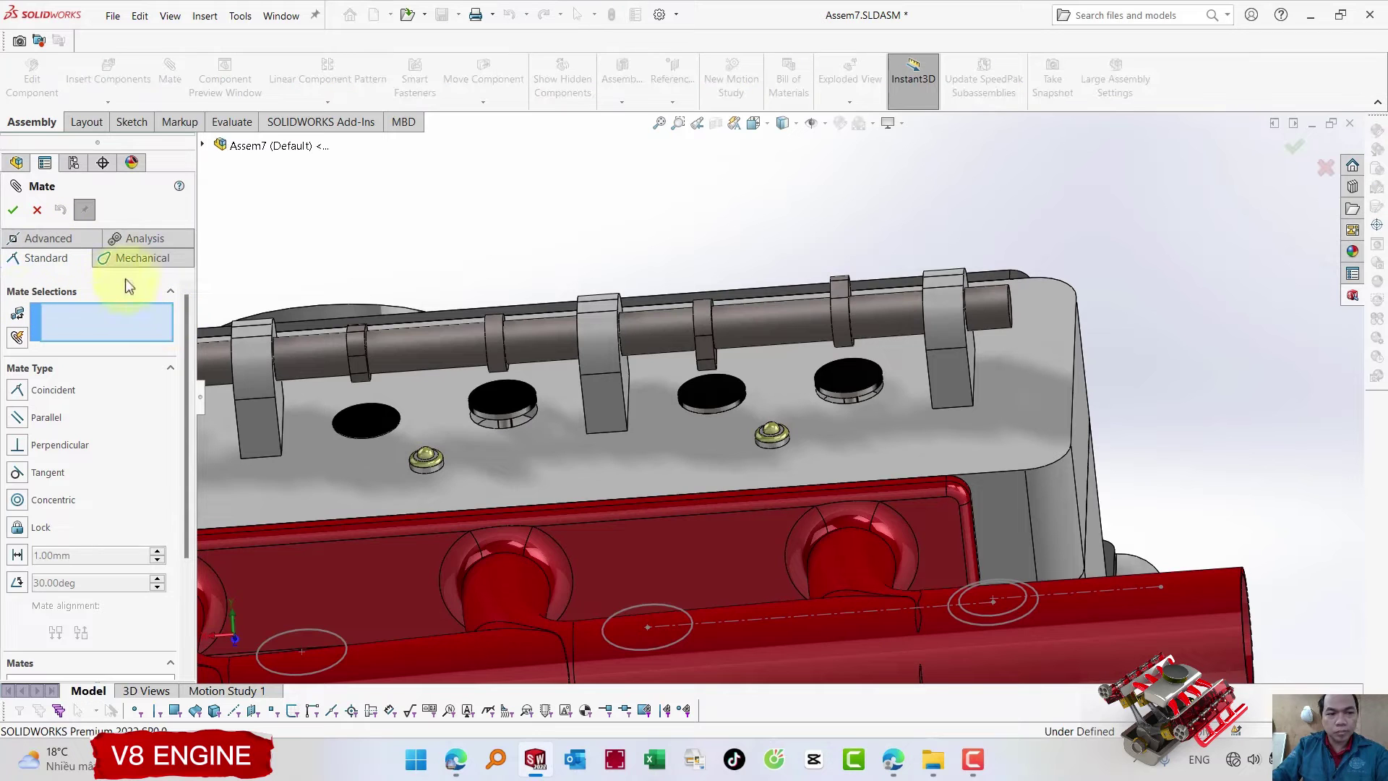
left_click(141, 261)
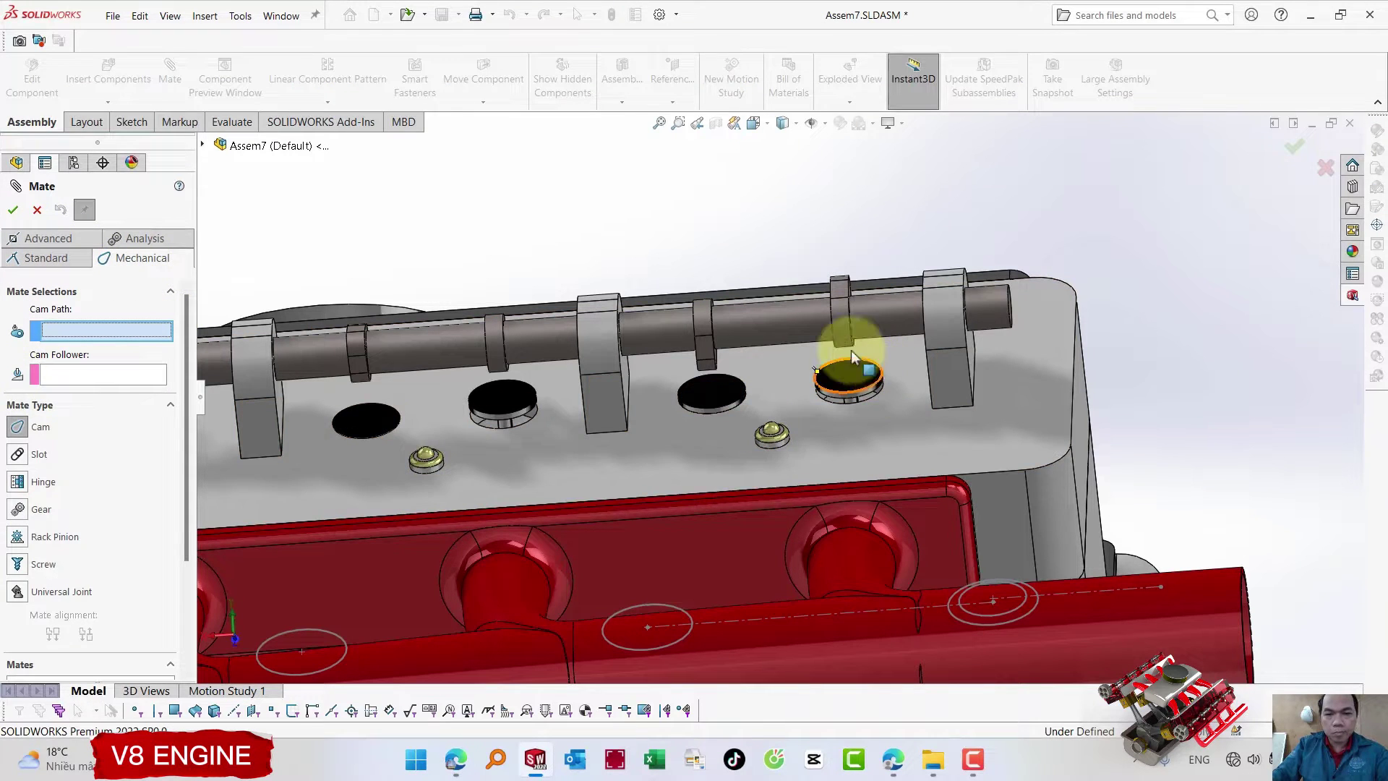
left_click(845, 334)
left_click(849, 377)
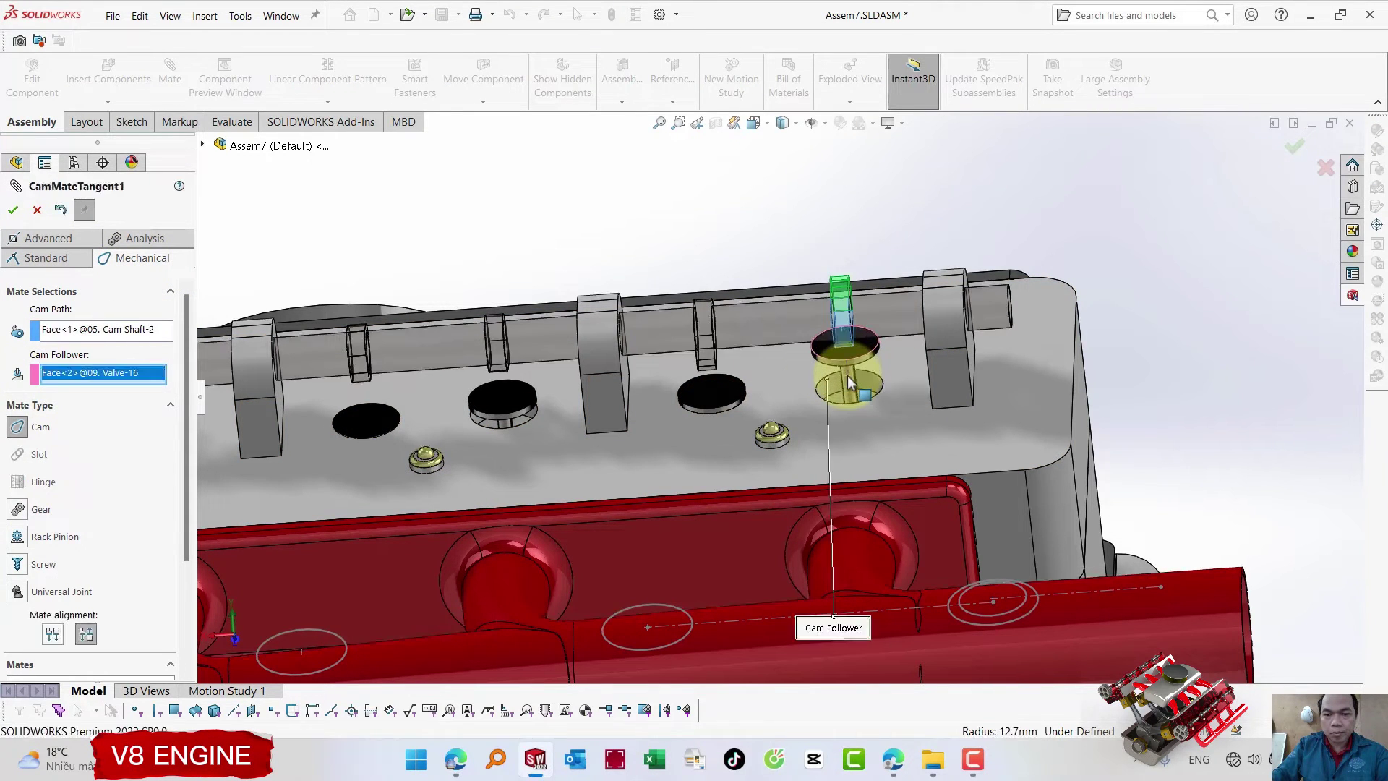
key("Return")
left_click(796, 384)
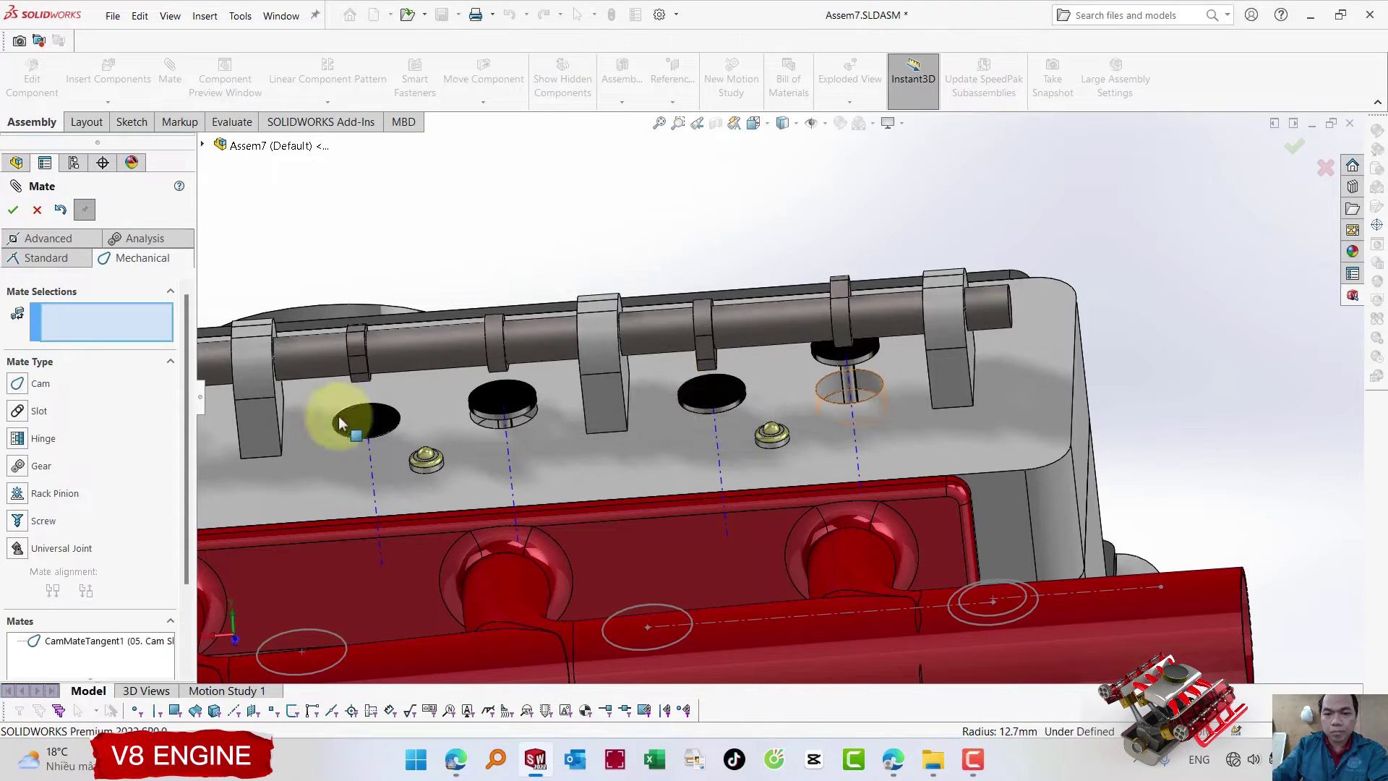
left_click(19, 387)
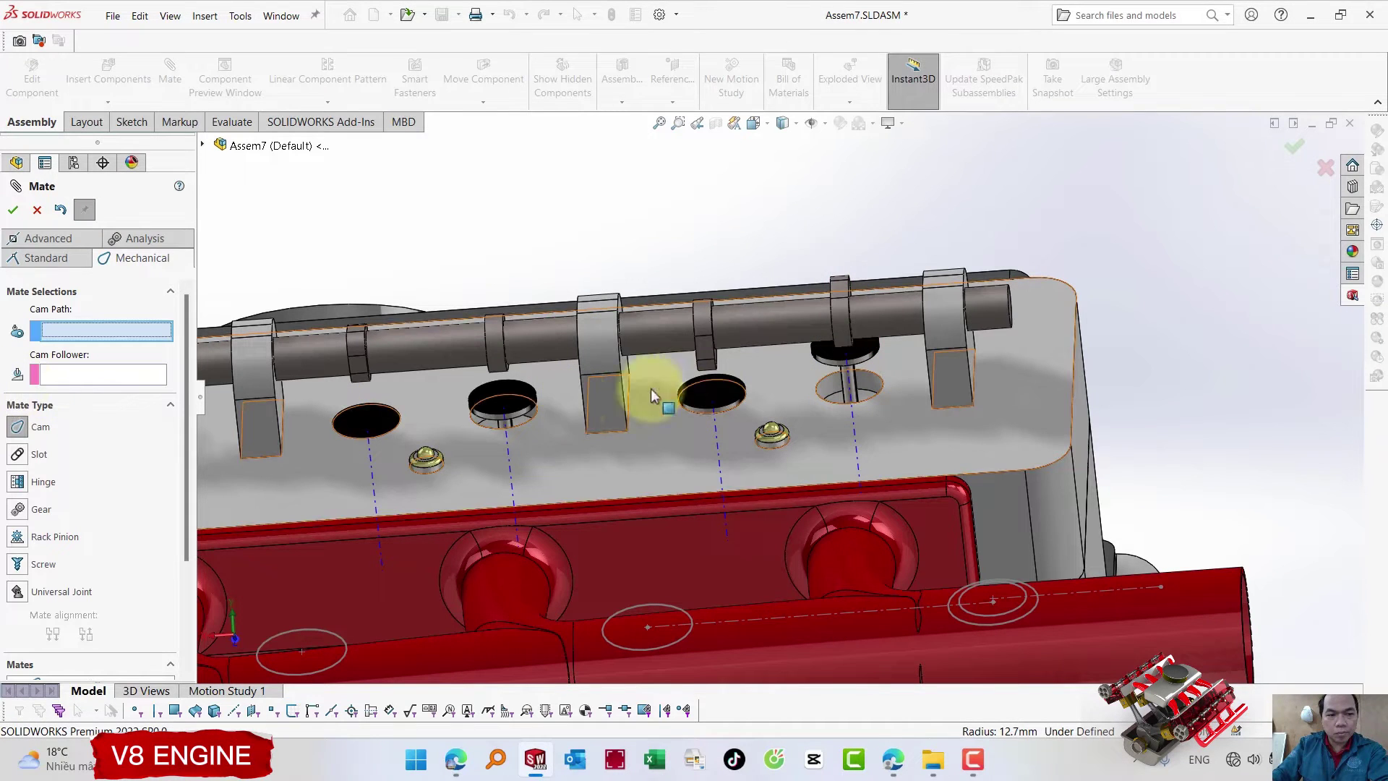
left_click(705, 346)
left_click(724, 381)
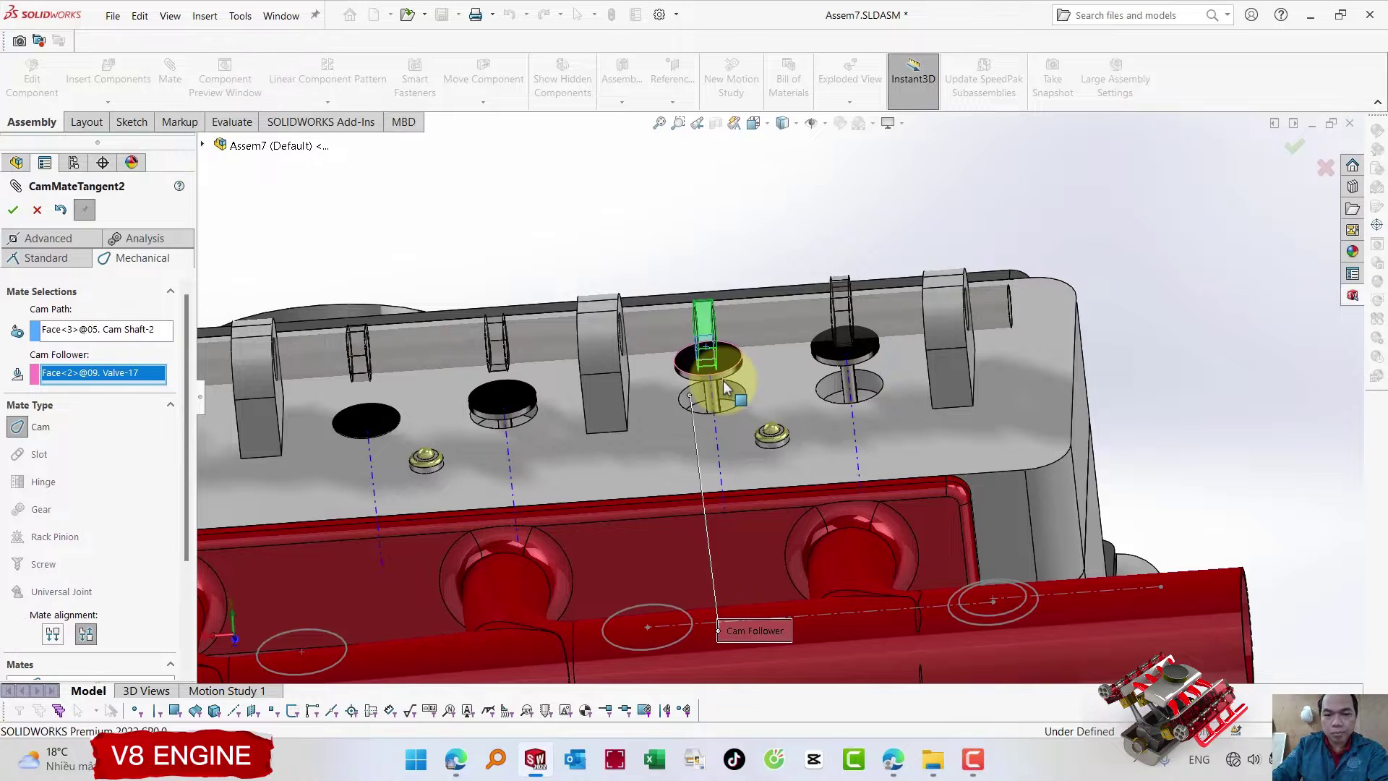
key("Return")
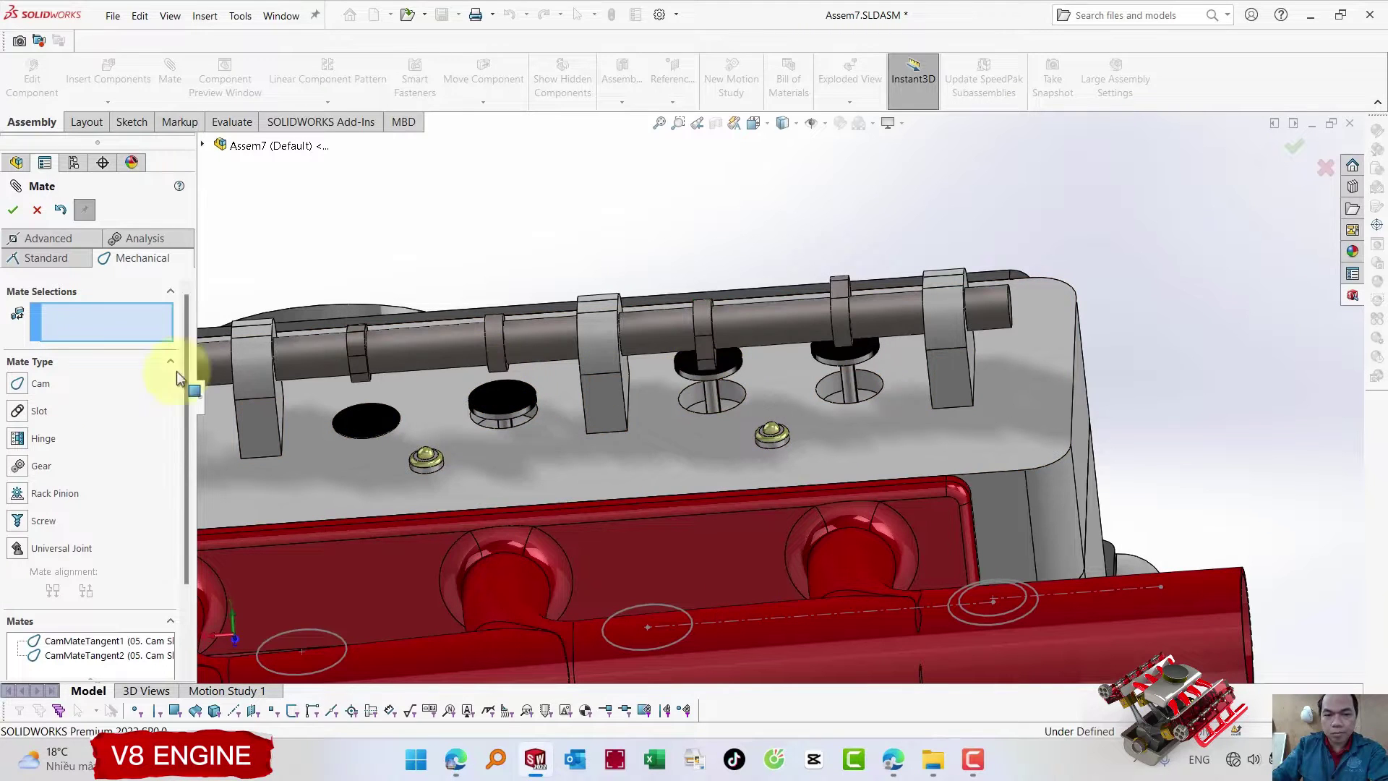
- Cam-mate Valve-19 and Valve-21 to the next Cam Shaft-2 lobes
left_click(33, 386)
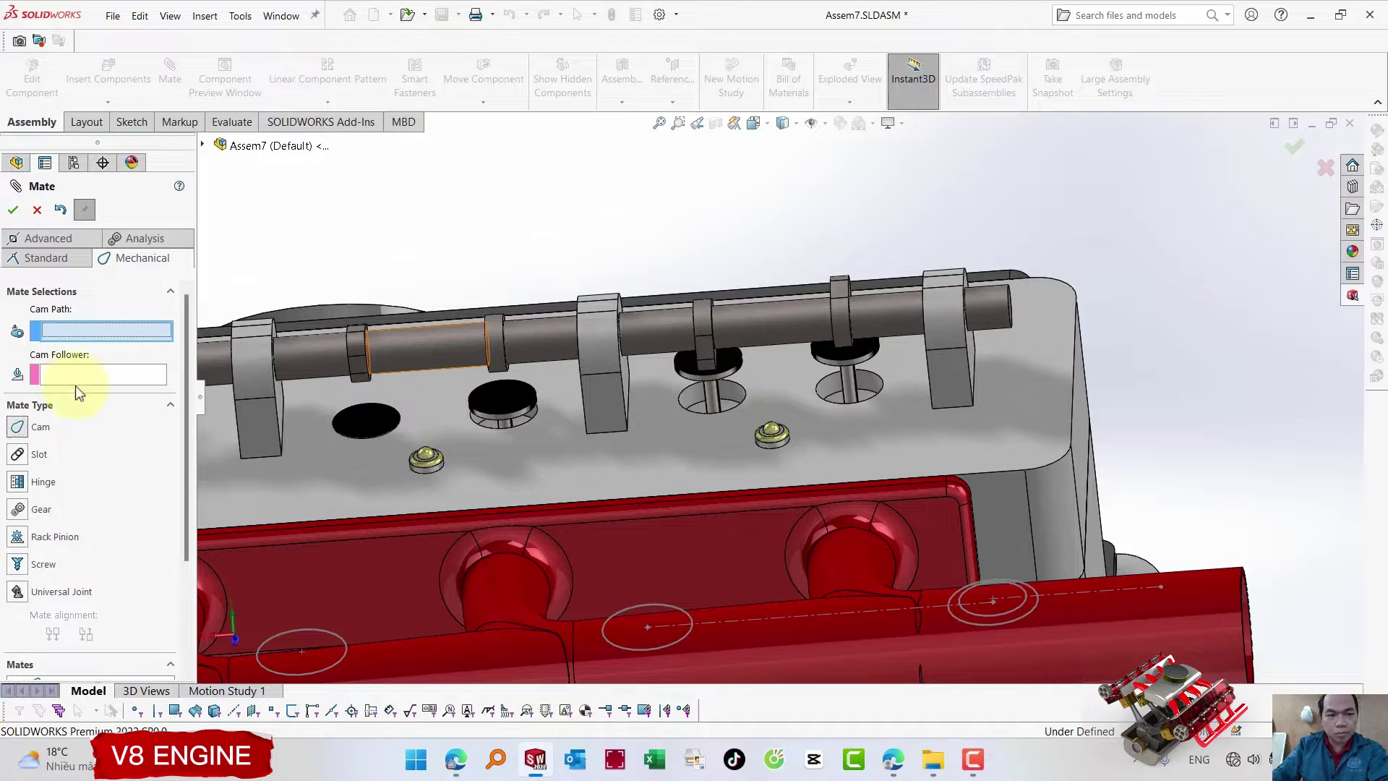
left_click(493, 344)
left_click(506, 393)
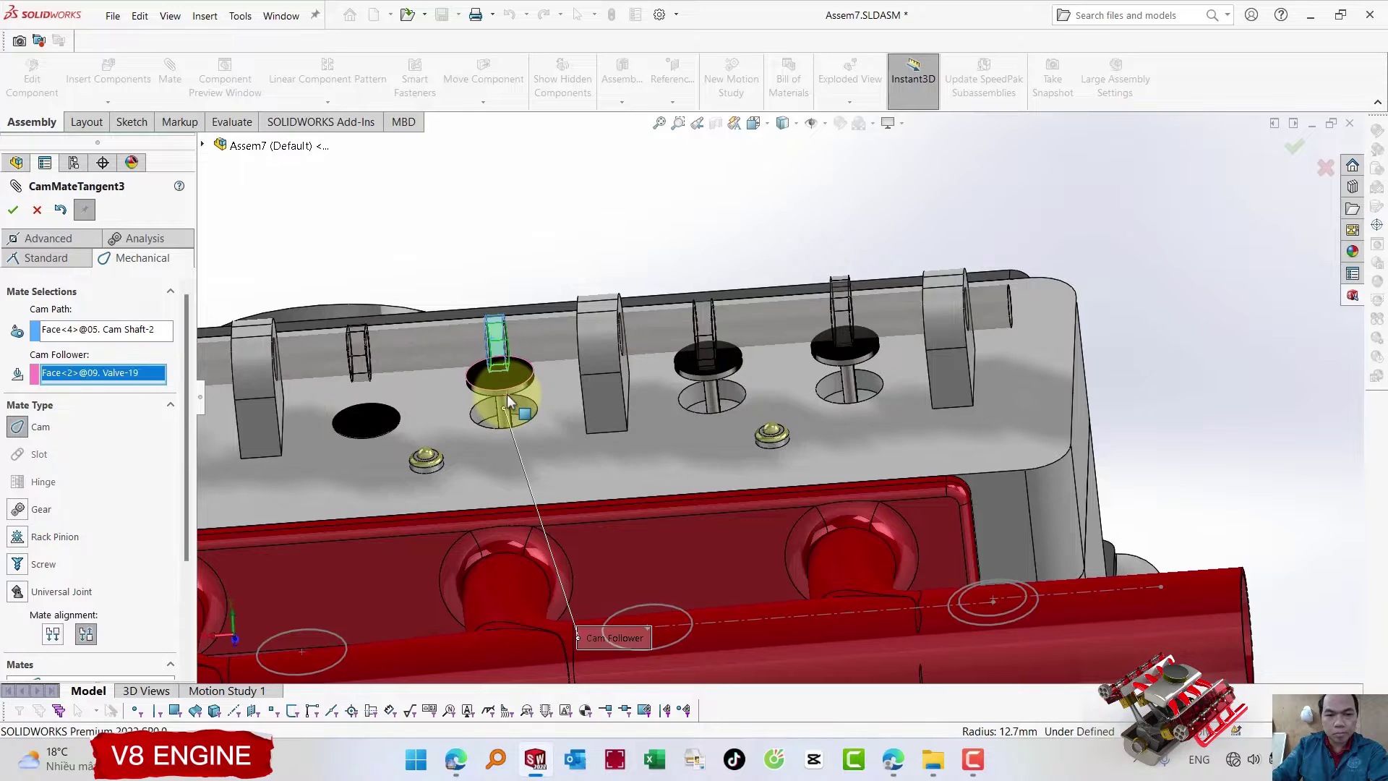
key("Return")
key("Return")
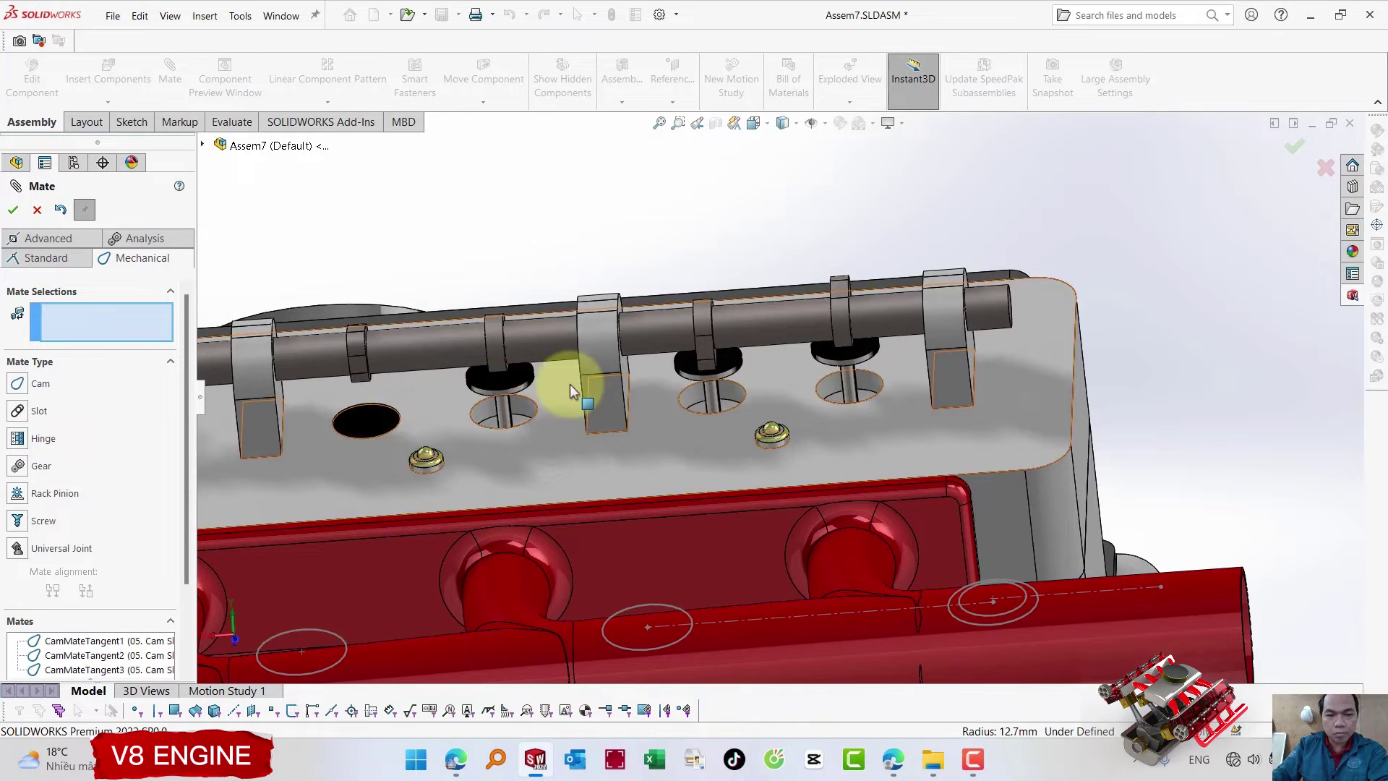
mouse_move(570, 385)
middle_mouse_down()
mouse_move(472, 399)
mouse_move(163, 393)
middle_mouse_up()
left_click(29, 385)
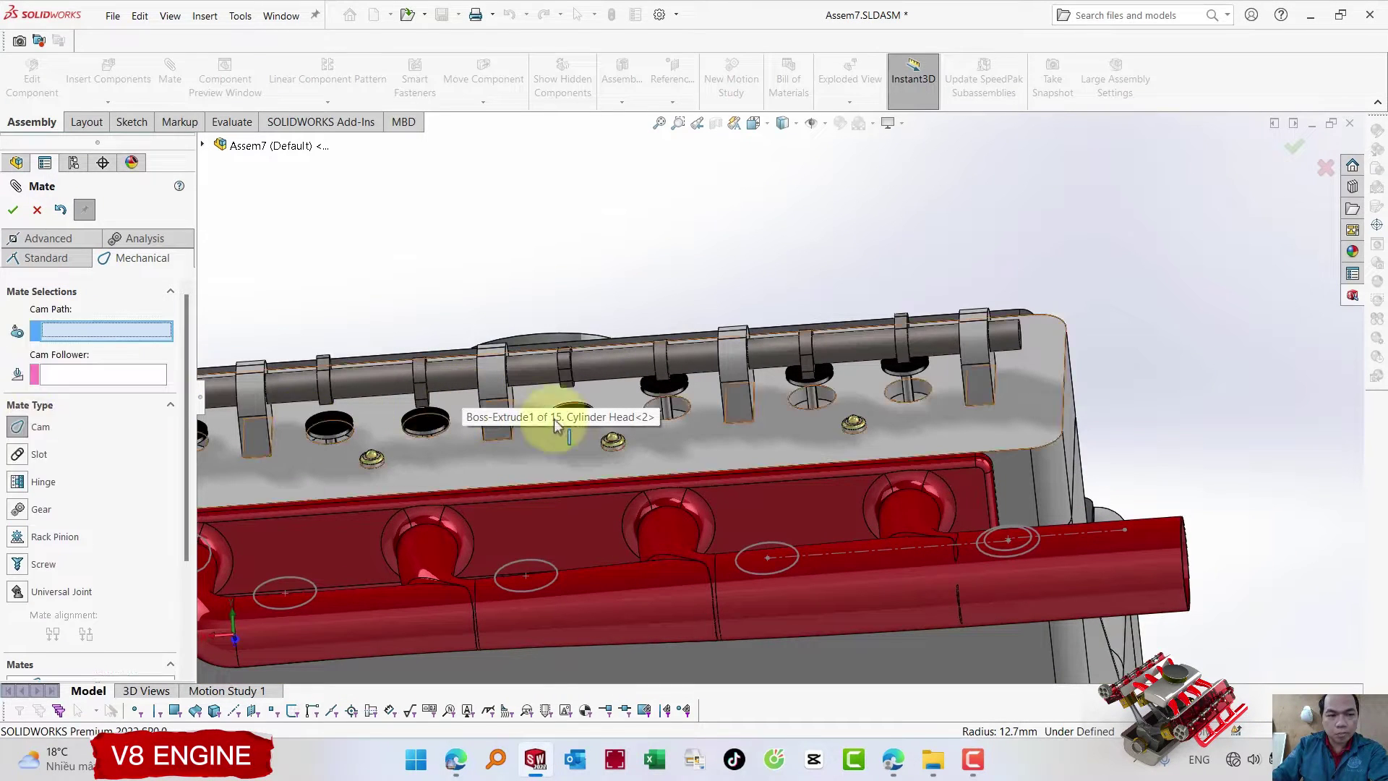
left_click(563, 367)
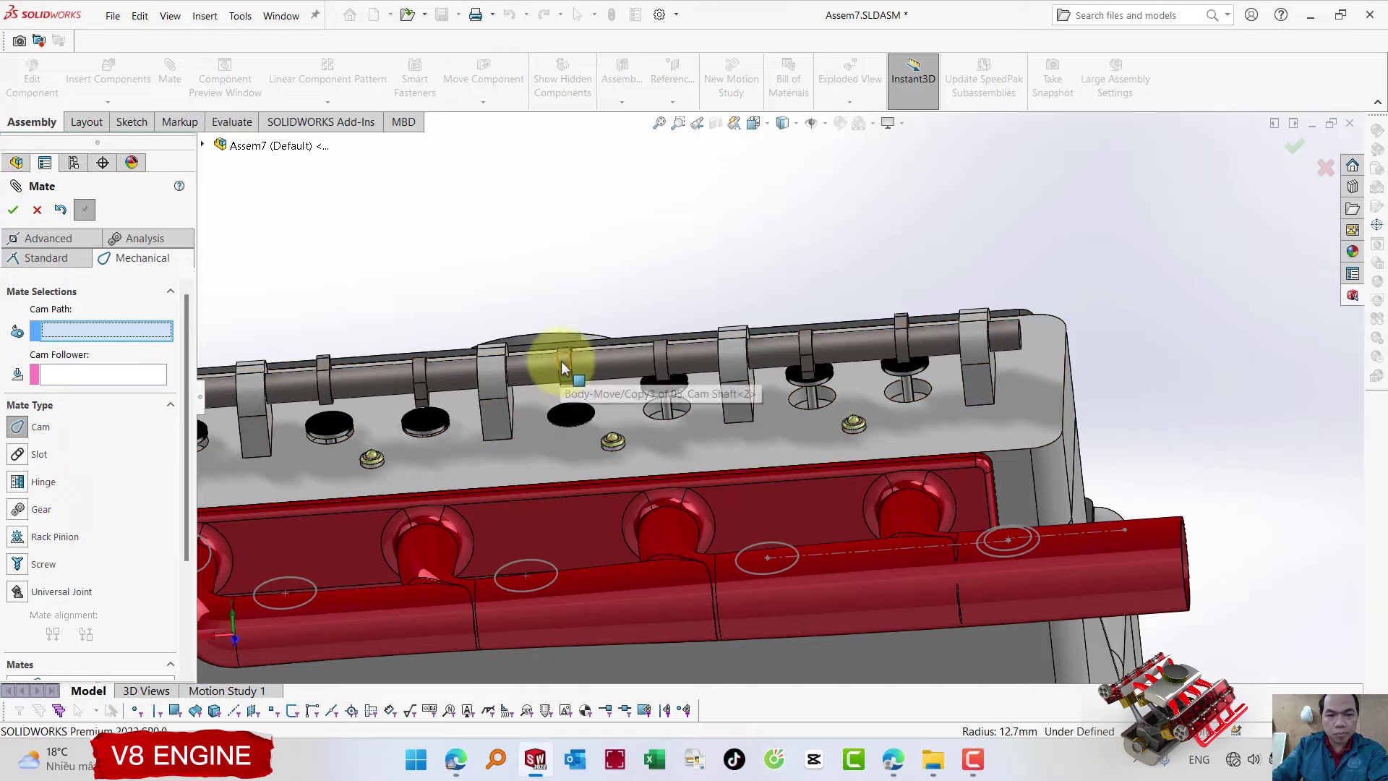
left_click(571, 413)
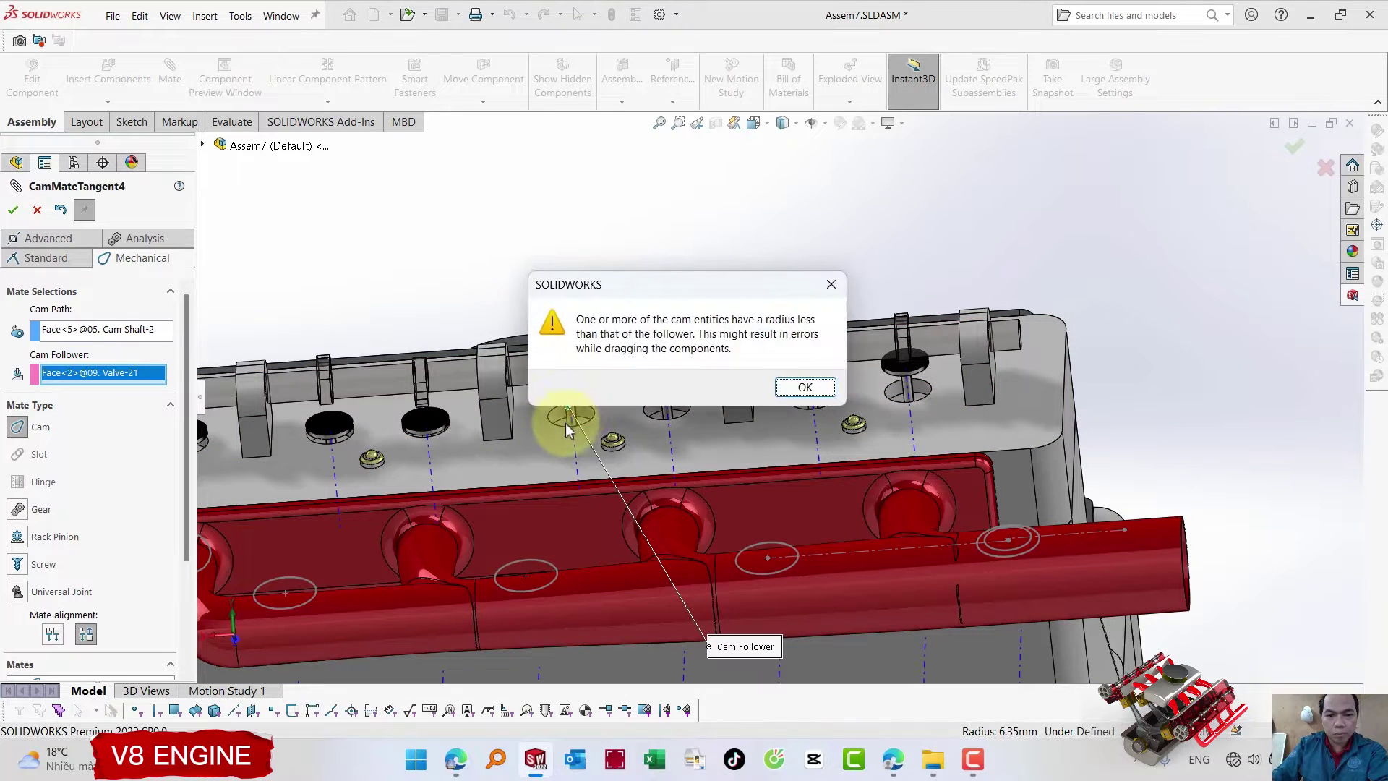
key("Return")
- Cam-mate Valve-23 and the next remaining valve to their camshaft lobes
left_click(28, 387)
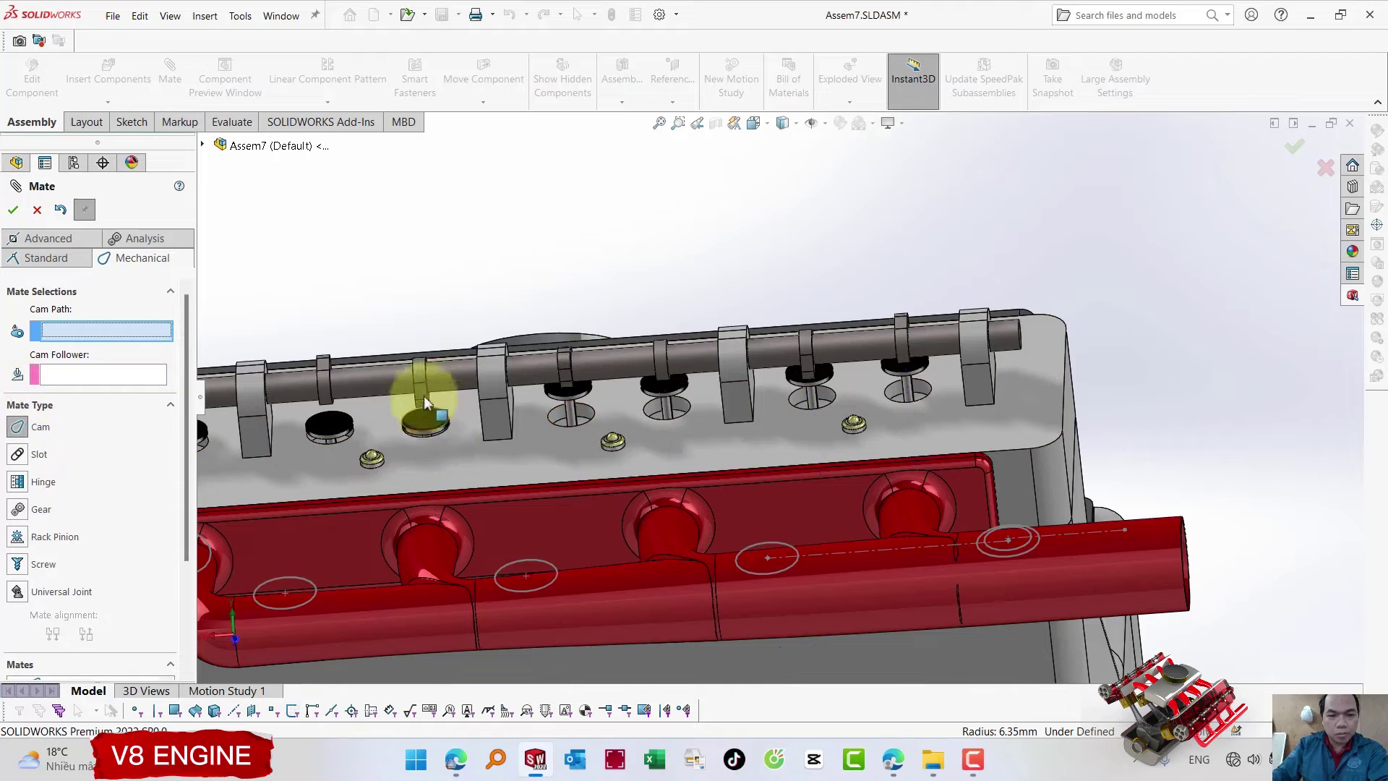
left_click(423, 376)
left_click(428, 418)
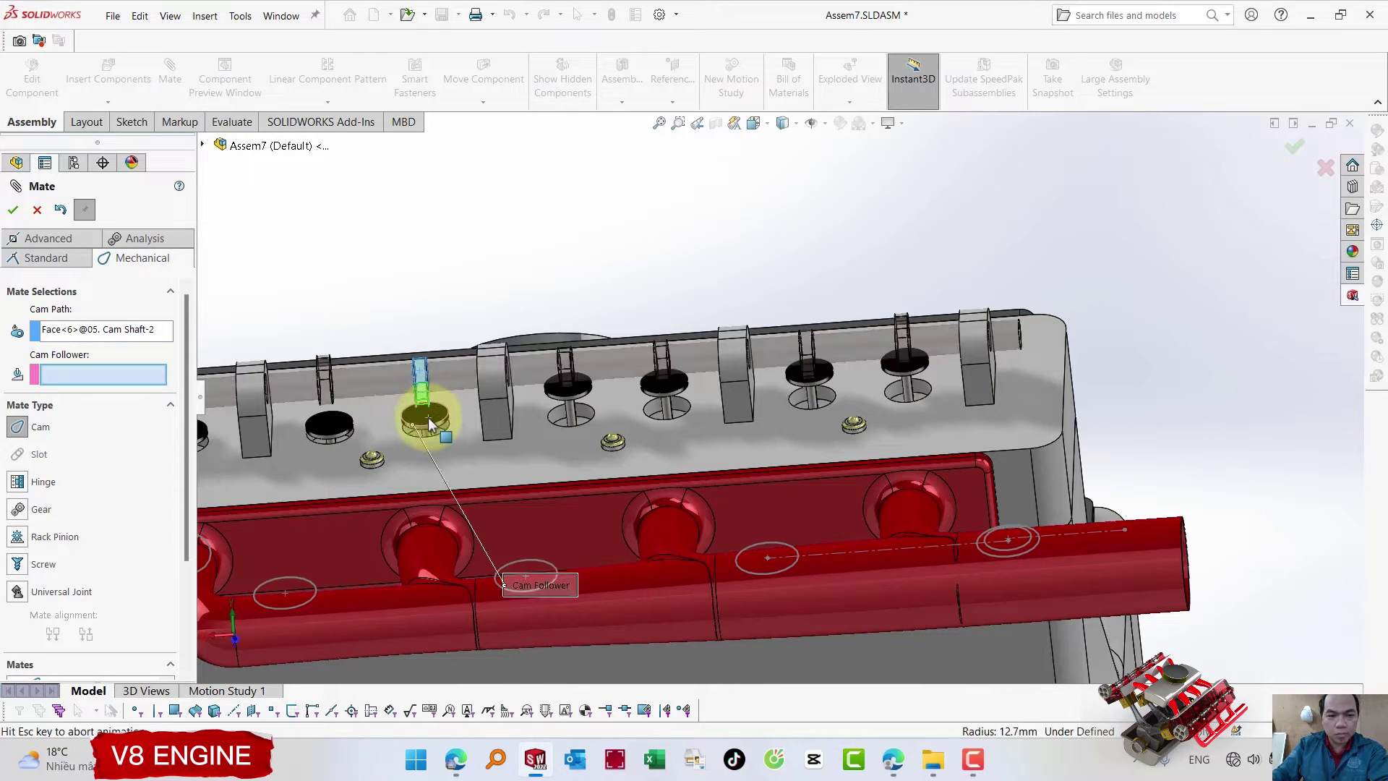
left_click(428, 418)
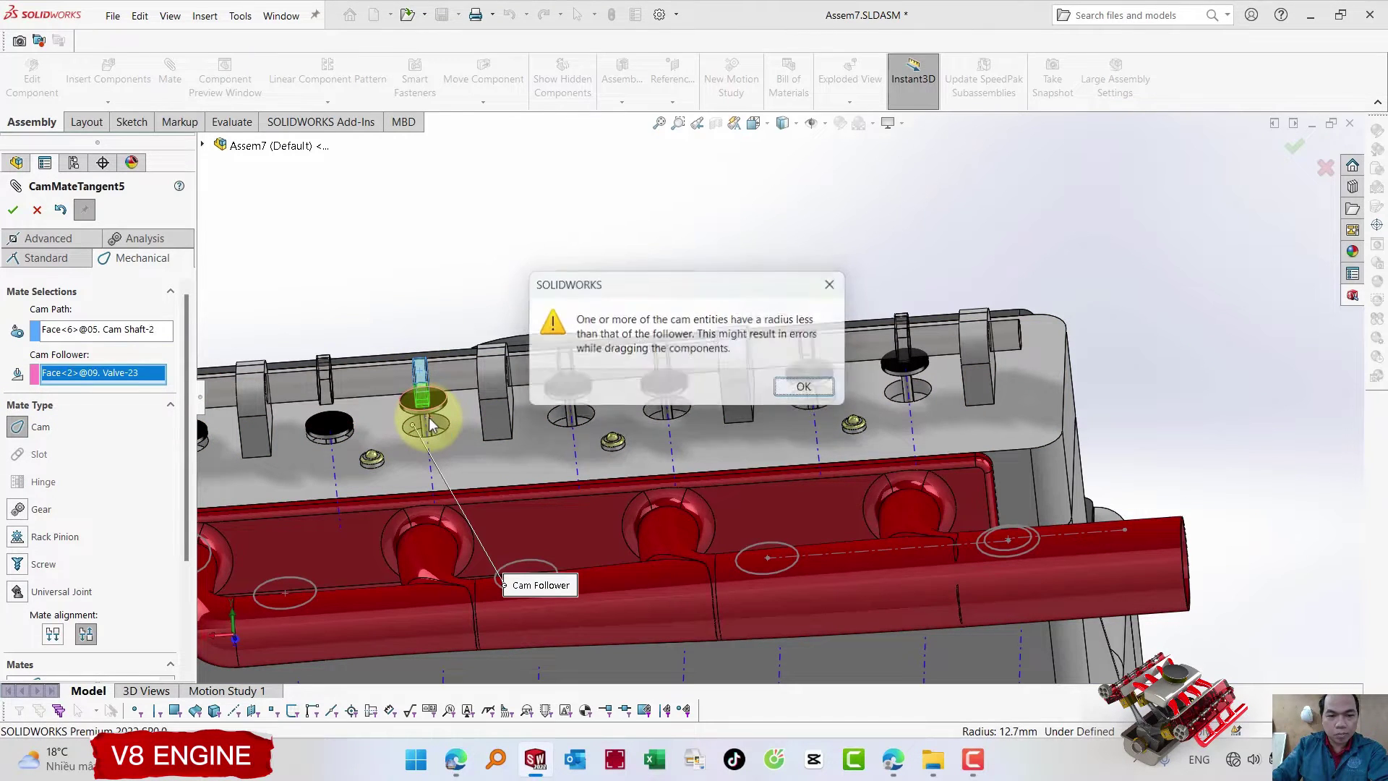
key("Return")
left_click(21, 385)
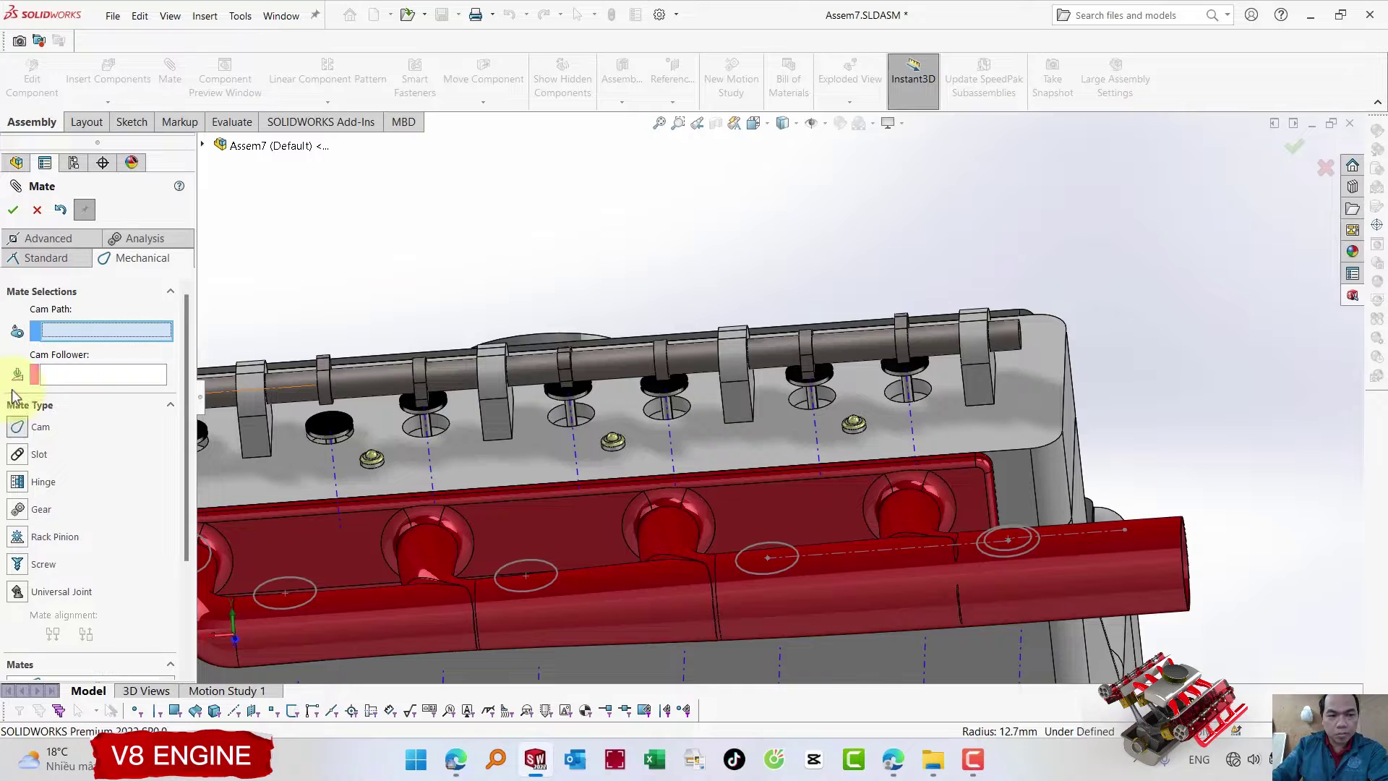
left_click(323, 390)
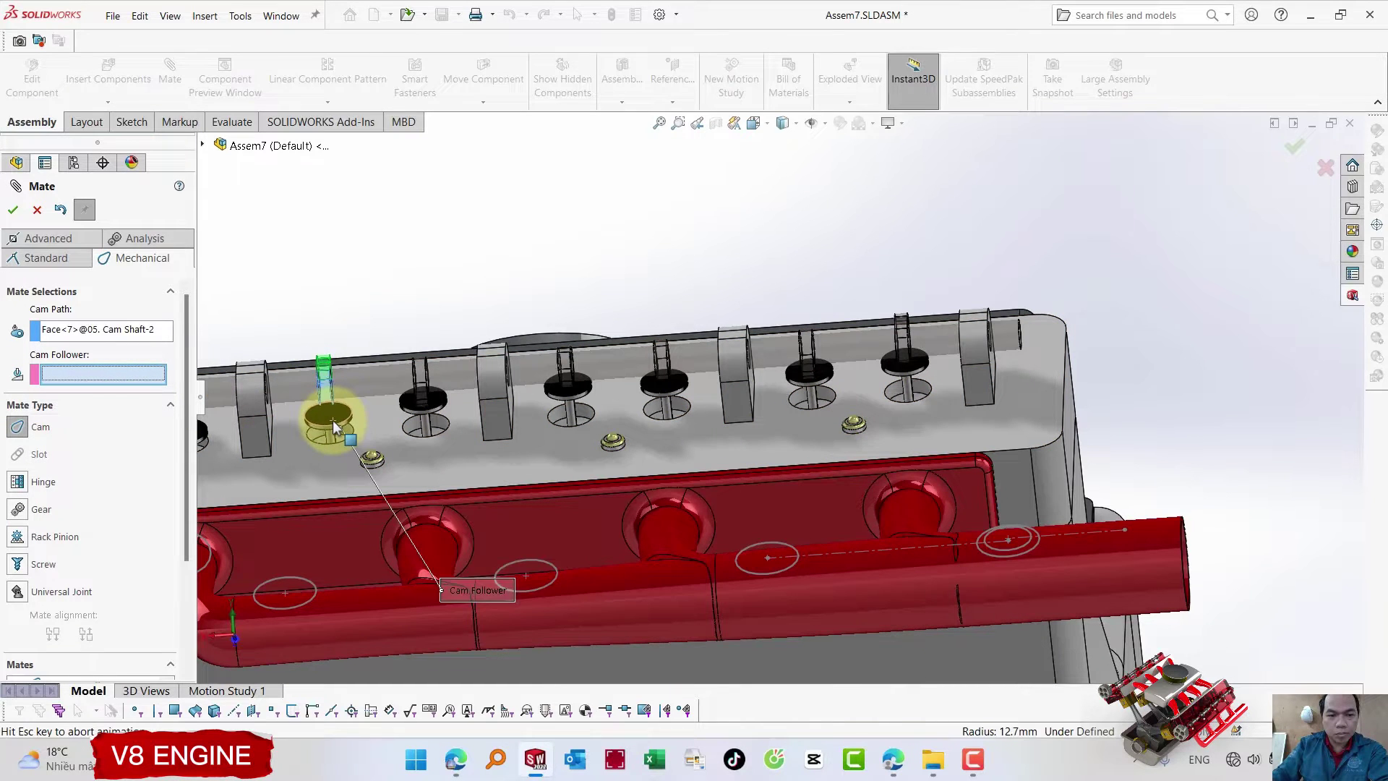
left_click(333, 420)
key("Return")
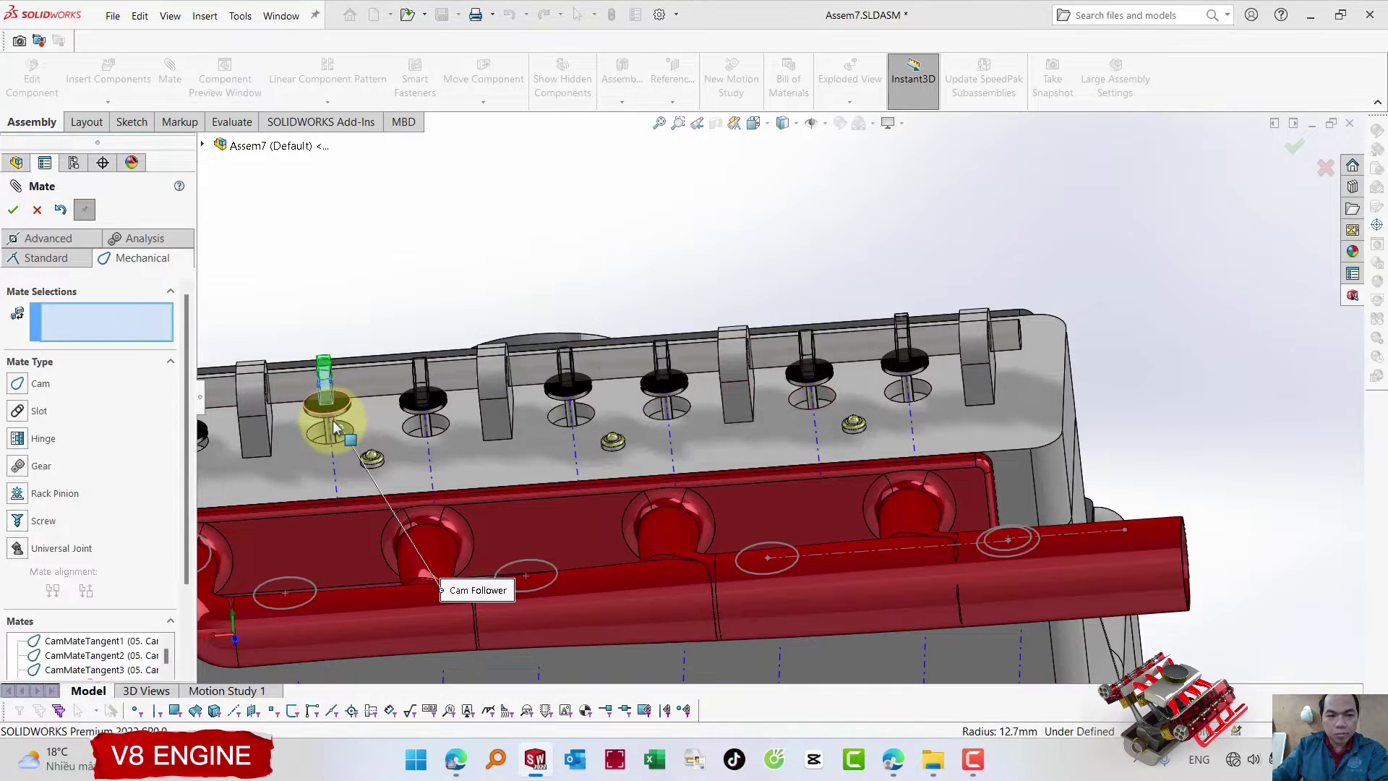
- Cam-mate valves 29 and 27 to their lobes, reaching CamMateTangent8
scroll(387, 418, "up", 2)
scroll(707, 388, "down", 3)
scroll(708, 388, "down", 3)
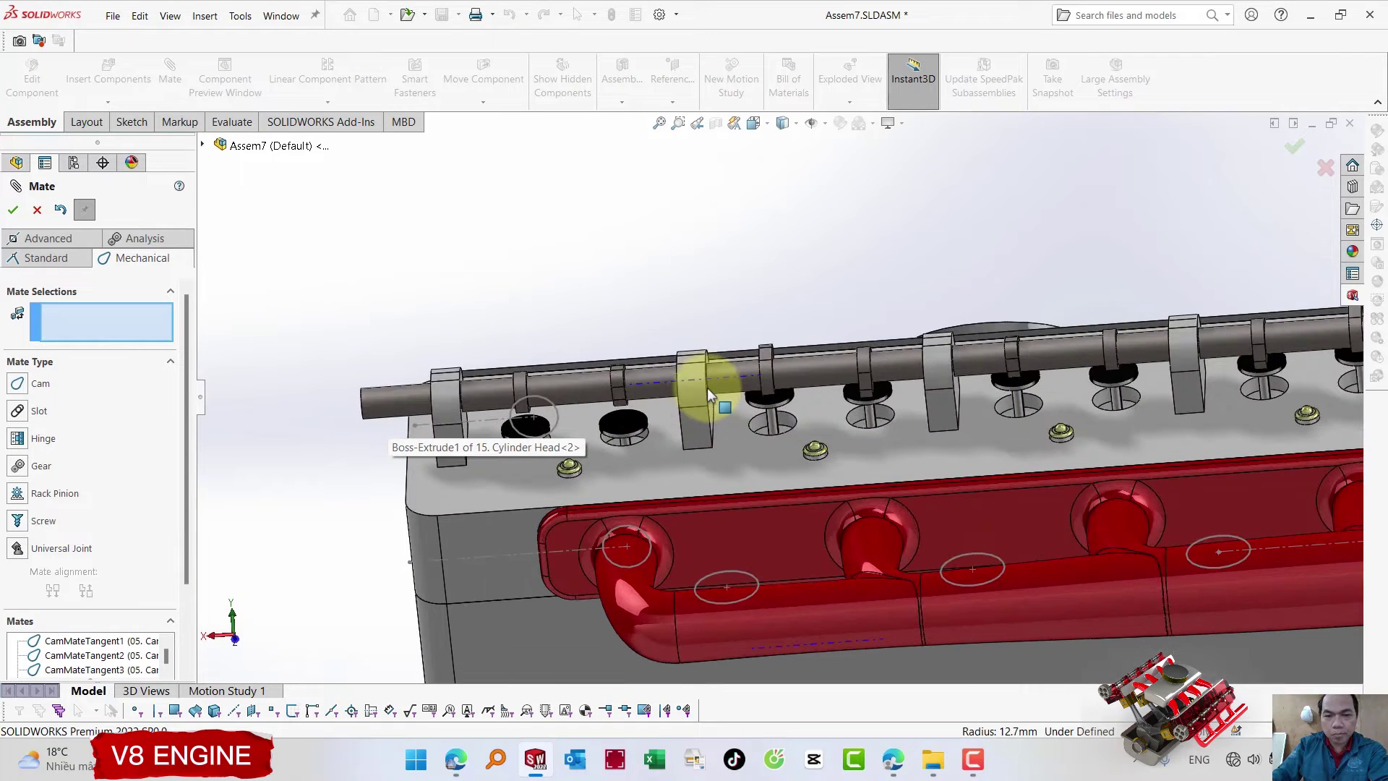
left_click(37, 389)
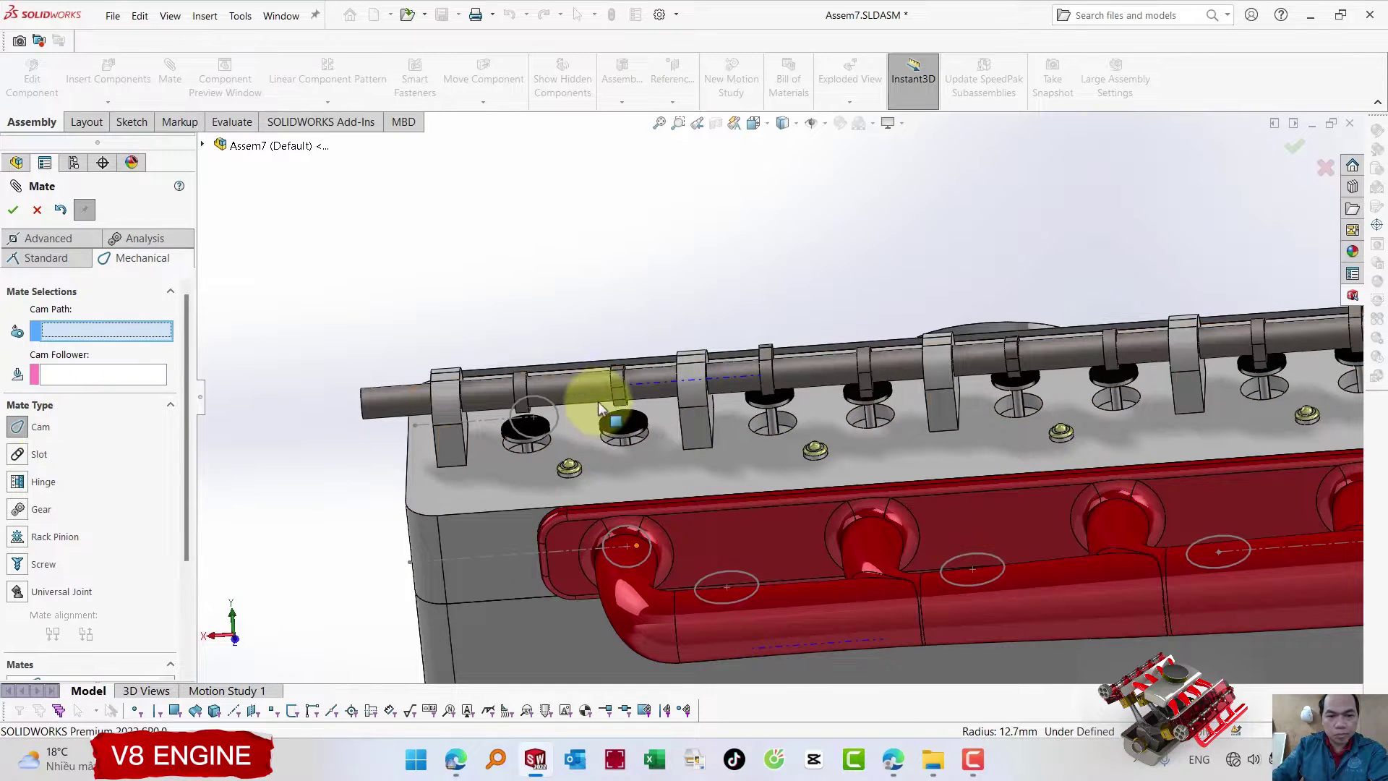
left_click(620, 402)
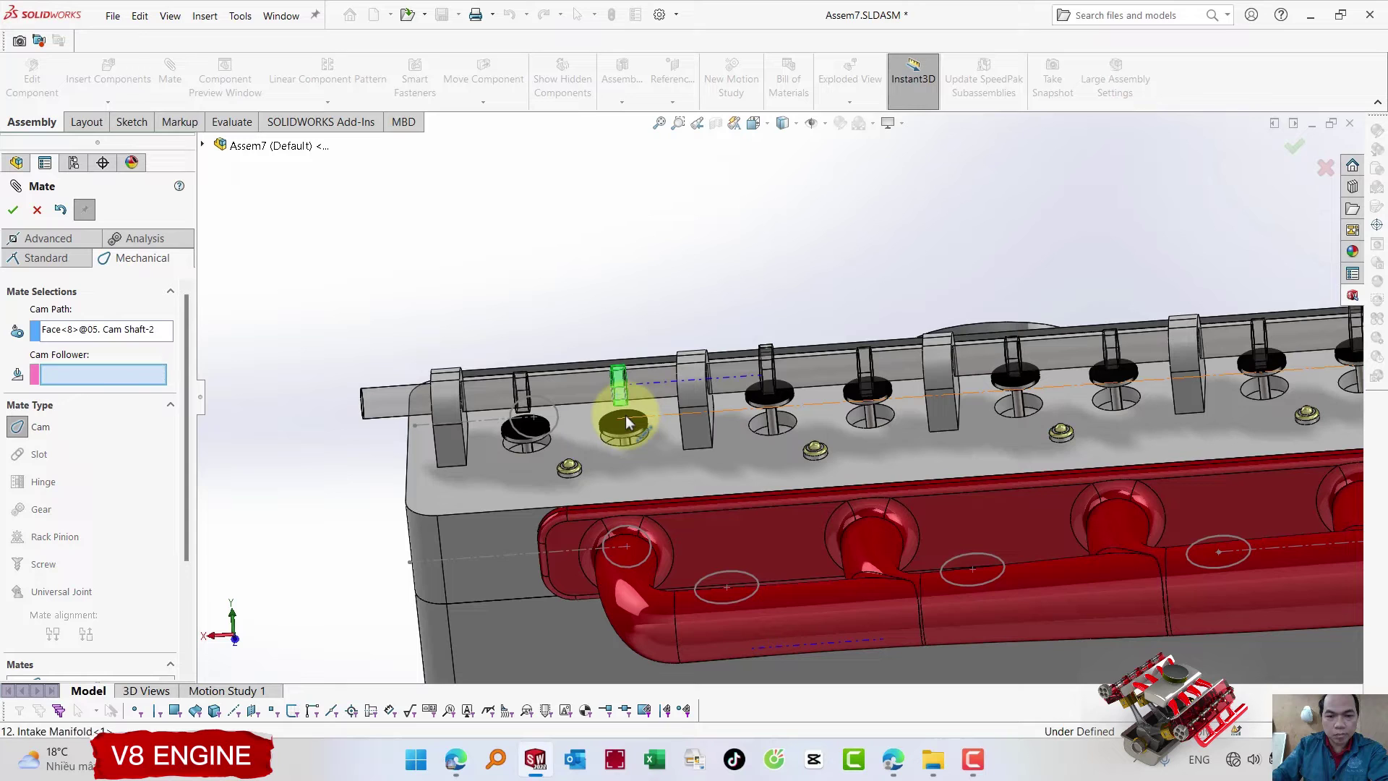
left_click(612, 420)
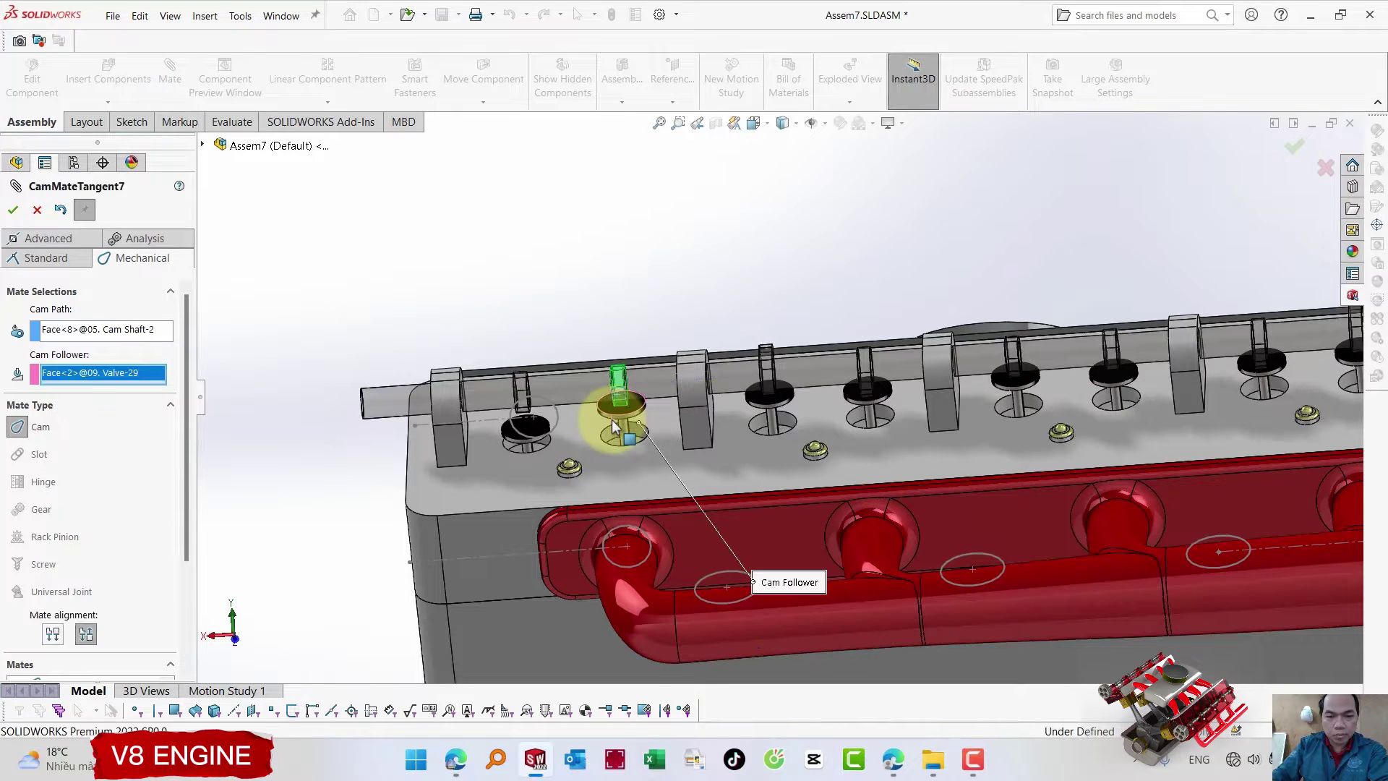
key("Return")
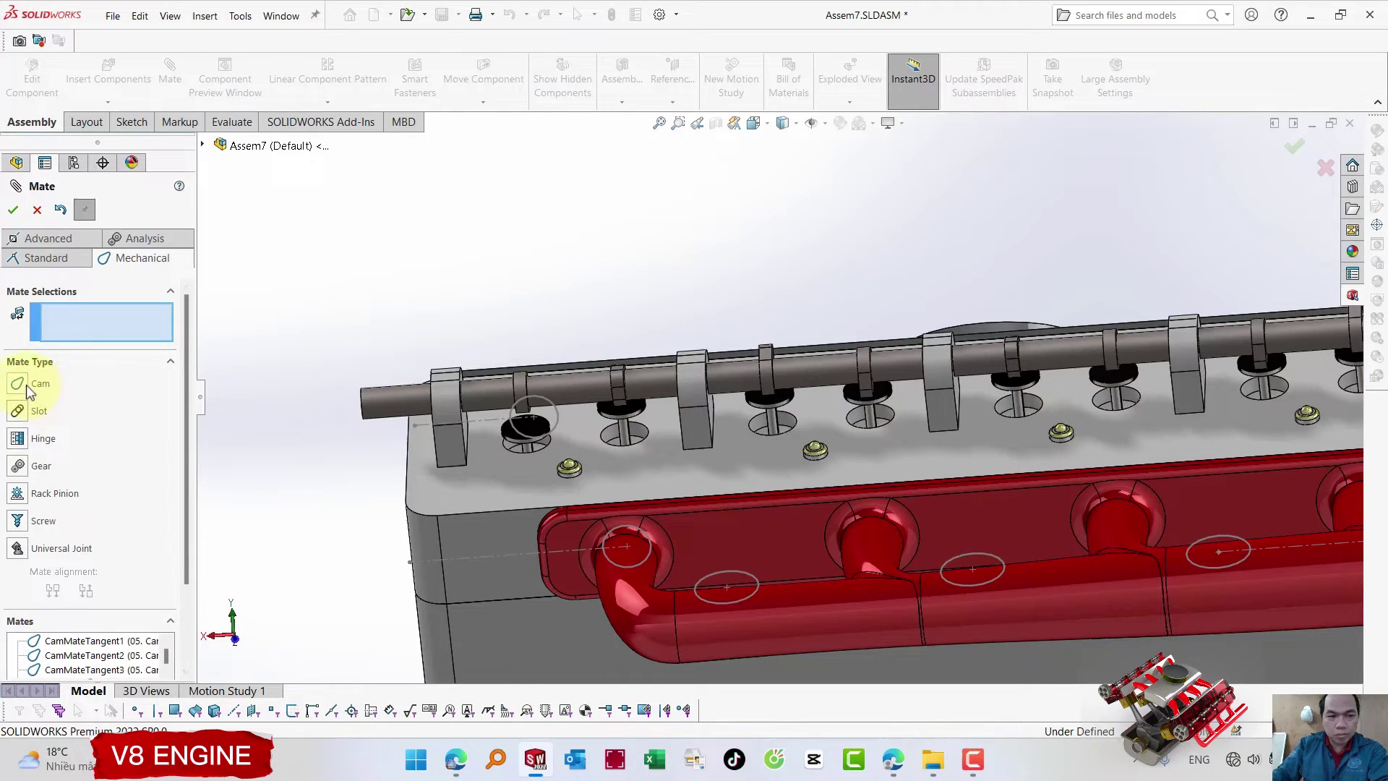
left_click(26, 385)
left_click(525, 388)
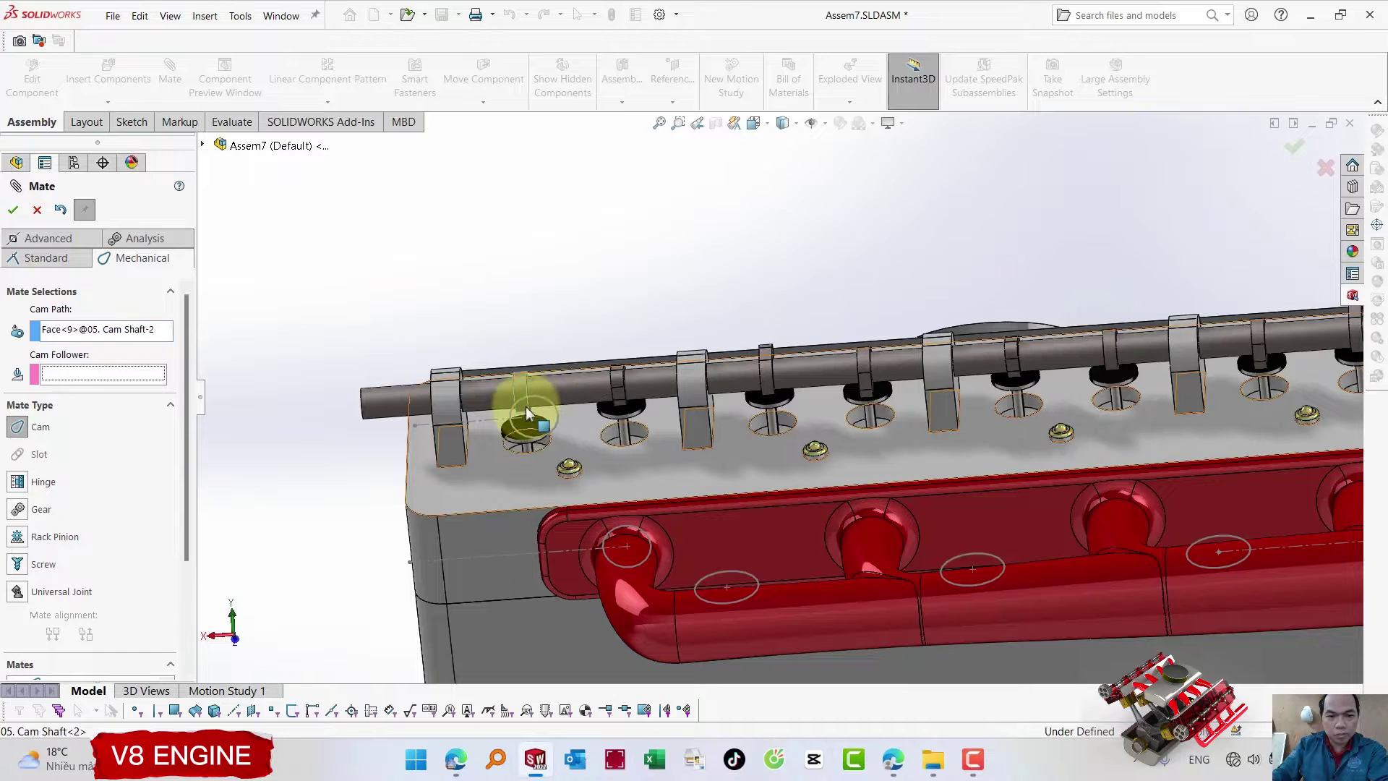
left_click(525, 432)
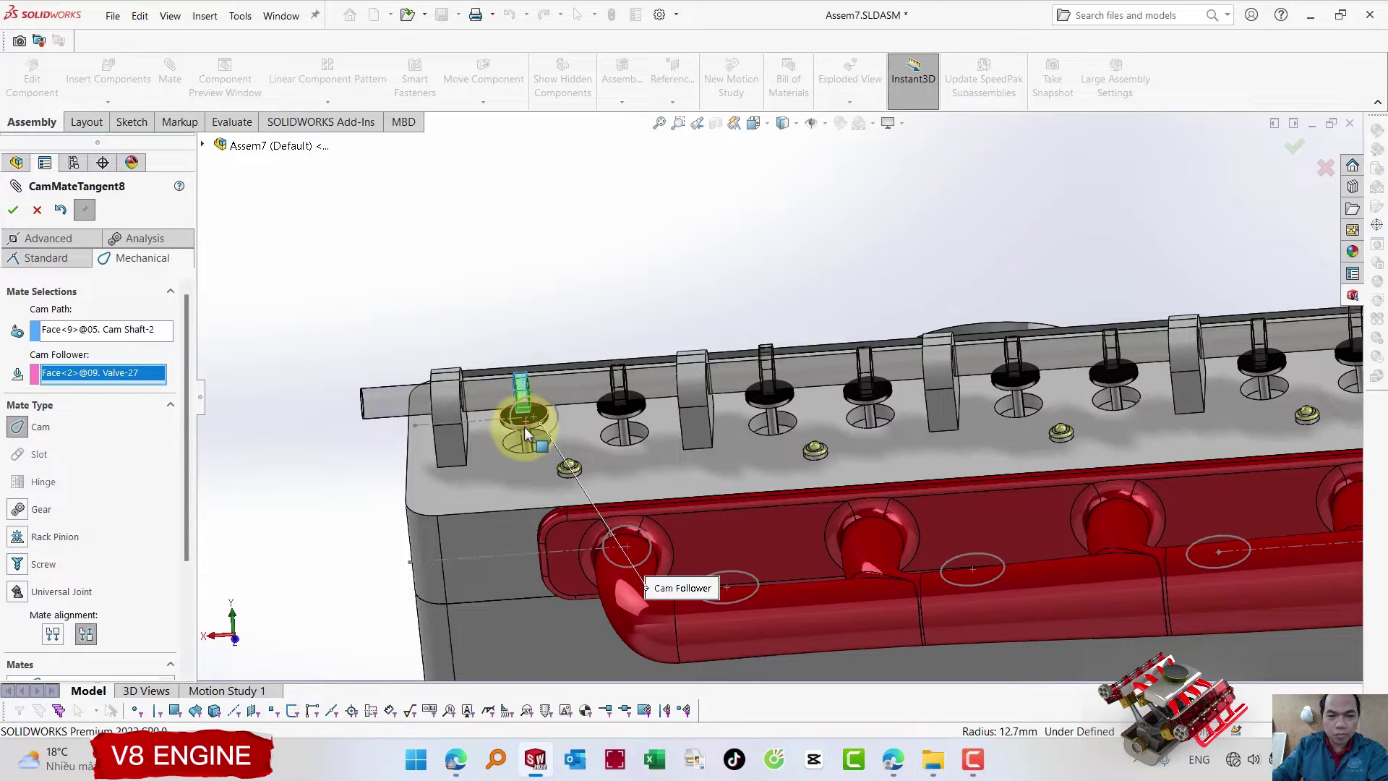
key("Return")
- Orbit to the other bank and cam-mate Valve-1 to a Cam Shaft-1 lobe
scroll(571, 420, "up", 3)
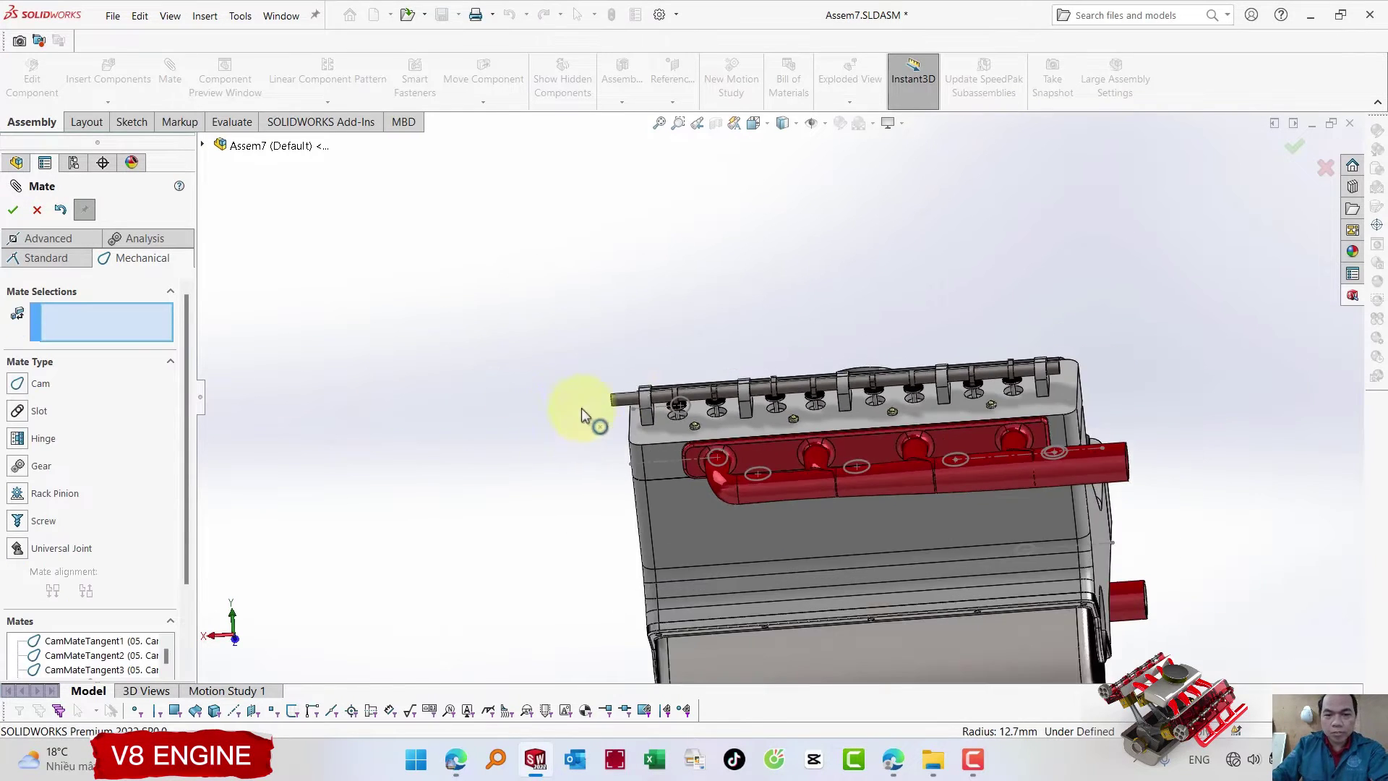
mouse_move(581, 408)
middle_mouse_down()
mouse_move(713, 360)
mouse_move(810, 398)
middle_mouse_up()
scroll(810, 397, "up", 3)
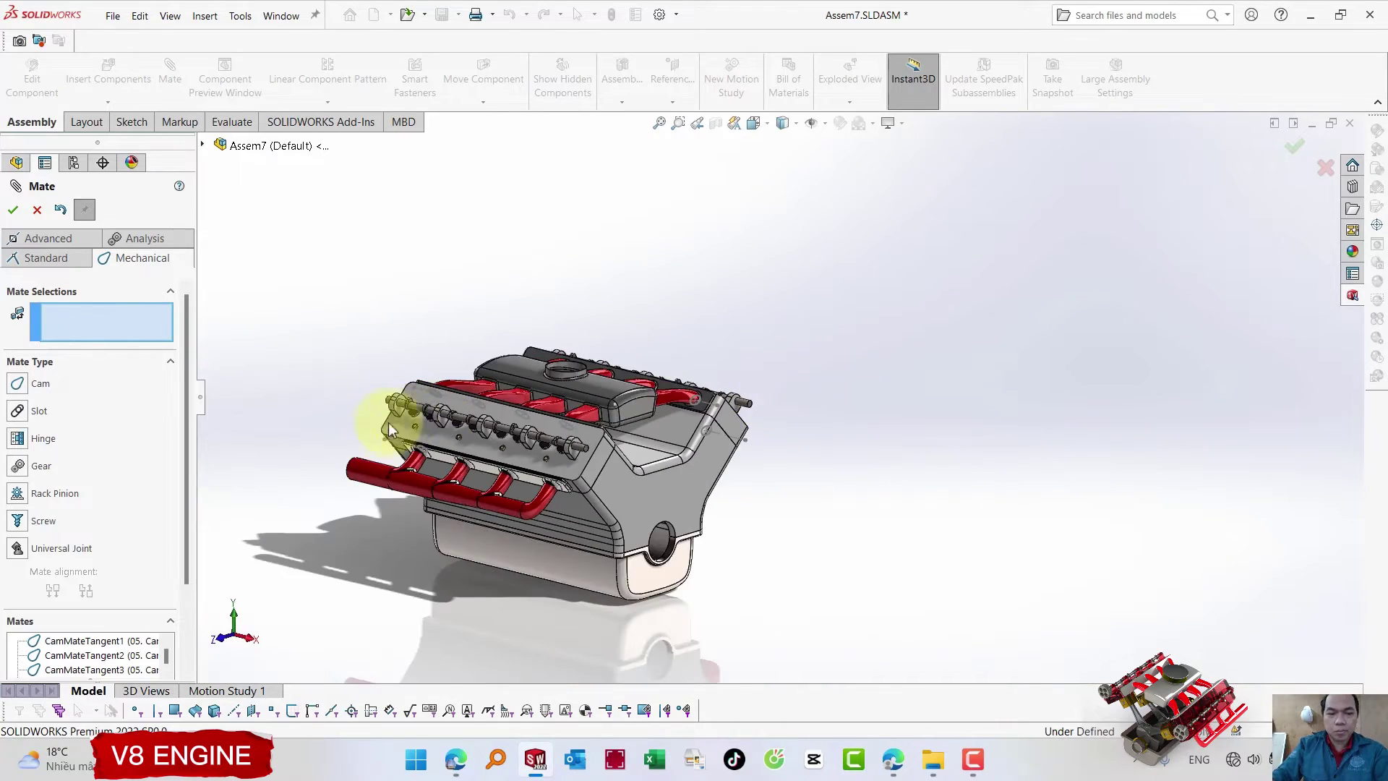
scroll(805, 403, "down", 3)
mouse_move(387, 418)
middle_mouse_down()
mouse_move(806, 403)
mouse_move(852, 366)
middle_mouse_up()
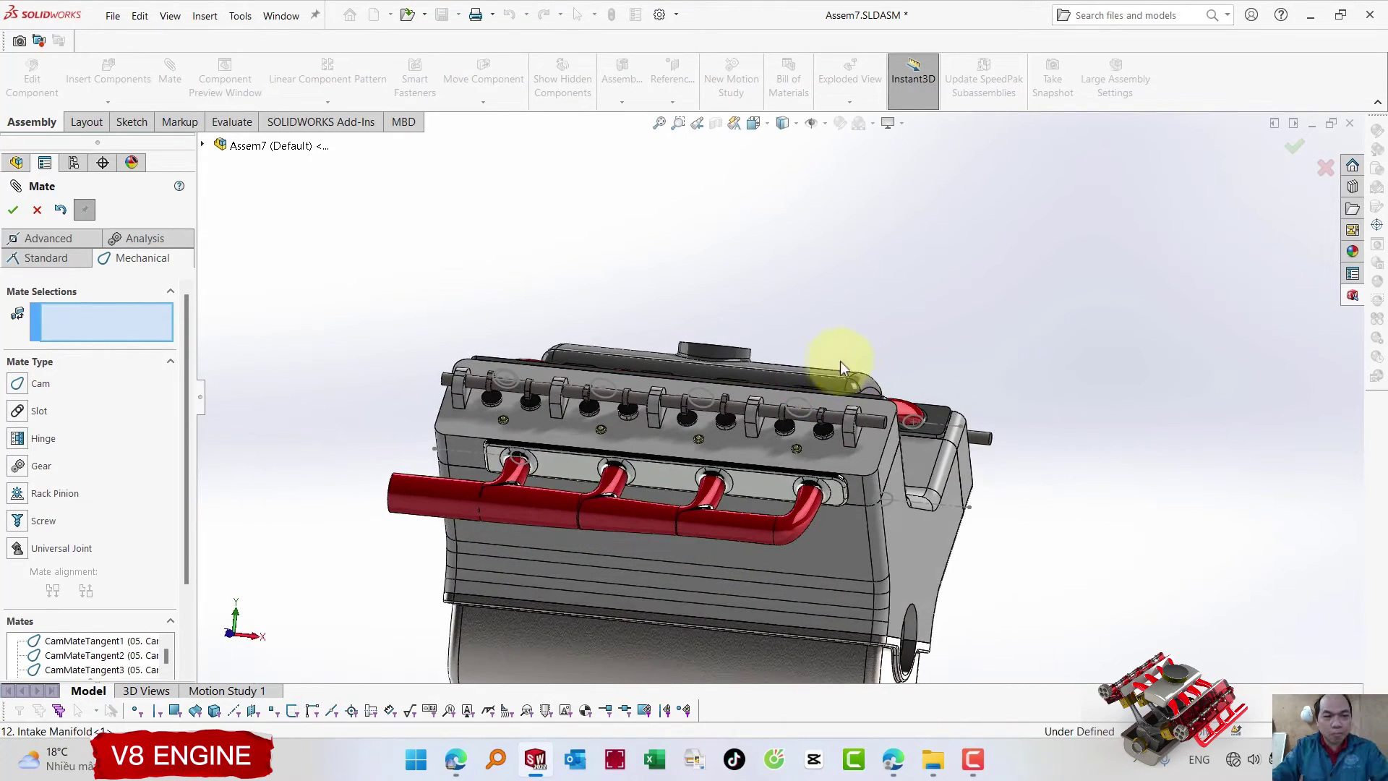
left_click(21, 391)
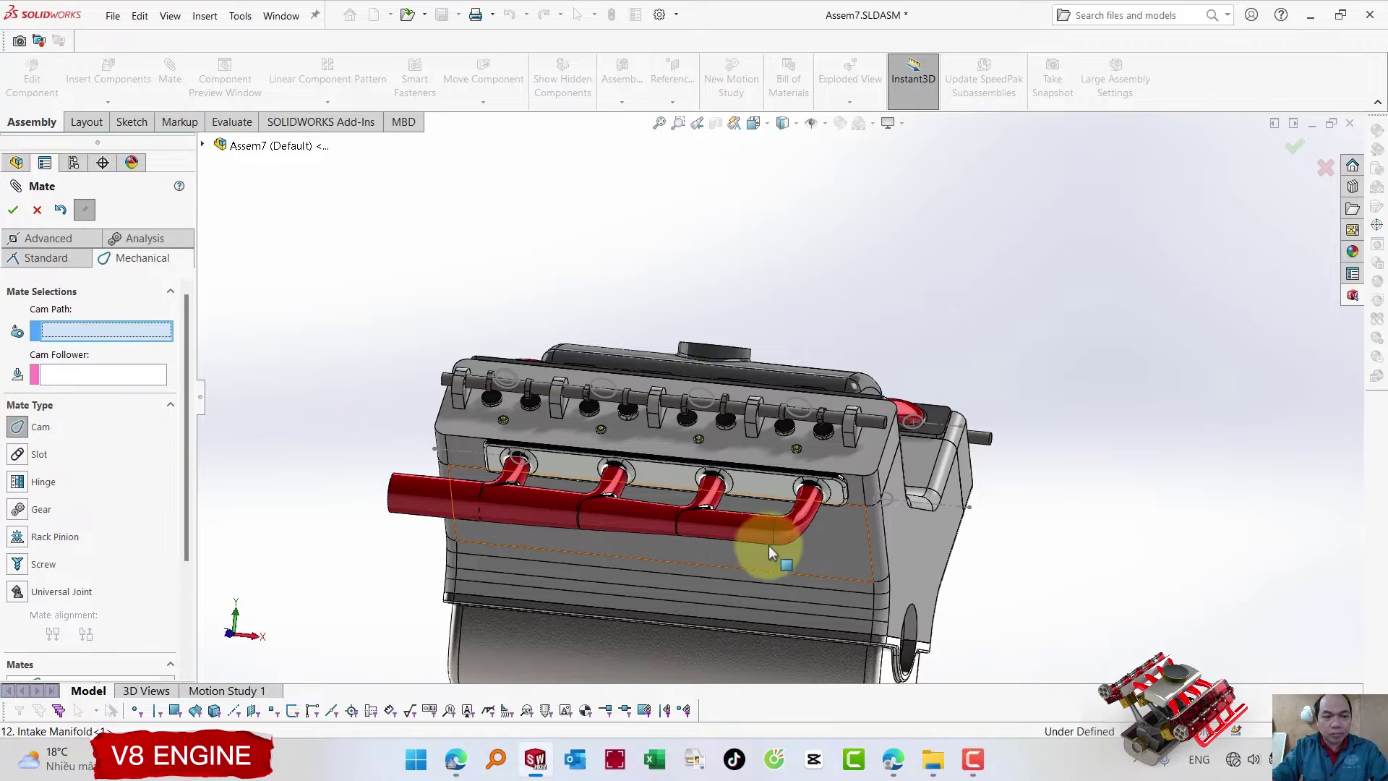
scroll(769, 546, "down", 3)
scroll(824, 312, "down", 2)
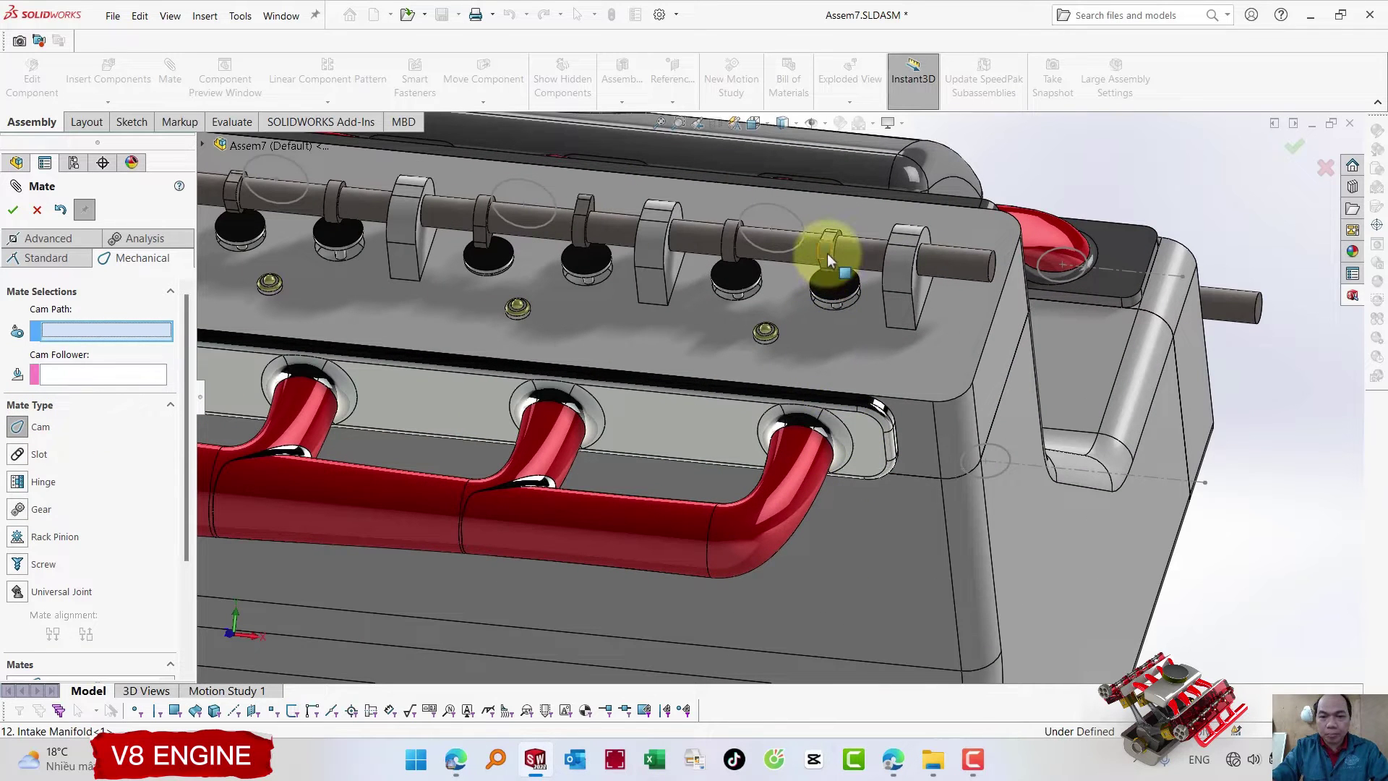
left_click(831, 266)
left_click(829, 291)
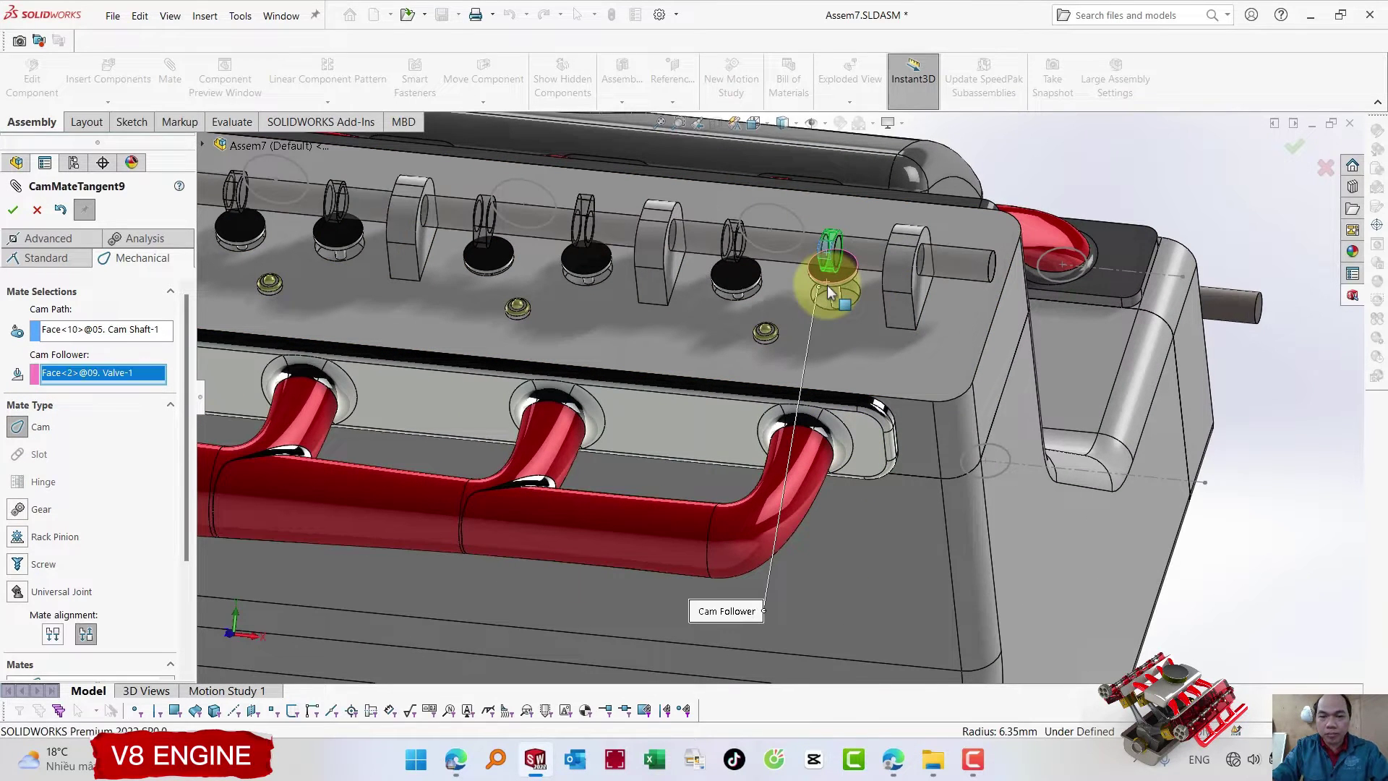
key("Return")
key("Return")
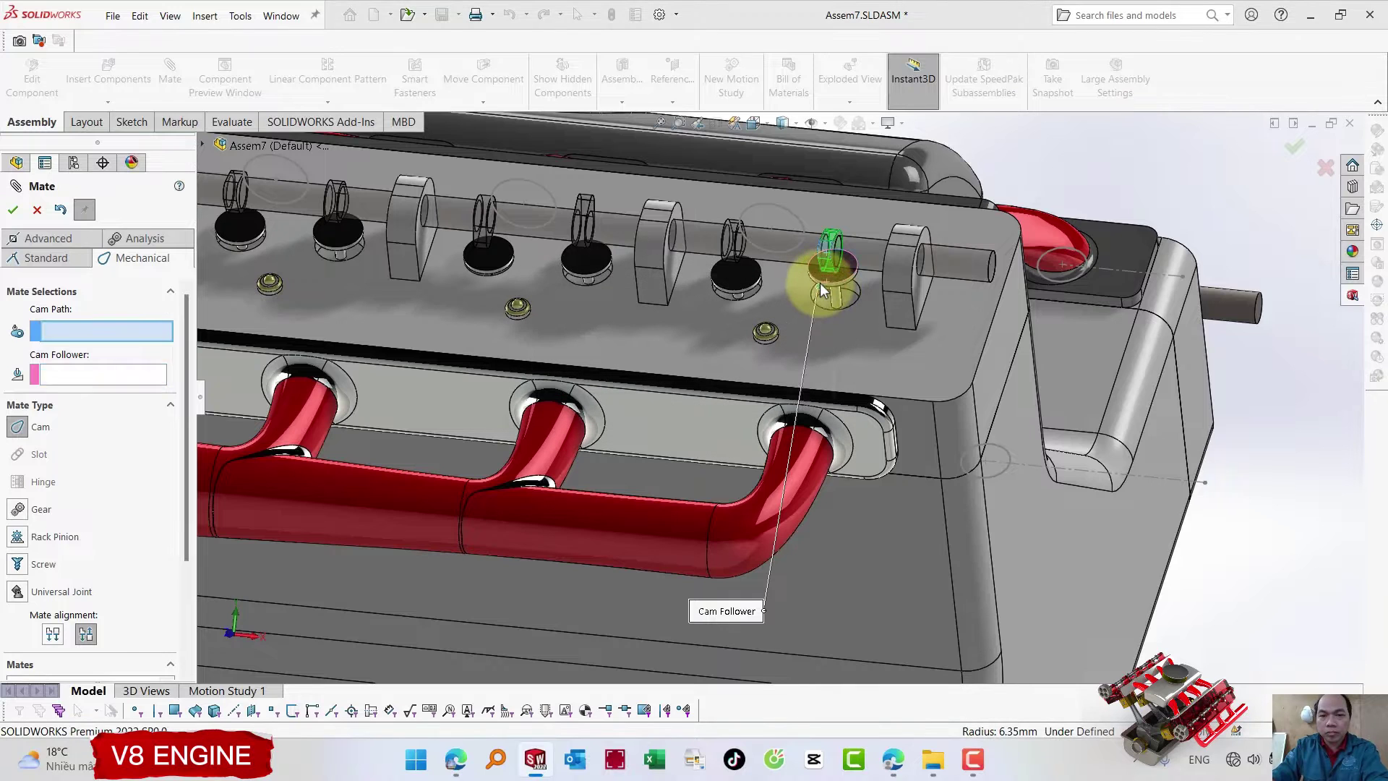
- Cam-mate Valve-2 and Valve-4 to their Cam Shaft-1 lobes
left_click(728, 238)
left_click(50, 387)
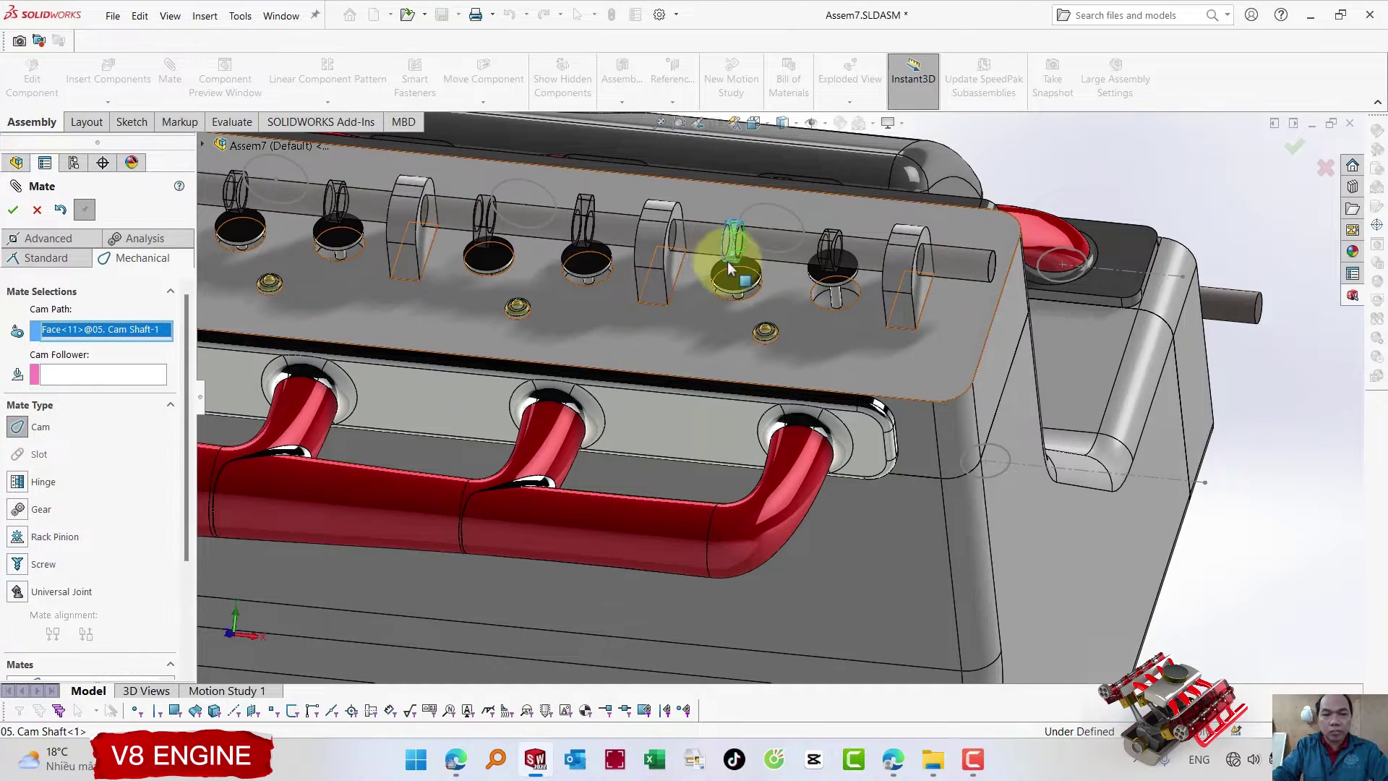
left_click(735, 279)
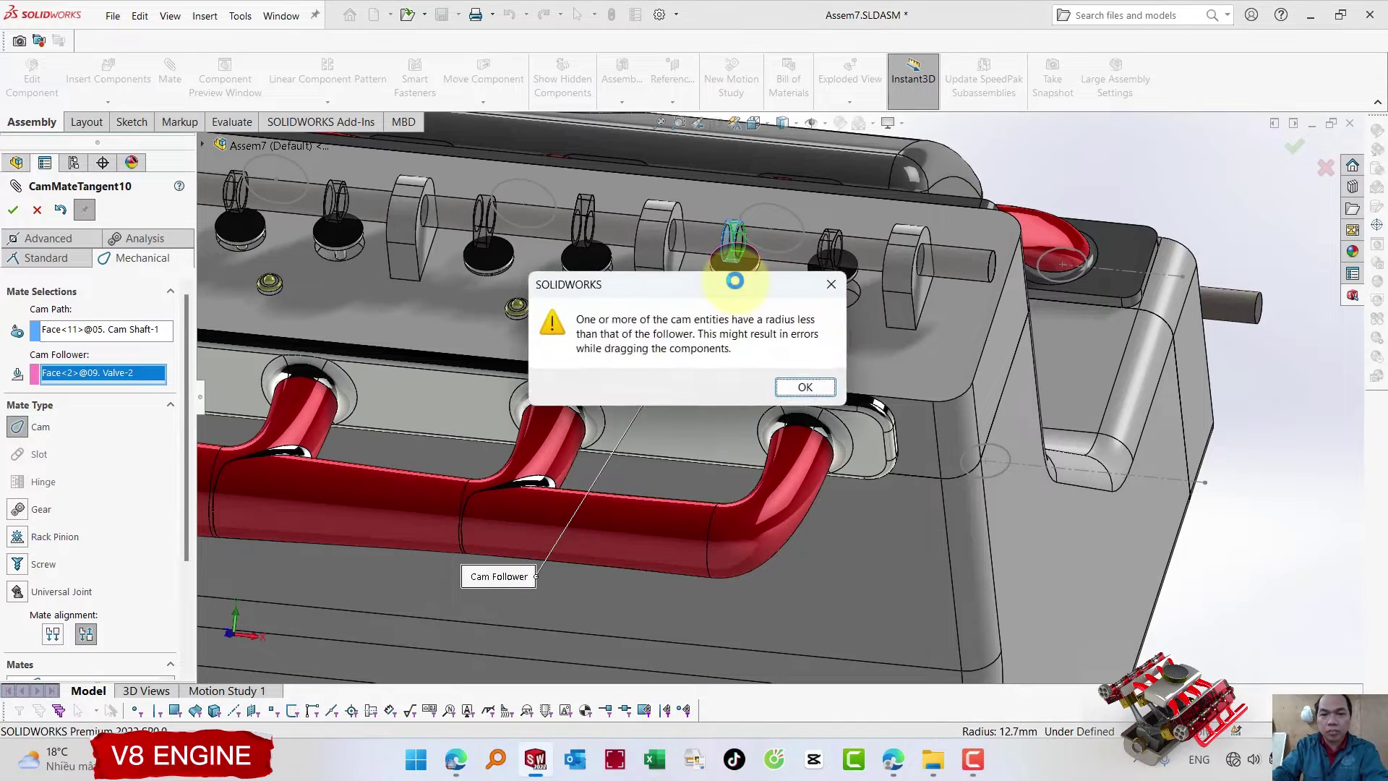
left_click(801, 385)
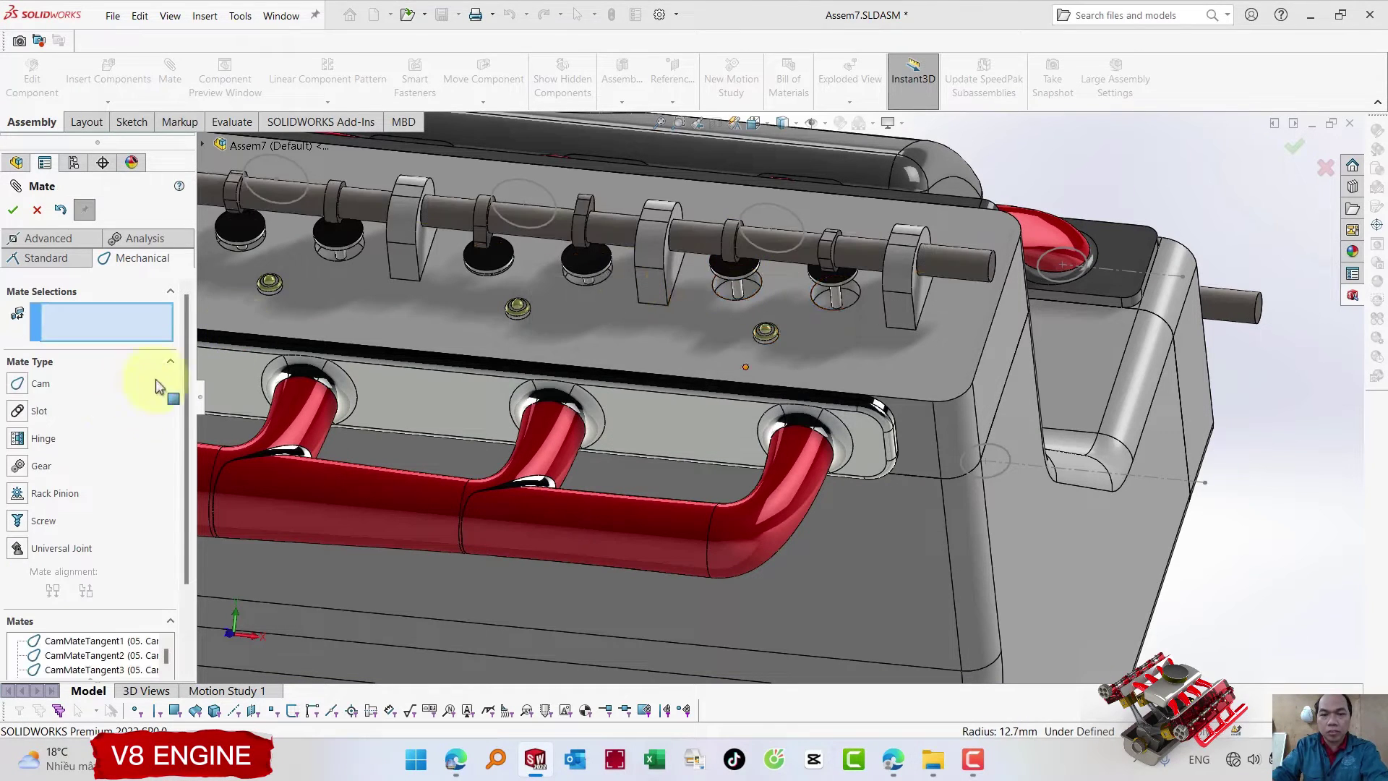
left_click(583, 232)
key("Tab")
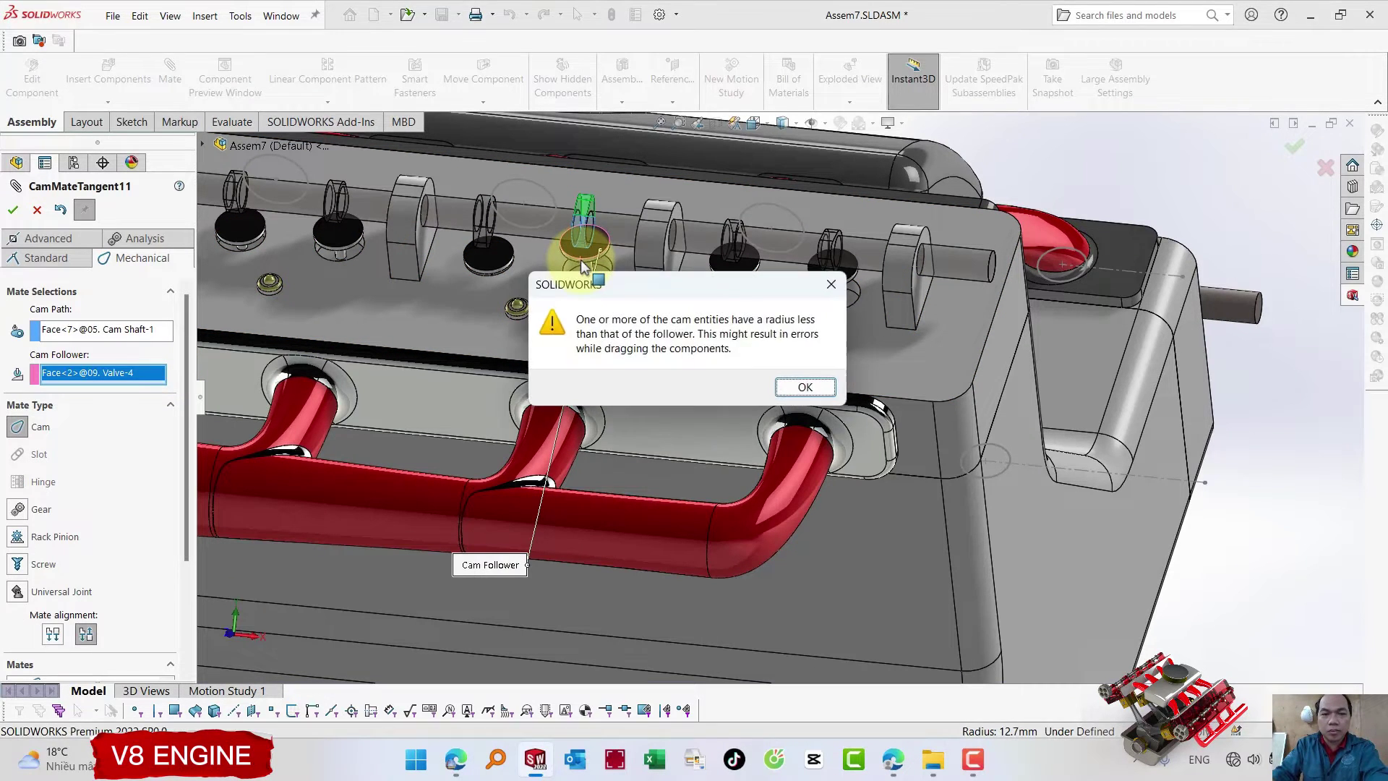
left_click(800, 384)
- Cam-mate Valve-14, Valve-12 and Valve-10 to their lobes, reaching CamMateTangent14
left_click(19, 384)
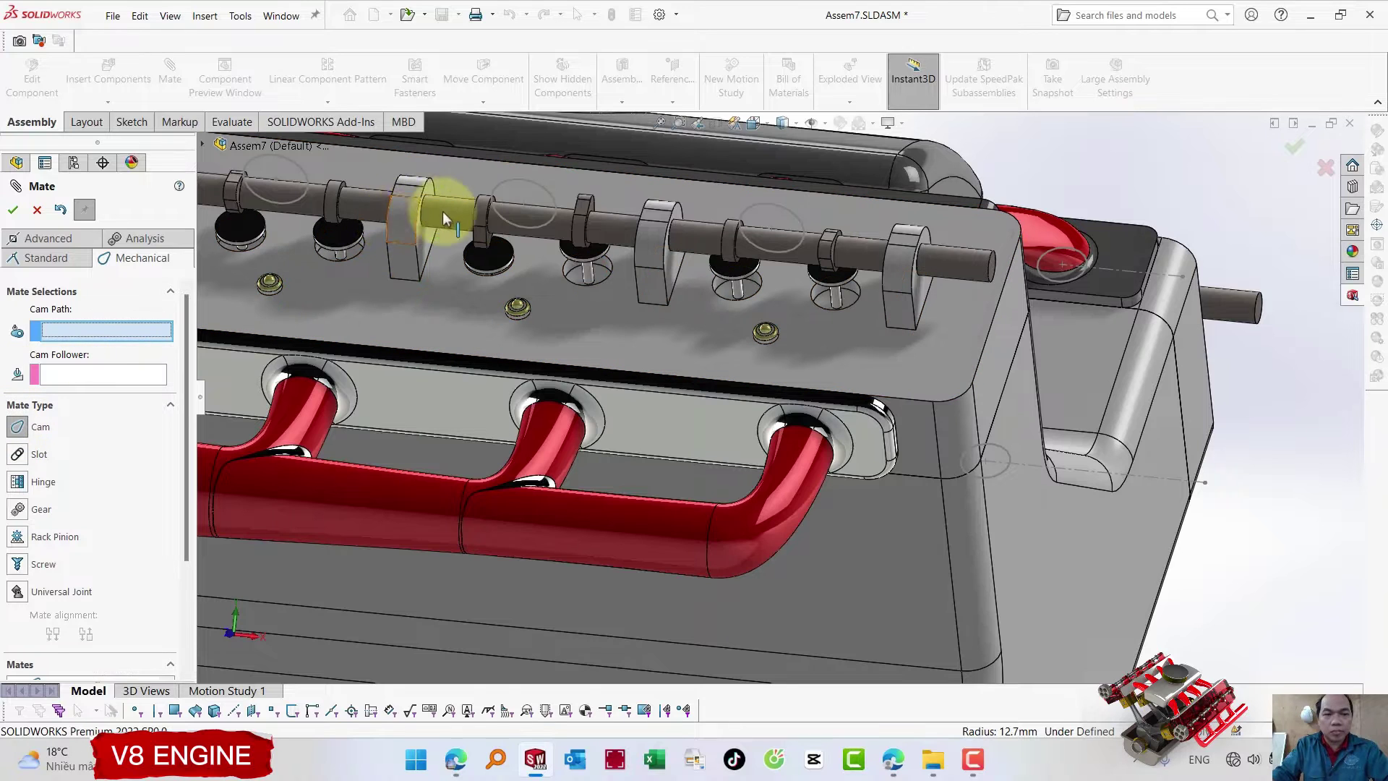
left_click(480, 224)
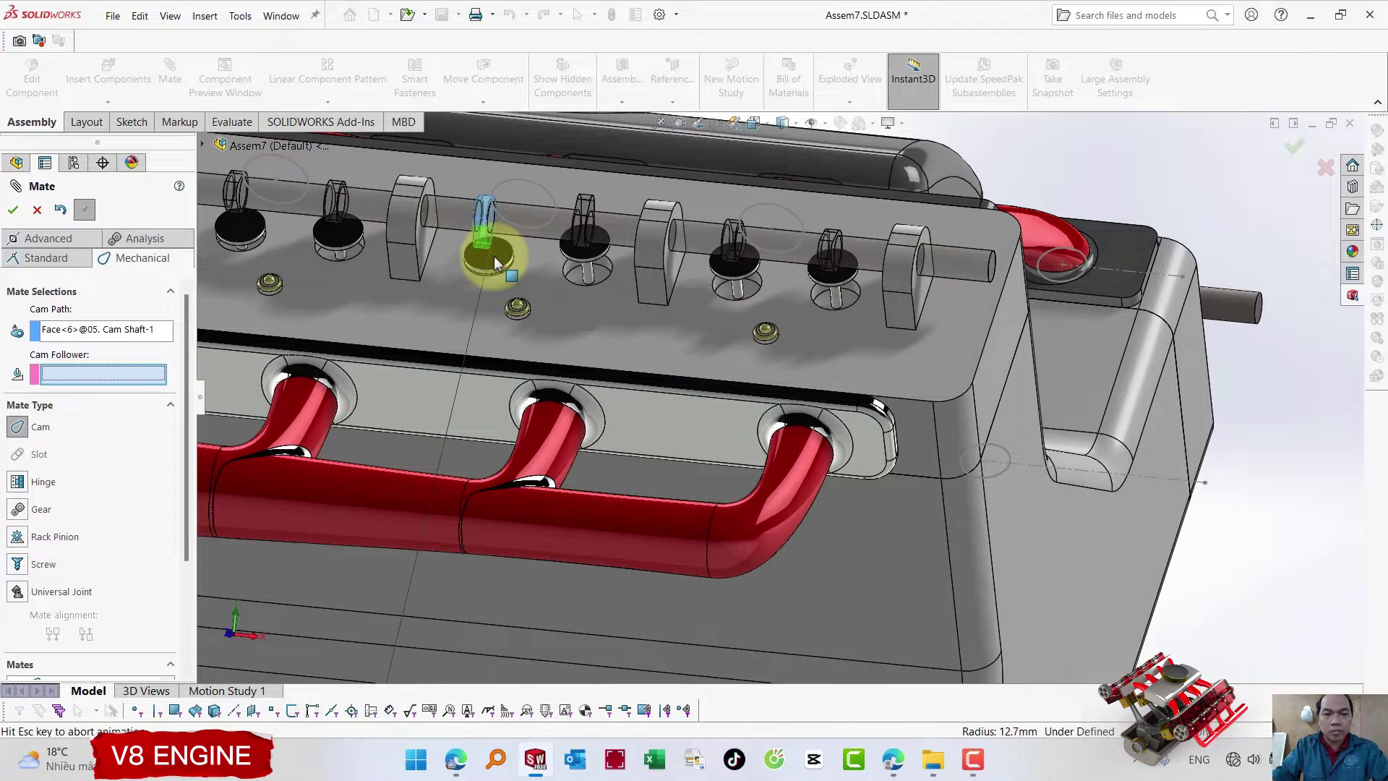
left_click(494, 259)
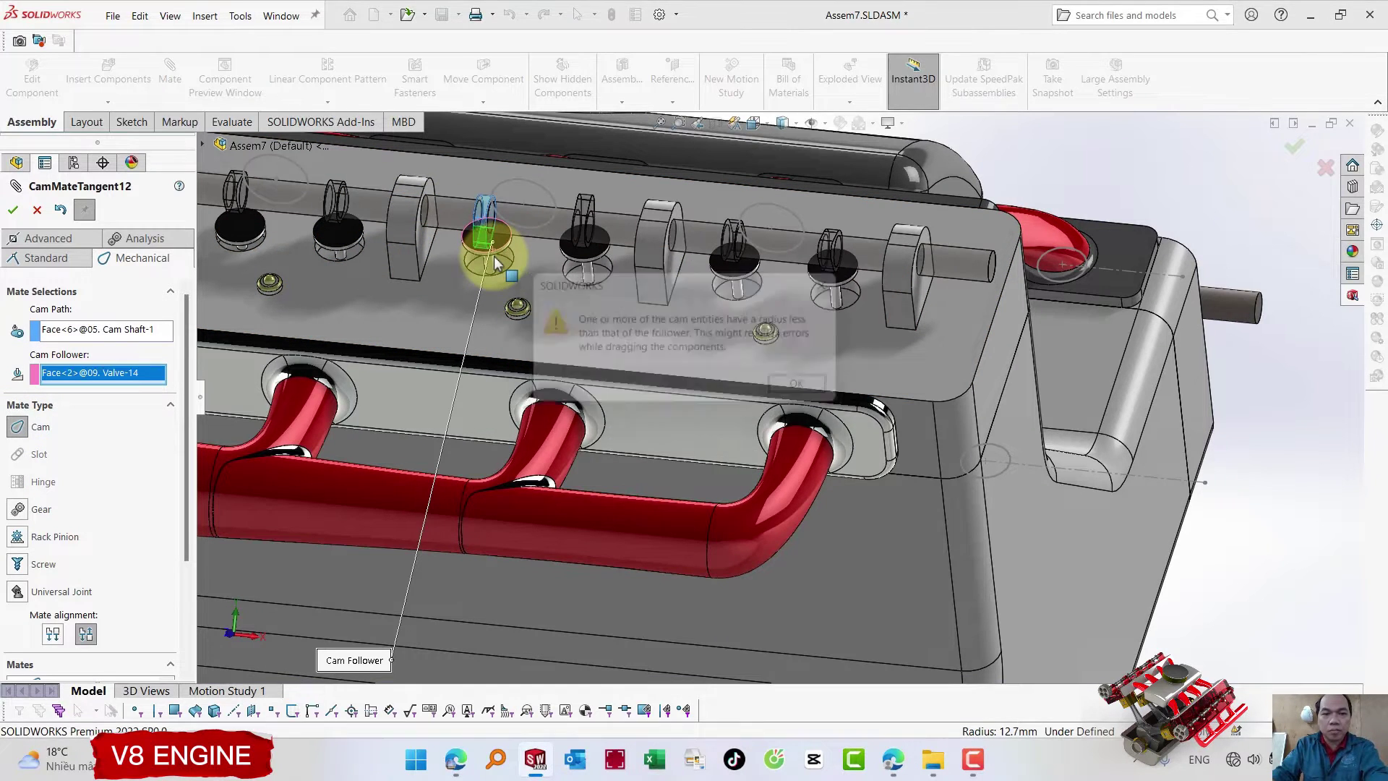
key("Return")
left_click(24, 384)
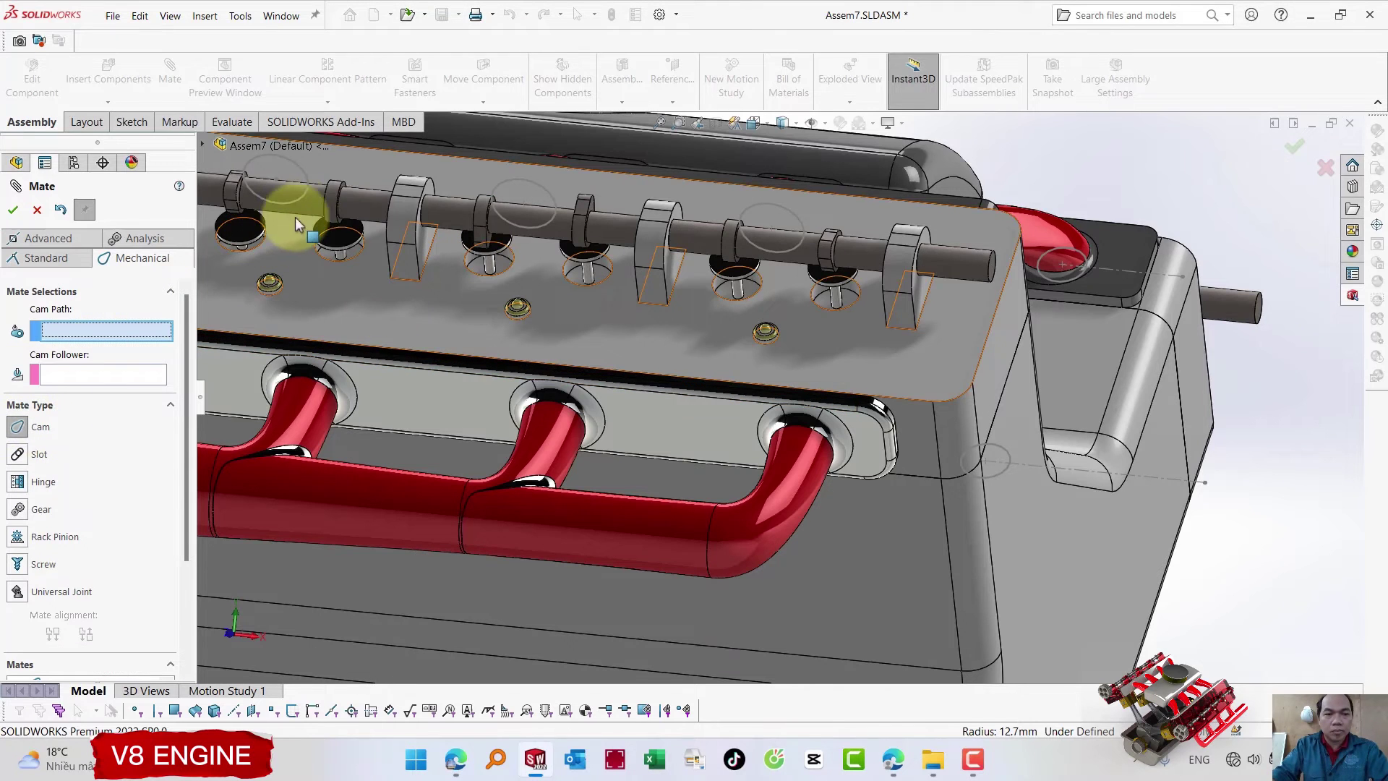
left_click(333, 196)
left_click(334, 236)
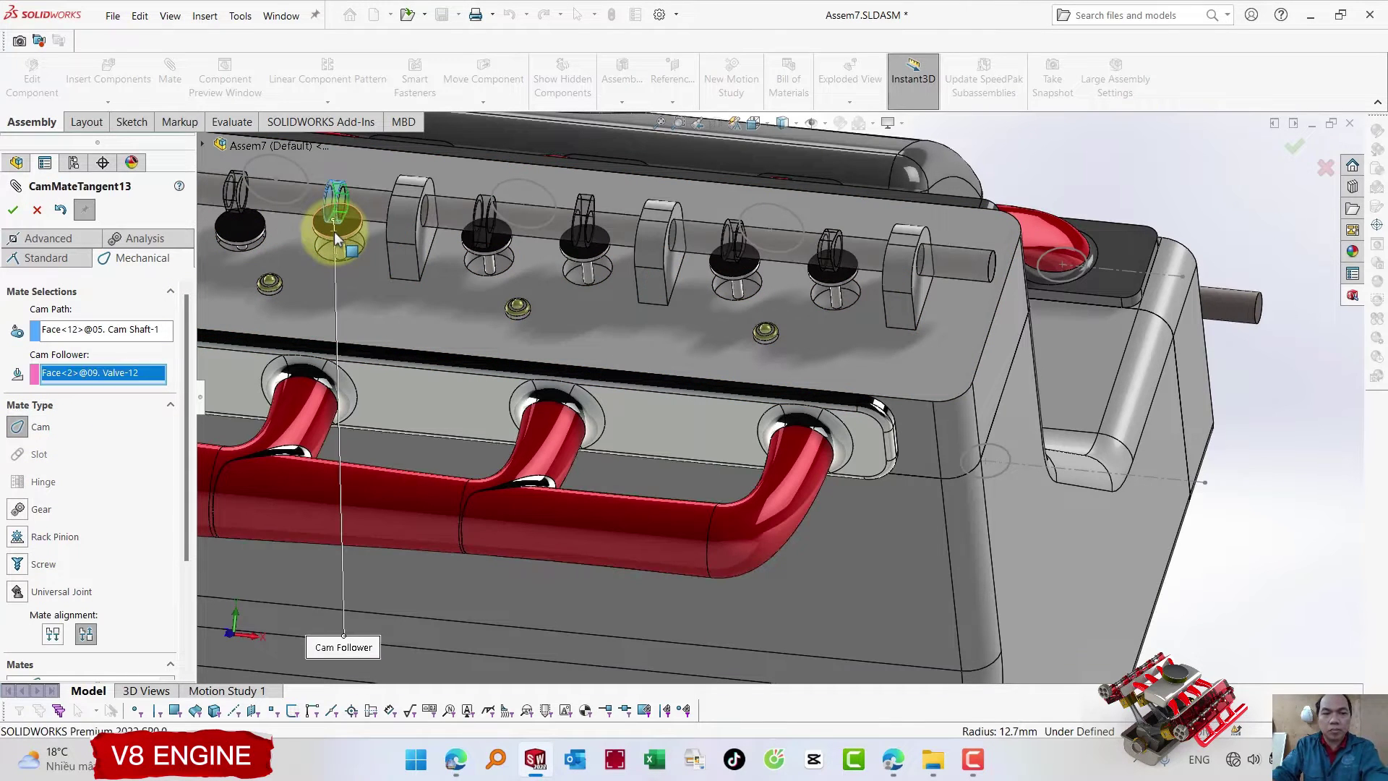
key("Return")
left_click(231, 189)
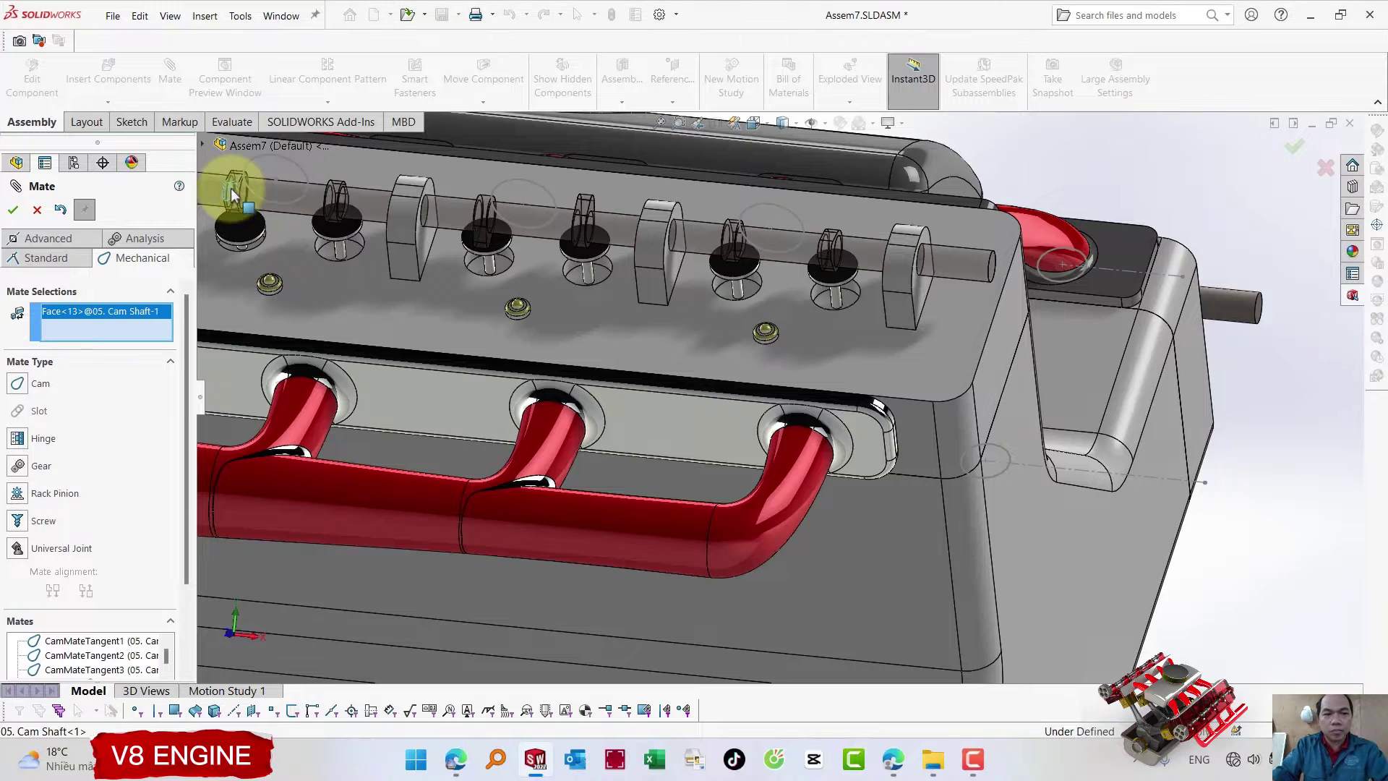
left_click(243, 224)
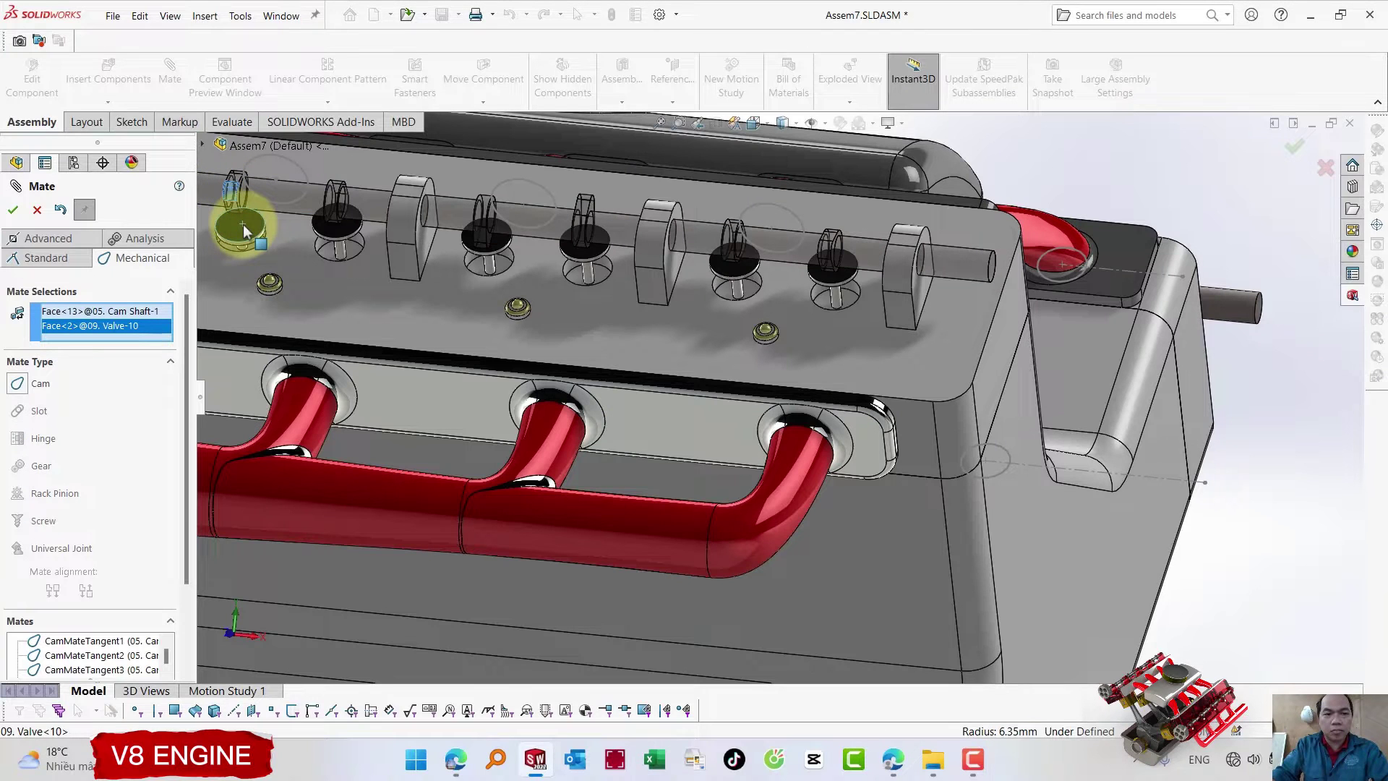
left_click(17, 389)
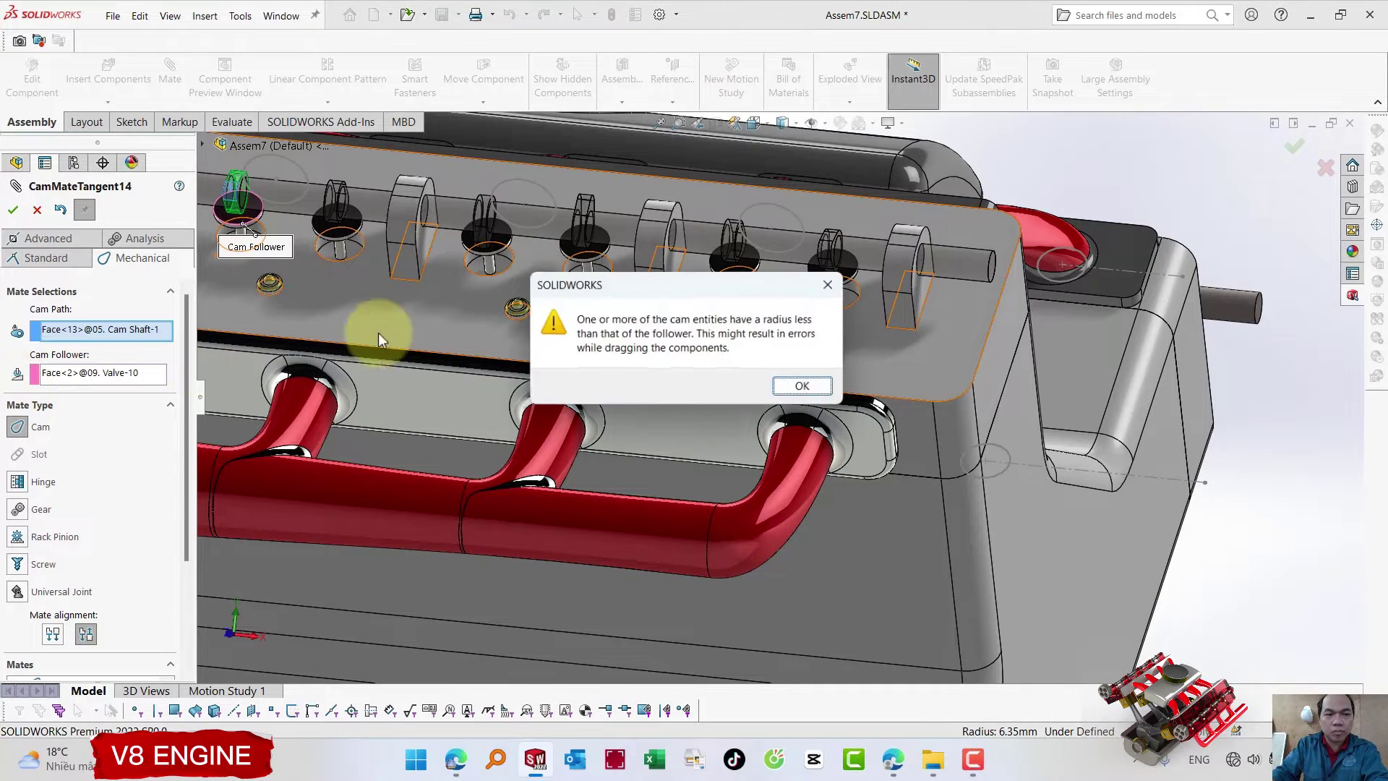
key("Return")
key("Return")
- Cam-mate Valve-8 to the end camshaft lobe
scroll(507, 274, "up", 3)
scroll(365, 273, "up", 3)
scroll(466, 298, "up", 2)
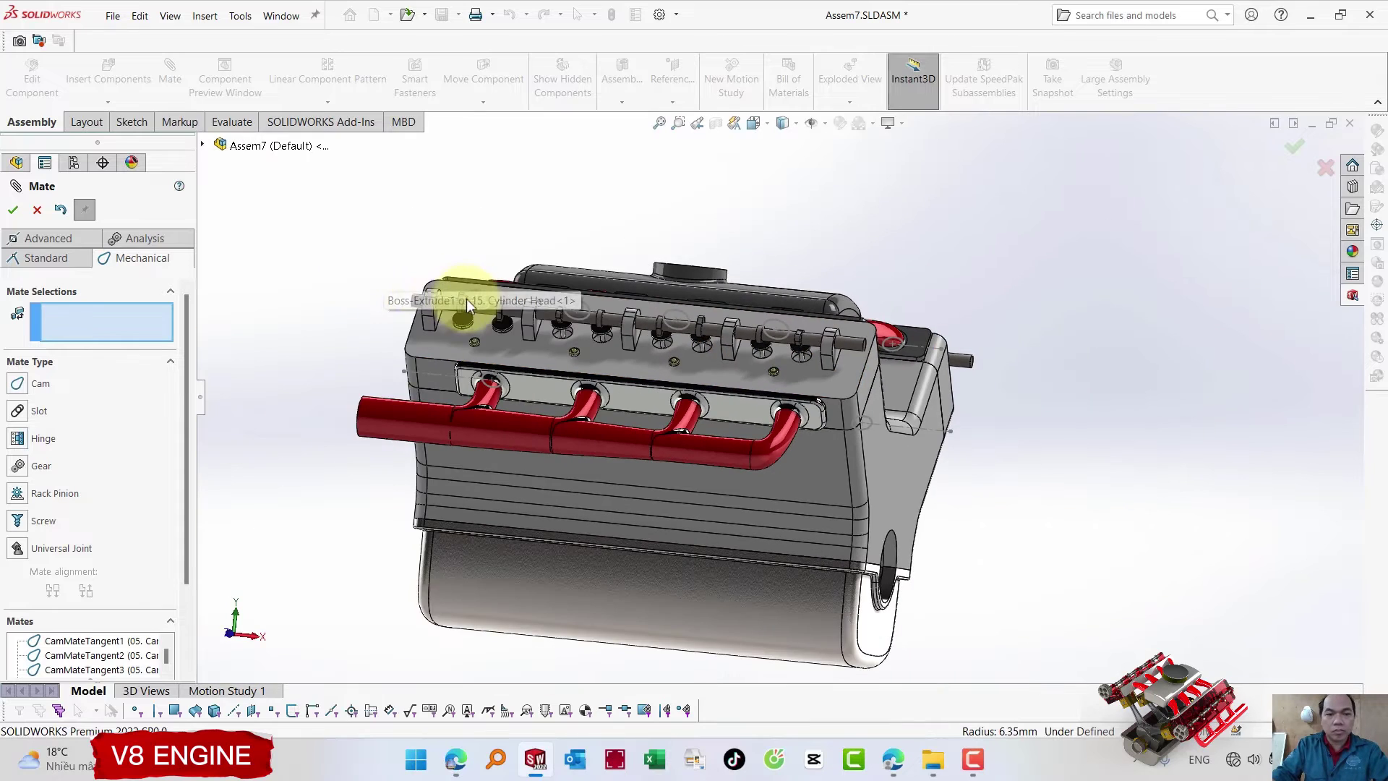
scroll(466, 300, "down", 1)
scroll(473, 318, "down", 1)
scroll(492, 347, "down", 1)
scroll(503, 372, "down", 1)
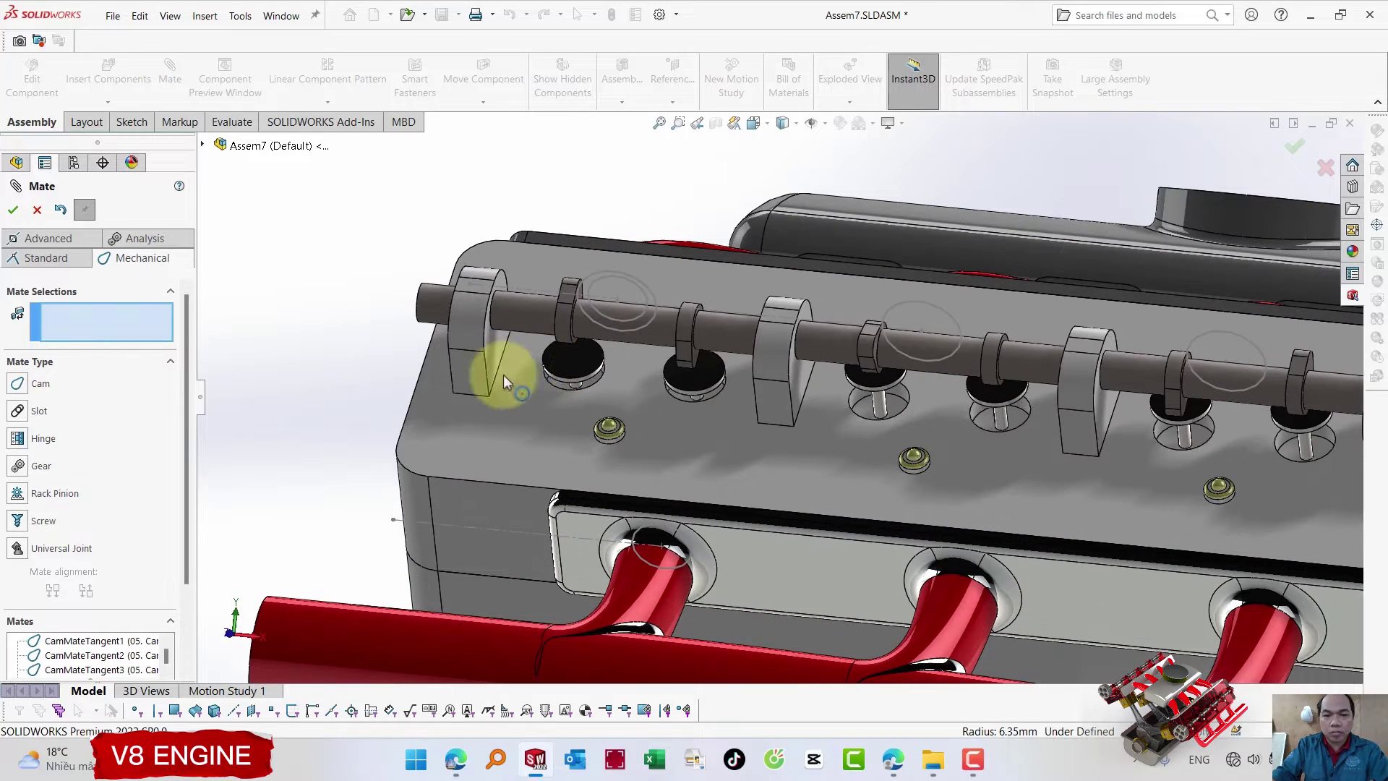
left_click(41, 391)
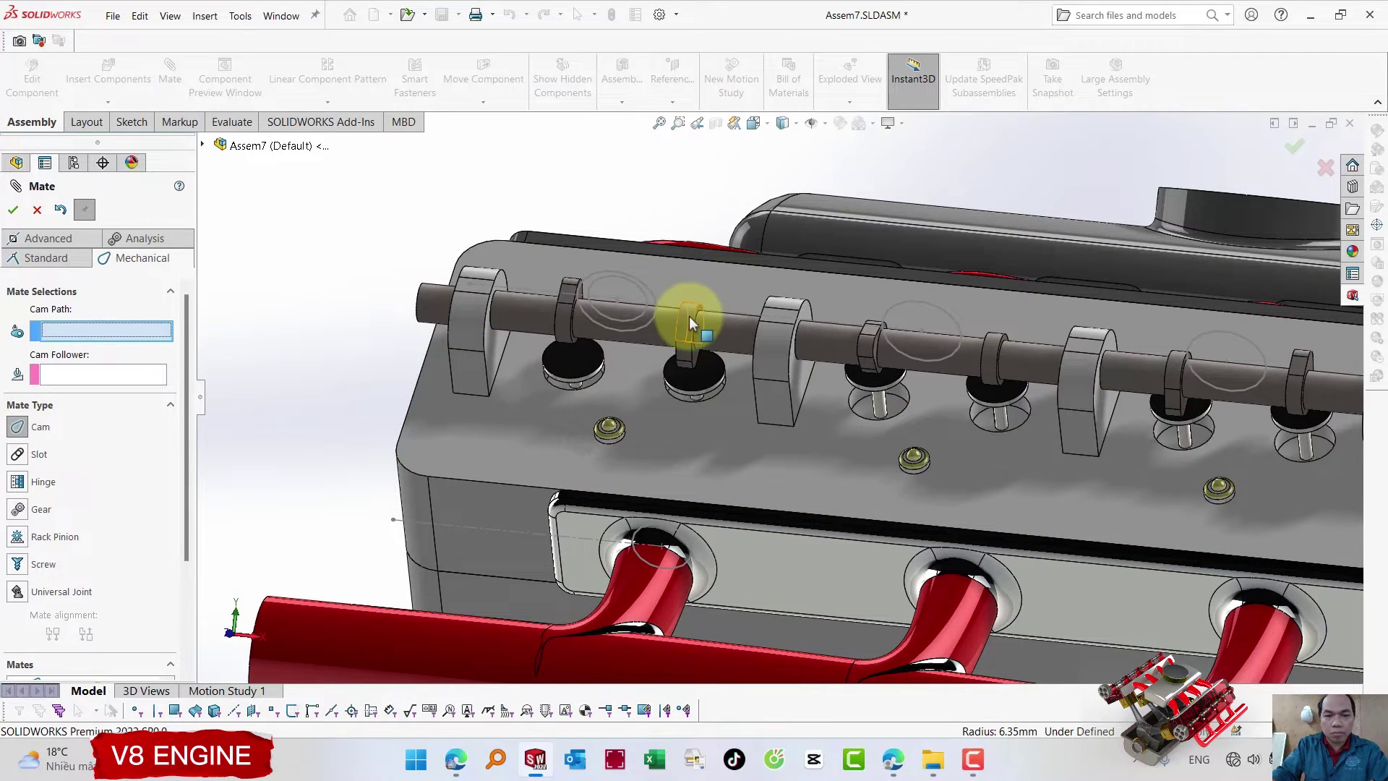
left_click(690, 323)
left_click(705, 383)
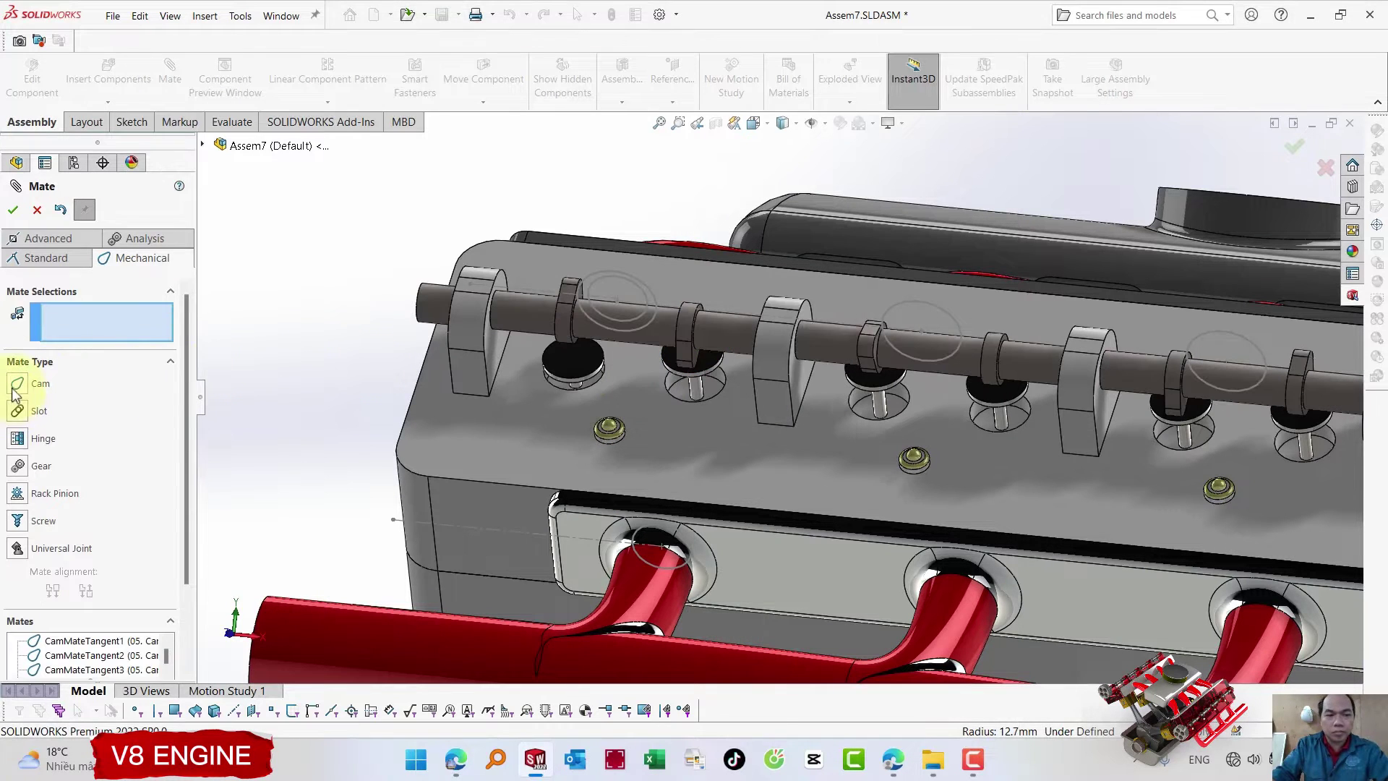
- Cam-mate Valve-6 to the first camshaft lobe and close the Mate tool
left_click(16, 389)
left_click(557, 303)
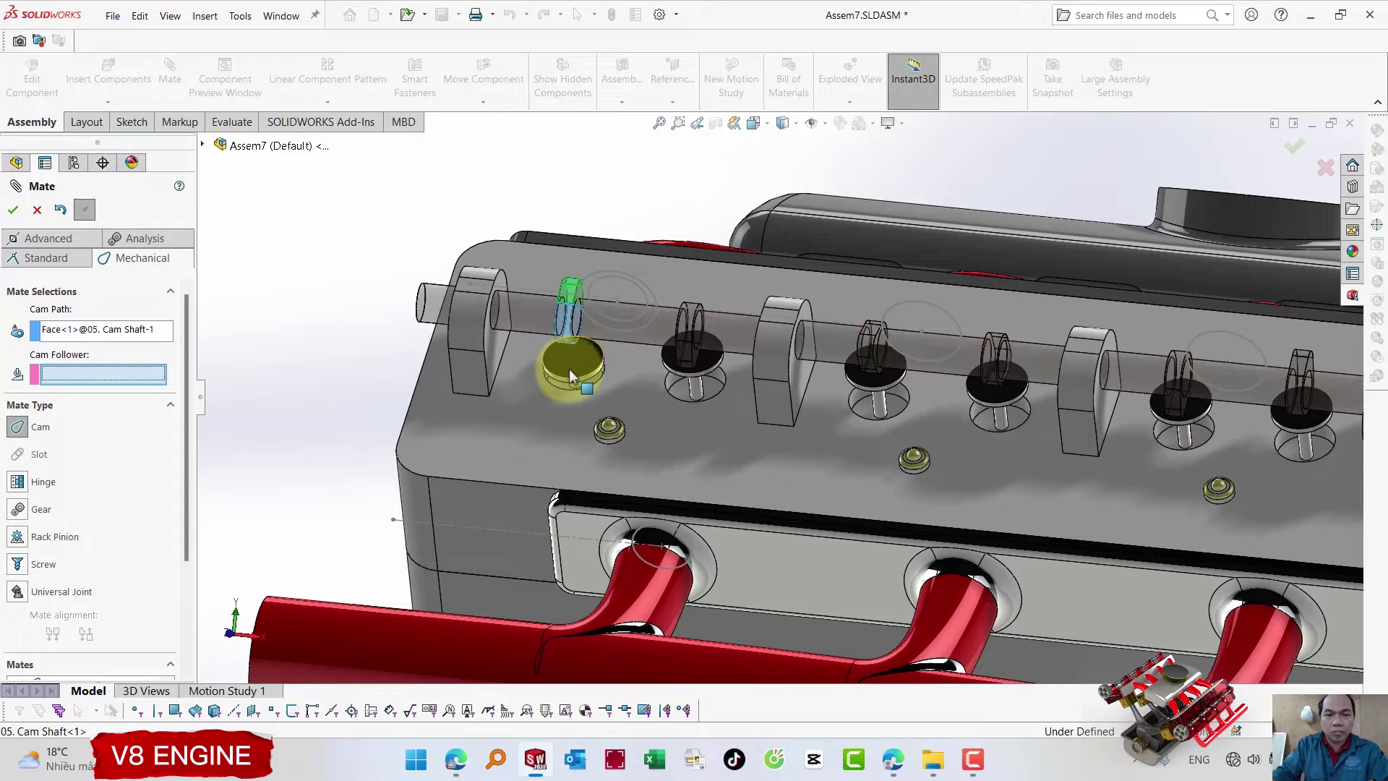
left_click(570, 370)
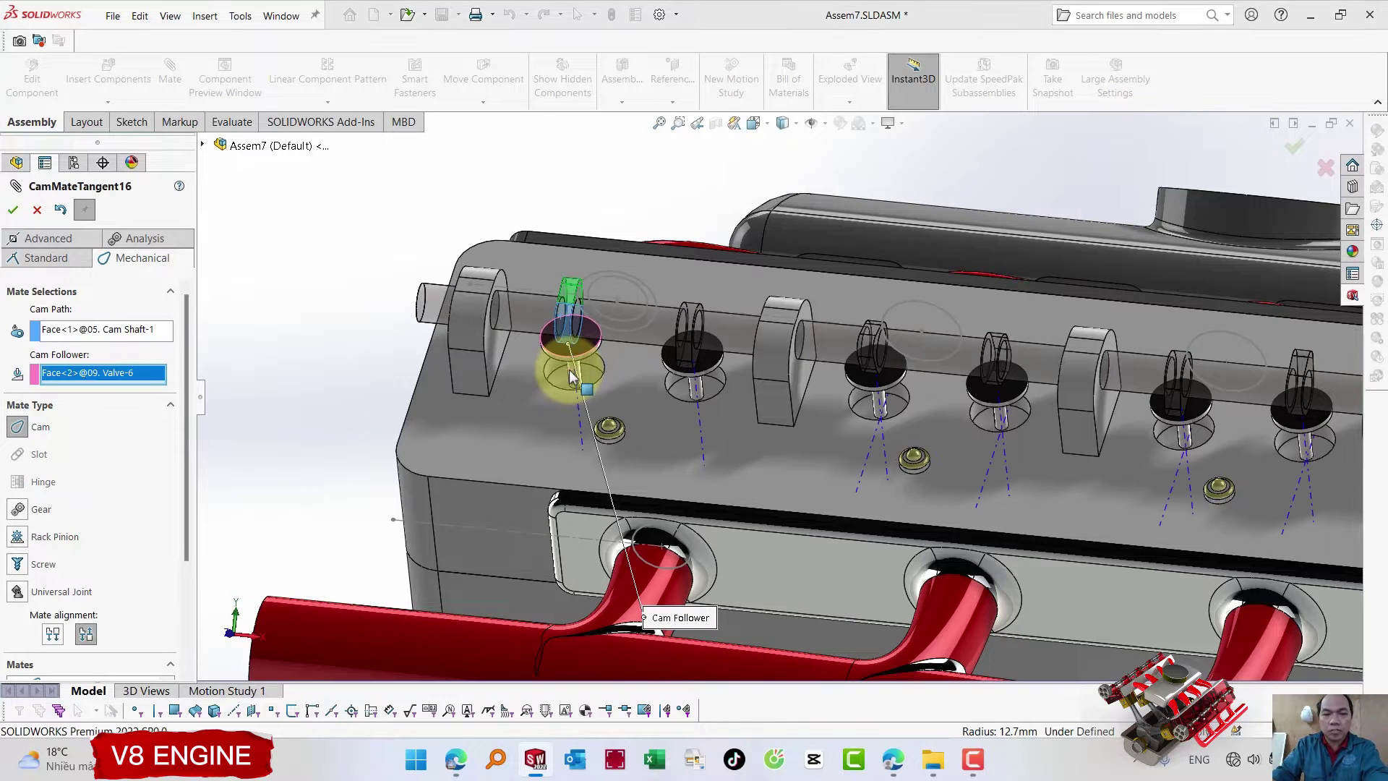
key("Return")
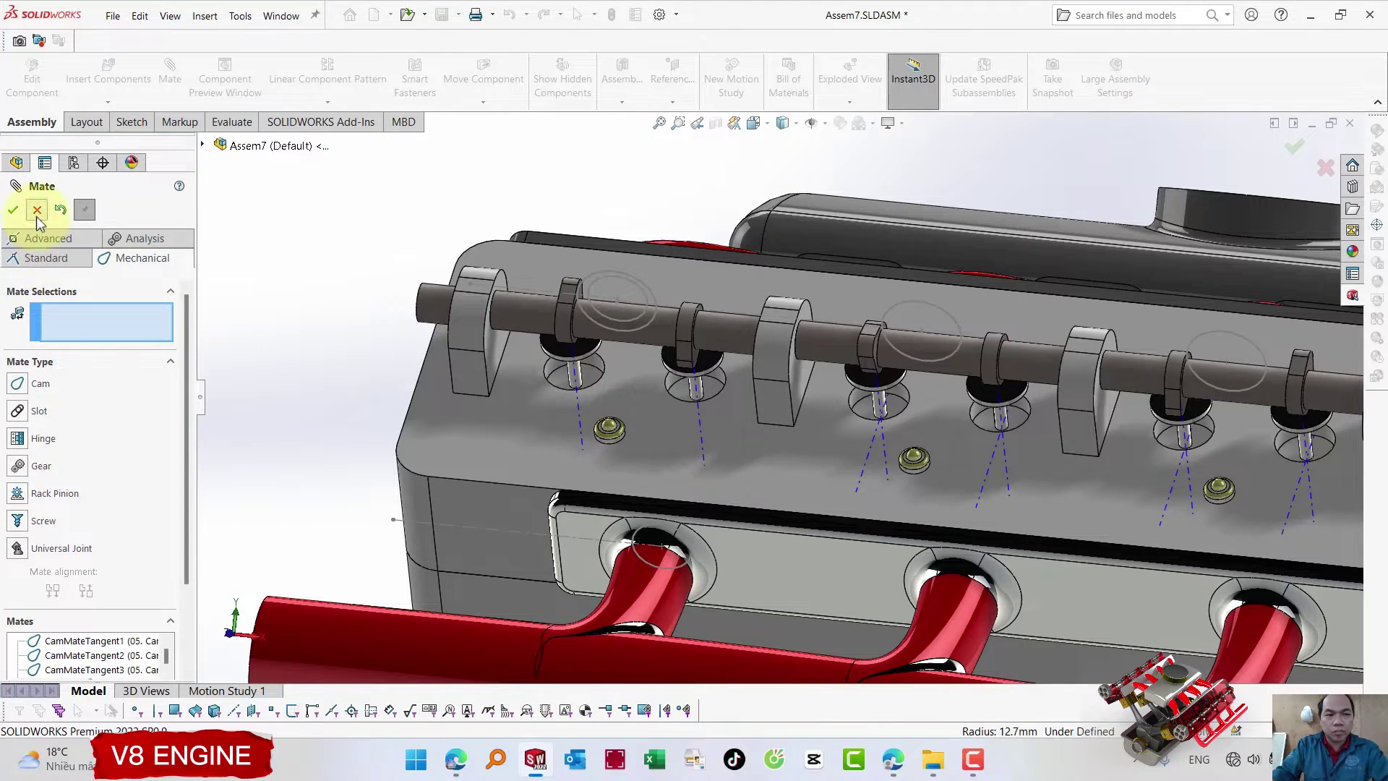
left_click(36, 210)
scroll(477, 296, "up", 3)
- Insert 01. Air Filter.SLDPRT and place it above the engine near the intake manifold inlet
right_click_drag(406, 303, 445, 239)
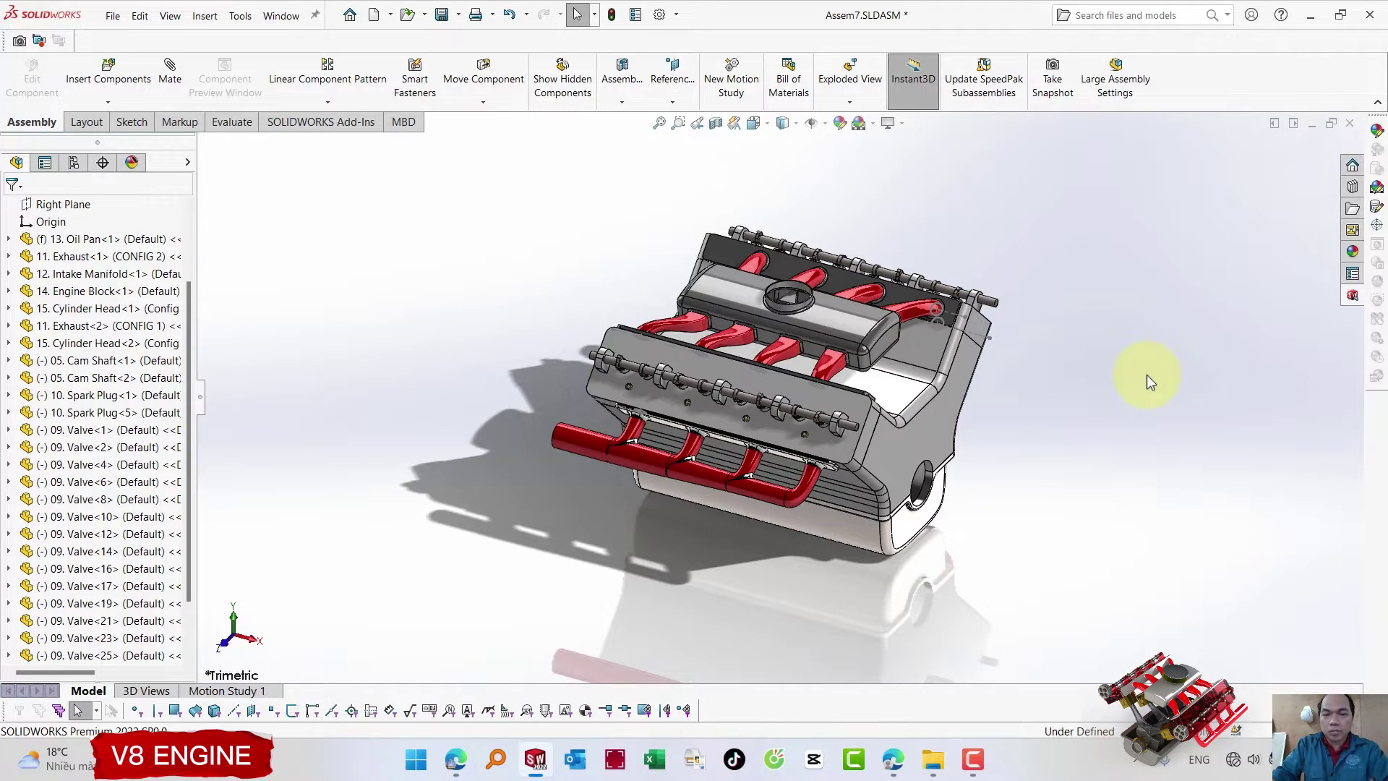
left_click(100, 74)
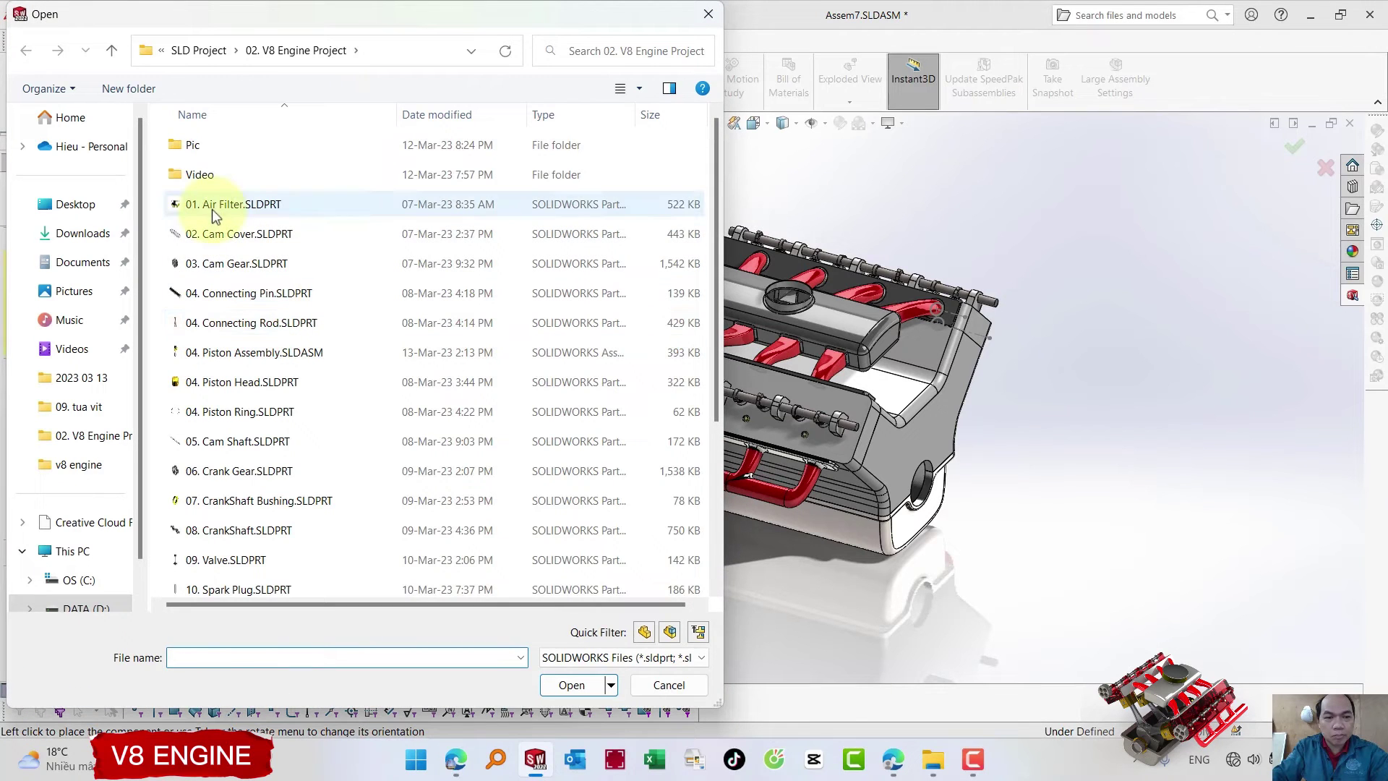
left_click(211, 205)
left_click(568, 687)
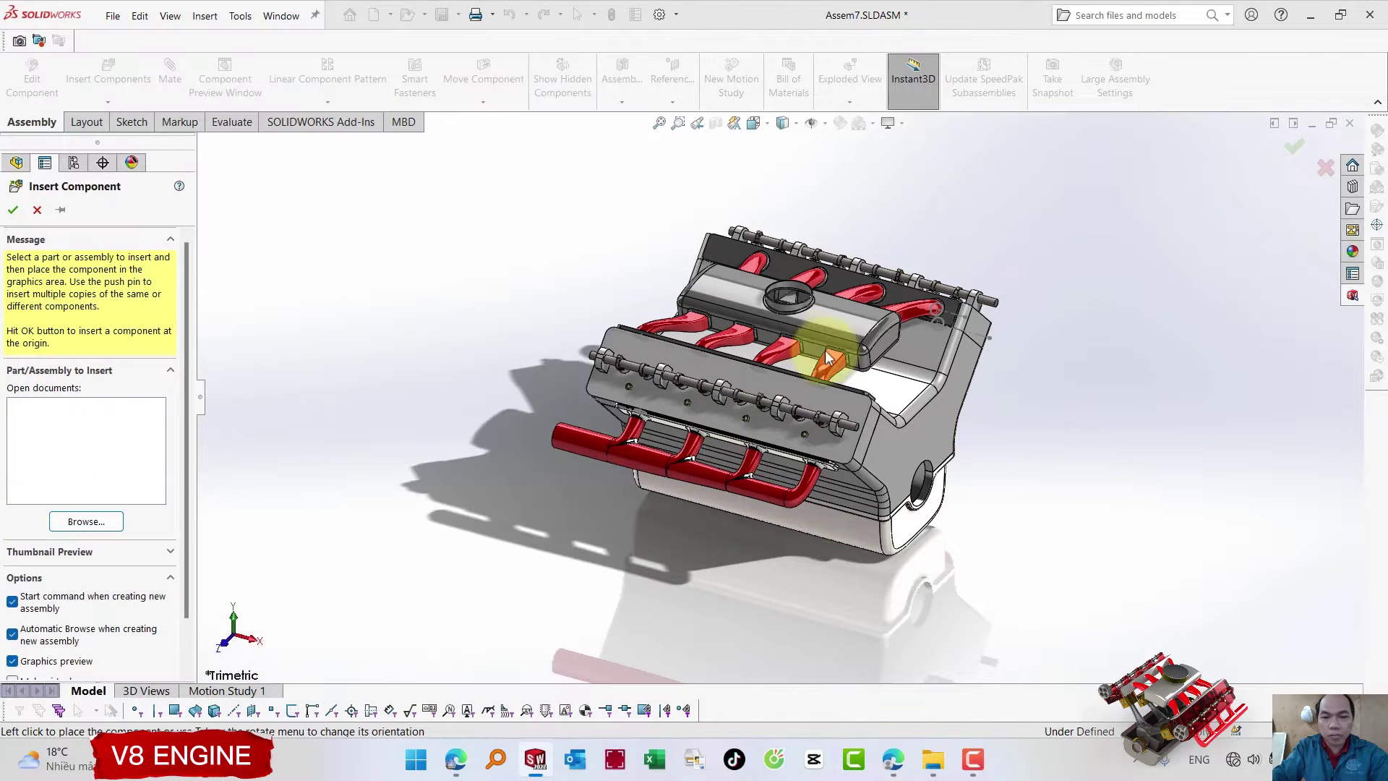
scroll(838, 328, "down", 2)
scroll(790, 273, "down", 3)
scroll(739, 245, "down", 1)
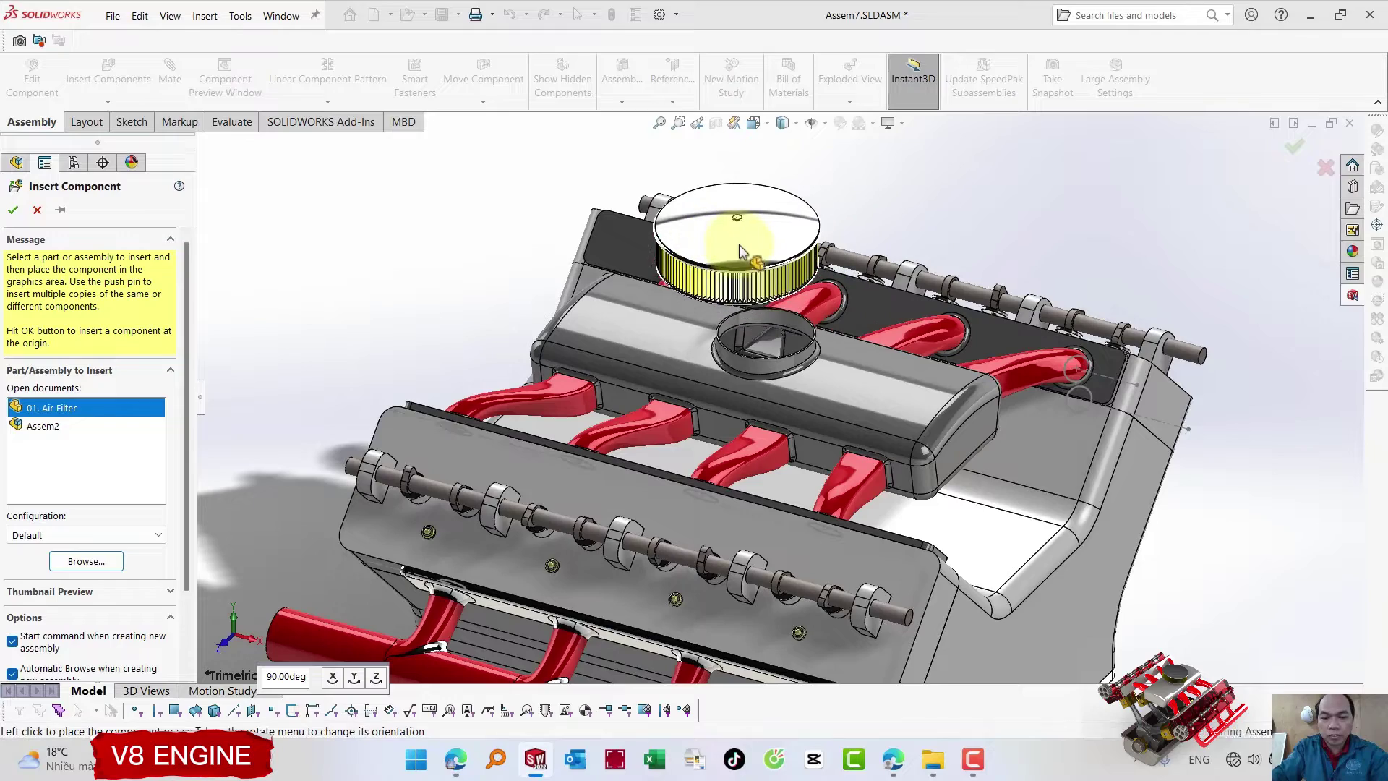
left_click(739, 244)
mouse_move(752, 328)
middle_mouse_down()
mouse_move(749, 262)
mouse_move(758, 365)
middle_mouse_up()
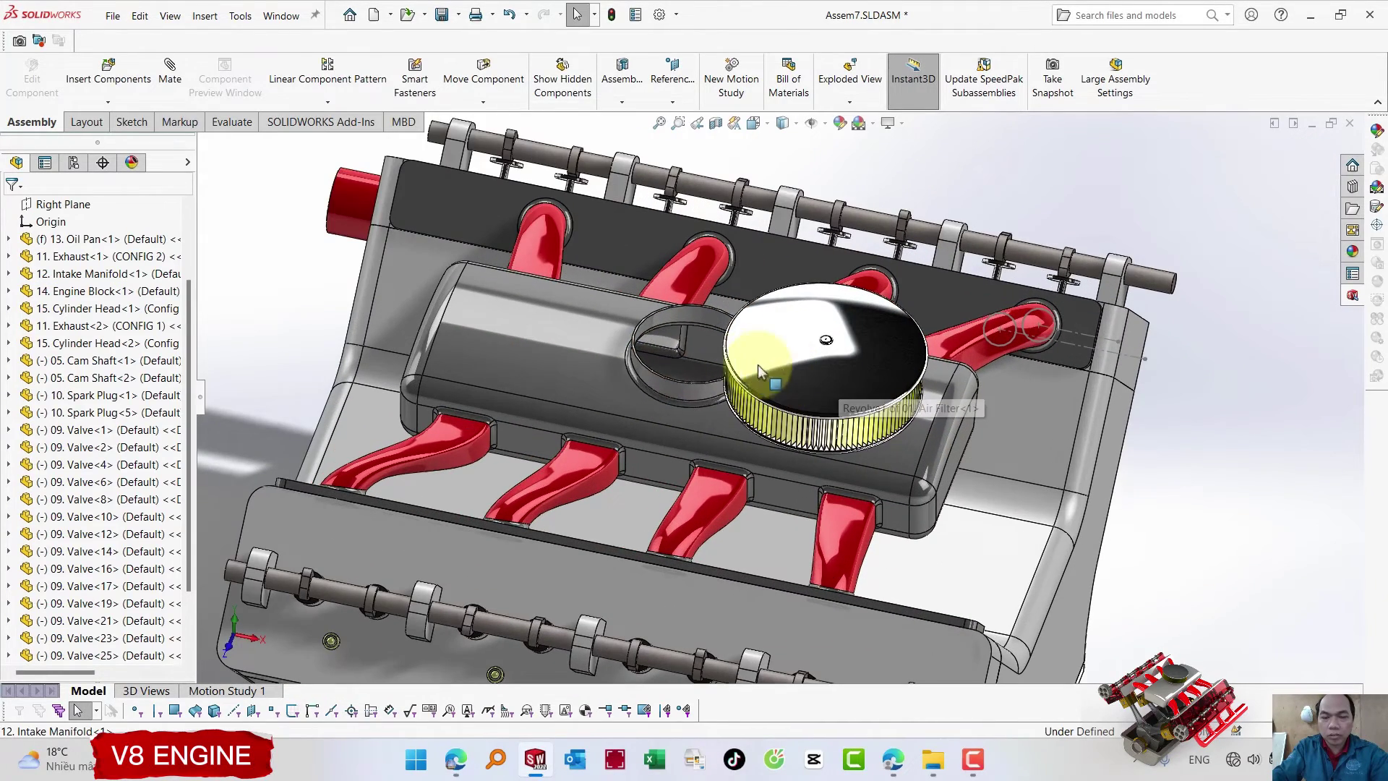
left_click(661, 386)
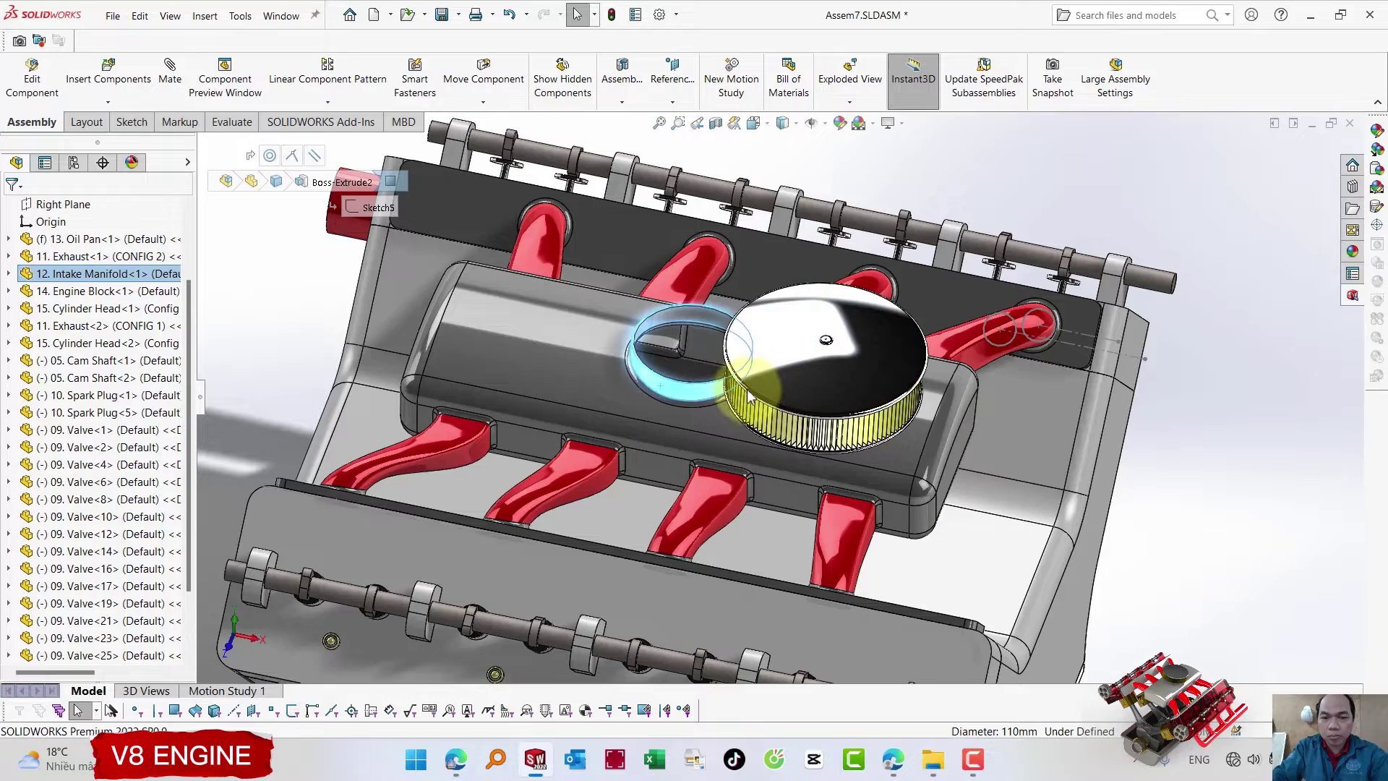
- Make the air filter edge concentric with the manifold's round opening
key("m")
left_click(750, 389)
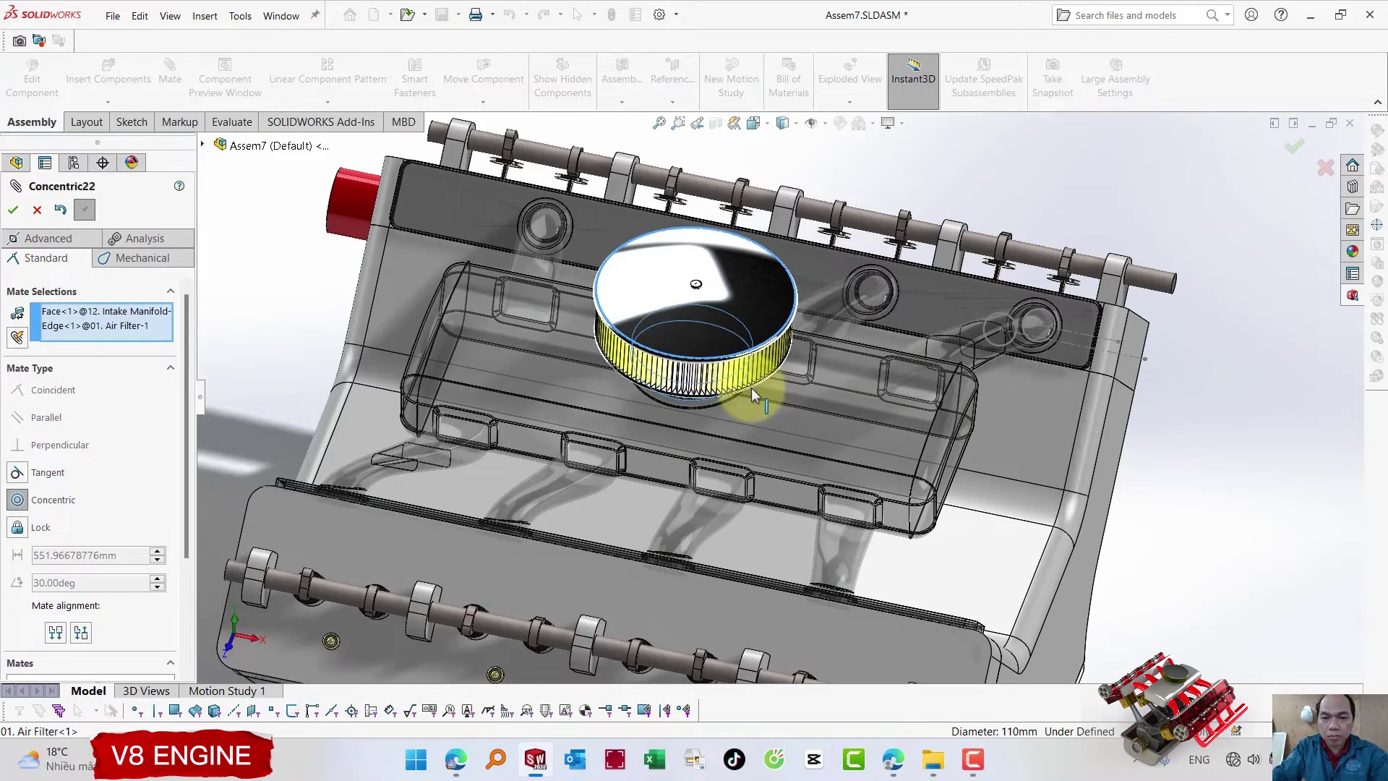
key("Return")
mouse_move(752, 387)
middle_mouse_down()
mouse_move(644, 232)
mouse_move(835, 329)
mouse_move(775, 201)
mouse_move(770, 311)
mouse_move(752, 261)
middle_mouse_up()
scroll(755, 274, "down", 5)
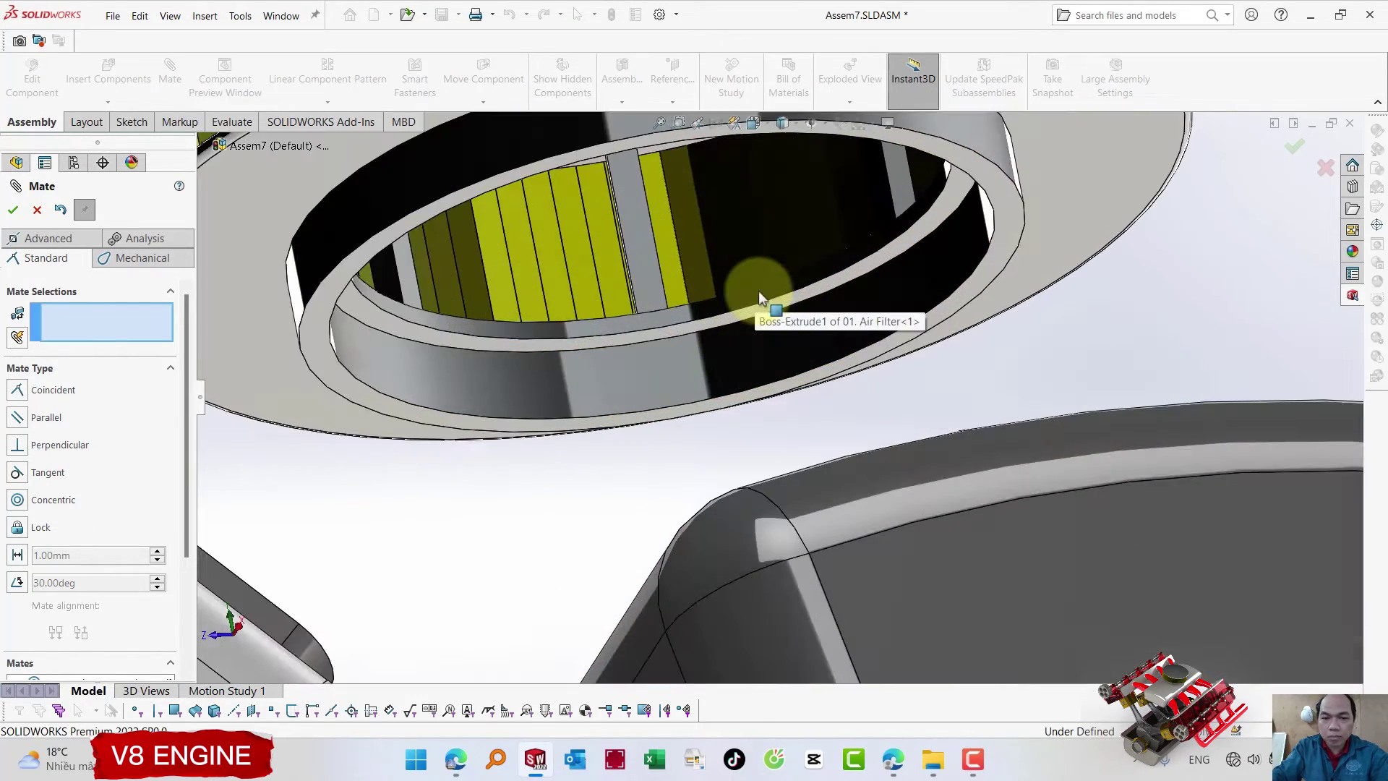
- Rest the air filter's inner bottom face on the manifold rim with a coincident mate
left_click(795, 296)
scroll(795, 300, "up", 3)
mouse_move(799, 371)
middle_mouse_down()
mouse_move(812, 366)
mouse_move(877, 575)
middle_mouse_up()
scroll(834, 486, "down", 3)
scroll(716, 425, "down", 3)
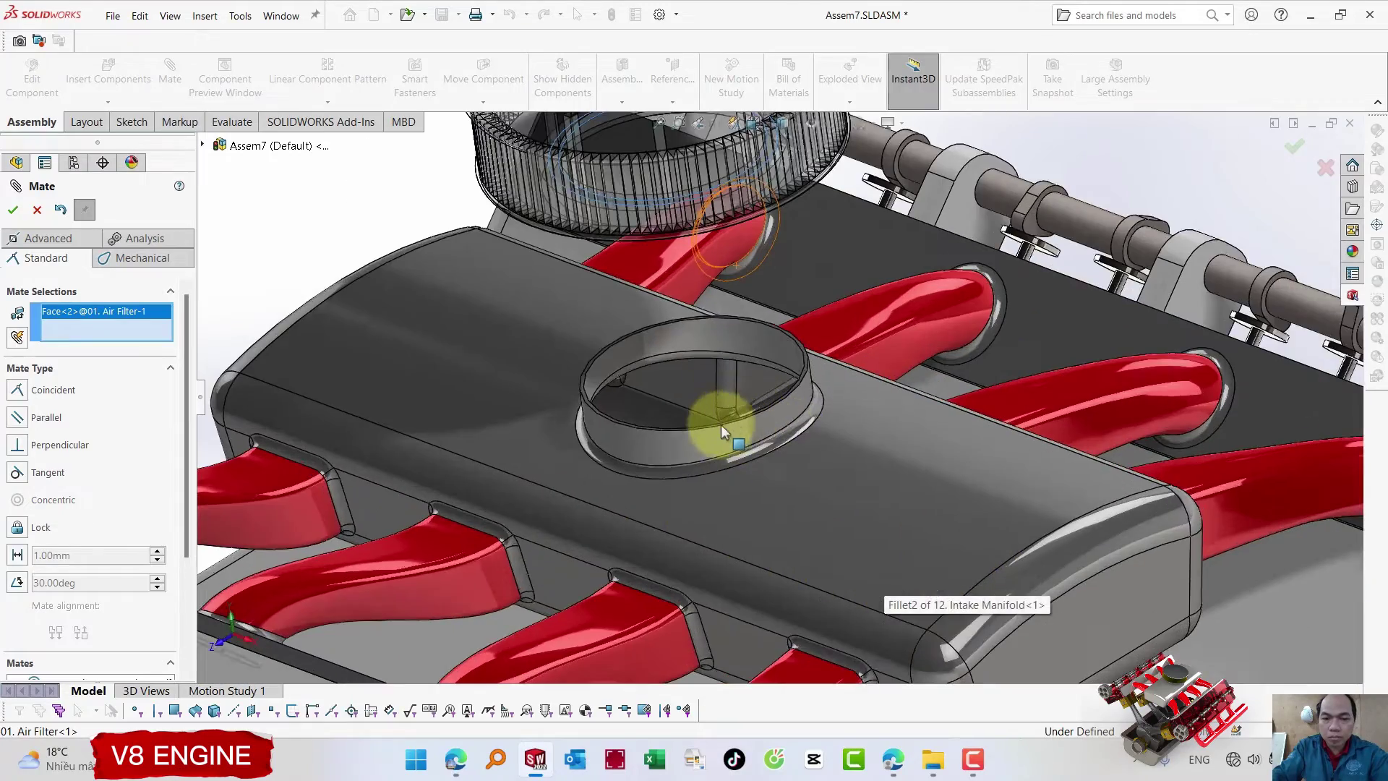
left_click(711, 430)
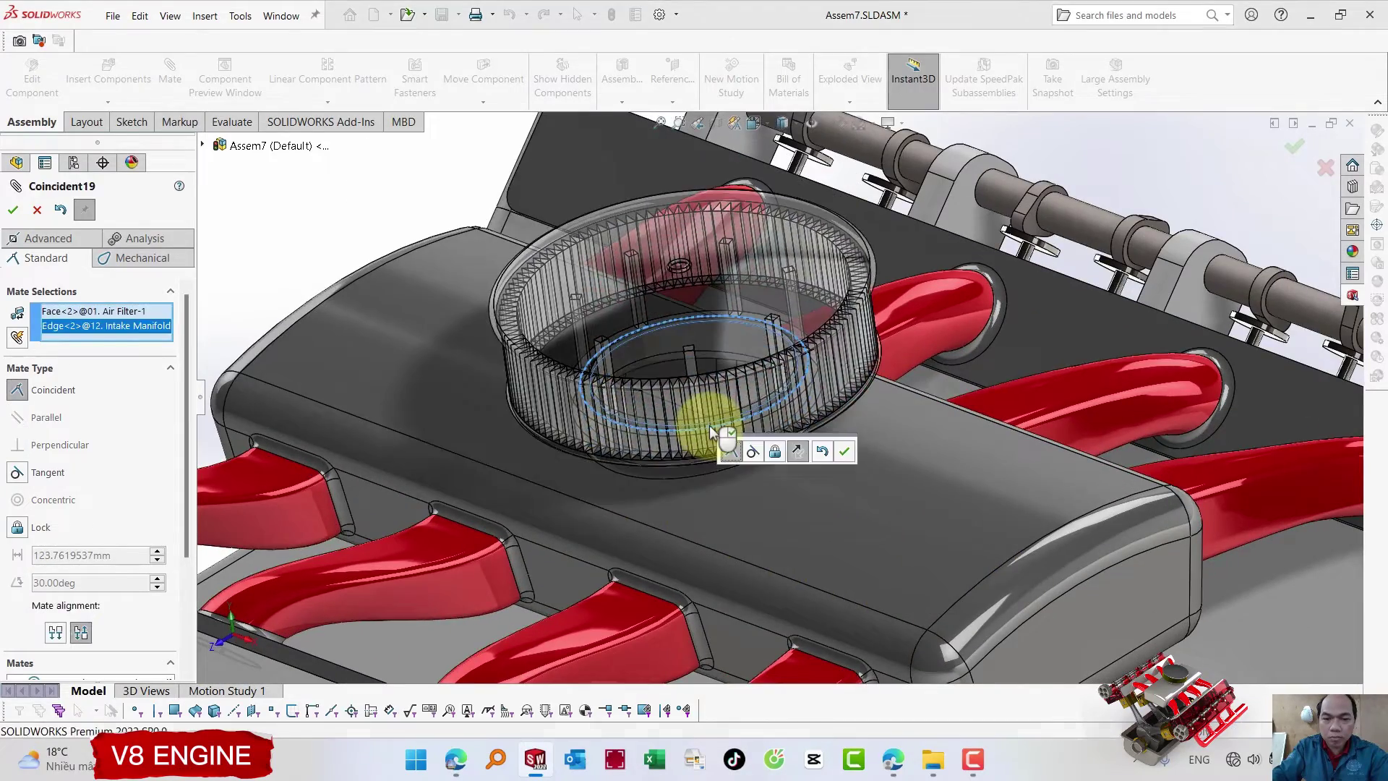
key("Return")
scroll(711, 428, "up", 3)
scroll(709, 425, "up", 2)
mouse_move(710, 425)
middle_mouse_down()
mouse_move(745, 363)
mouse_move(708, 363)
mouse_move(714, 376)
middle_mouse_up()
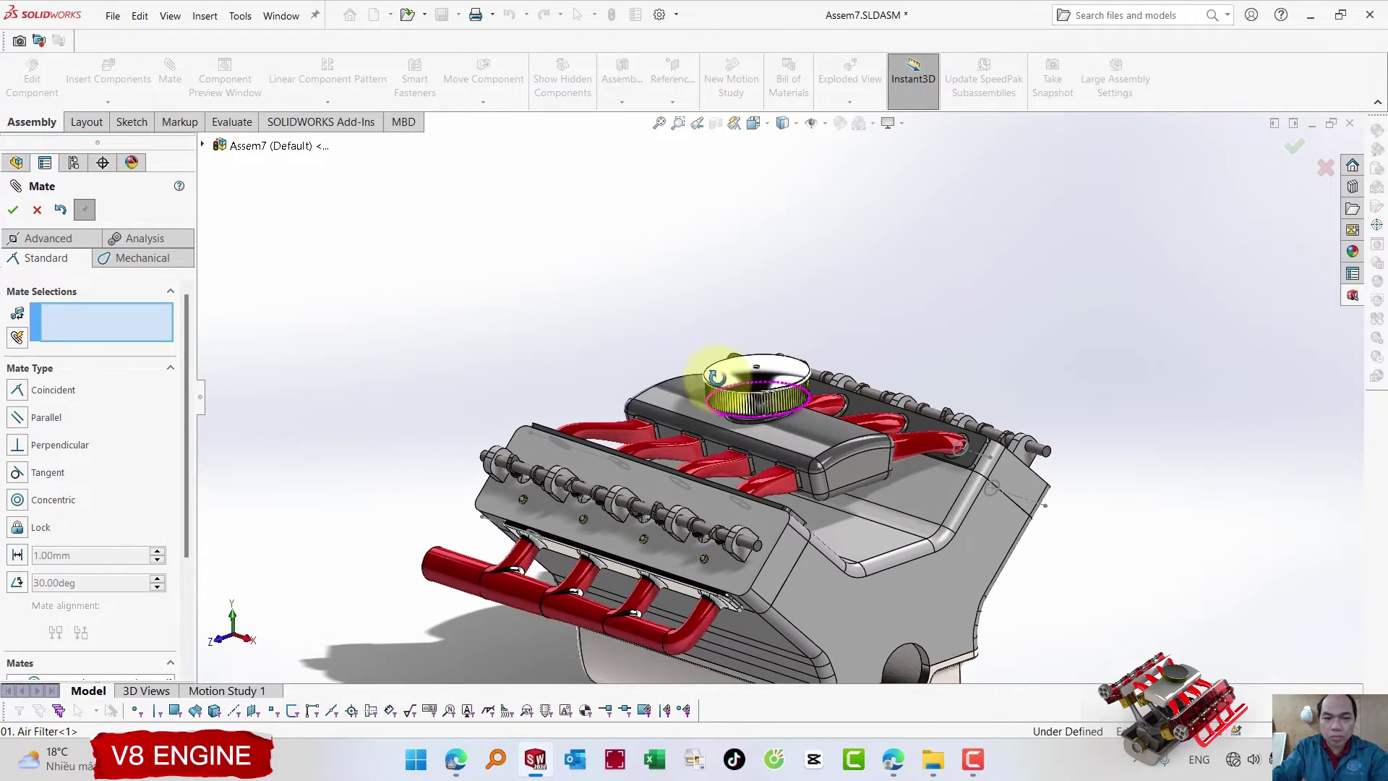
left_click(12, 210)
scroll(578, 318, "up", 2)
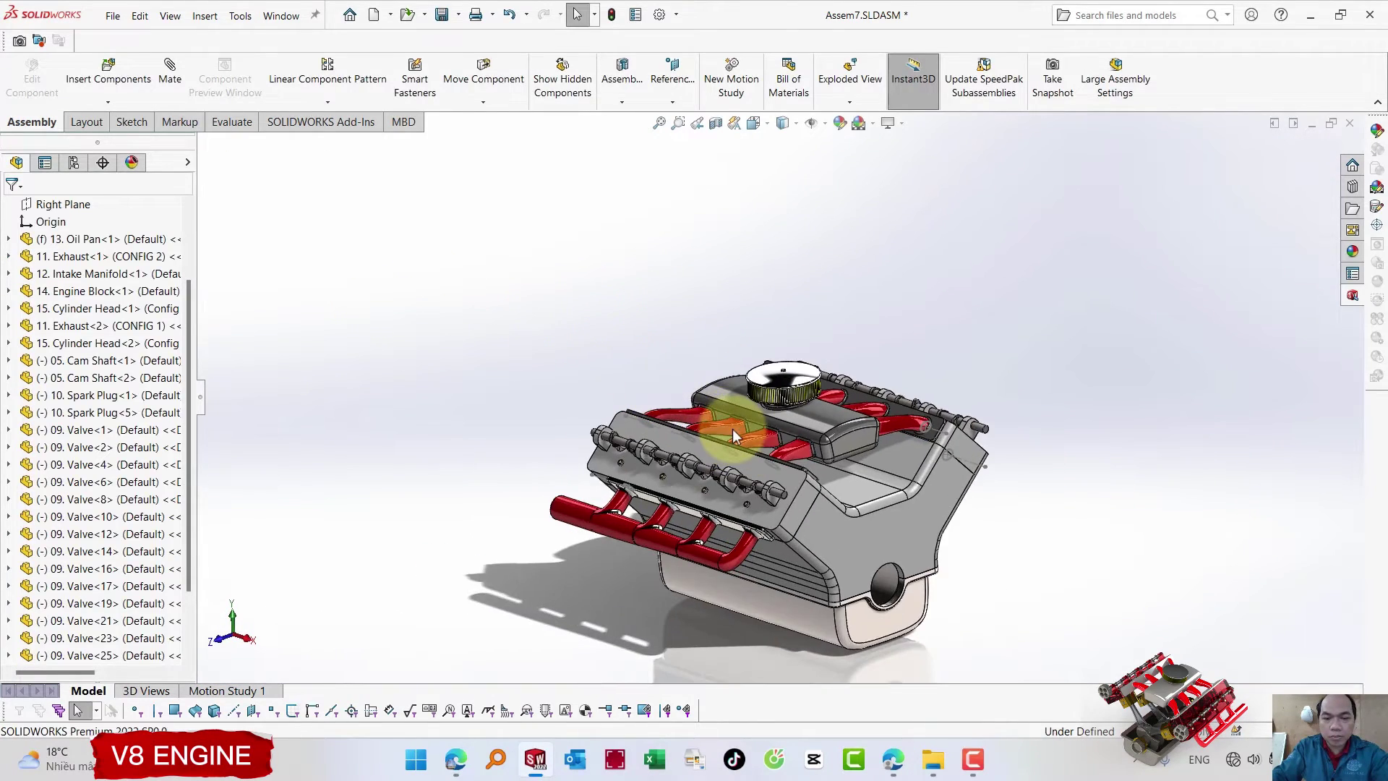
- Insert 03. Cam Gear.SLDPRT and place it beside the camshaft end
scroll(734, 436, "down", 2)
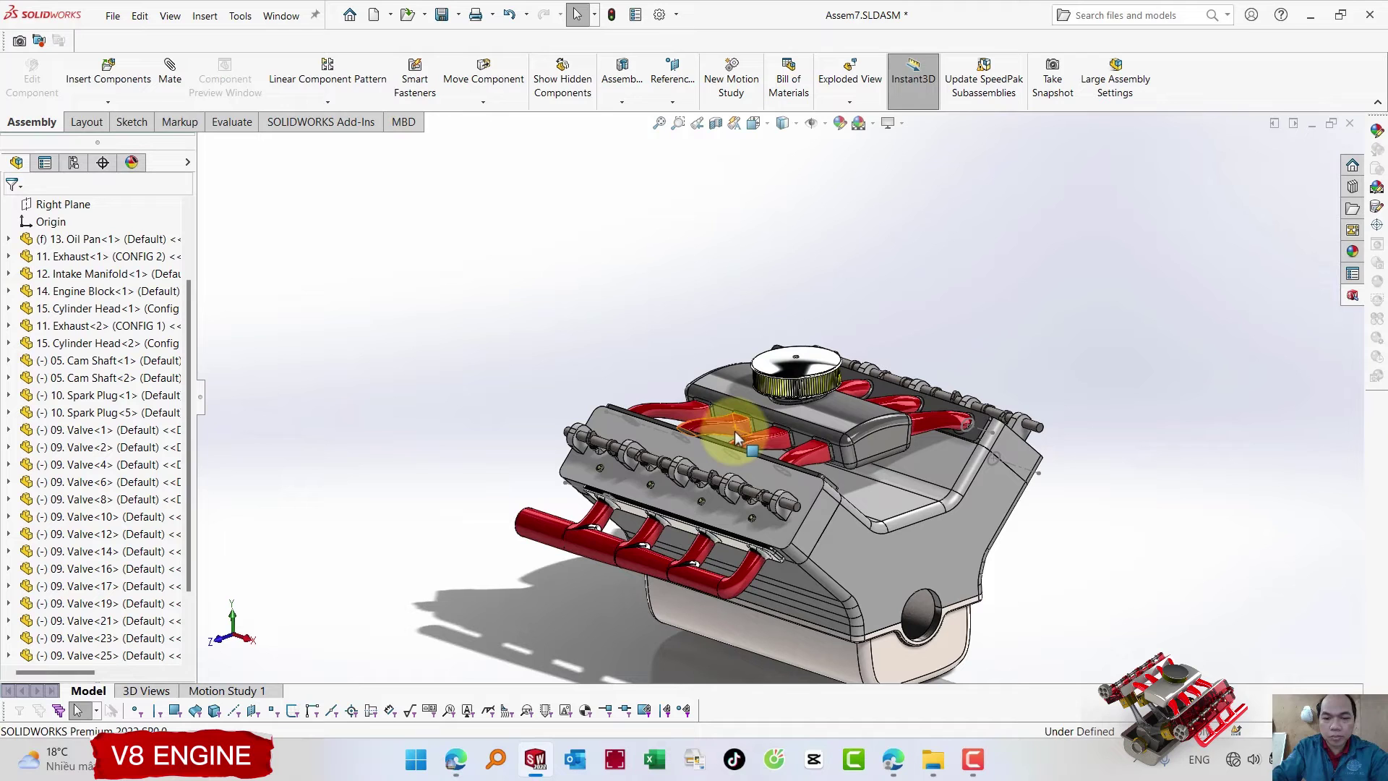
left_click(113, 86)
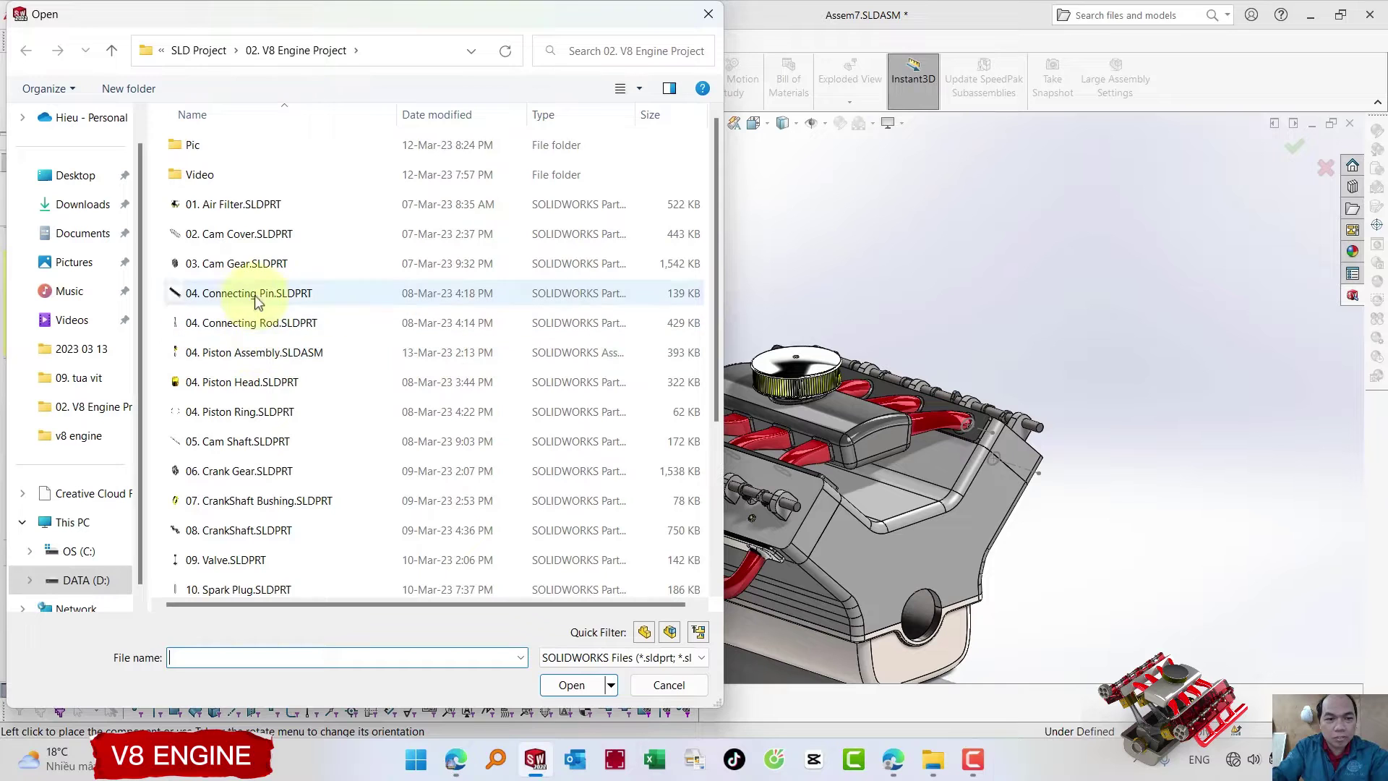
left_click(254, 269)
double_click(254, 266)
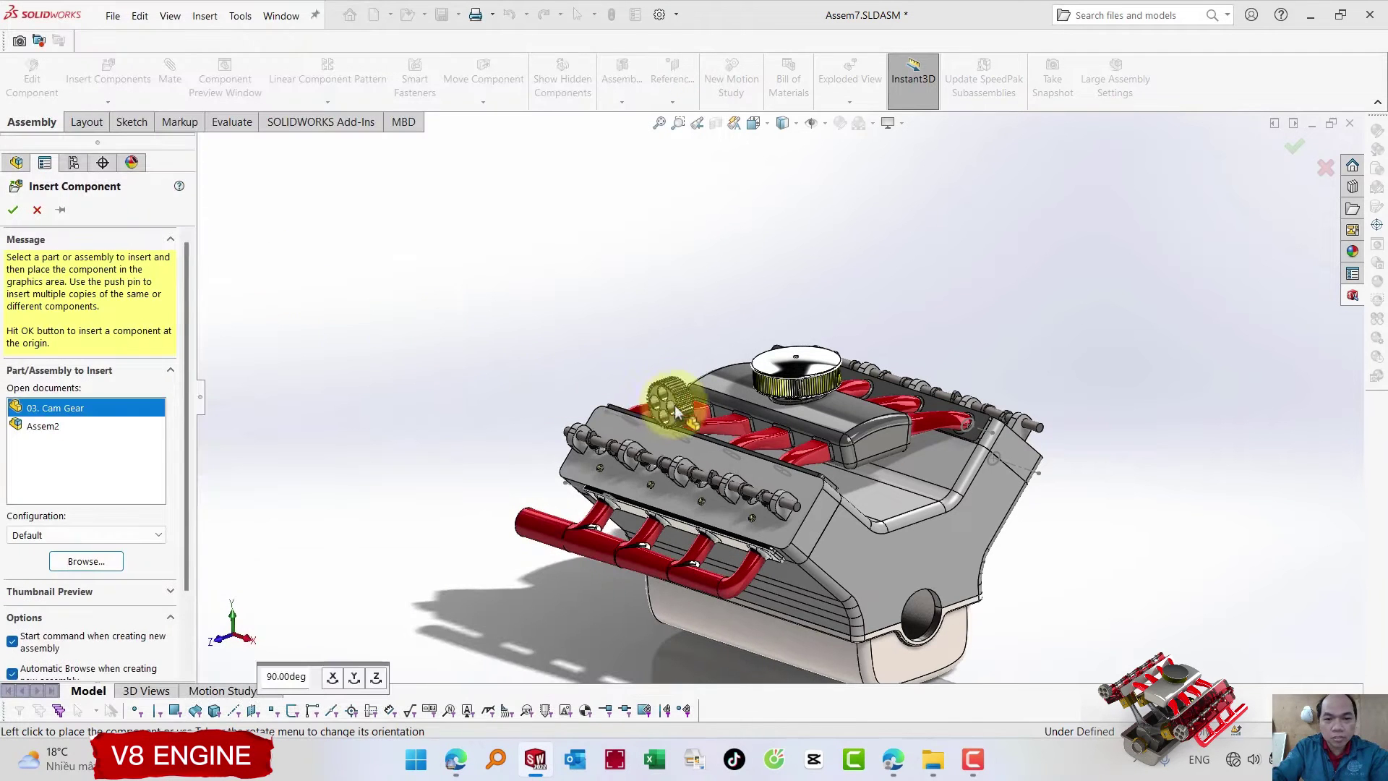
scroll(826, 494, "down", 2)
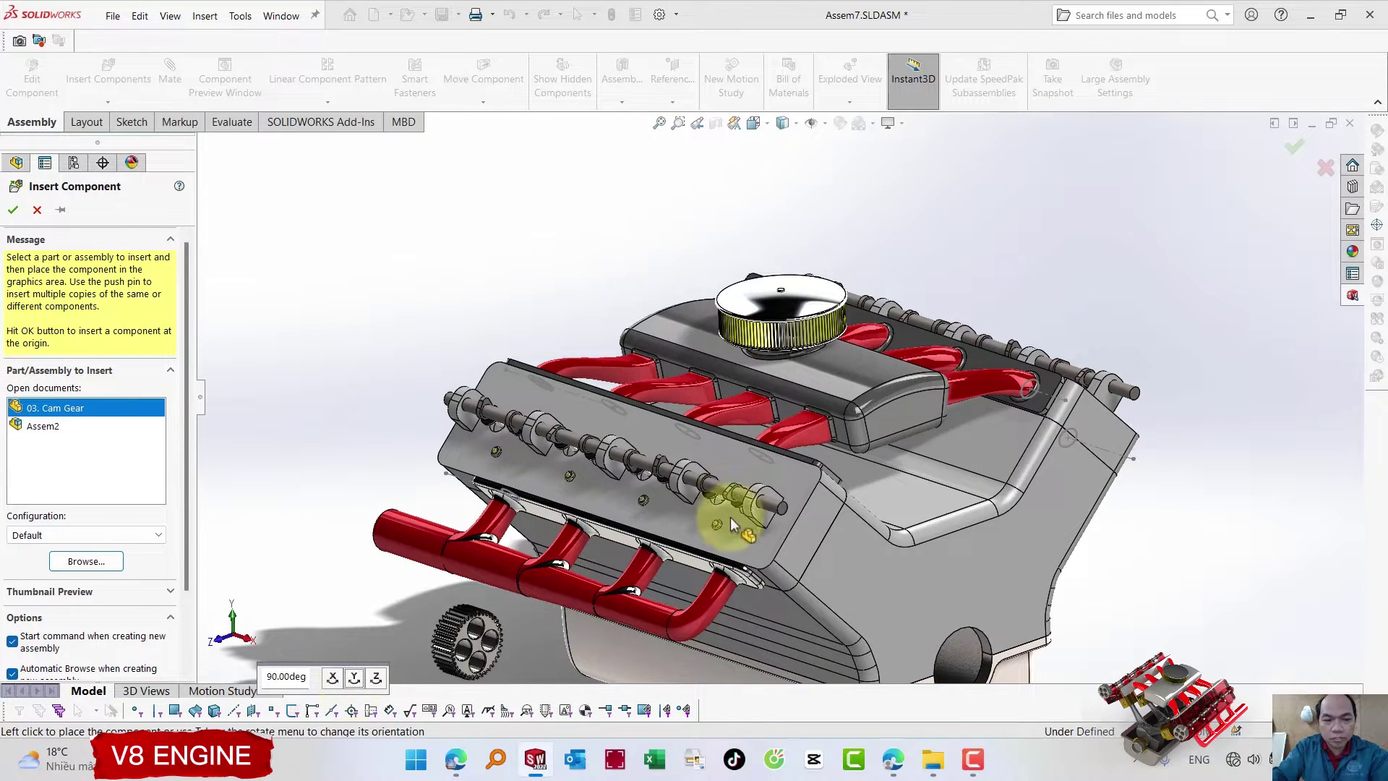
left_click(518, 633)
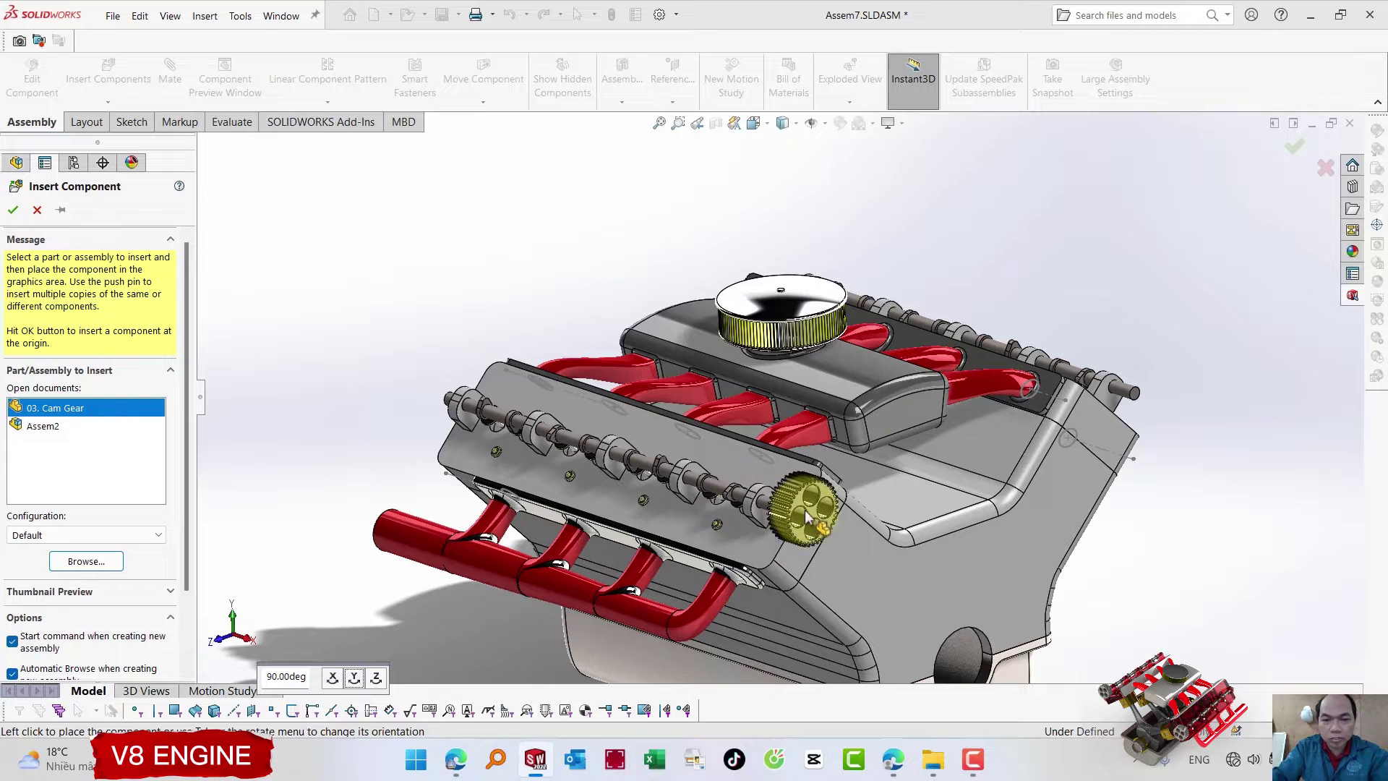
left_click(805, 512)
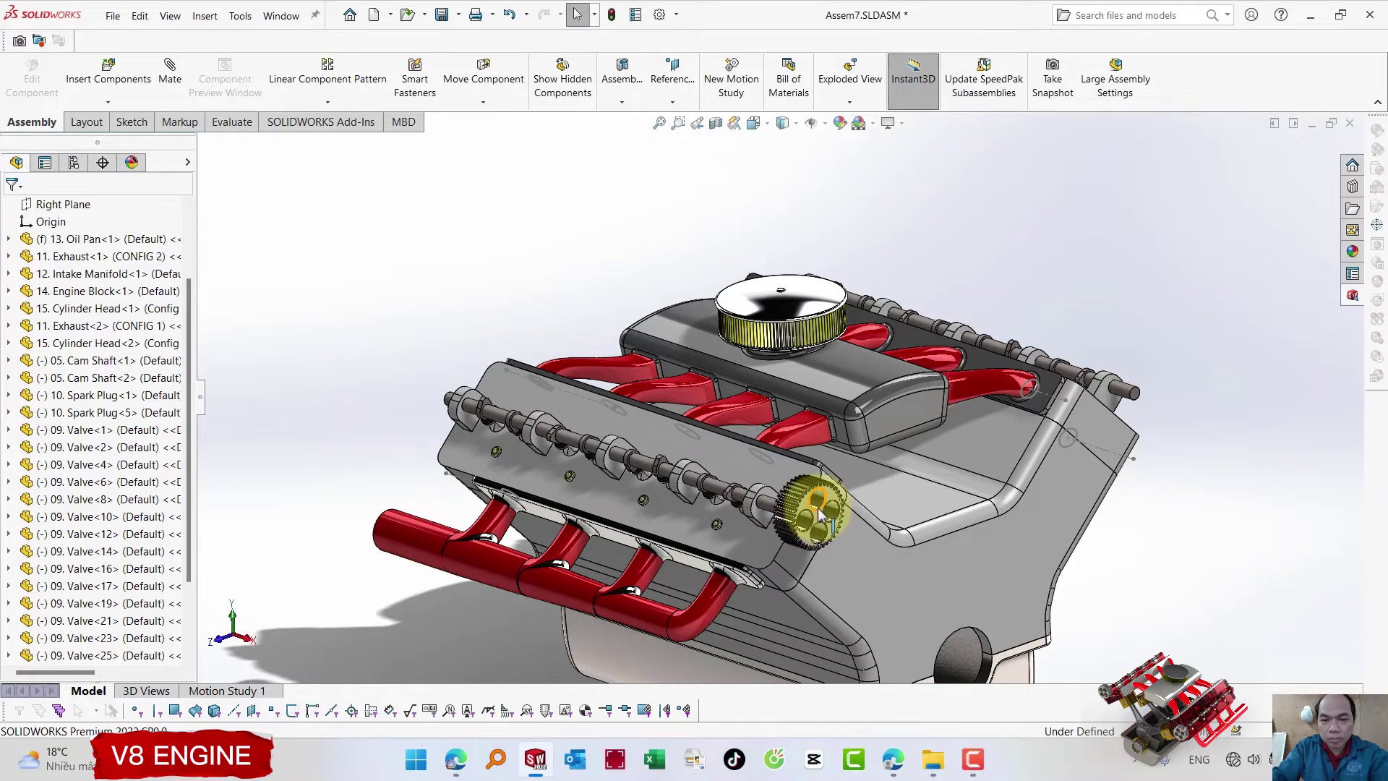
scroll(819, 513, "down", 2)
scroll(810, 502, "down", 2)
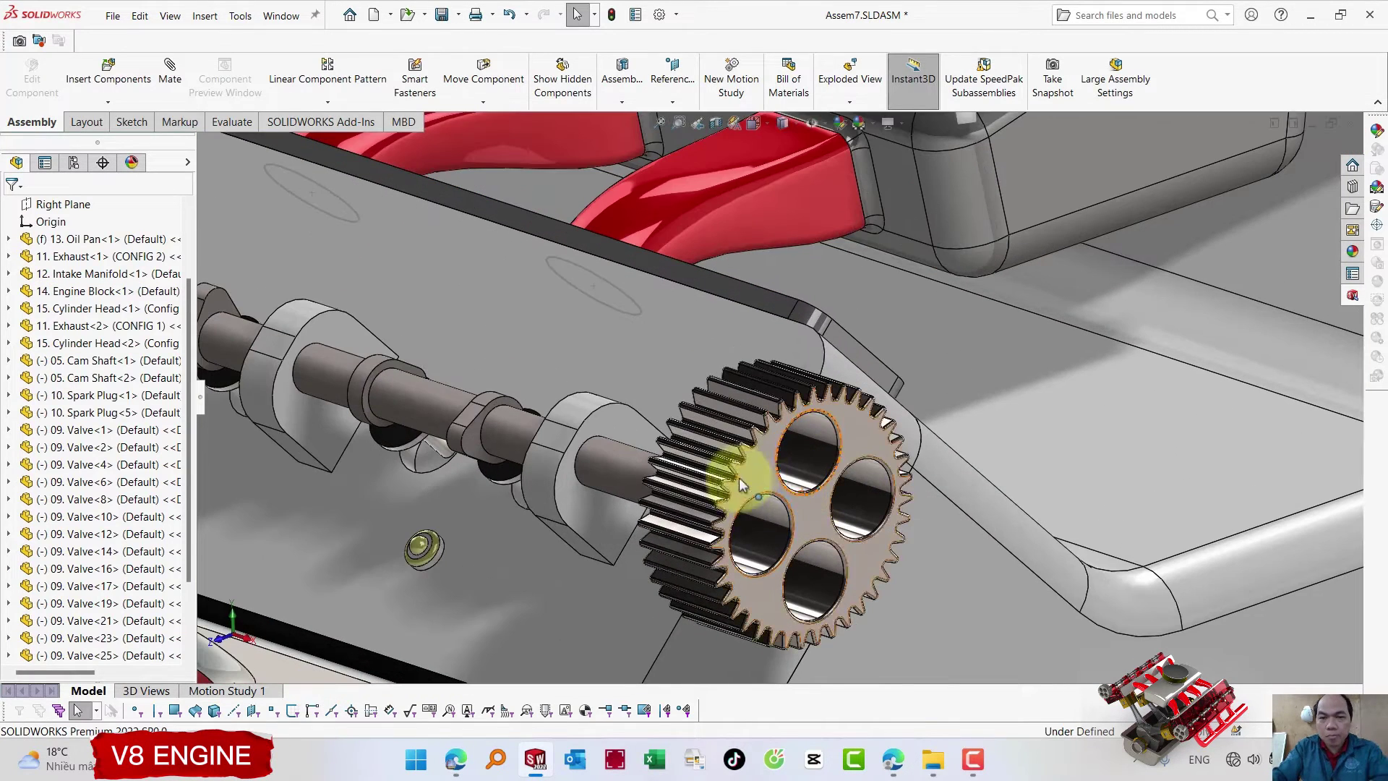
- Mate the cam gear hub coincident and concentric with the first camshaft's end
mouse_move(806, 491)
middle_mouse_down()
mouse_move(836, 489)
mouse_move(575, 479)
middle_mouse_up()
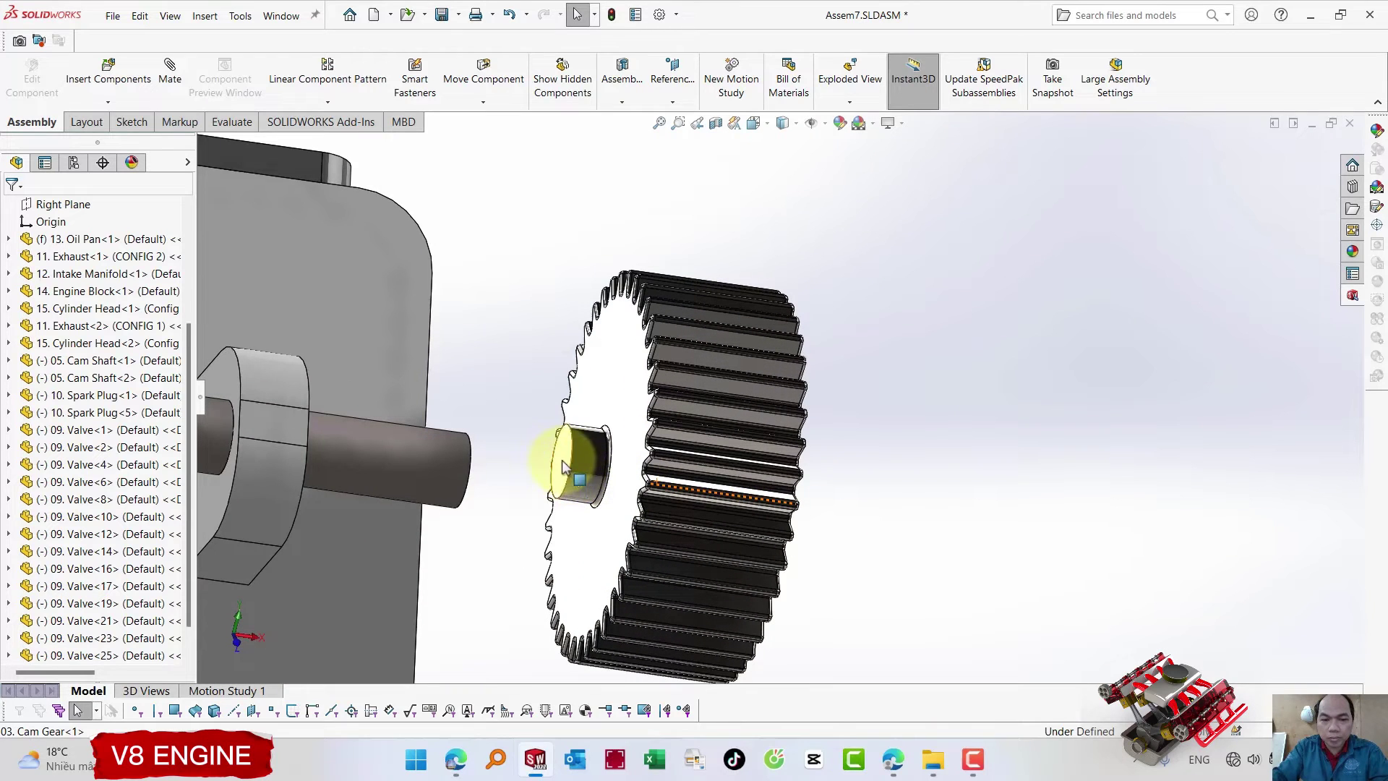
left_click(564, 466)
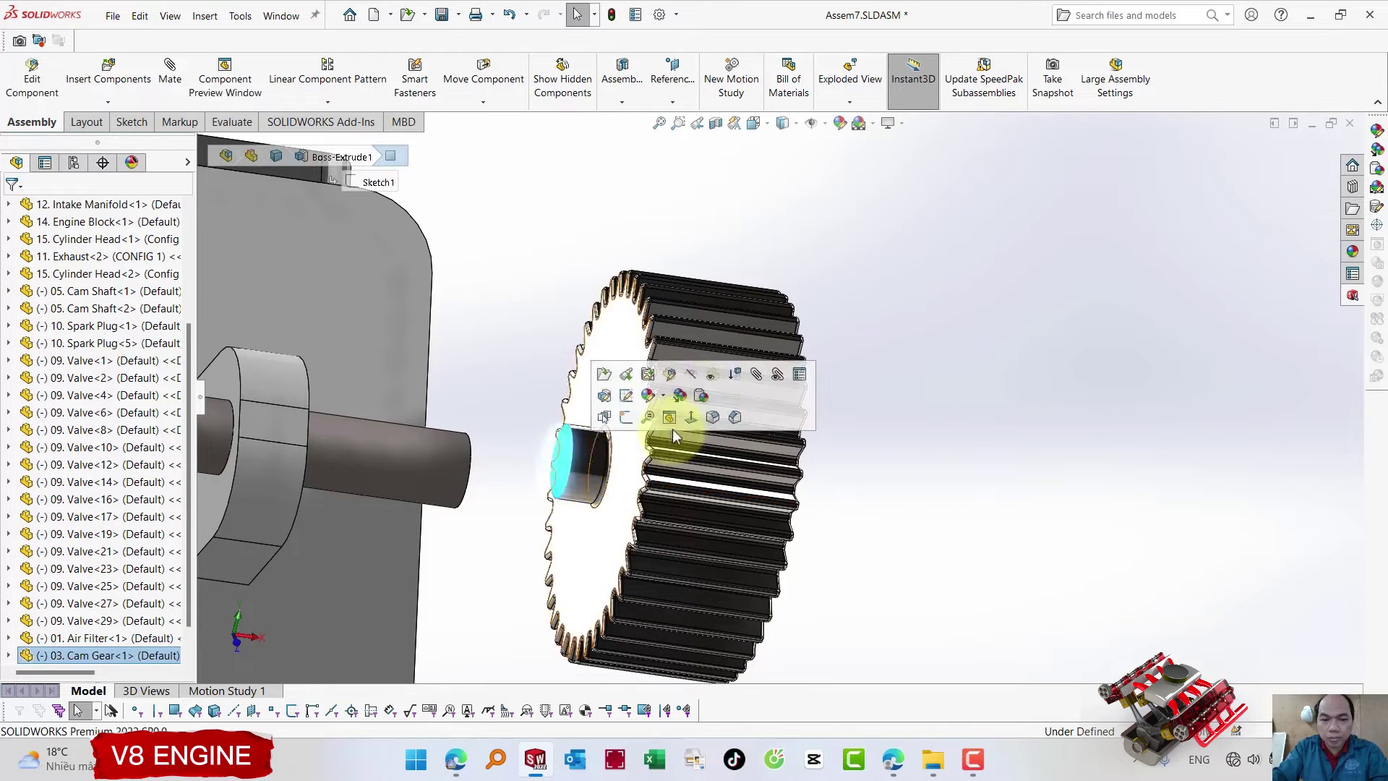
key("m")
left_click(470, 457)
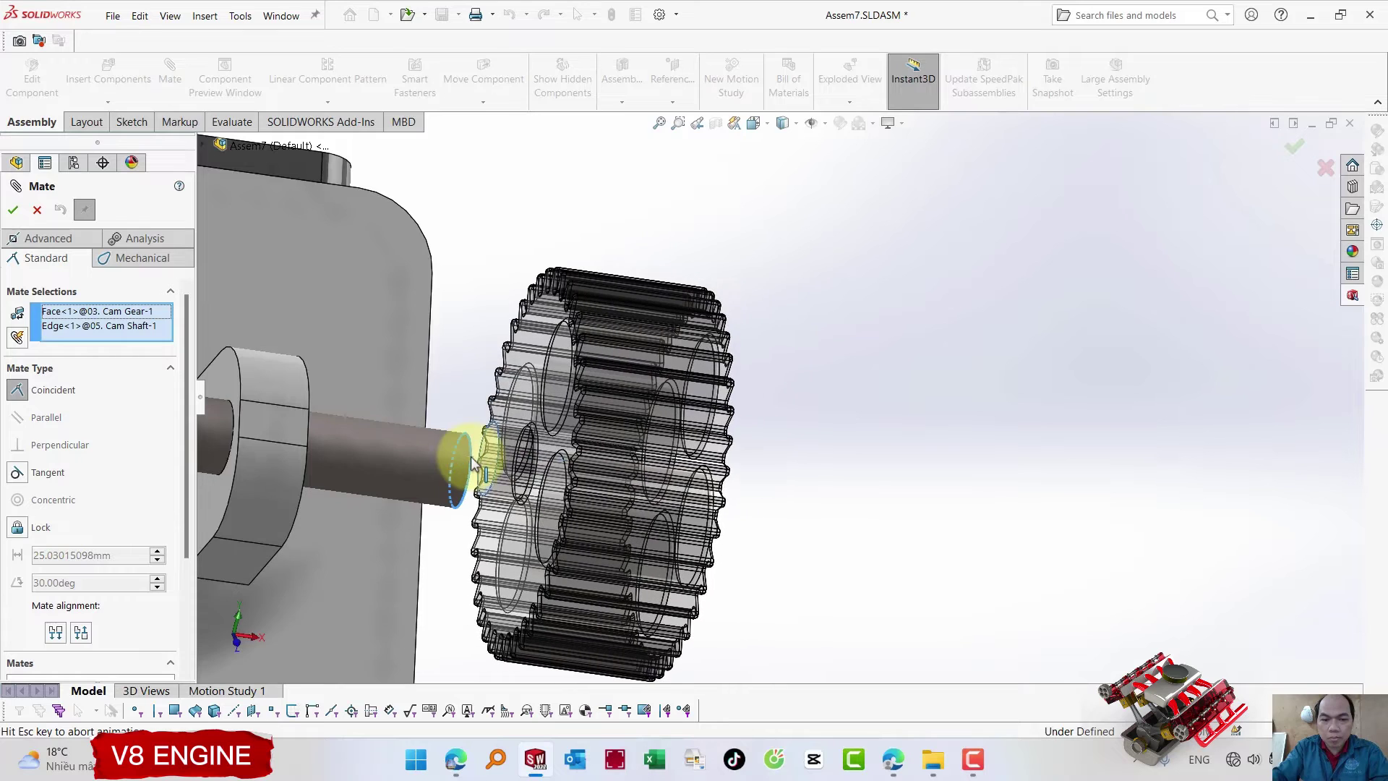
key("Return")
left_click(456, 461)
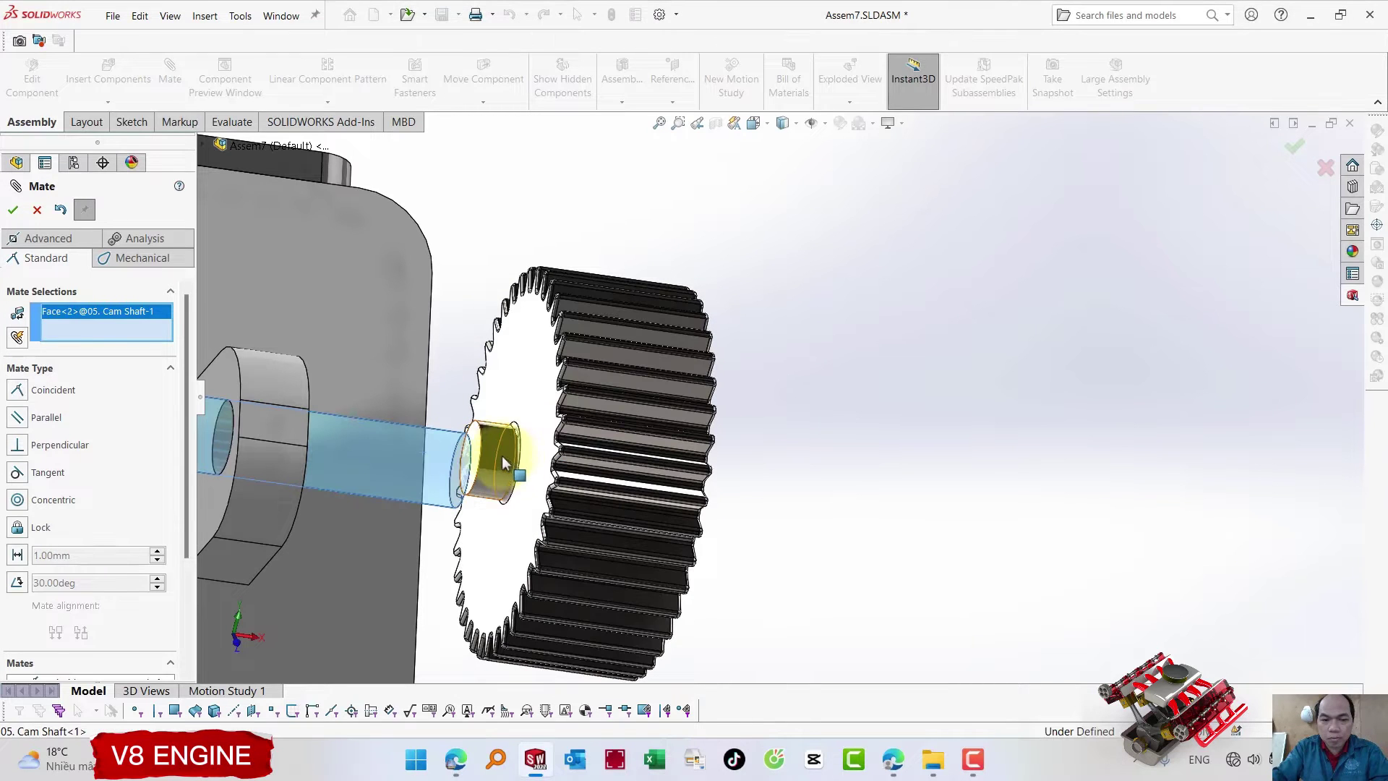
left_click(490, 447)
key("Return")
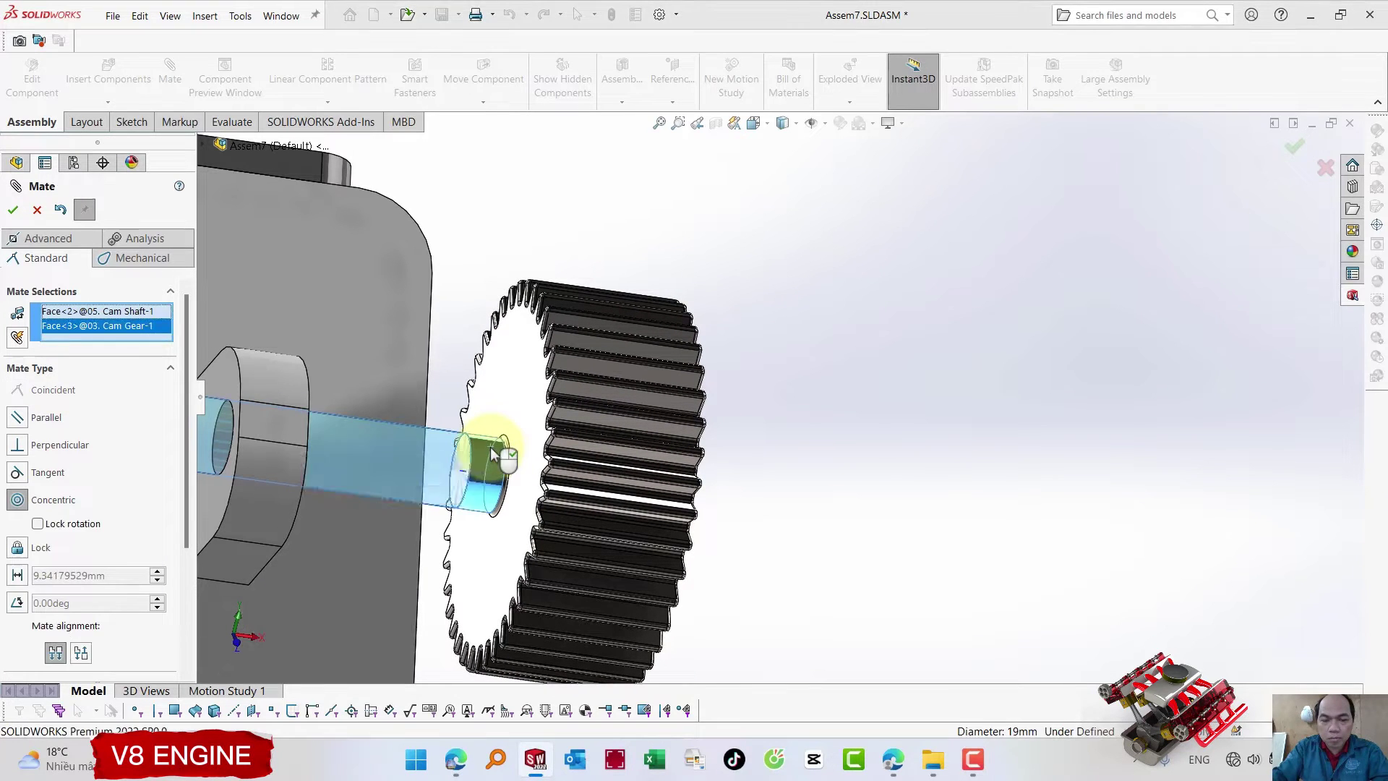
- Try a lock mate between gear hub and camshaft, dismissing the invalid-selection warning
left_click(508, 463)
left_click(410, 455)
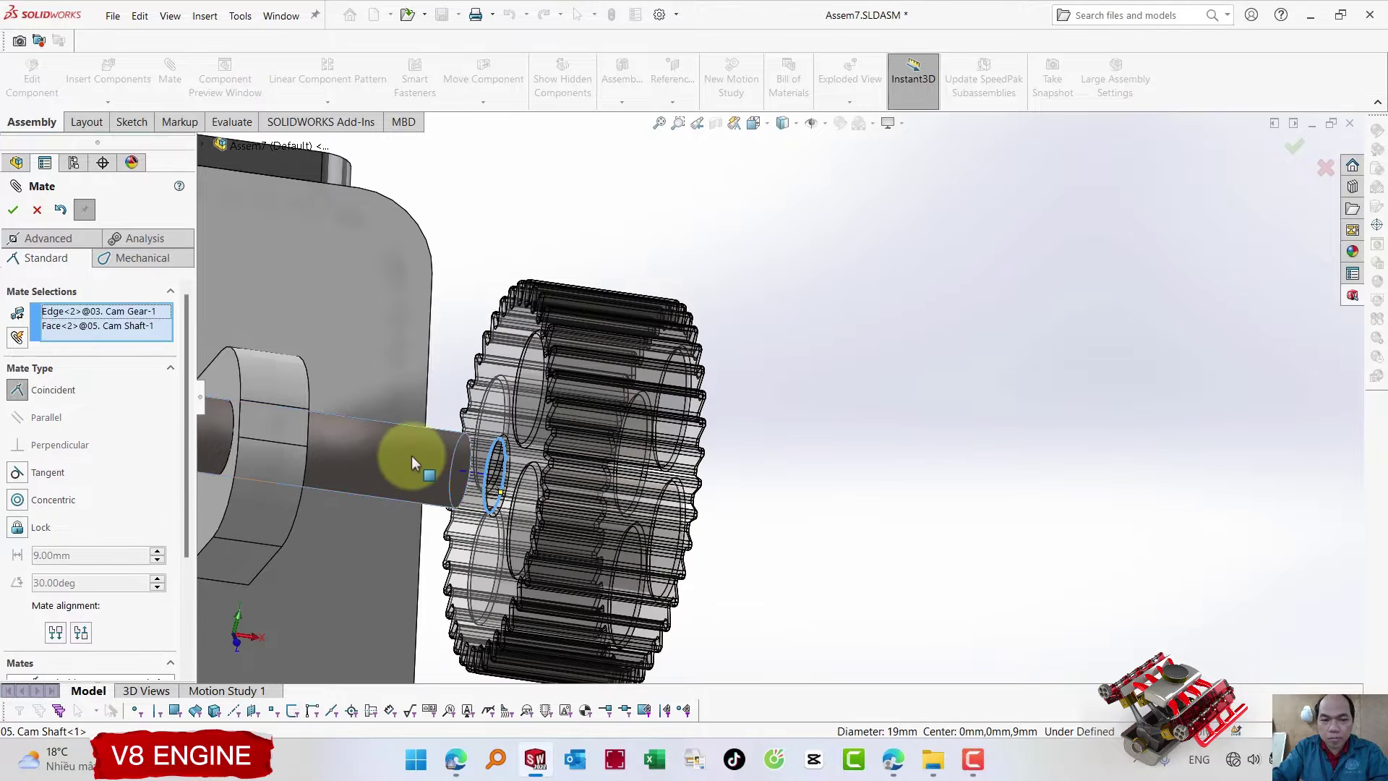
left_click(323, 481)
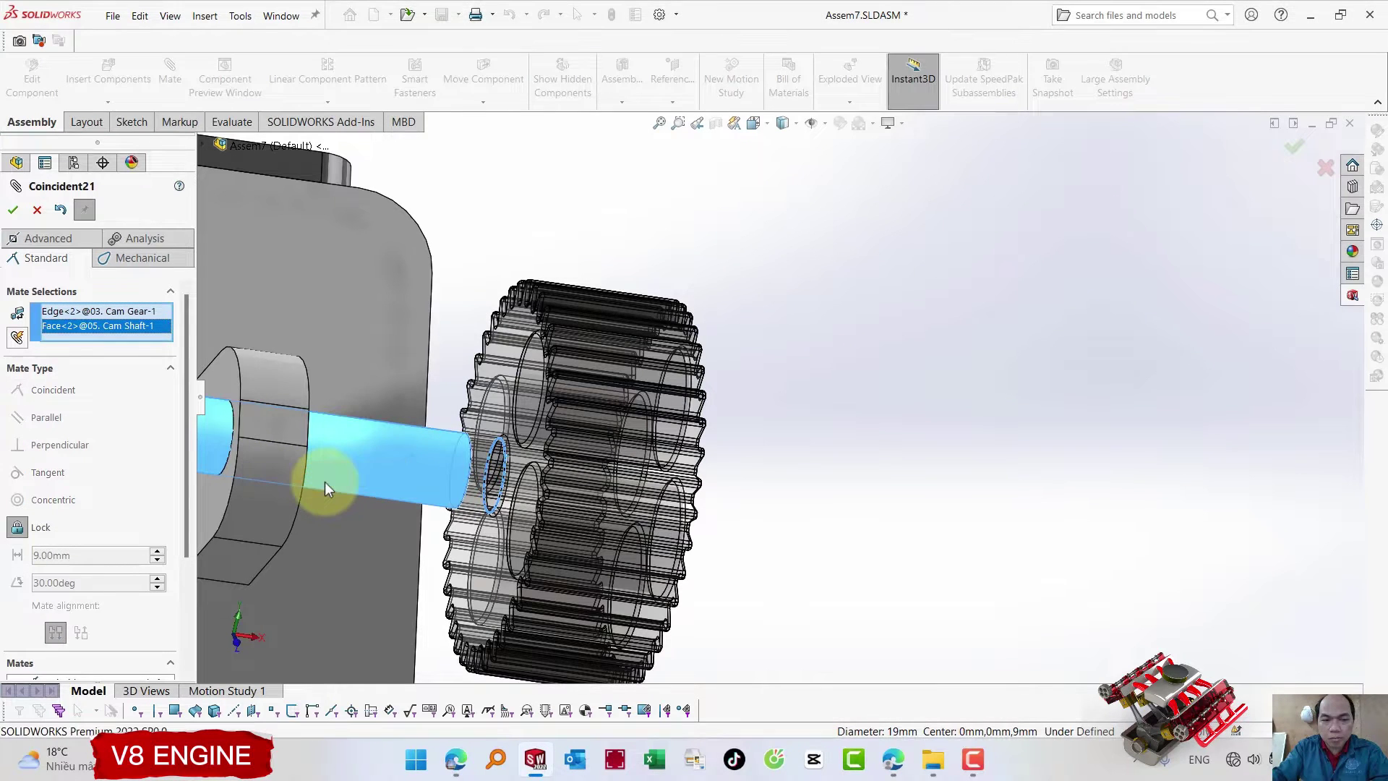
left_click(12, 211)
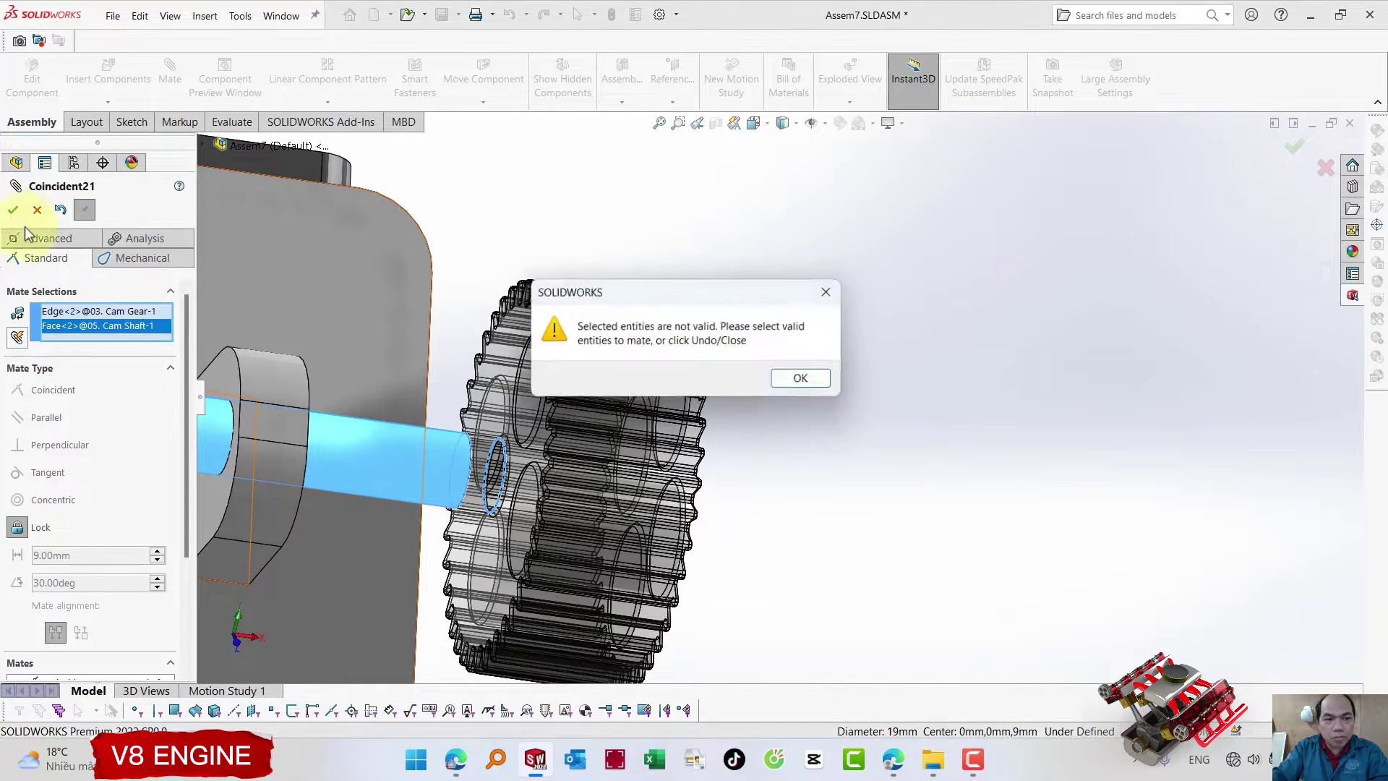
left_click(805, 380)
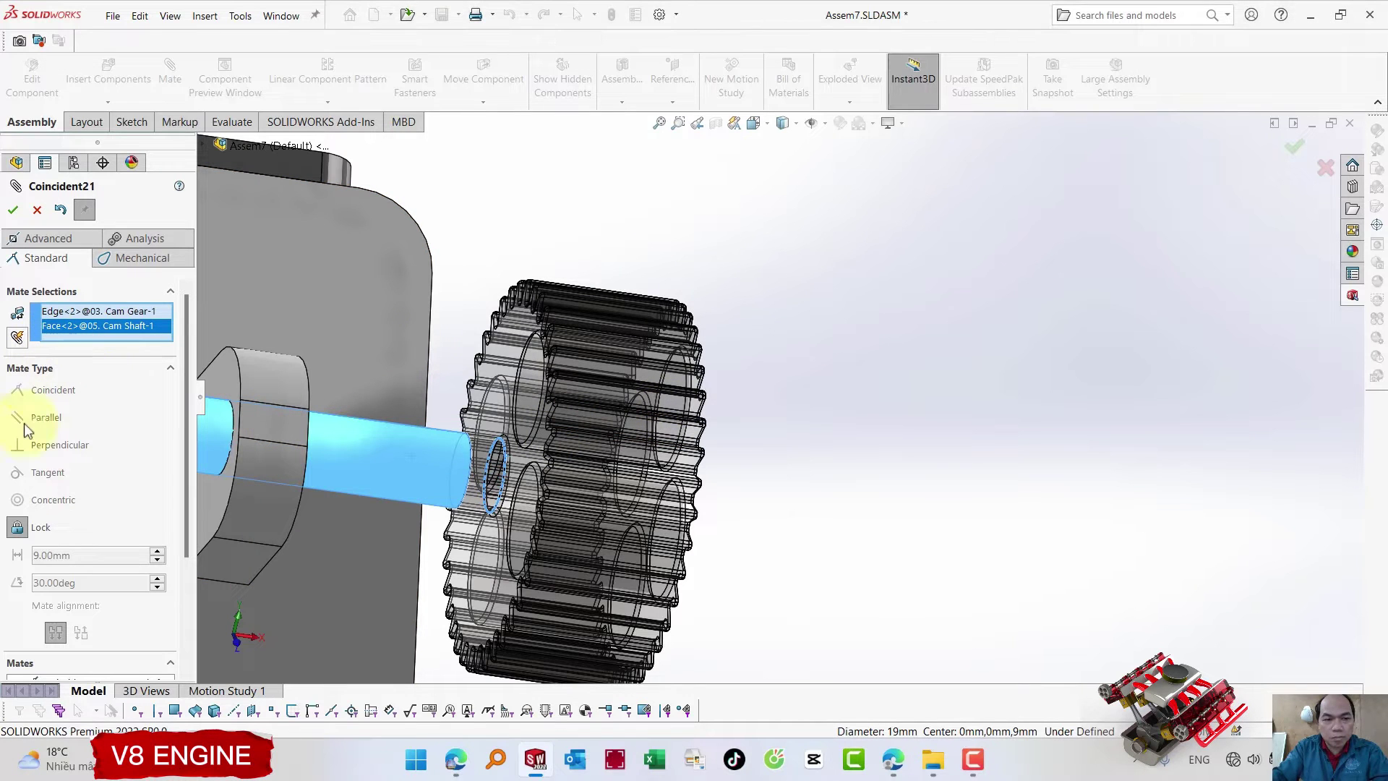
key("Escape")
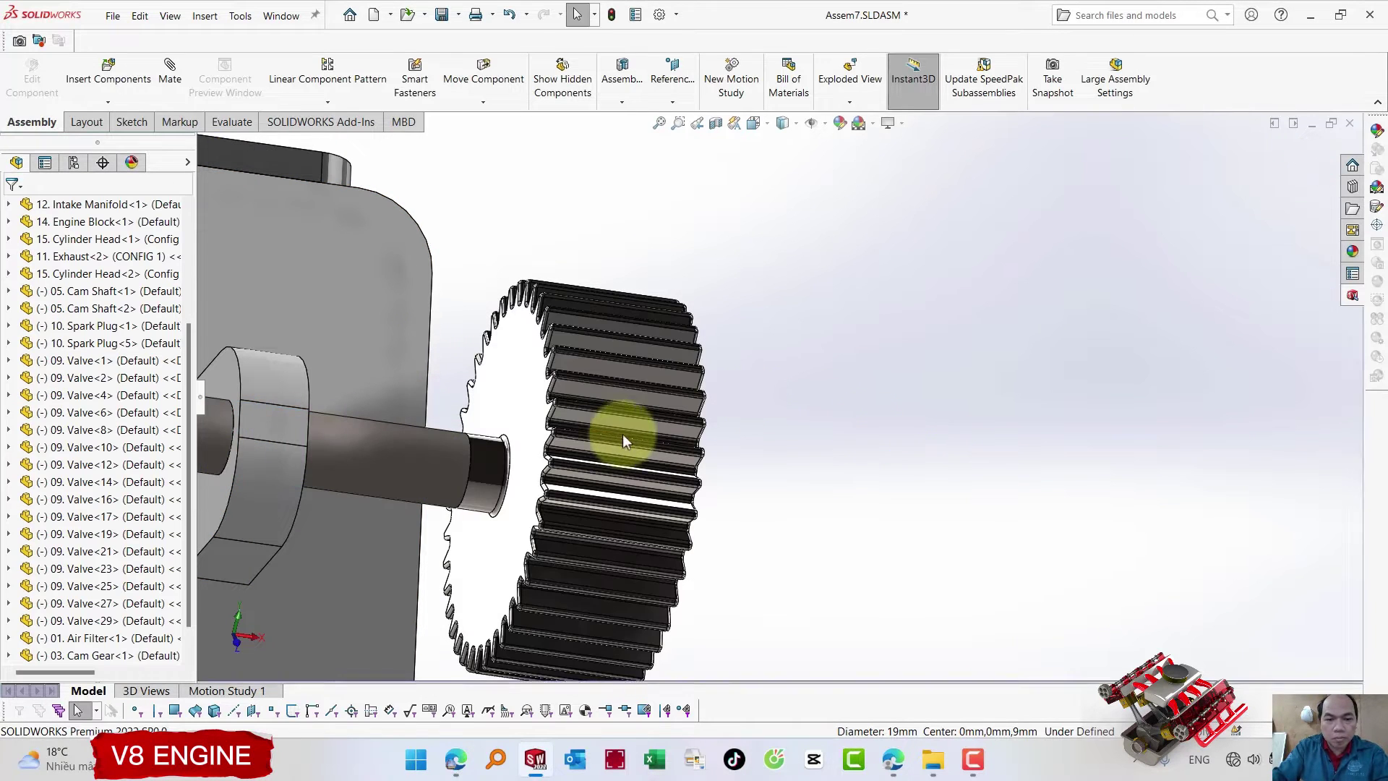
- Lock a Cam Gear edge to the Cam Shaft-1 face, then zoom out over the engine
left_click(605, 425)
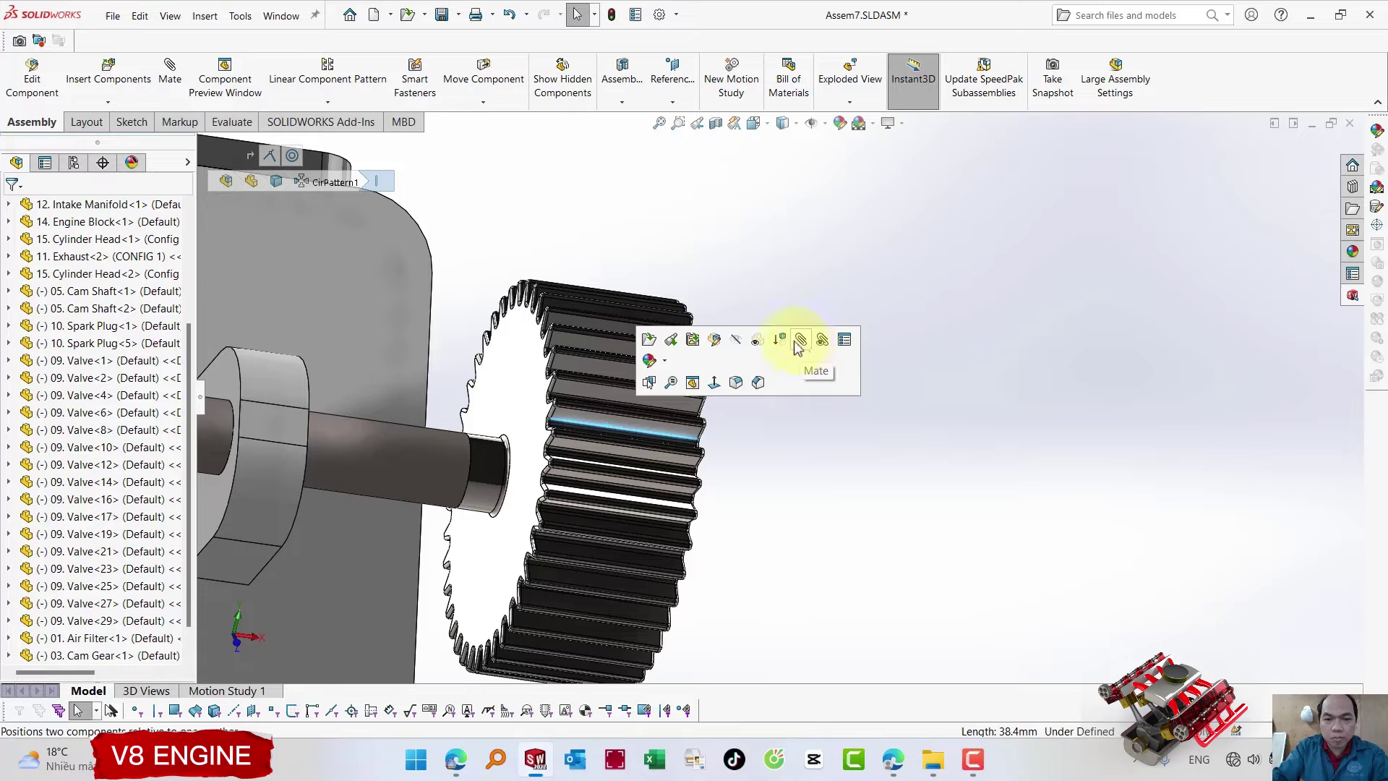
key("m")
left_click(430, 475)
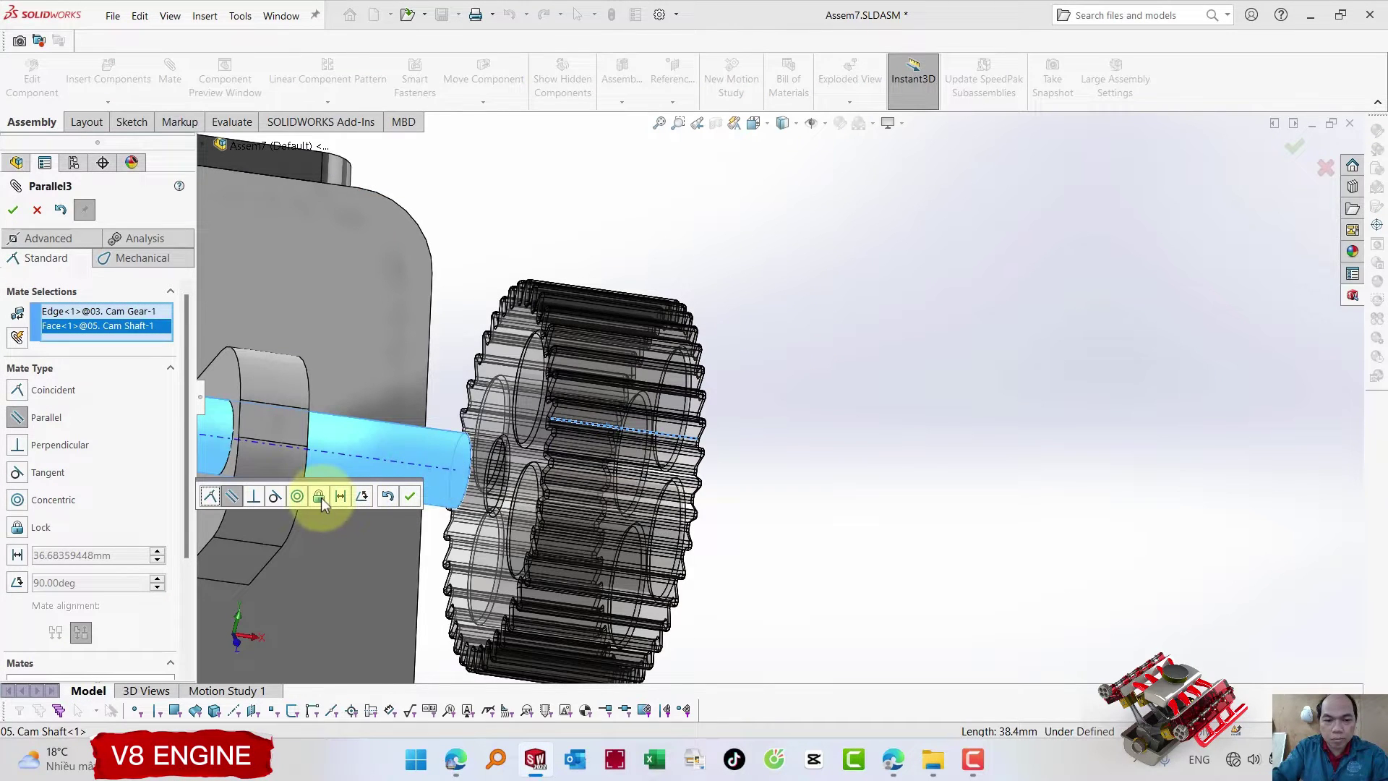
left_click(320, 498)
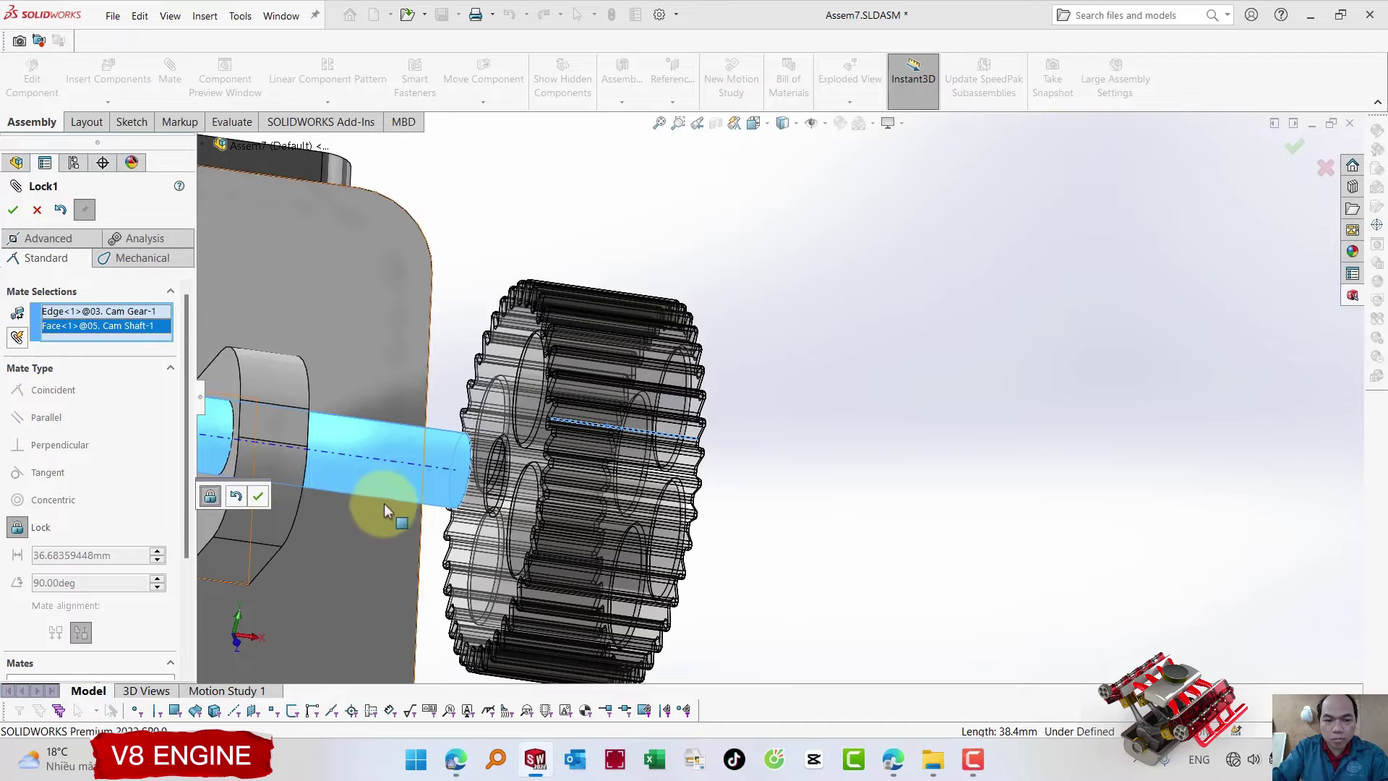
left_click(257, 496)
key("Escape")
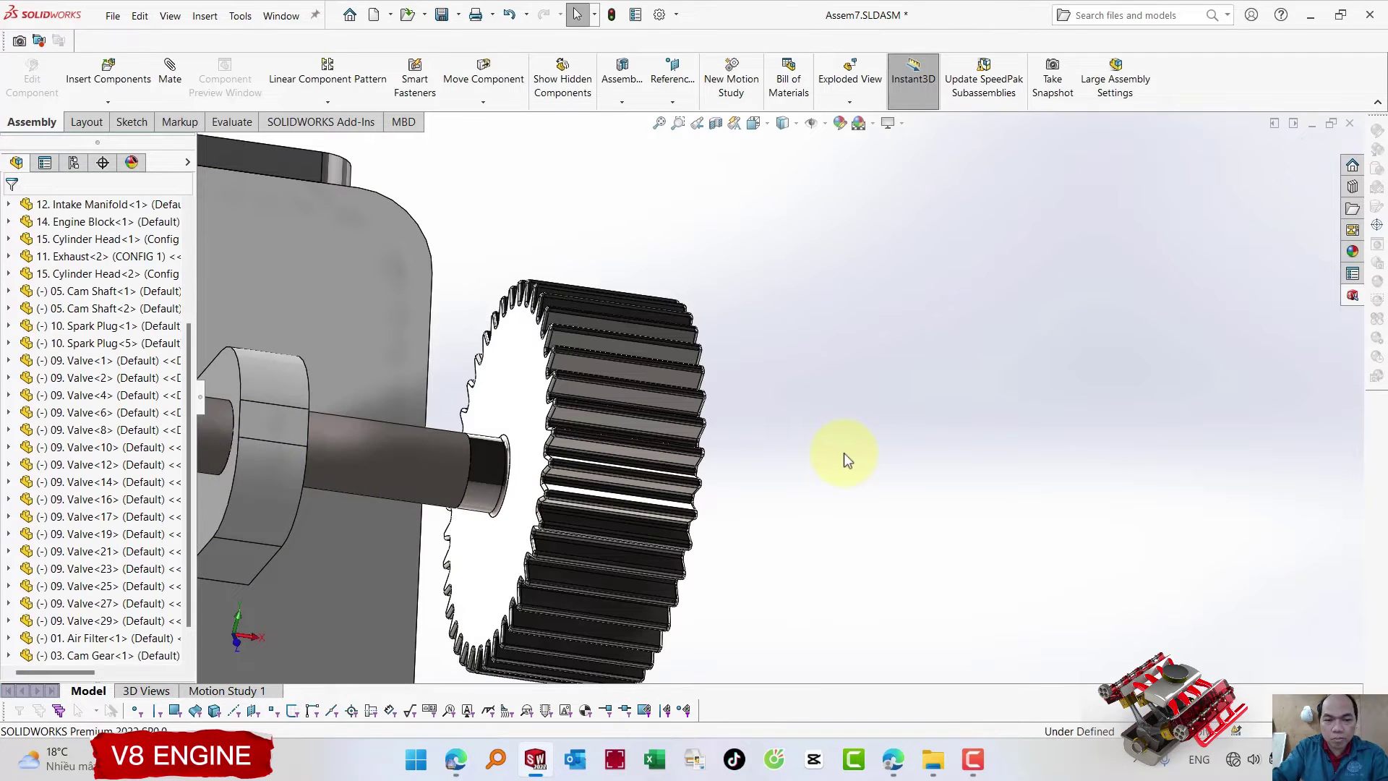
scroll(844, 452, "up", 3)
middle_click_drag(844, 453, 795, 412)
scroll(760, 421, "down", 10)
scroll(761, 421, "up", 5)
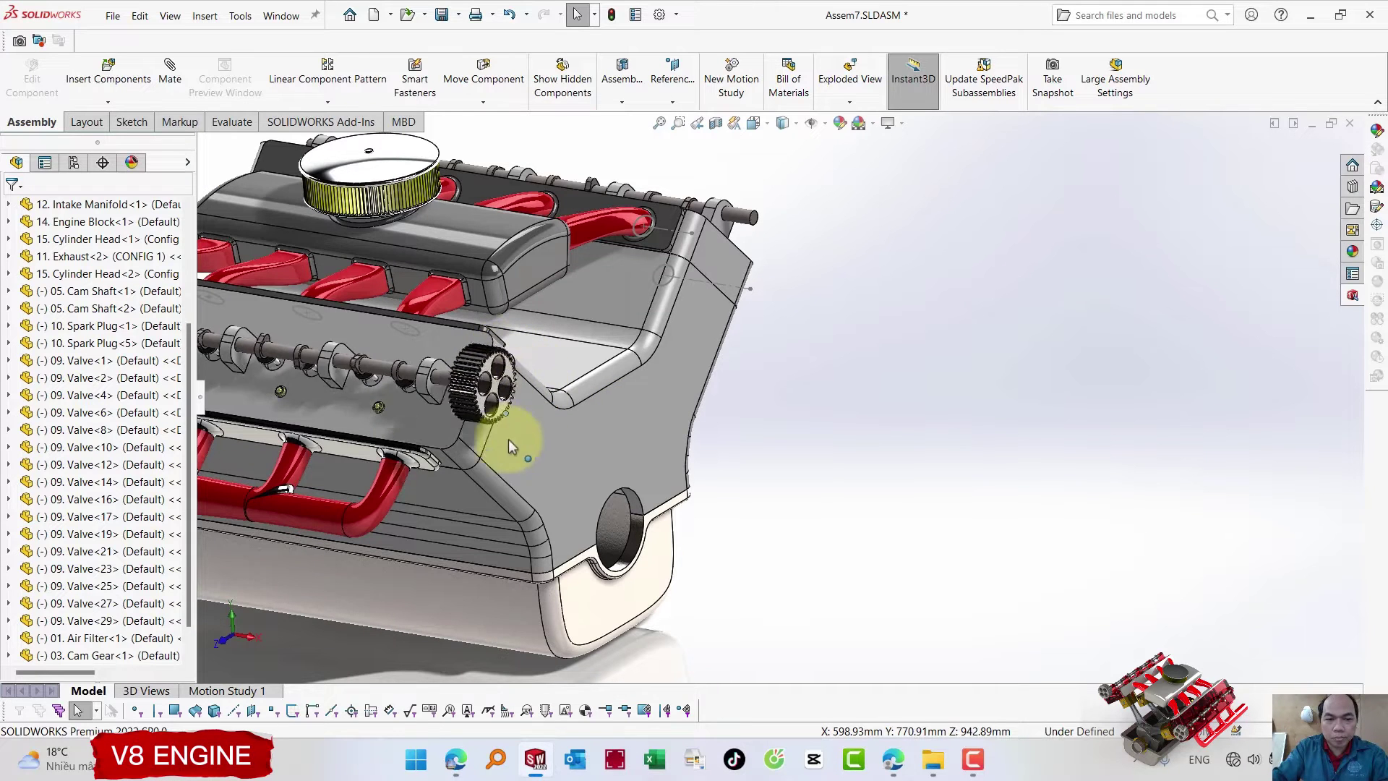
- Ctrl-drag a copy of the cam gear out beside the engine
left_click(497, 392)
mouse_move(497, 393)
left_mouse_down("ctrl")
mouse_move(839, 246)
mouse_move(788, 233)
left_mouse_up("ctrl")
scroll(795, 236, "down", 5)
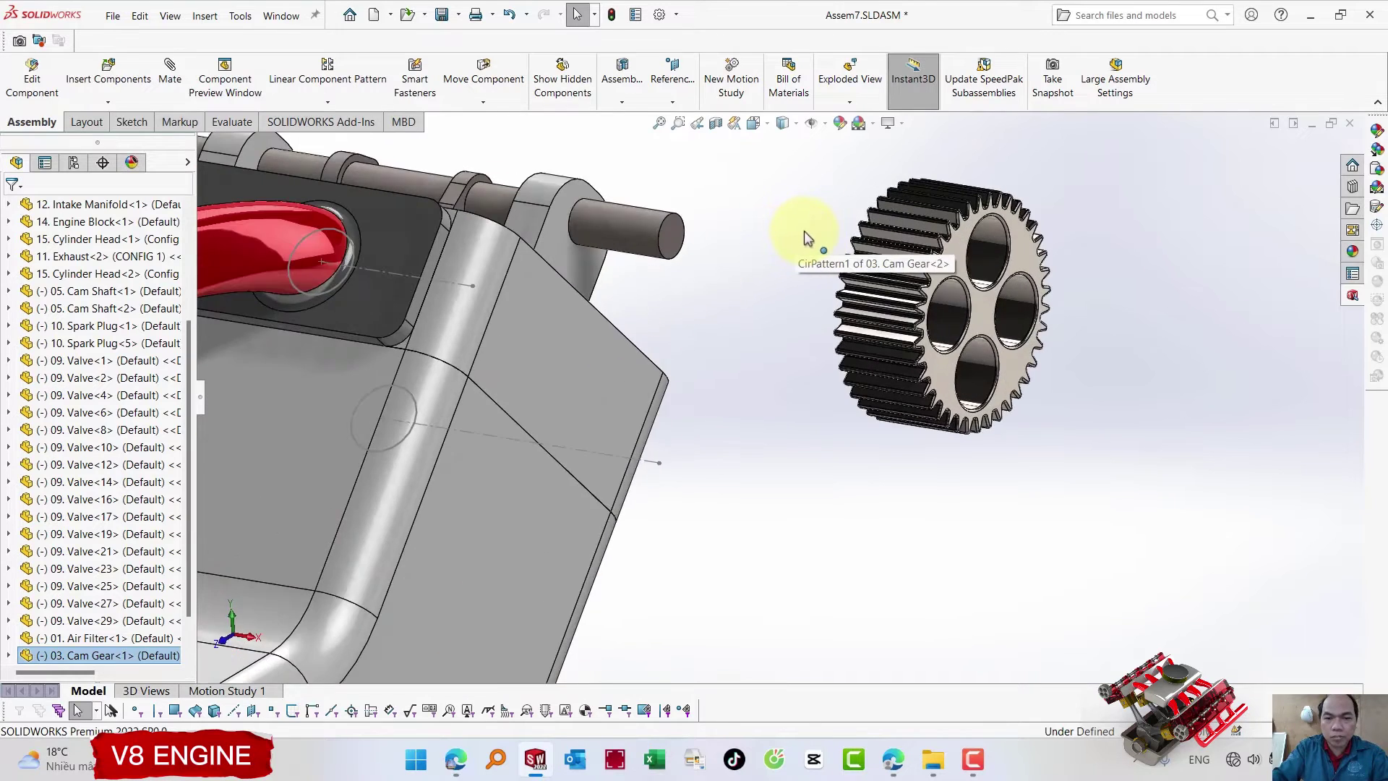
mouse_move(809, 247)
middle_mouse_down()
mouse_move(852, 334)
mouse_move(784, 258)
middle_mouse_up()
scroll(905, 249, "down", 5)
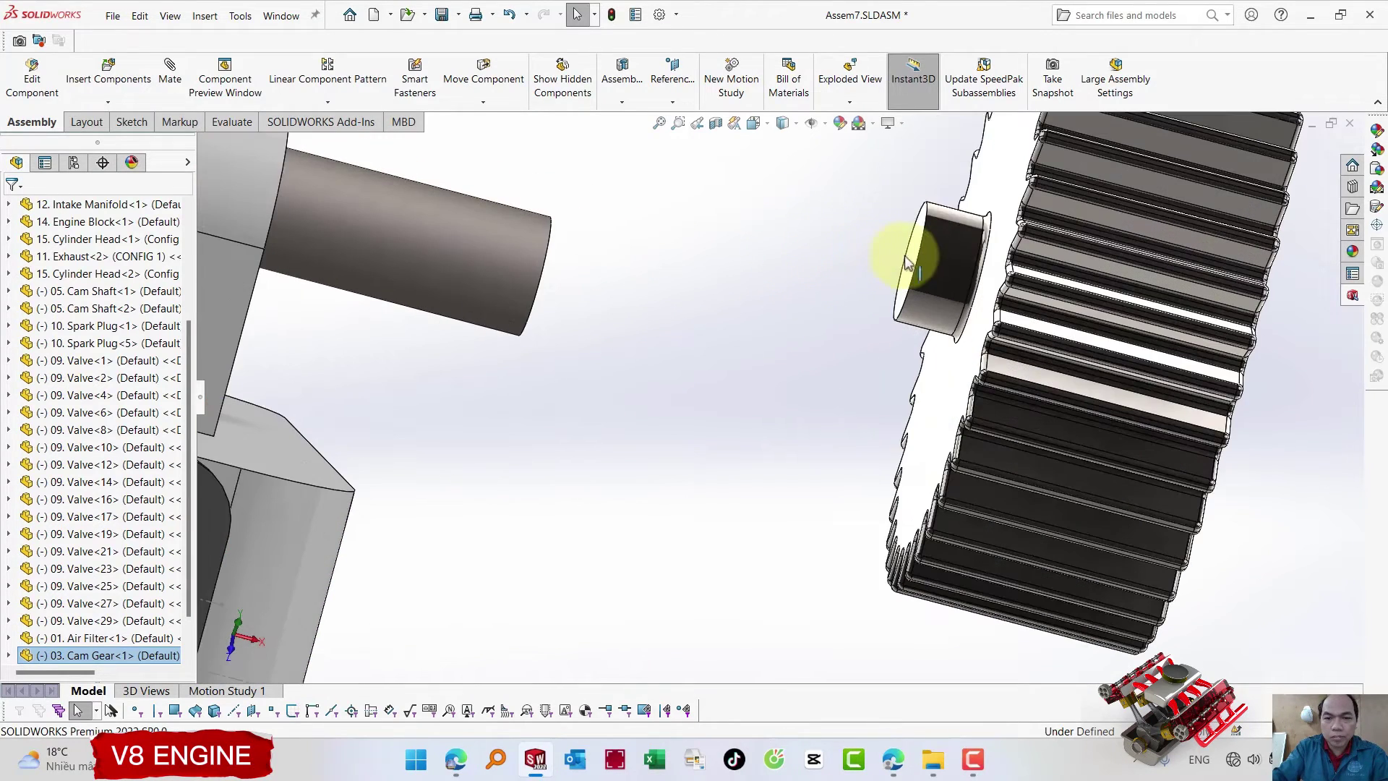
- Mate the new gear tangent to Cam Shaft-2's face and coincident with its end edge
left_click(914, 255)
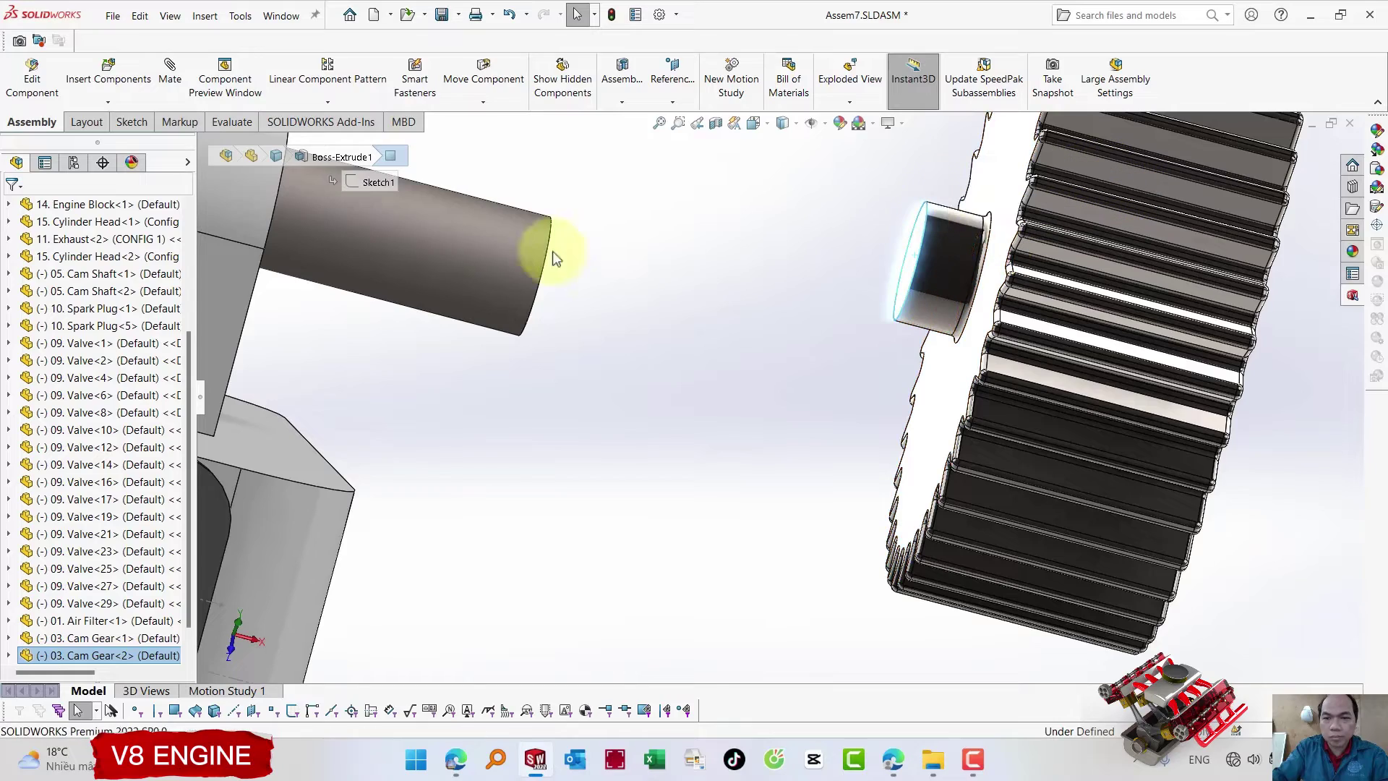
key("m")
left_click(512, 254)
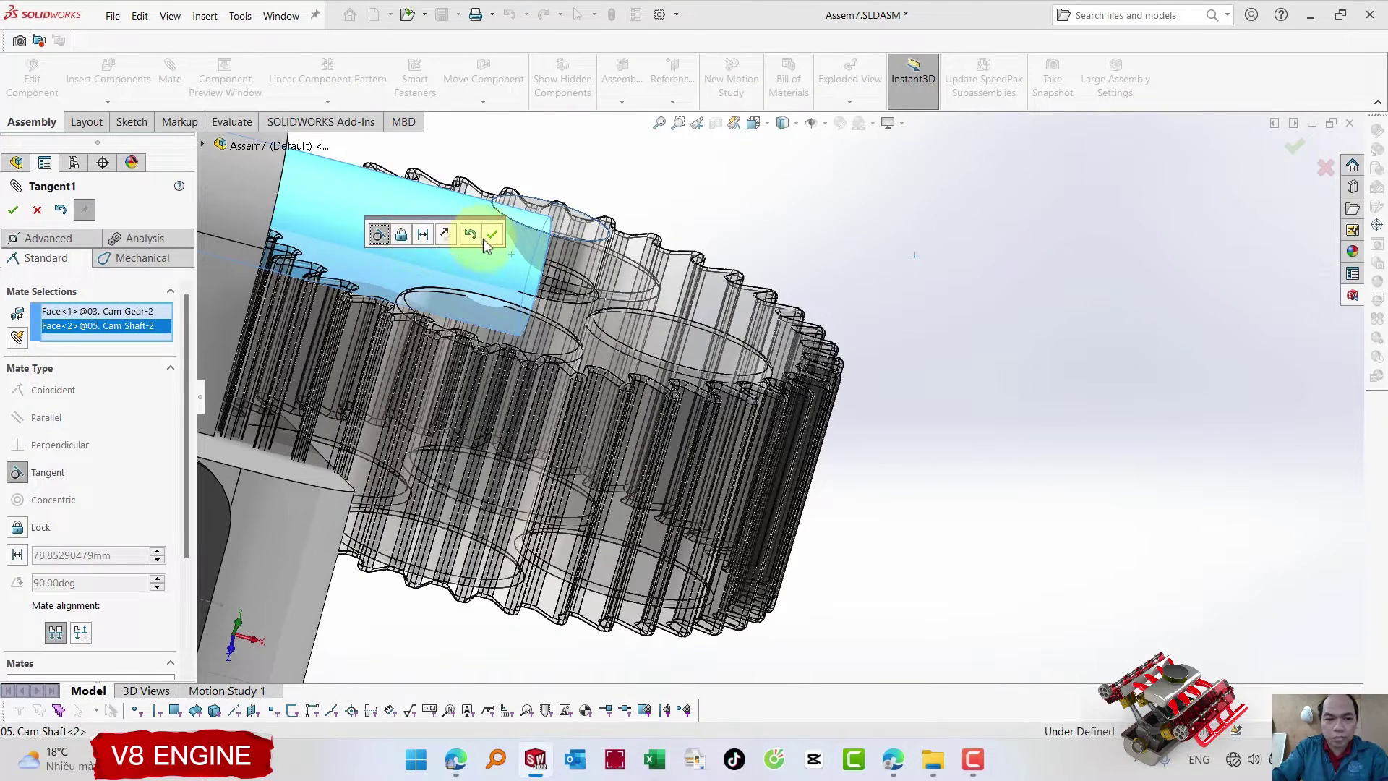
left_click(486, 242)
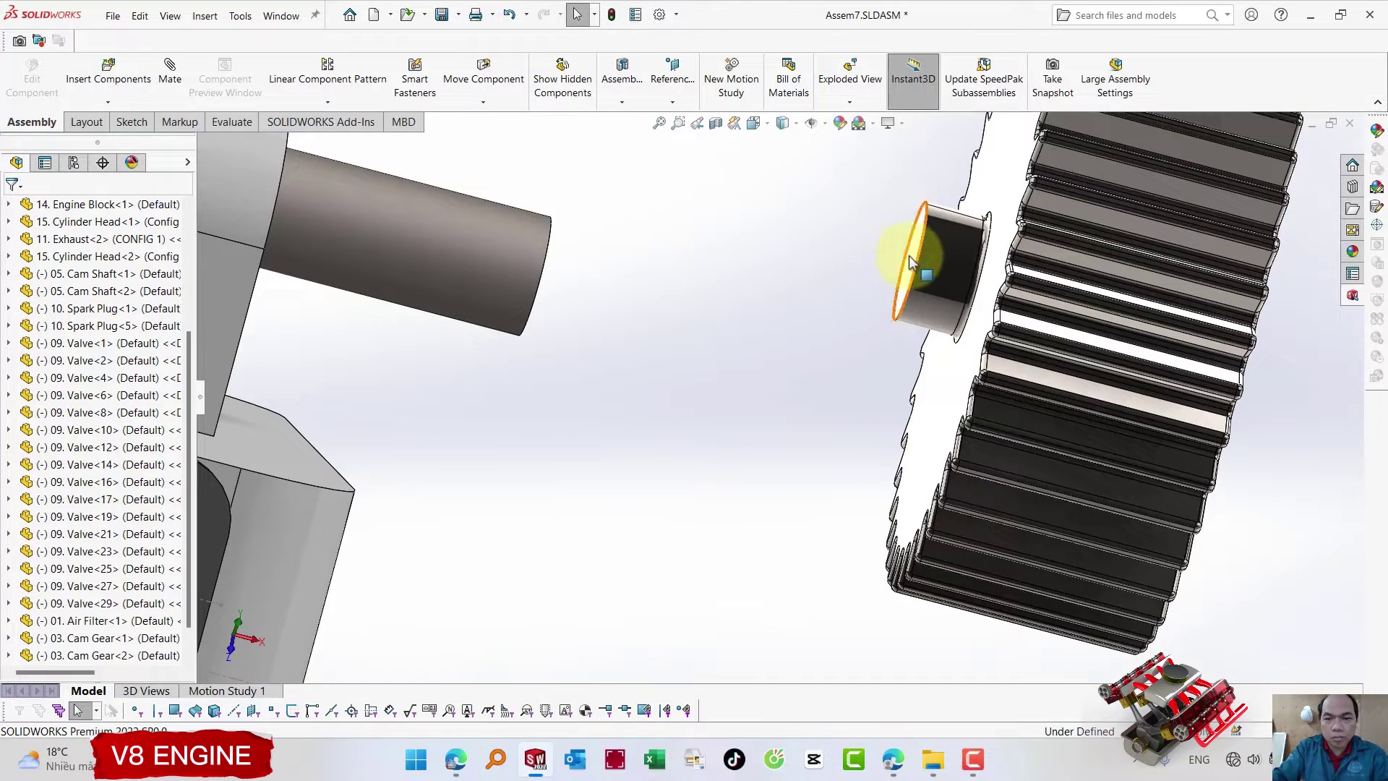
left_click(910, 257)
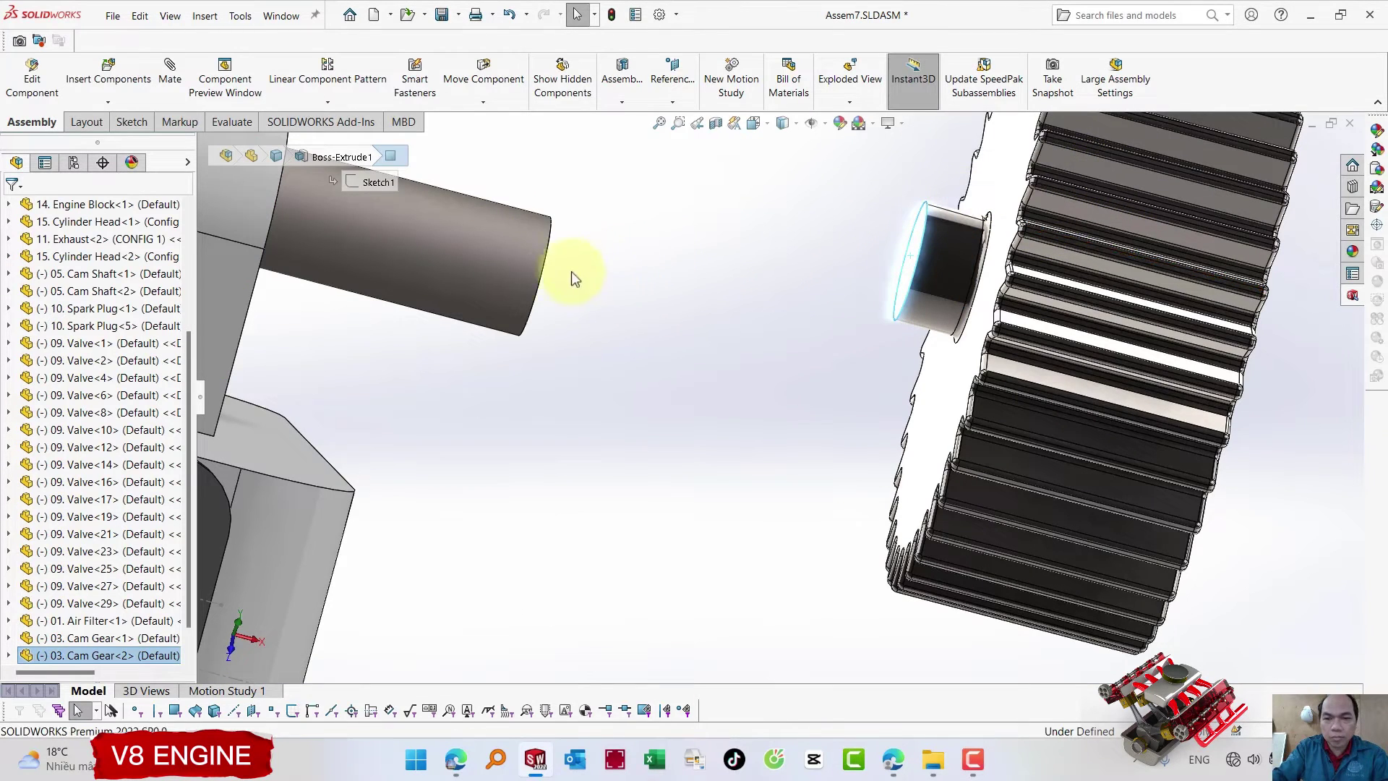
key("m")
left_click(544, 281)
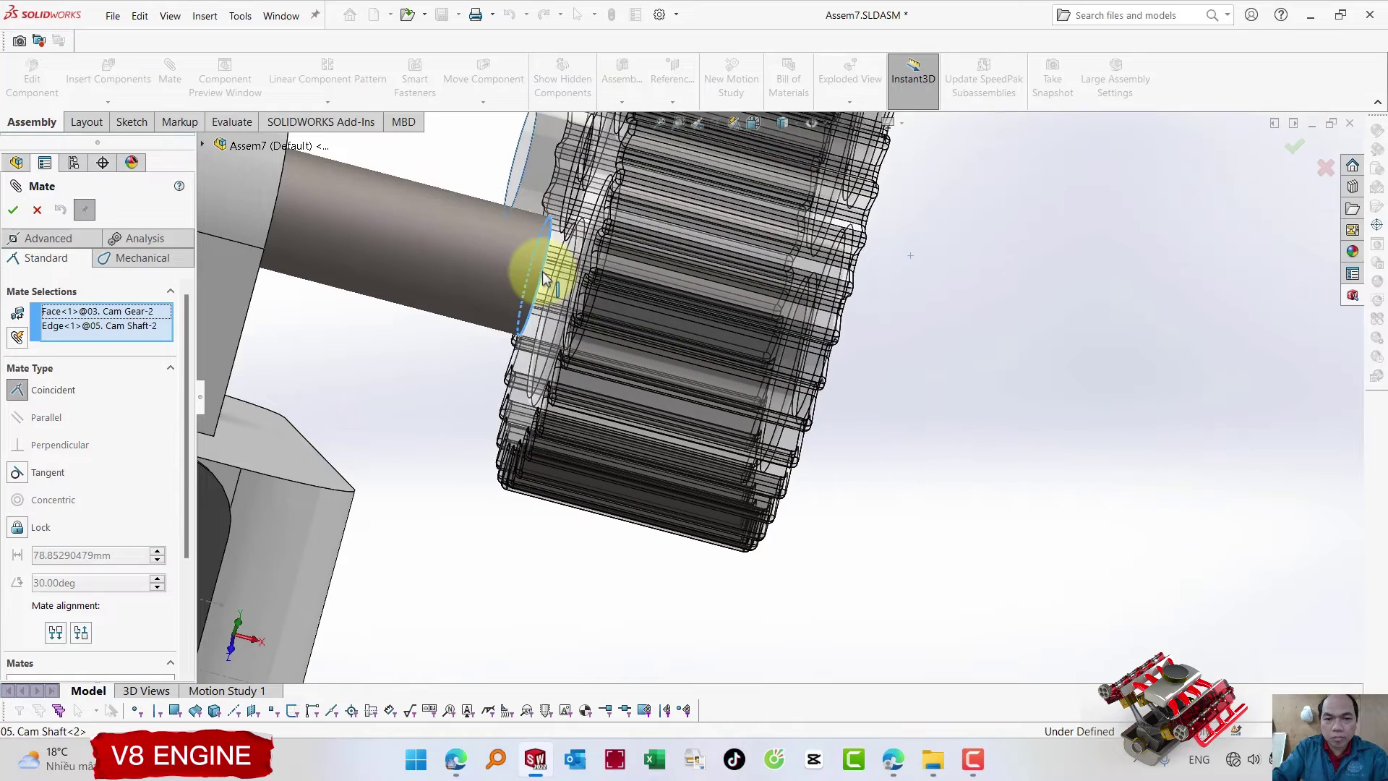
left_click(522, 252)
- Make the gear concentric with Cam Shaft-2 and lock it to the shaft
left_click(459, 269)
left_click(543, 181)
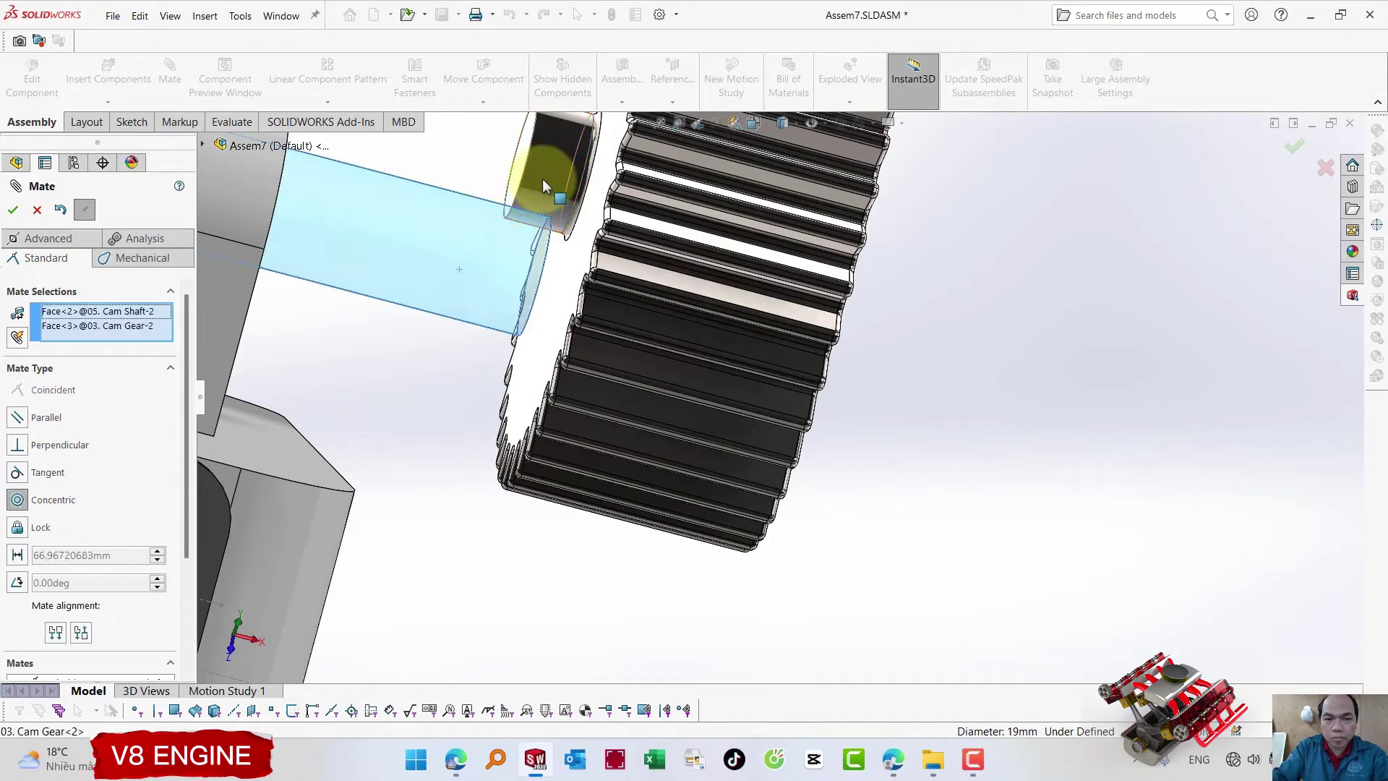
left_click(510, 155)
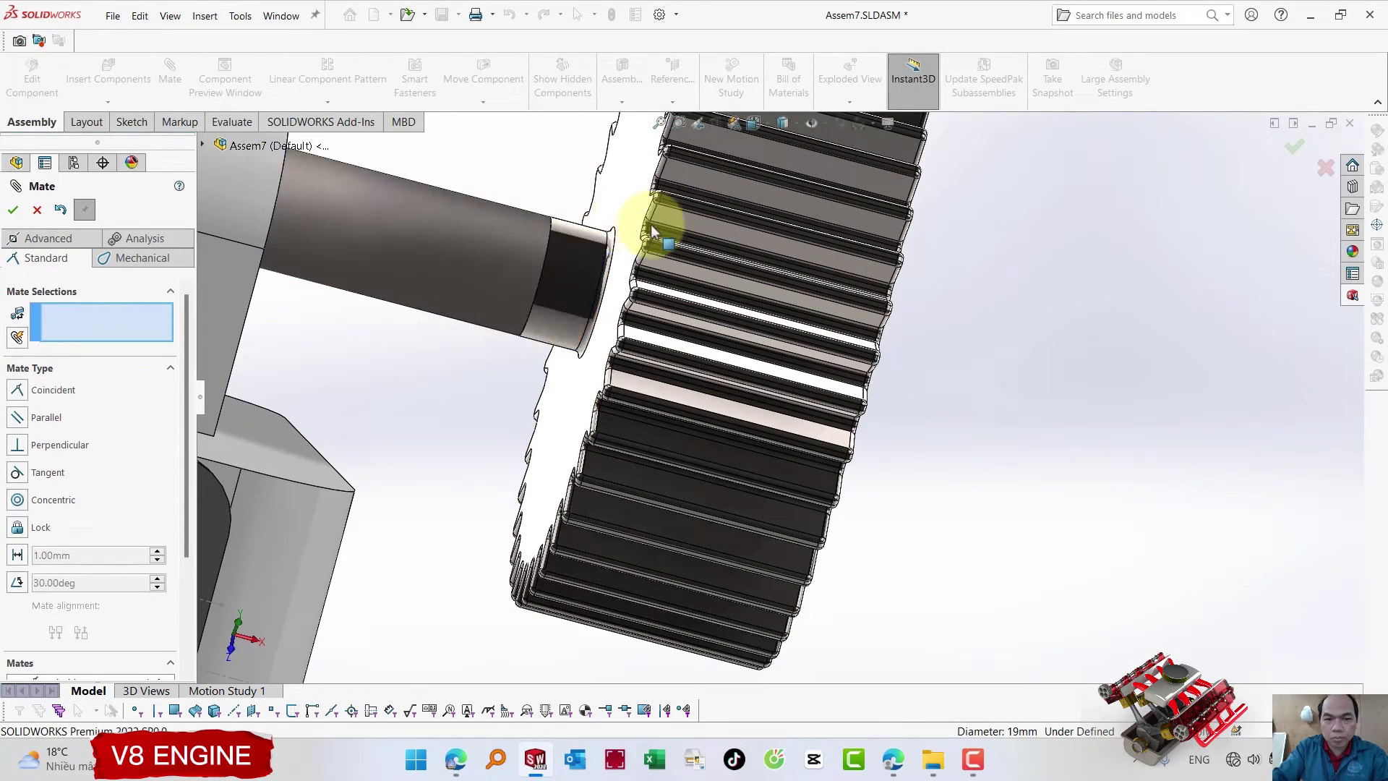
left_click(691, 230)
left_click(488, 279)
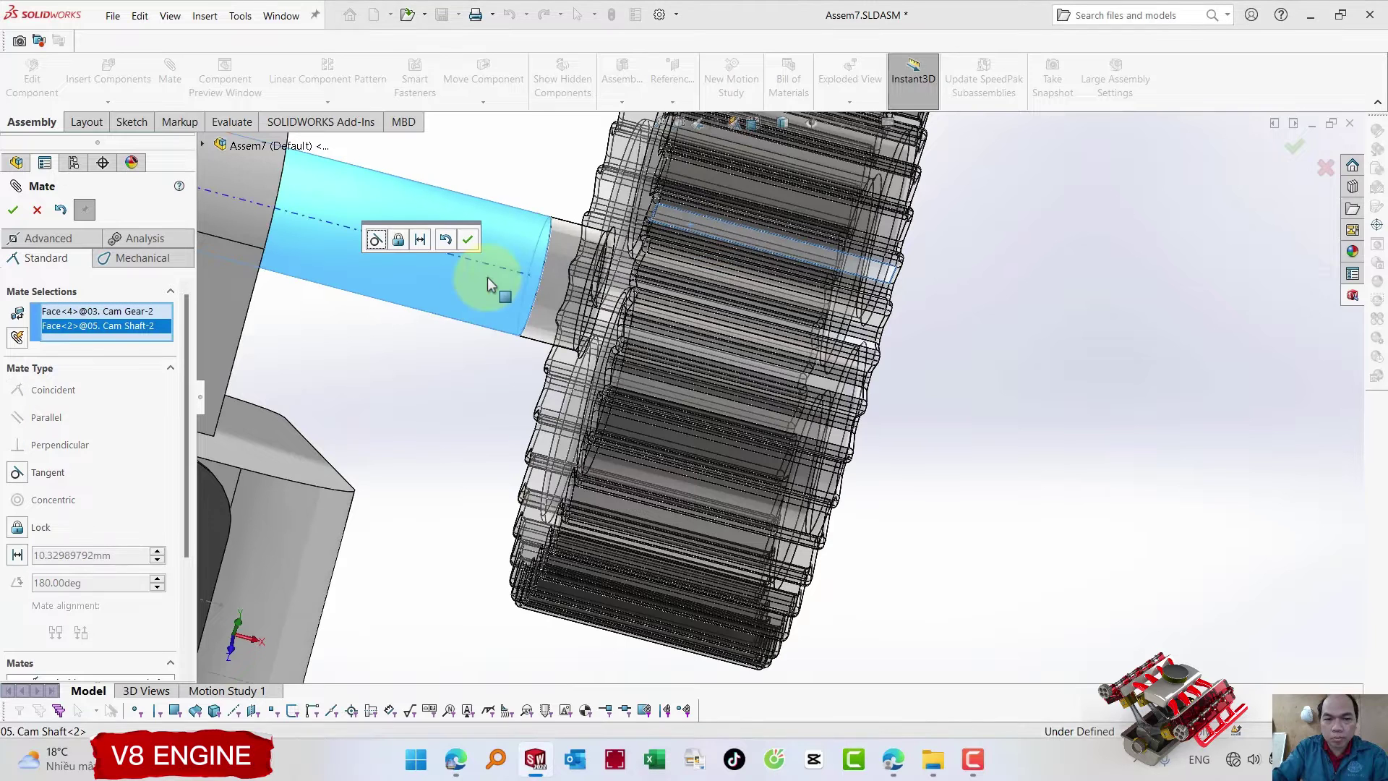
left_click(399, 242)
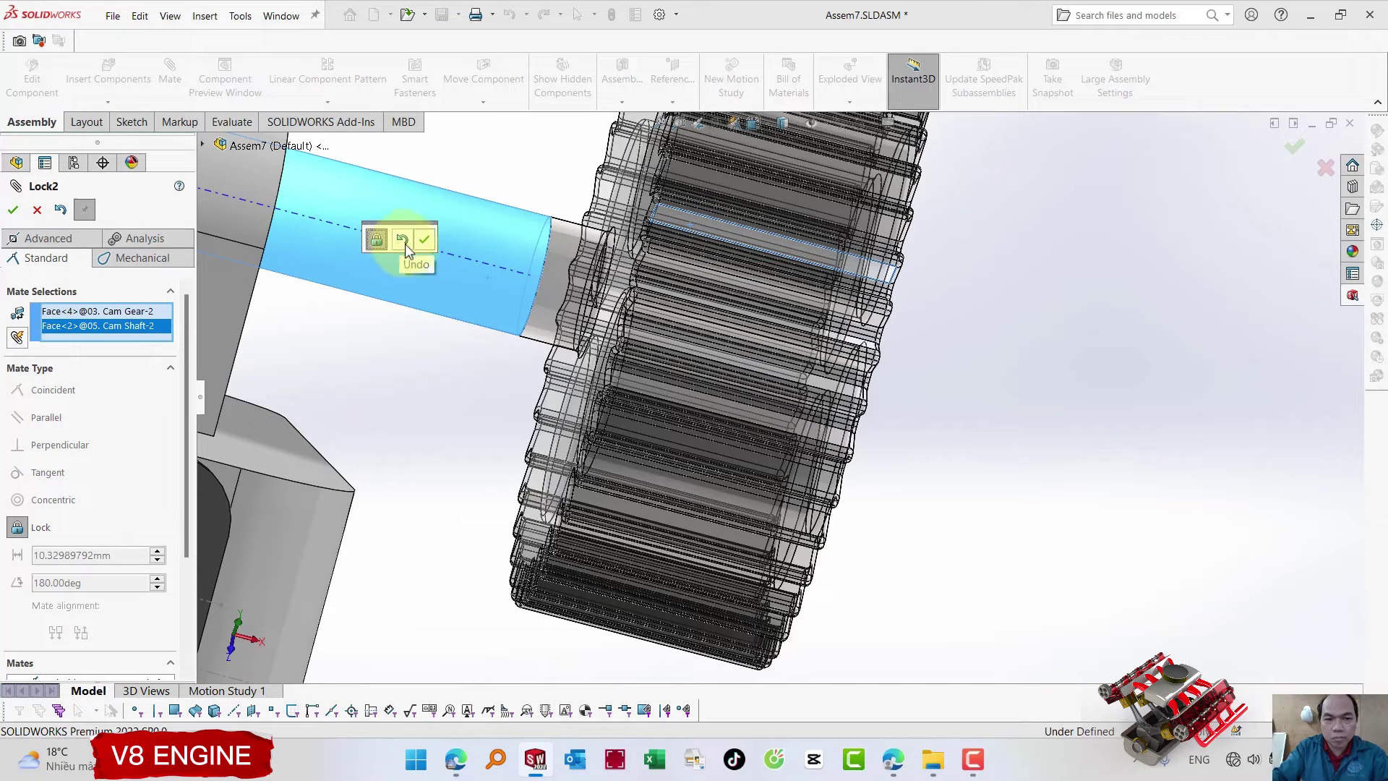
left_click(427, 246)
middle_click_drag(448, 355, 498, 406)
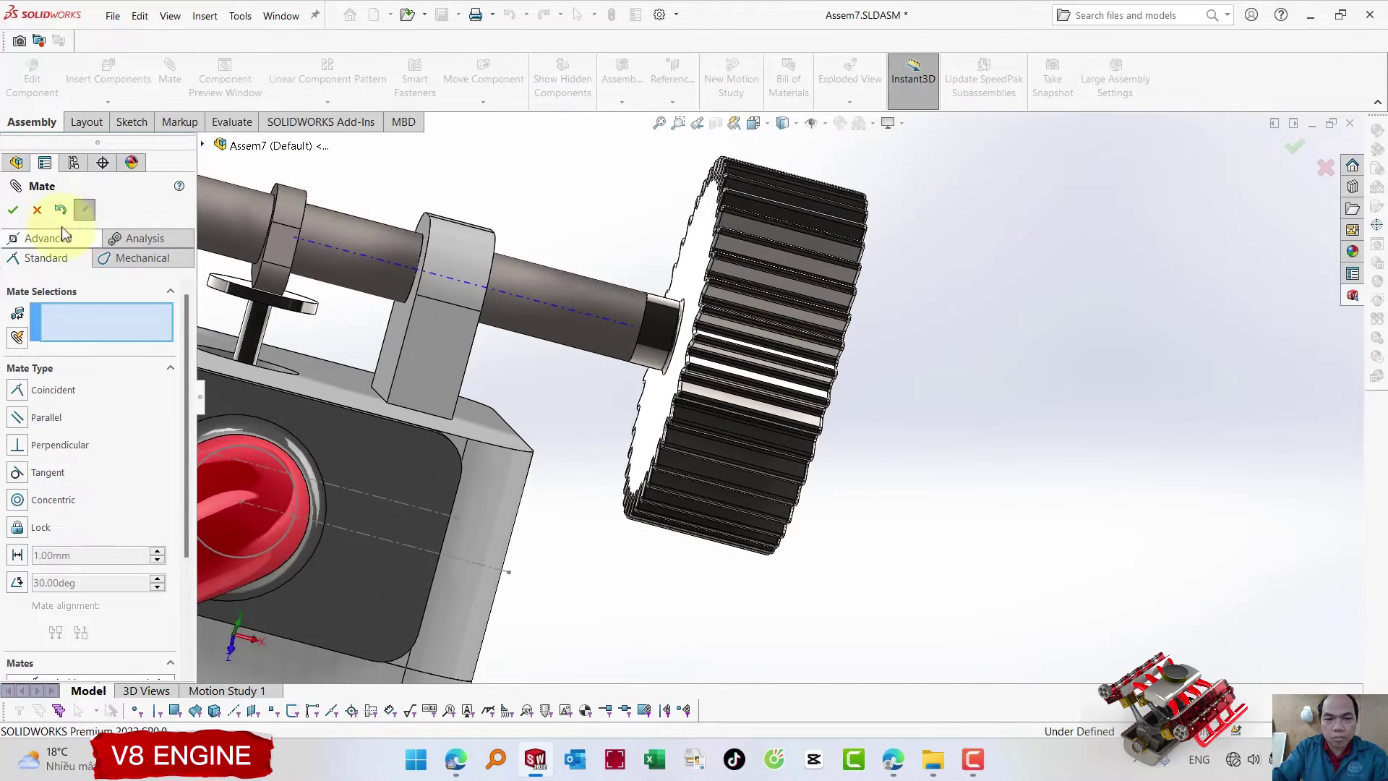
left_click(13, 212)
mouse_move(513, 349)
middle_mouse_down()
mouse_move(591, 396)
mouse_move(636, 376)
middle_mouse_up()
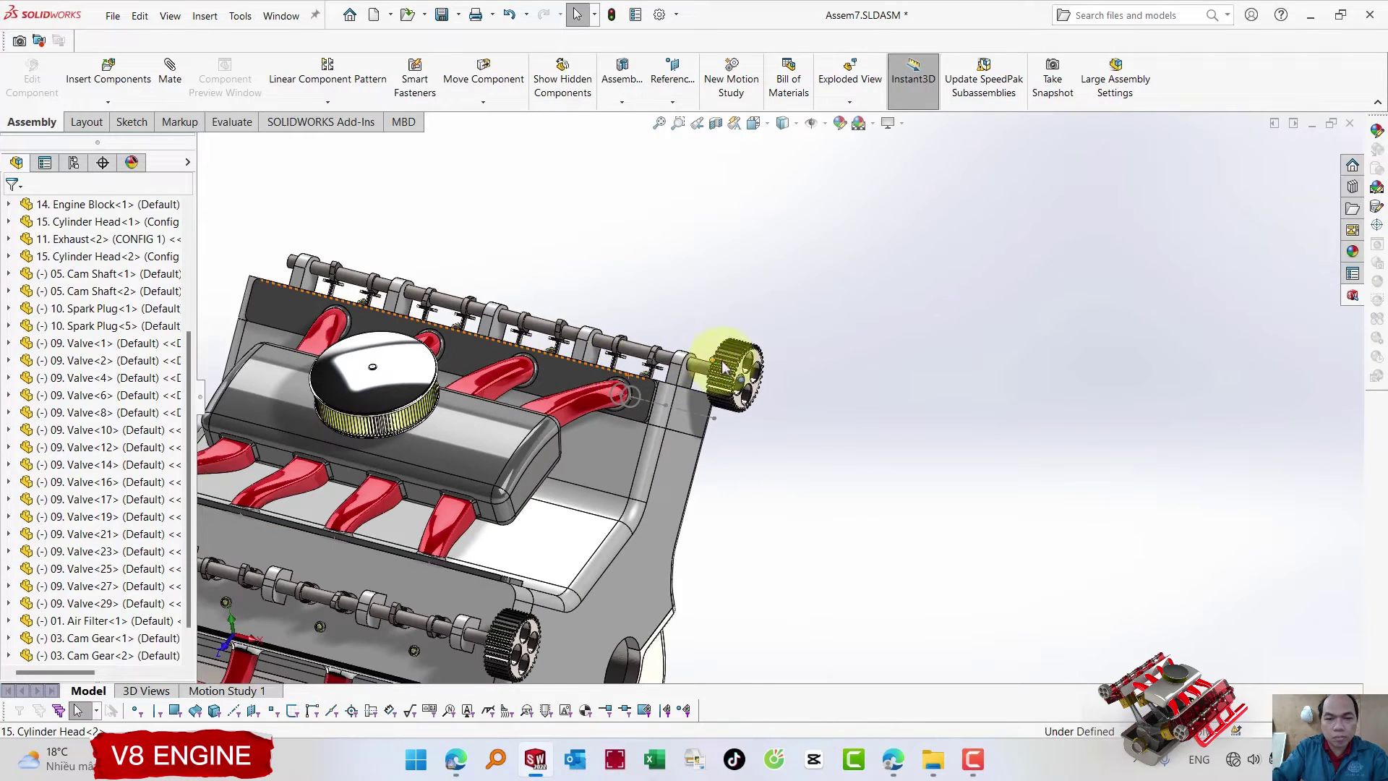
left_click(776, 342)
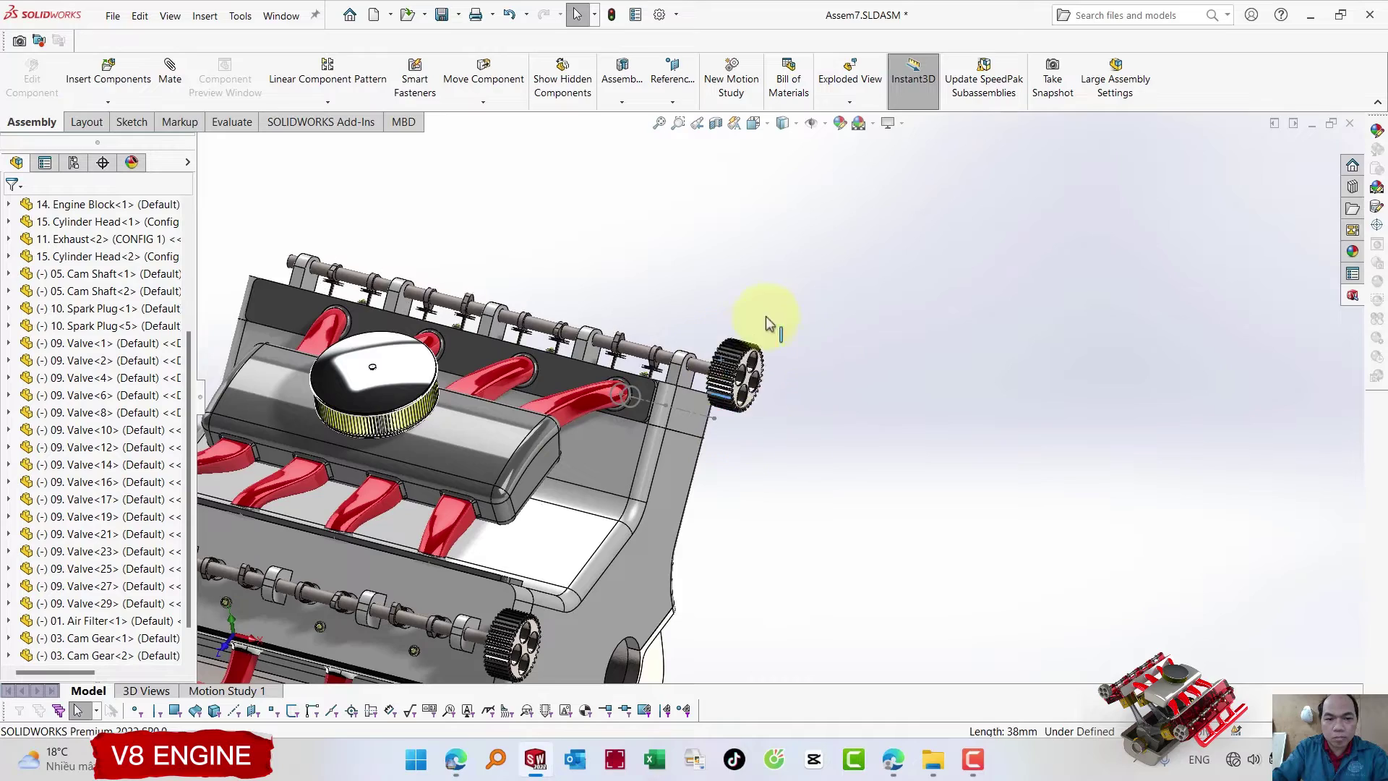
mouse_move(770, 323)
middle_mouse_down()
mouse_move(804, 477)
mouse_move(730, 442)
mouse_move(744, 511)
mouse_move(759, 487)
middle_mouse_up()
scroll(798, 478, "up", 3)
scroll(680, 506, "down", 4)
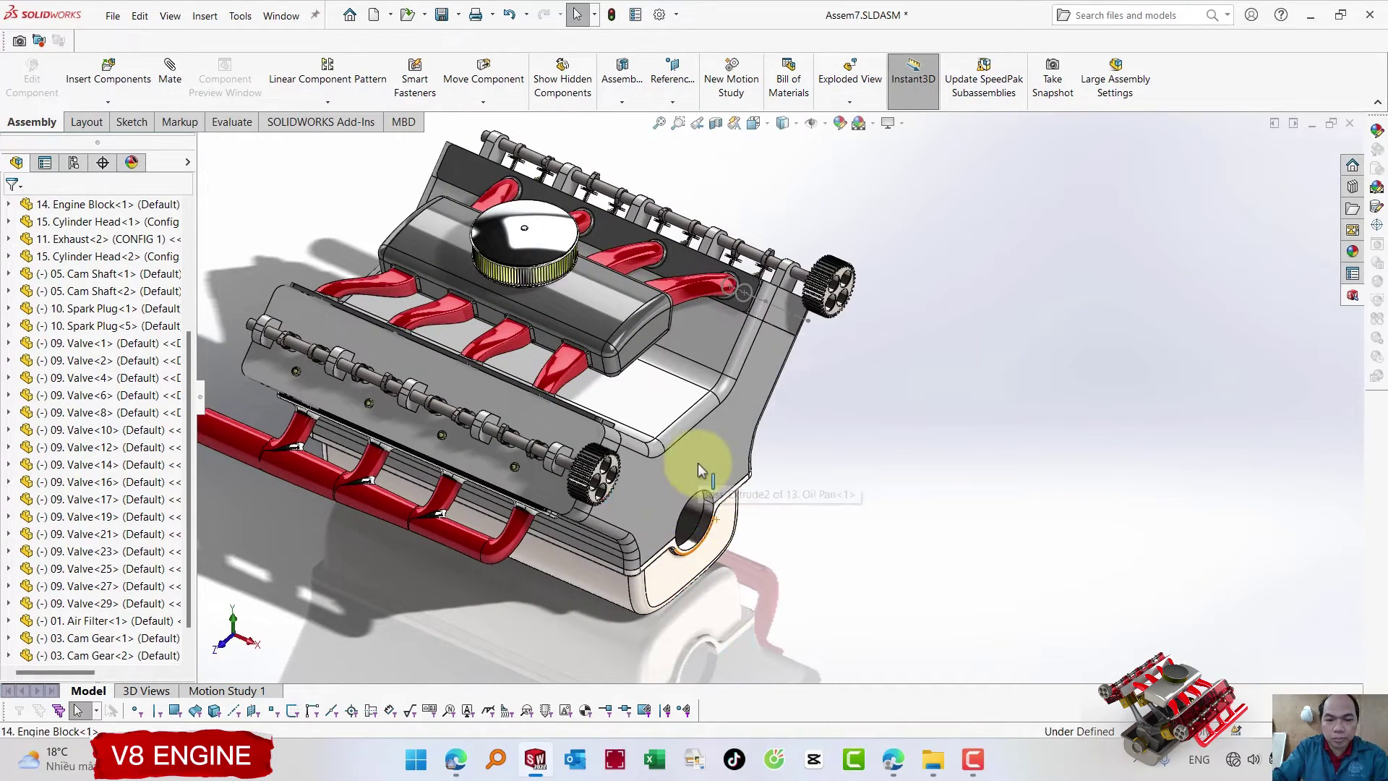
left_click(697, 462)
left_click(849, 386)
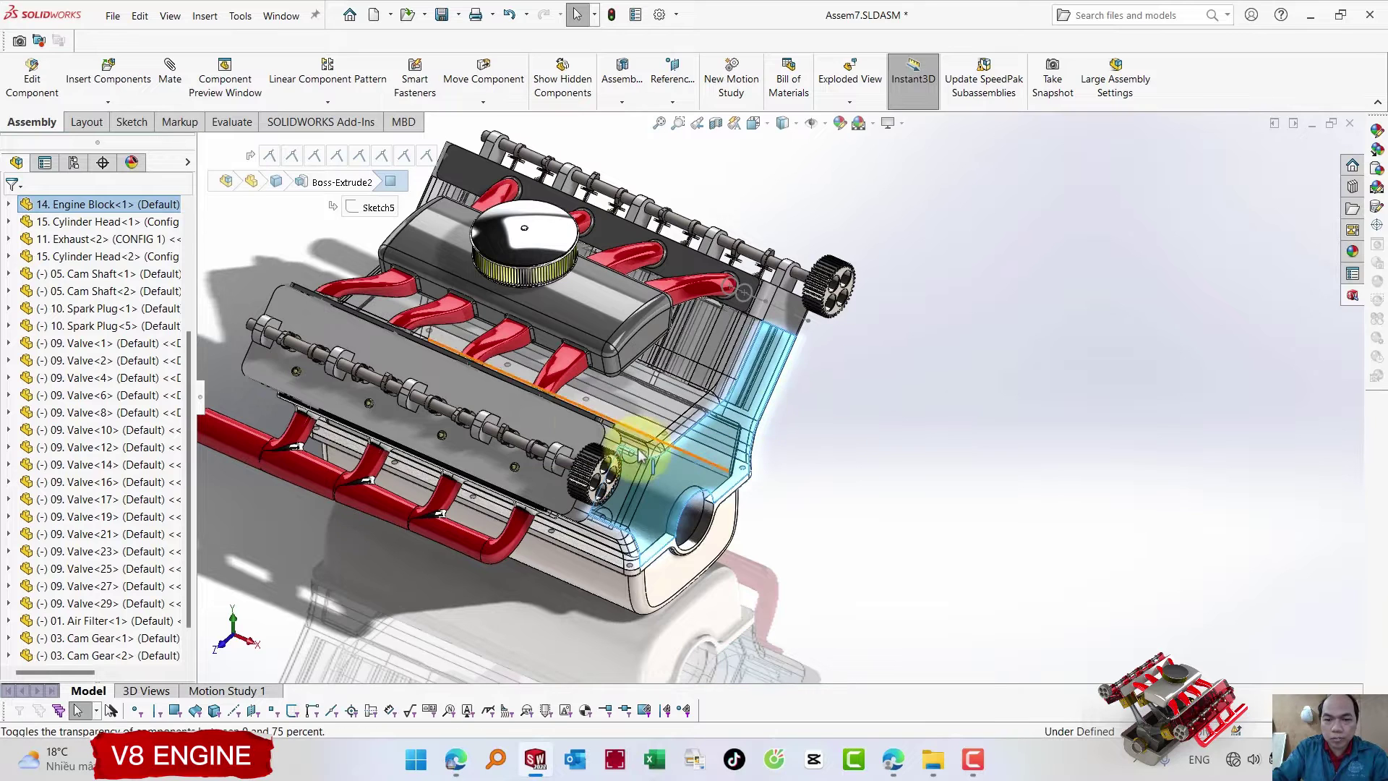
left_click(569, 422)
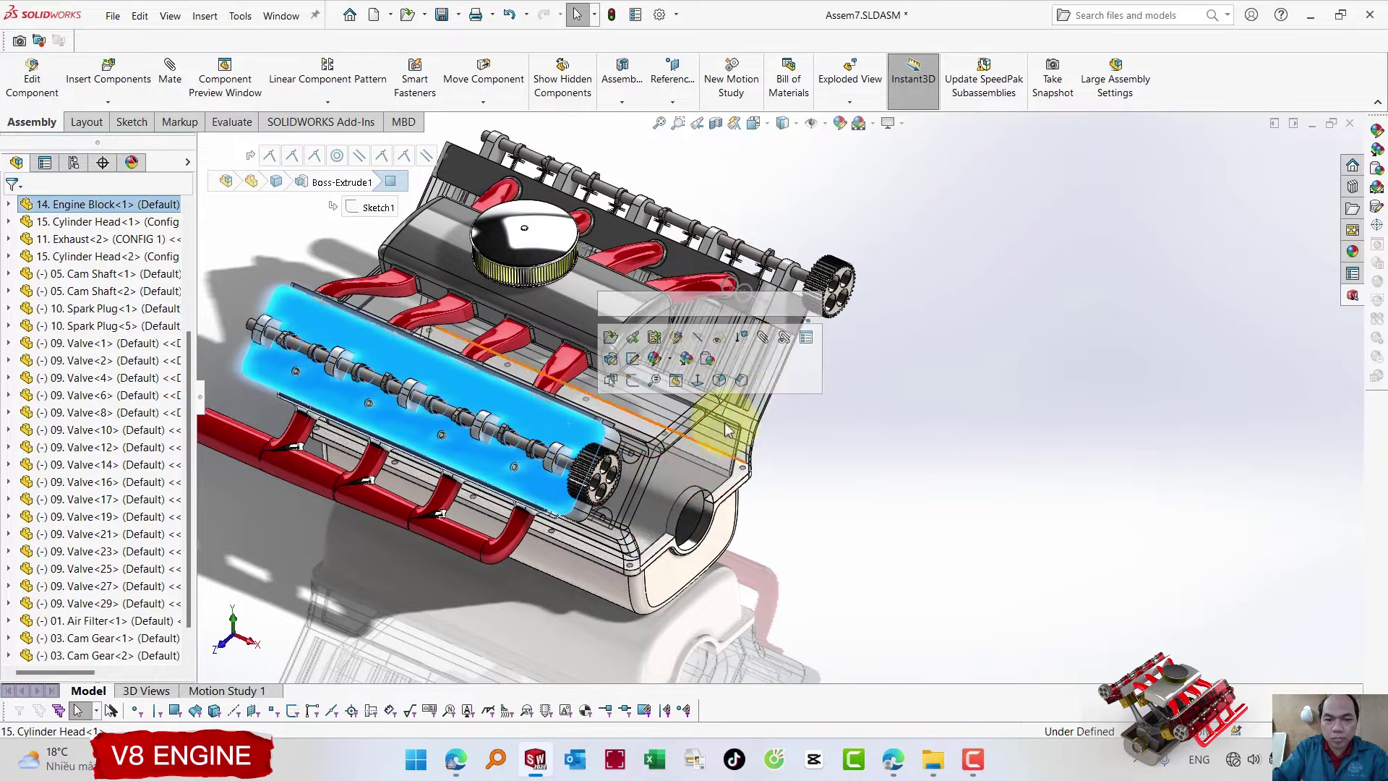
left_click(725, 346)
left_click(778, 315)
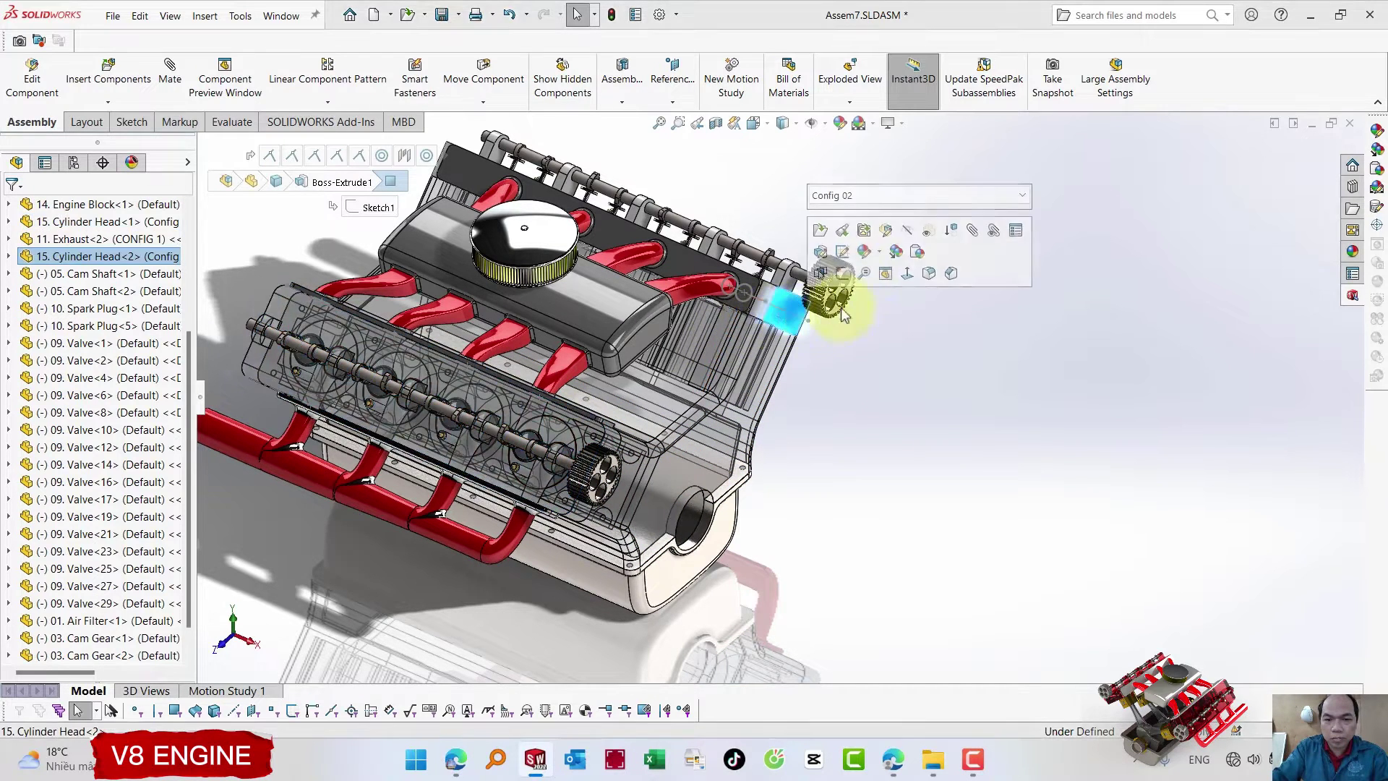
left_click(928, 231)
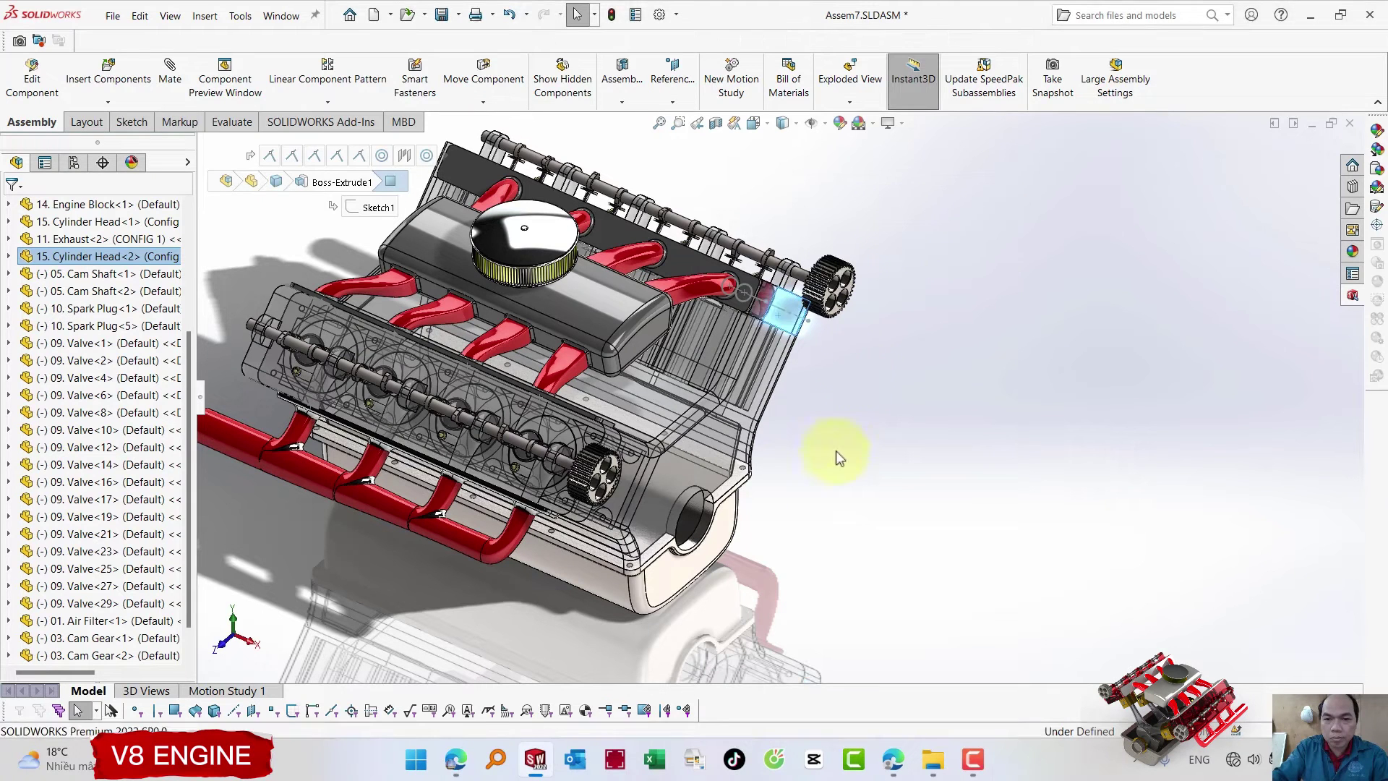
left_click(721, 543)
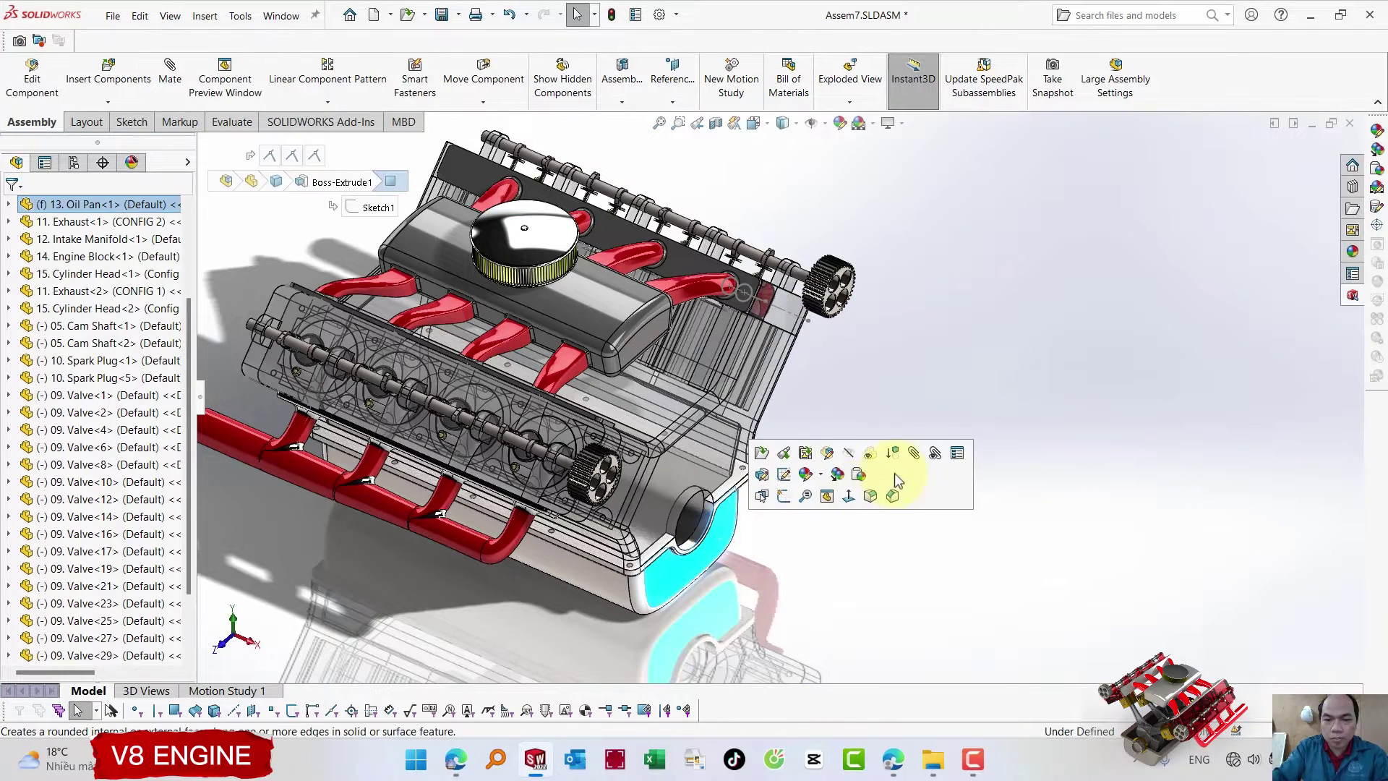
left_click(848, 454)
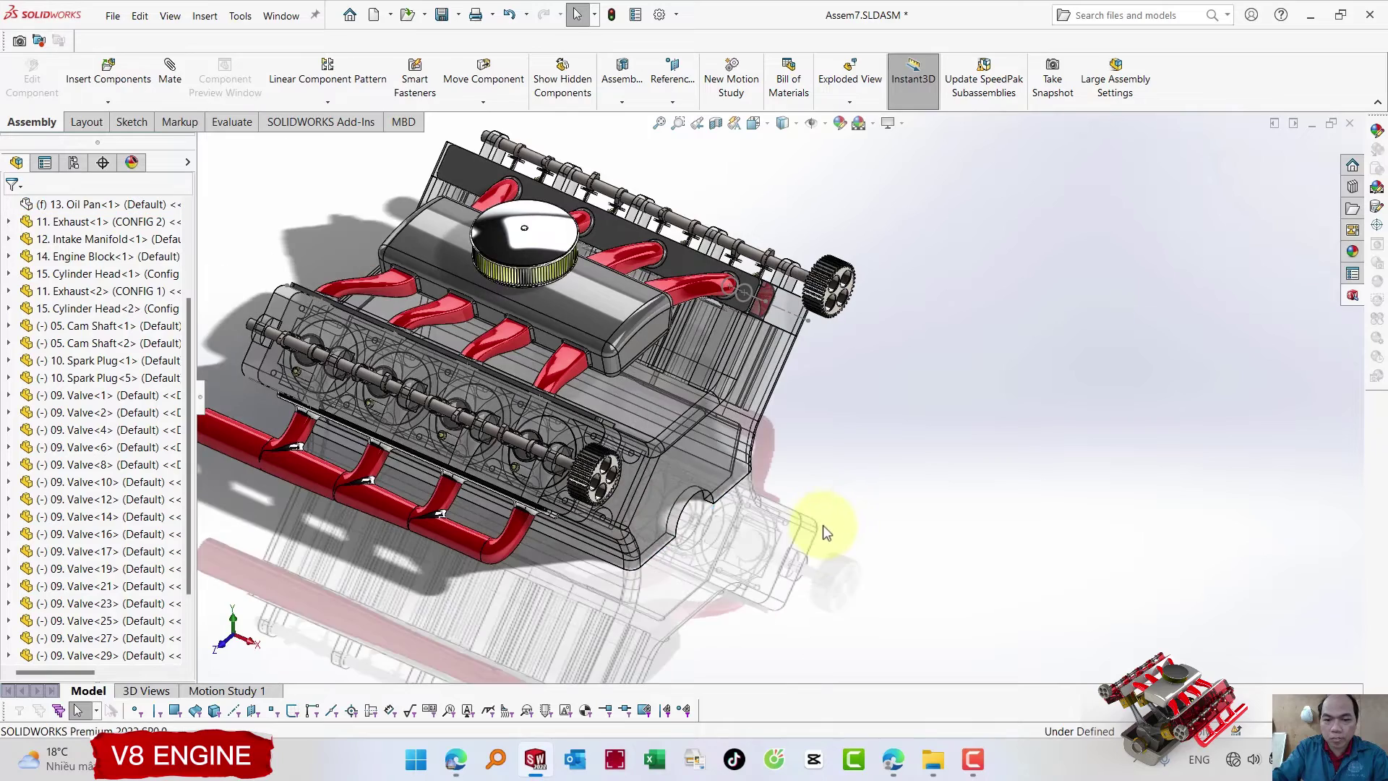
mouse_move(822, 525)
middle_mouse_down()
mouse_move(712, 352)
mouse_move(716, 420)
middle_mouse_up()
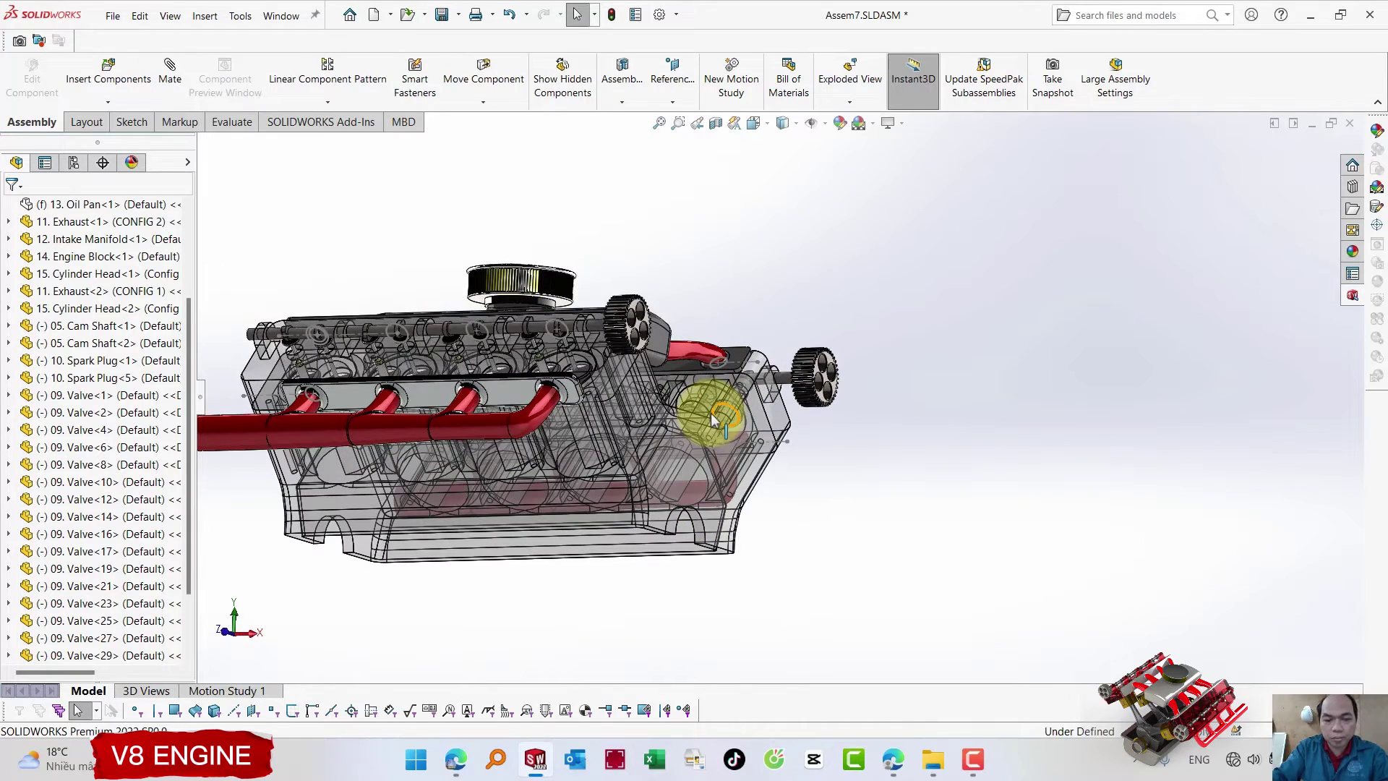
left_click(729, 538)
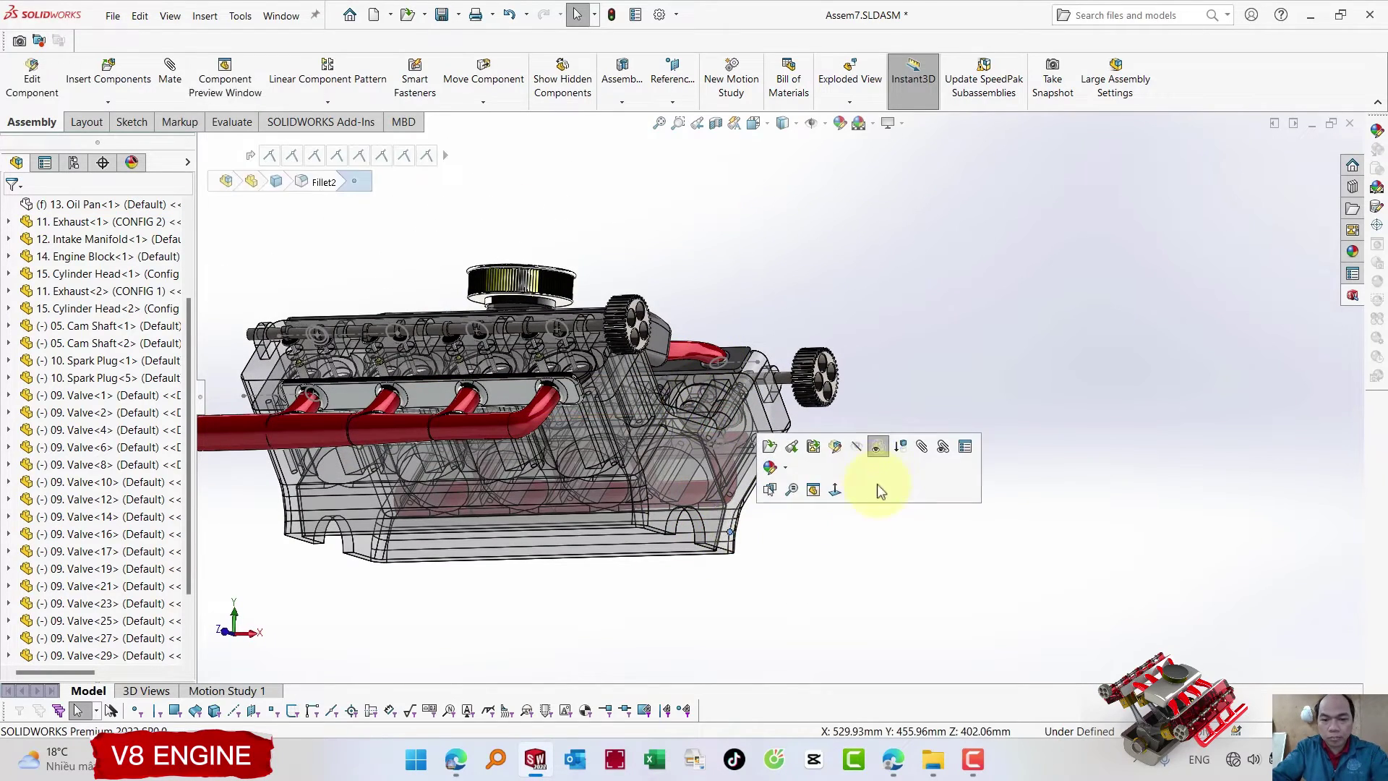
left_click(877, 447)
mouse_move(797, 514)
middle_mouse_down()
mouse_move(682, 630)
mouse_move(525, 497)
middle_mouse_up()
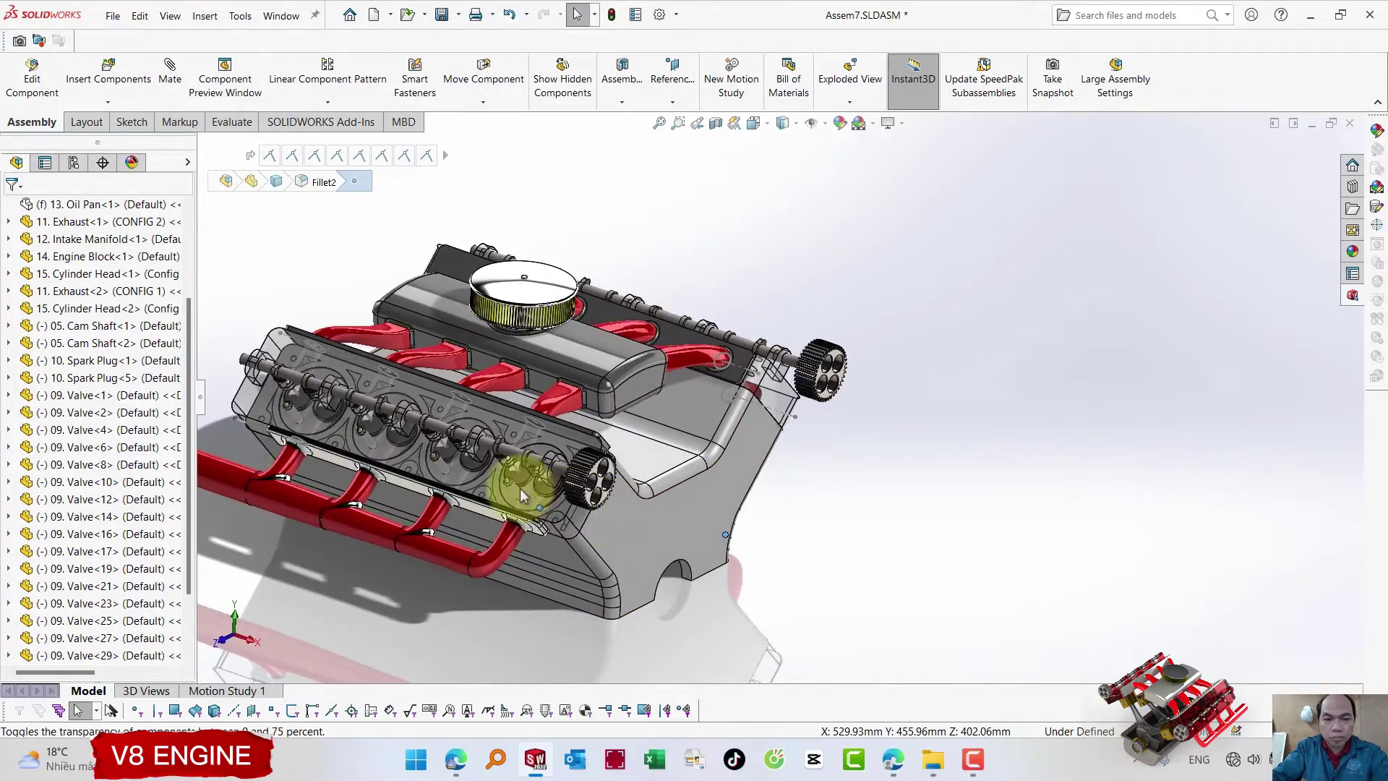
scroll(524, 496, "down", 4)
scroll(814, 548, "up", 5)
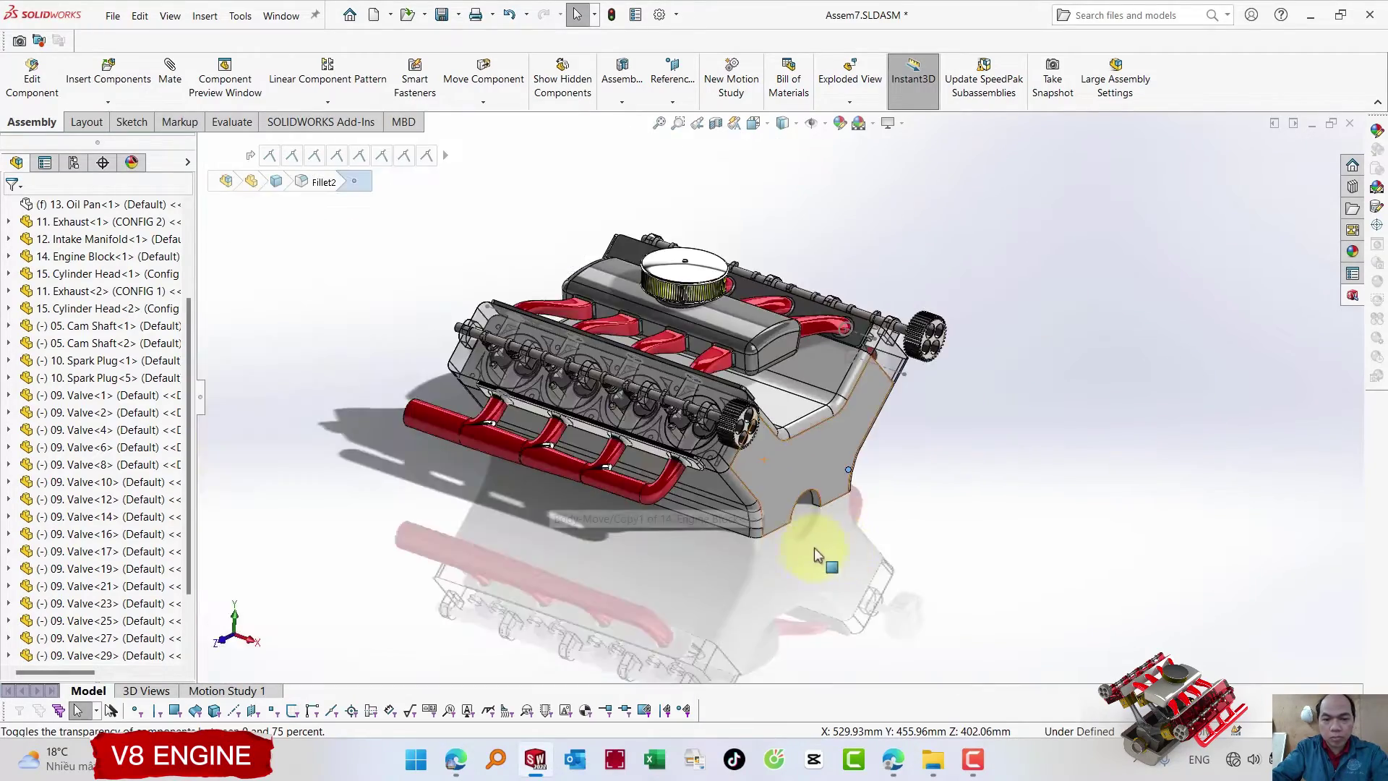
mouse_move(814, 548)
middle_mouse_down()
mouse_move(784, 471)
mouse_move(394, 305)
middle_mouse_up()
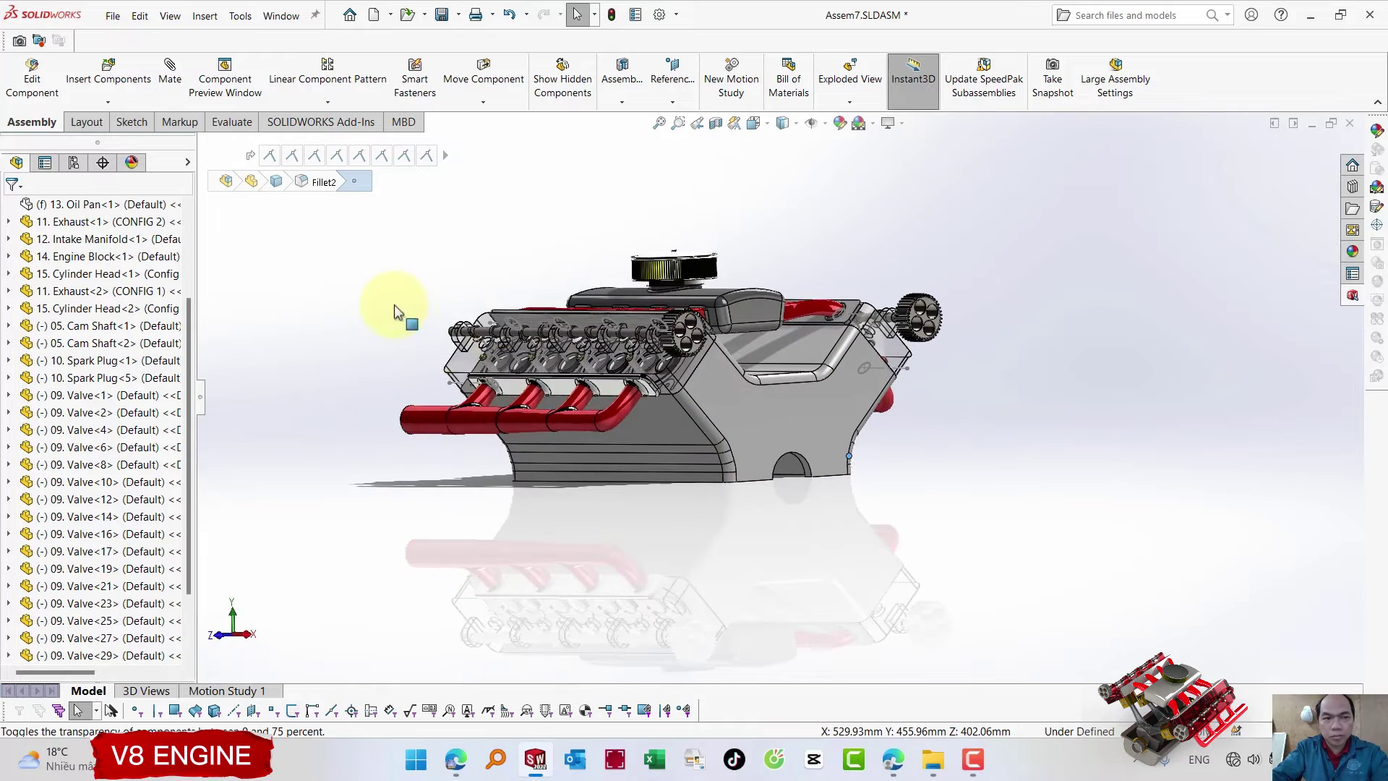
- Insert two copies of 07. CrankShaft Bushing.SLDPRT, rotated 90° about Y, beside the block
left_click(94, 77)
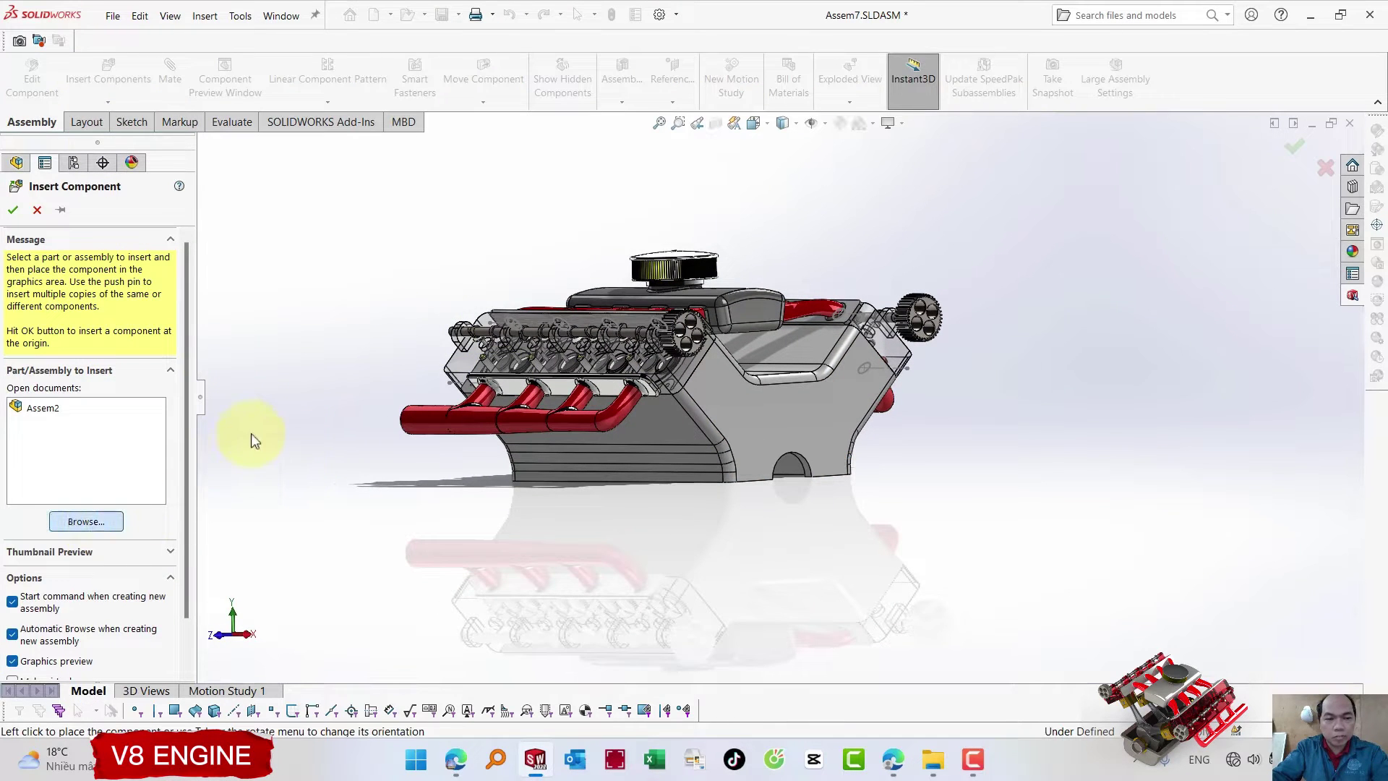
scroll(303, 391, "down", 1)
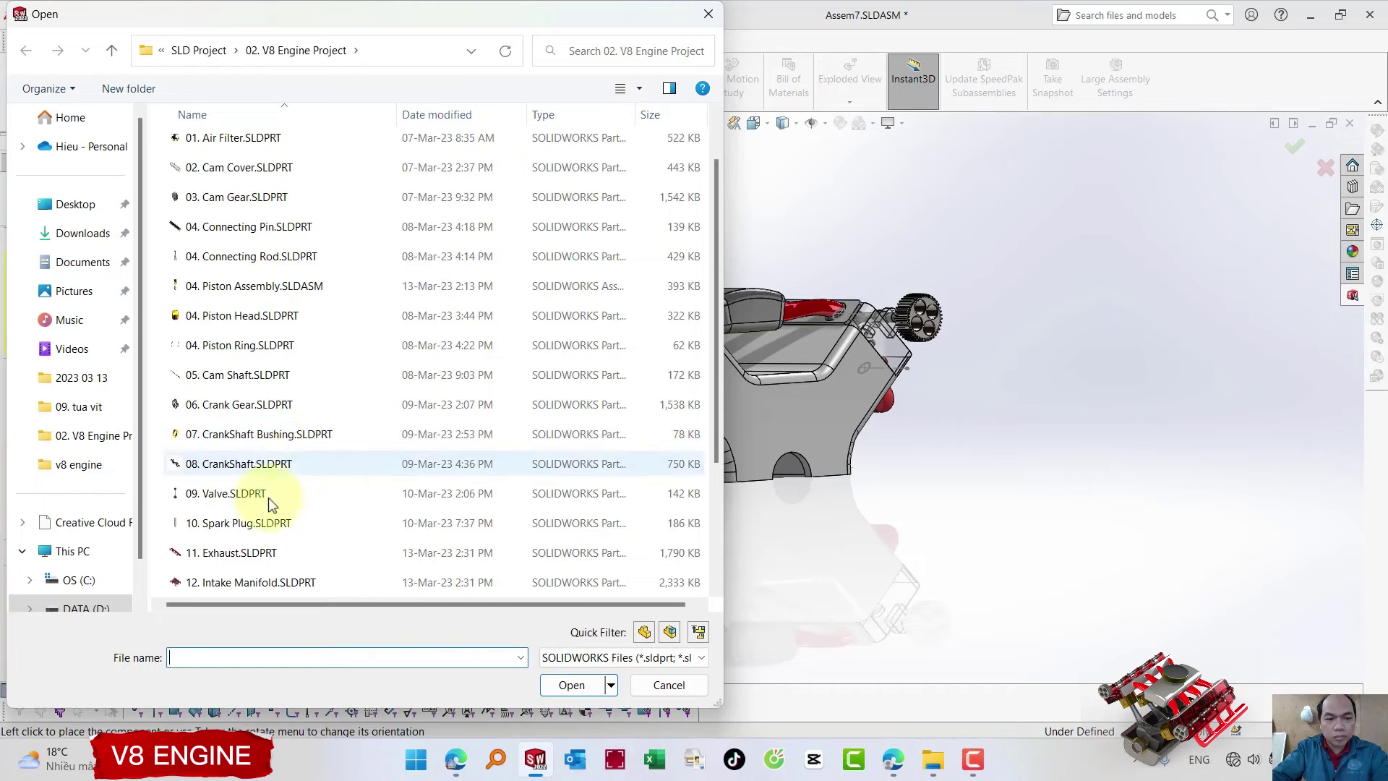
left_click(262, 437)
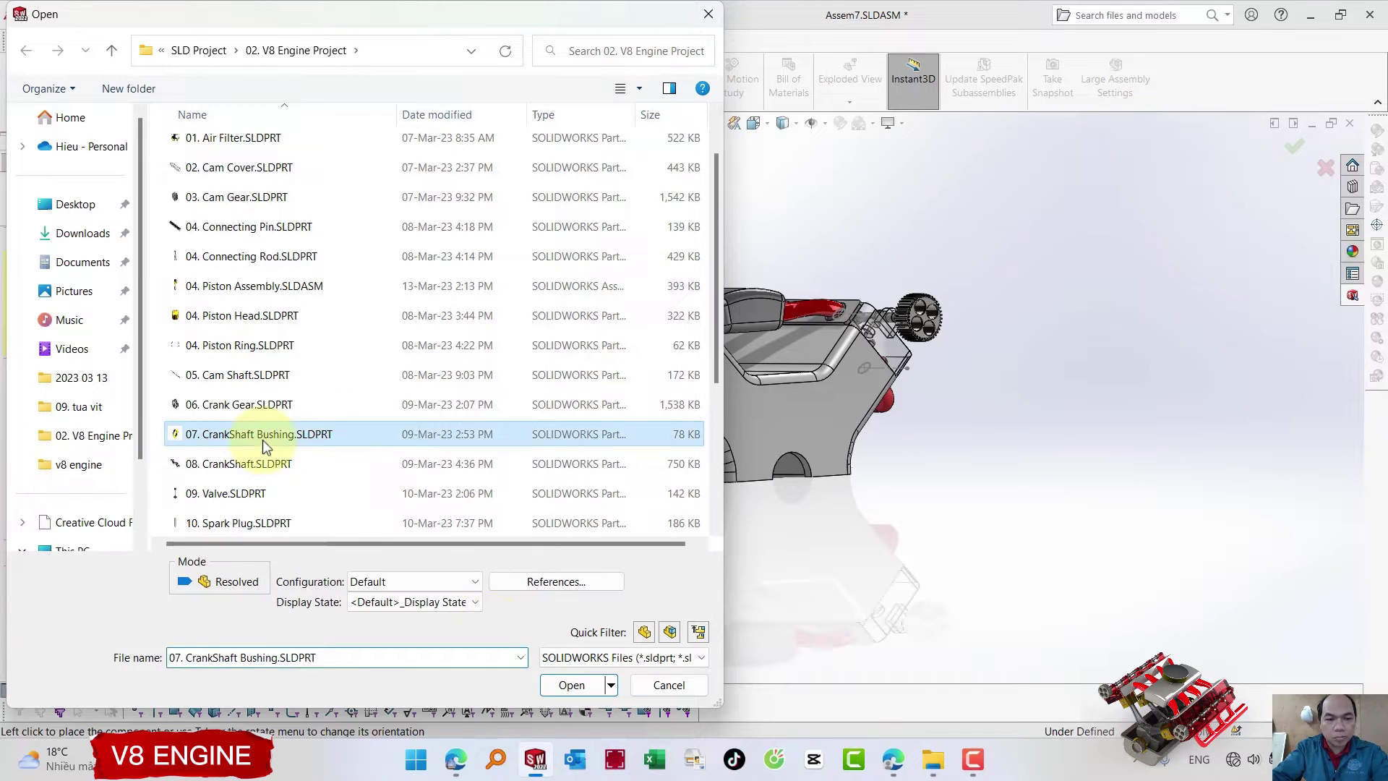
left_click(566, 685)
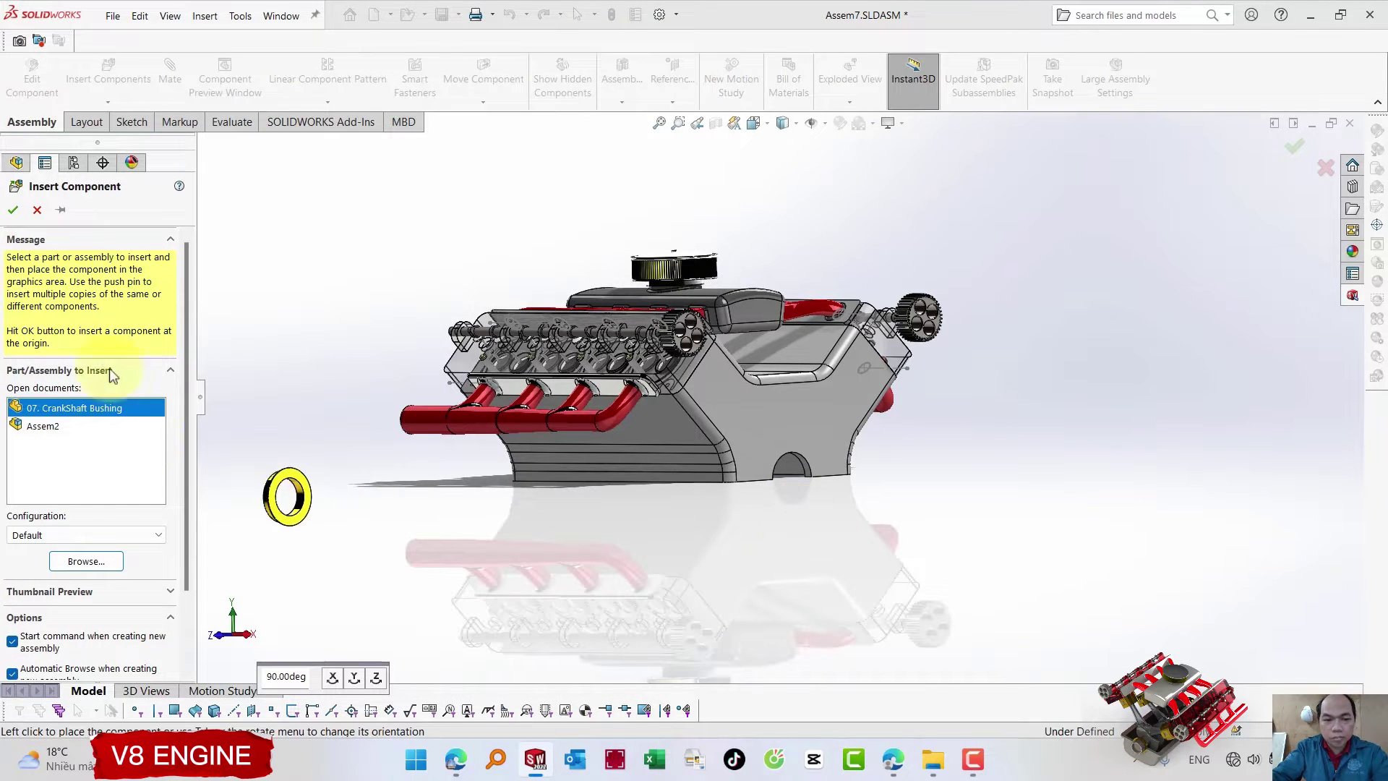
left_click(61, 217)
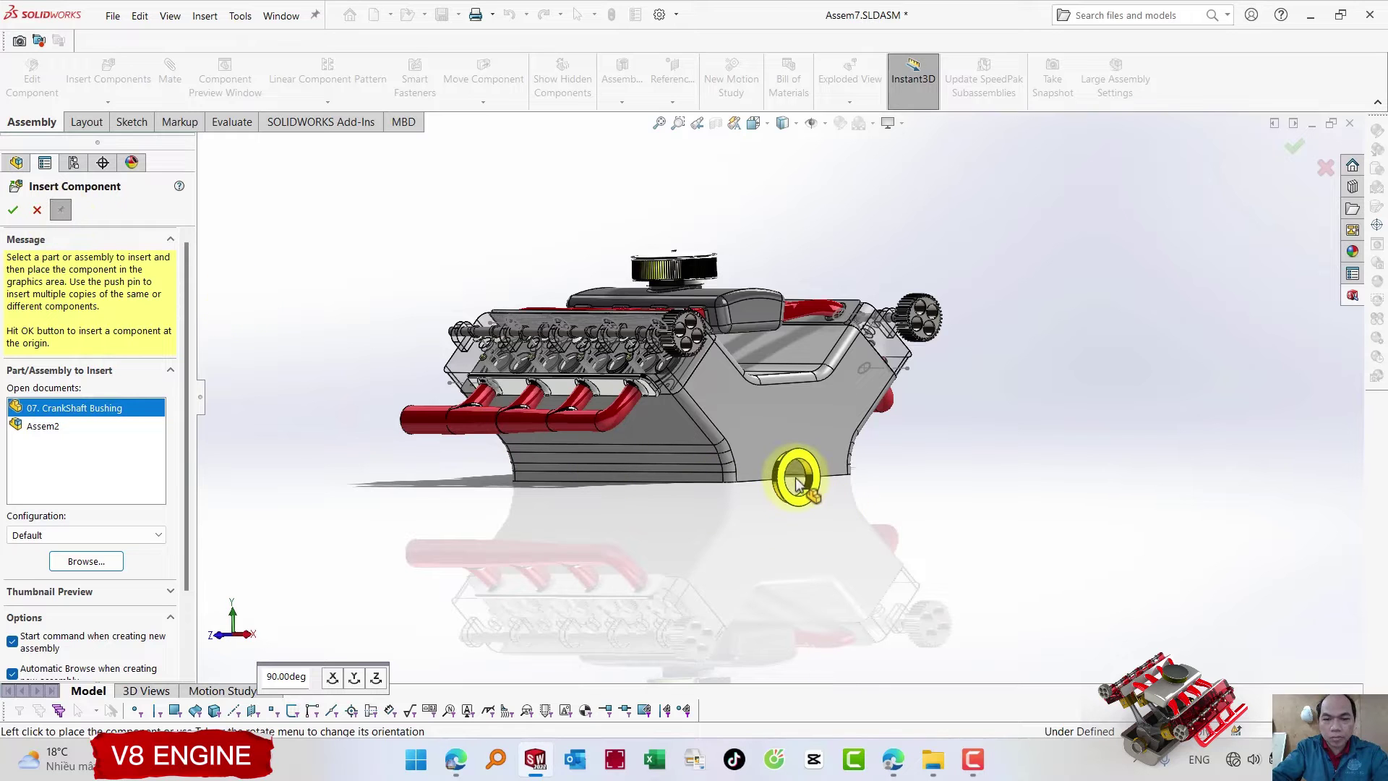
key("ctrl+1")
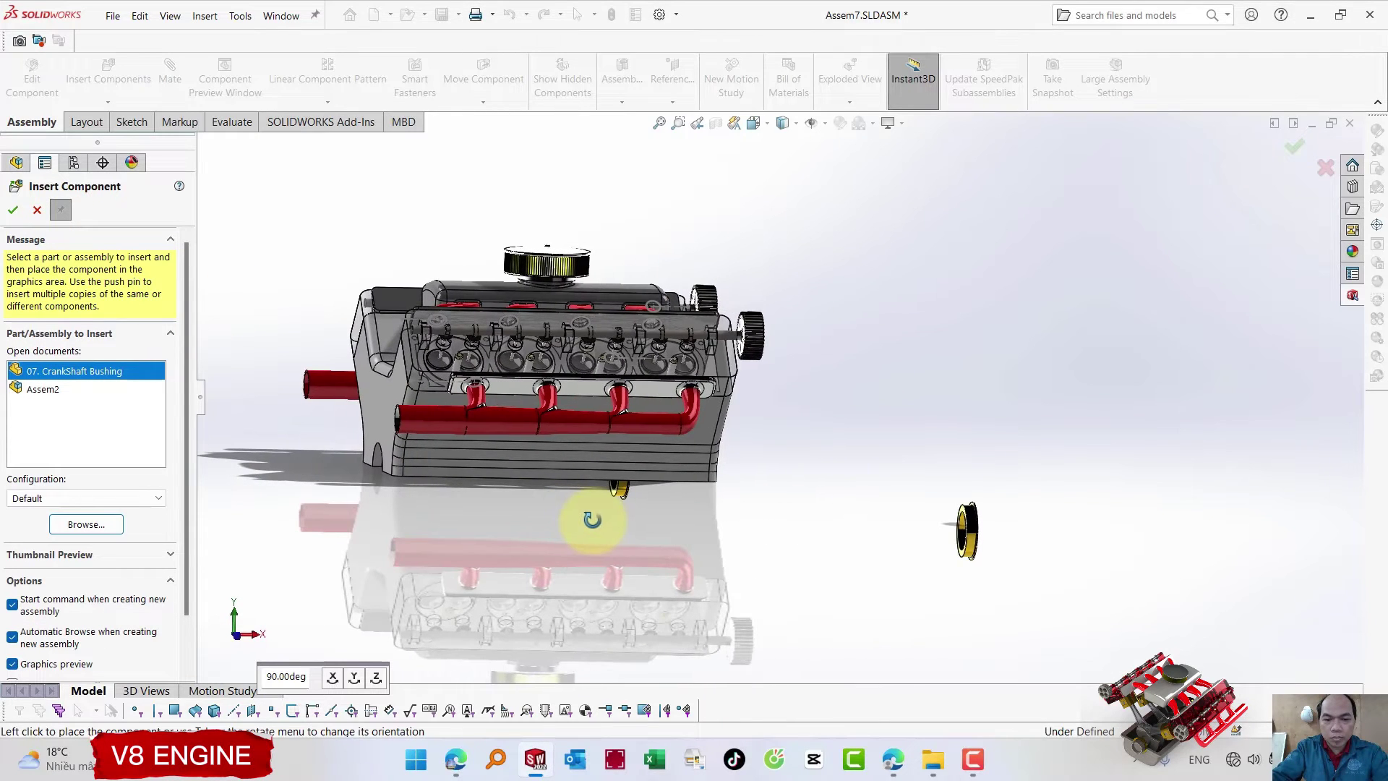
left_click(354, 680)
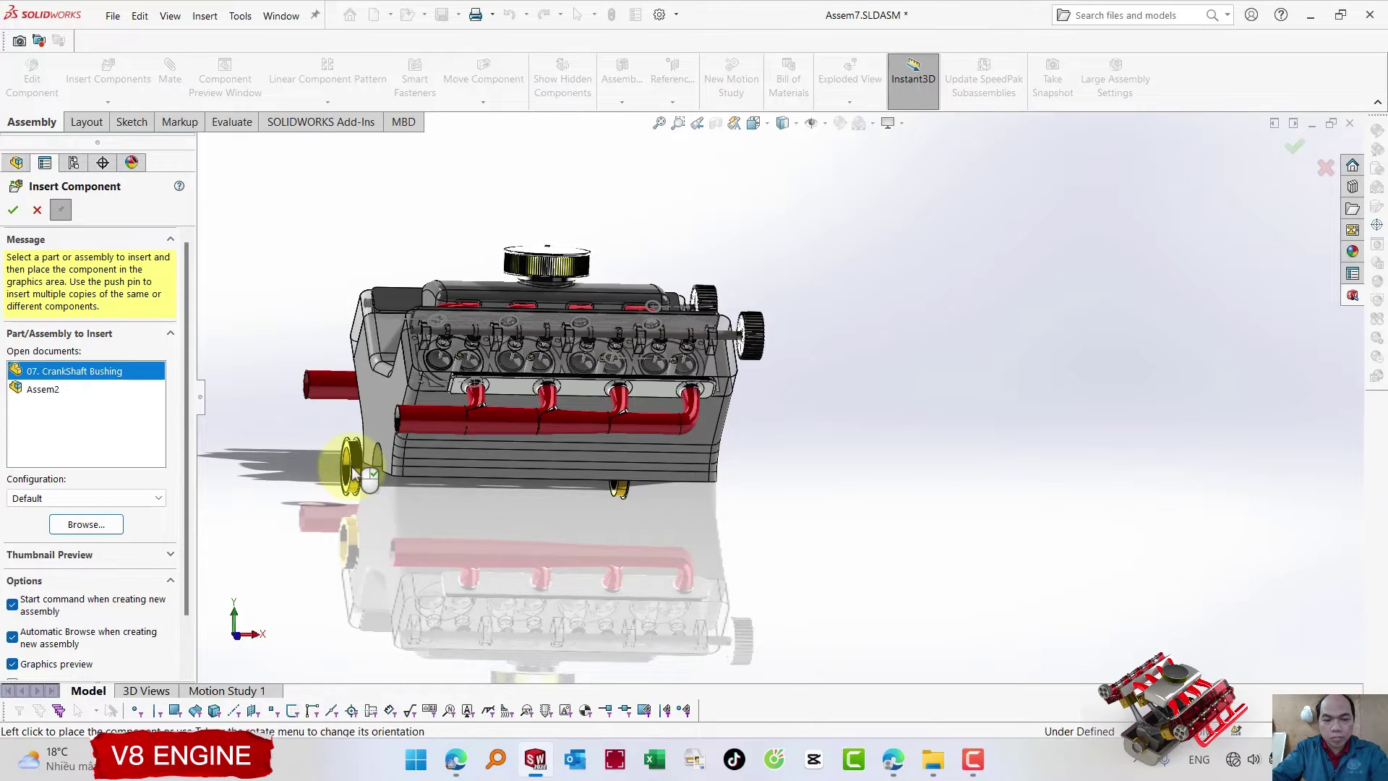
left_click(373, 469)
scroll(376, 473, "down", 3)
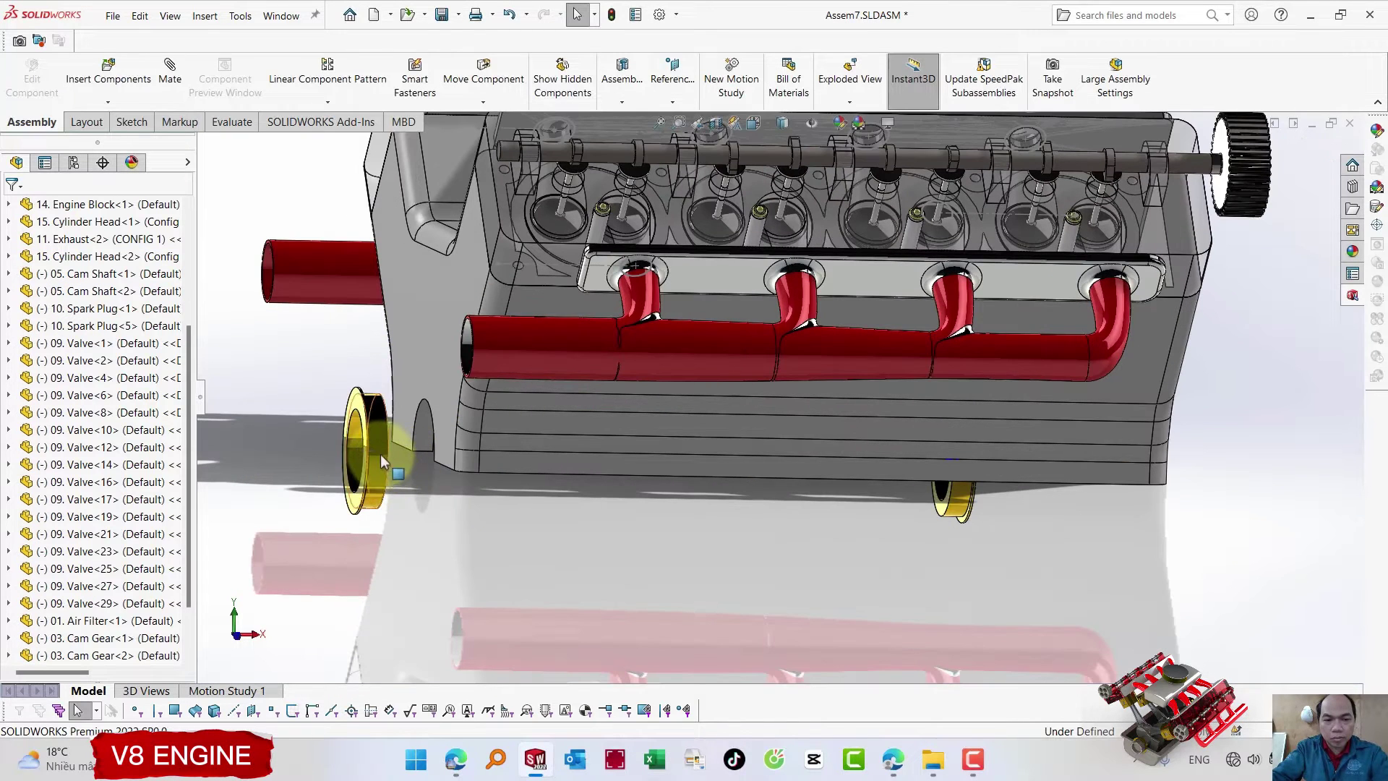
- Mate the first bushing concentric with the block's crankshaft bore and flush with its face
left_click(380, 459)
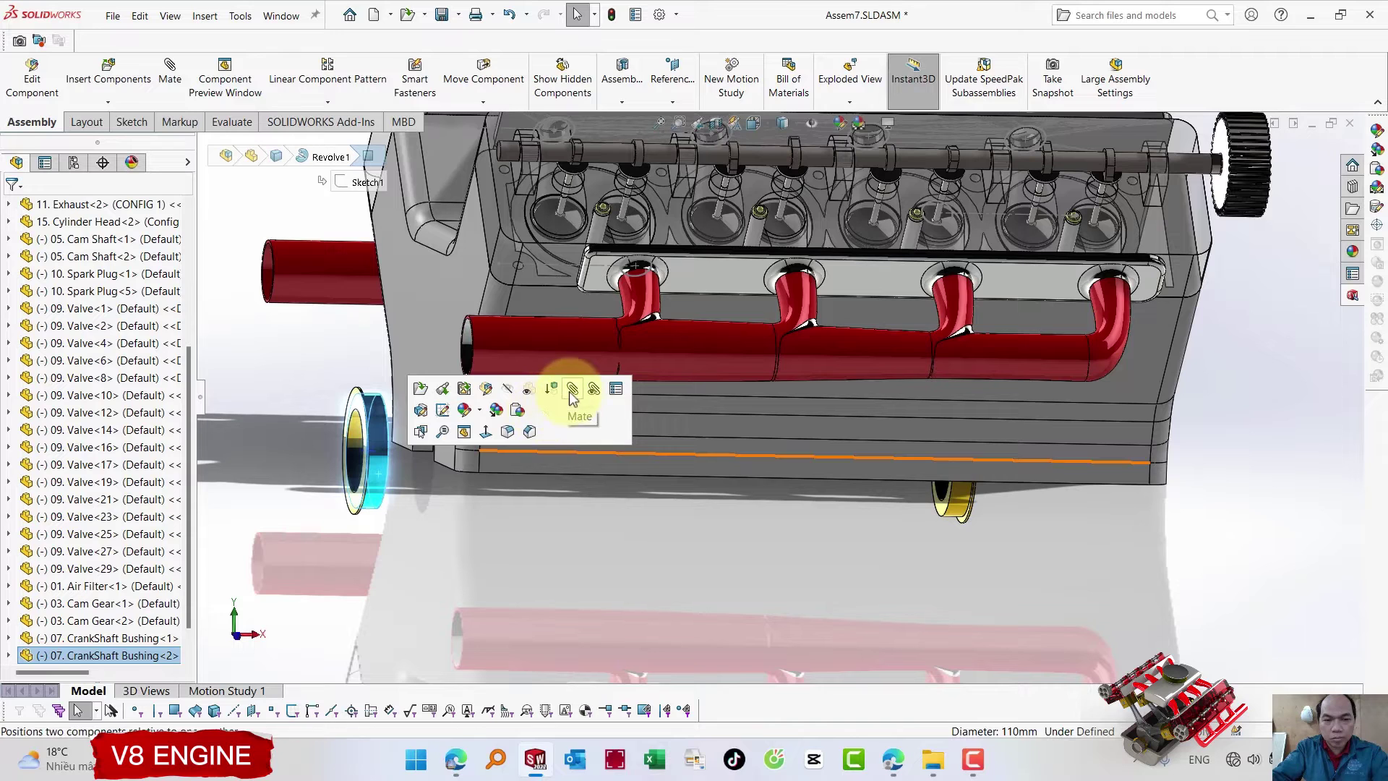
left_click(423, 440, "ctrl")
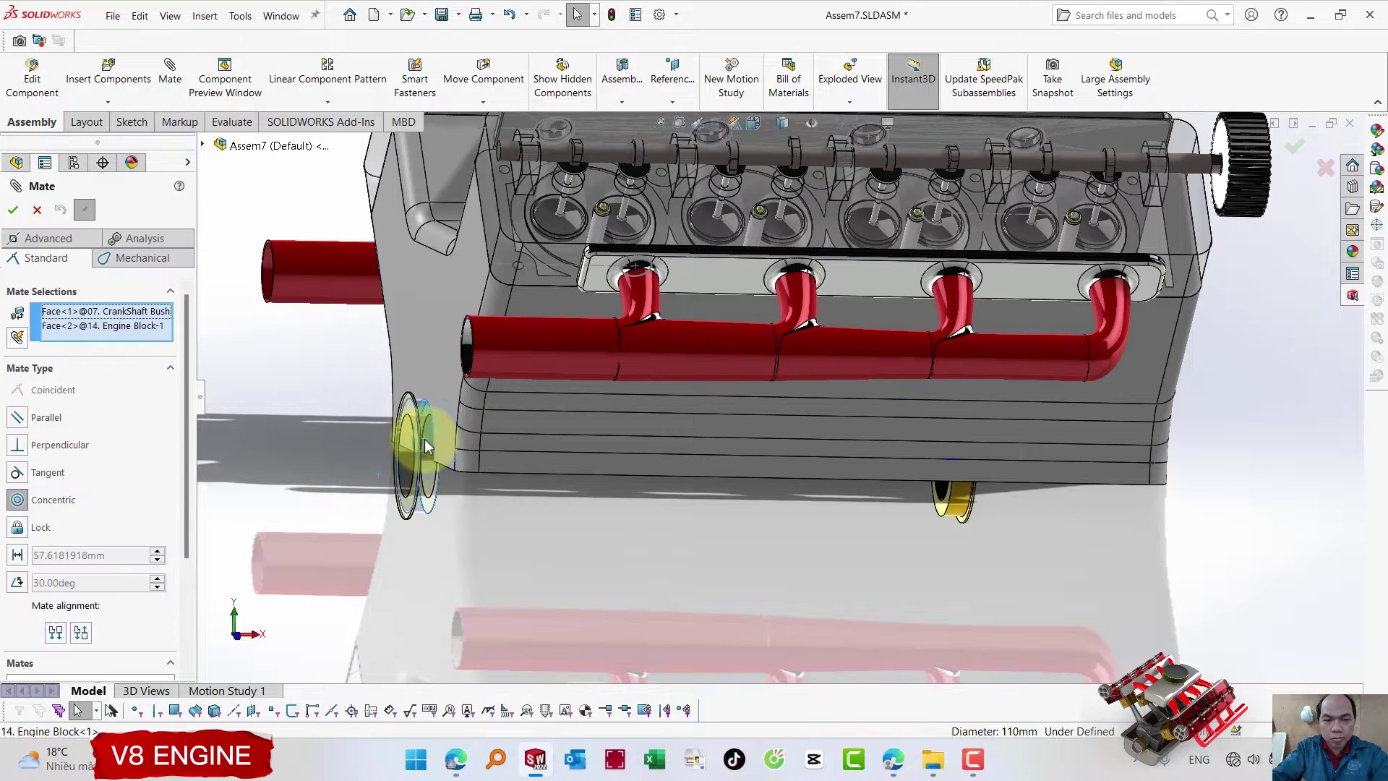
key("Return")
left_click(433, 363)
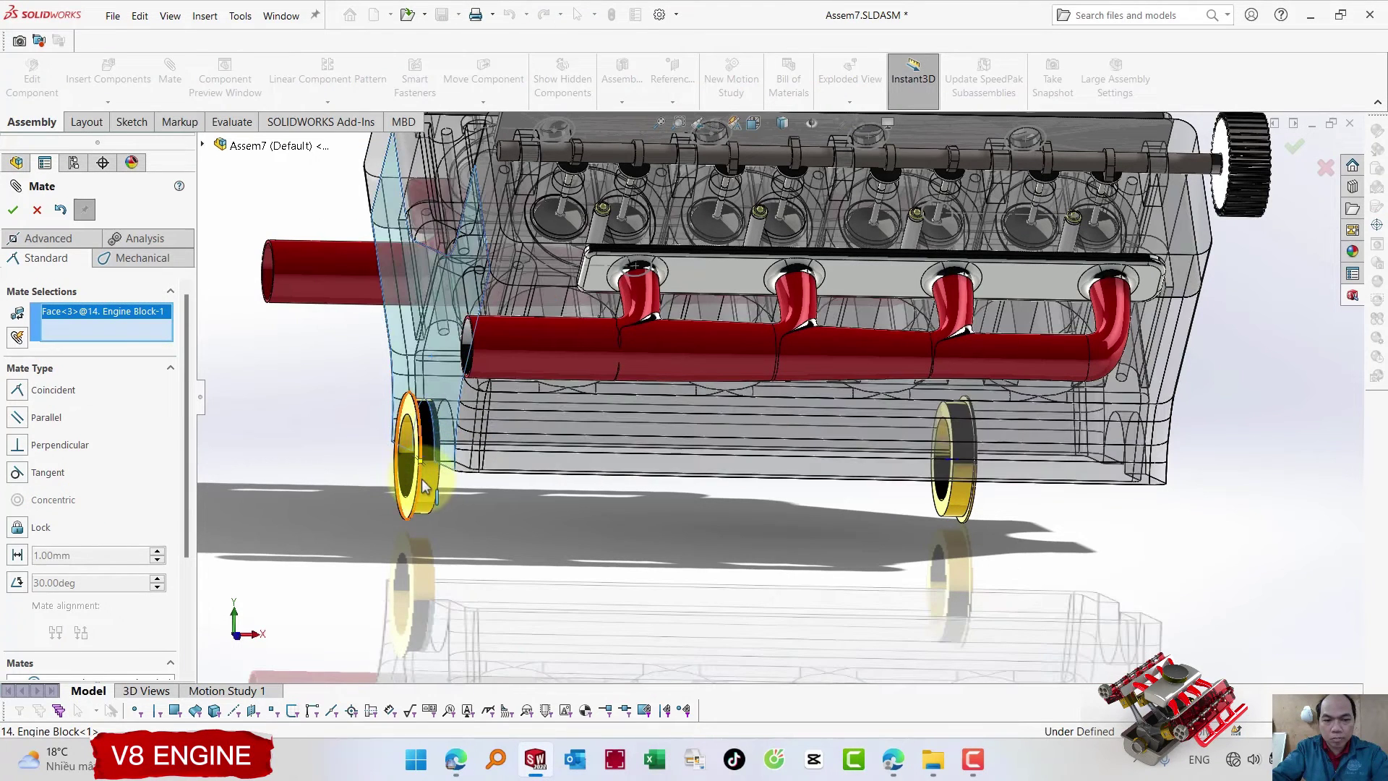
left_click(423, 486)
key("Return")
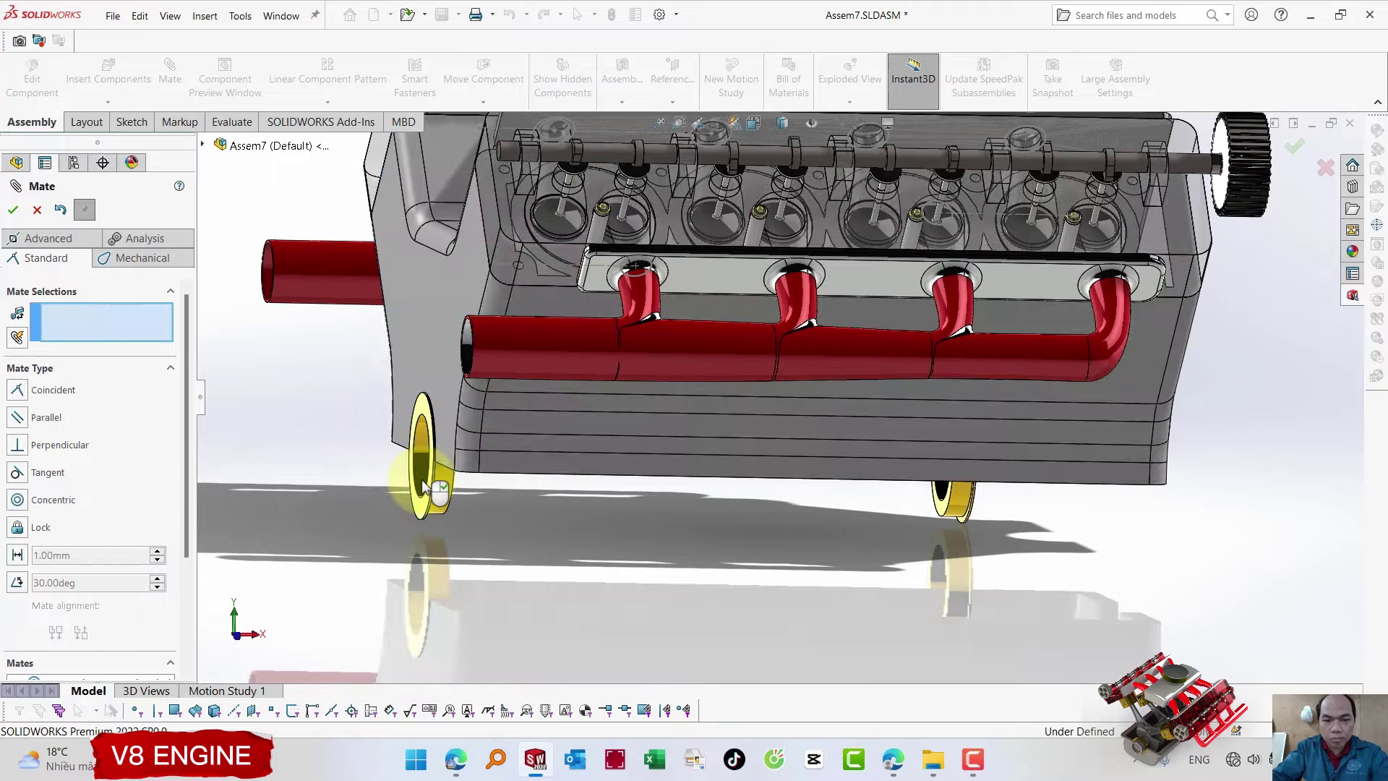
- Mate the second bushing concentric and flush at the block's other end
middle_click_drag(1063, 478, 969, 455)
scroll(1198, 507, "down", 2)
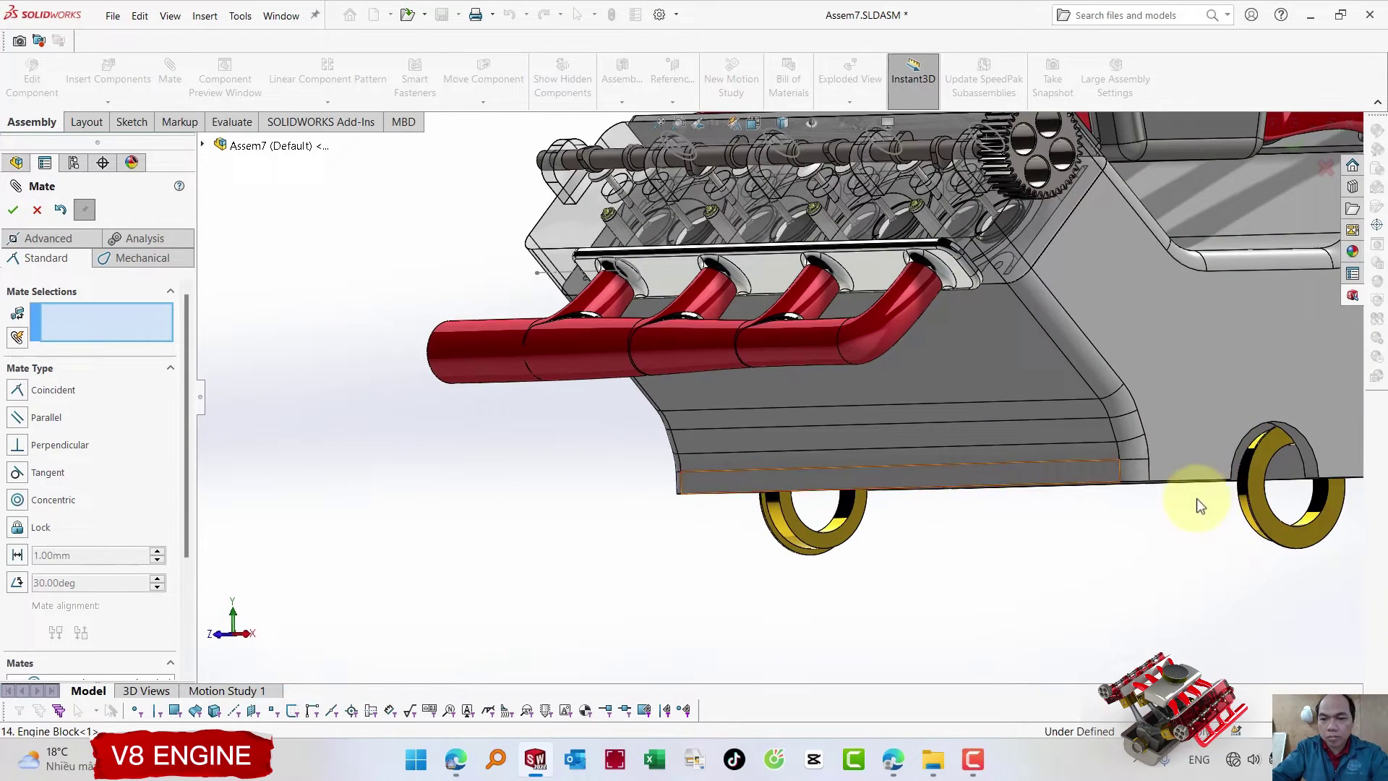
left_click(1321, 513)
left_click(1299, 442)
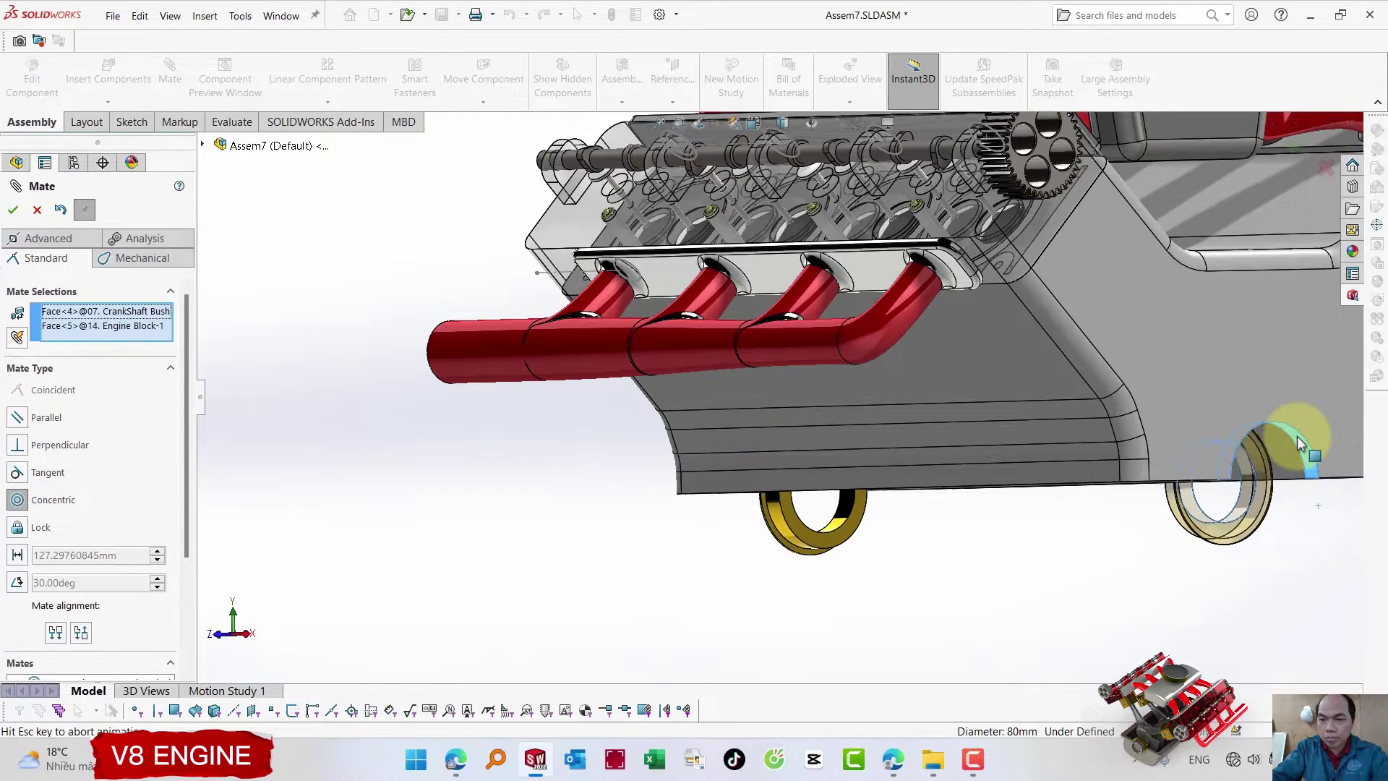
key("Return")
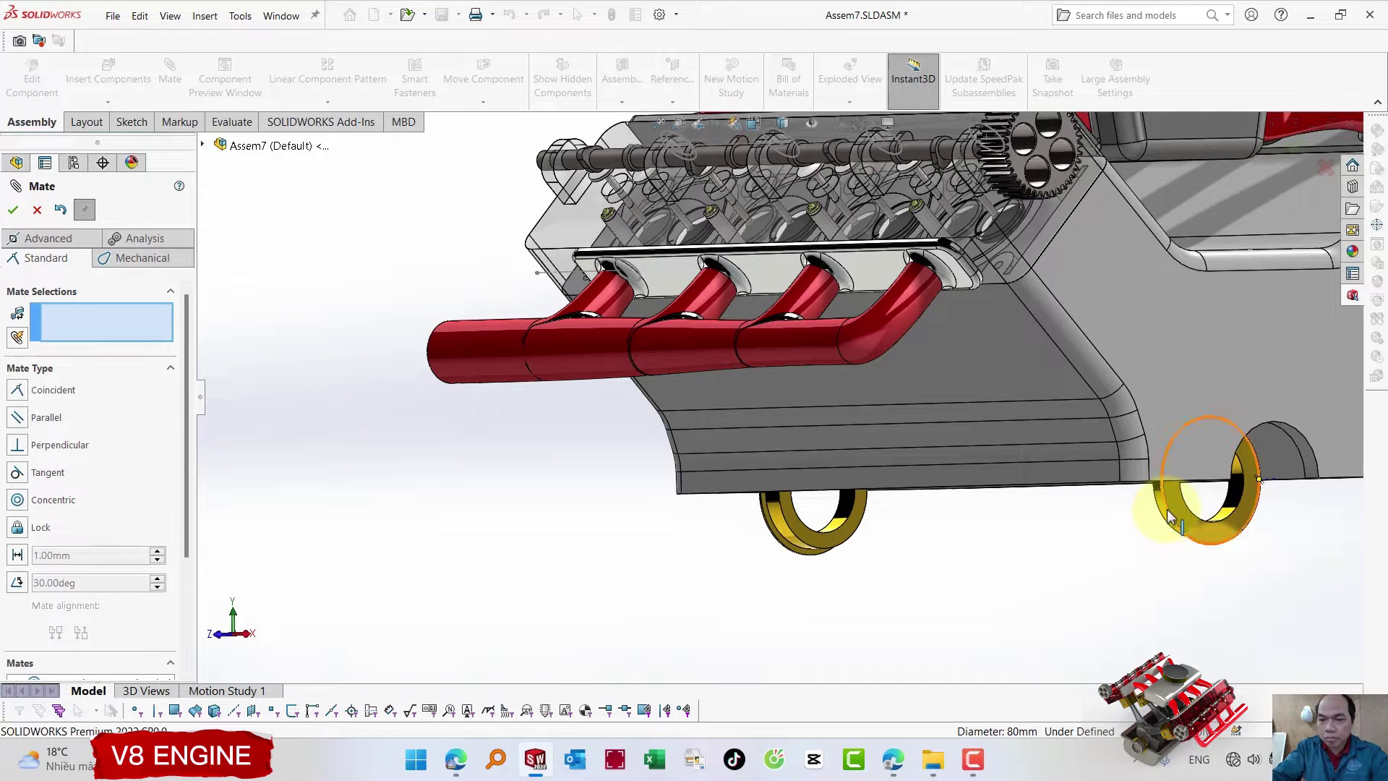
middle_click_drag(1169, 515, 1170, 542)
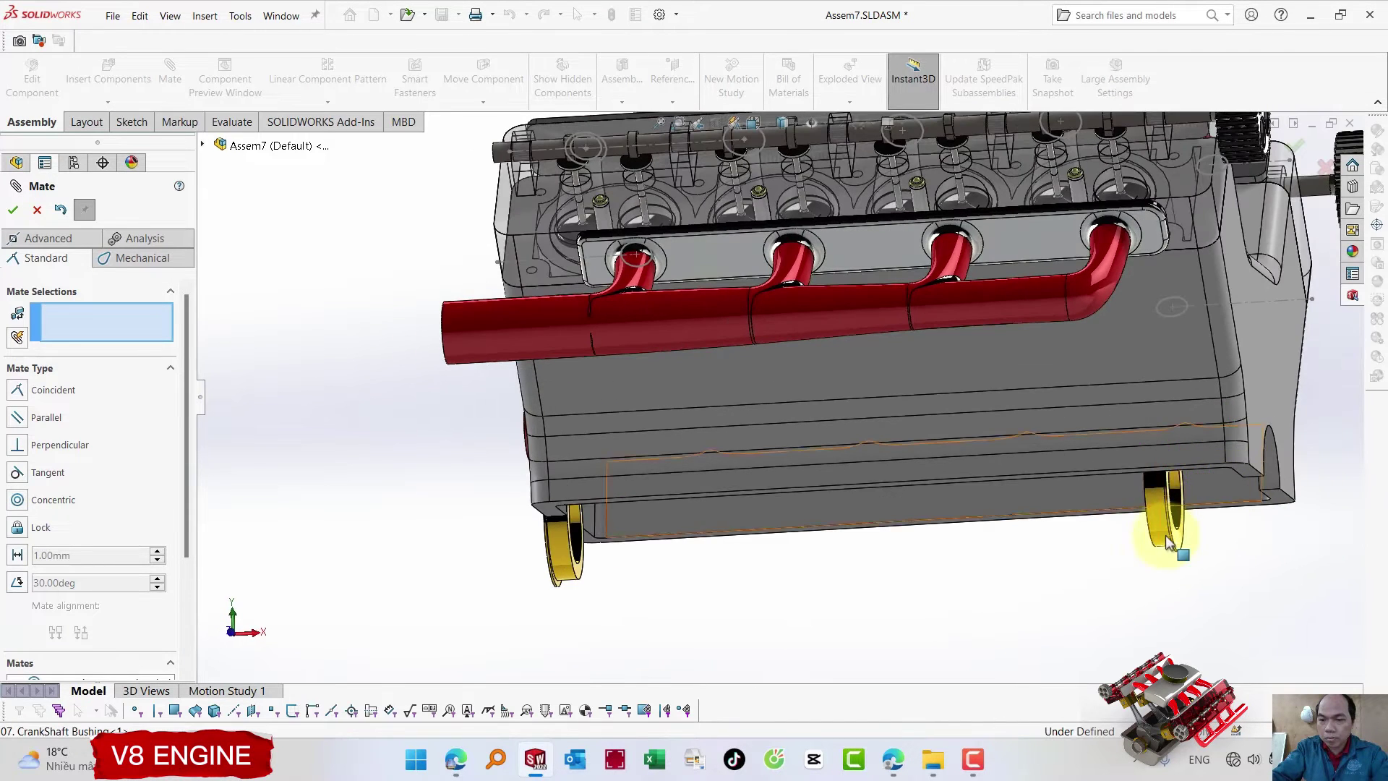
left_click(1173, 538)
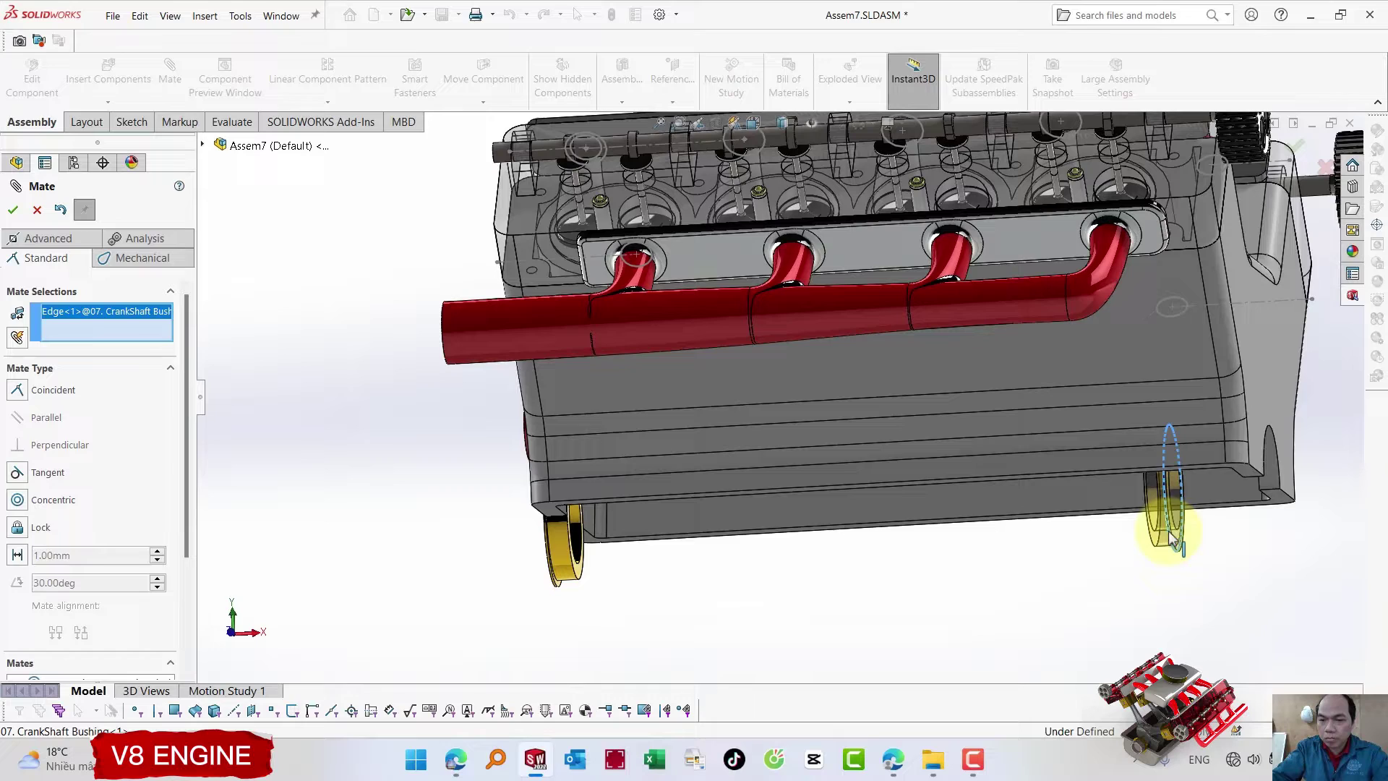
left_click(1269, 387)
key("Return")
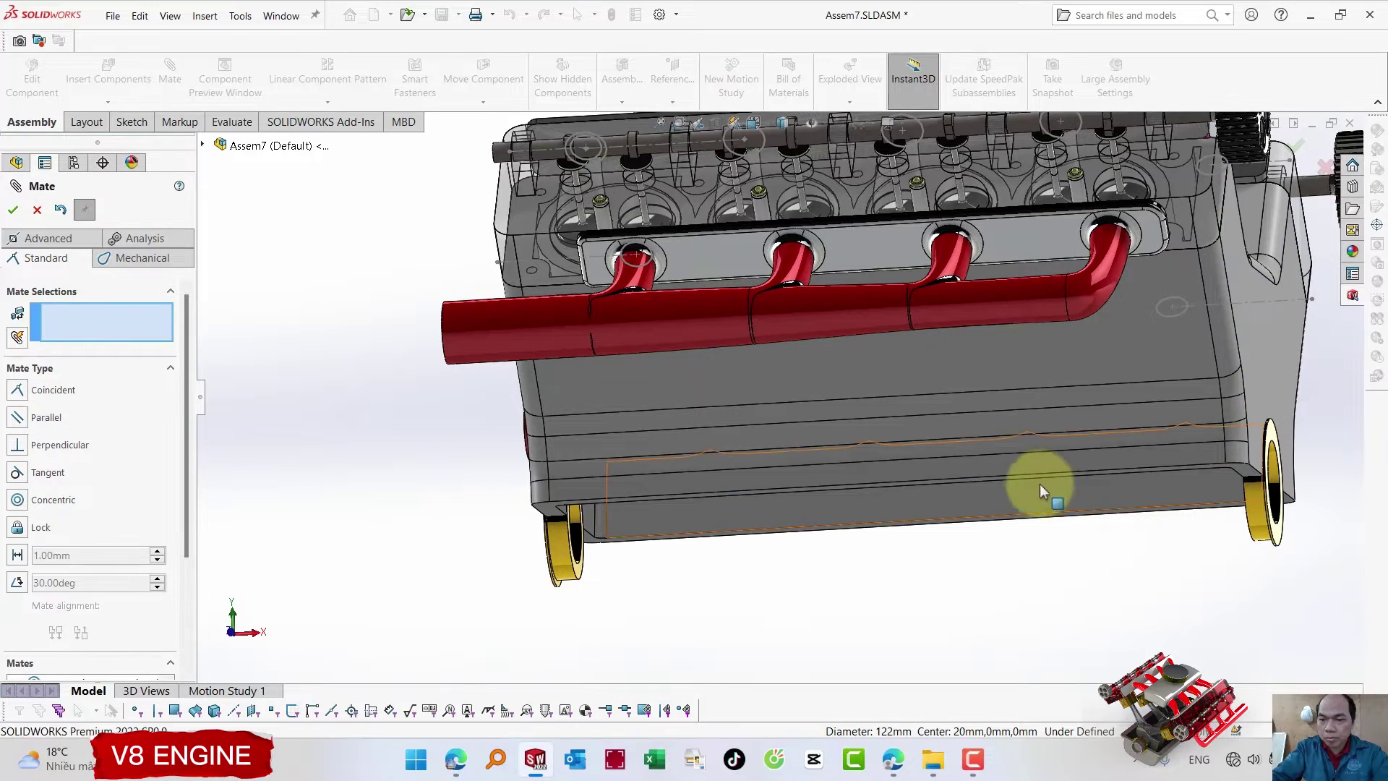
key("ctrl+7")
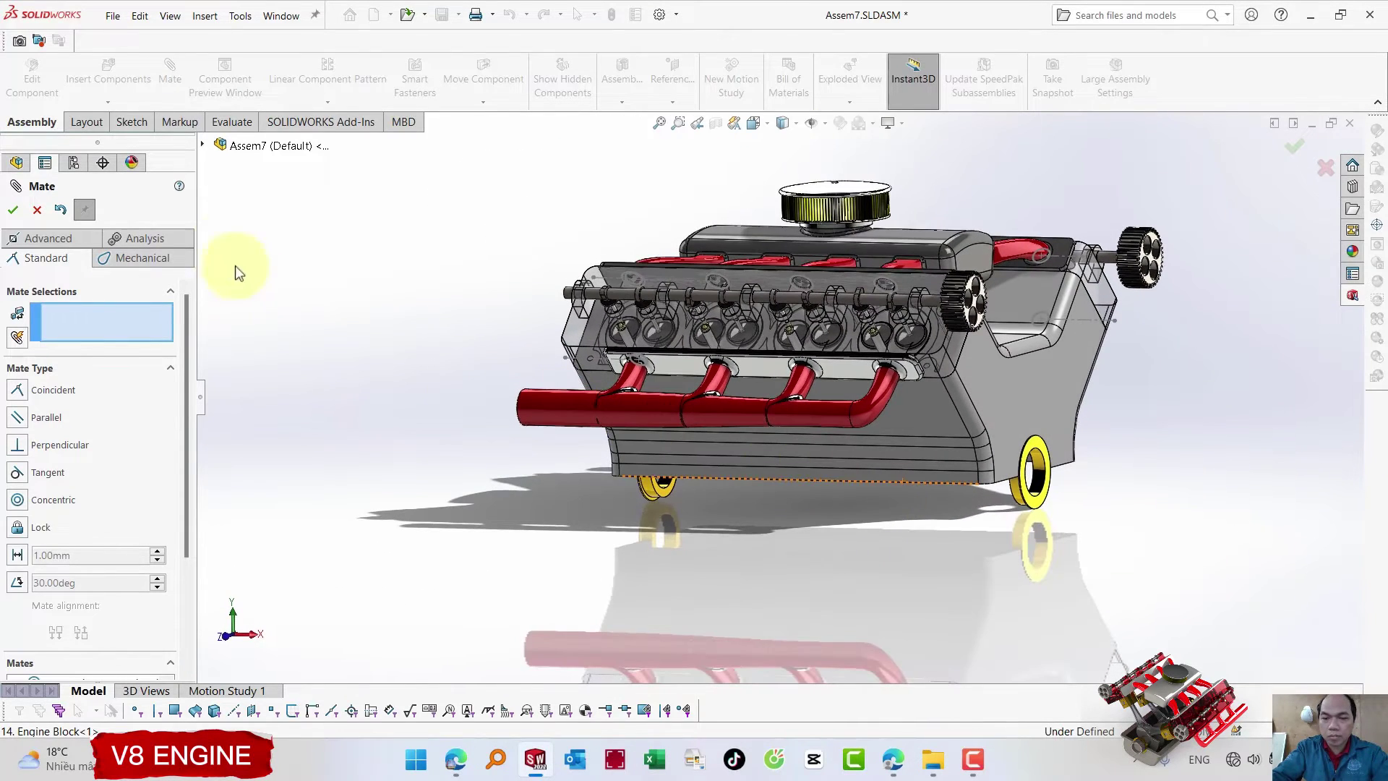
left_click(9, 213)
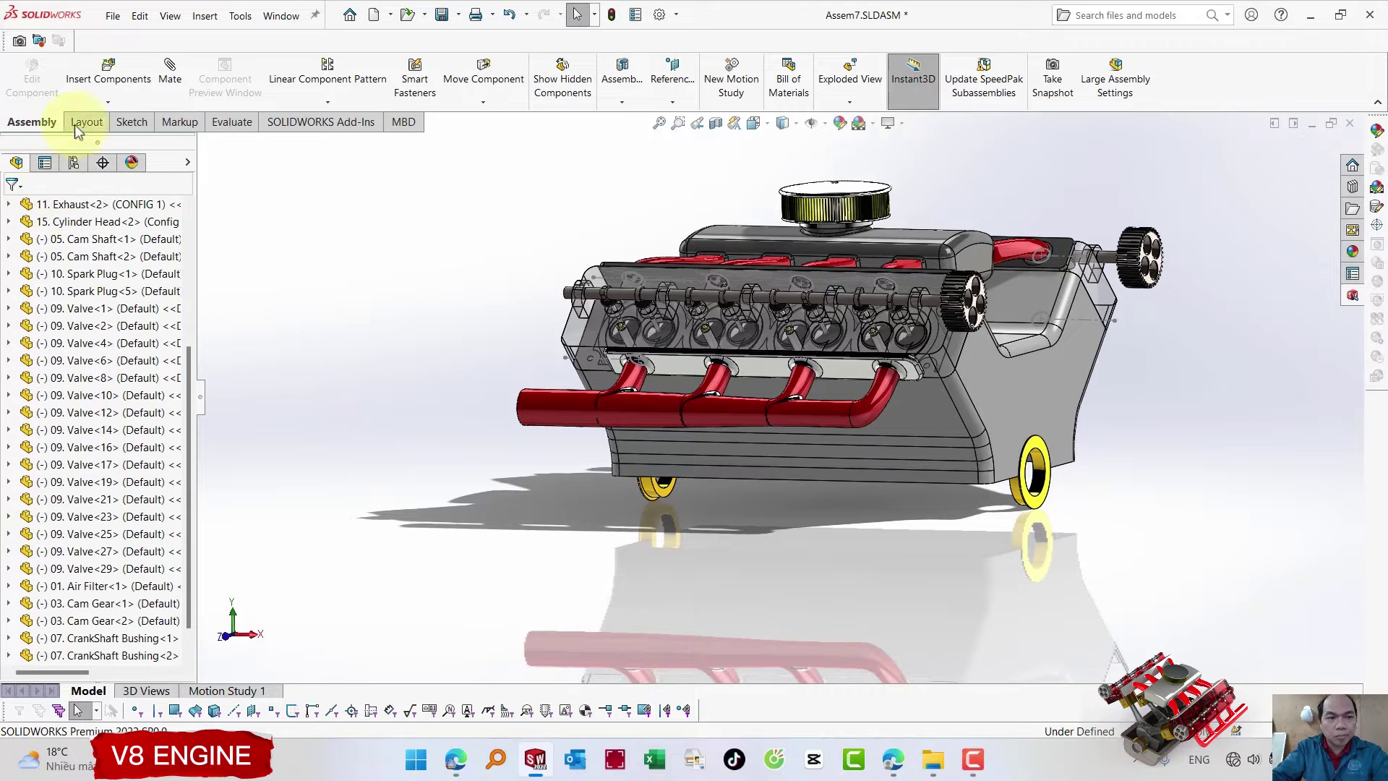
- Insert the 08. CrankShaft part and place it below the engine
left_click(106, 85)
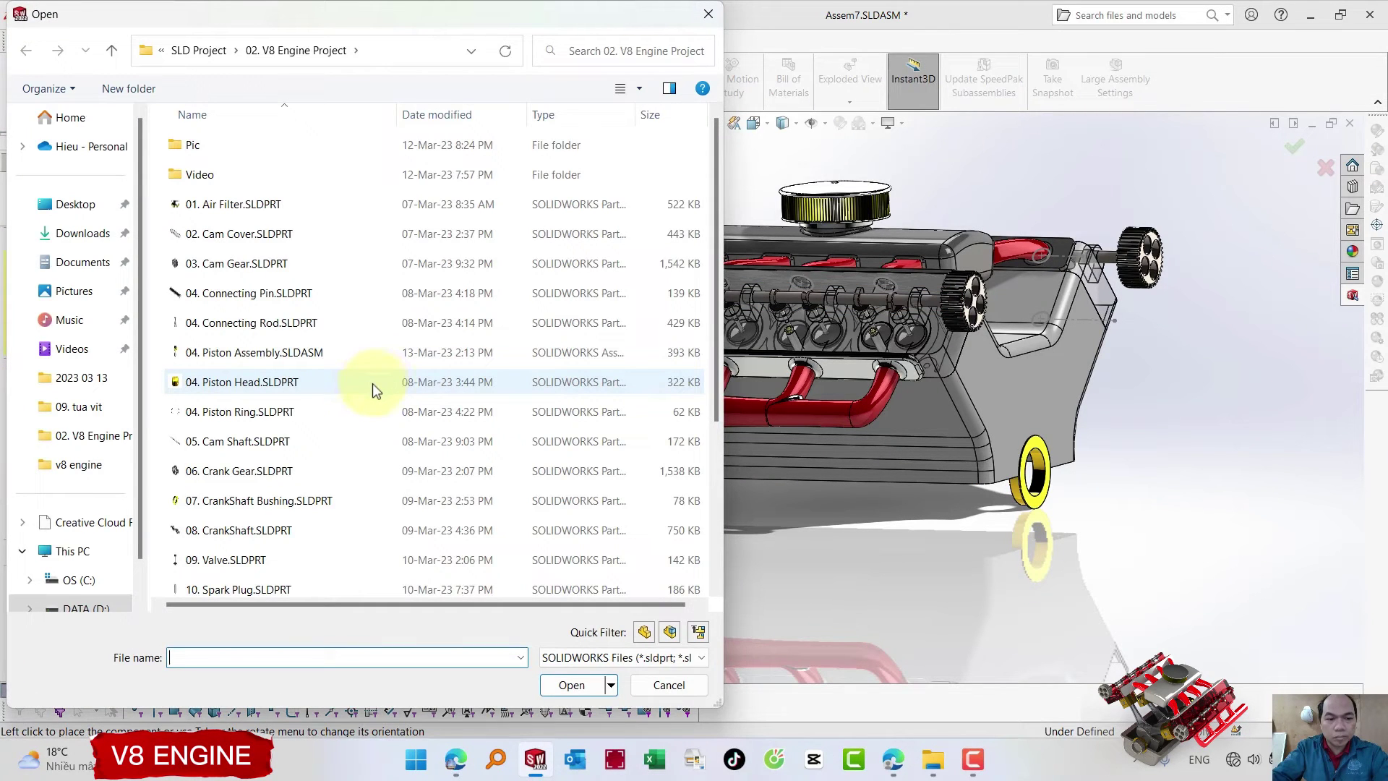
scroll(371, 394, "down", 2)
left_click(259, 467)
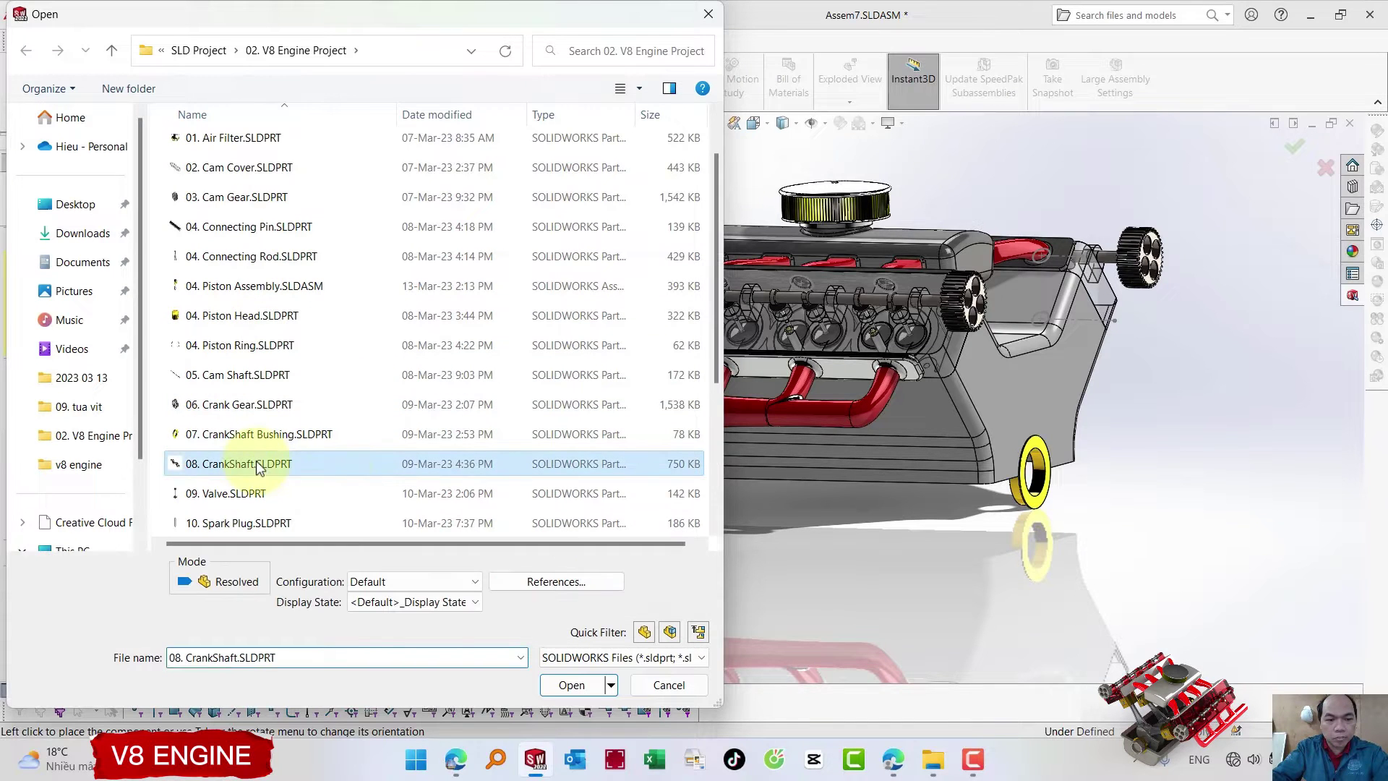
scroll(385, 434, "down", 2)
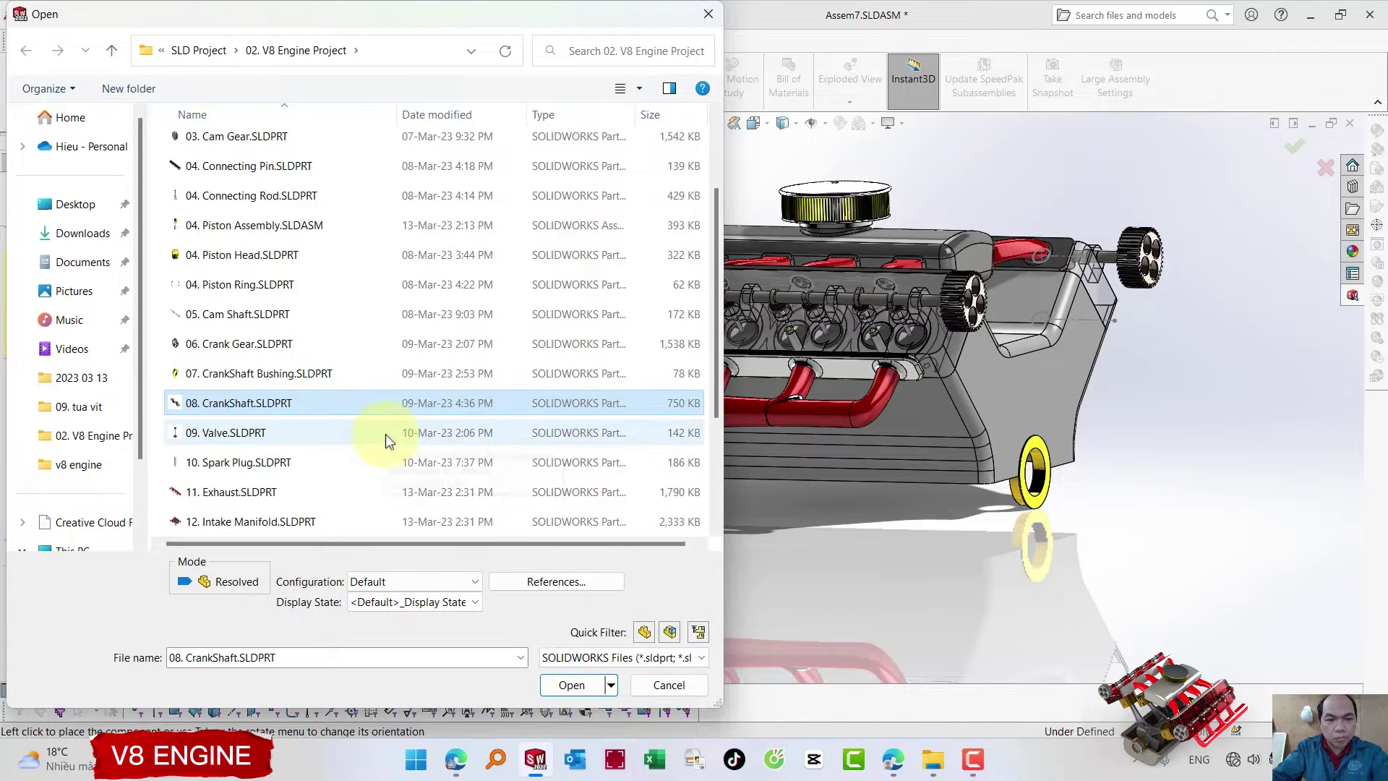
scroll(319, 428, "down", 1)
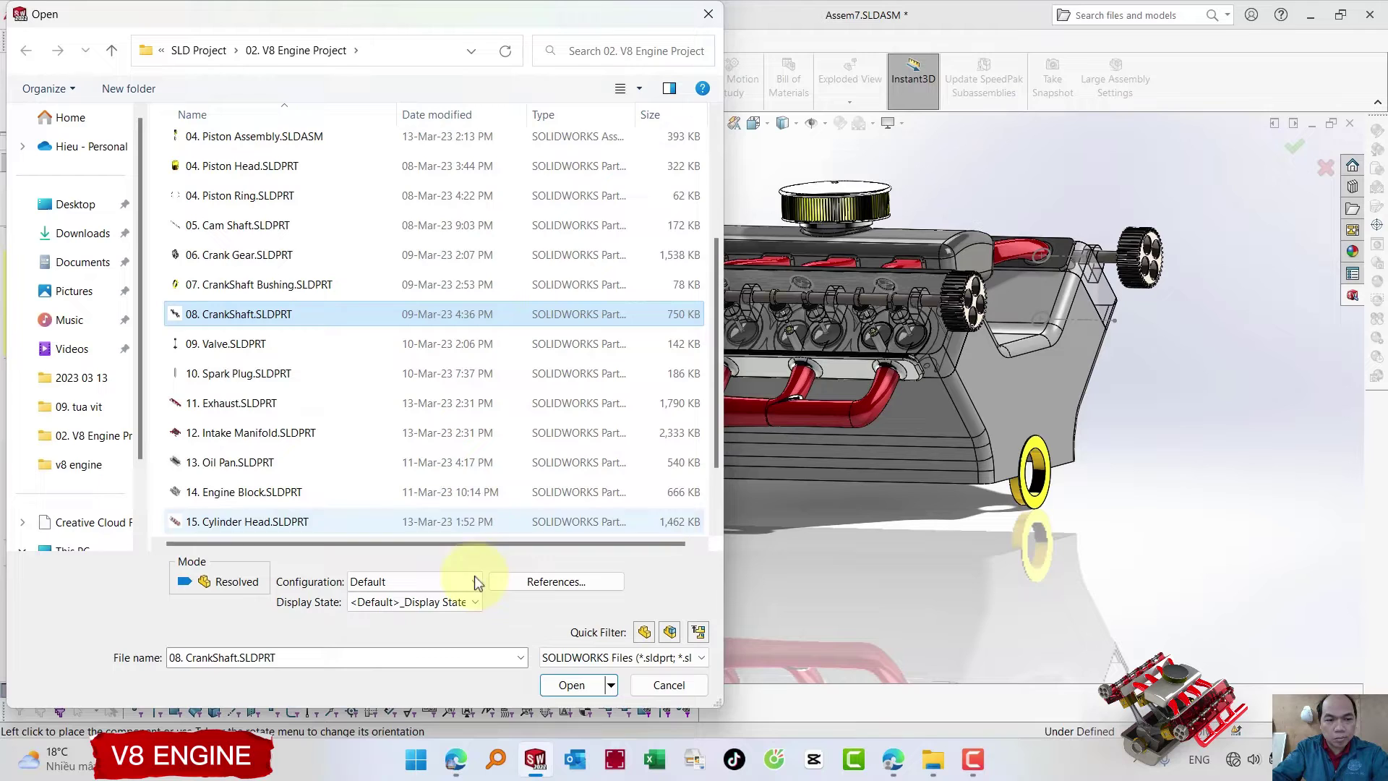
left_click(564, 685)
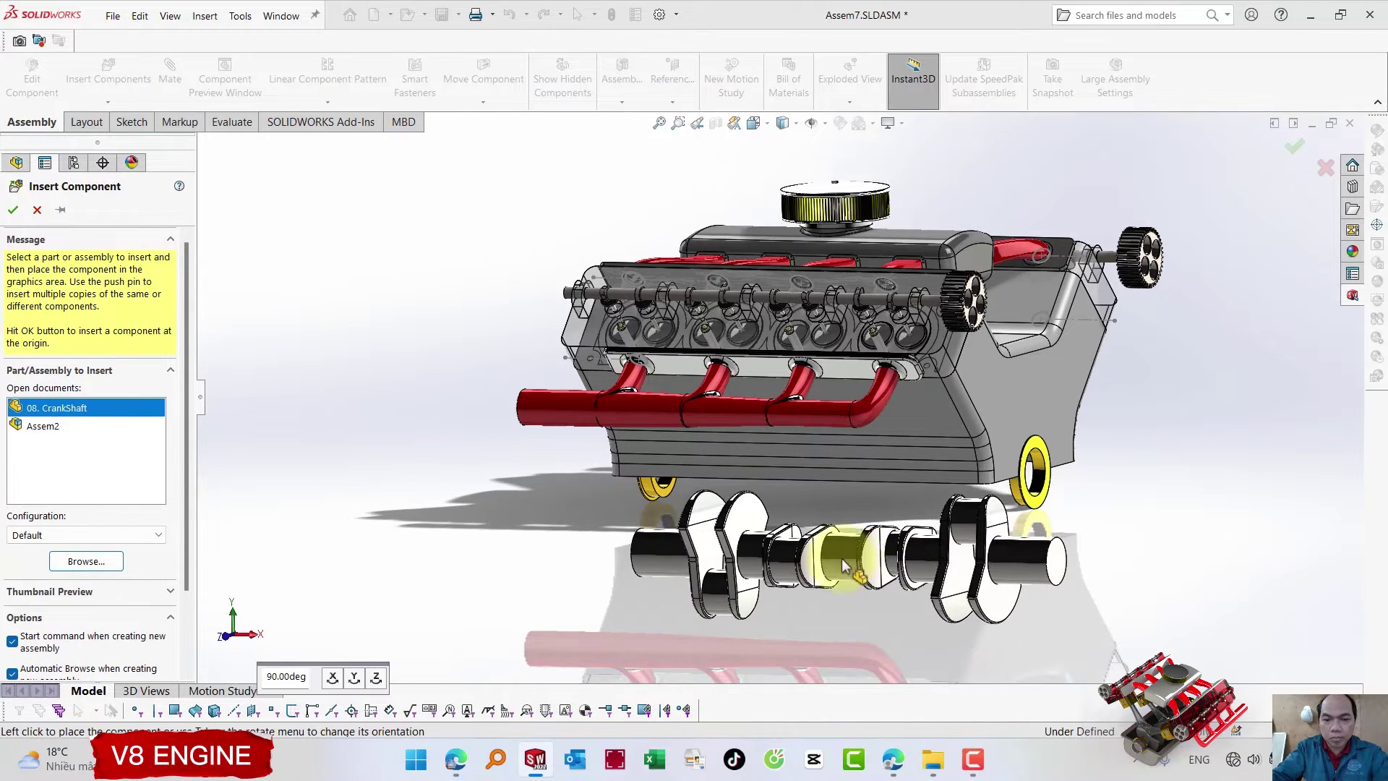
left_click(964, 566)
- Mate the crankshaft's end journal concentric with the crankshaft bushing
scroll(1007, 566, "down", 3)
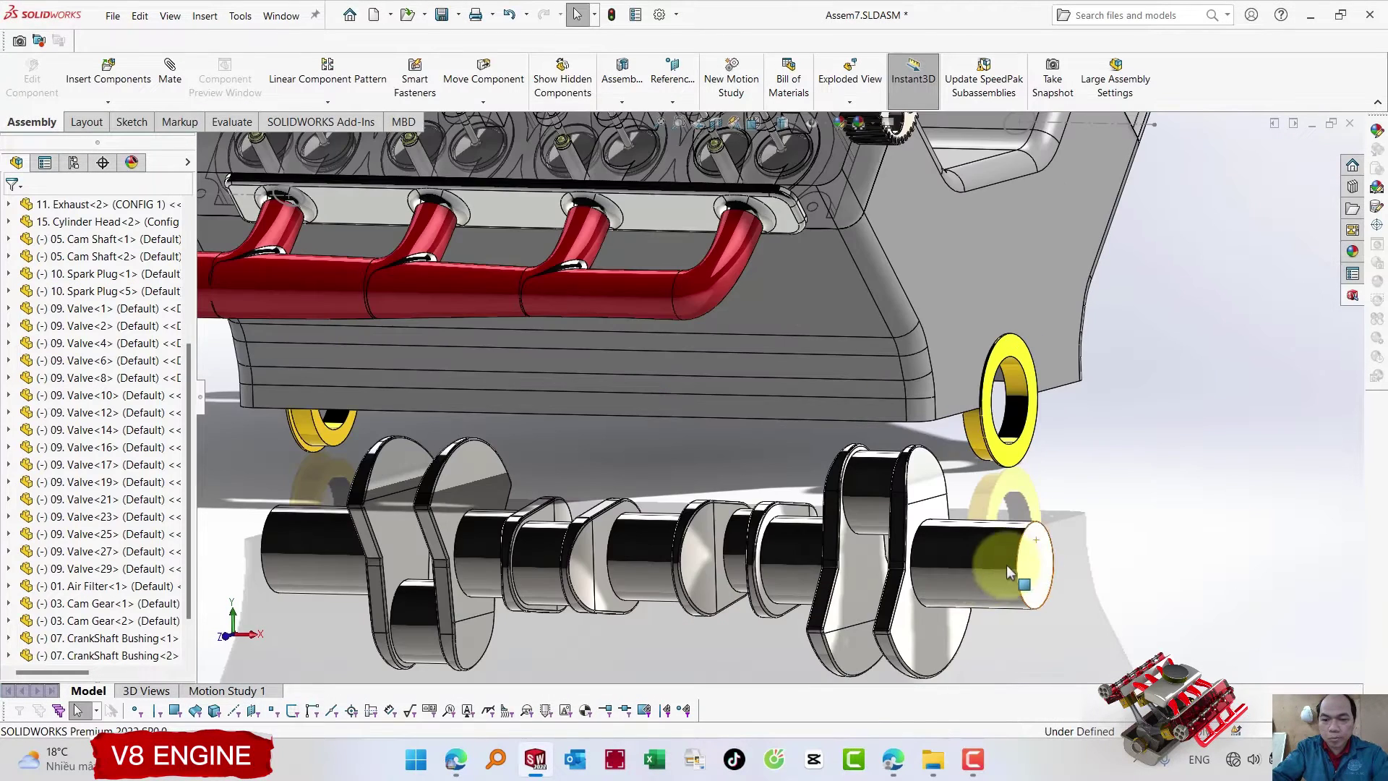
left_click(984, 575)
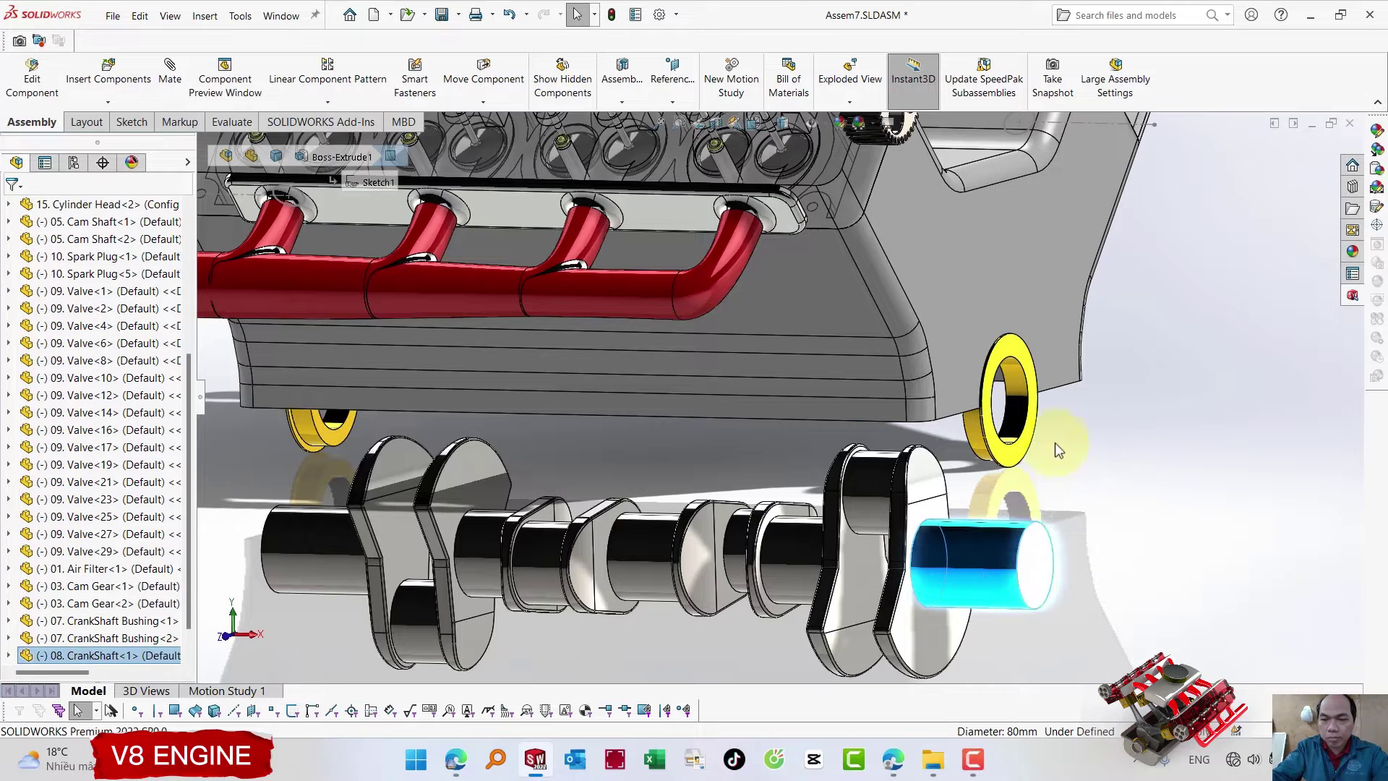
left_click(1018, 406, "ctrl")
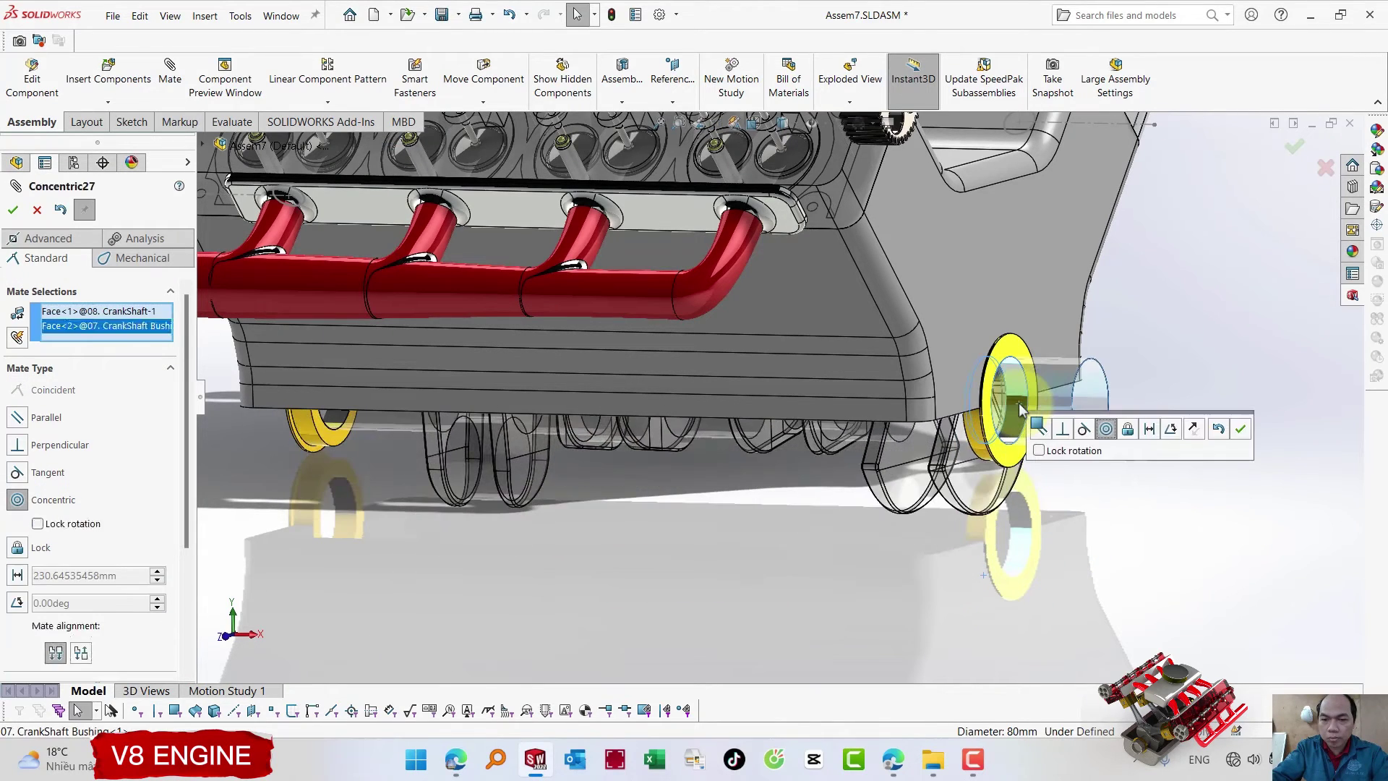
right_click(1018, 402)
- Insert 04. Piston Assembly.SLDASM and place it just below the engine
key("f")
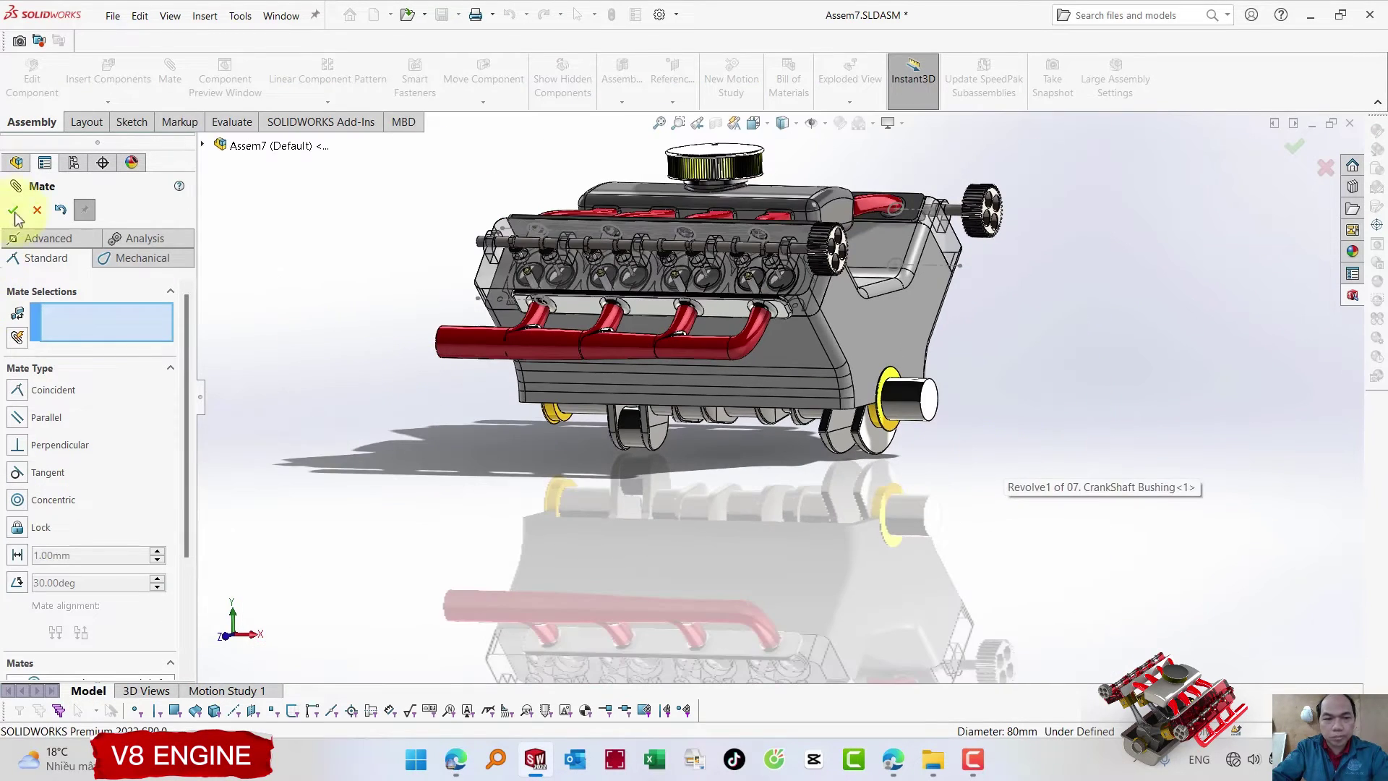
left_click(14, 210)
left_click(108, 69)
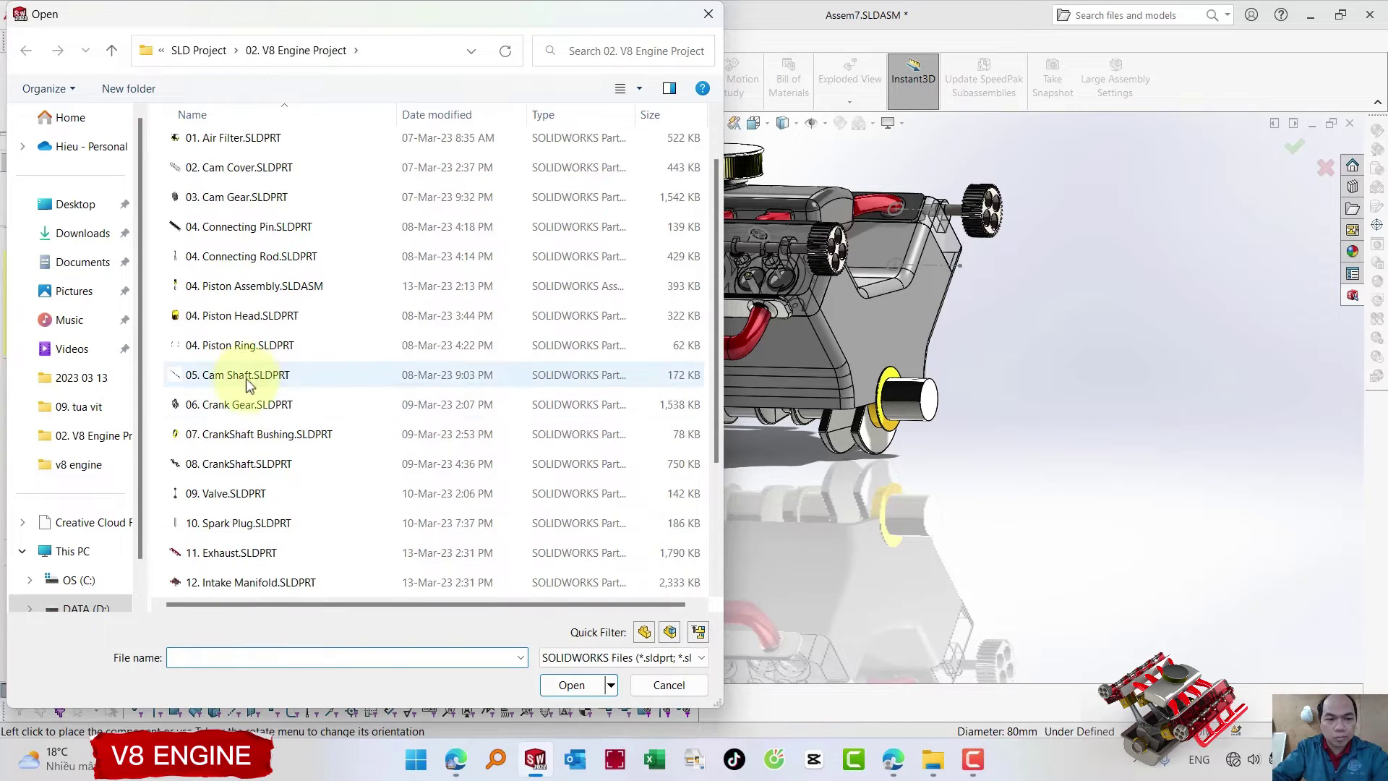
left_click(269, 347)
left_click(290, 288)
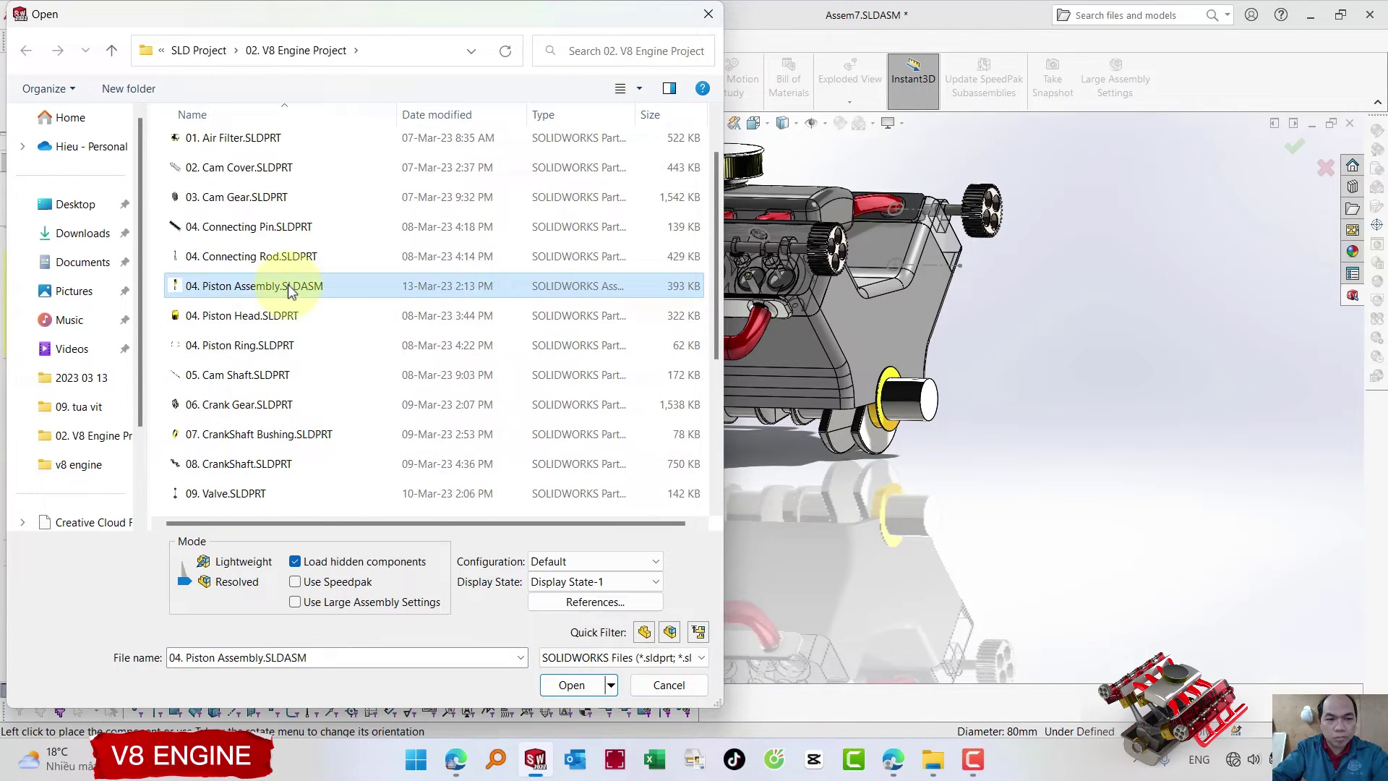
left_click(599, 683)
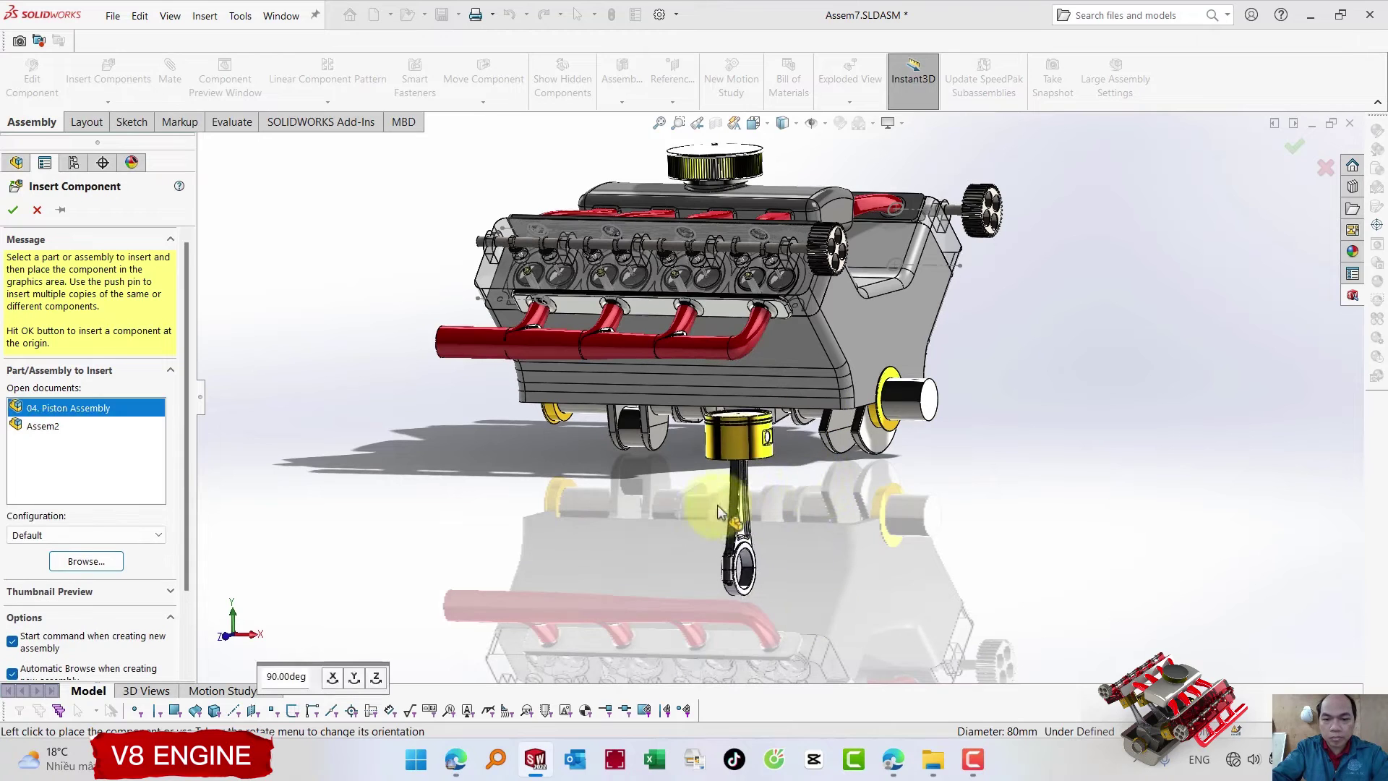
left_click(739, 448)
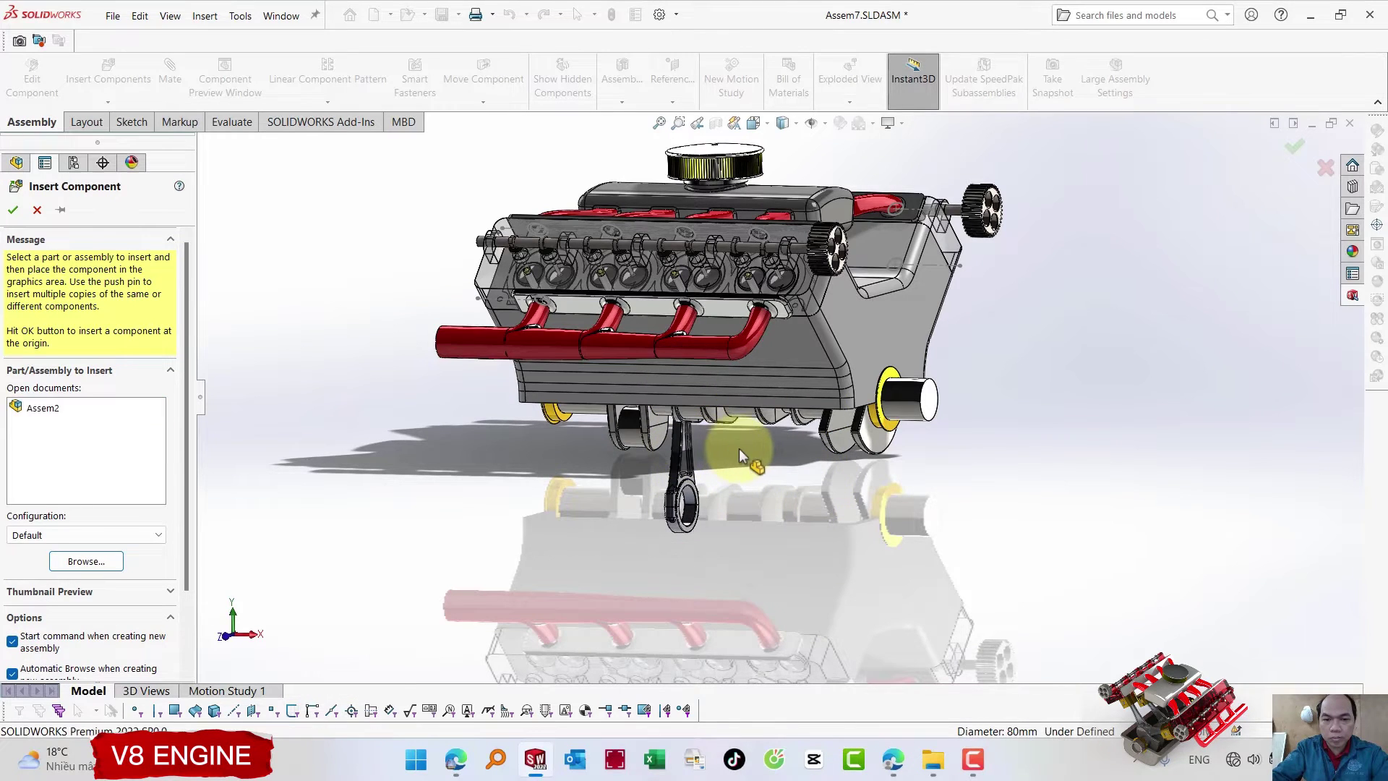
mouse_move(745, 423)
middle_mouse_down()
mouse_move(779, 372)
mouse_move(790, 323)
mouse_move(775, 301)
mouse_move(744, 387)
mouse_move(791, 270)
mouse_move(769, 310)
mouse_move(671, 372)
mouse_move(707, 332)
mouse_move(707, 352)
middle_mouse_up()
- Set 04. Piston Assembly<1> to solve as flexible and drag it below the block
left_click(708, 519)
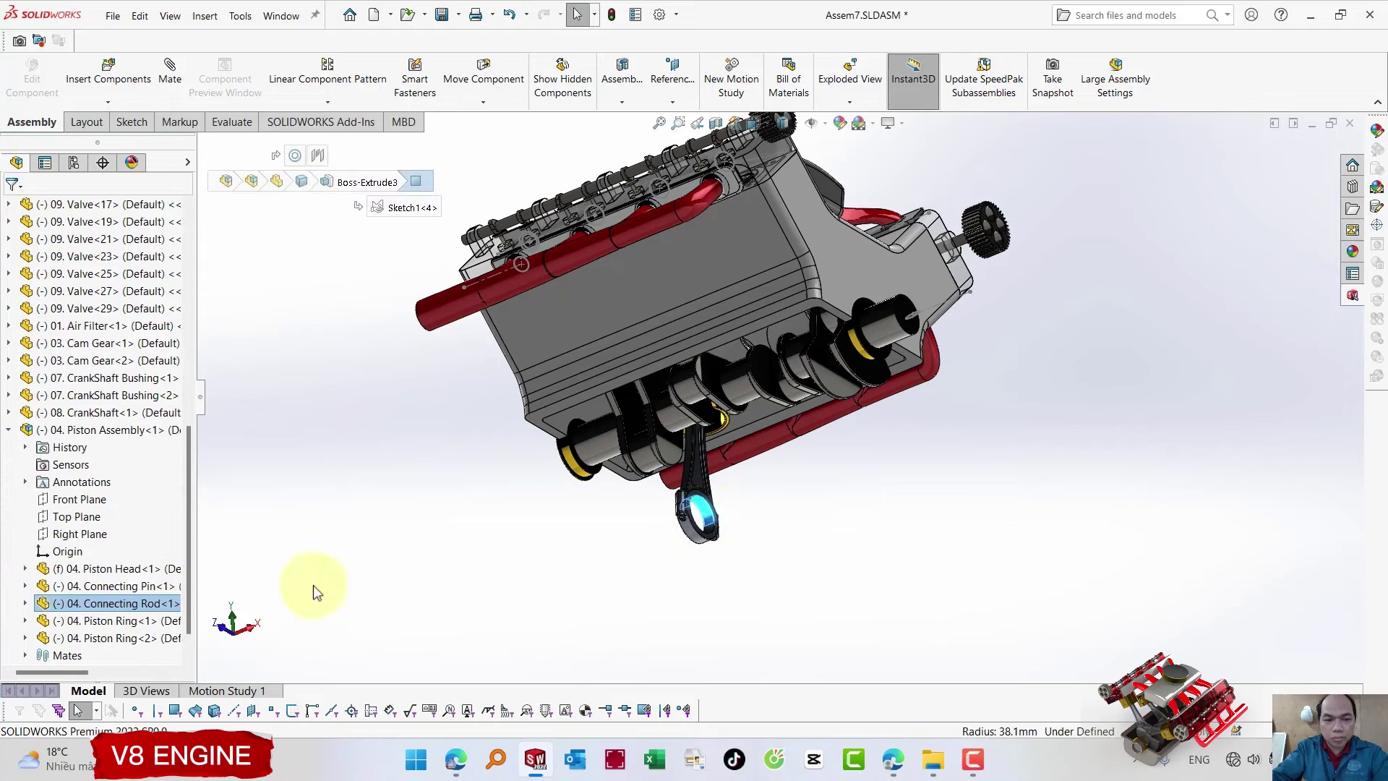
left_click(123, 431)
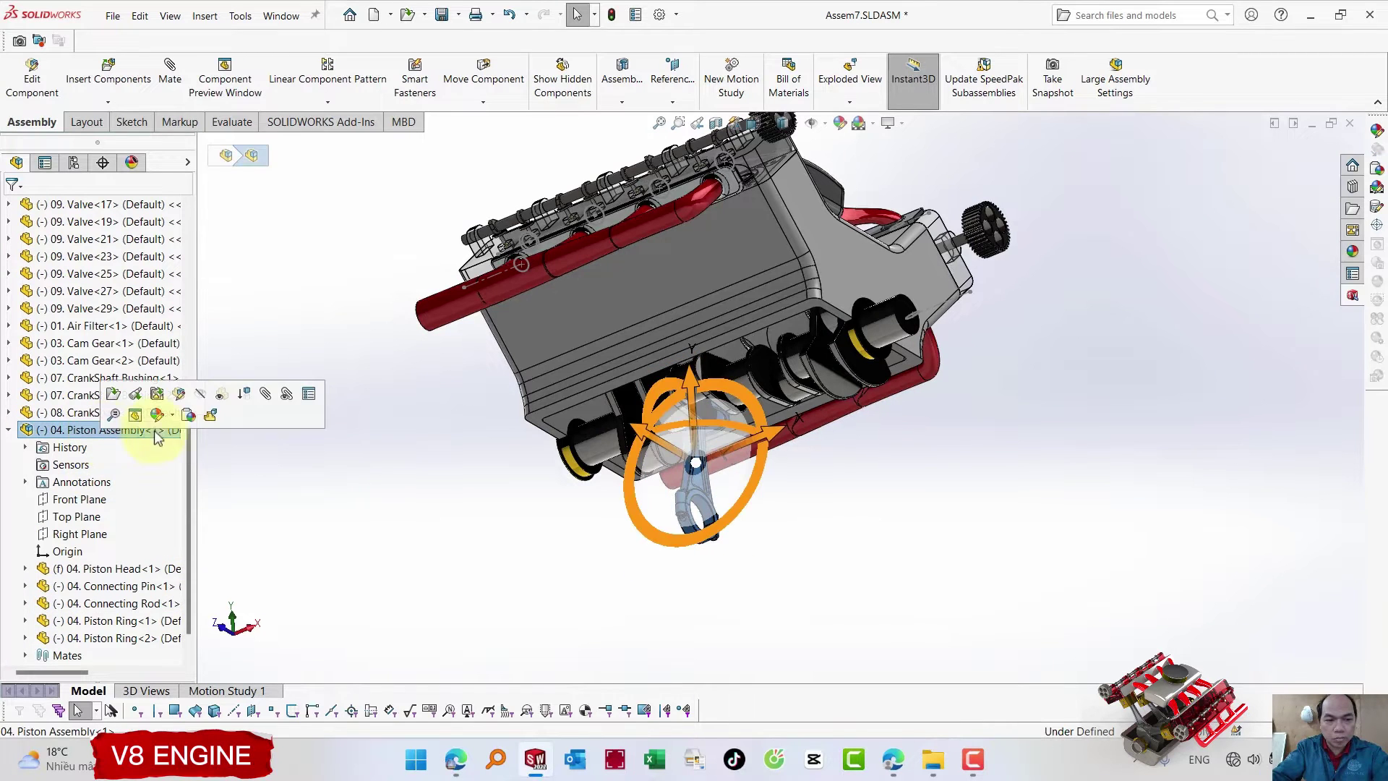
left_click(308, 395)
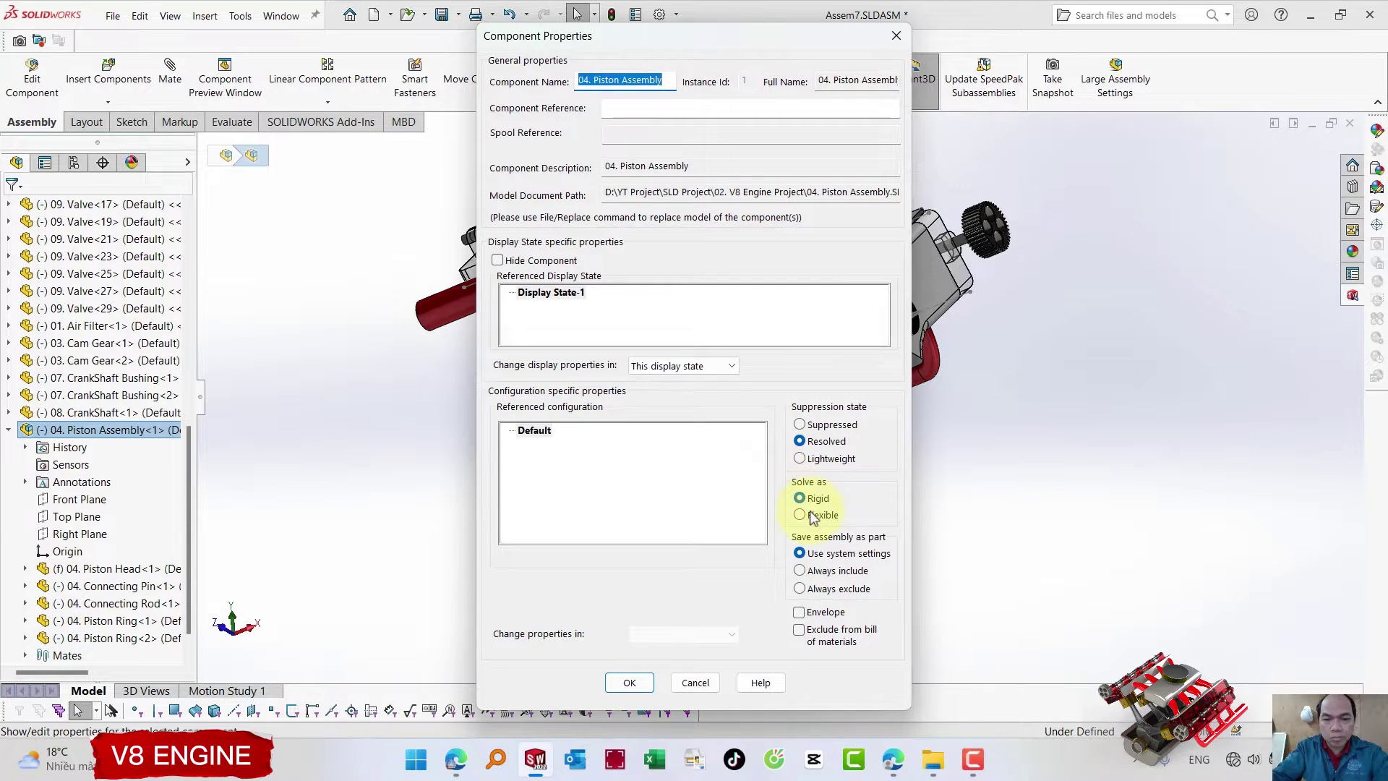
left_click(640, 683)
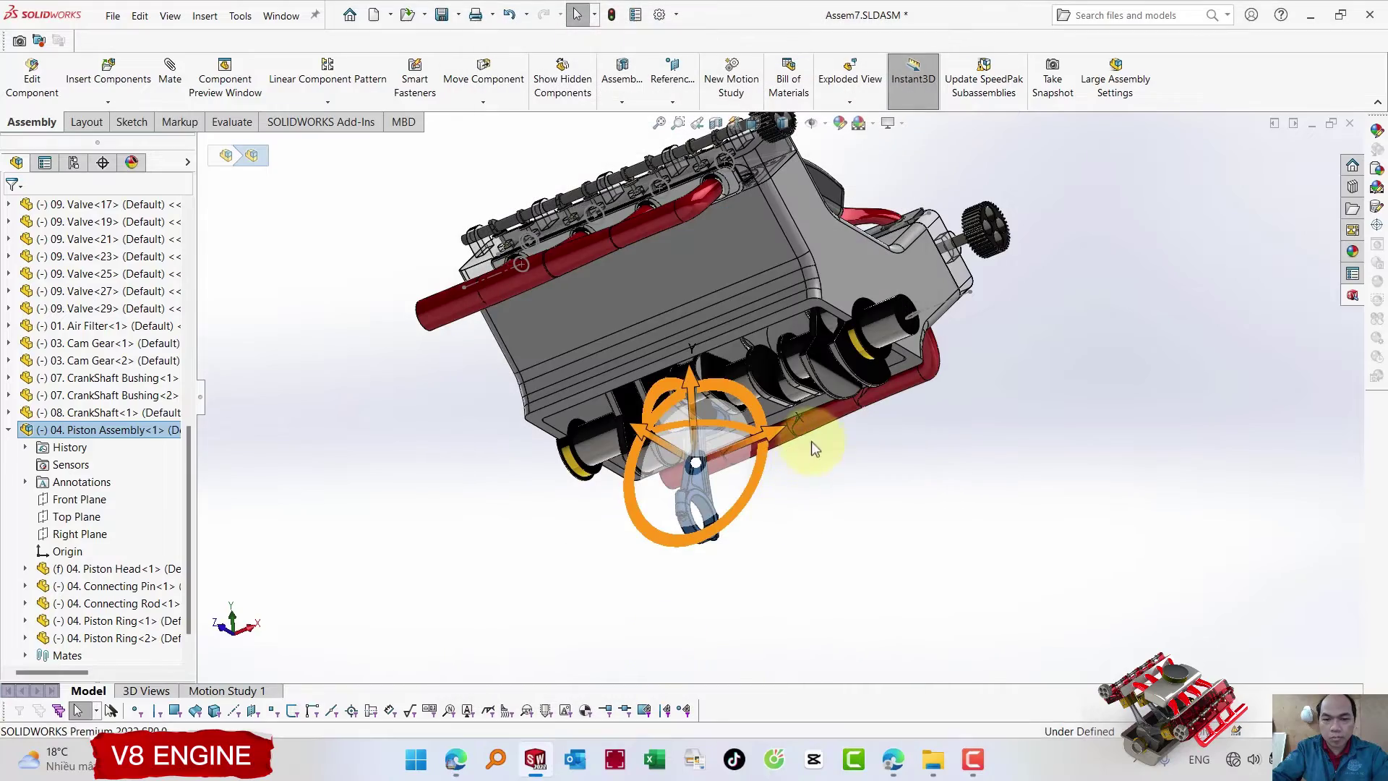
mouse_move(824, 311)
middle_mouse_down()
mouse_move(896, 366)
mouse_move(765, 595)
middle_mouse_up()
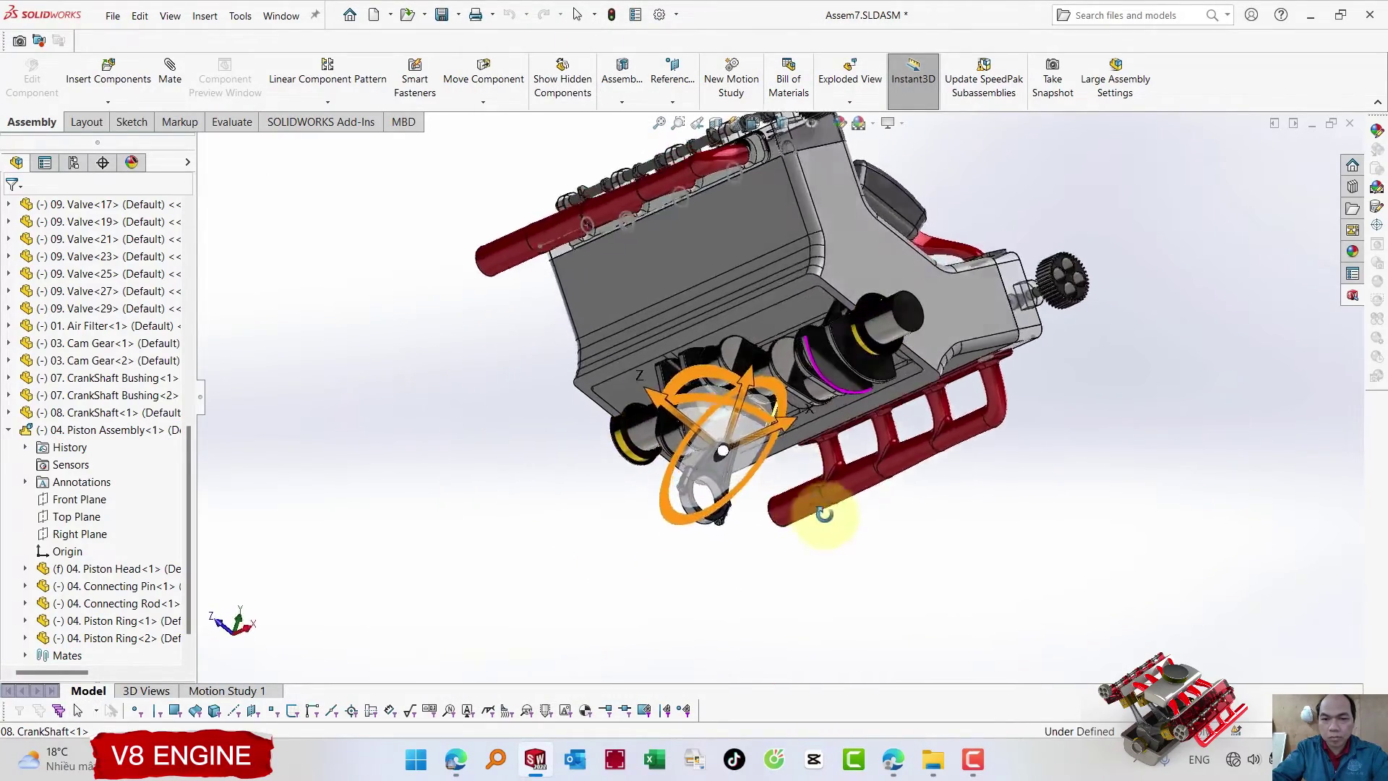
left_click_drag(710, 499, 945, 483)
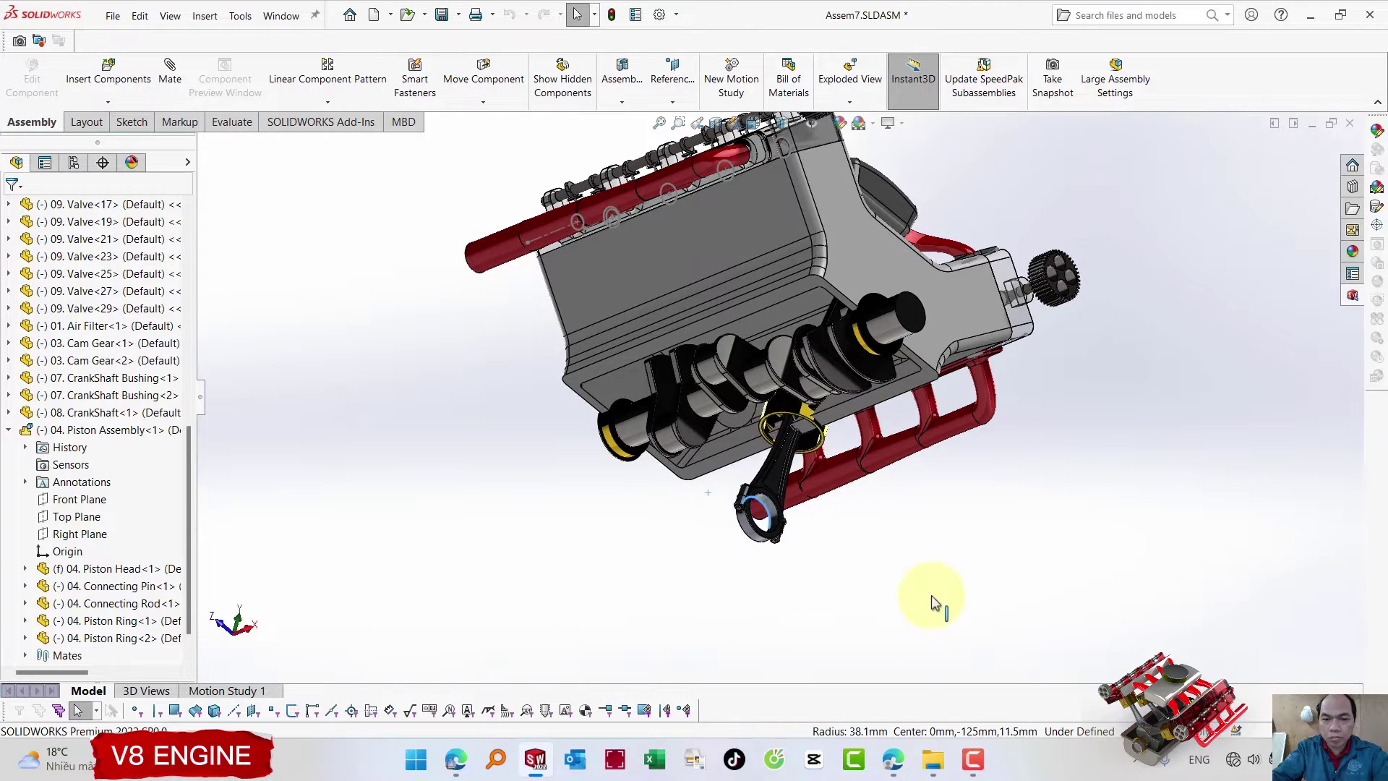
left_click(945, 483)
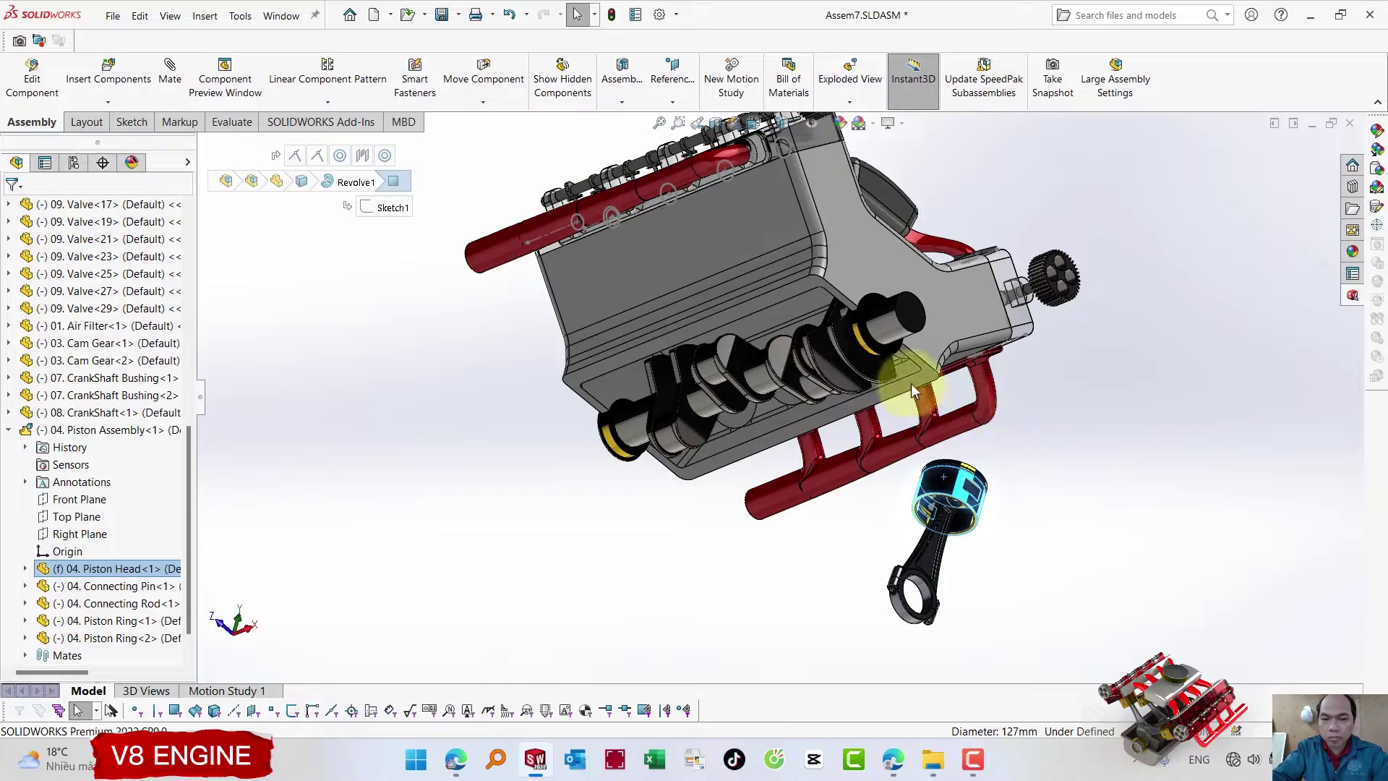
- Mate the piston concentric with a cylinder bore and slide its rod onto the crankshaft
mouse_move(904, 397)
middle_mouse_down()
mouse_move(927, 285)
mouse_move(897, 338)
middle_mouse_up()
left_click(901, 324)
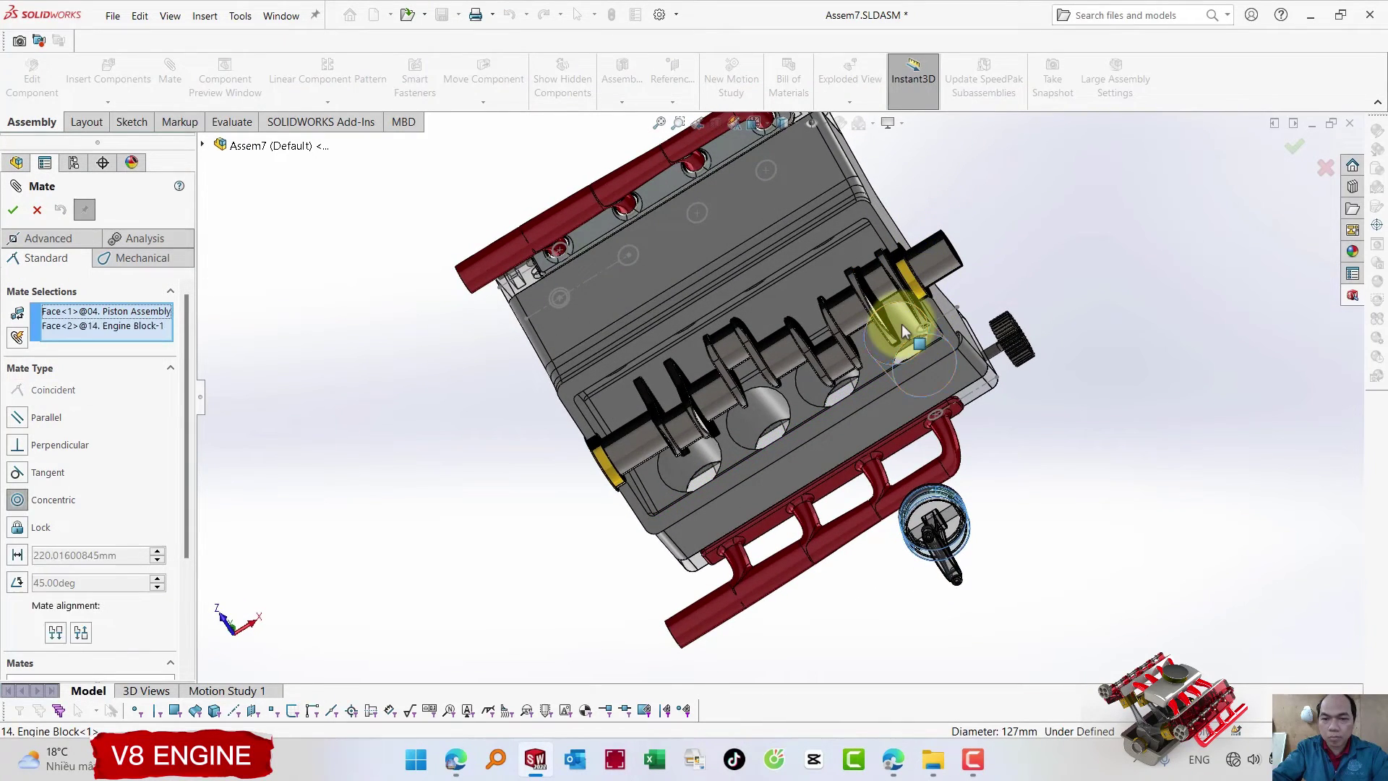
key("Return")
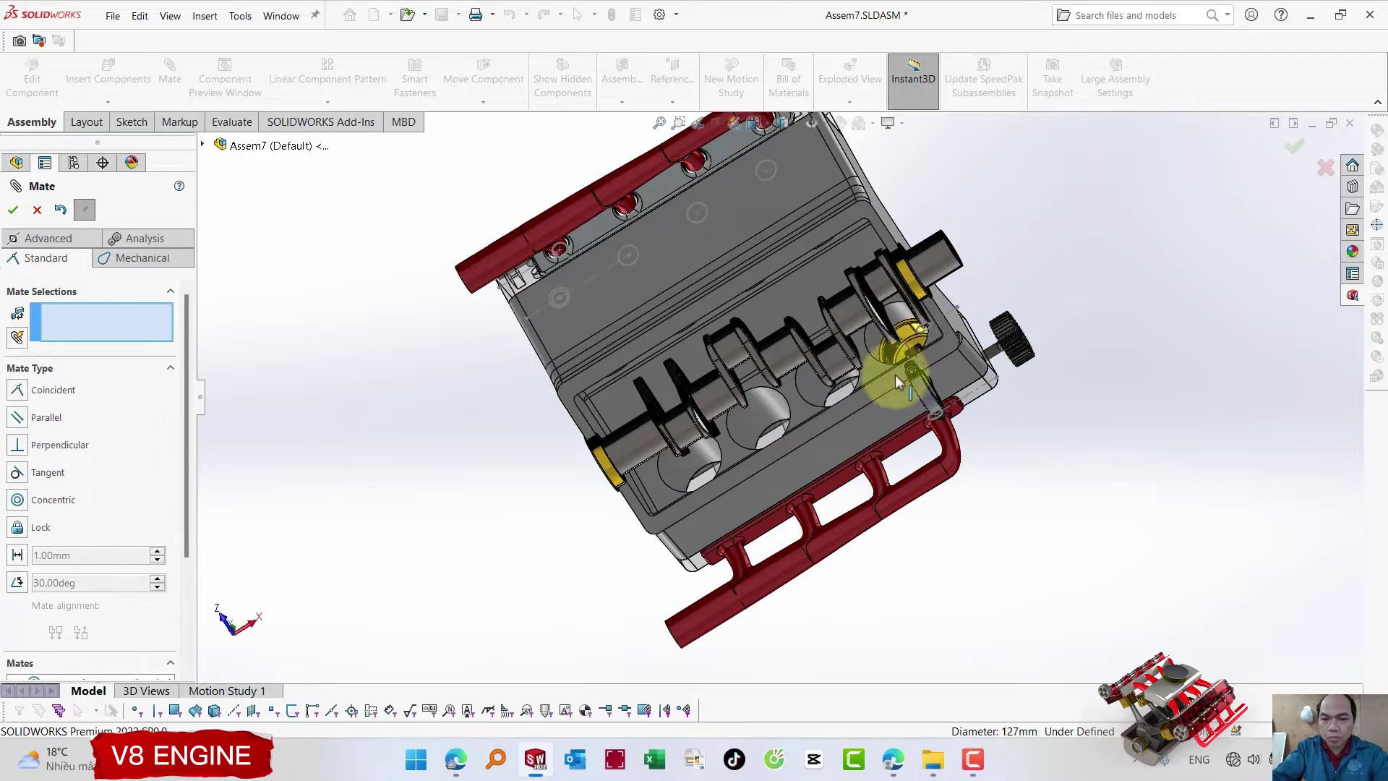
middle_click_drag(892, 366, 890, 397)
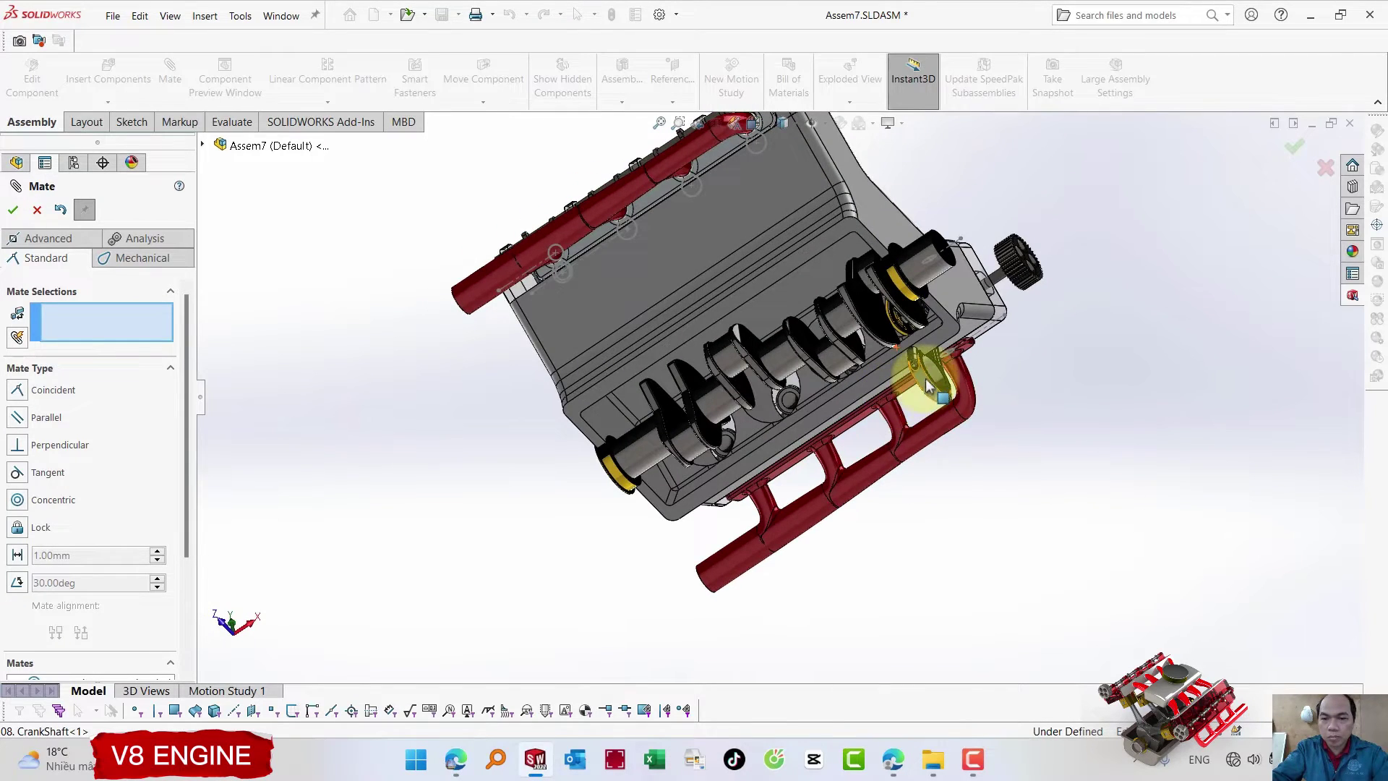
mouse_move(937, 385)
left_mouse_down()
mouse_move(815, 400)
mouse_move(870, 445)
mouse_move(931, 414)
left_mouse_up()
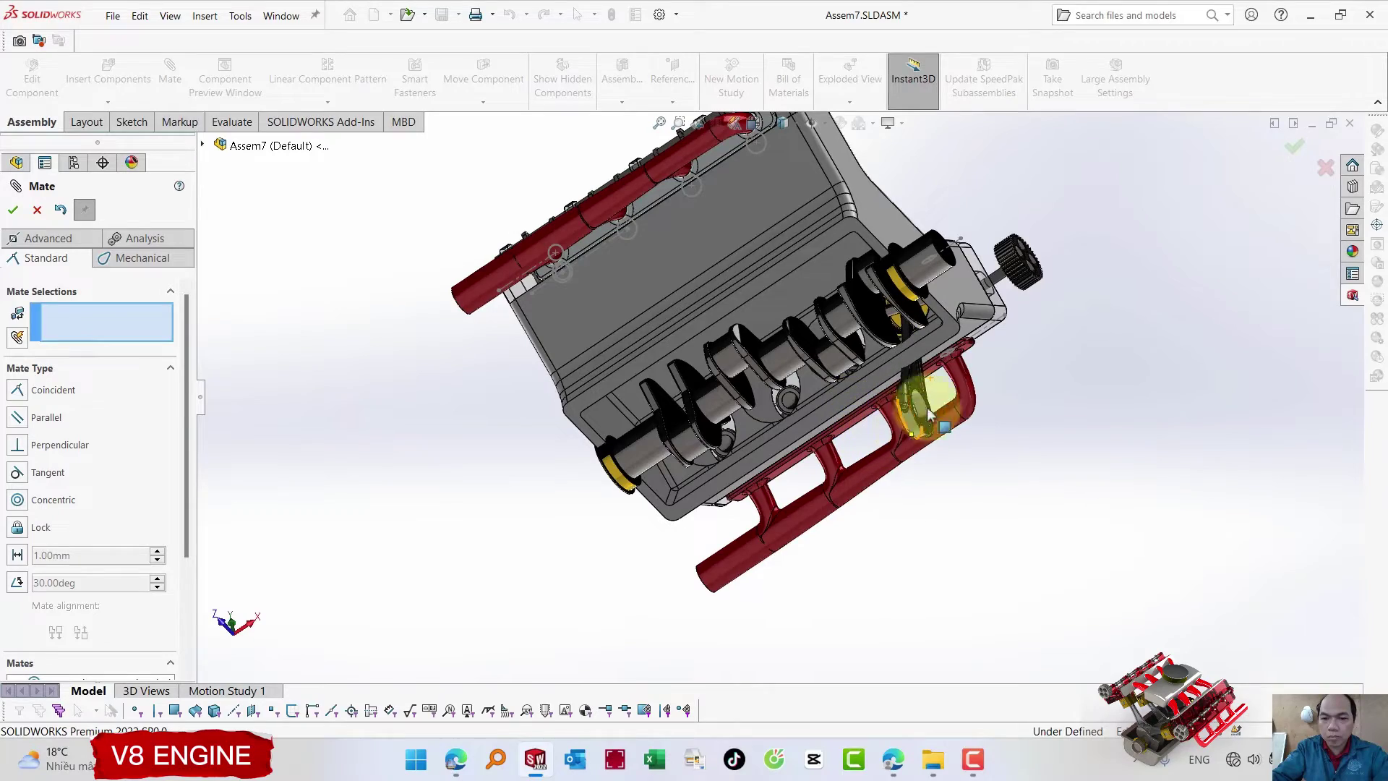
mouse_move(1009, 341)
middle_mouse_down()
mouse_move(908, 248)
mouse_move(939, 217)
mouse_move(1023, 300)
mouse_move(1038, 232)
middle_mouse_up()
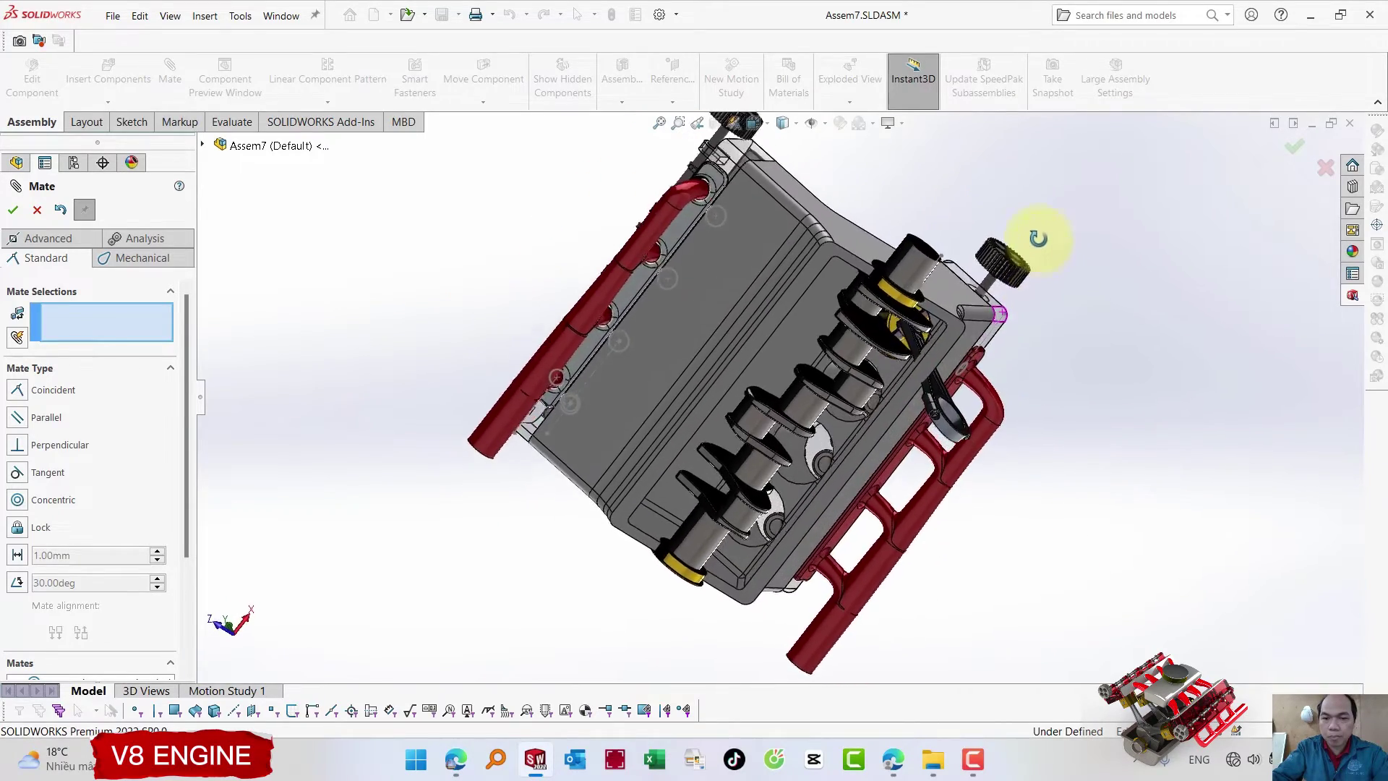
left_click(13, 211)
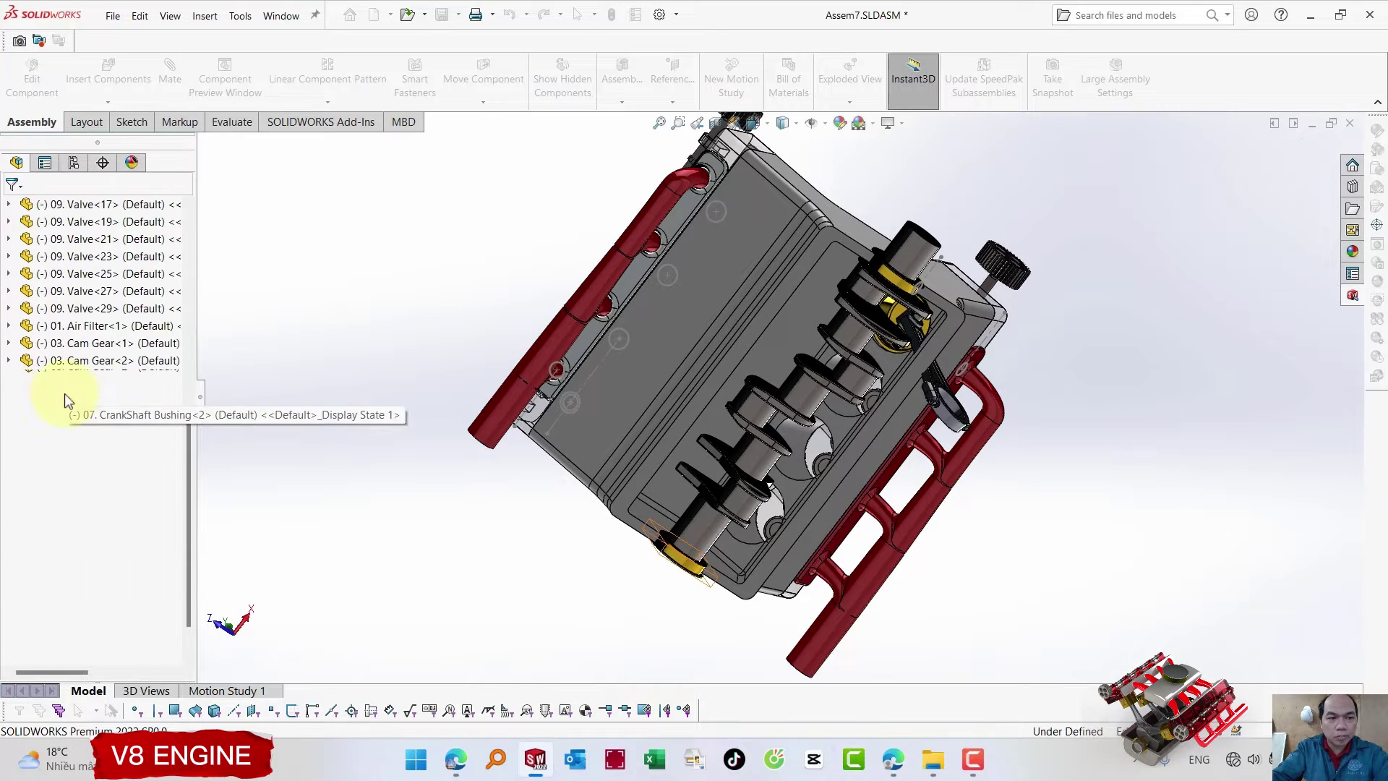
- Start Copy with Mates on the piston assembly, picking a crankshaft journal as new reference
left_click(78, 429)
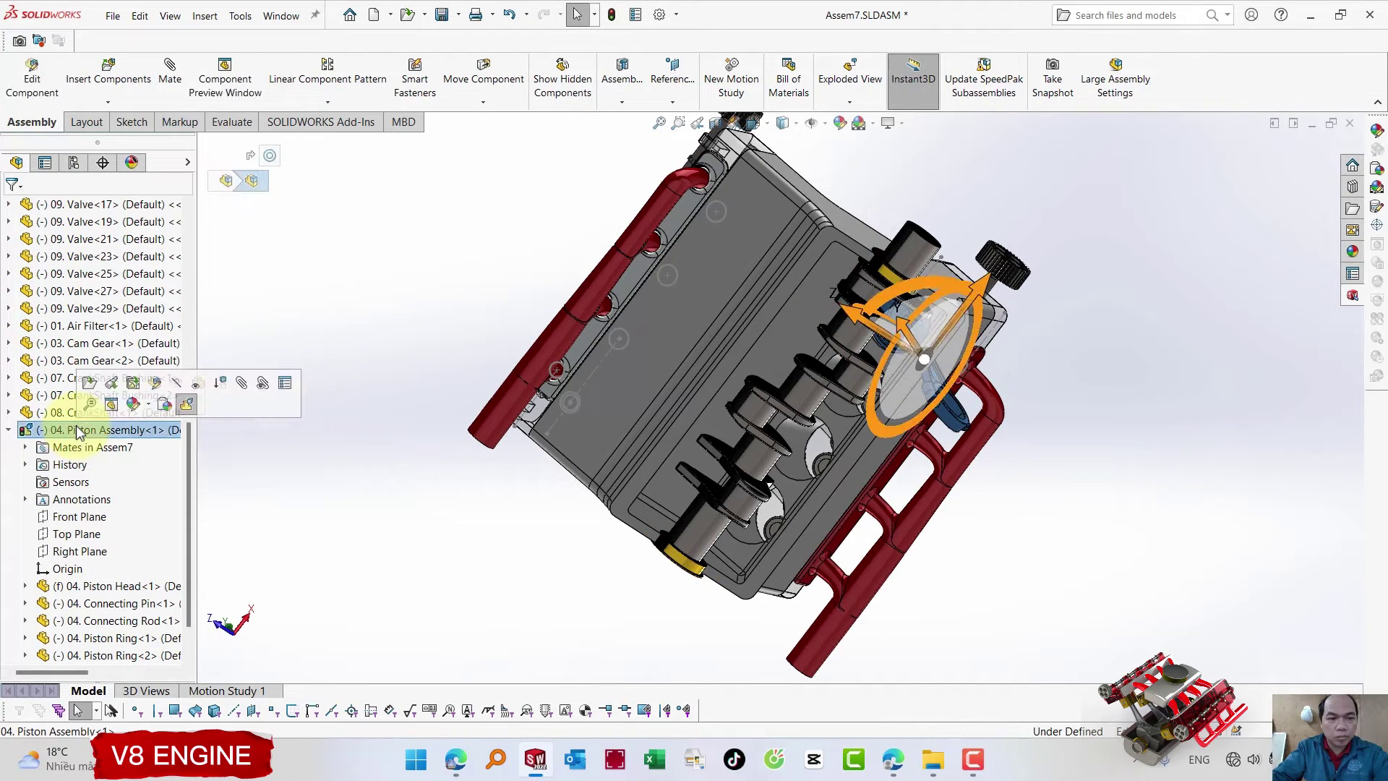
left_click(94, 107)
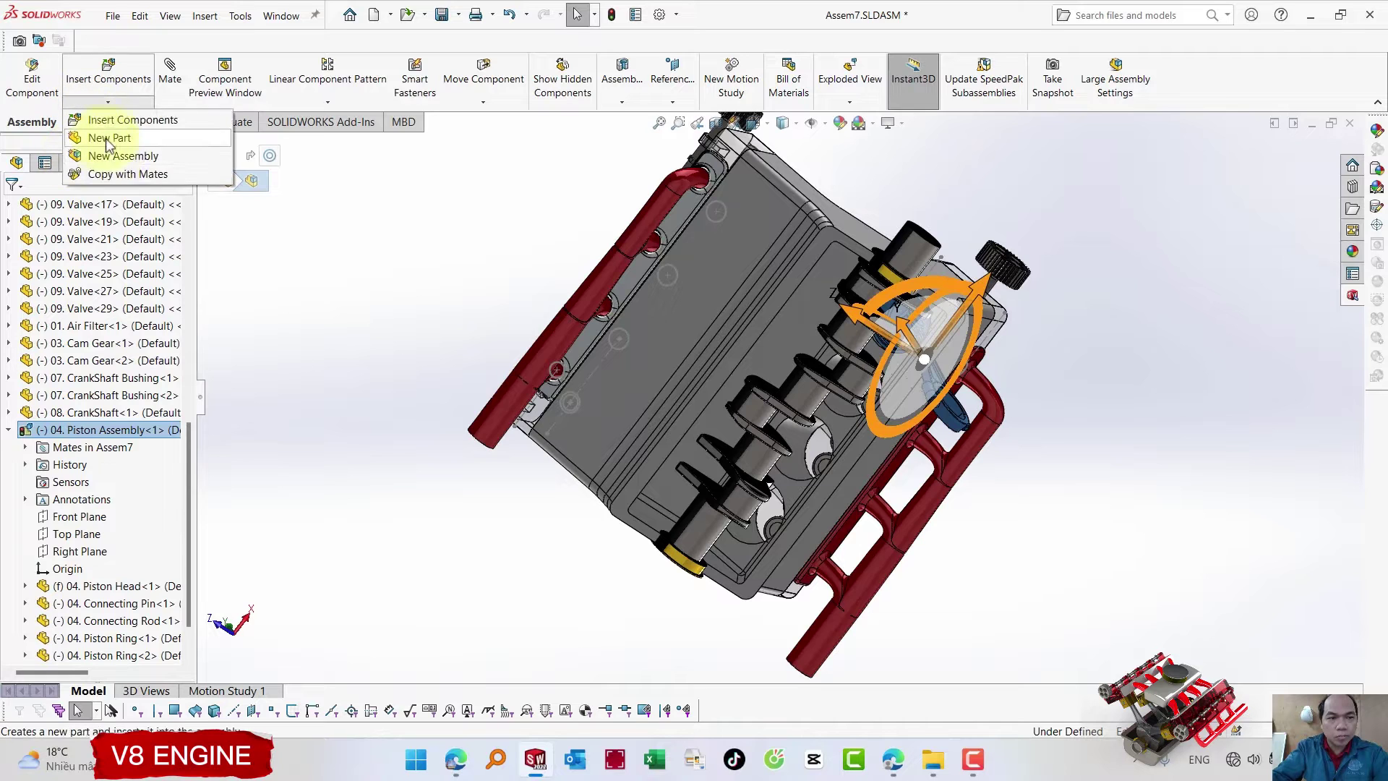
left_click(109, 175)
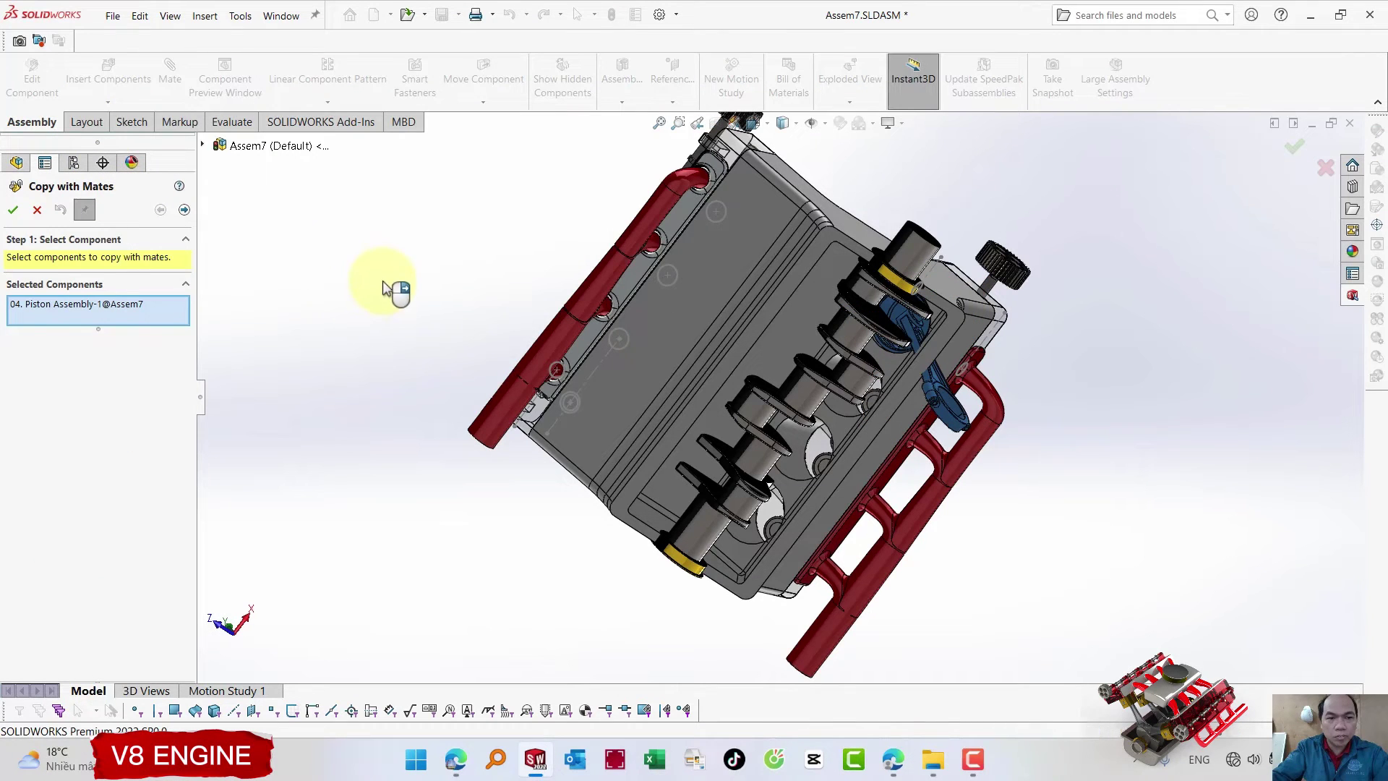
right_click(383, 288)
scroll(850, 394, "down", 2)
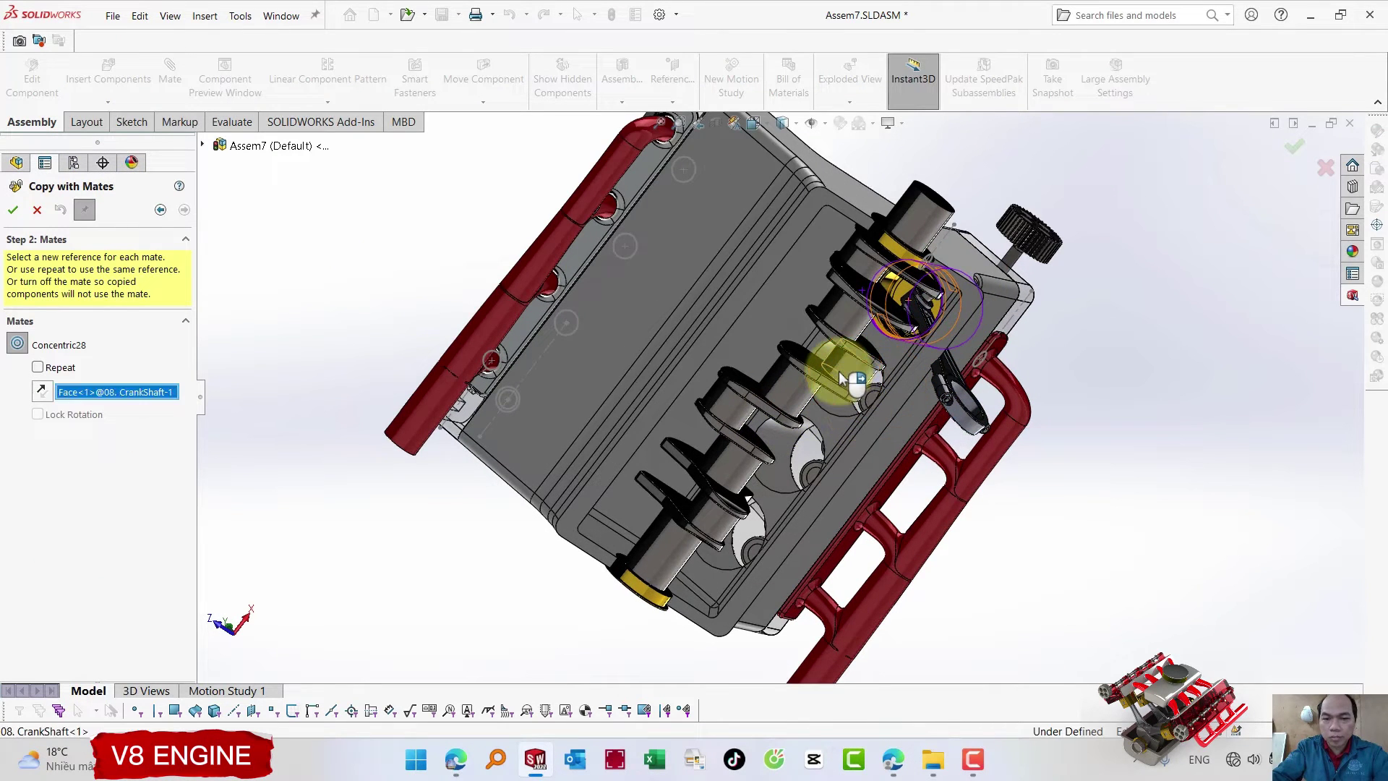
left_click(846, 380)
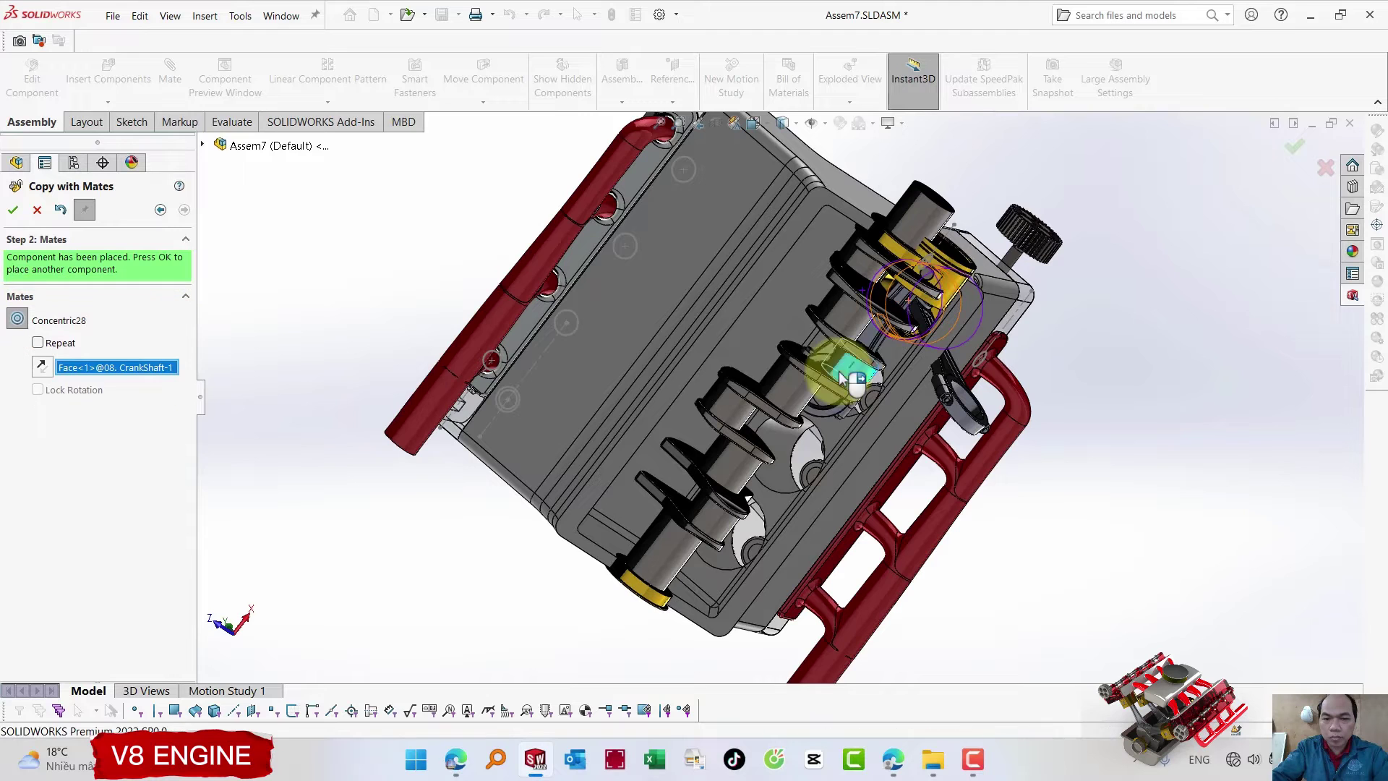
right_click(91, 372)
left_click(123, 390)
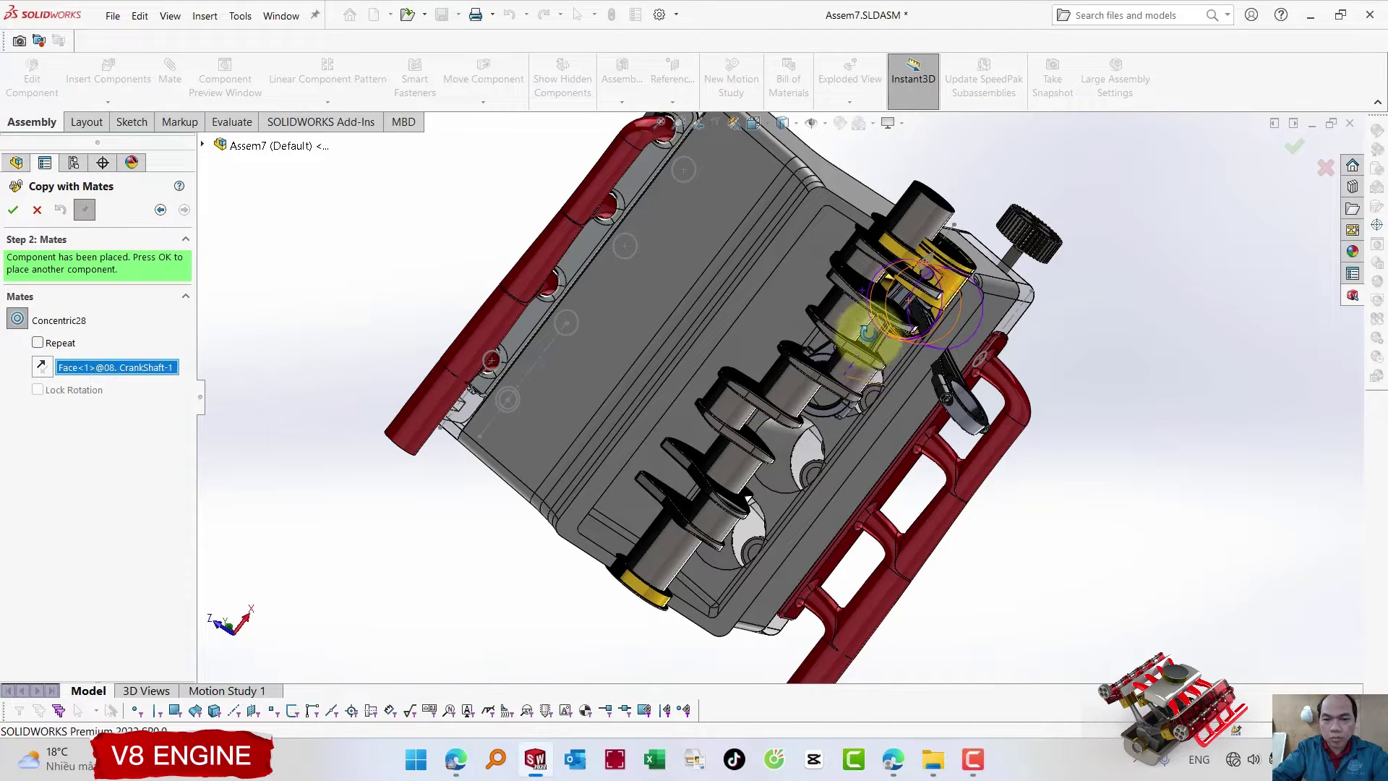
- Place further mated piston copies into the next cylinder bores
middle_click_drag(868, 333, 860, 346)
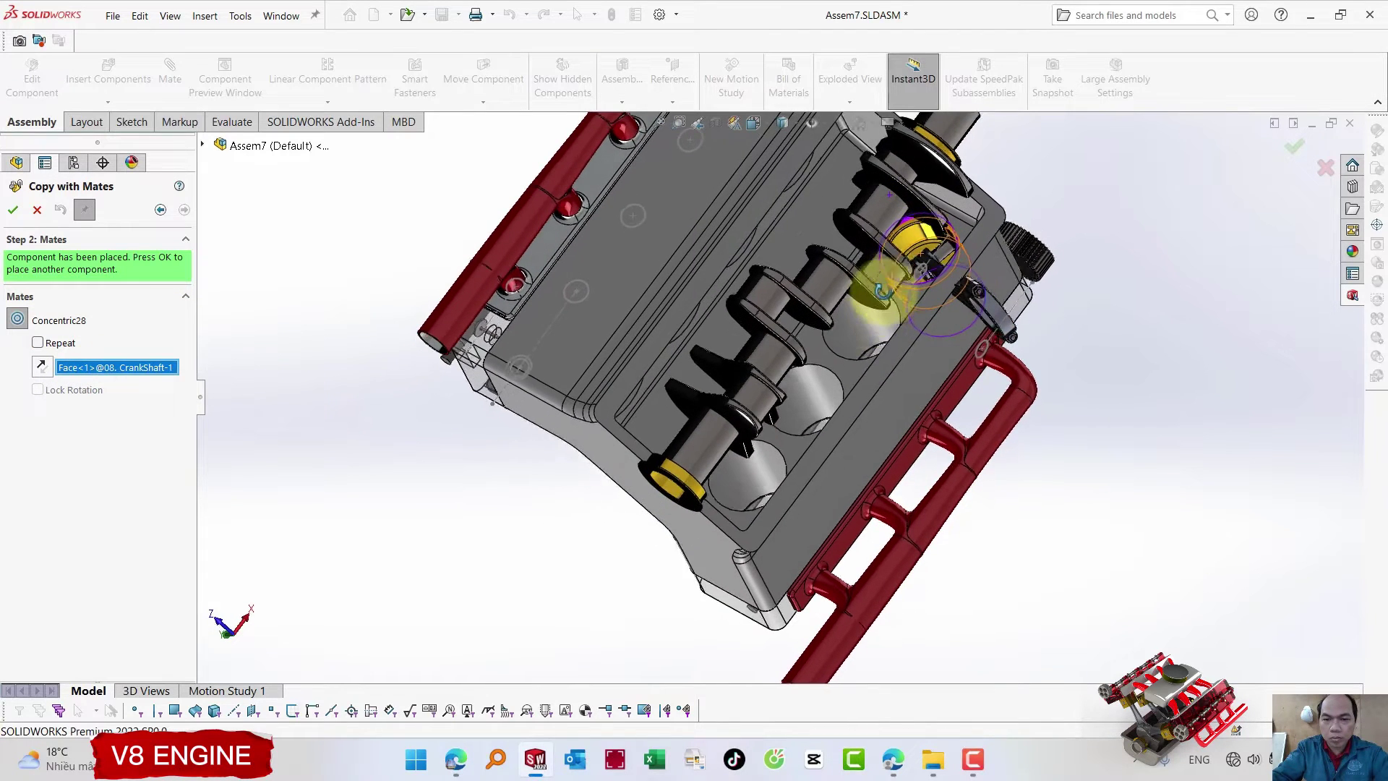
right_click(861, 346)
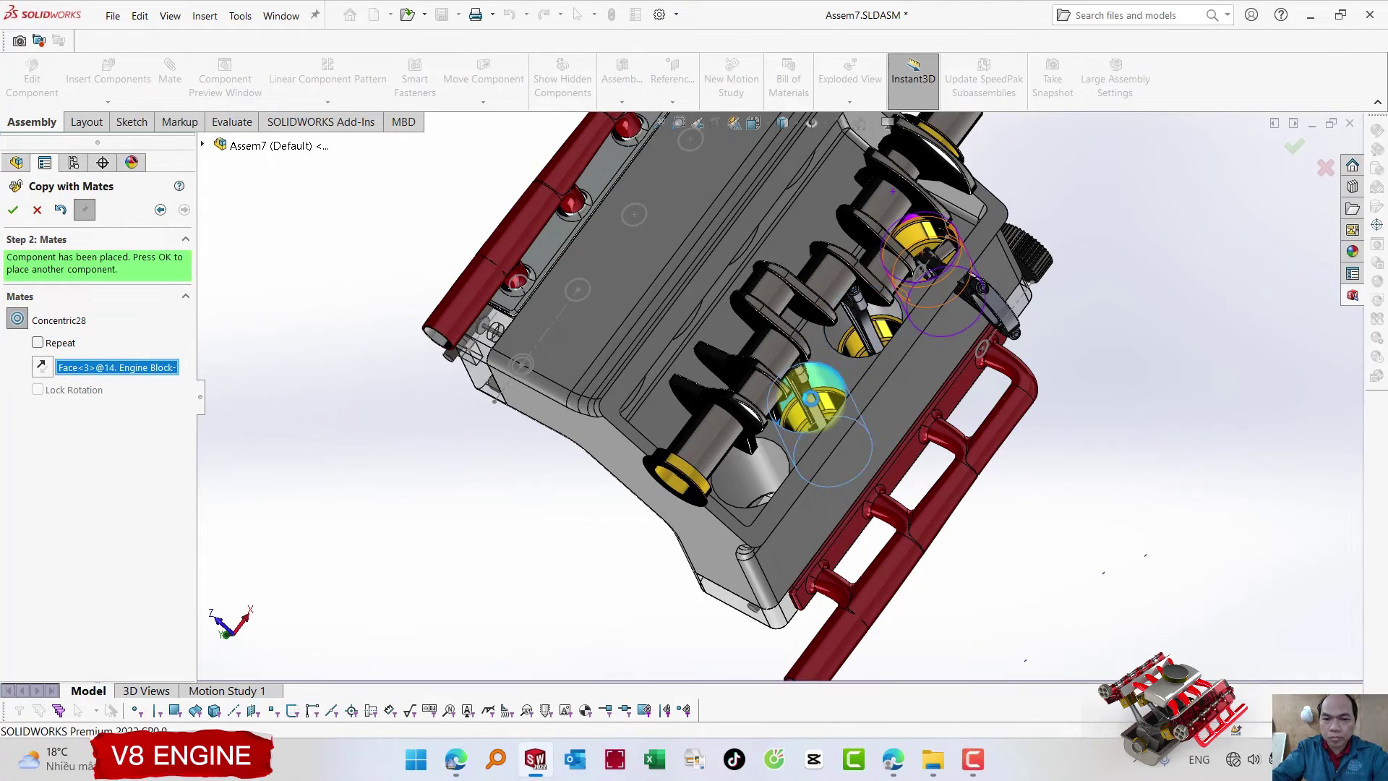
right_click(775, 441)
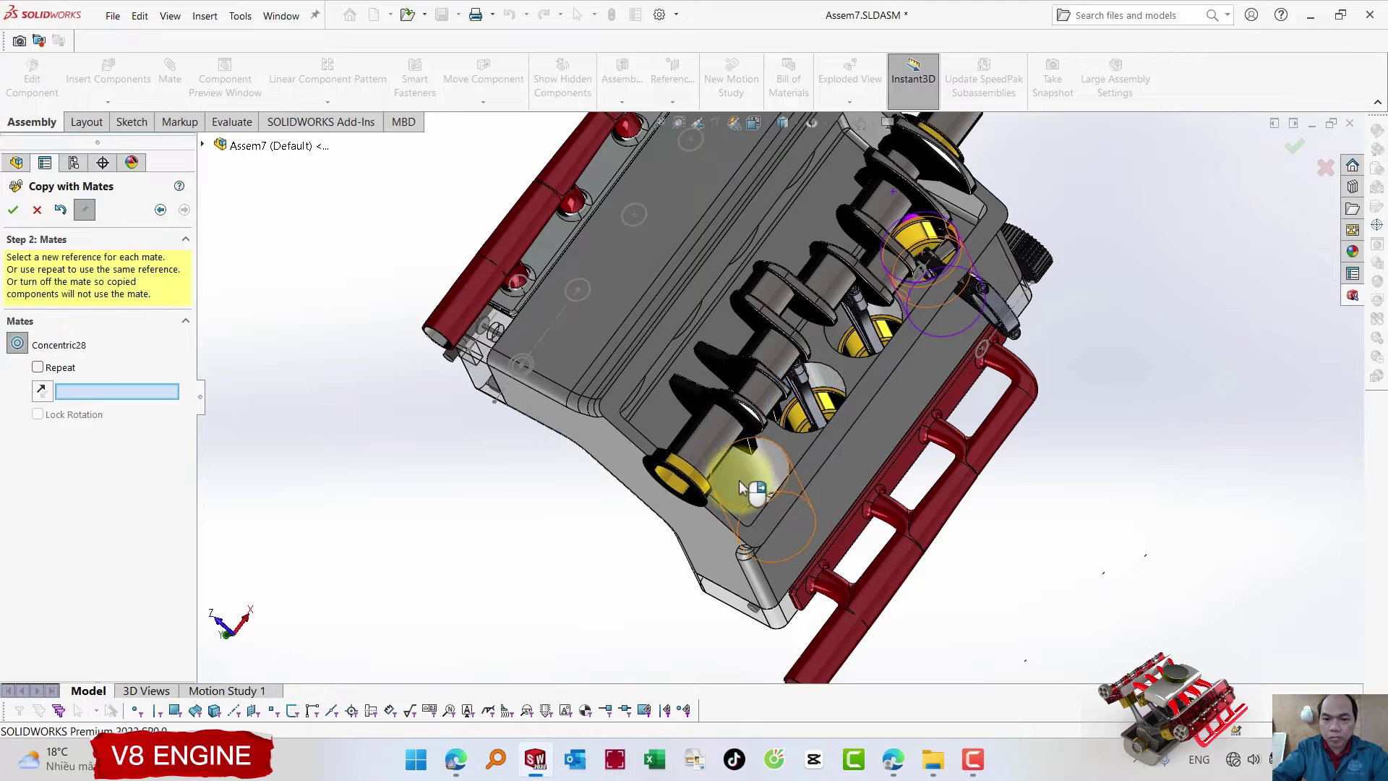
left_click(736, 486)
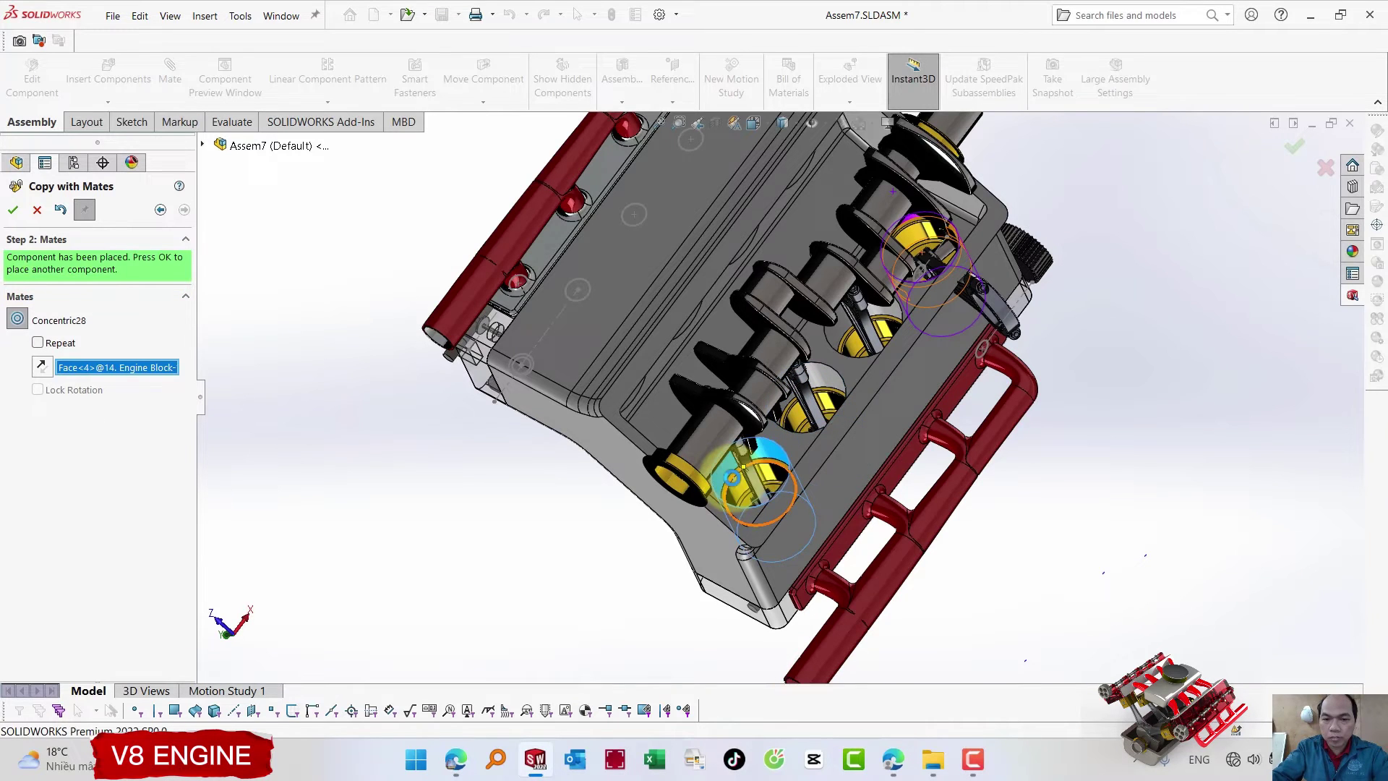
right_click(736, 486)
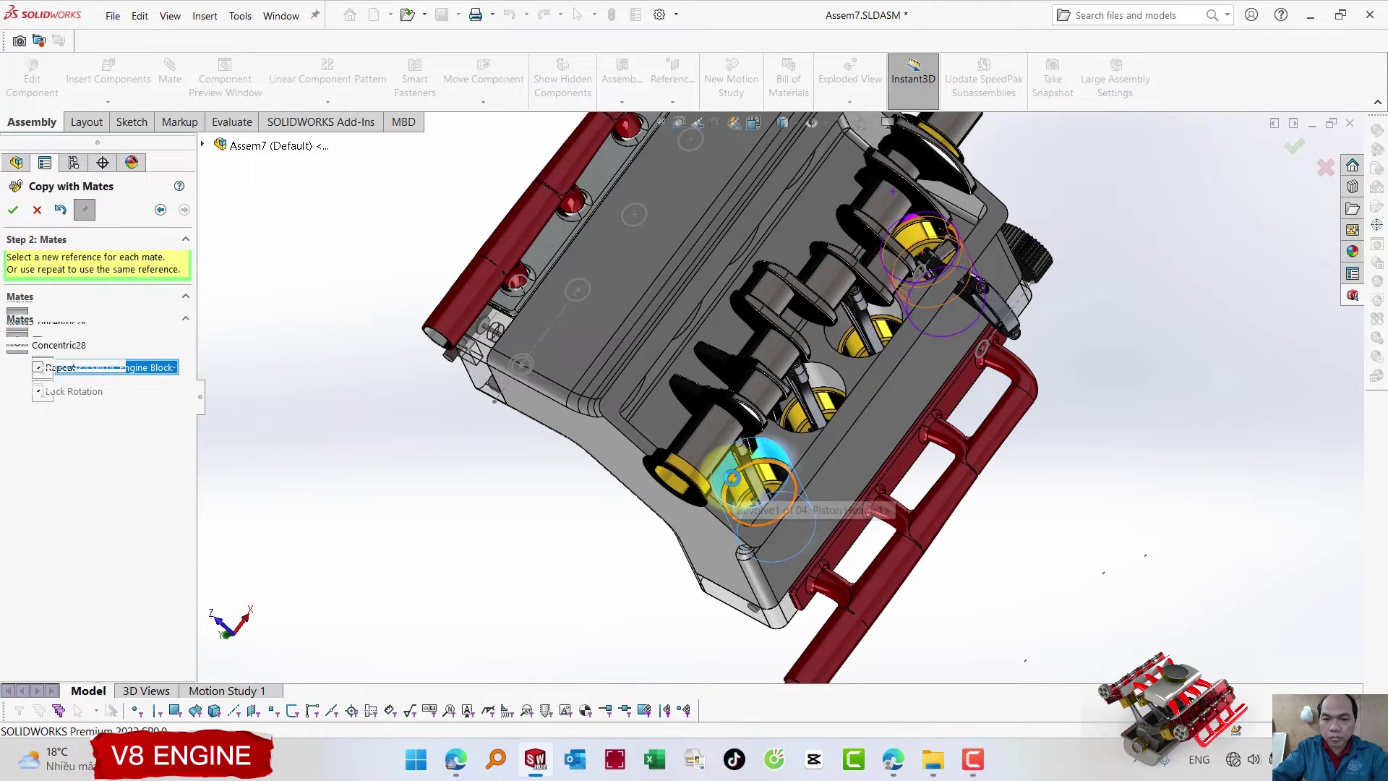
right_click(315, 481)
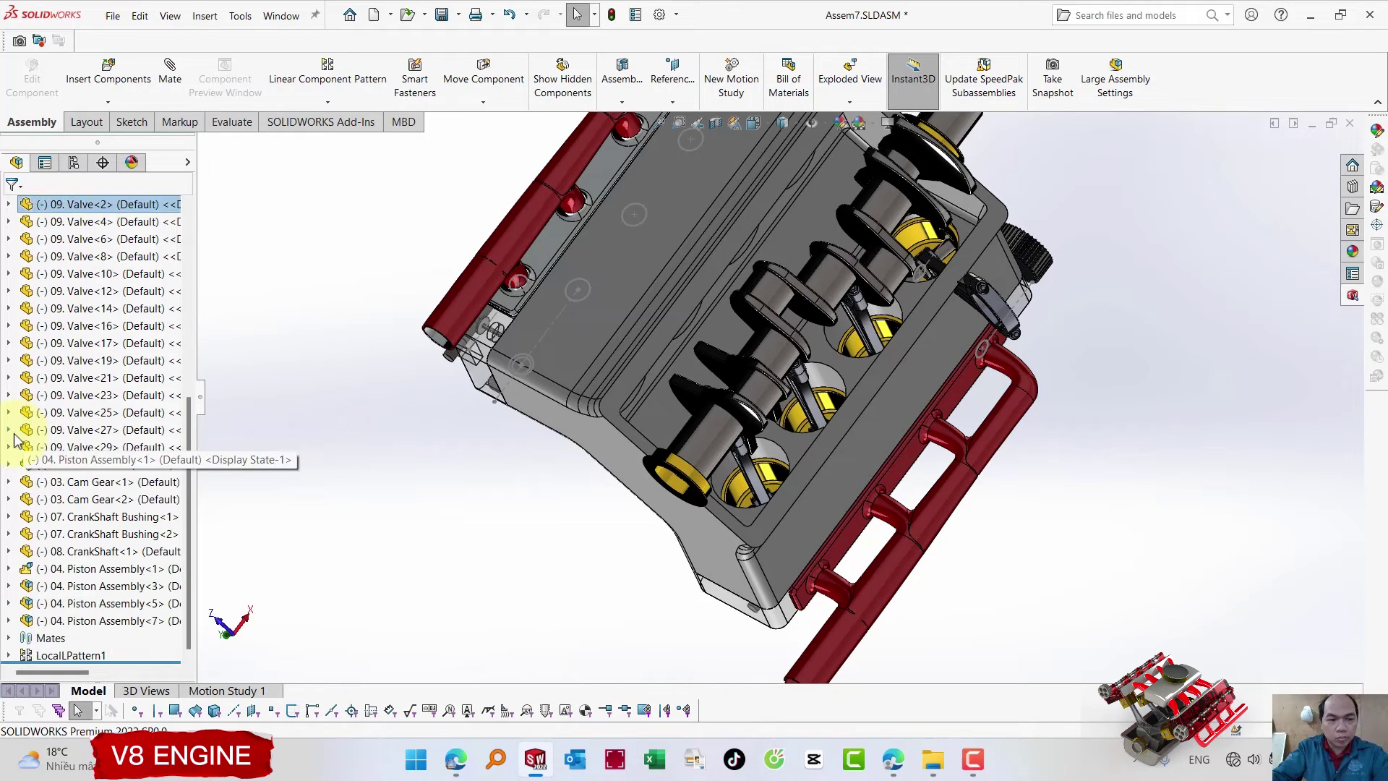
- Ctrl-drag another piston assembly copy and mate it concentric with a cylinder bore
left_click(72, 621)
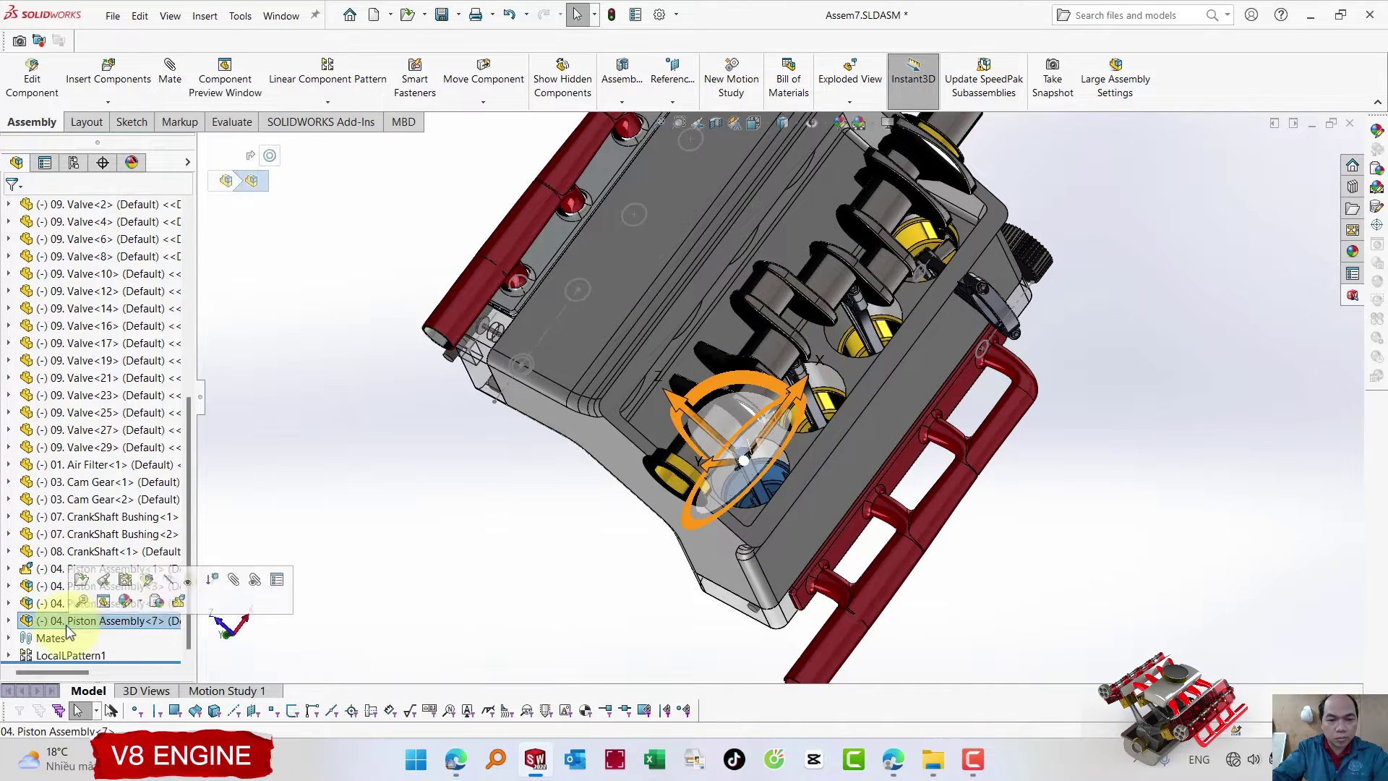
mouse_move(158, 620)
left_mouse_down("ctrl")
mouse_move(526, 483)
mouse_move(580, 412)
left_mouse_up("ctrl")
middle_click_drag(579, 412, 606, 564)
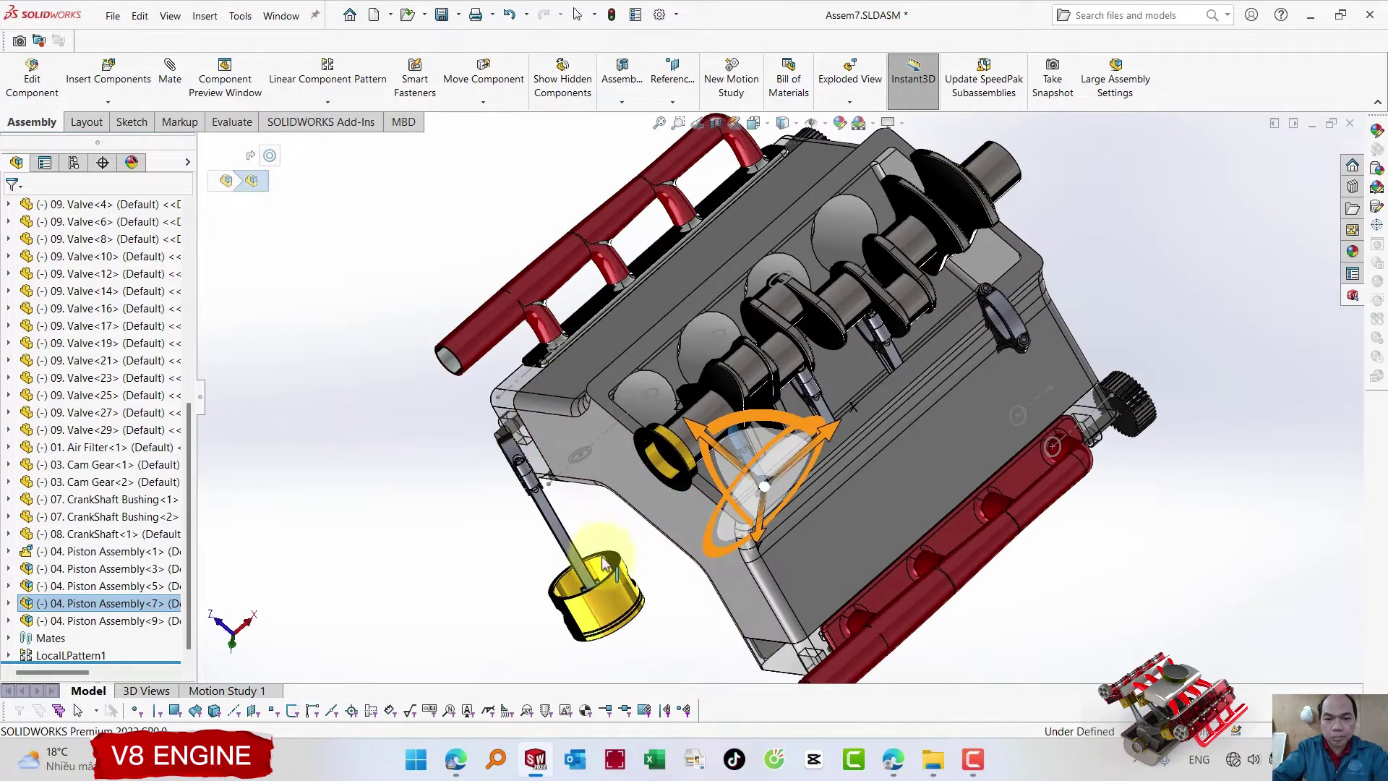
left_click(604, 607)
left_click(808, 517)
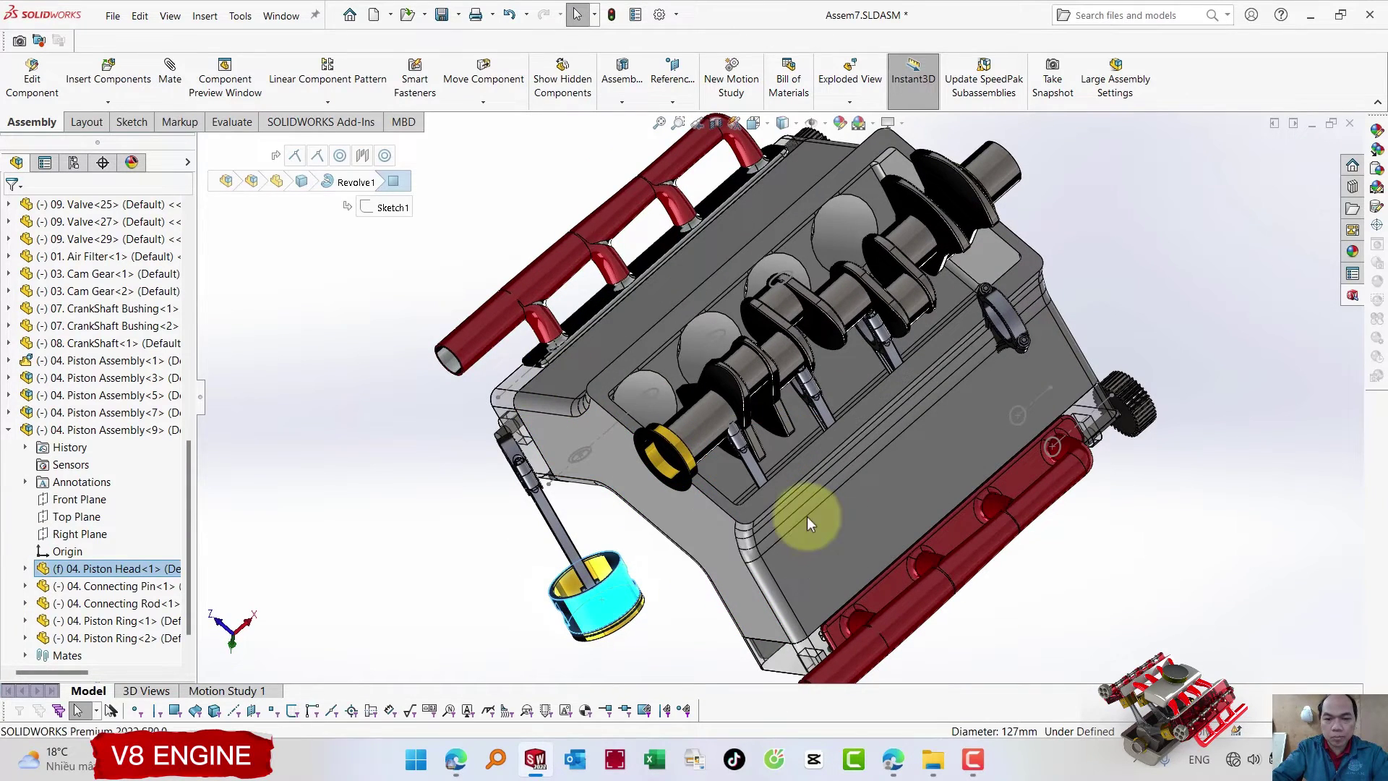
left_click(654, 412, "ctrl")
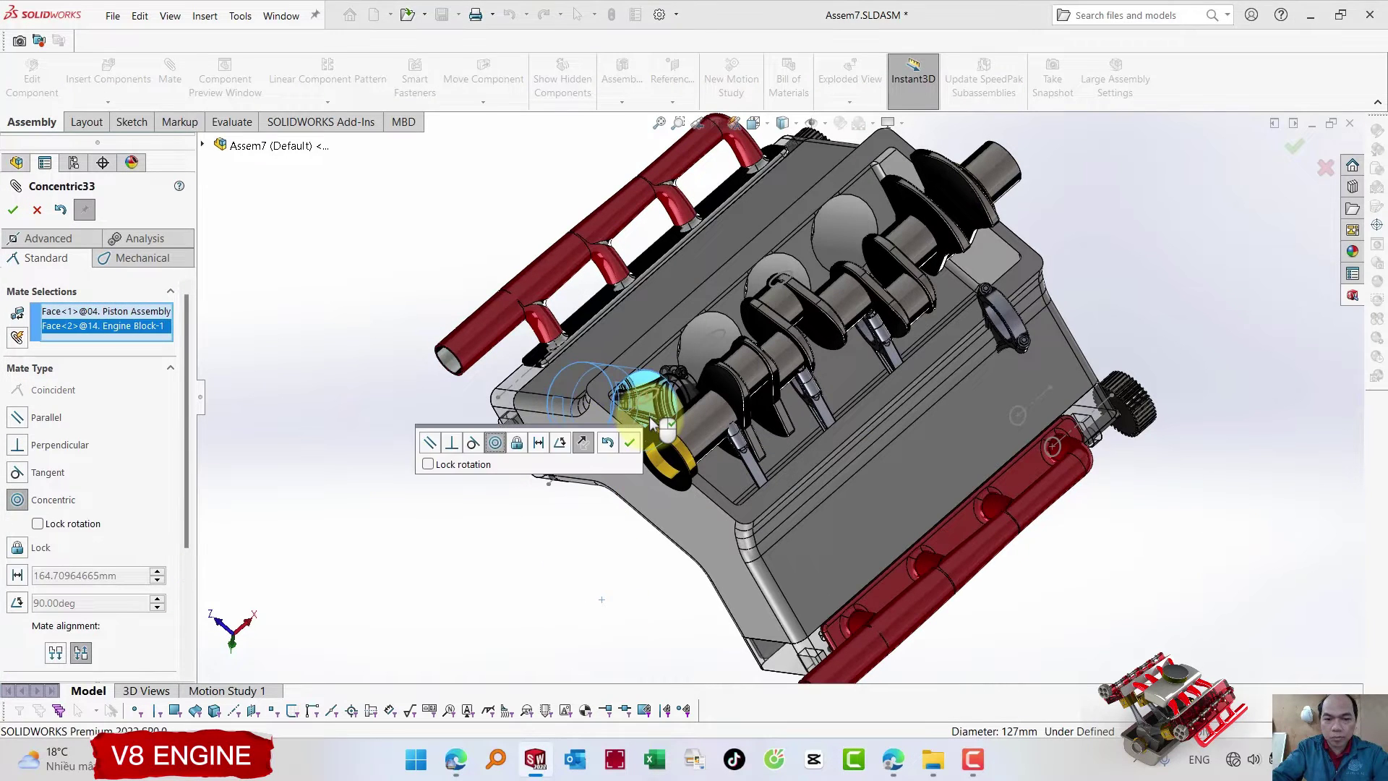
key("Return")
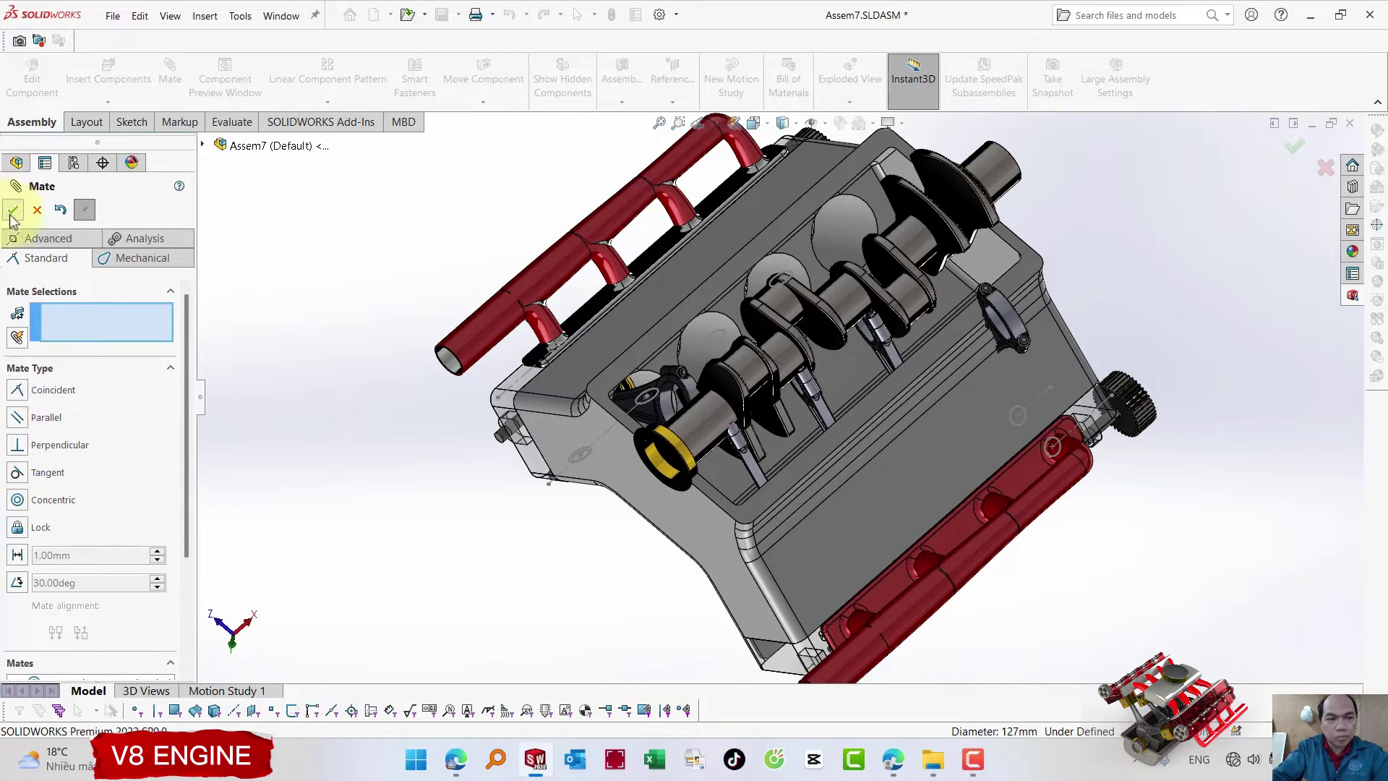
left_click(12, 211)
- Copy the new piston with its mates into the next bore, up to Piston Assembly<14>
left_click(10, 431)
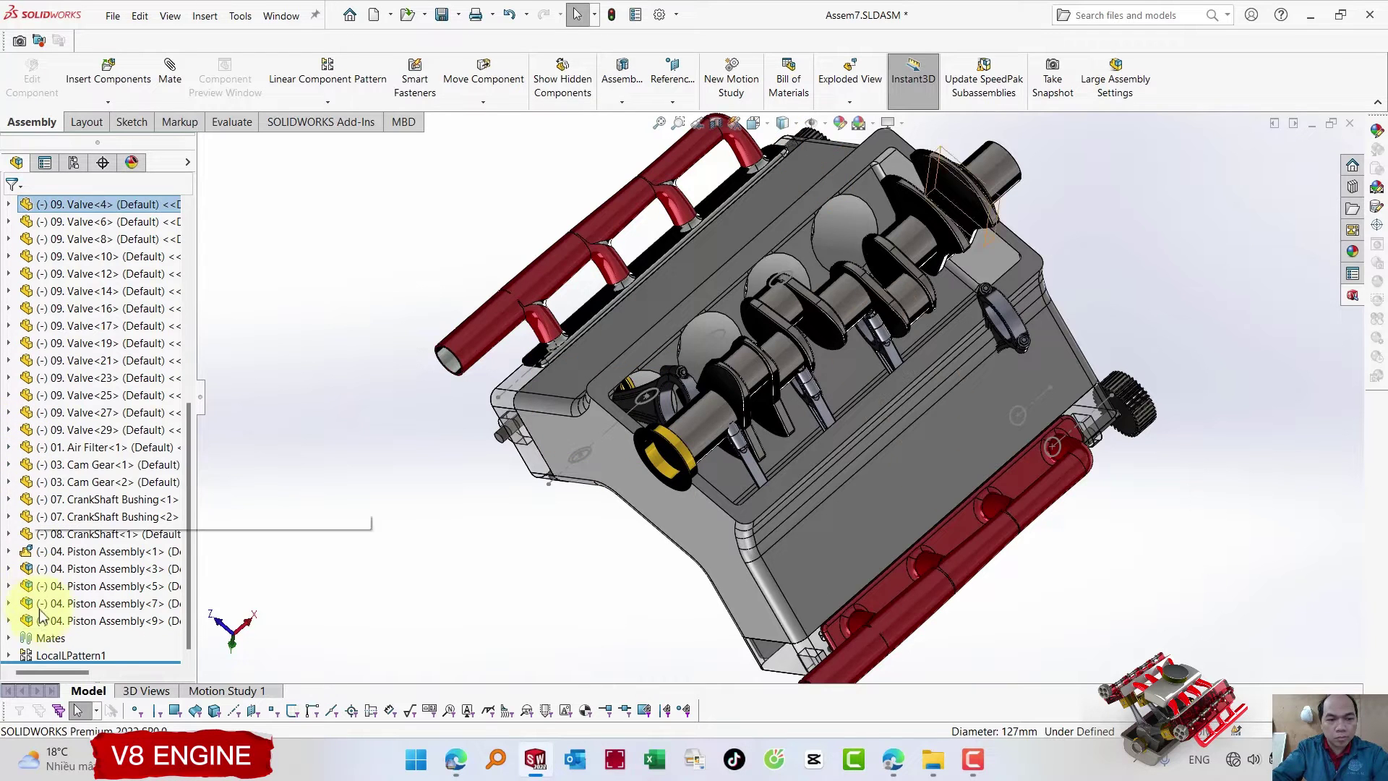
left_click(44, 620)
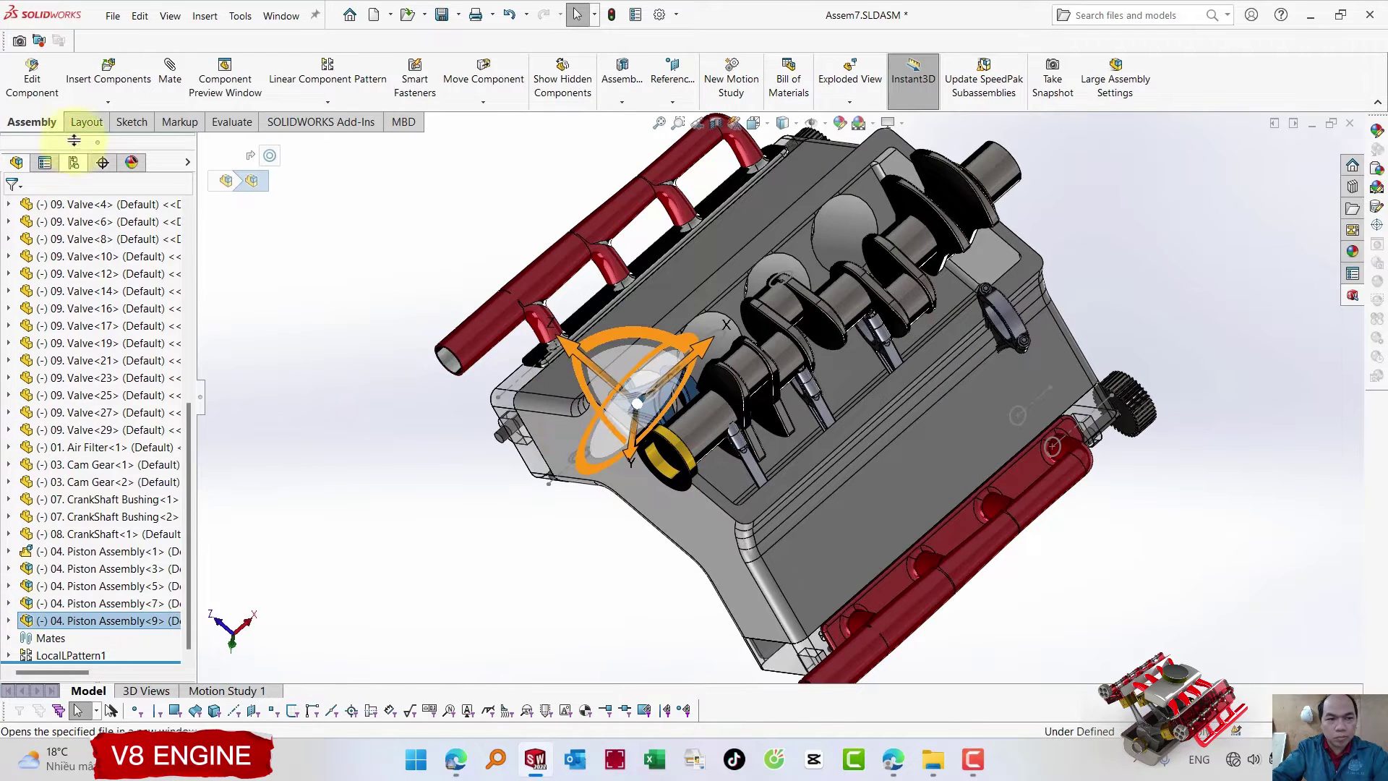
left_click(106, 102)
left_click(110, 177)
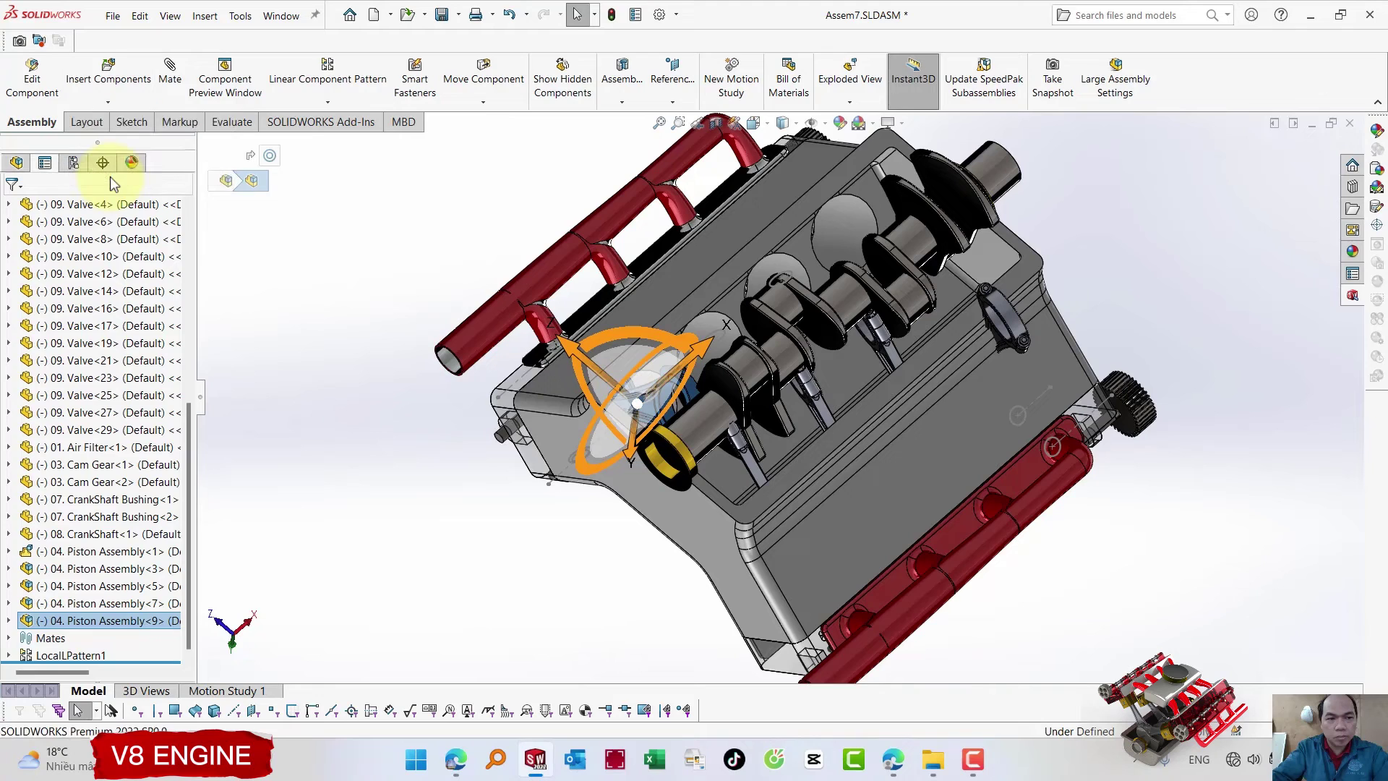
right_click(304, 264)
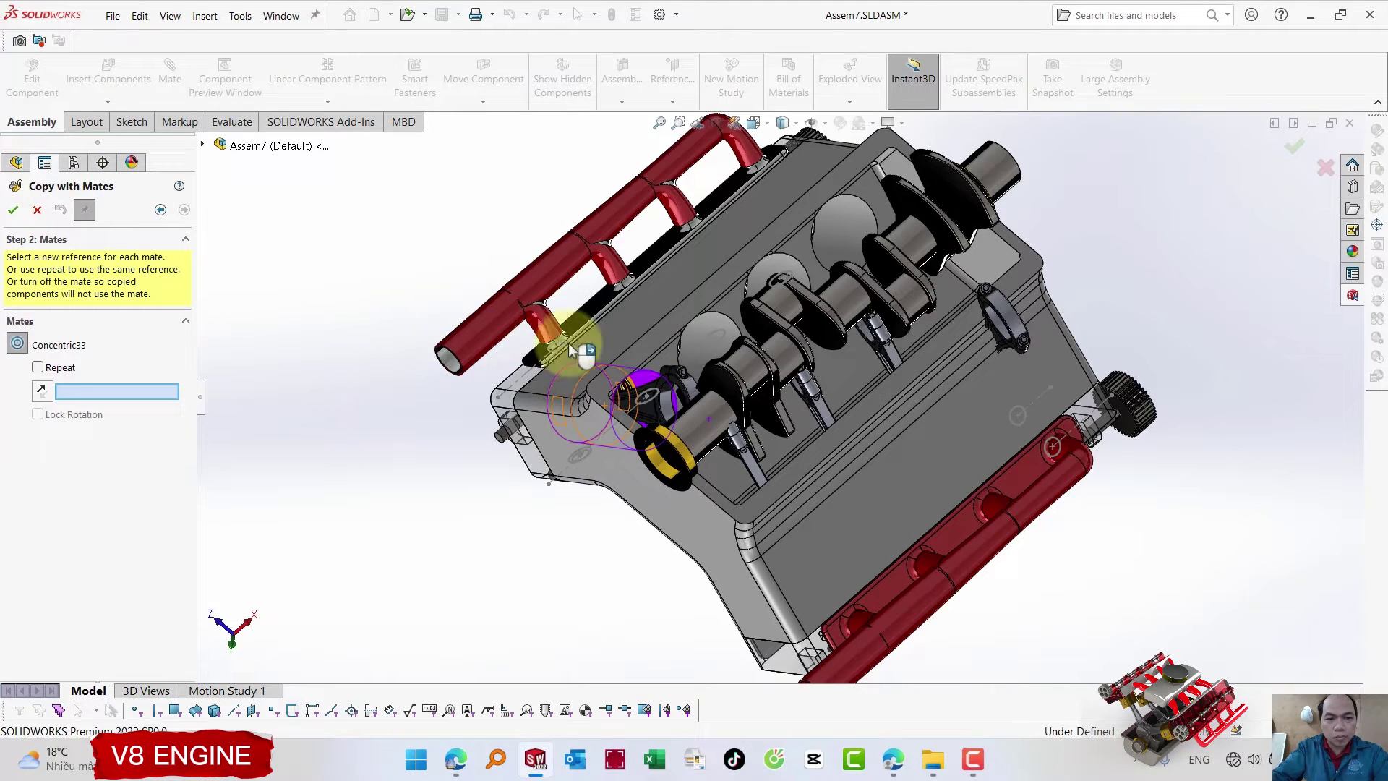
left_click(700, 353)
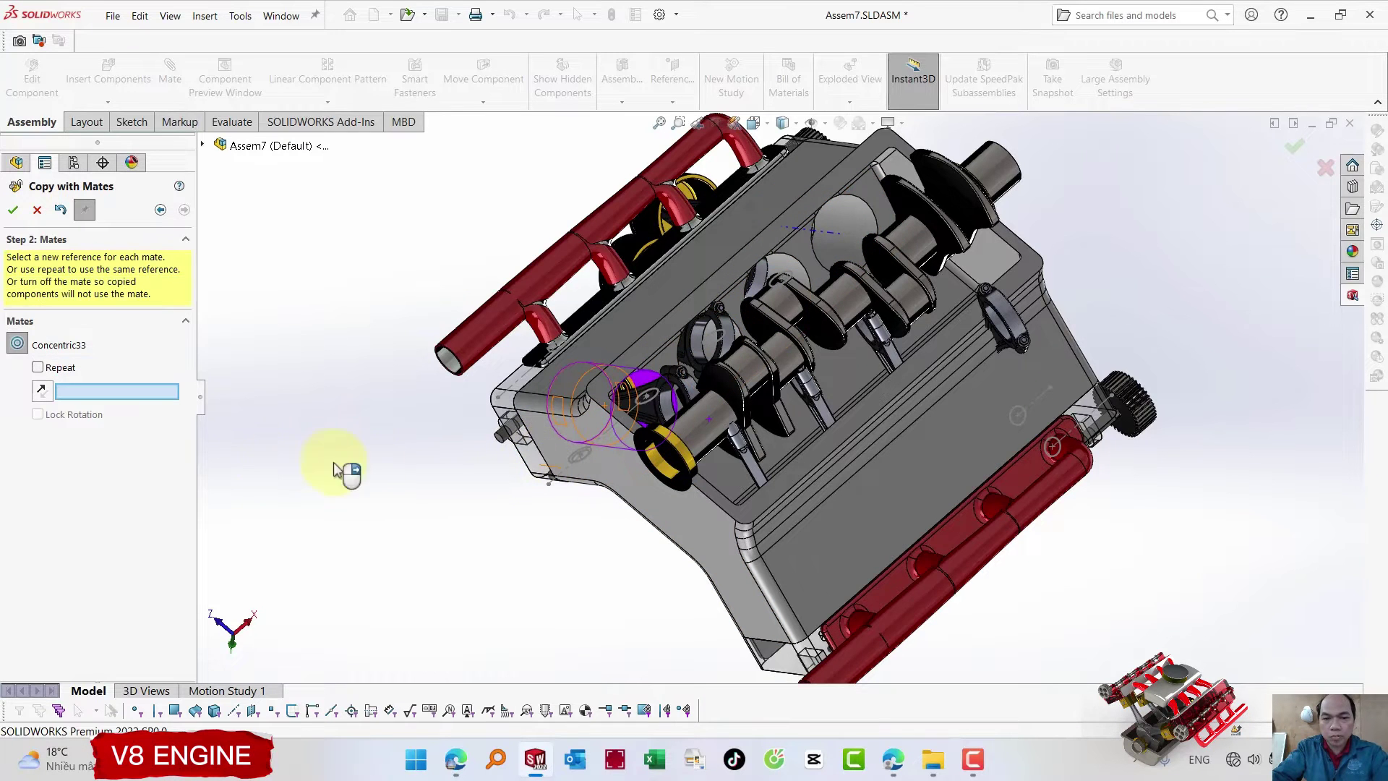
right_click(277, 470)
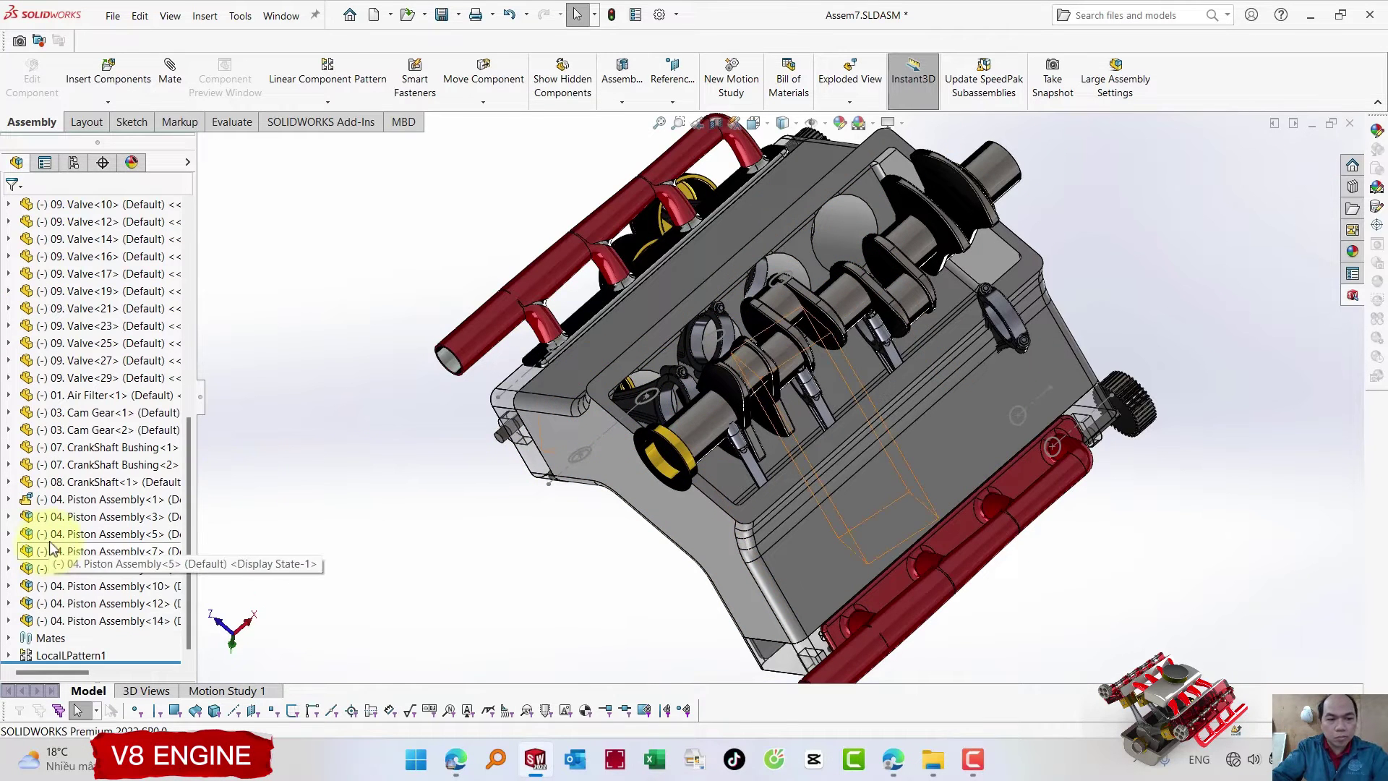
- Try combined properties for pistons 3–14, then make Piston Assembly<3> solve as flexible
left_click(51, 516)
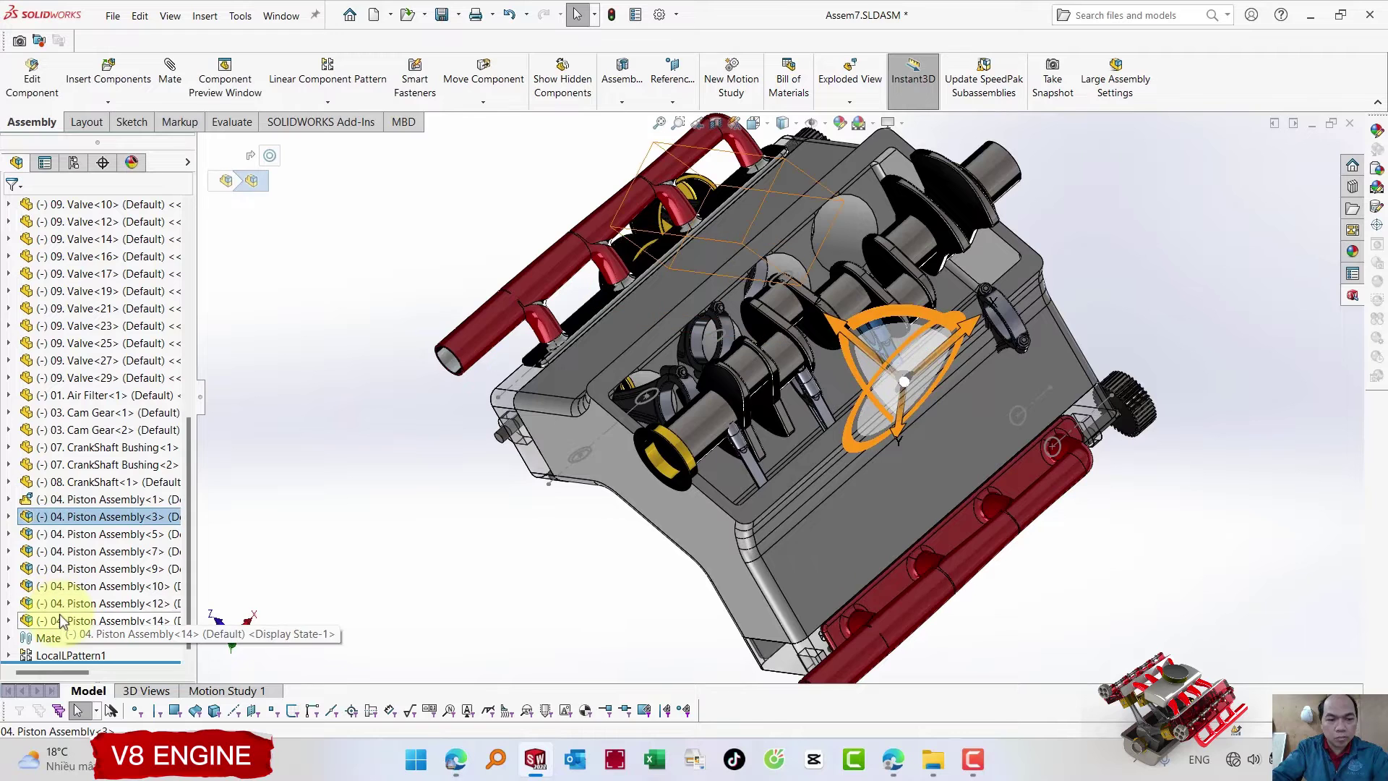
left_click(61, 620, "shift")
left_click(246, 600)
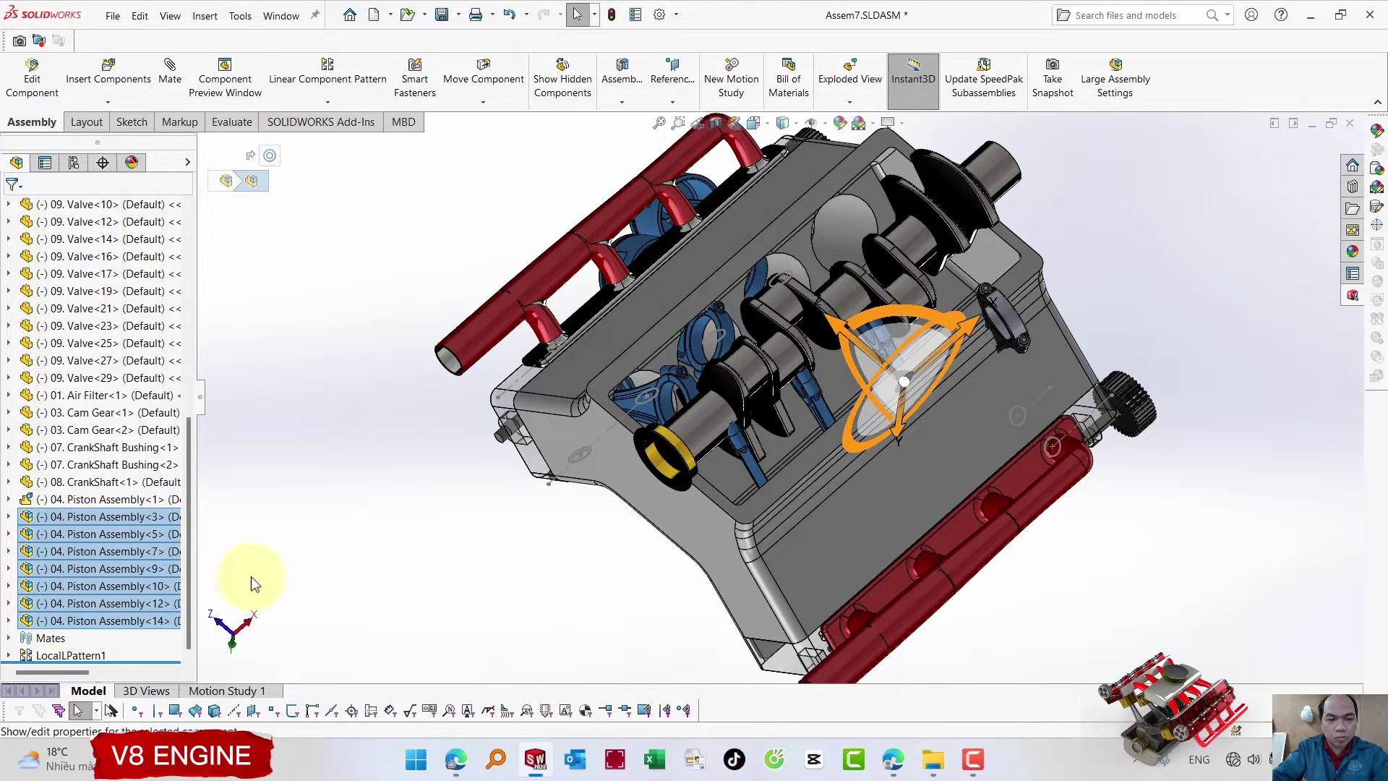
key("Escape")
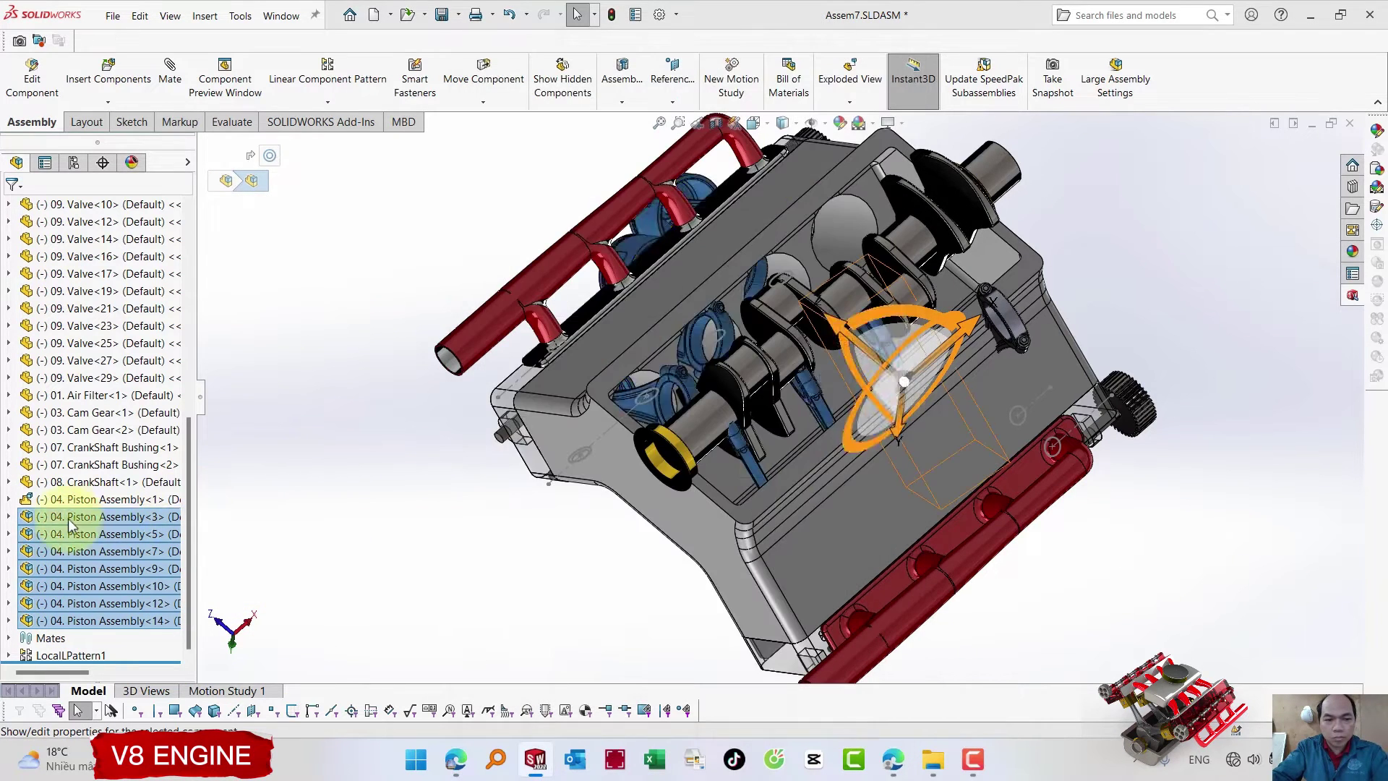
left_click(167, 517)
left_click(274, 476)
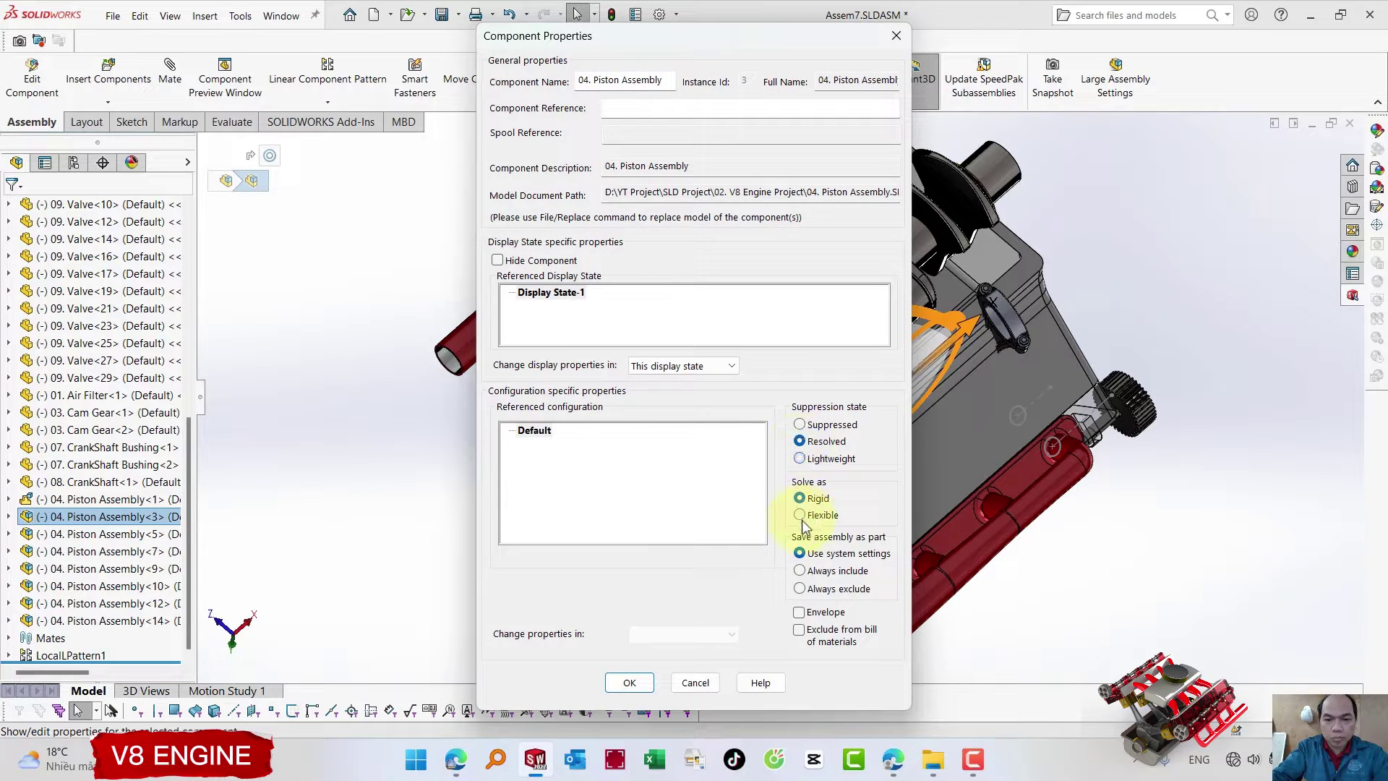
left_click(631, 683)
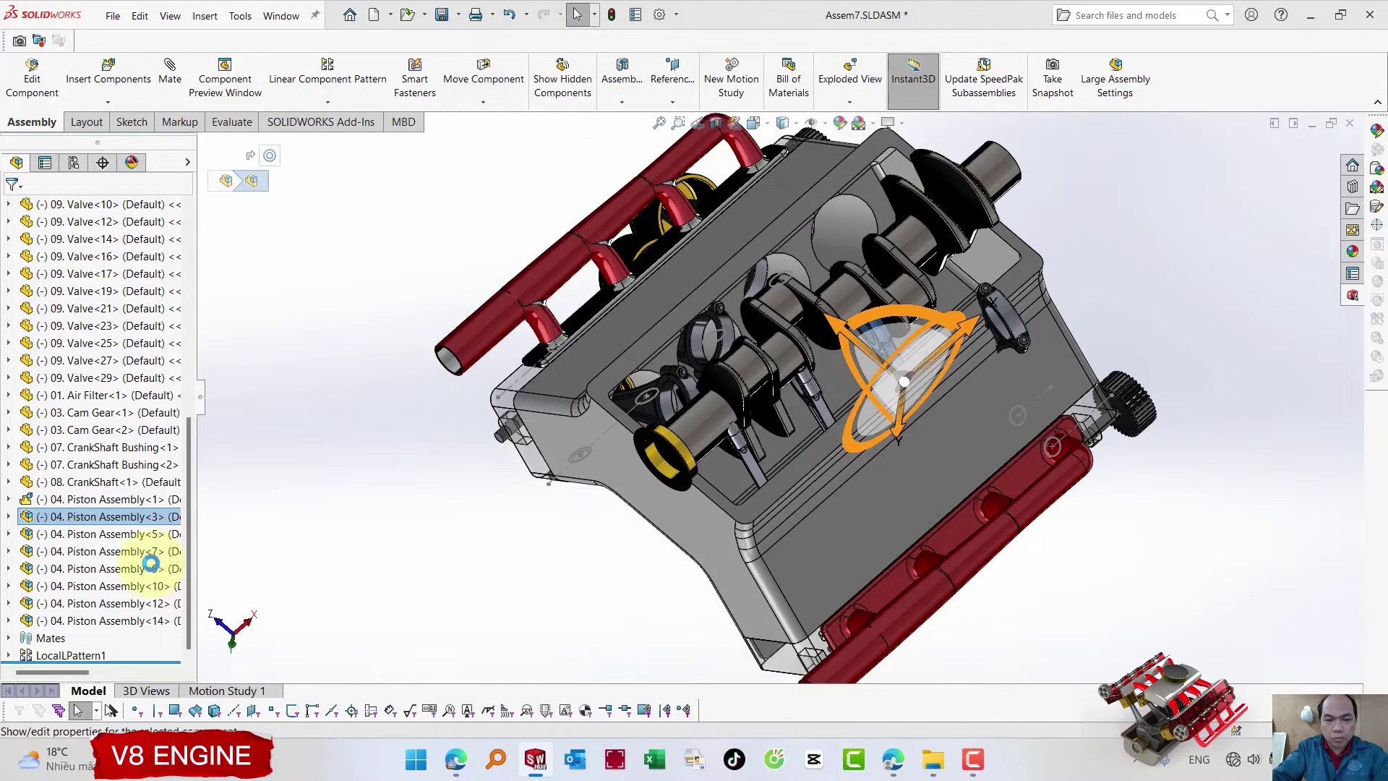
- Set Piston Assembly<5> and Piston Assembly<7> to solve as flexible
left_click(76, 538)
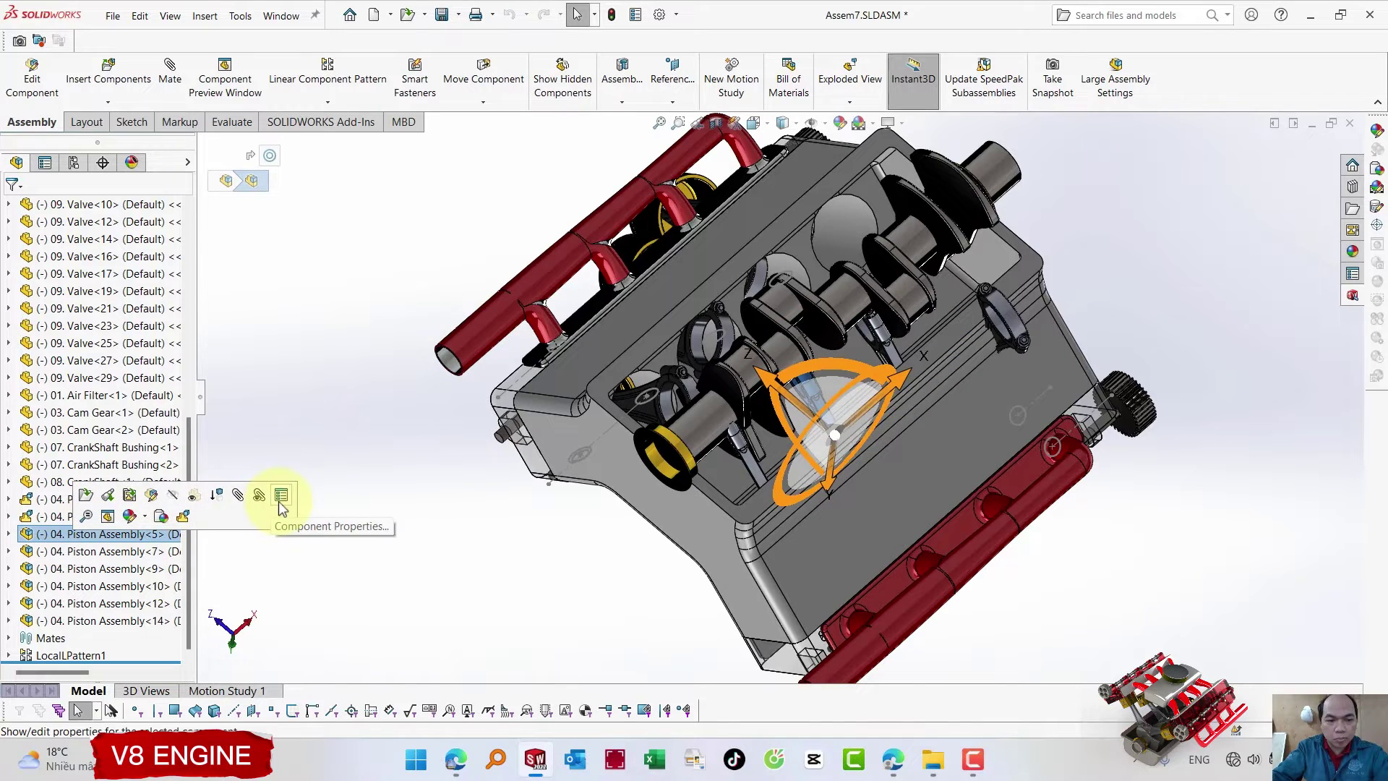
left_click(281, 496)
left_click(652, 684)
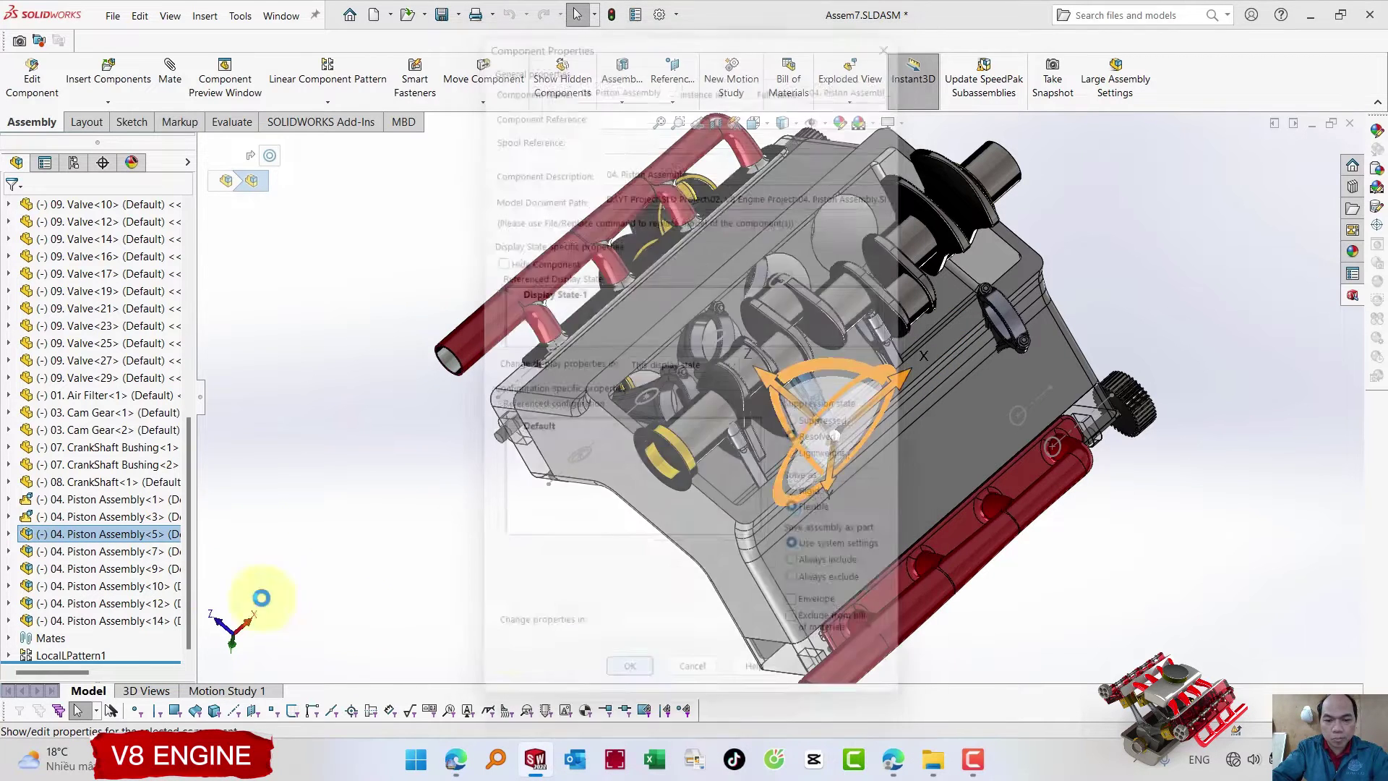
left_click(90, 553)
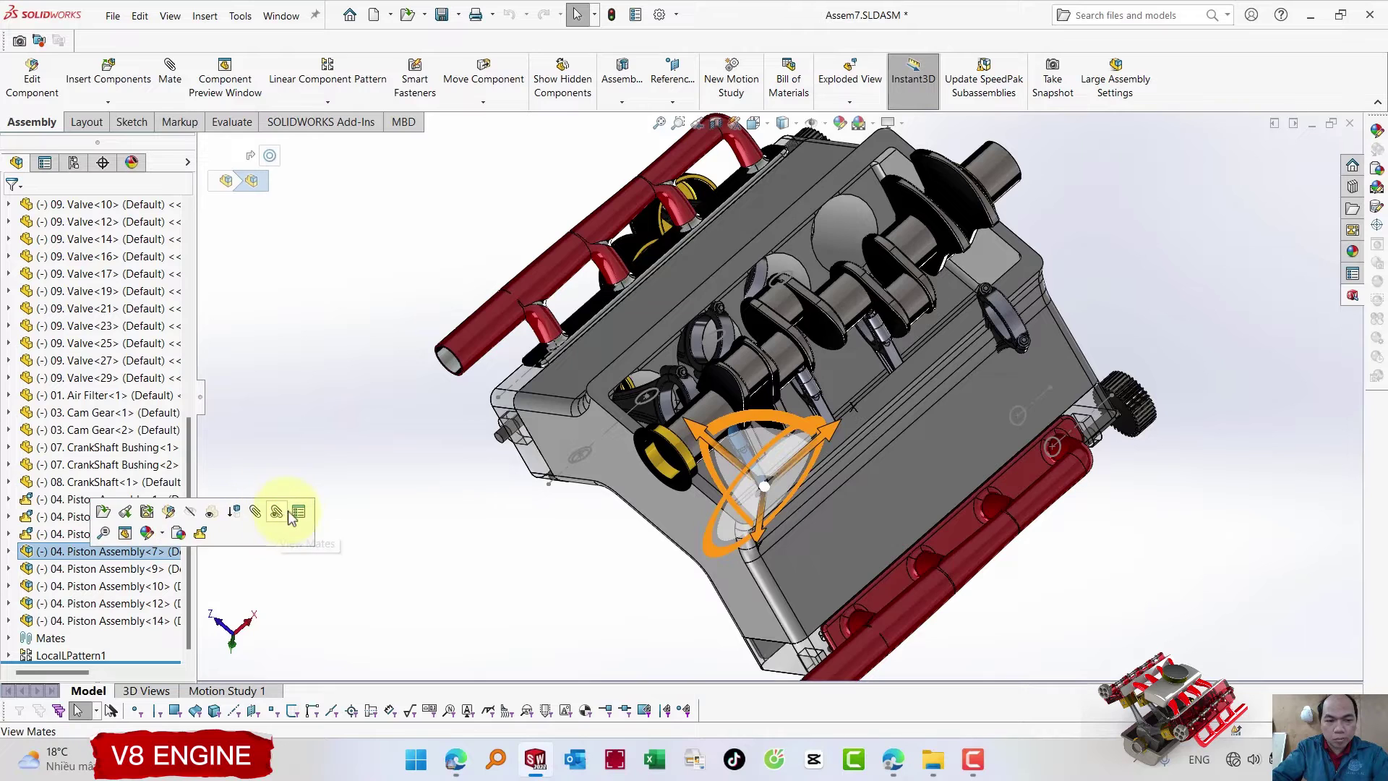
left_click(285, 515)
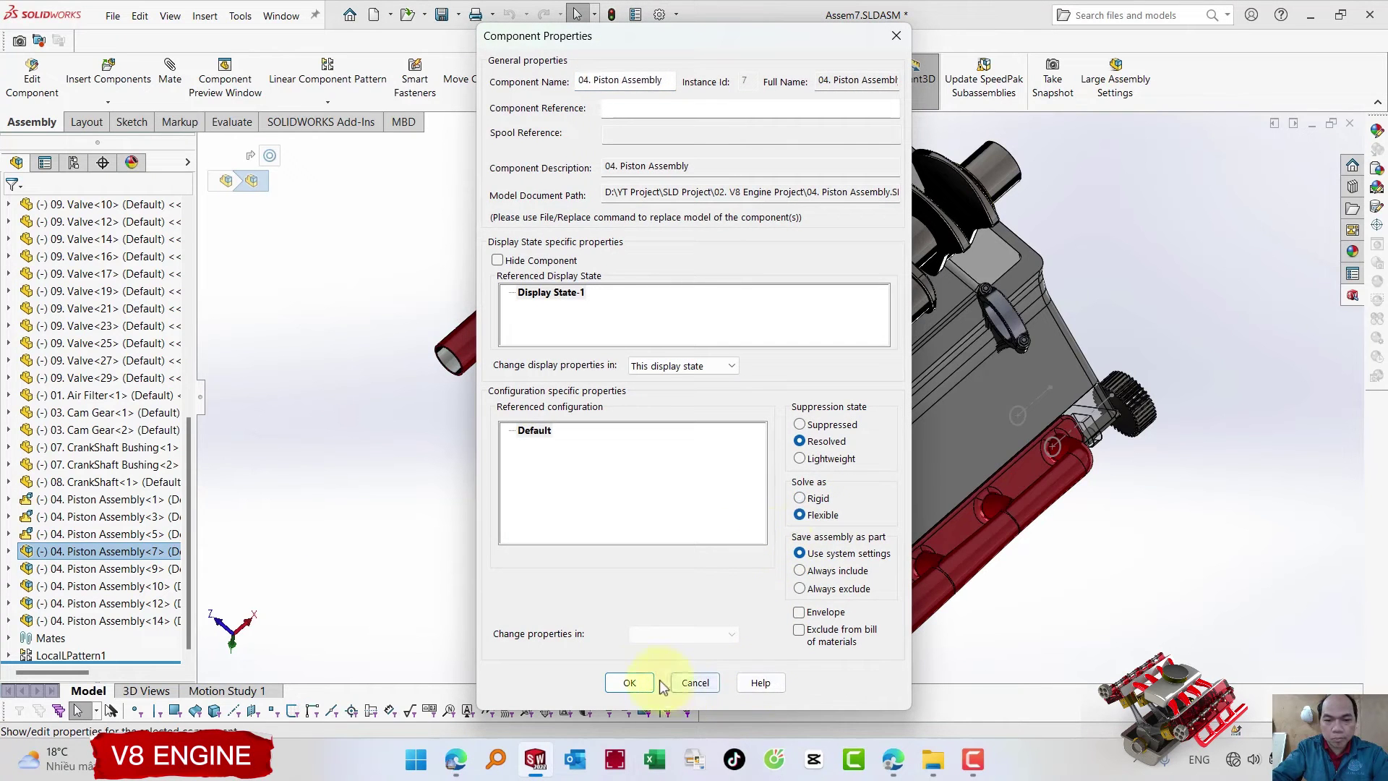
left_click(654, 684)
- Set Piston Assembly<9> and Piston Assembly<10> to solve as flexible
left_click(116, 569)
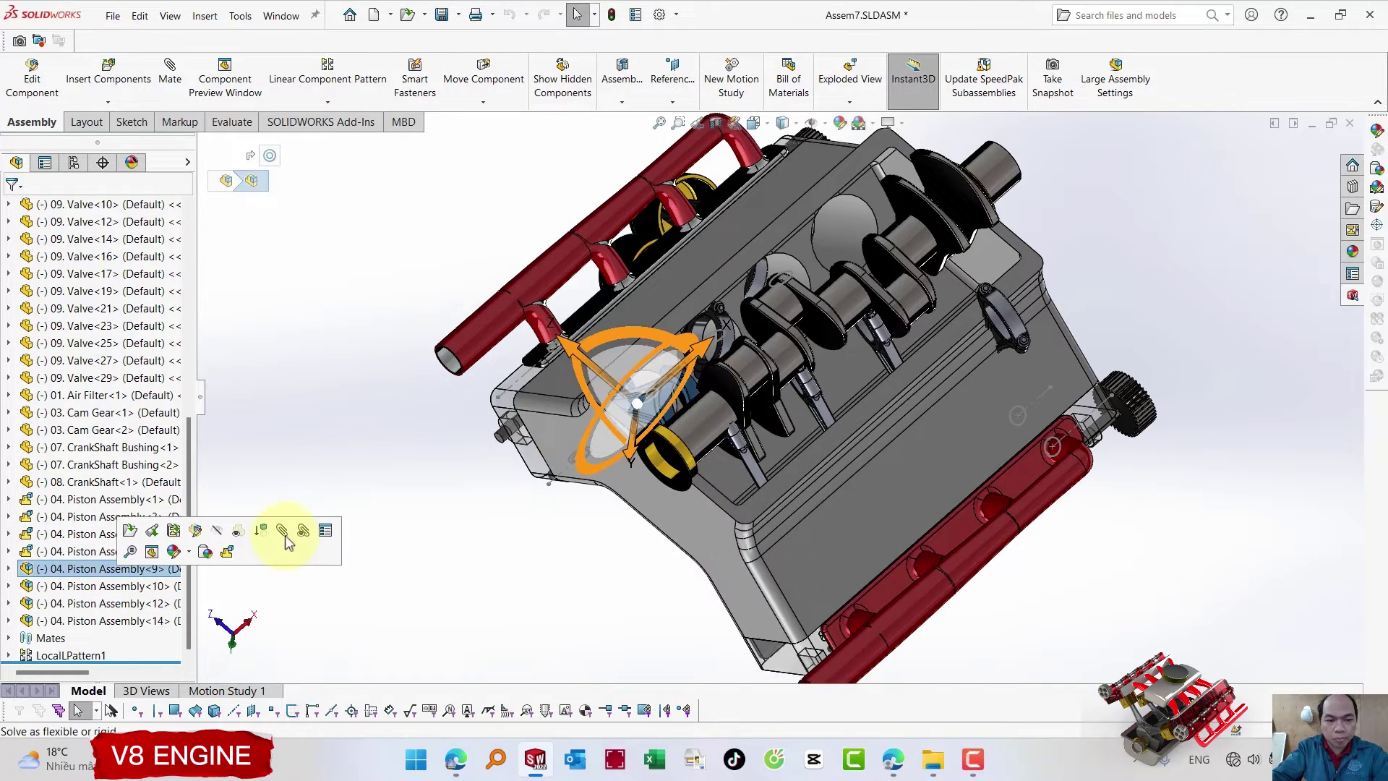
left_click(283, 532)
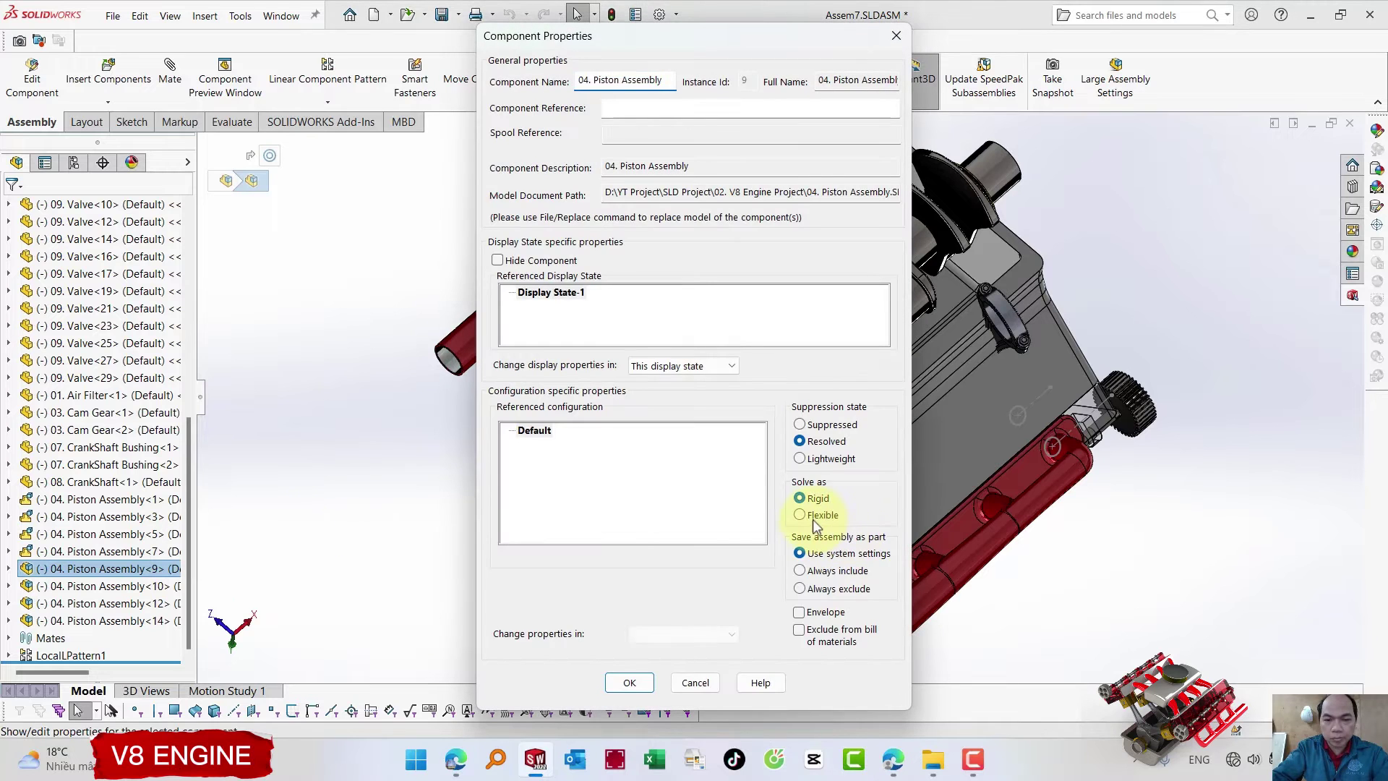
left_click(802, 515)
left_click(629, 682)
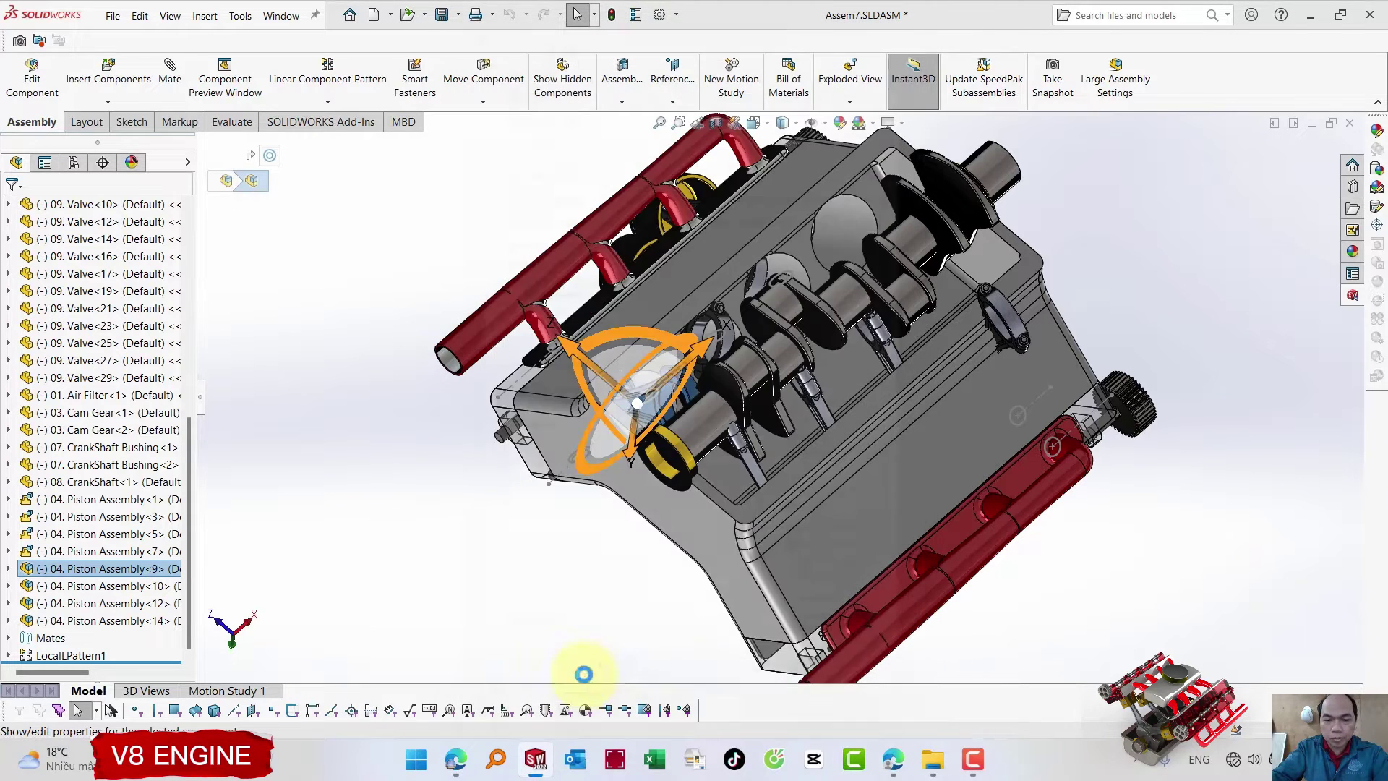
left_click(81, 587)
left_click(284, 551)
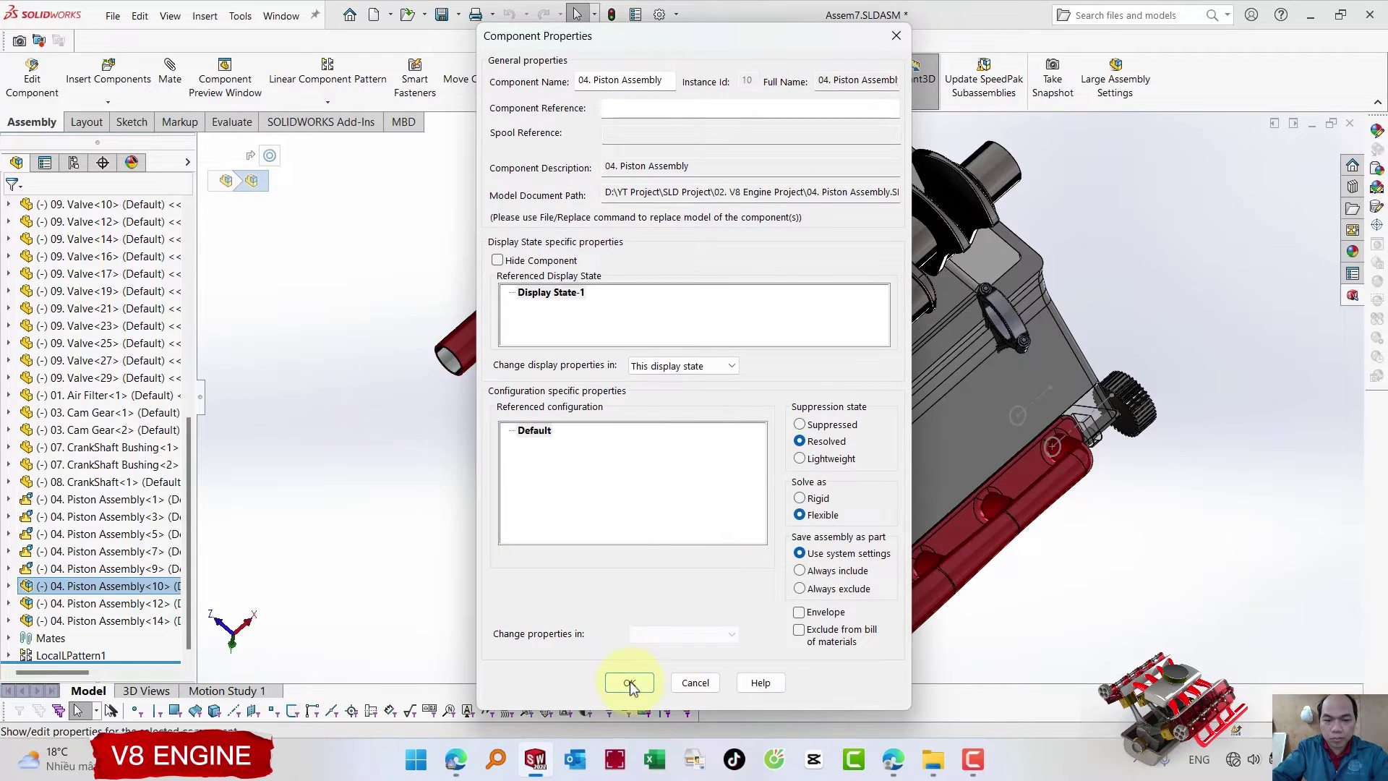
left_click(629, 682)
- Set Piston Assembly<12> and Piston Assembly<14> to flexible, then clear the selection
left_click(118, 603)
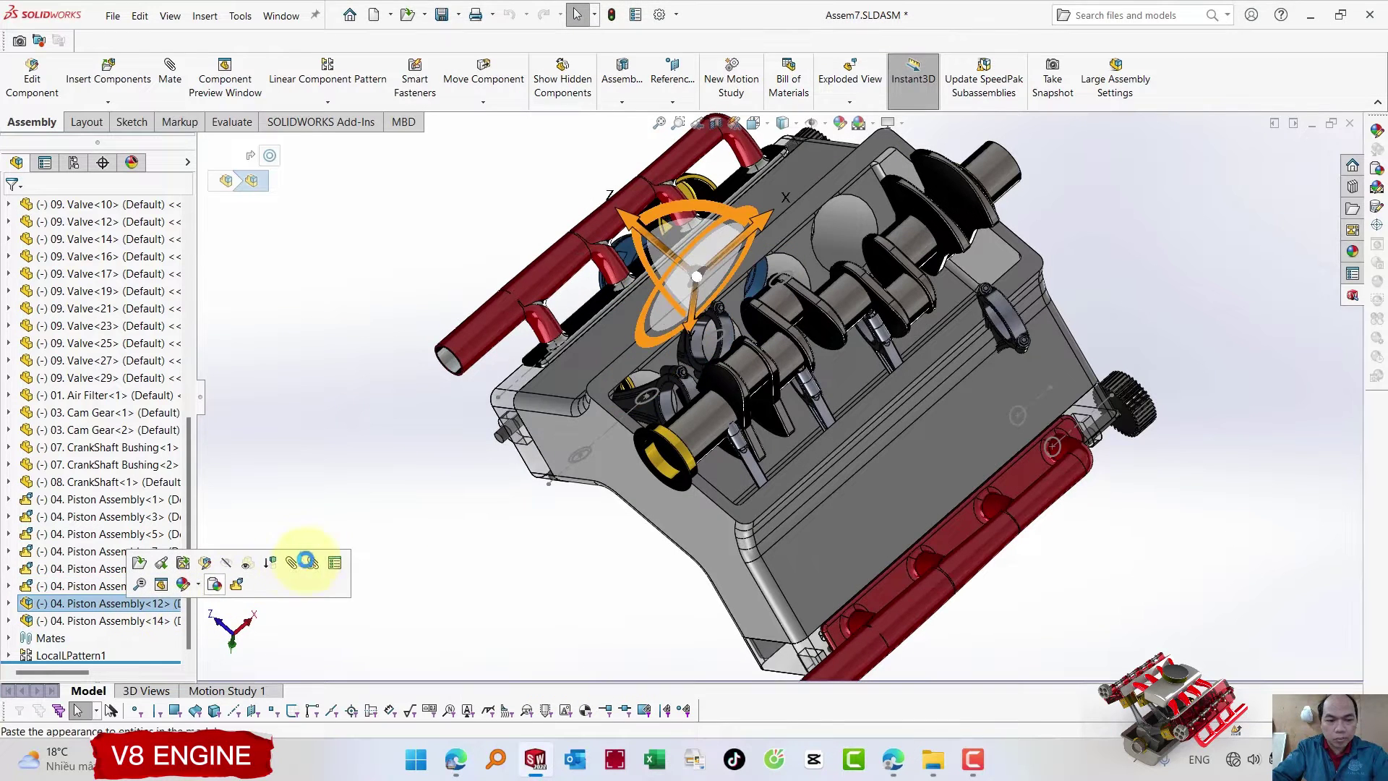
left_click(310, 563)
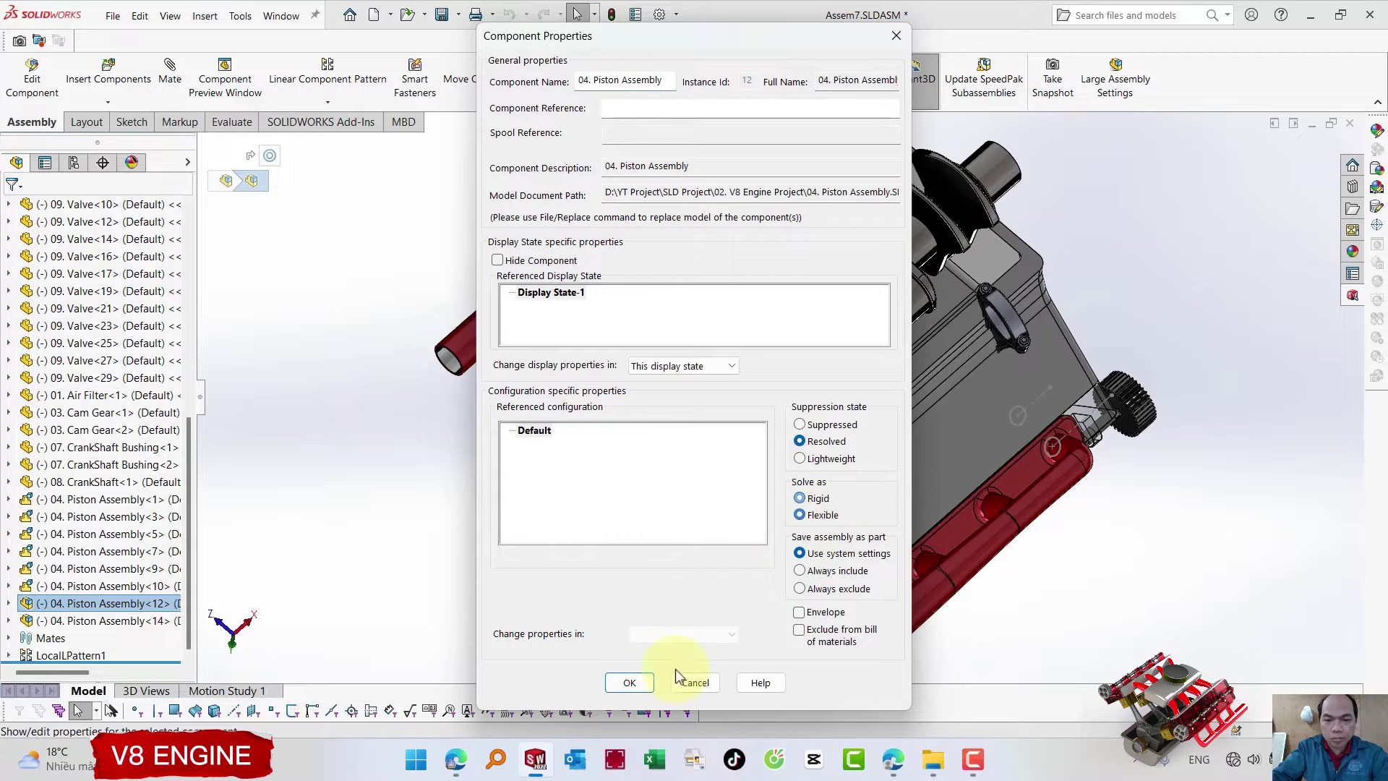
left_click(629, 682)
left_click(116, 621)
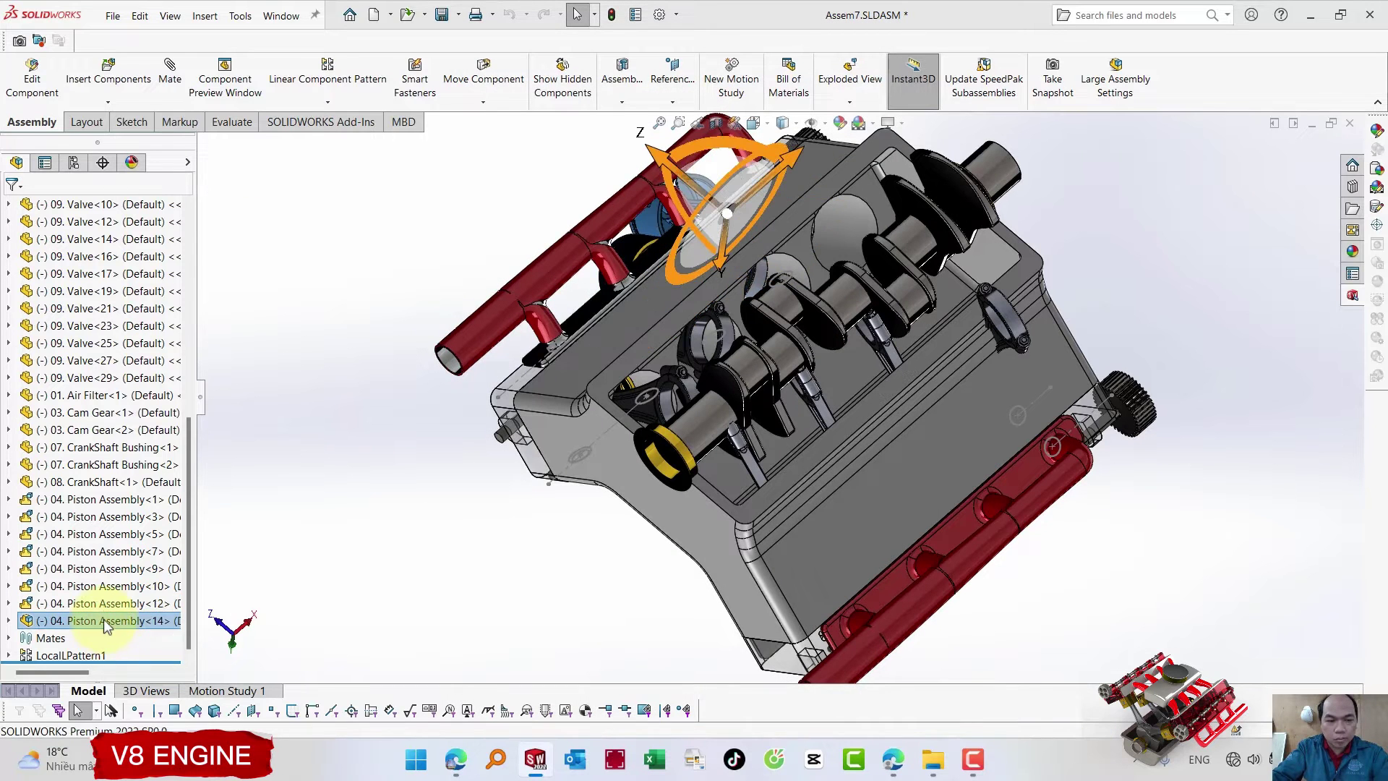
left_click(312, 576)
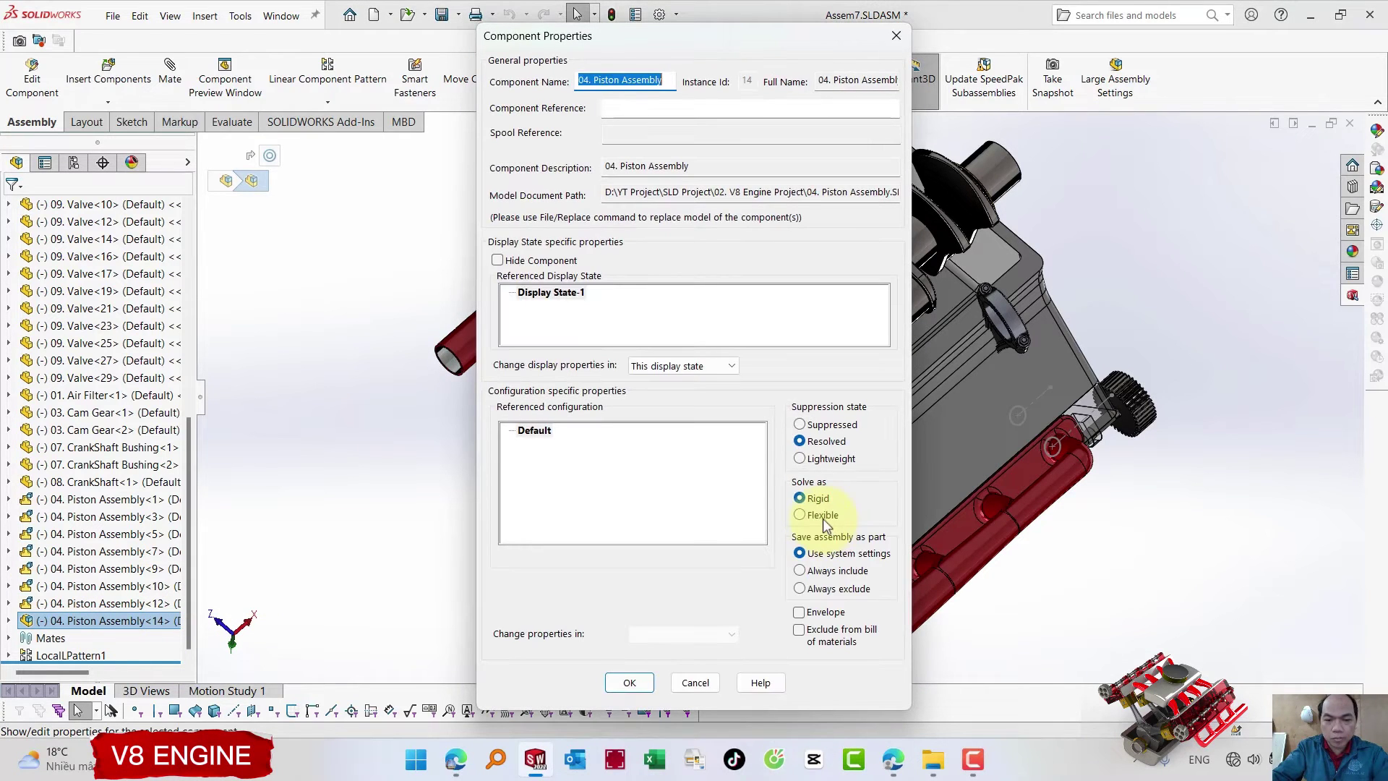
left_click(629, 685)
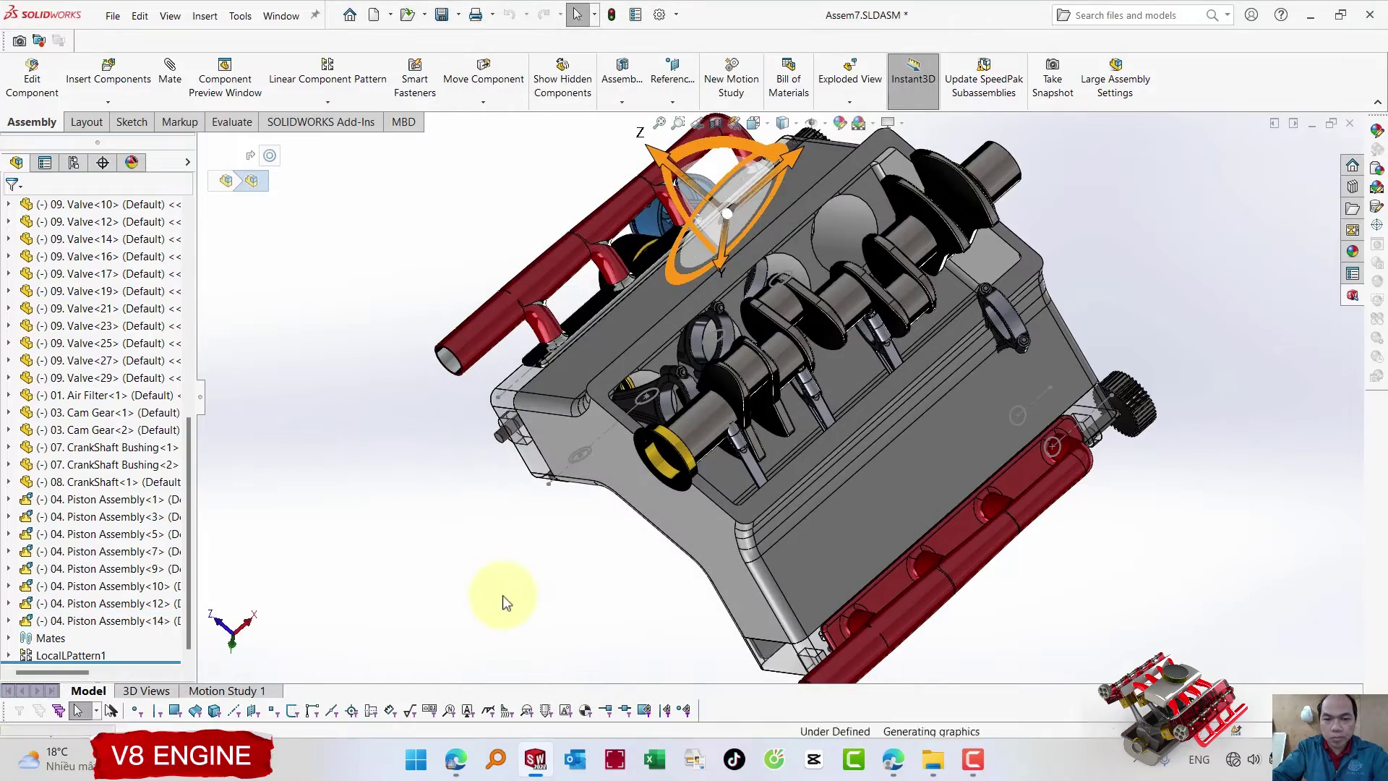
left_click(502, 597)
- Mate a connecting rod's bearing face concentric to its crankshaft journal (Concentric37)
mouse_move(802, 370)
middle_mouse_down()
mouse_move(843, 440)
mouse_move(831, 381)
mouse_move(933, 356)
mouse_move(812, 403)
mouse_move(834, 430)
mouse_move(822, 394)
mouse_move(784, 465)
mouse_move(753, 435)
mouse_move(793, 399)
mouse_move(655, 478)
middle_mouse_up()
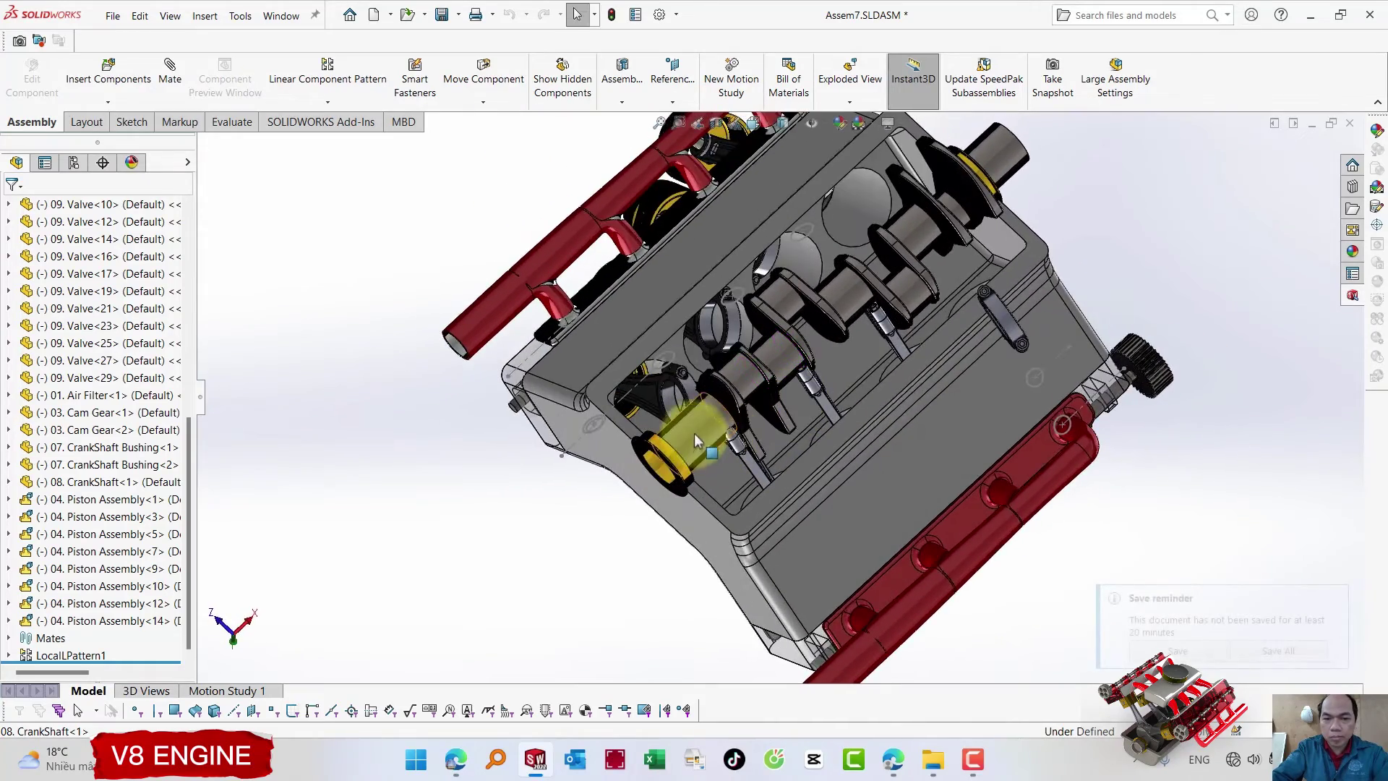
left_click(645, 479)
scroll(646, 479, "down", 3)
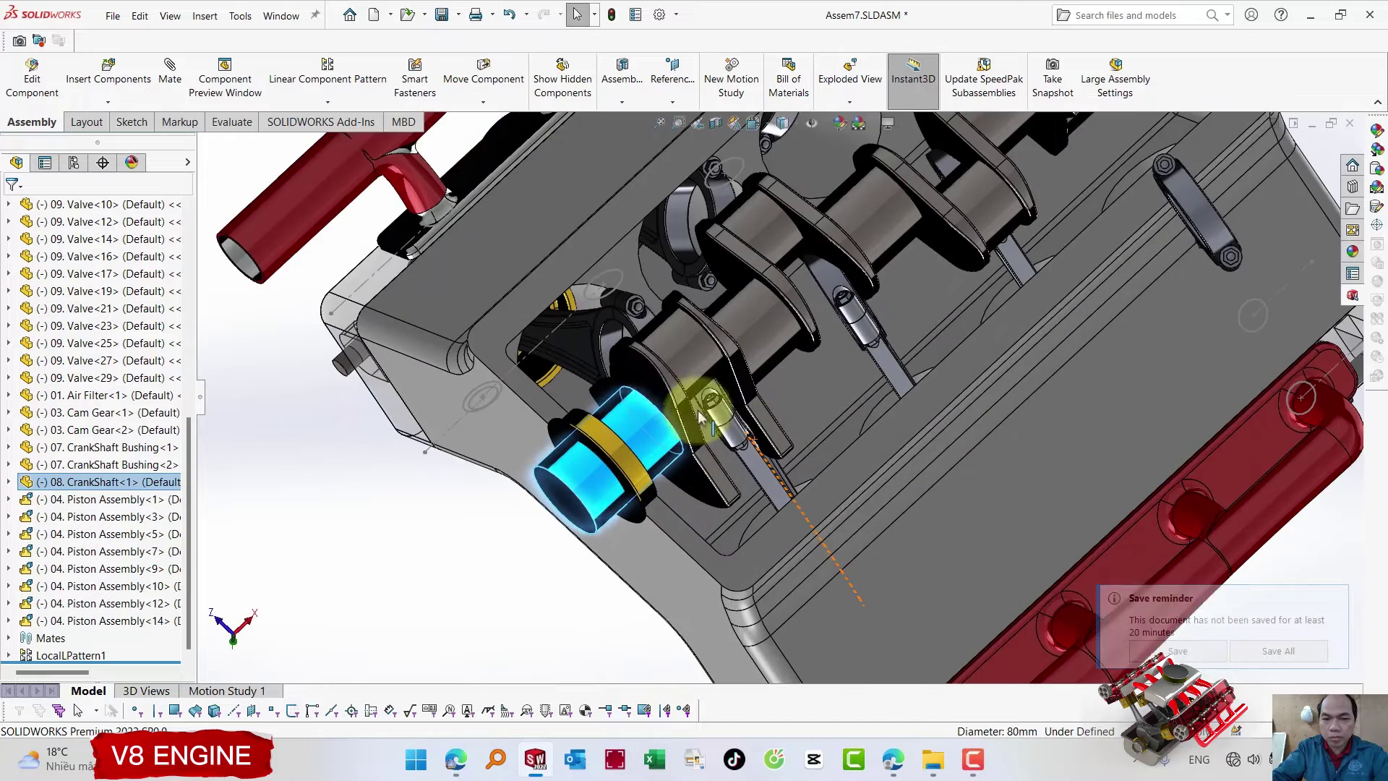
scroll(590, 354, "down", 2)
left_click(578, 350)
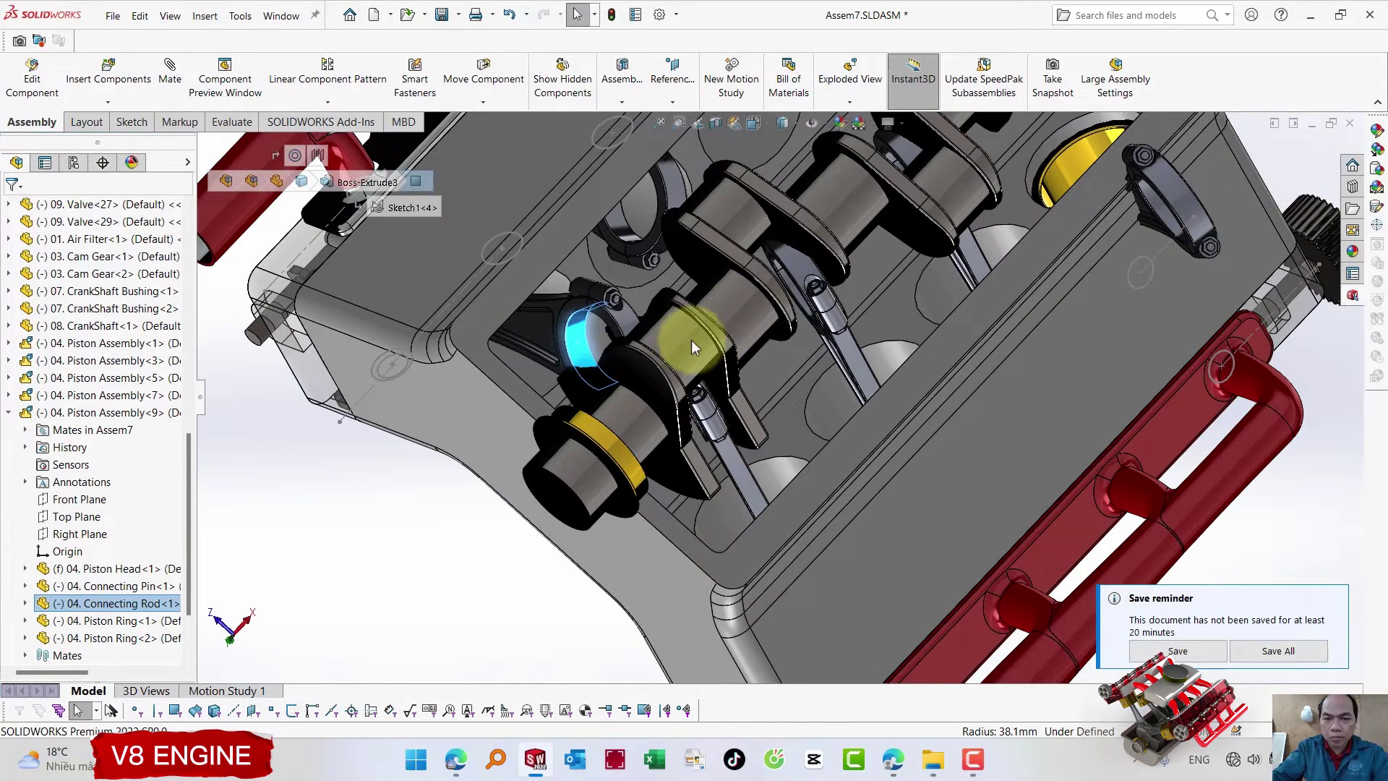
key("m")
left_click(684, 346)
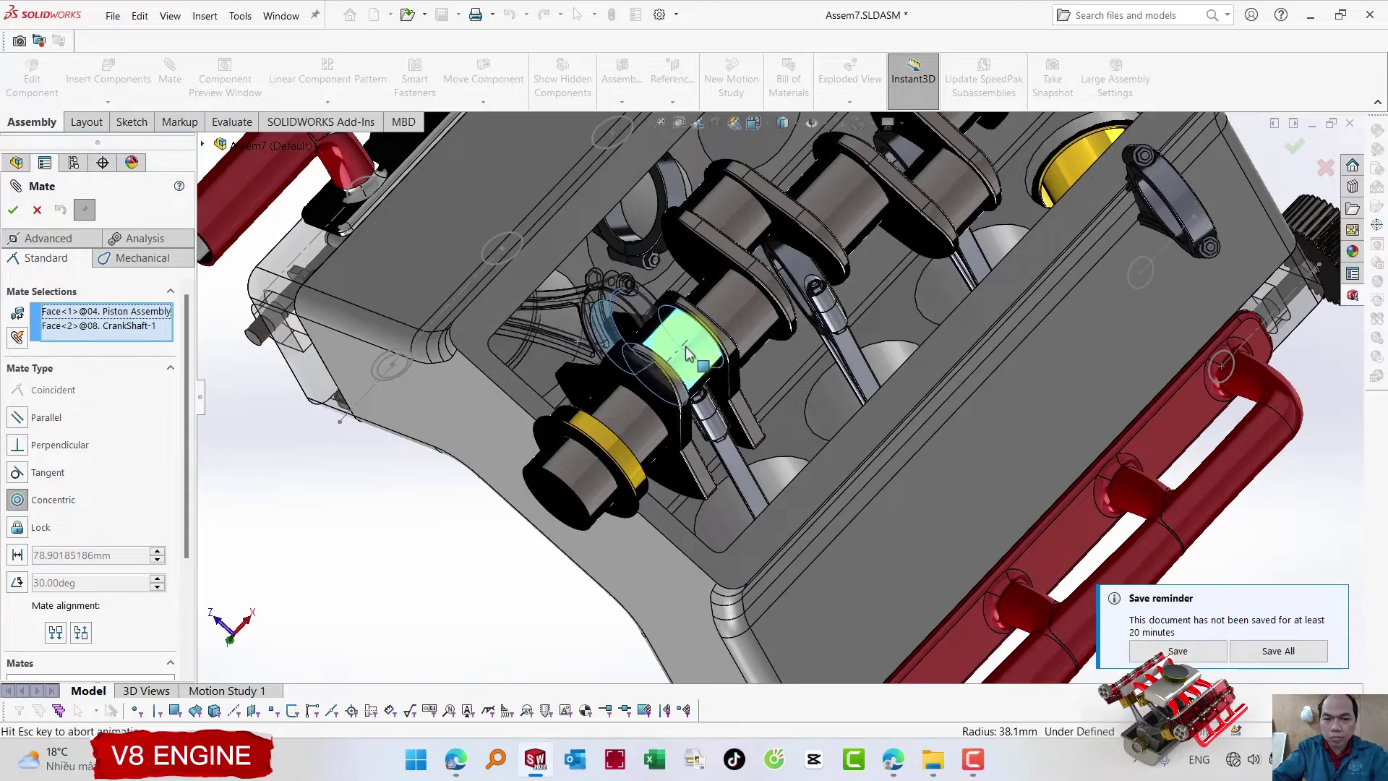
left_click(712, 309)
- Mate the next rod concentric to its journal (Concentric38) and show the Advanced mate types
mouse_move(713, 310)
middle_mouse_down()
mouse_move(656, 302)
mouse_move(679, 320)
middle_mouse_up()
scroll(724, 405, "up", 5)
mouse_move(760, 418)
middle_mouse_down()
mouse_move(723, 403)
mouse_move(755, 495)
middle_mouse_up()
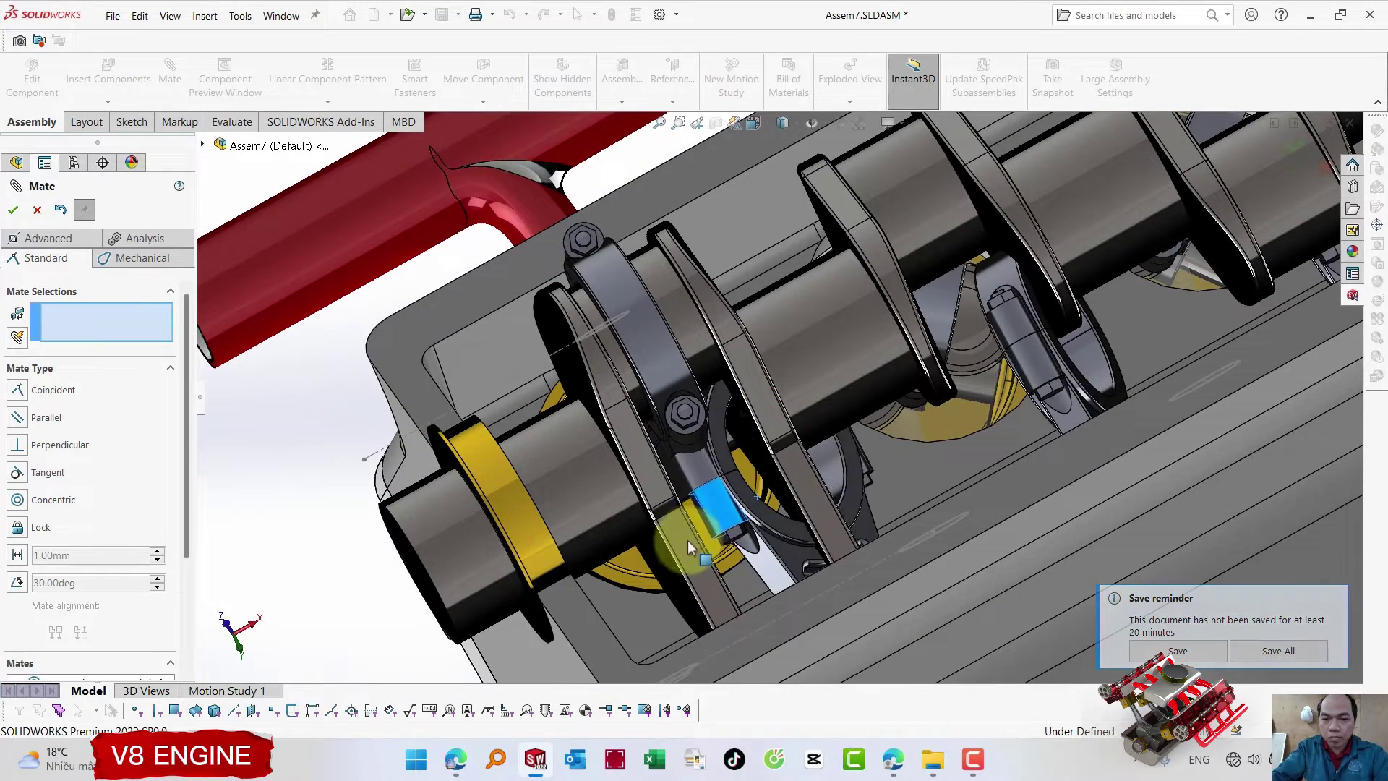
left_click(824, 454)
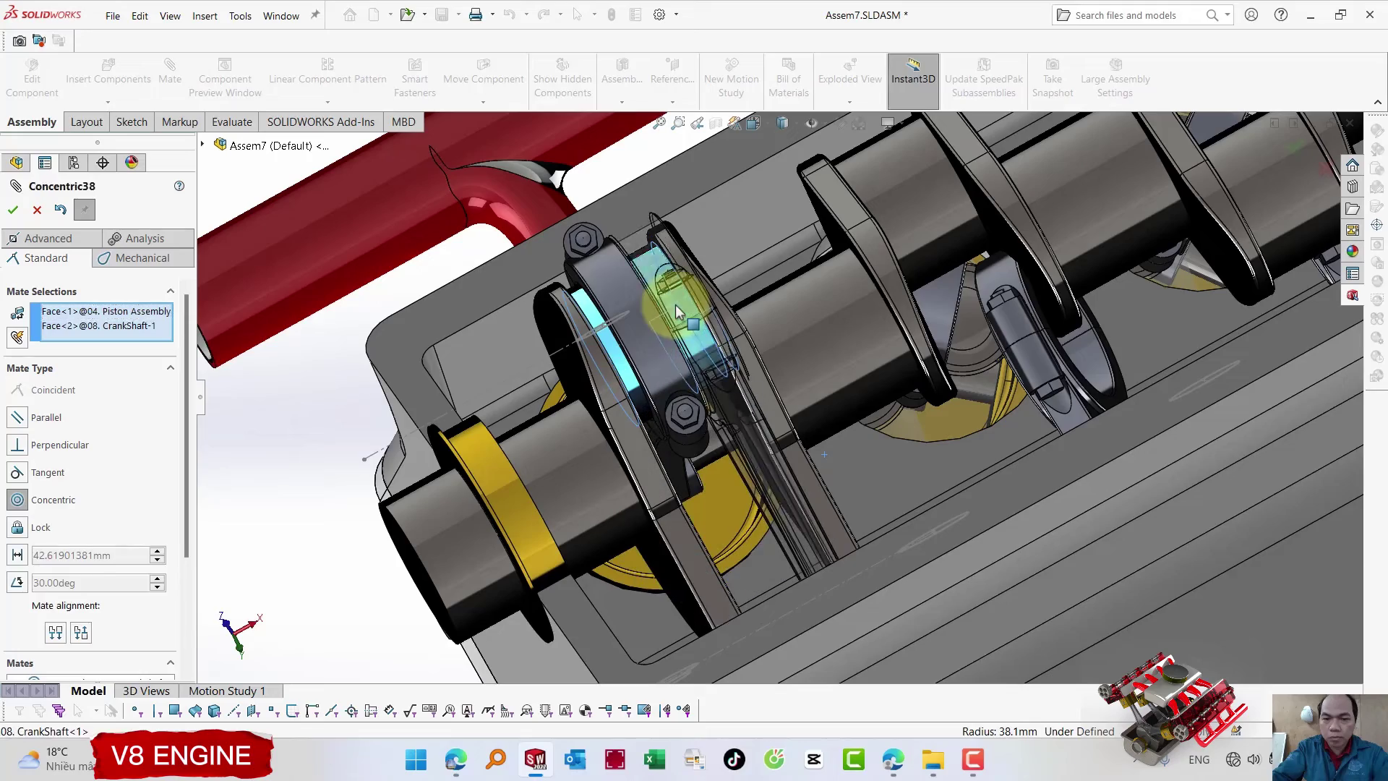
key("Return")
mouse_move(679, 323)
middle_mouse_down()
mouse_move(703, 351)
mouse_move(142, 350)
middle_mouse_up()
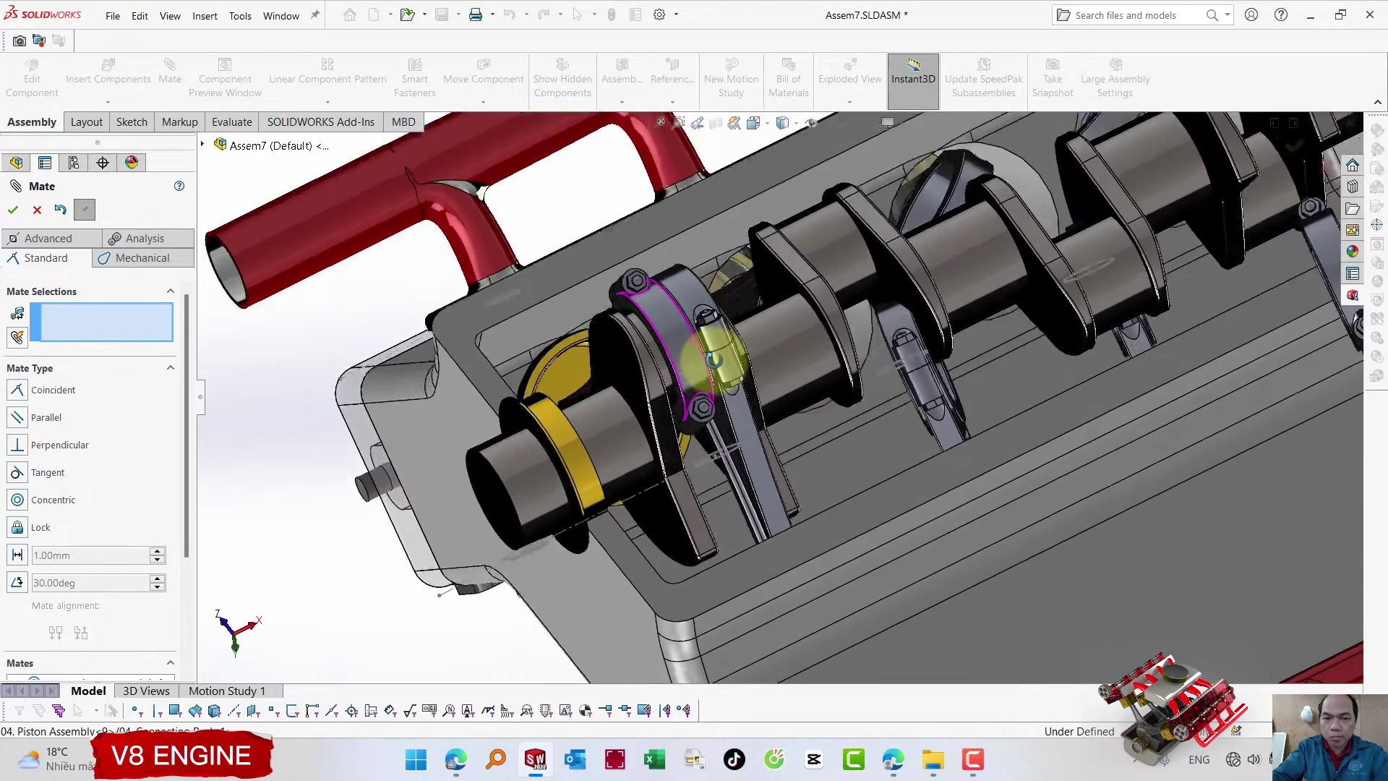
left_click(43, 241)
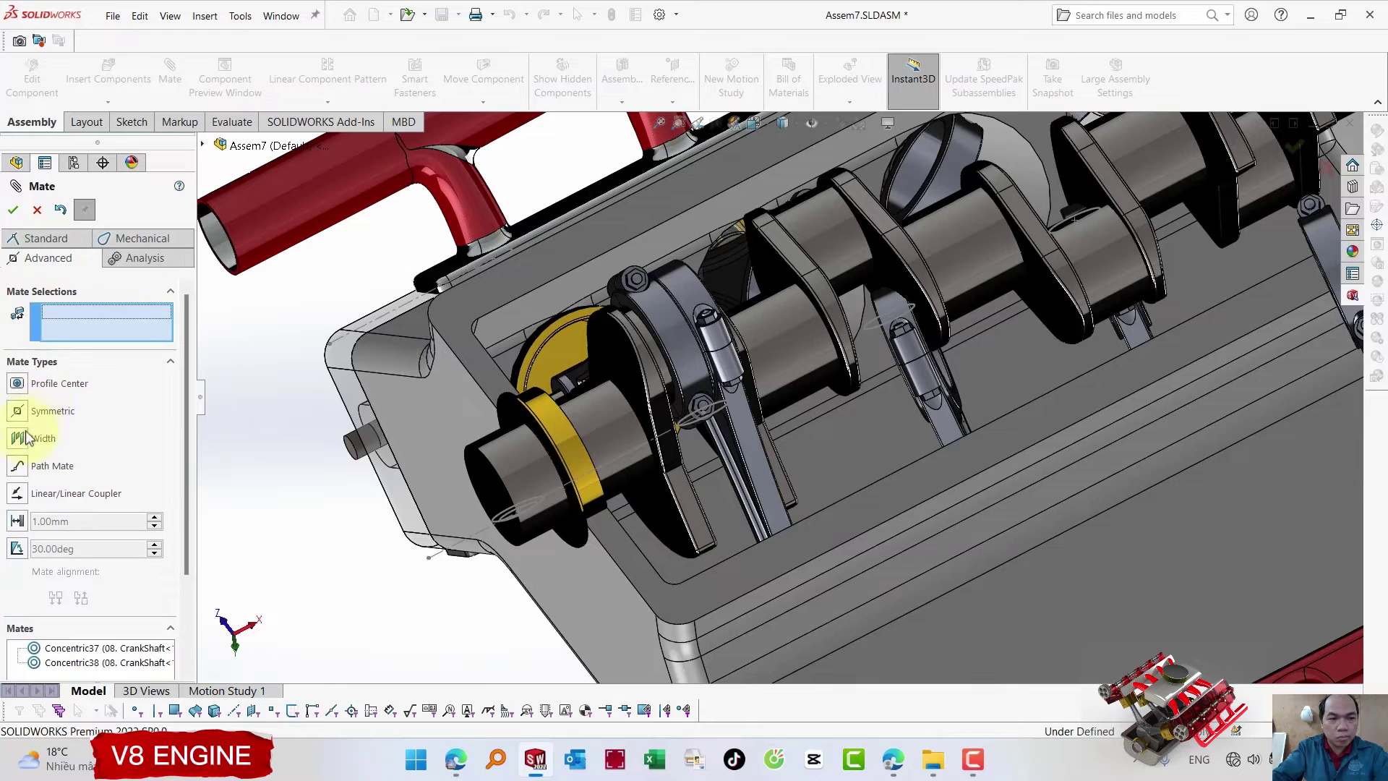
- Pick both crank web faces as the width mate references
left_click(663, 506)
mouse_move(662, 507)
middle_mouse_down()
mouse_move(793, 418)
mouse_move(760, 443)
middle_mouse_up()
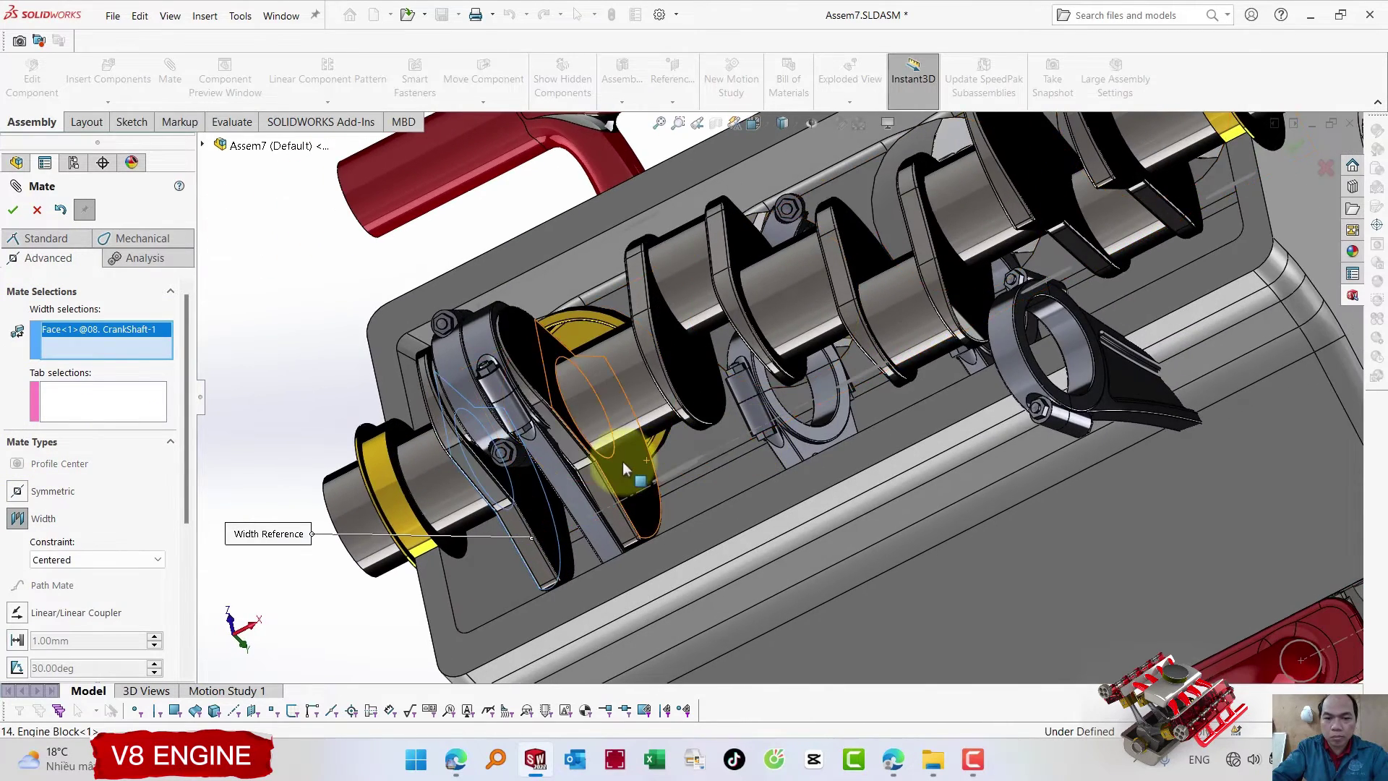
left_click(593, 474)
- Pick the rod's two side faces as tab references and accept the Width3 mate
middle_click_drag(593, 476, 631, 592)
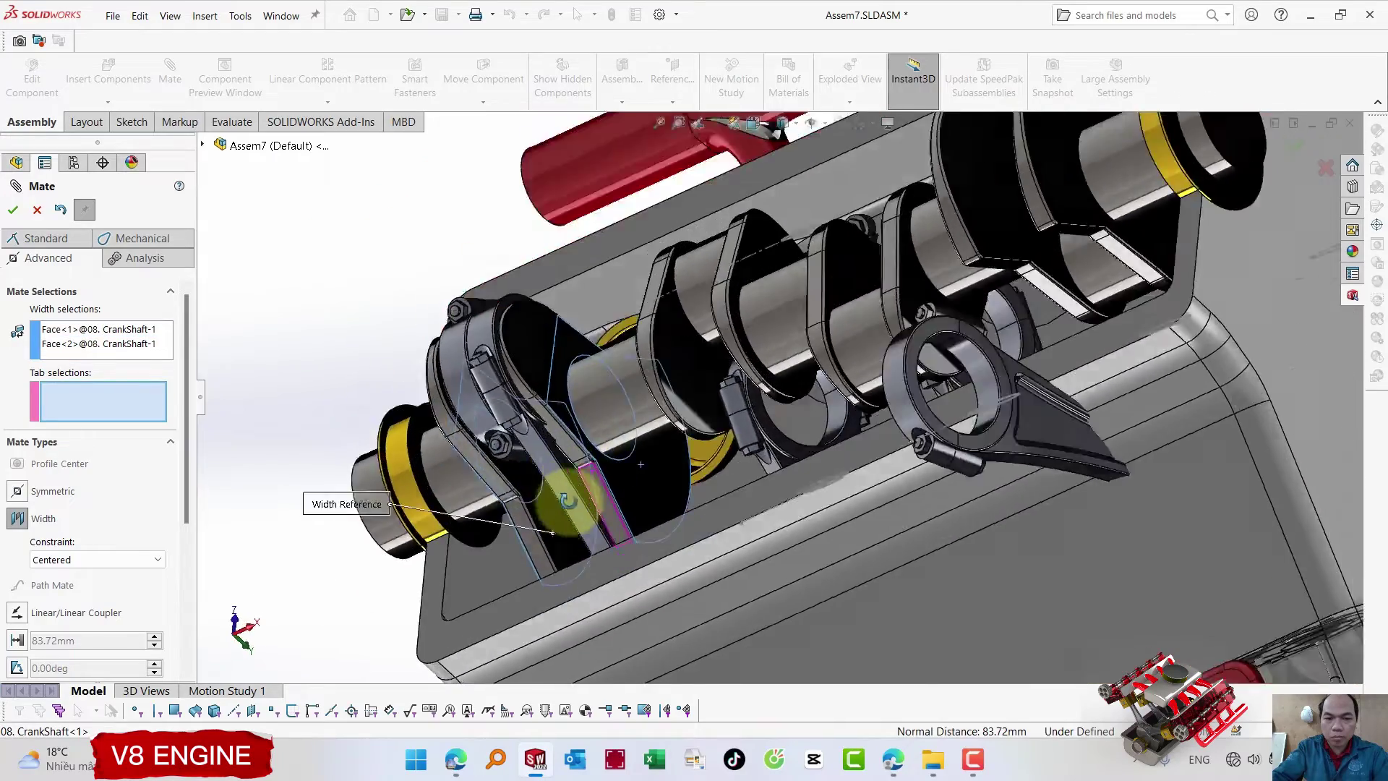
scroll(637, 575, "down", 2)
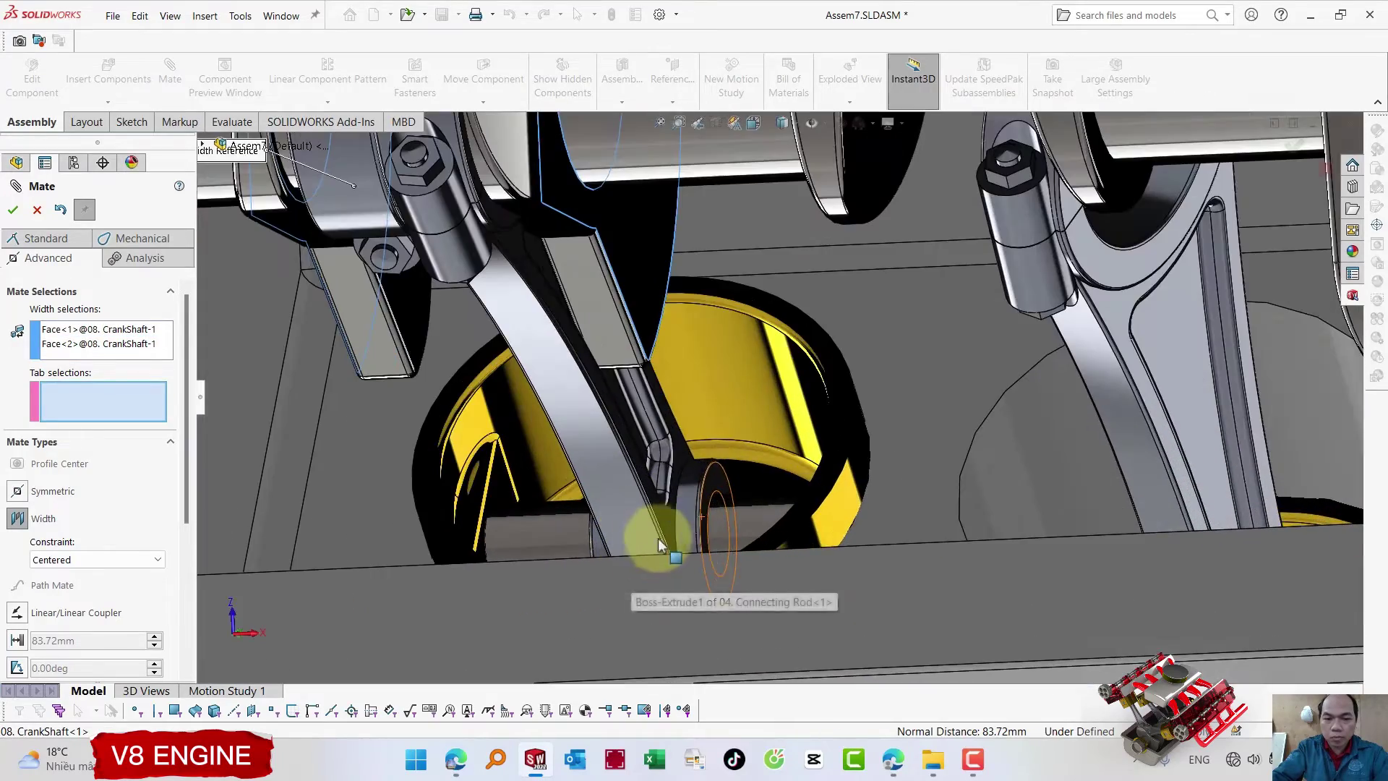
scroll(654, 542, "down", 2)
left_click(667, 521)
scroll(666, 521, "up", 3)
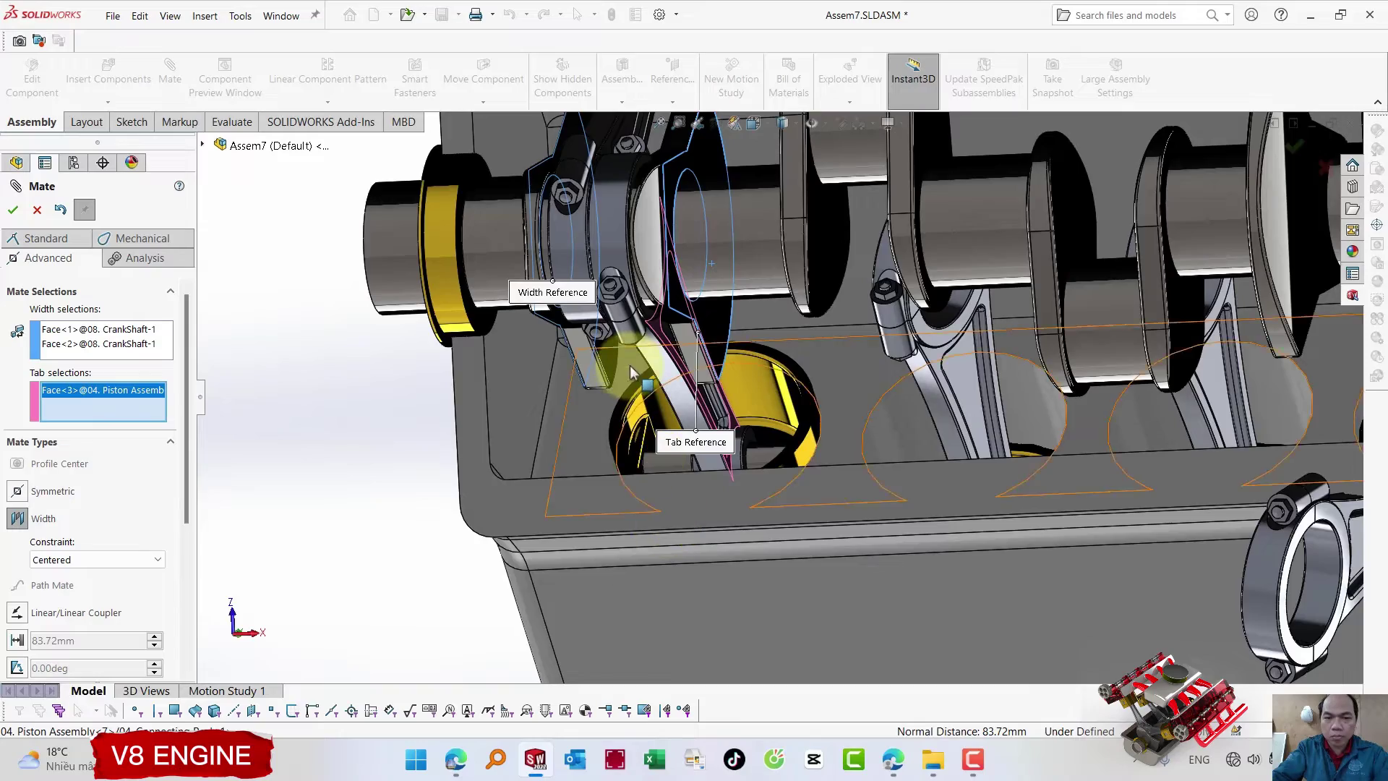
mouse_move(636, 365)
middle_mouse_down()
mouse_move(684, 390)
mouse_move(669, 405)
middle_mouse_up()
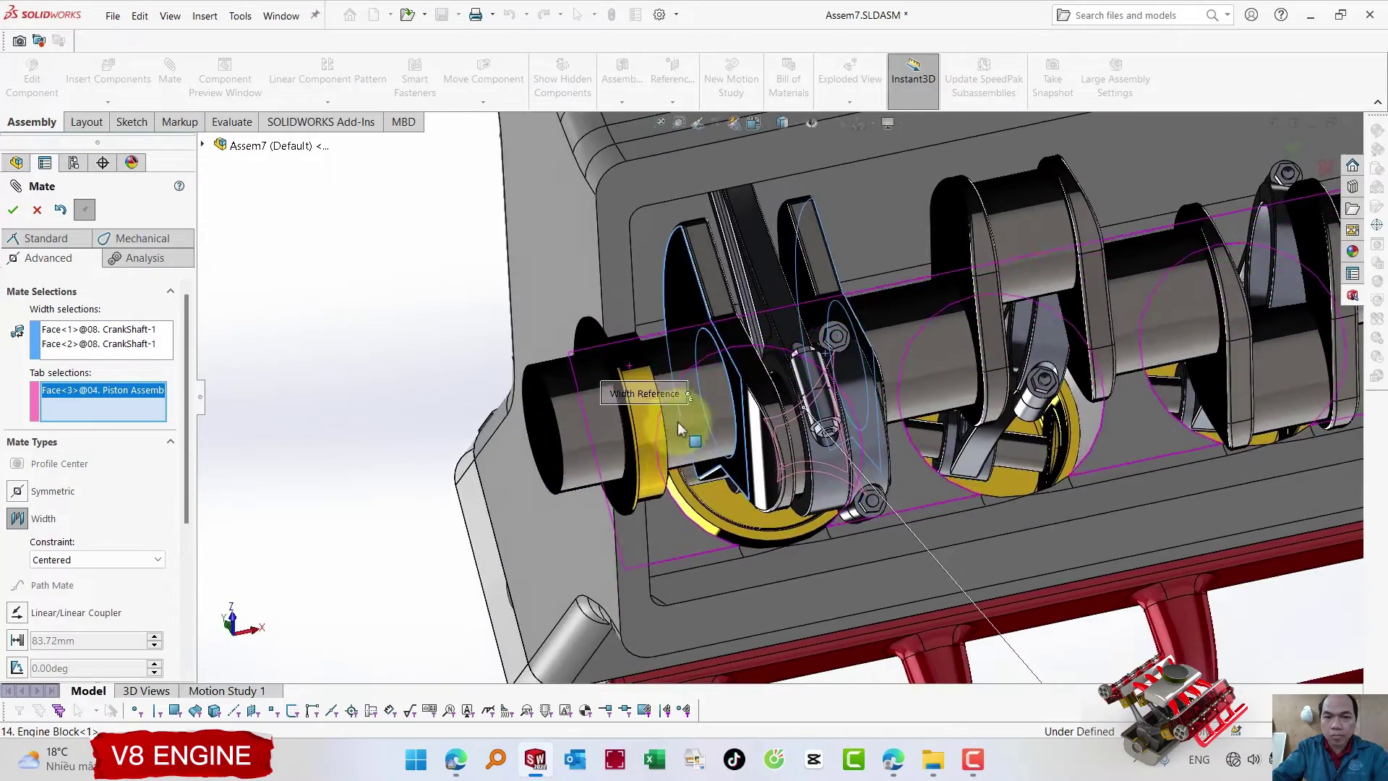
scroll(759, 310, "down", 2)
scroll(788, 308, "down", 3)
middle_click_drag(788, 309, 944, 361)
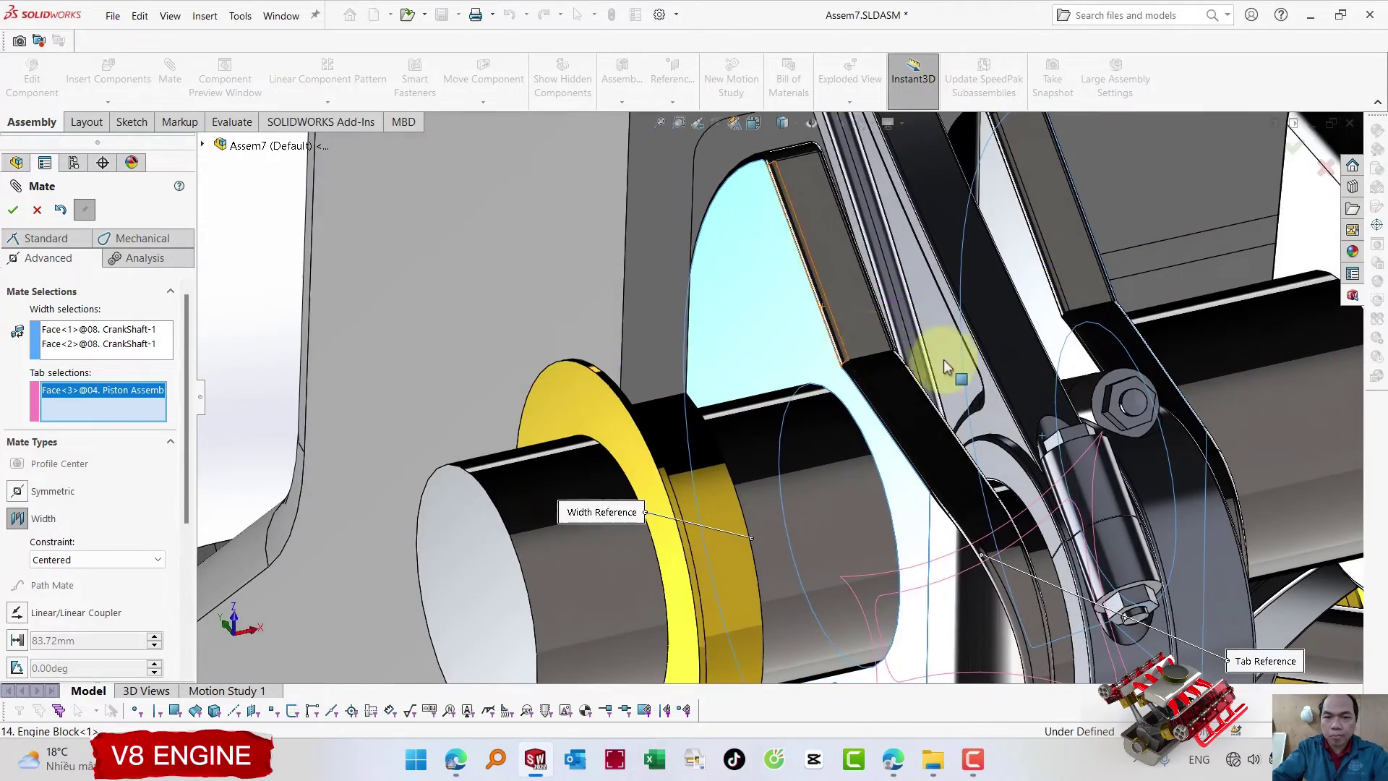
left_click(998, 414)
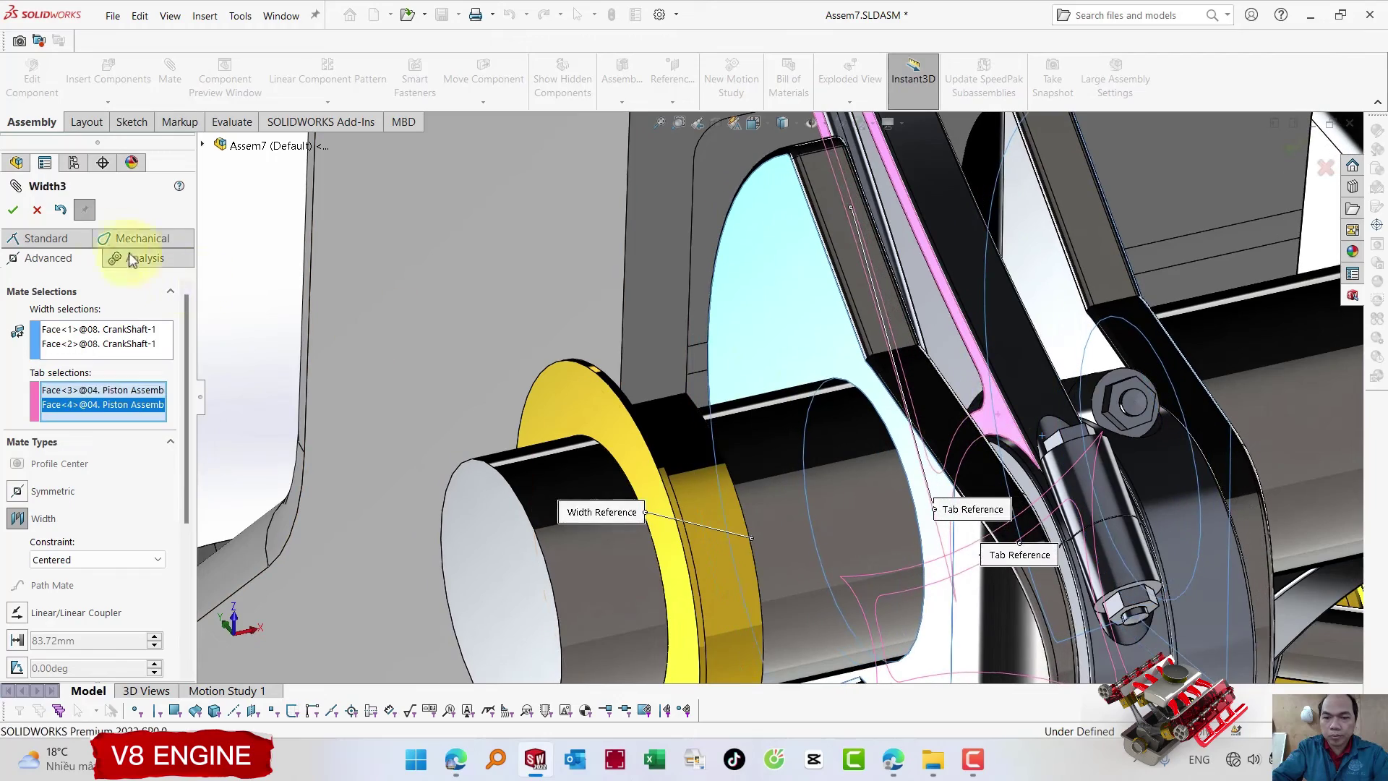
left_click(13, 210)
scroll(816, 371, "up", 3)
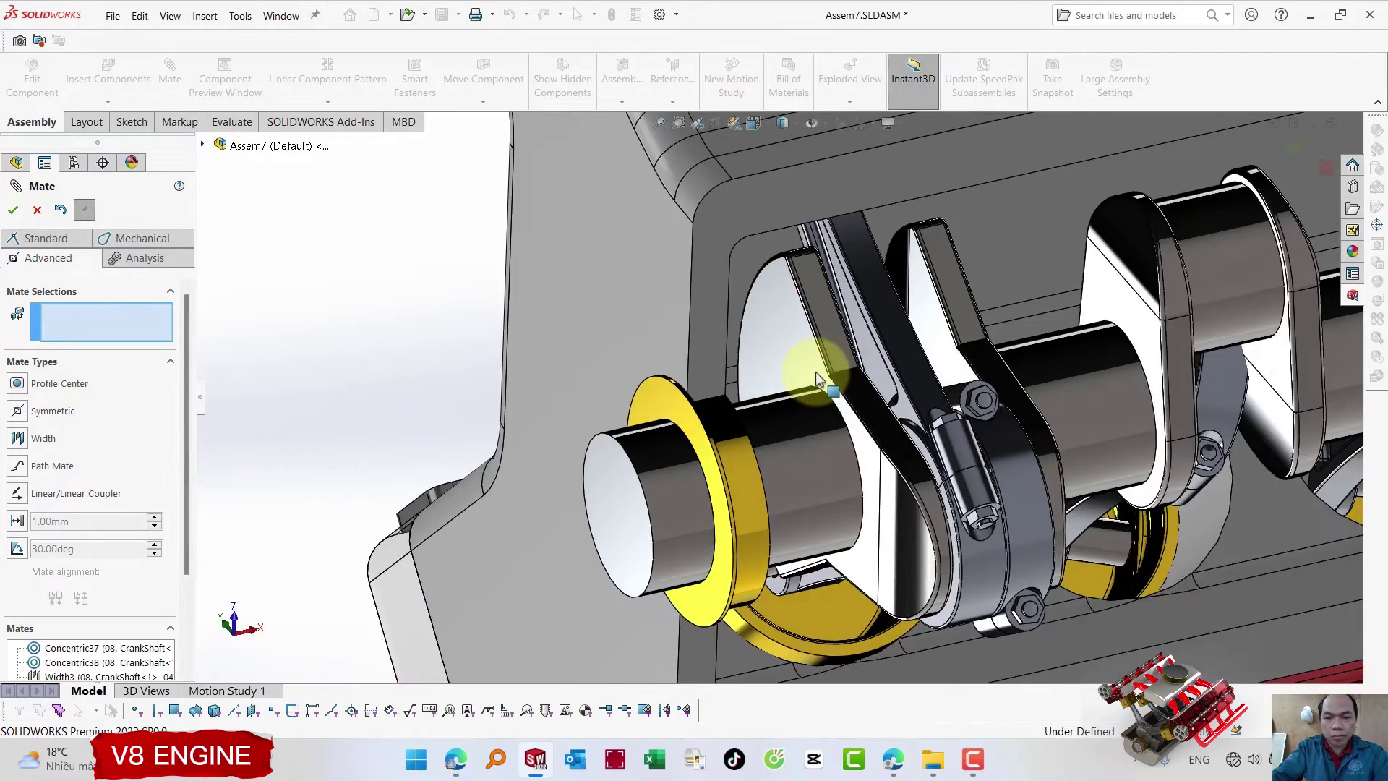
mouse_move(998, 387)
middle_mouse_down()
mouse_move(971, 311)
mouse_move(1004, 318)
mouse_move(1051, 415)
middle_mouse_up()
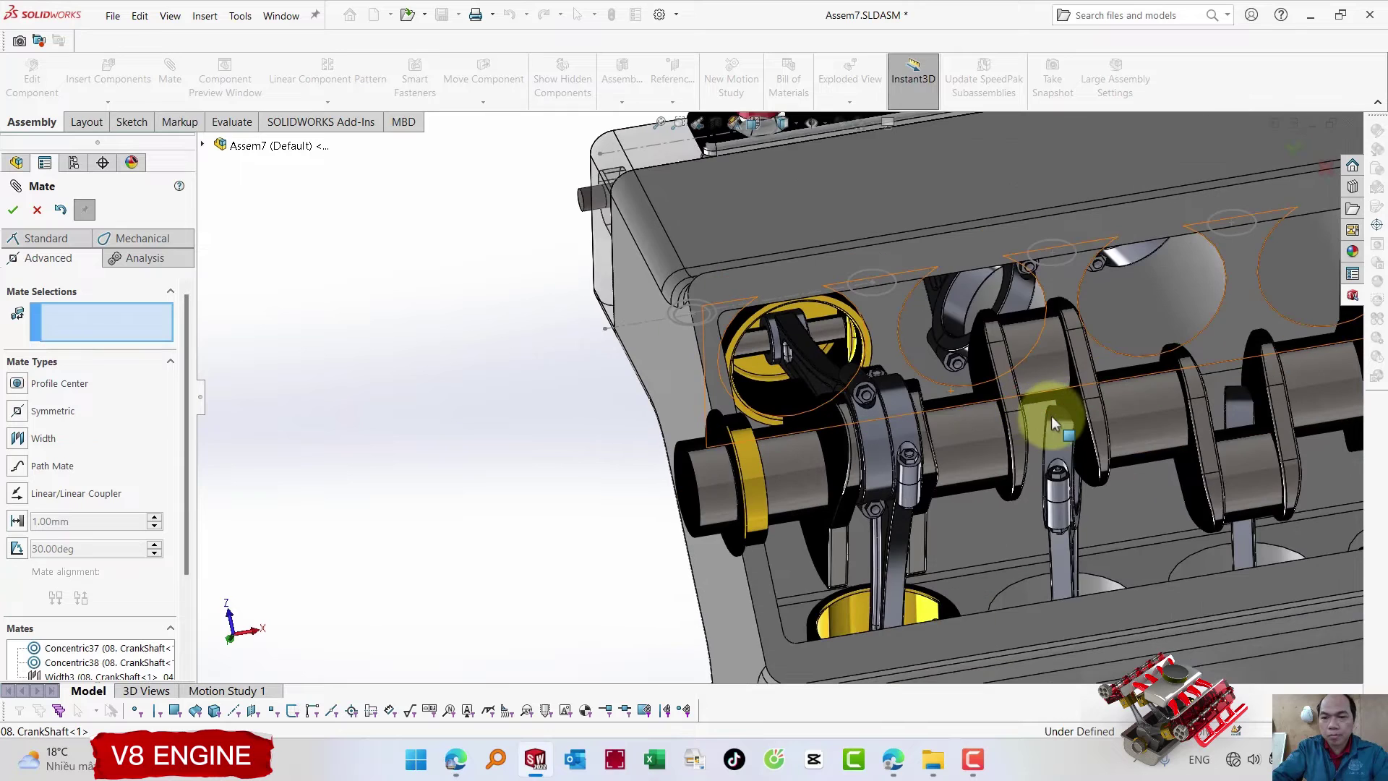
- Mate a rod's bearing face concentric to its crank pin as Concentric39
left_click(957, 292)
left_click(1033, 359)
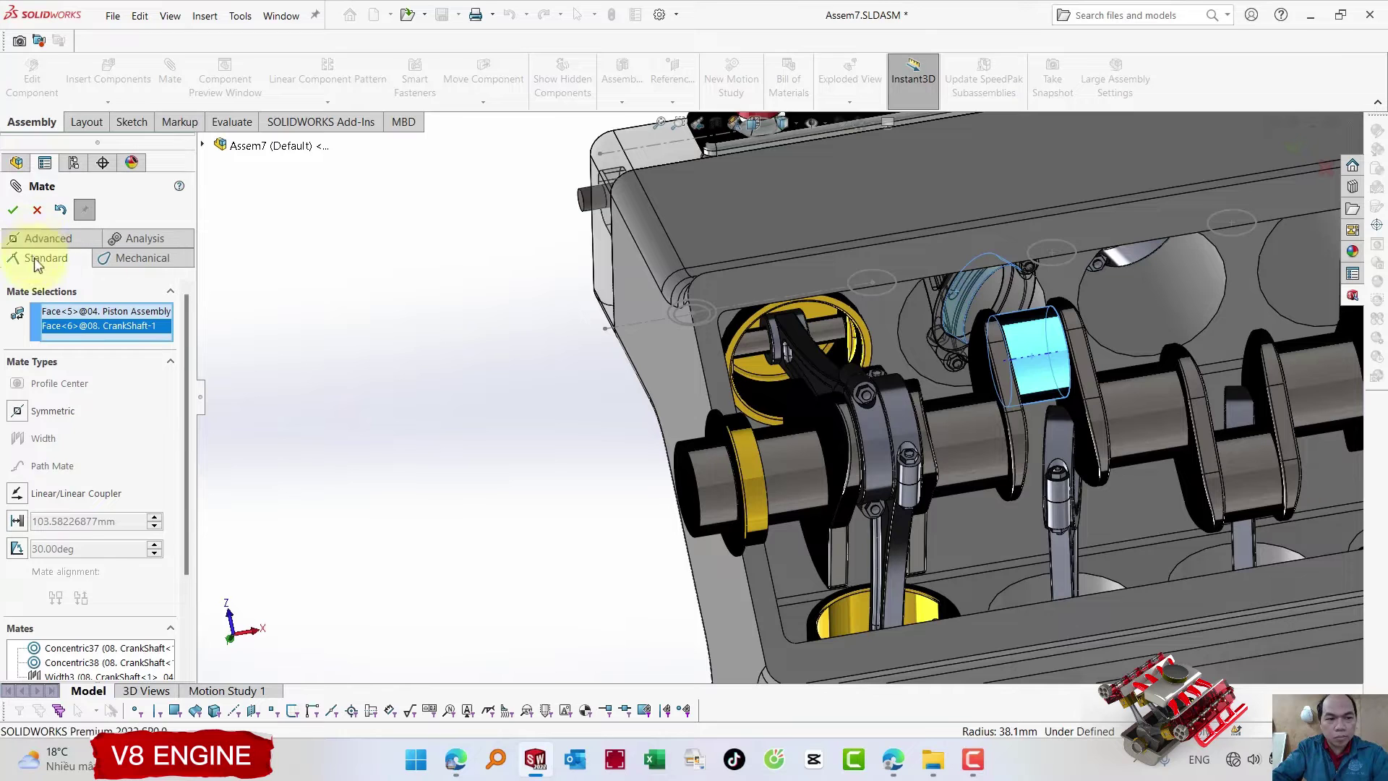
left_click(37, 262)
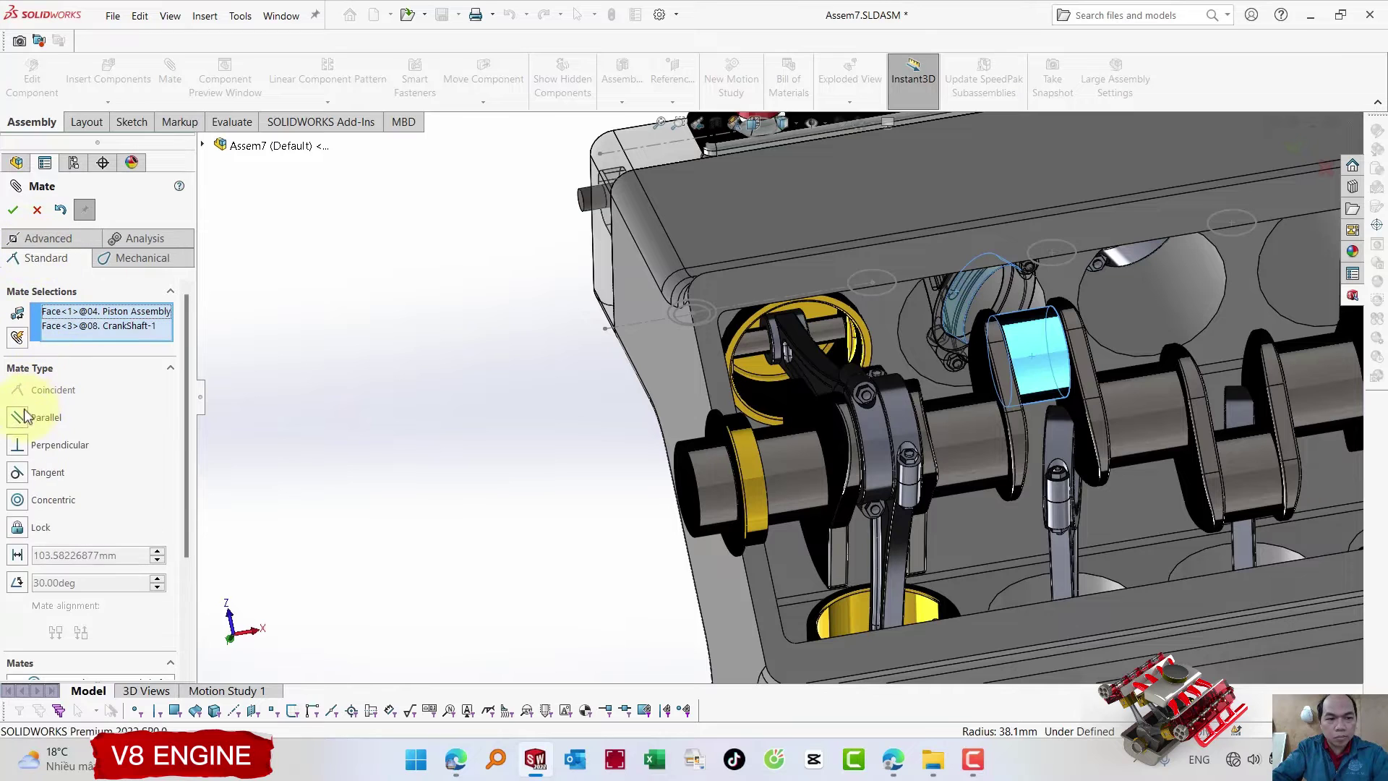
left_click(19, 505)
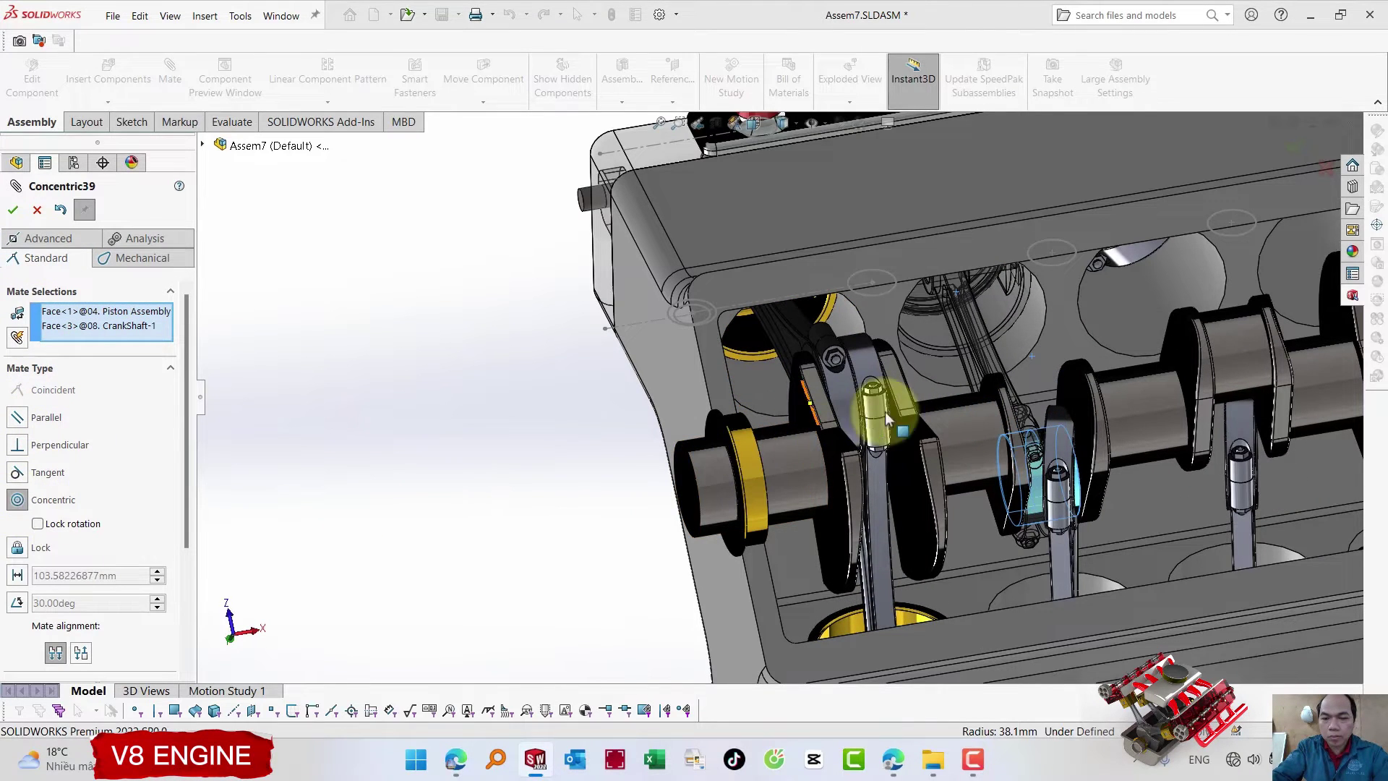
left_click(12, 217)
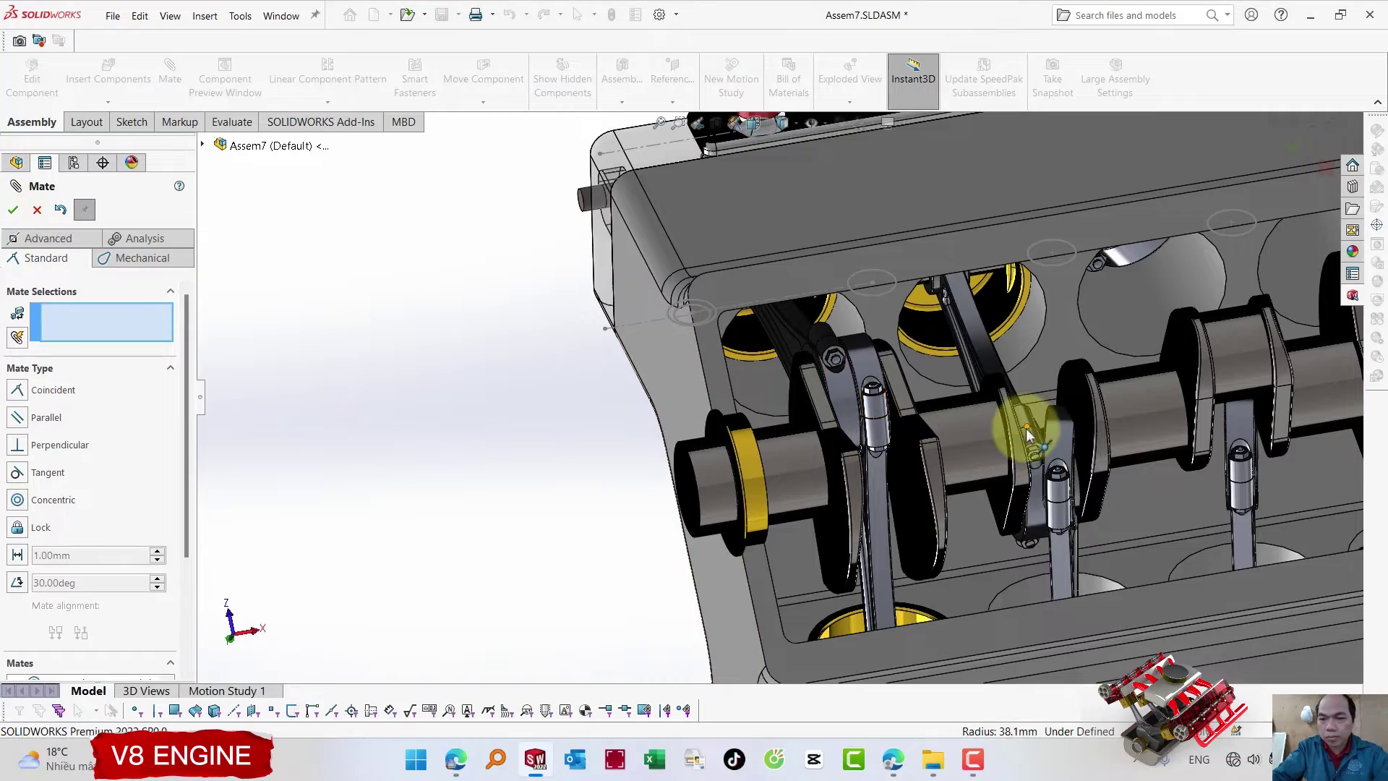
- Mate the next connecting rod concentric to its crank pin
middle_click_drag(1021, 495, 1099, 495)
scroll(1099, 498, "down", 2)
scroll(1096, 513, "down", 2)
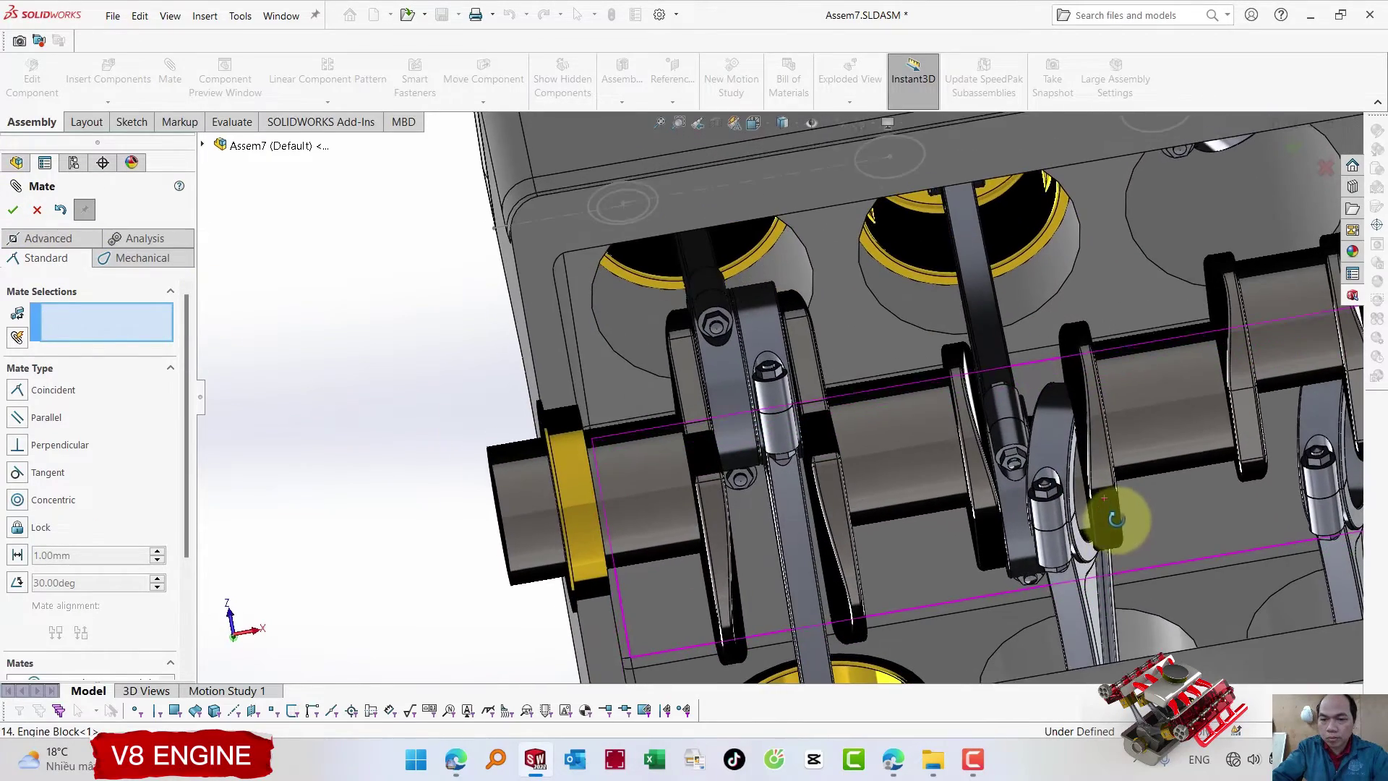
scroll(1088, 532, "down", 1)
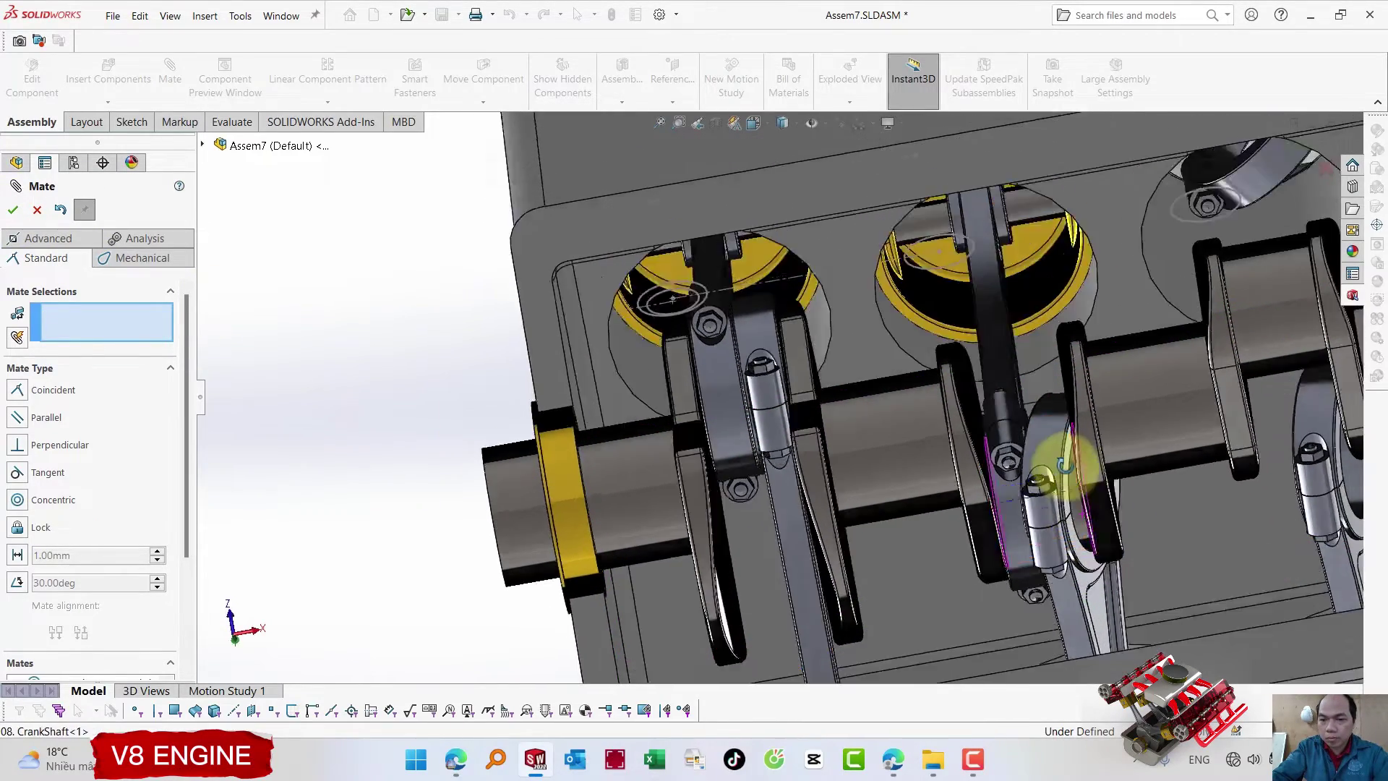
middle_click_drag(1084, 531, 1048, 459)
mouse_move(1063, 512)
middle_mouse_down()
mouse_move(1061, 496)
mouse_move(1083, 503)
middle_mouse_up()
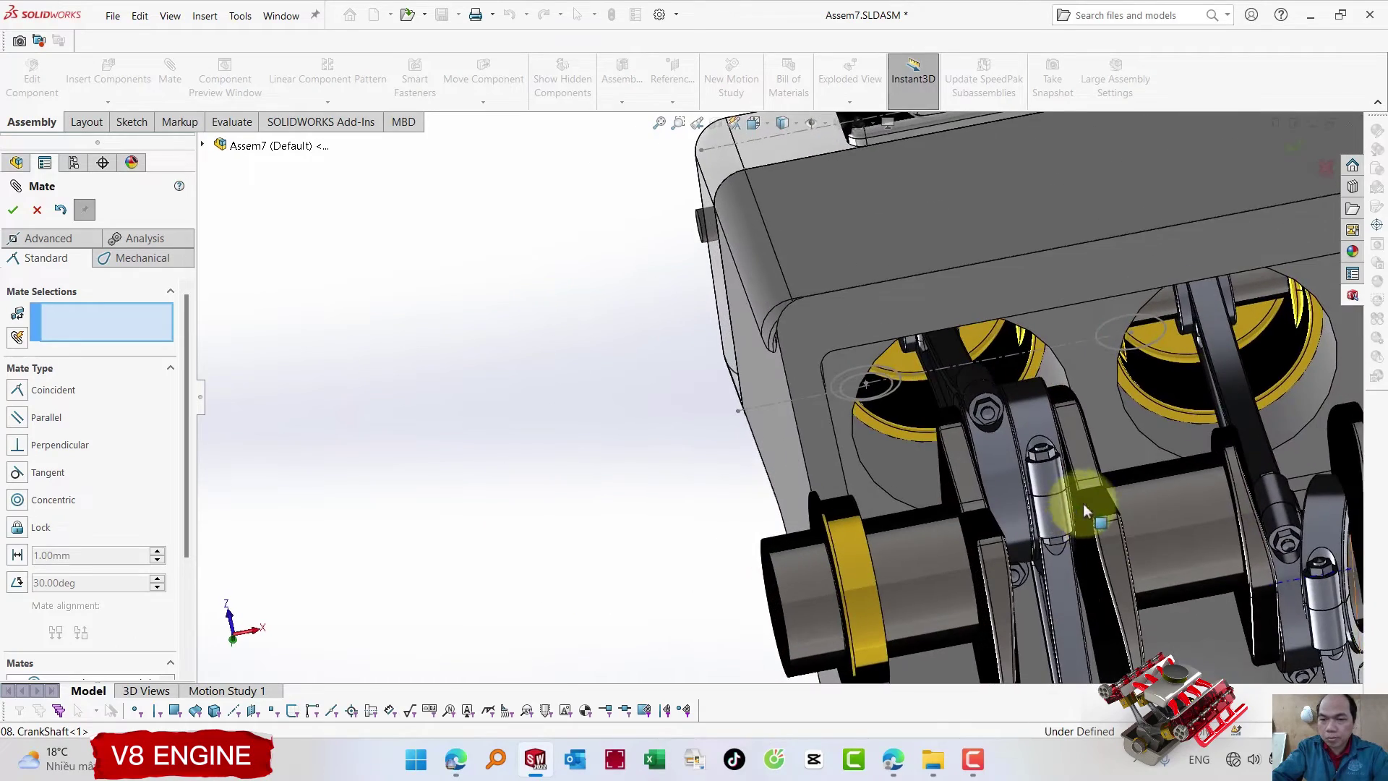
scroll(1080, 501, "up", 2)
scroll(1157, 499, "down", 2)
left_click(1134, 462)
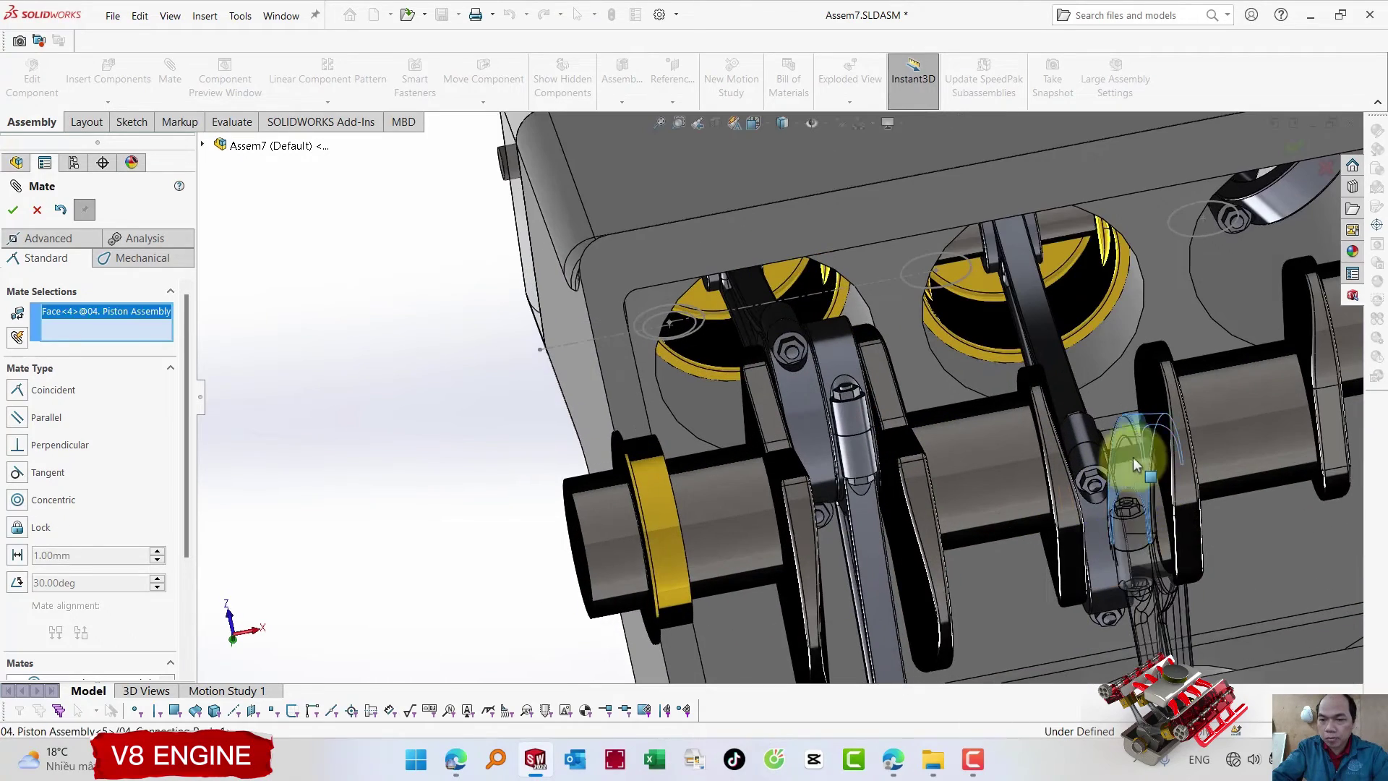
middle_click_drag(1134, 457, 1166, 517)
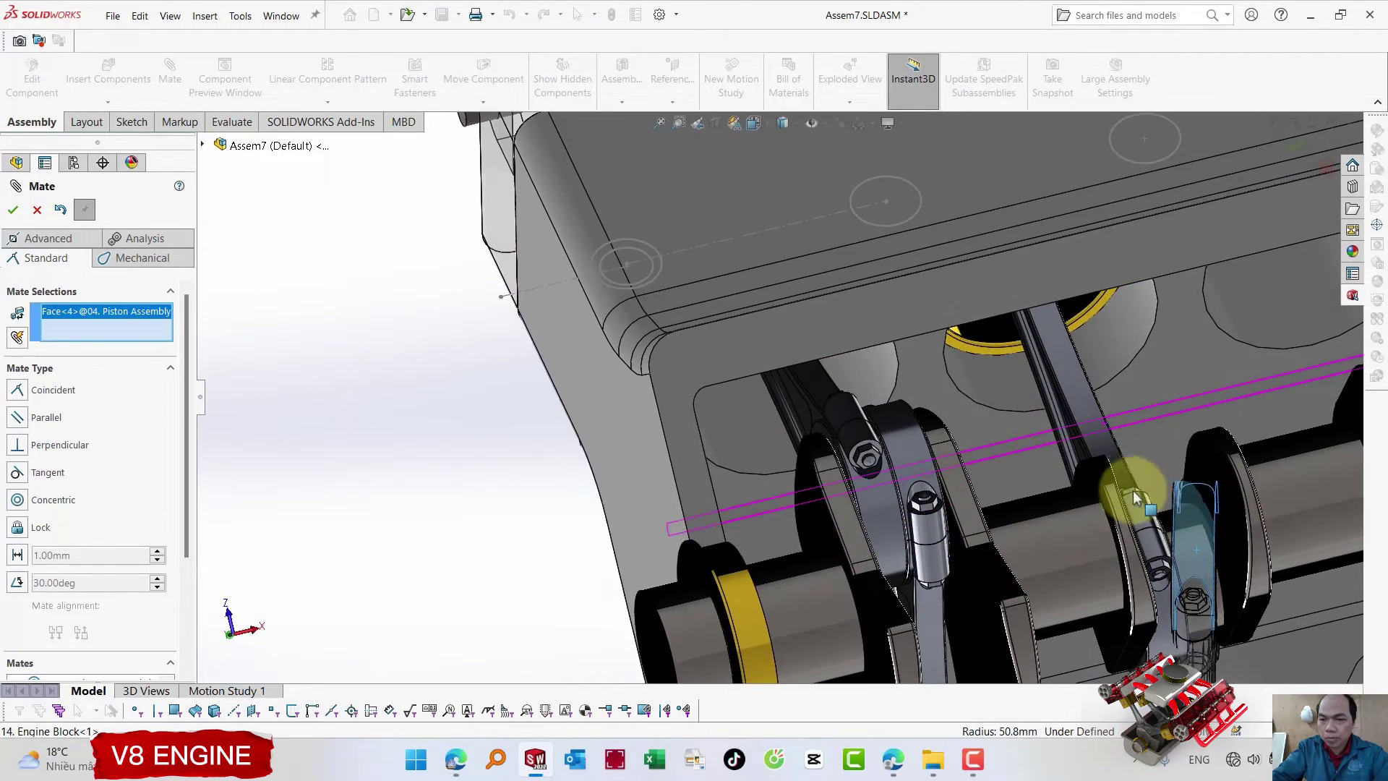
left_click(1165, 519)
key("Return")
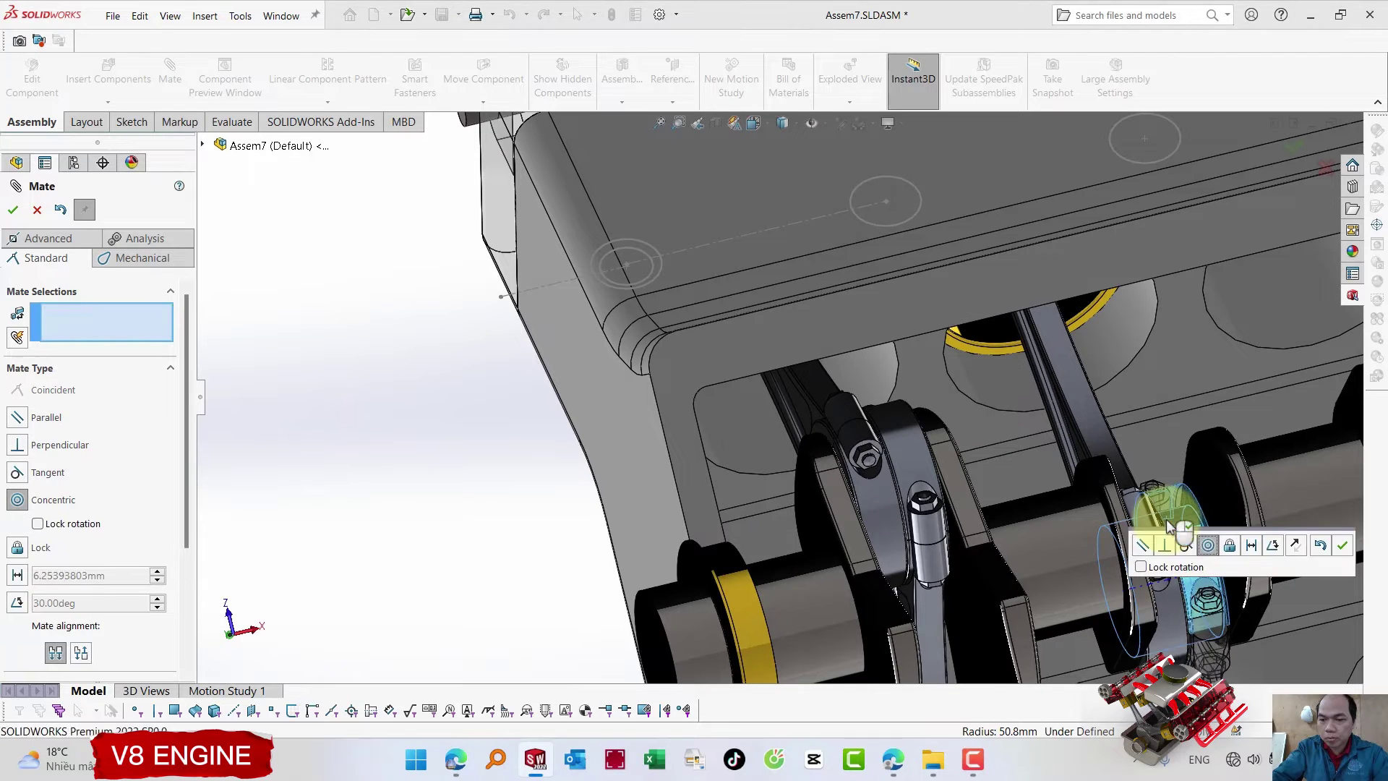
- Mate another connecting rod concentric to its matching crank pin
scroll(1166, 519, "up", 2)
scroll(1089, 466, "up", 2)
scroll(1082, 444, "down", 6)
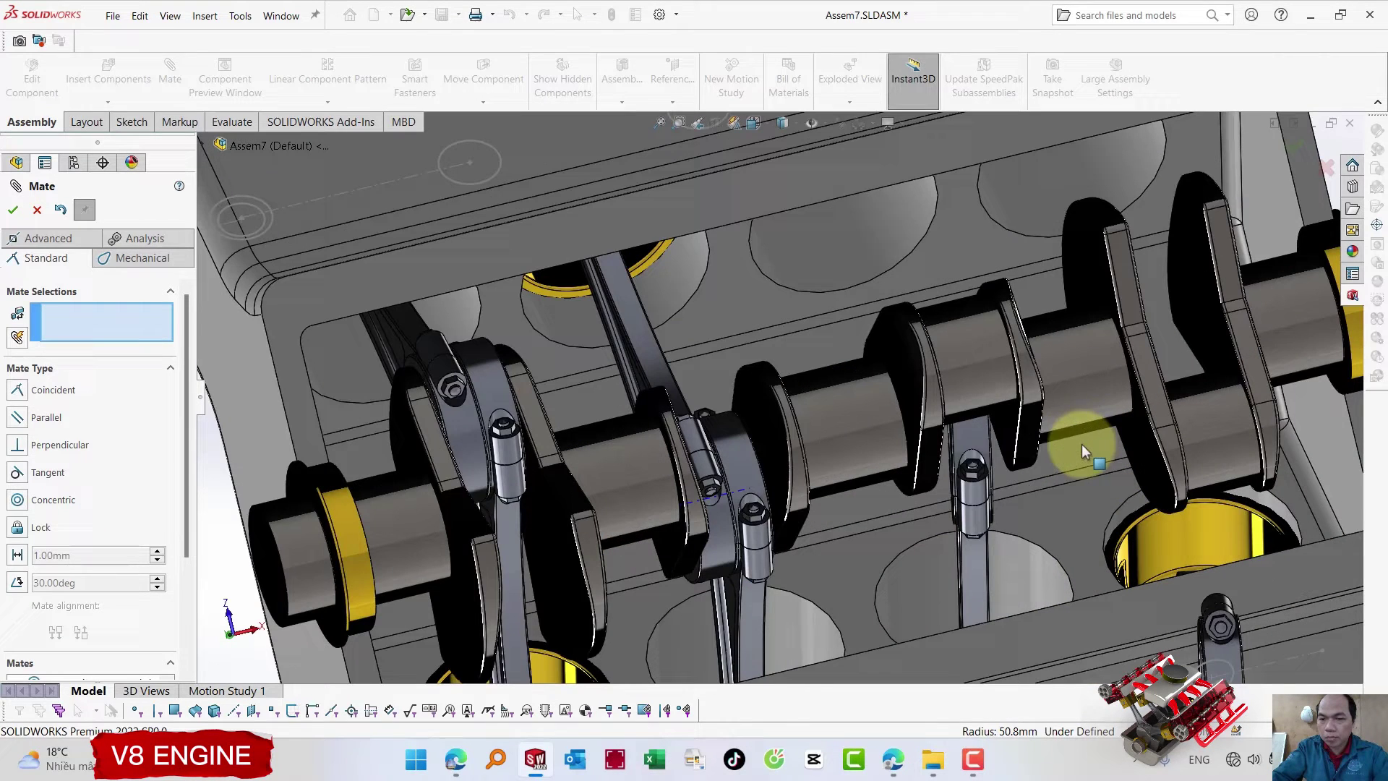
left_click(975, 436)
left_click(987, 333)
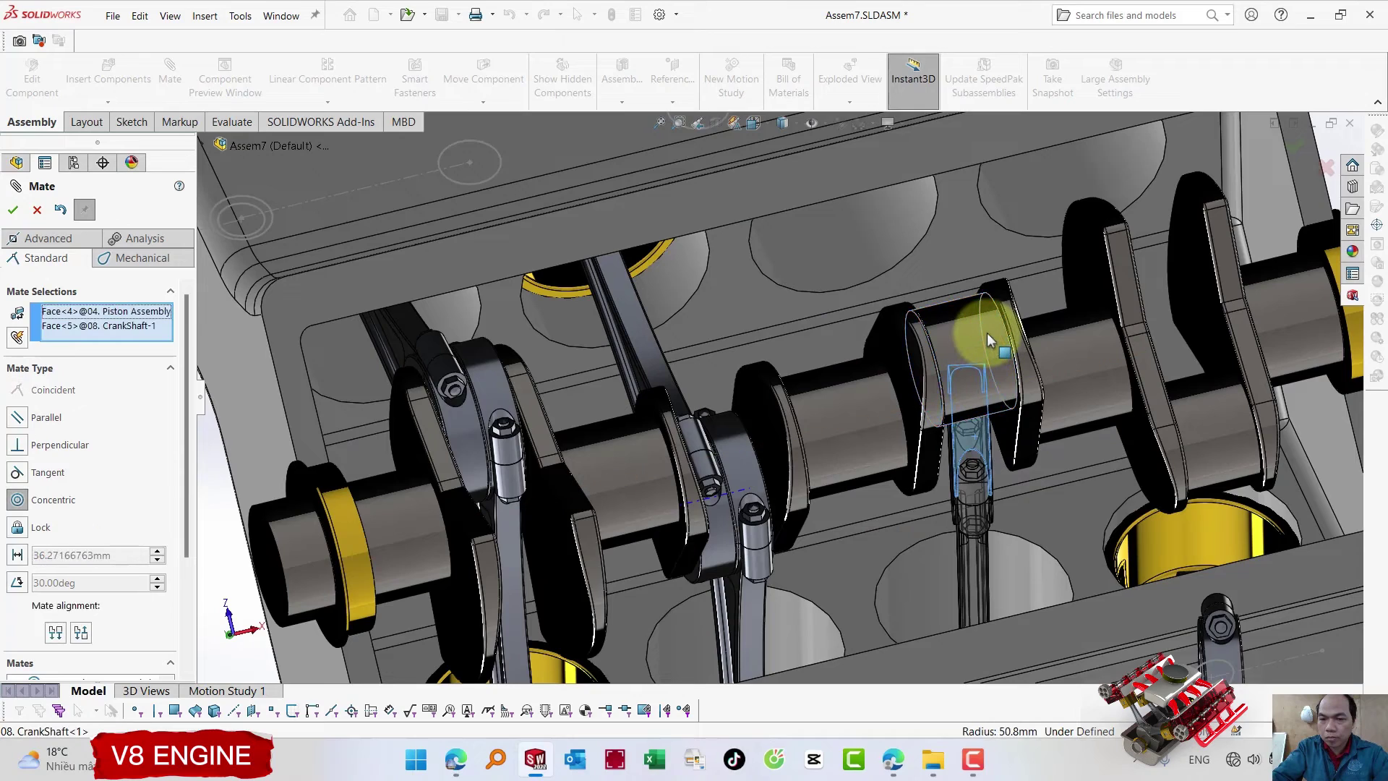
key("Return")
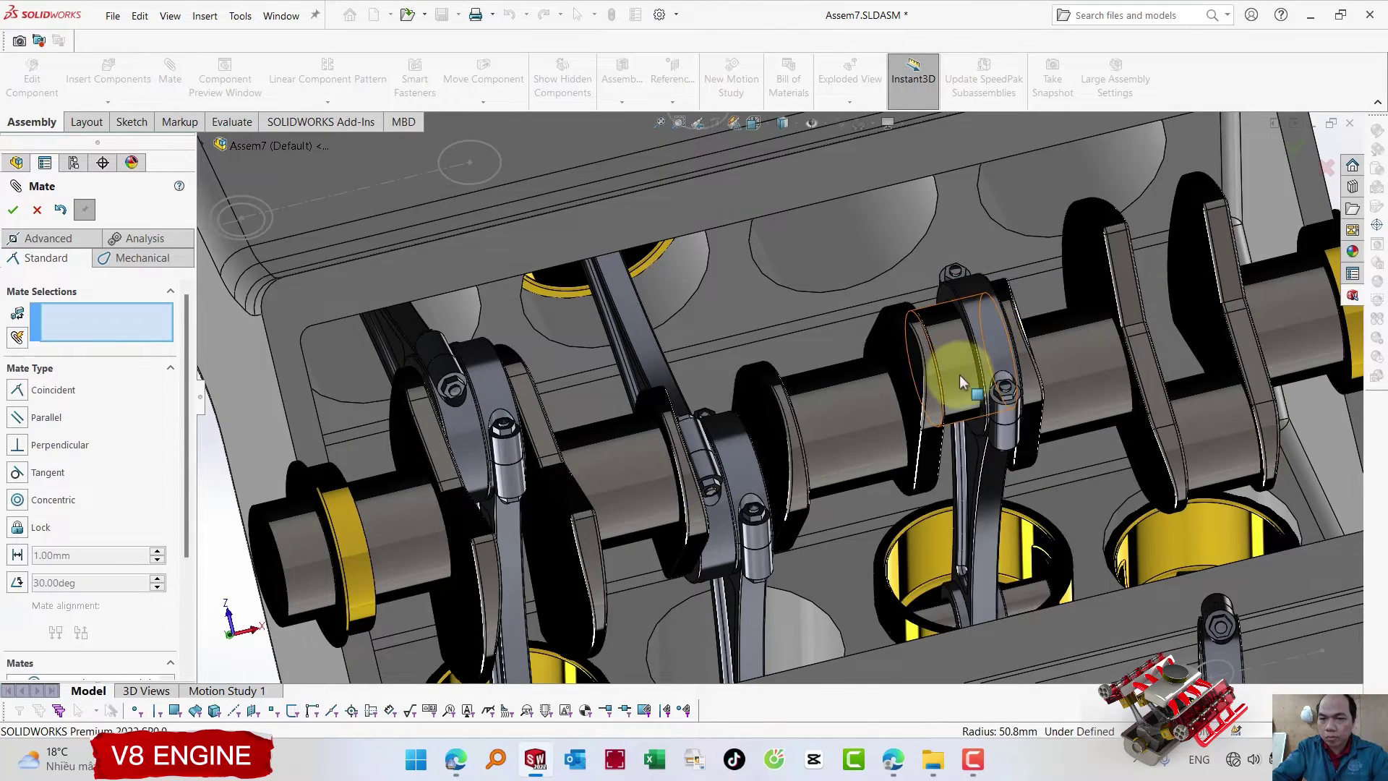
scroll(818, 374, "up", 4)
middle_click_drag(818, 373, 805, 287)
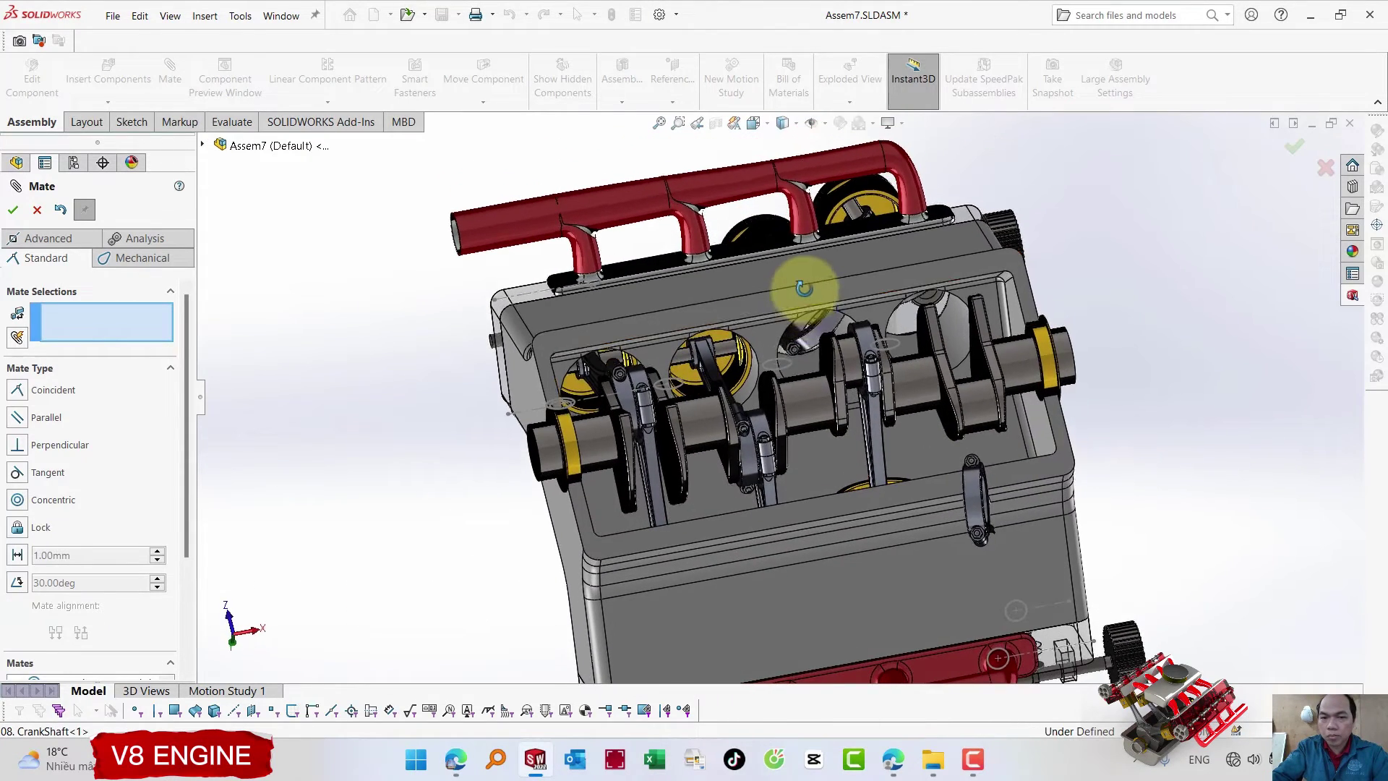
- Pick each remaining rod bore and accept its concentric mate onto the crank journal
left_click(814, 344)
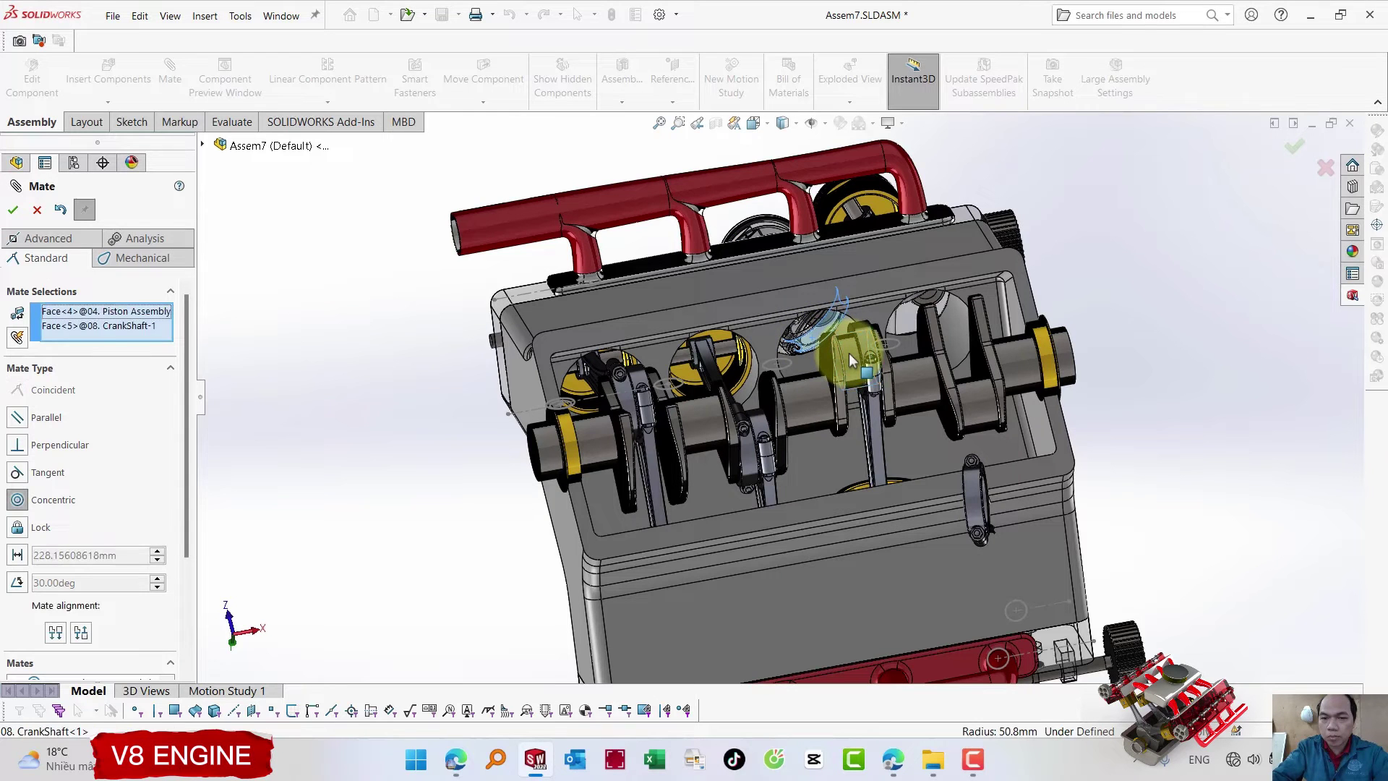
key("Return")
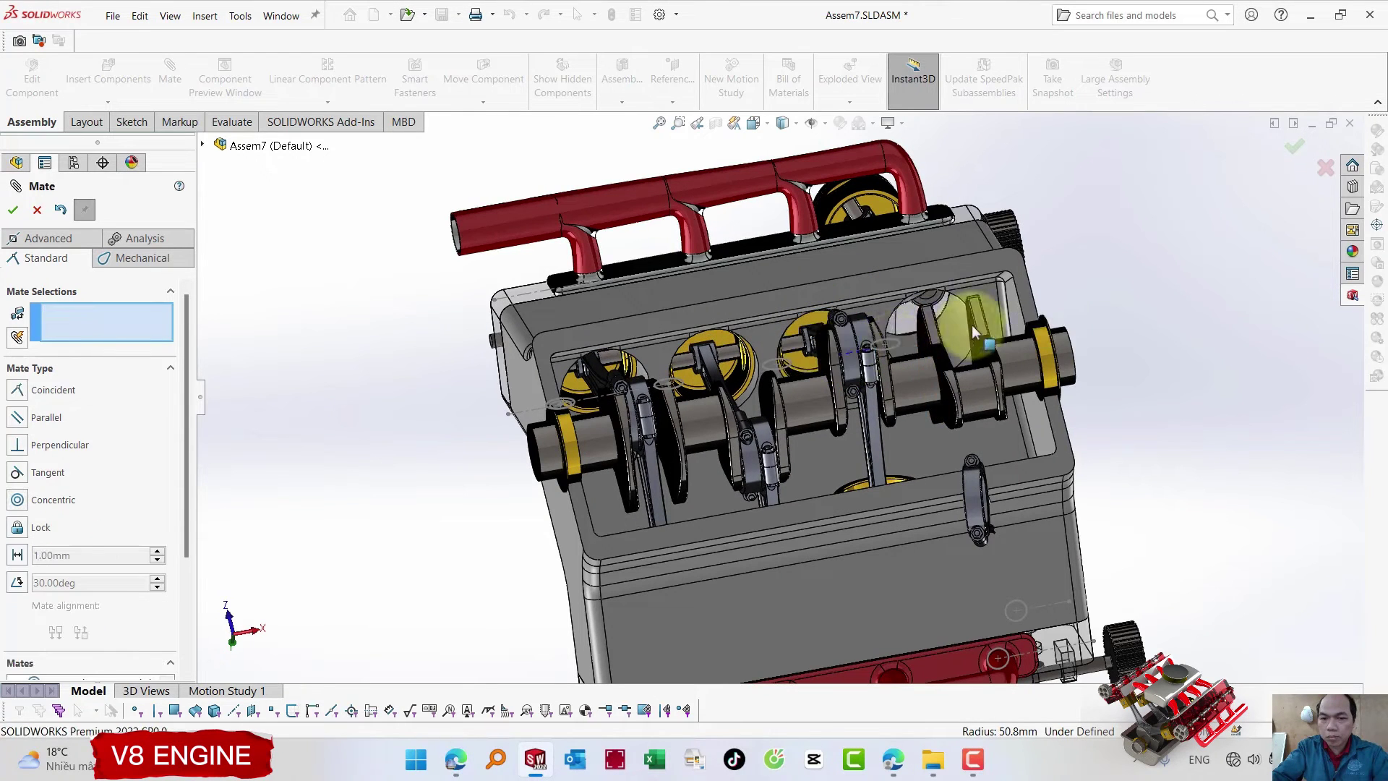
scroll(973, 333, "down", 2)
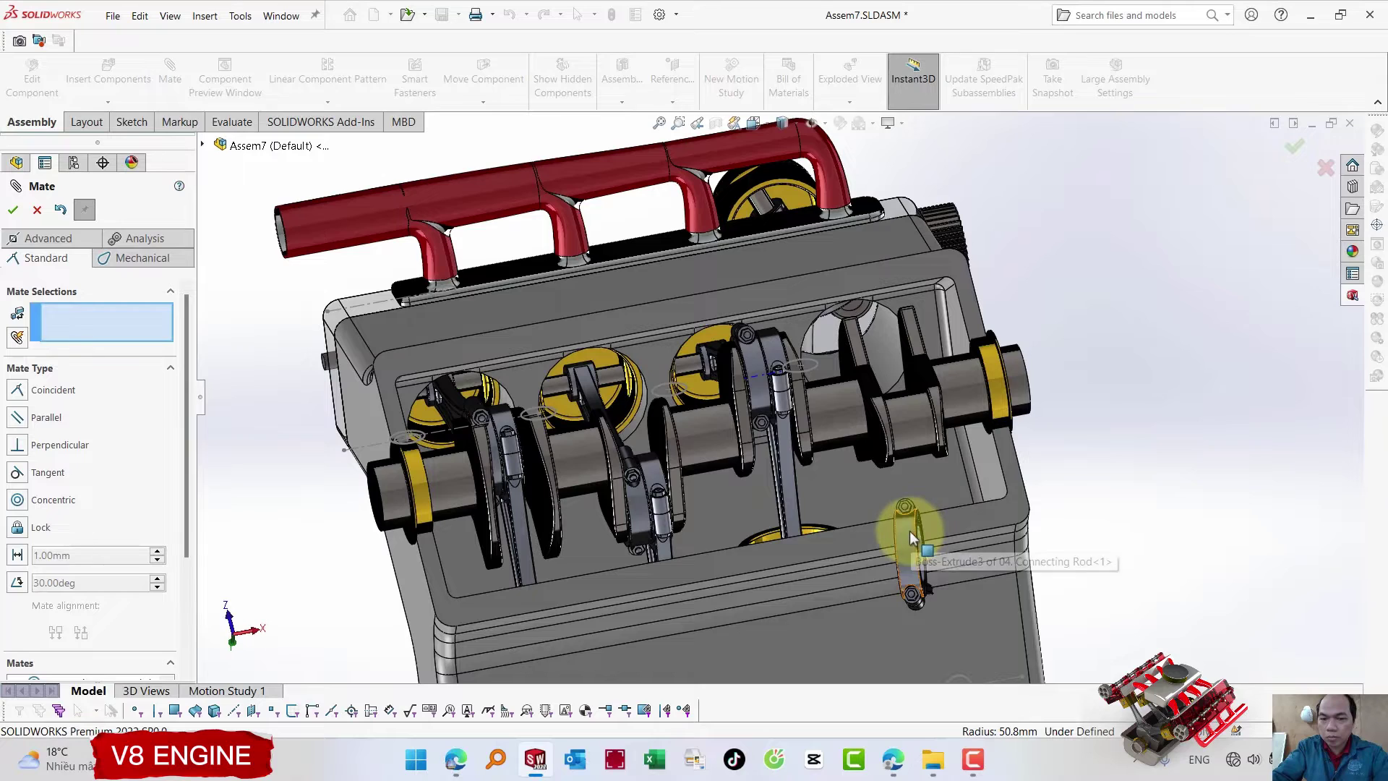
left_click(925, 440)
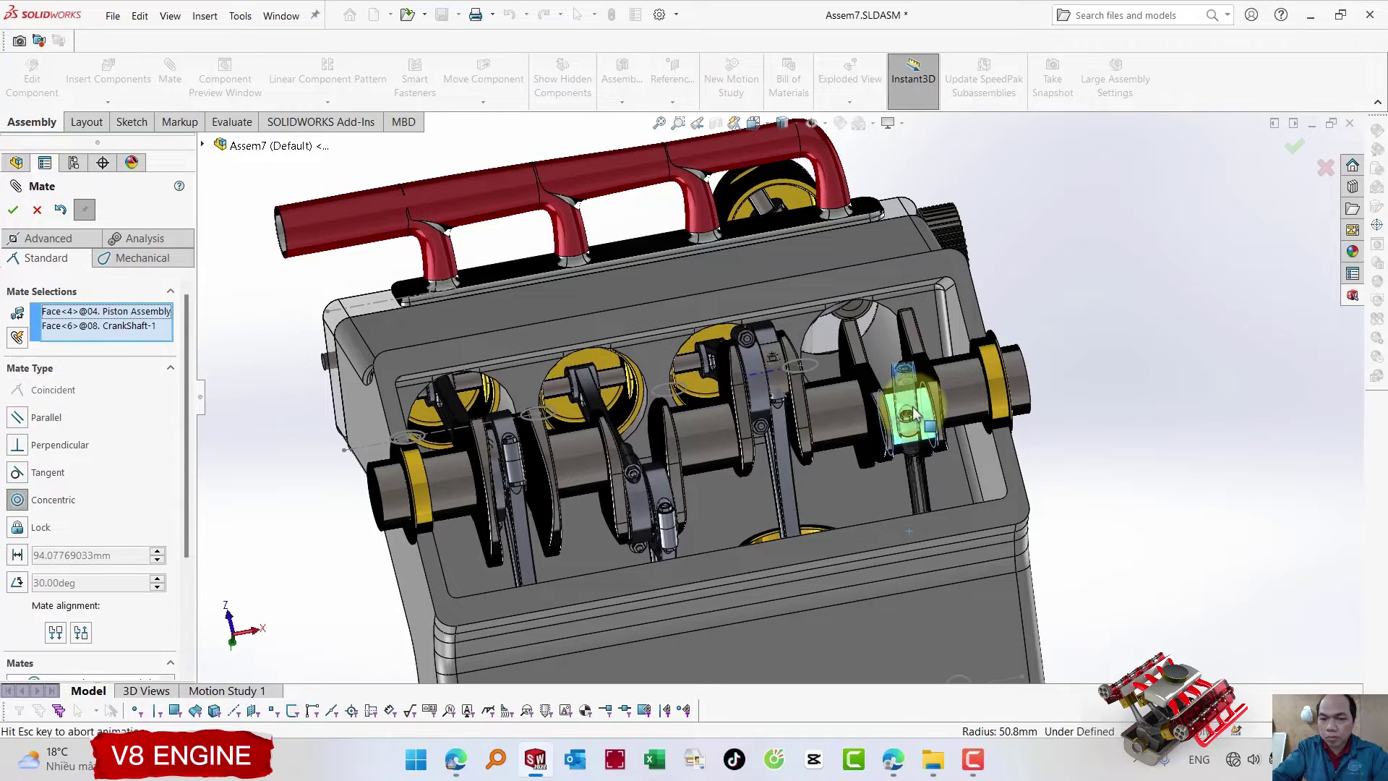
key("Return")
mouse_move(853, 340)
middle_mouse_down()
mouse_move(844, 301)
mouse_move(890, 394)
middle_mouse_up()
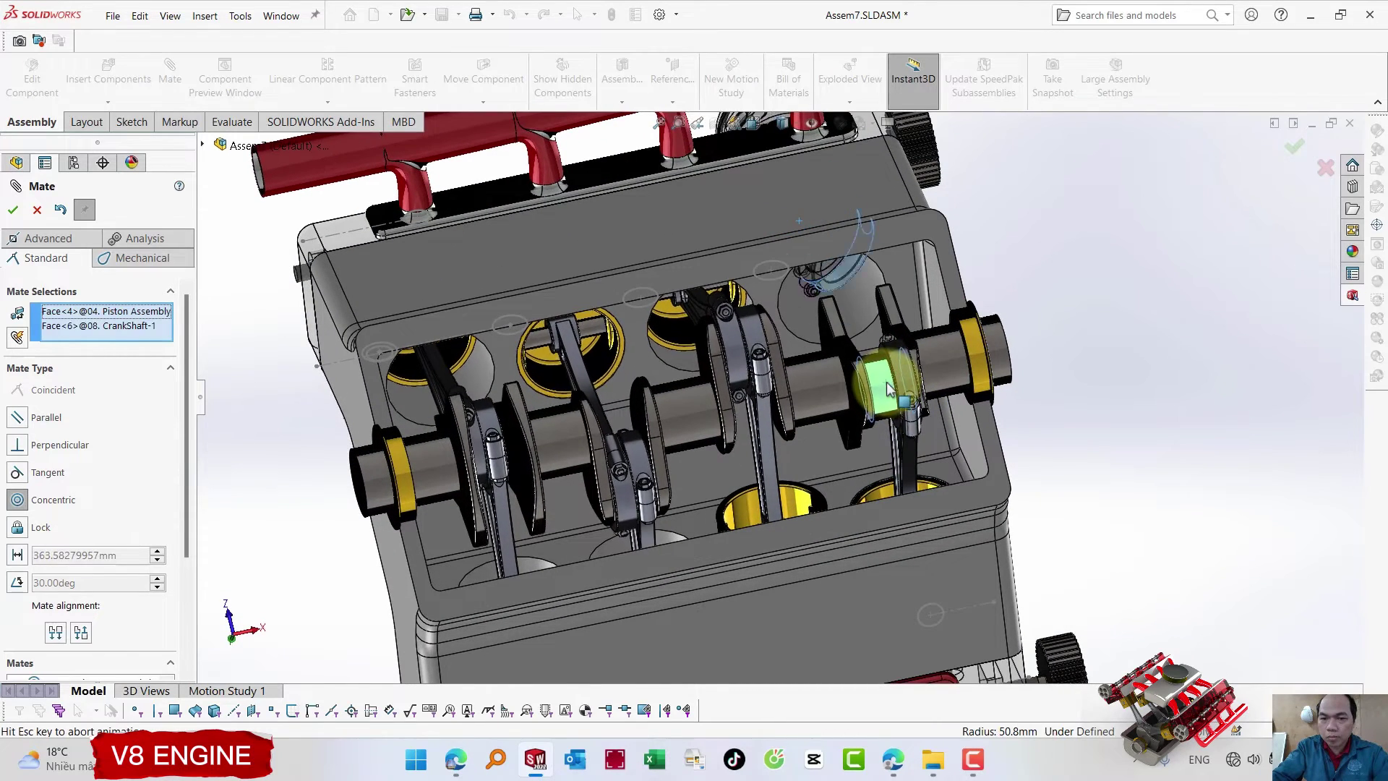
key("Return")
middle_click_drag(887, 389, 891, 391)
scroll(795, 376, "up", 3)
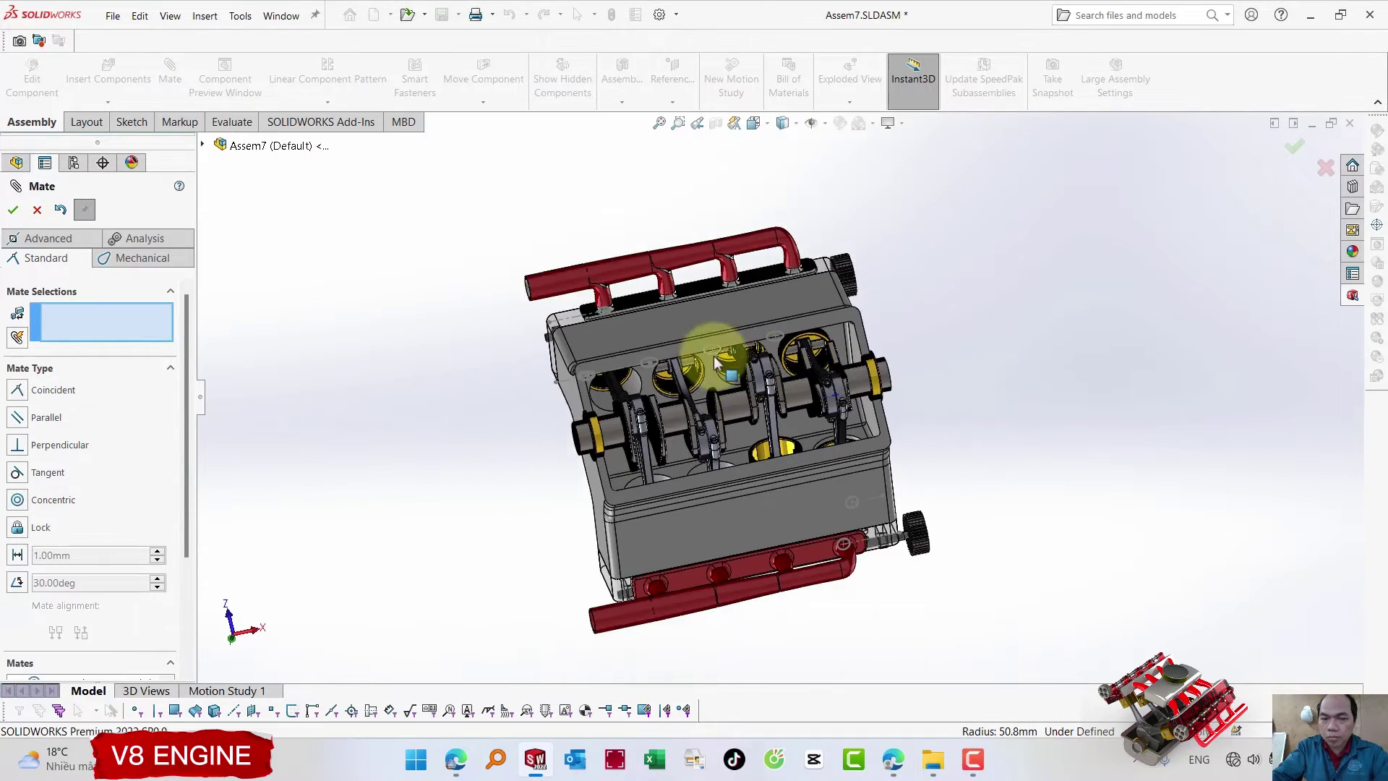
mouse_move(713, 366)
middle_mouse_down()
mouse_move(660, 496)
mouse_move(595, 434)
mouse_move(707, 564)
mouse_move(623, 654)
middle_mouse_up()
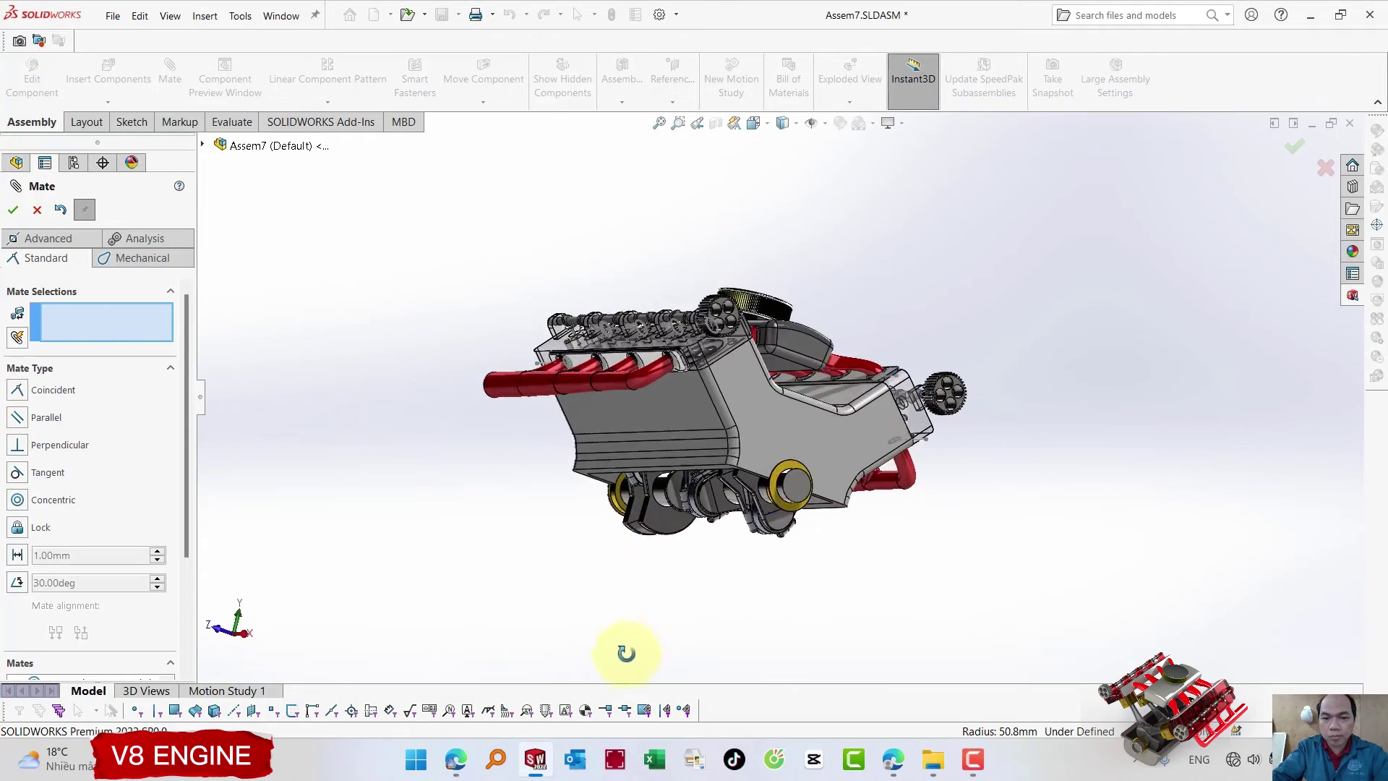
left_click(174, 325)
- Close the mate tool and spin the crankshaft to check the rods and pistons follow
key("Escape")
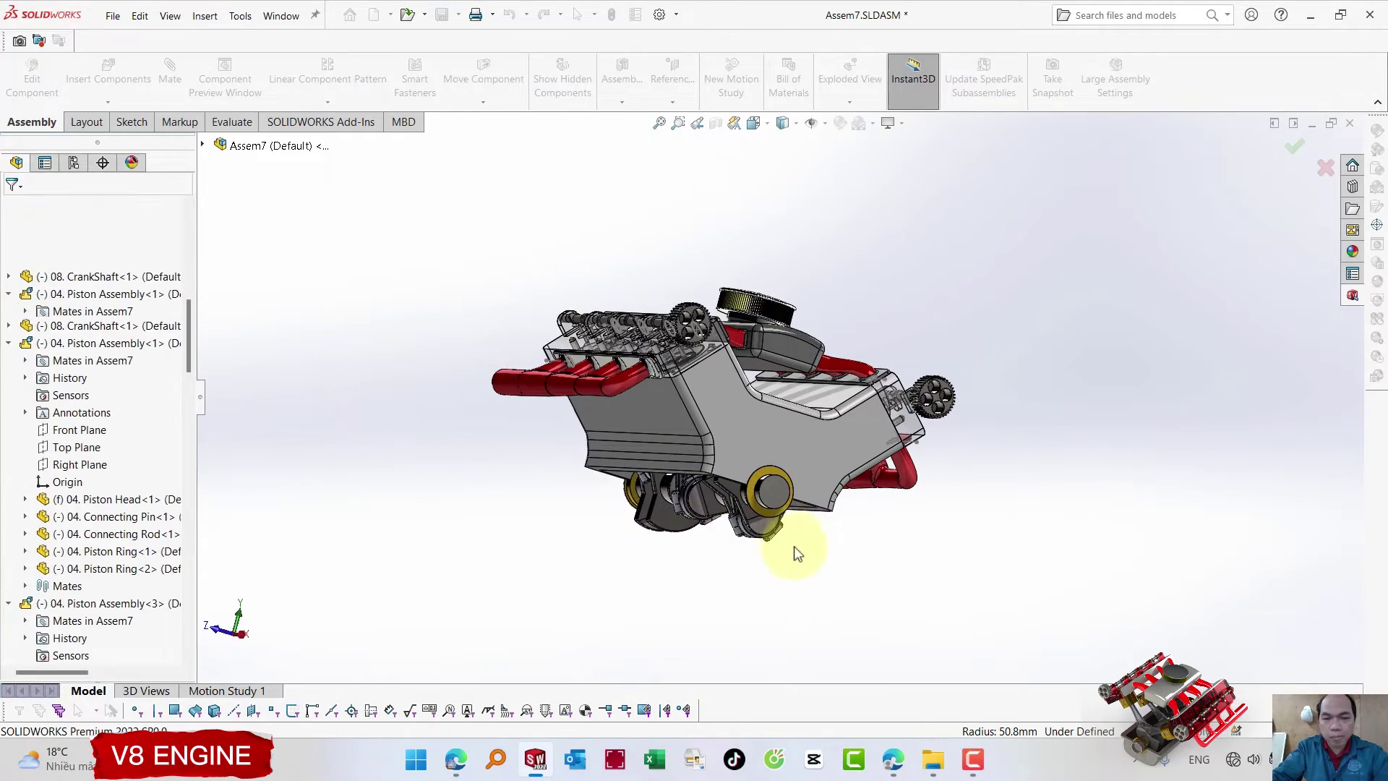
mouse_move(794, 552)
middle_mouse_down()
mouse_move(775, 573)
mouse_move(781, 508)
middle_mouse_up()
middle_click_drag(711, 490, 483, 538)
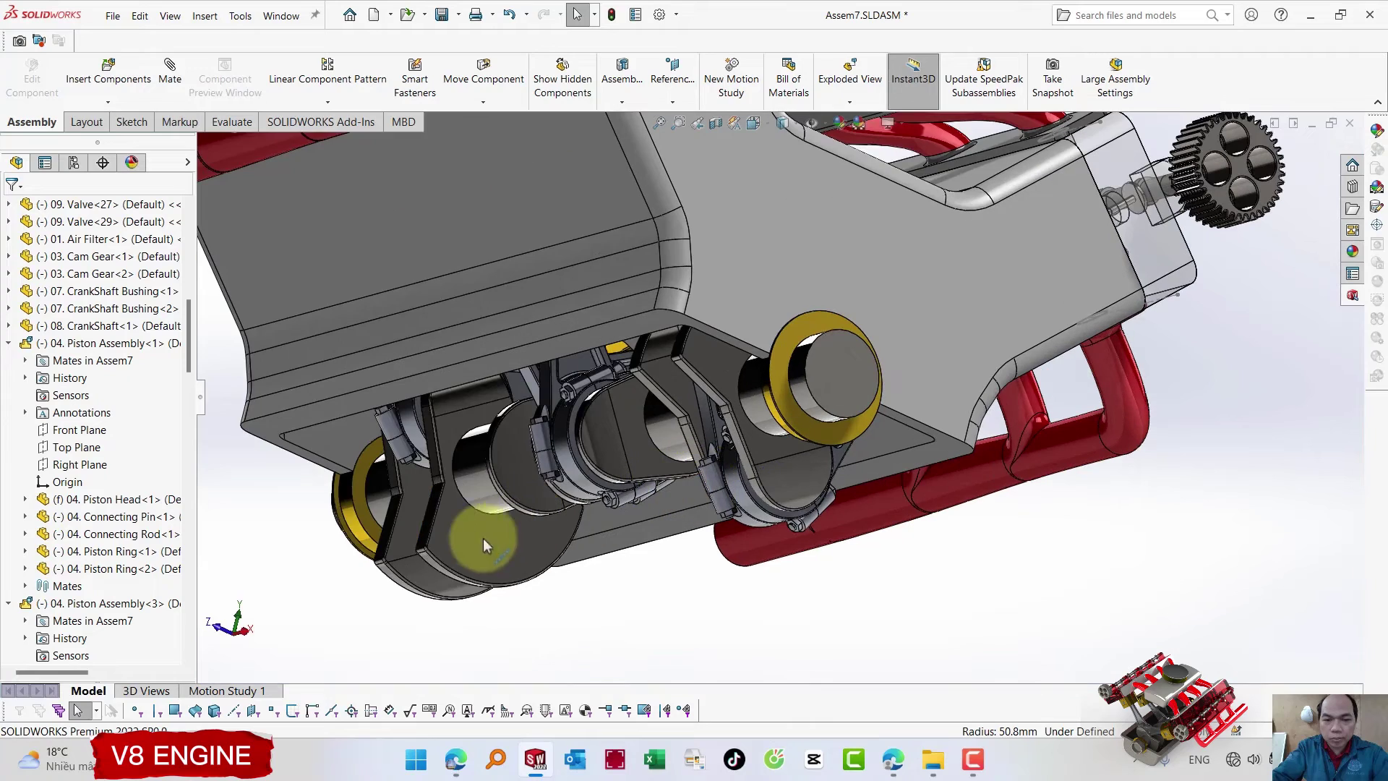
left_click(451, 546)
mouse_move(524, 392)
left_mouse_down()
mouse_move(646, 509)
mouse_move(956, 554)
left_mouse_up()
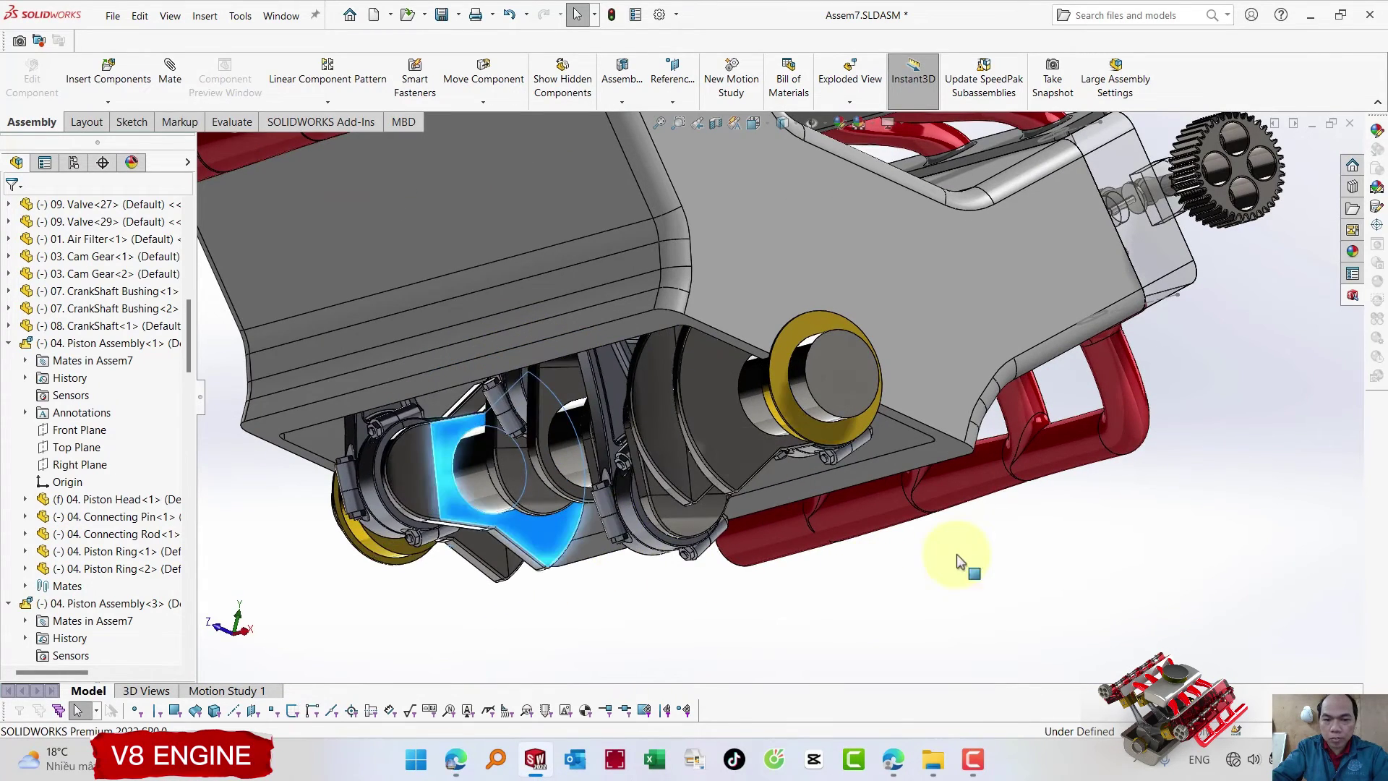
left_click(966, 551)
- Fit the whole engine in view, switch to Trimetric, and zoom toward the crankshaft end
key("f")
key("ctrl+7")
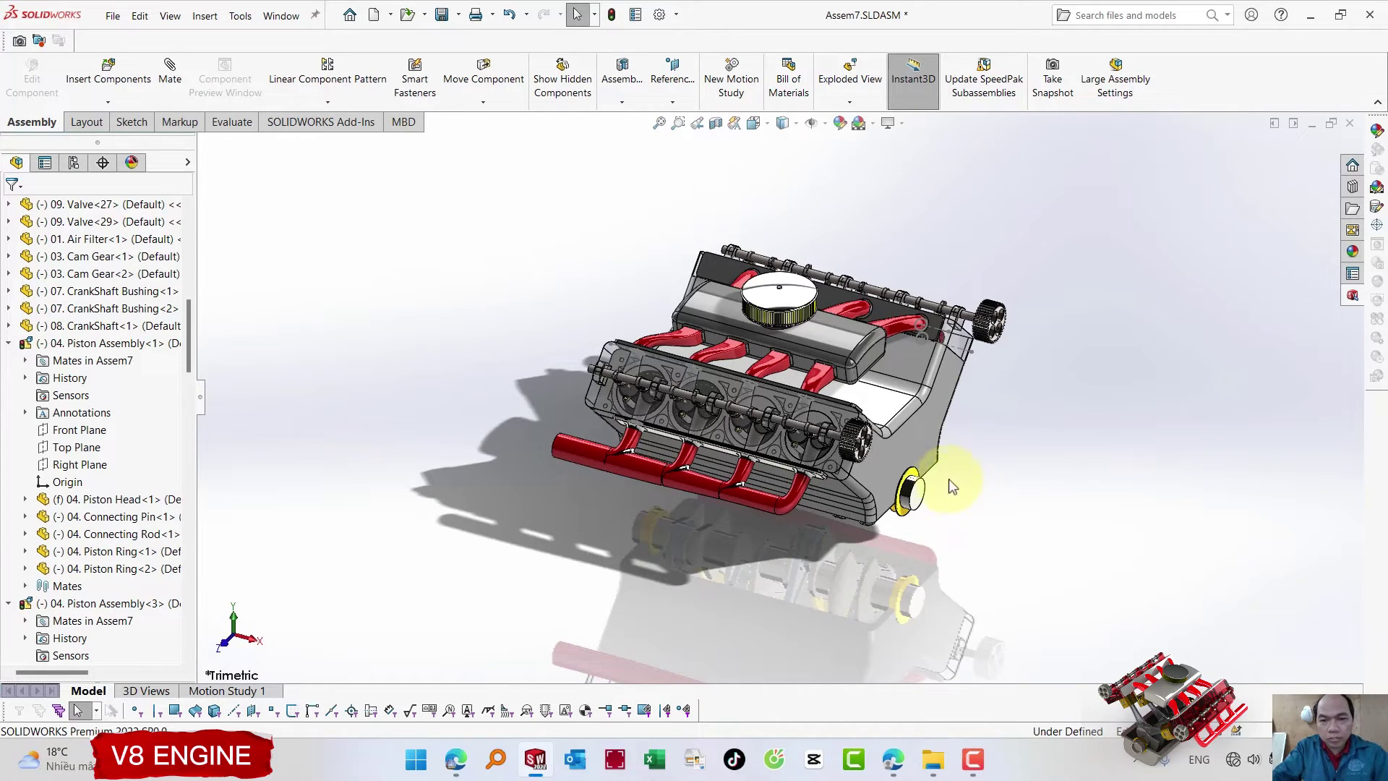
middle_click_drag(966, 496, 891, 474)
scroll(904, 473, "down", 3)
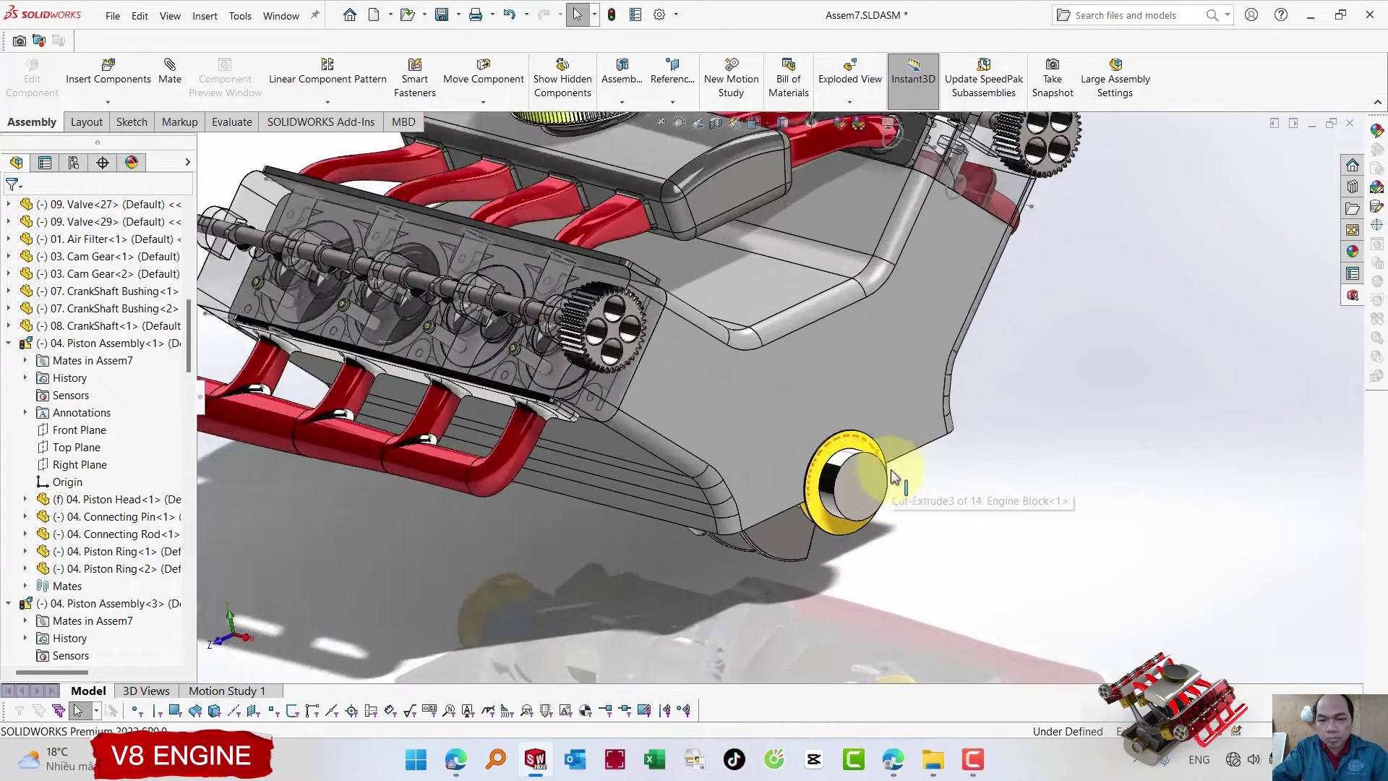
scroll(901, 479, "down", 2)
scroll(915, 484, "down", 3)
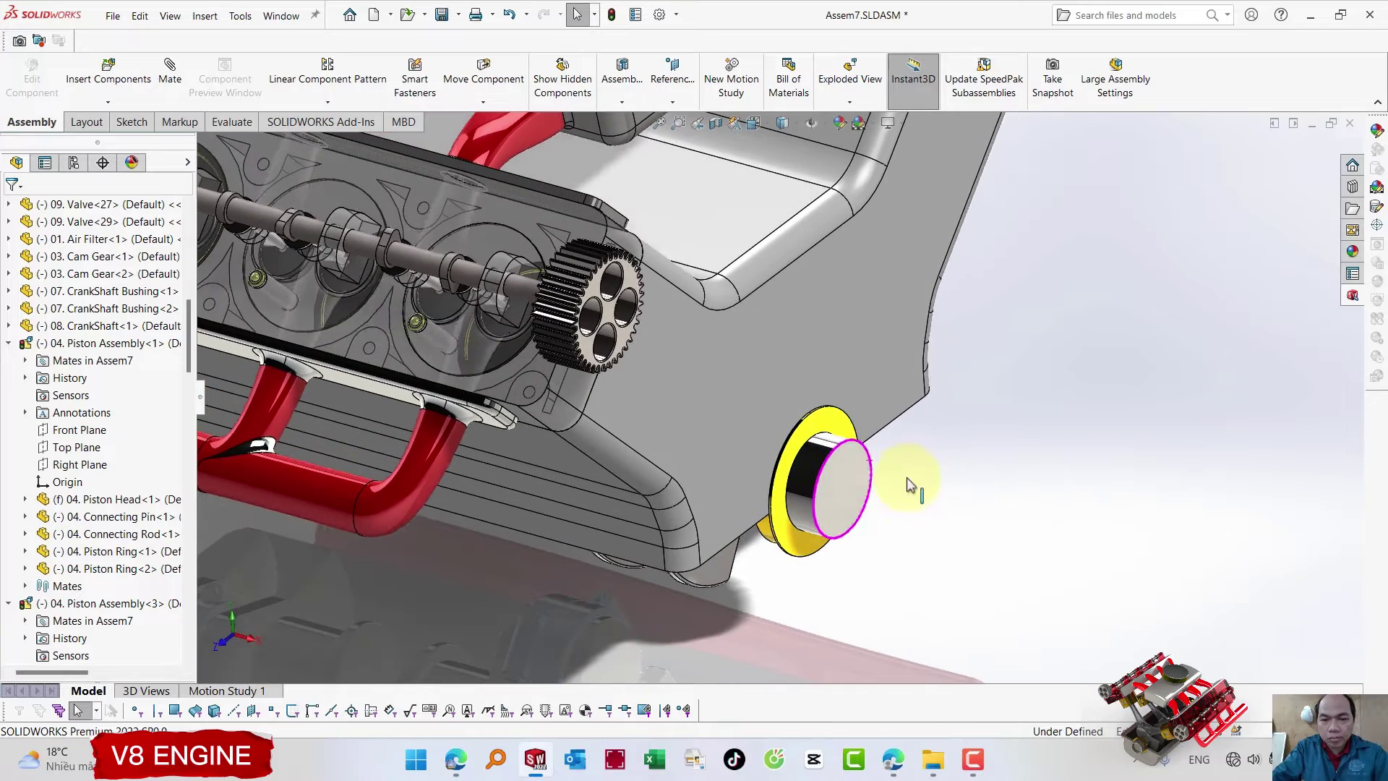
- Insert 06. Crank Gear.SLDPRT and place it beside the crankshaft end
left_click(101, 74)
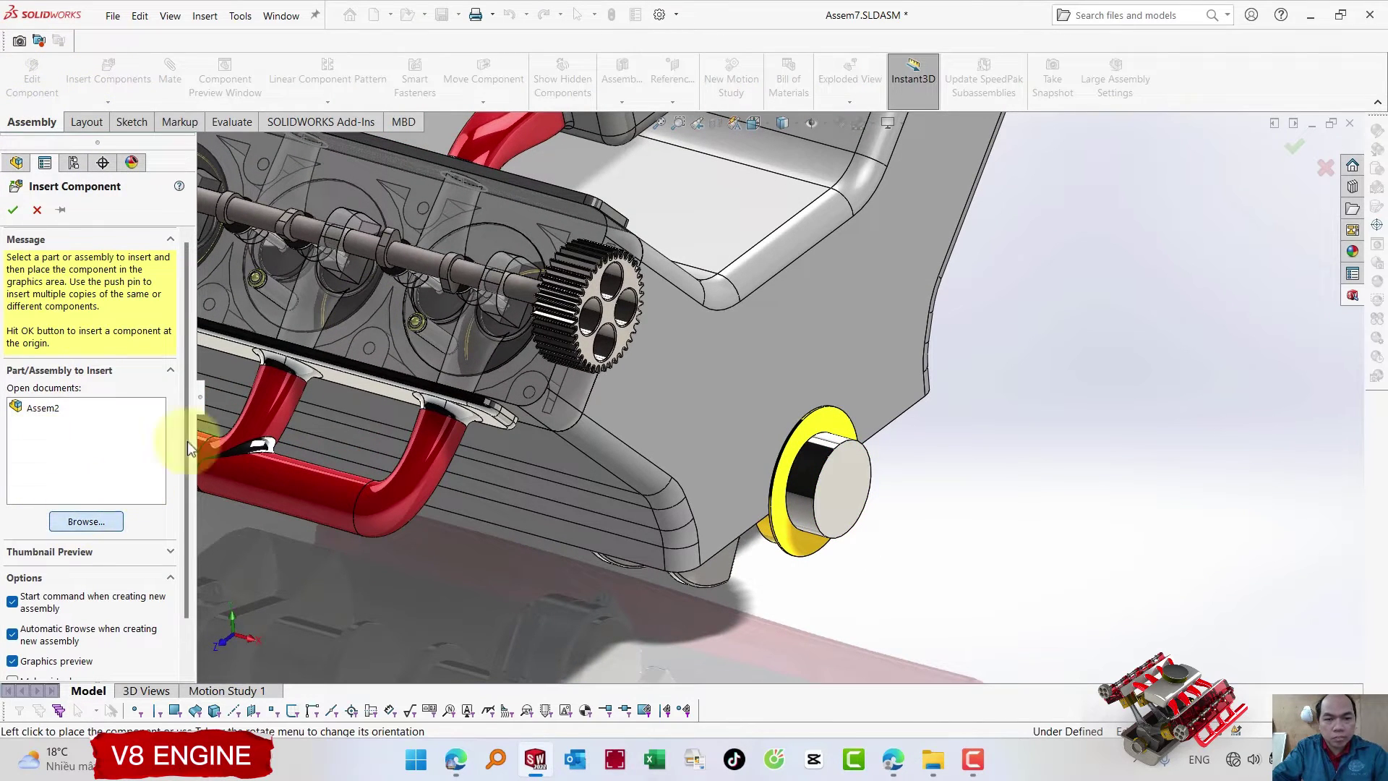
scroll(288, 394, "down", 1)
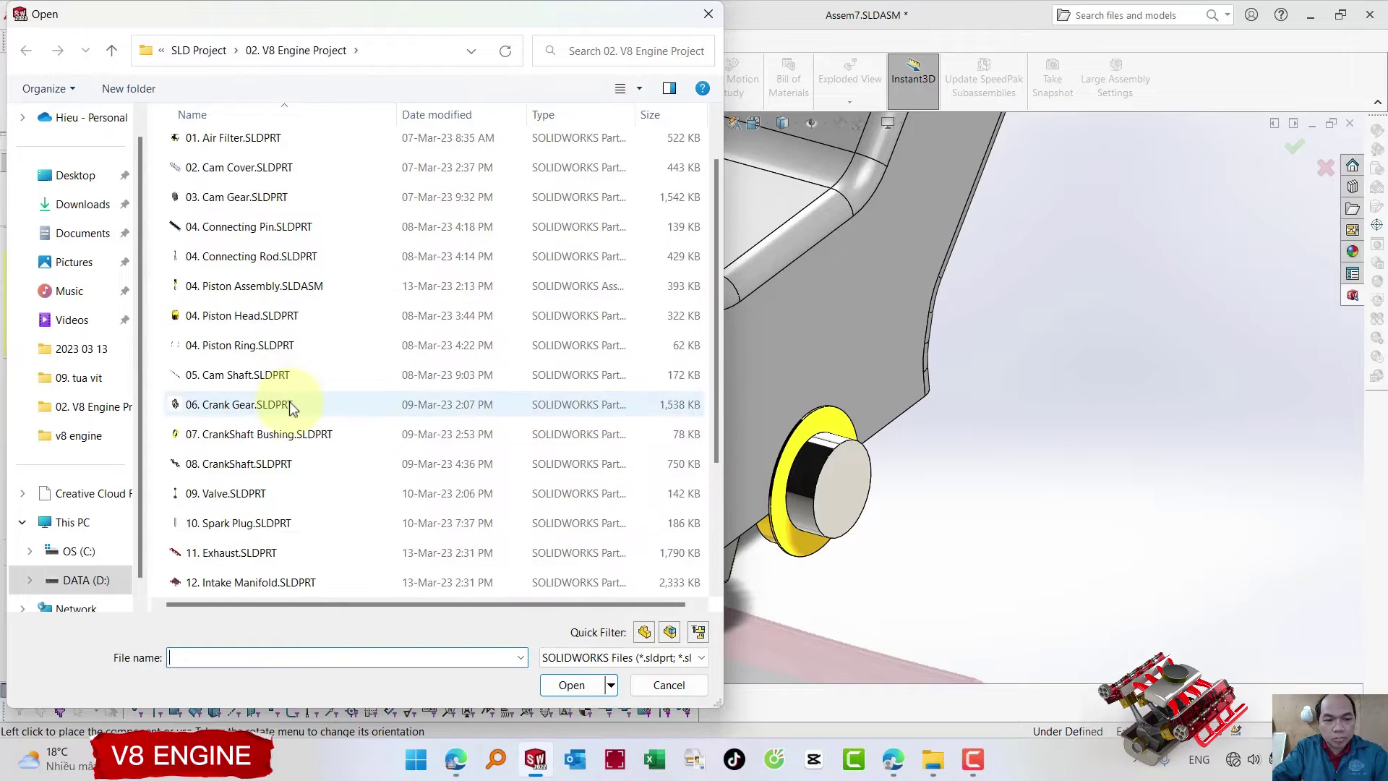
scroll(282, 394, "down", 1)
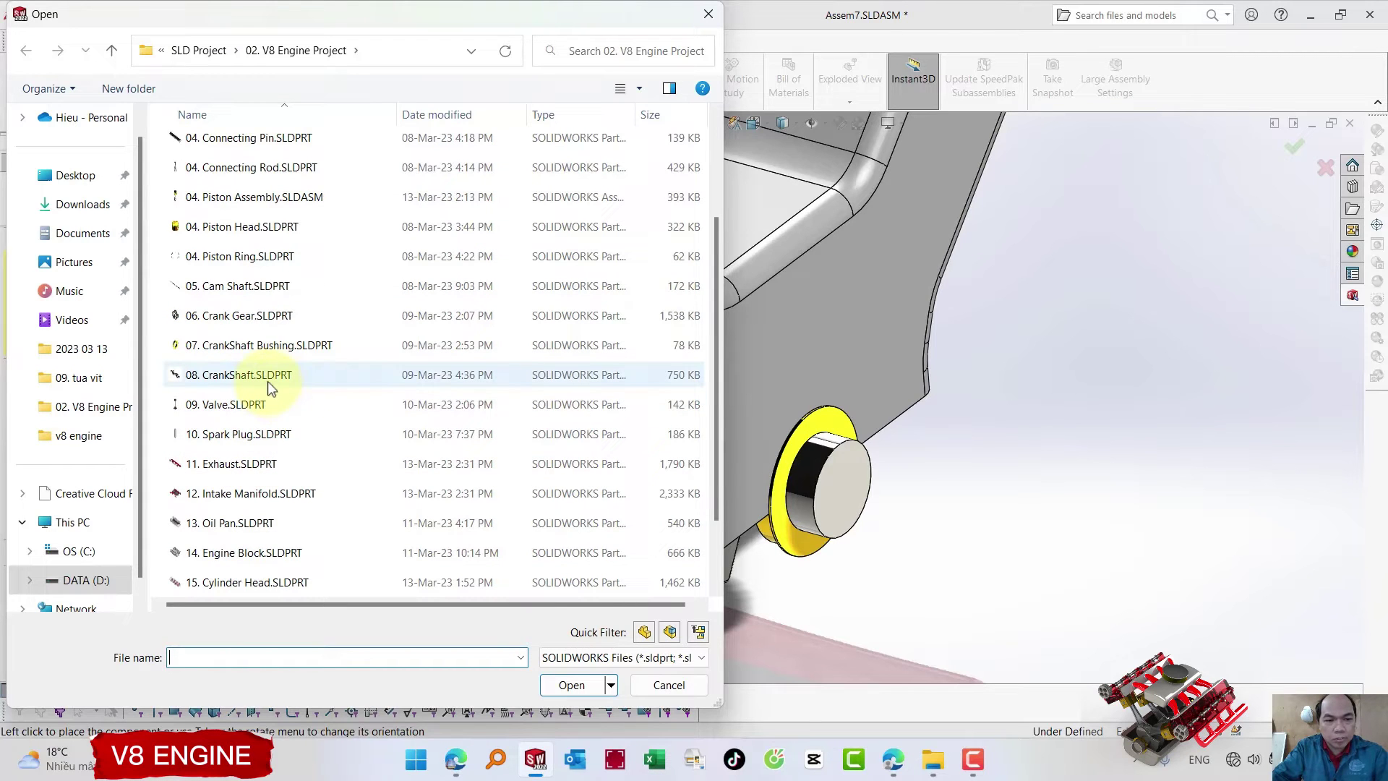
left_click(264, 320)
left_click(571, 685)
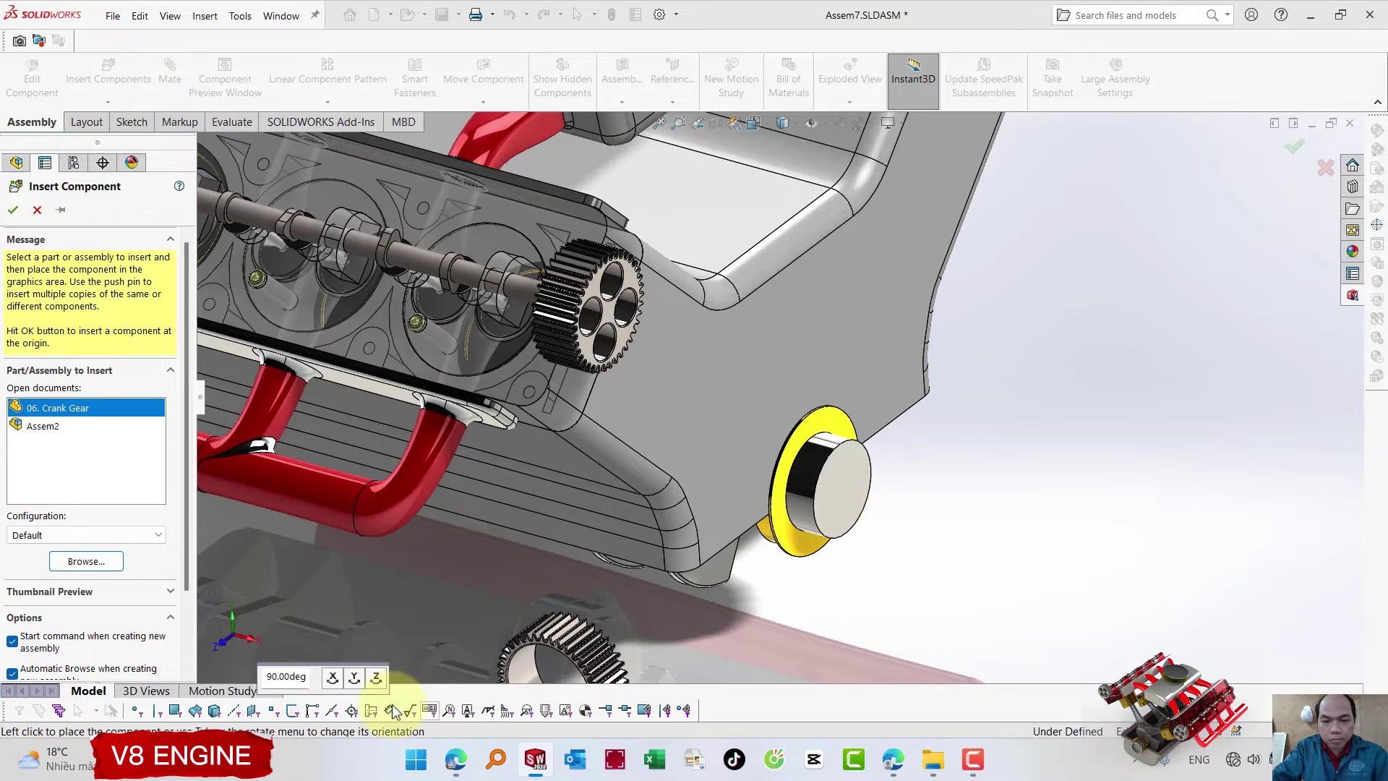
left_click(937, 499)
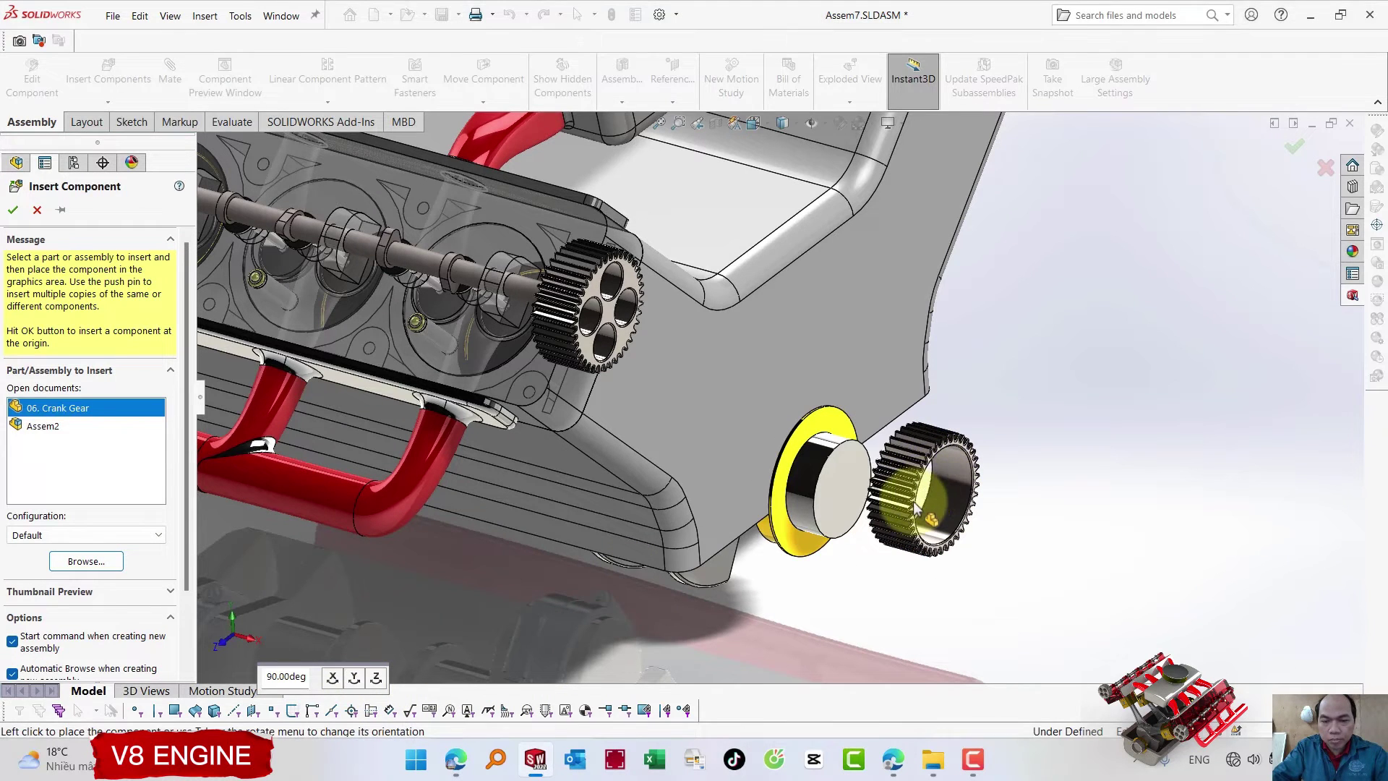
left_click(941, 491)
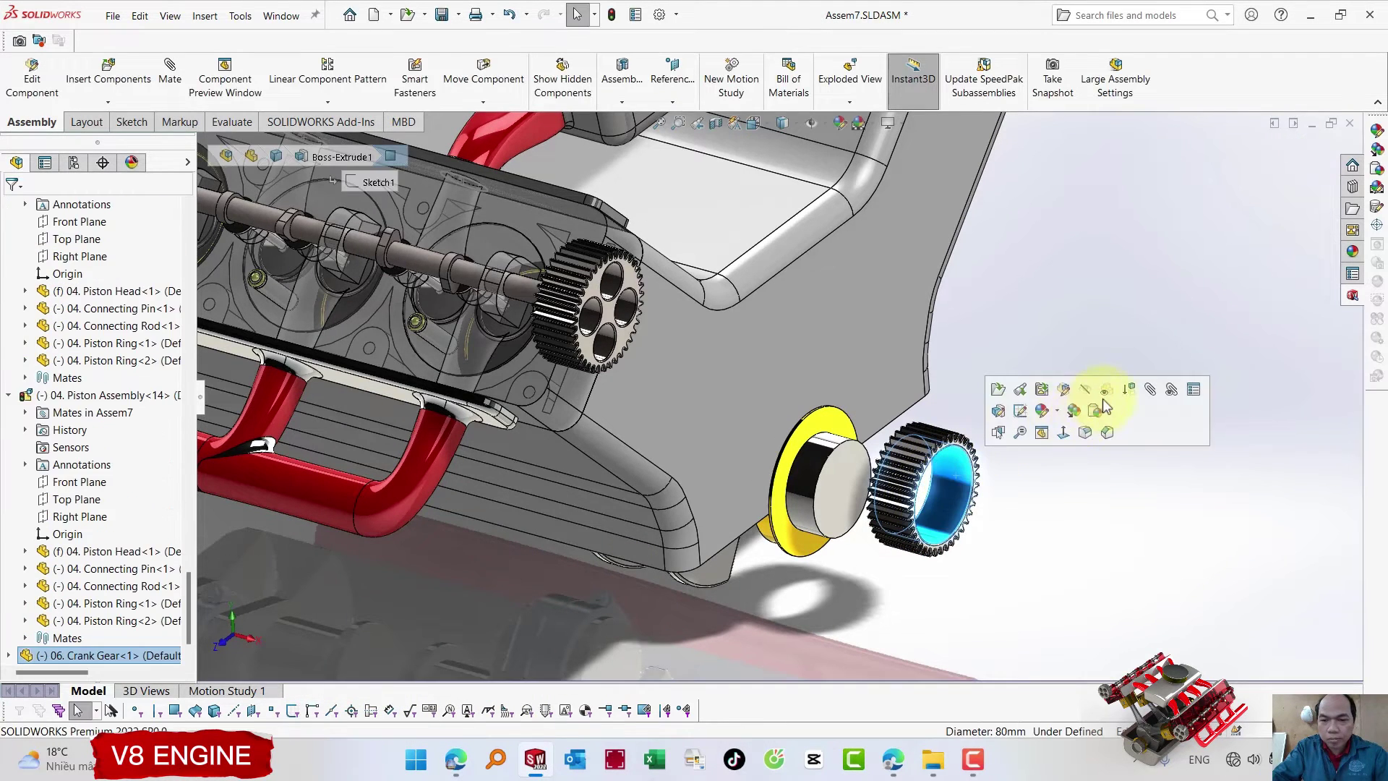
- Mate the crank gear concentric to the crankshaft, 1.00 mm from the bushing face
left_click(806, 487)
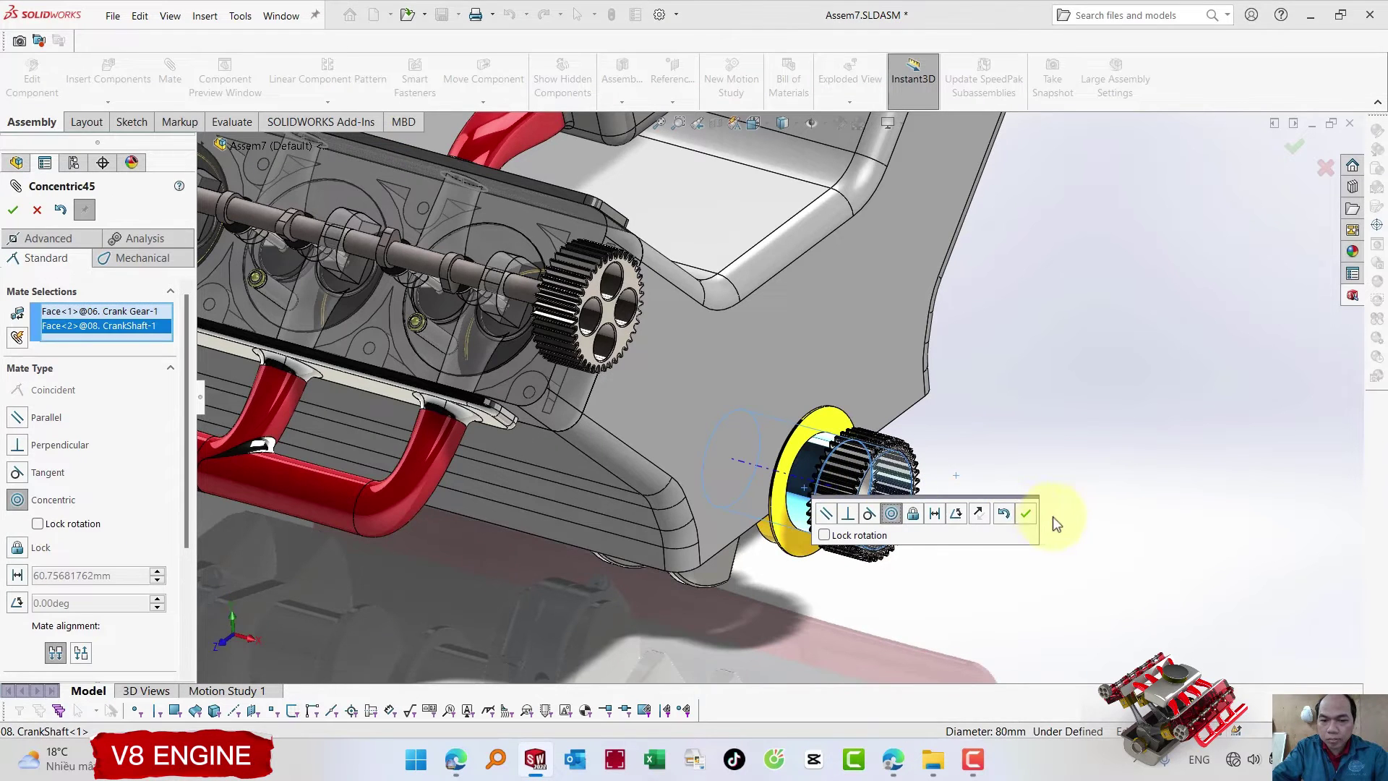
left_click(1026, 515)
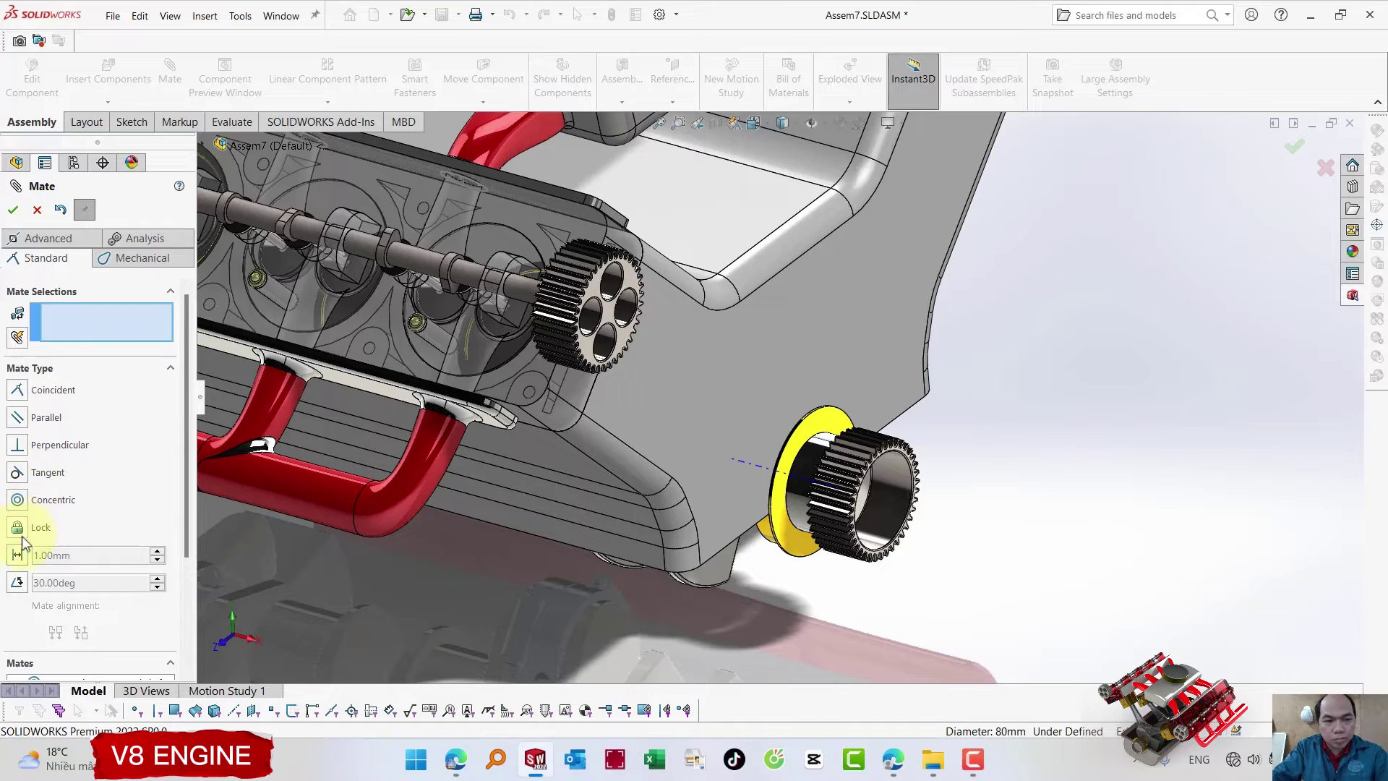
scroll(785, 535, "down", 3)
scroll(785, 535, "down", 2)
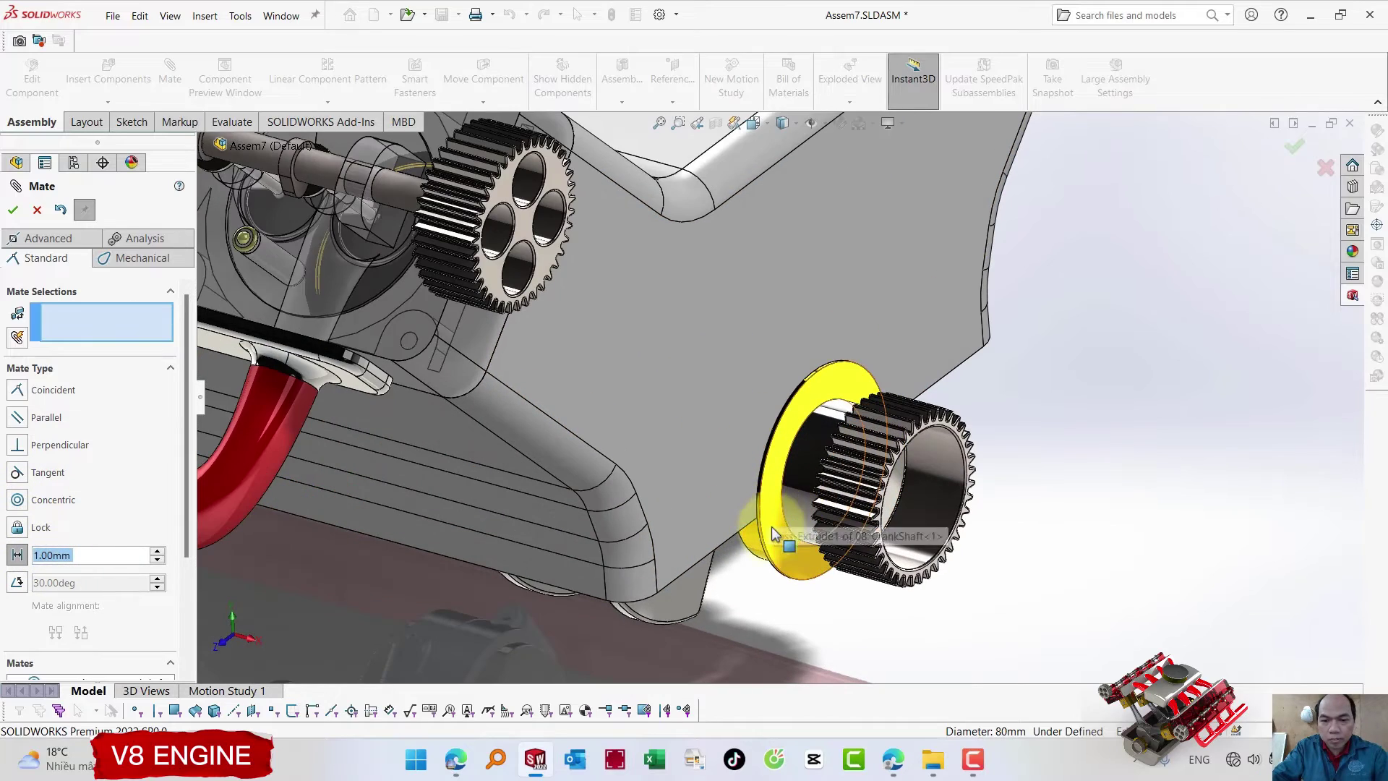
left_click(788, 539)
mouse_move(788, 539)
middle_mouse_down()
mouse_move(902, 463)
mouse_move(821, 543)
middle_mouse_up()
scroll(759, 571, "down", 3)
scroll(745, 557, "down", 3)
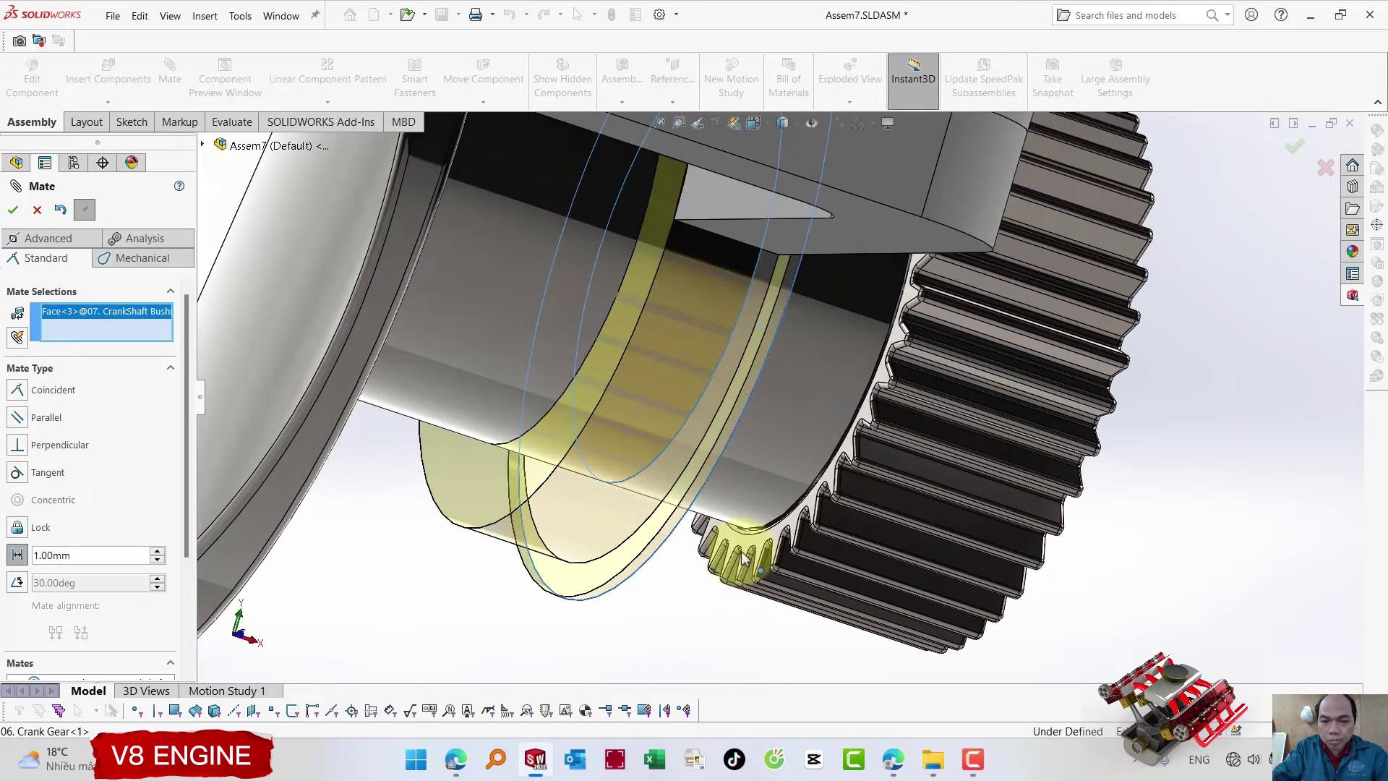
left_click(747, 550)
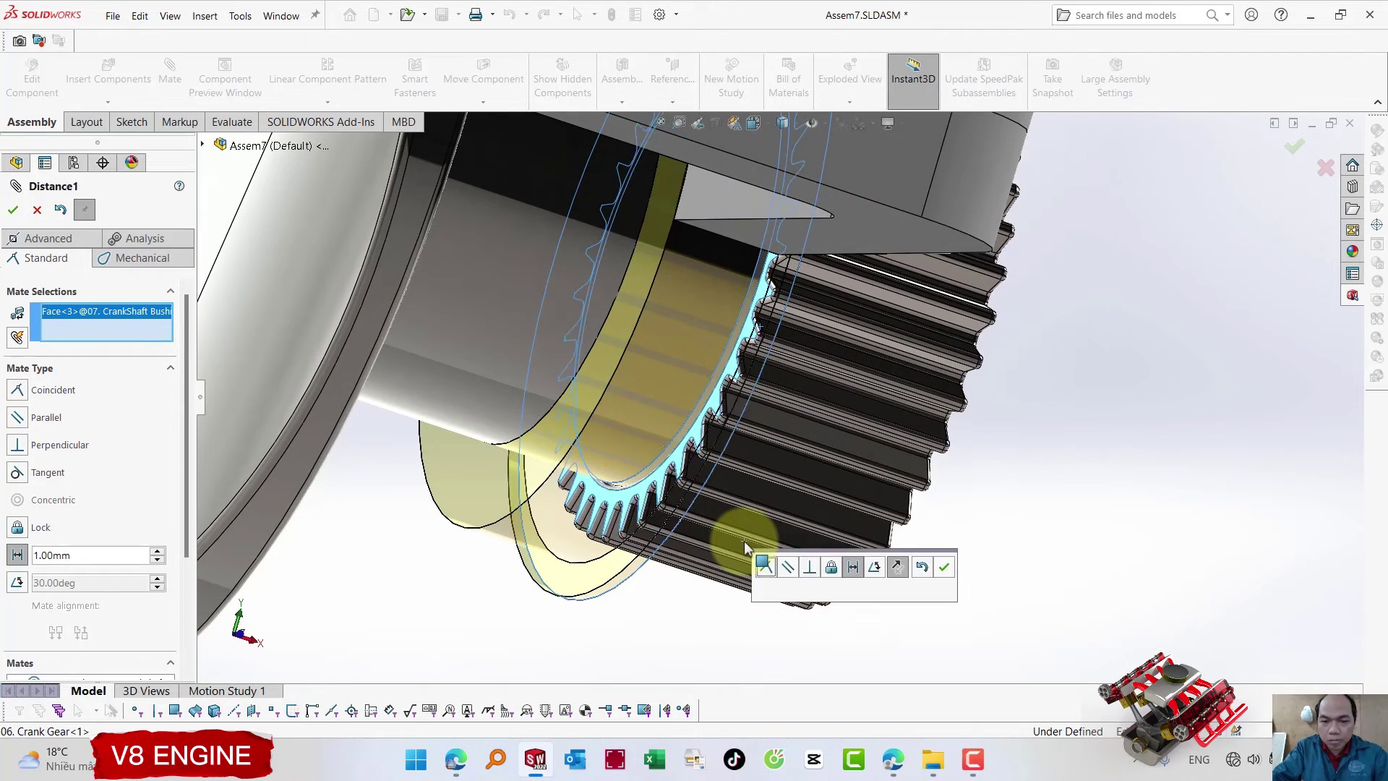
right_click(748, 550)
- Try locking the crank gear to the crankshaft with a Lock mate
scroll(747, 546, "up", 3)
scroll(781, 470, "up", 2)
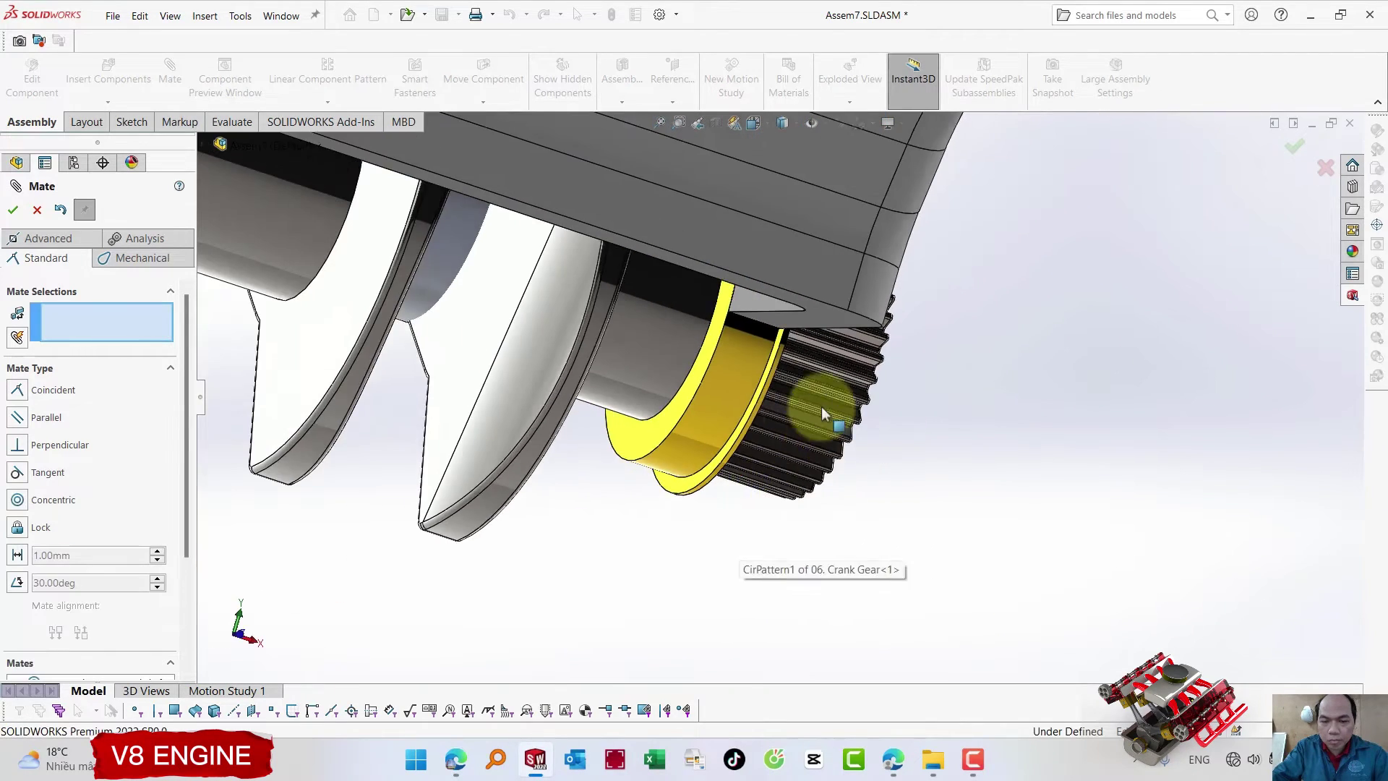
mouse_move(818, 403)
middle_mouse_down()
mouse_move(694, 459)
mouse_move(704, 412)
mouse_move(721, 418)
middle_mouse_up()
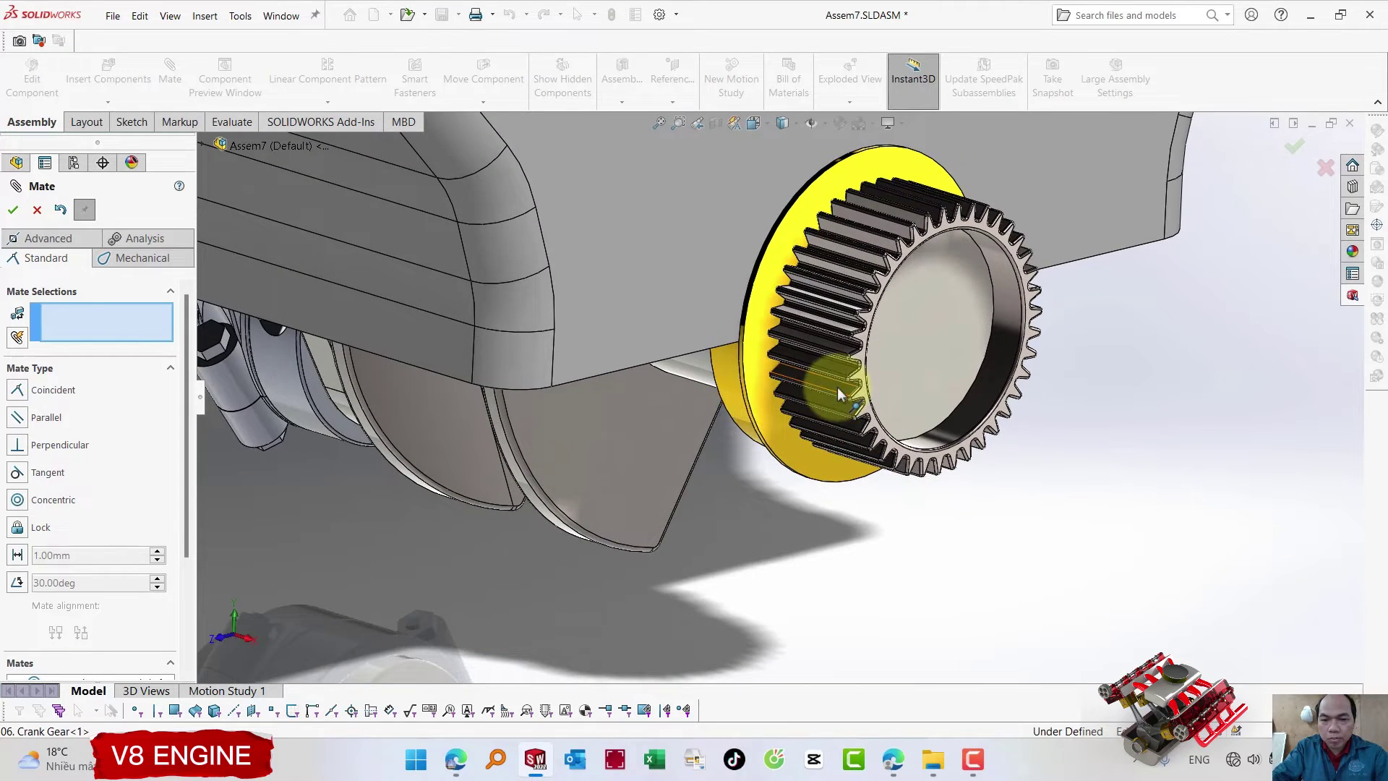
left_click(852, 364)
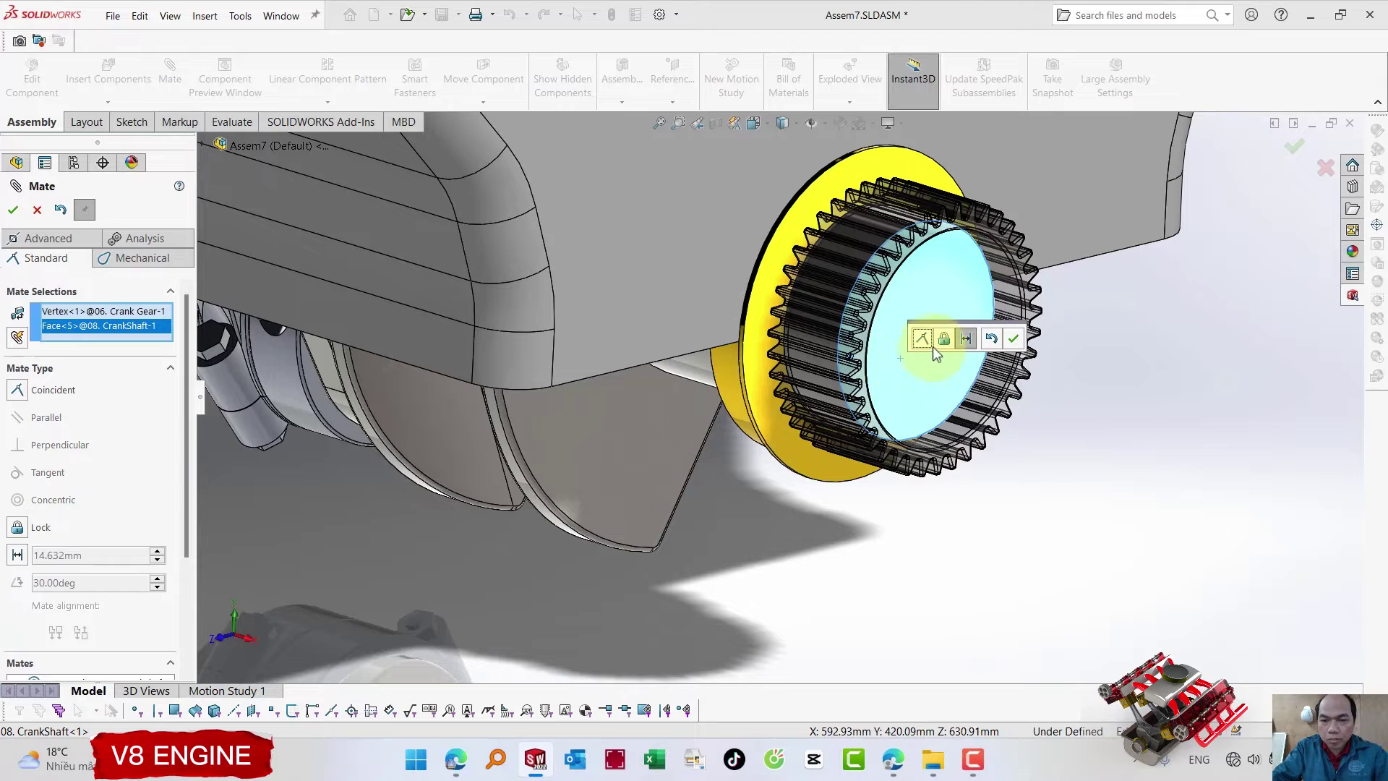
left_click(945, 342)
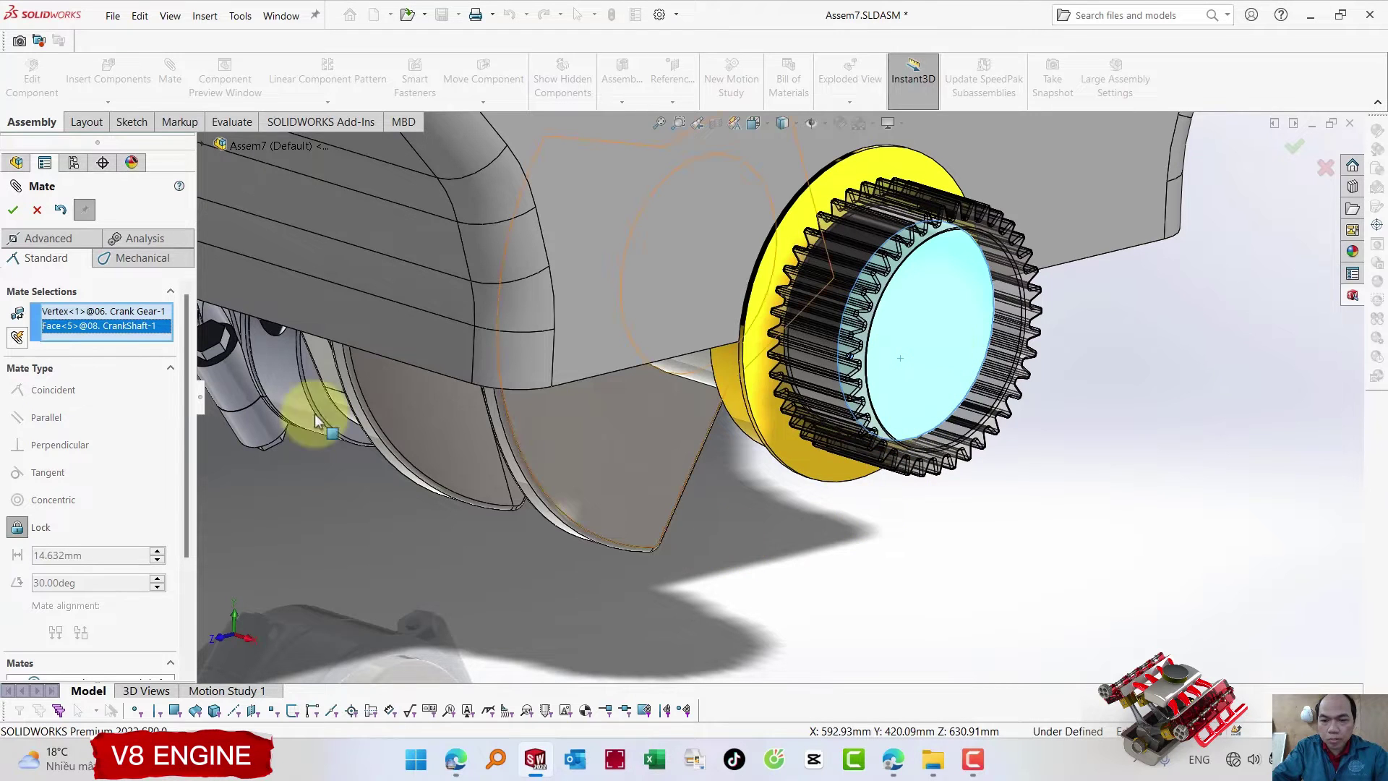
left_click(15, 213)
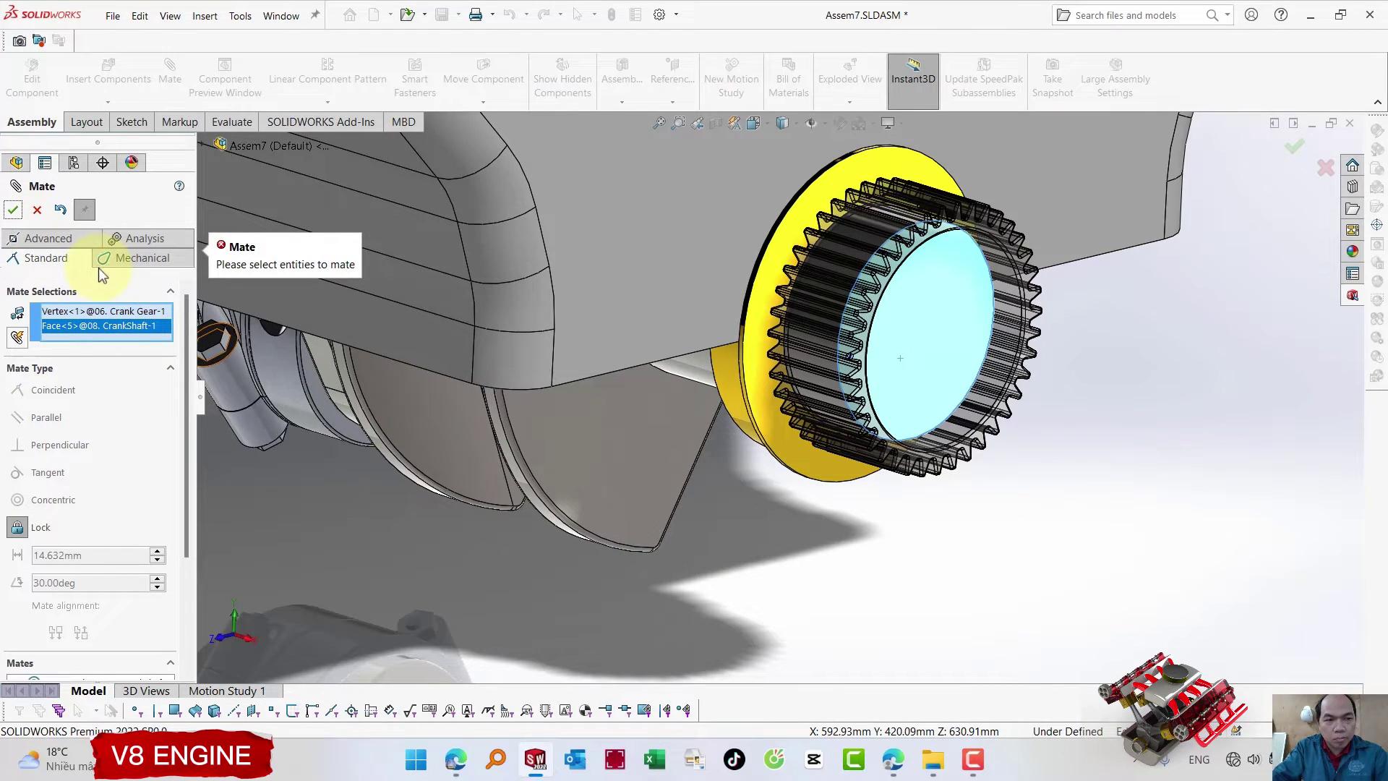
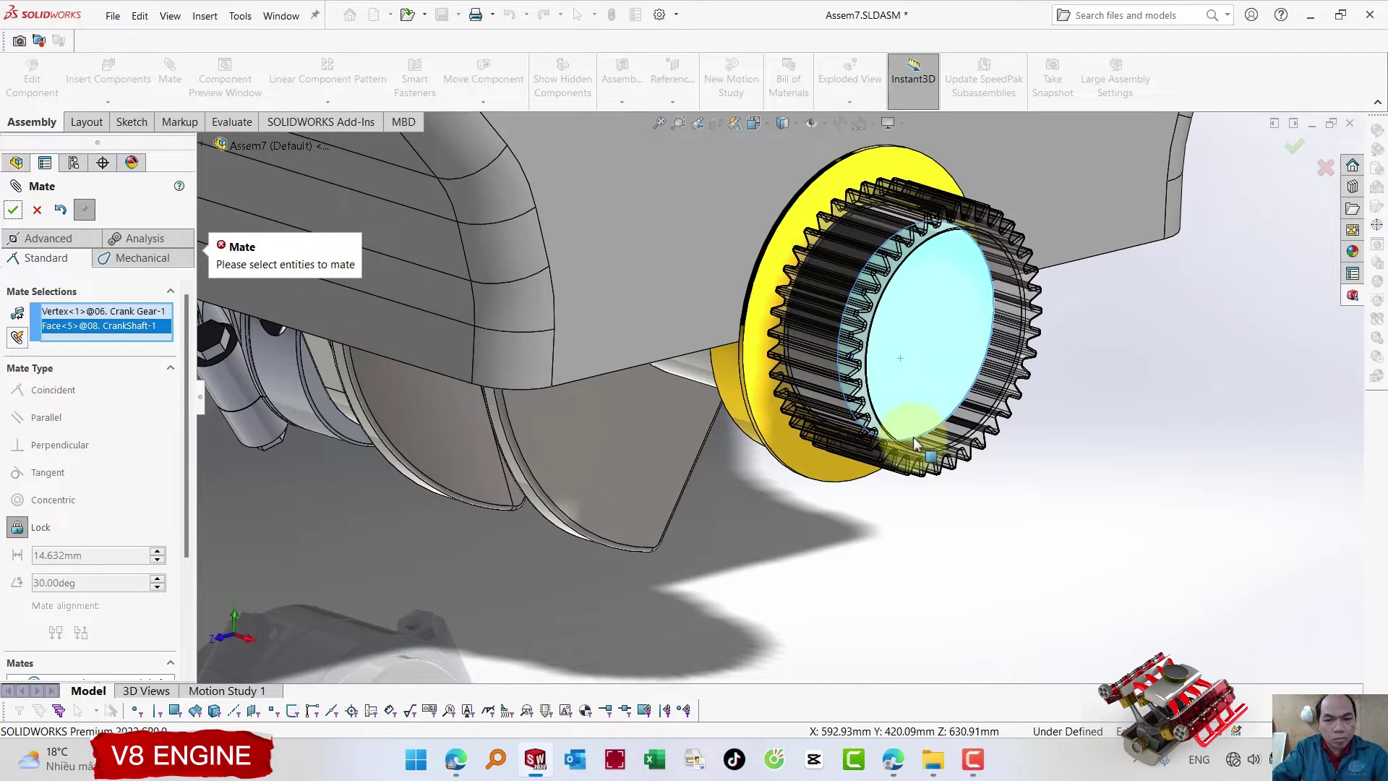
- Cancel the unfinished mate, spin the crank gear and orbit the engine
key("Escape")
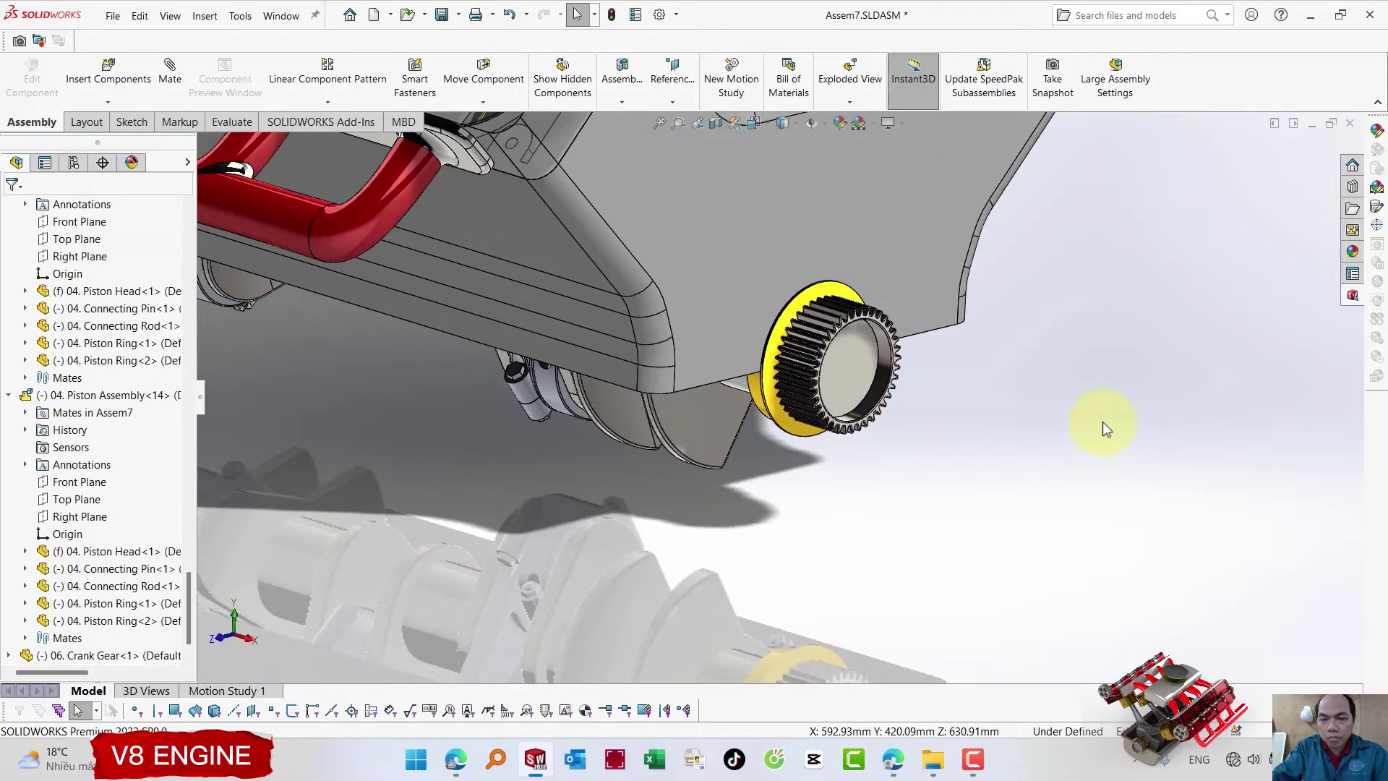
left_click_drag(888, 362, 871, 334)
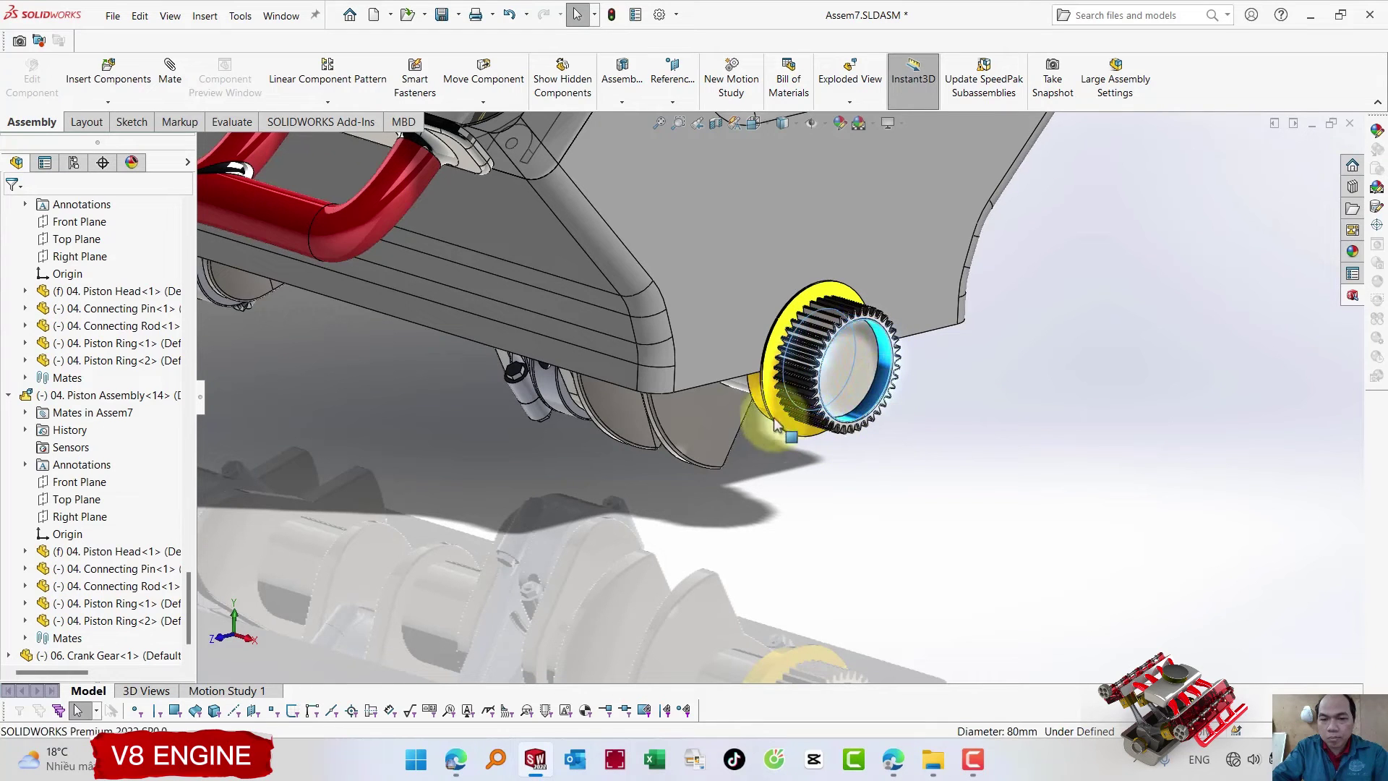
mouse_move(871, 334)
middle_mouse_down()
mouse_move(838, 482)
mouse_move(727, 431)
middle_mouse_up()
key("Escape")
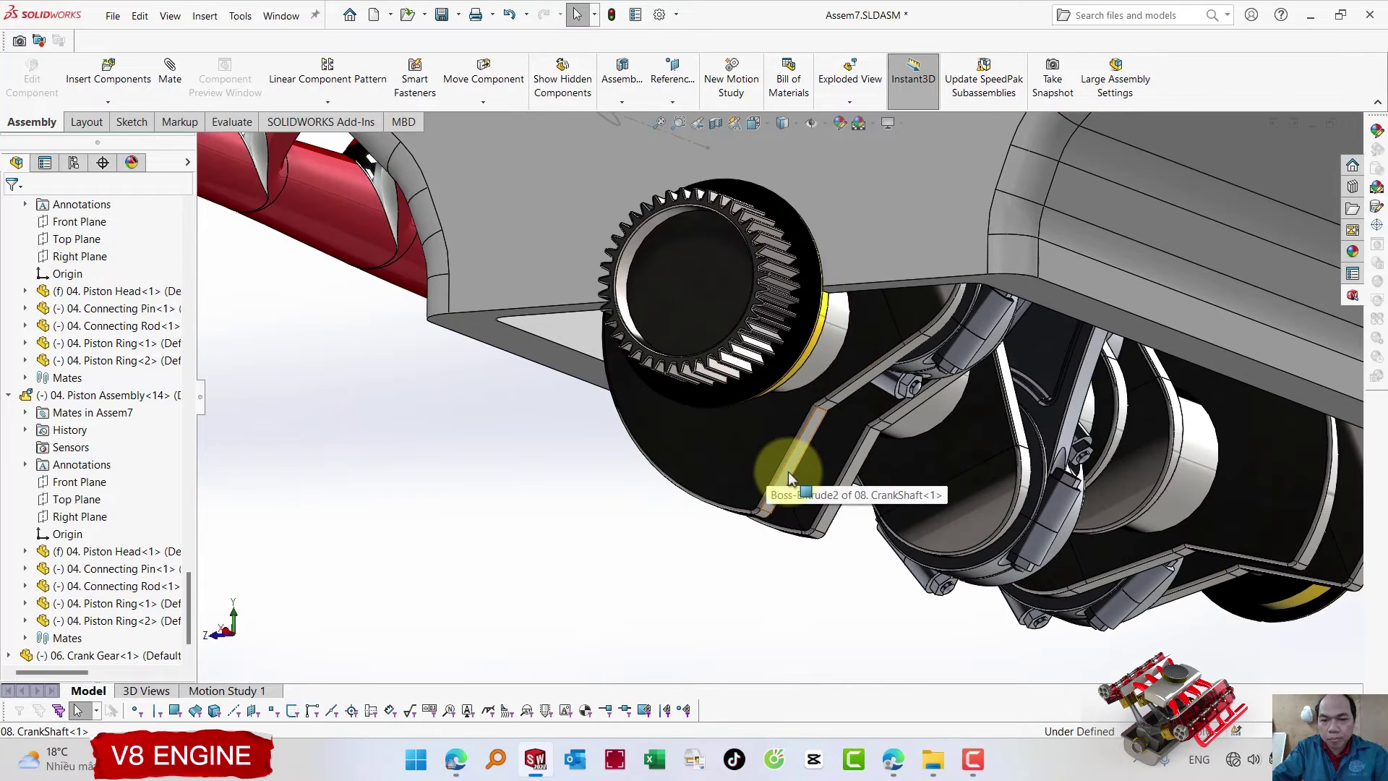
- Mate the crankshaft end face coincident with the crank gear vertex
left_click(788, 477)
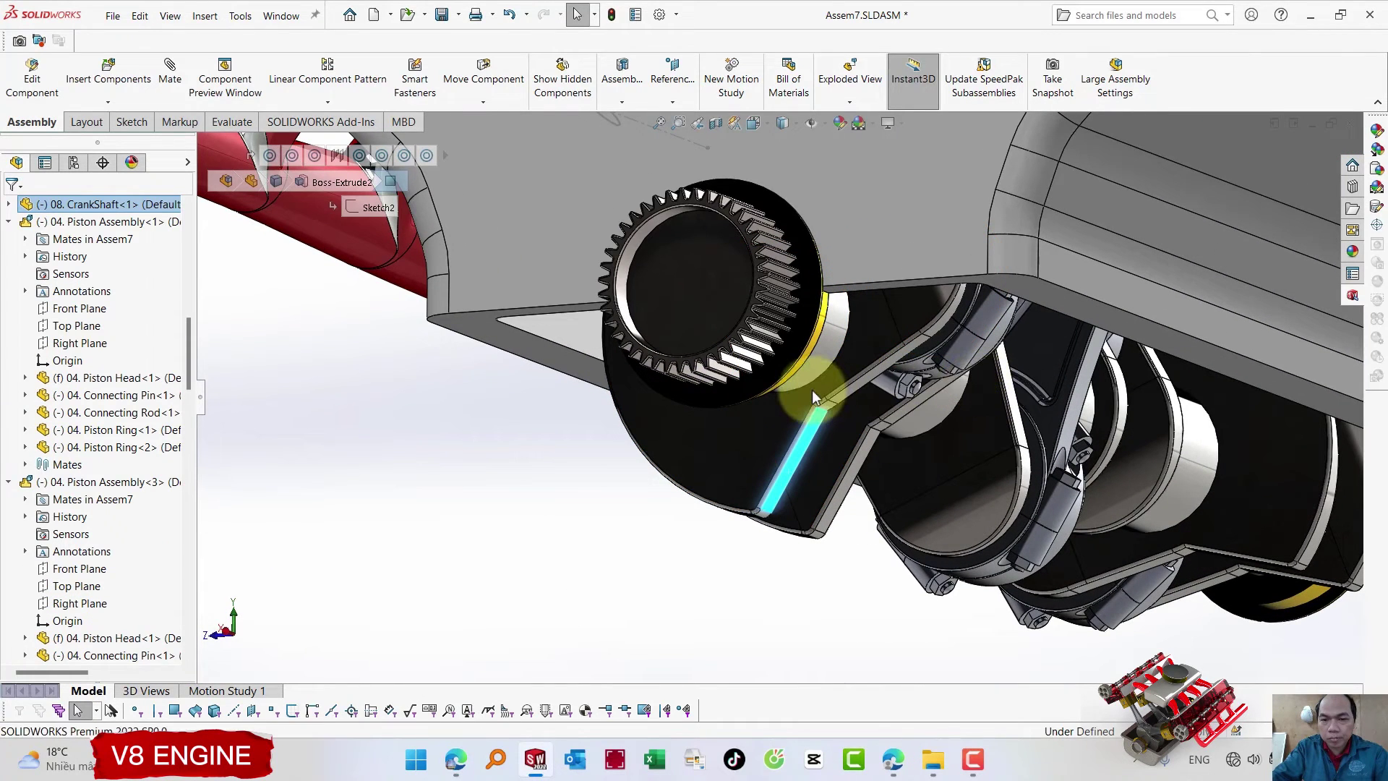
key("m")
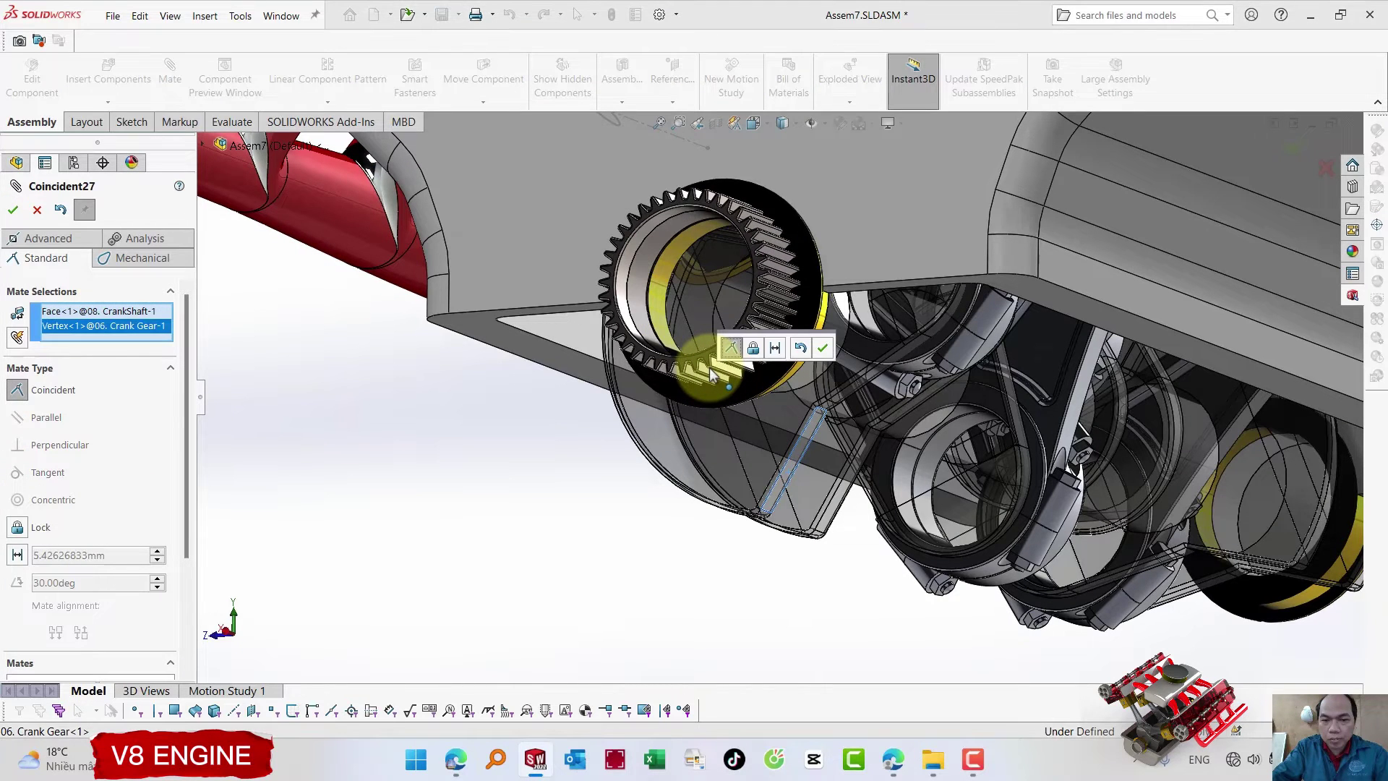
right_click(714, 374)
mouse_move(713, 374)
middle_mouse_down()
mouse_move(900, 479)
mouse_move(923, 471)
middle_mouse_up()
key("Escape")
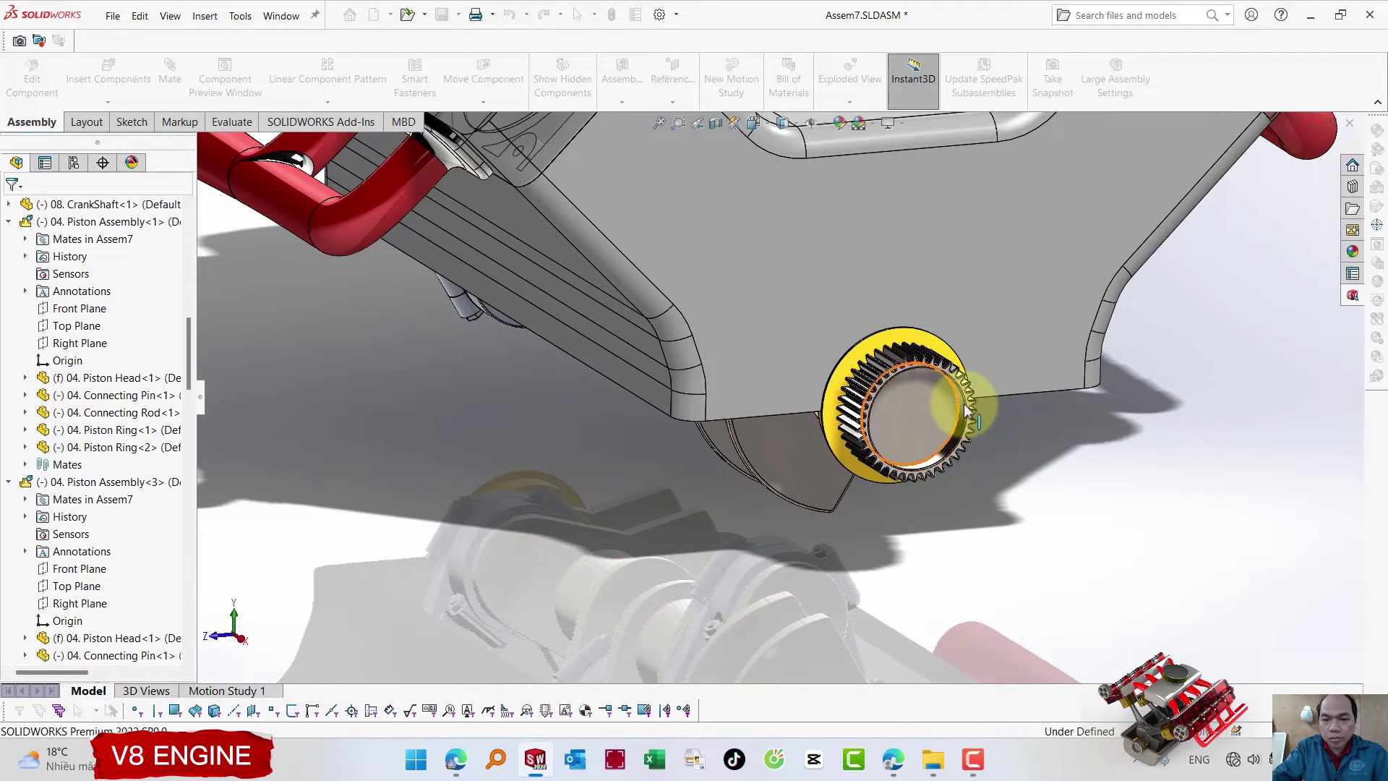
- Turn the crank gear to confirm the crankshaft and pistons follow
mouse_move(964, 388)
left_mouse_down()
mouse_move(981, 454)
mouse_move(820, 505)
mouse_move(744, 475)
mouse_move(876, 496)
mouse_move(831, 502)
mouse_move(750, 477)
mouse_move(836, 318)
mouse_move(872, 502)
mouse_move(1001, 514)
left_mouse_up()
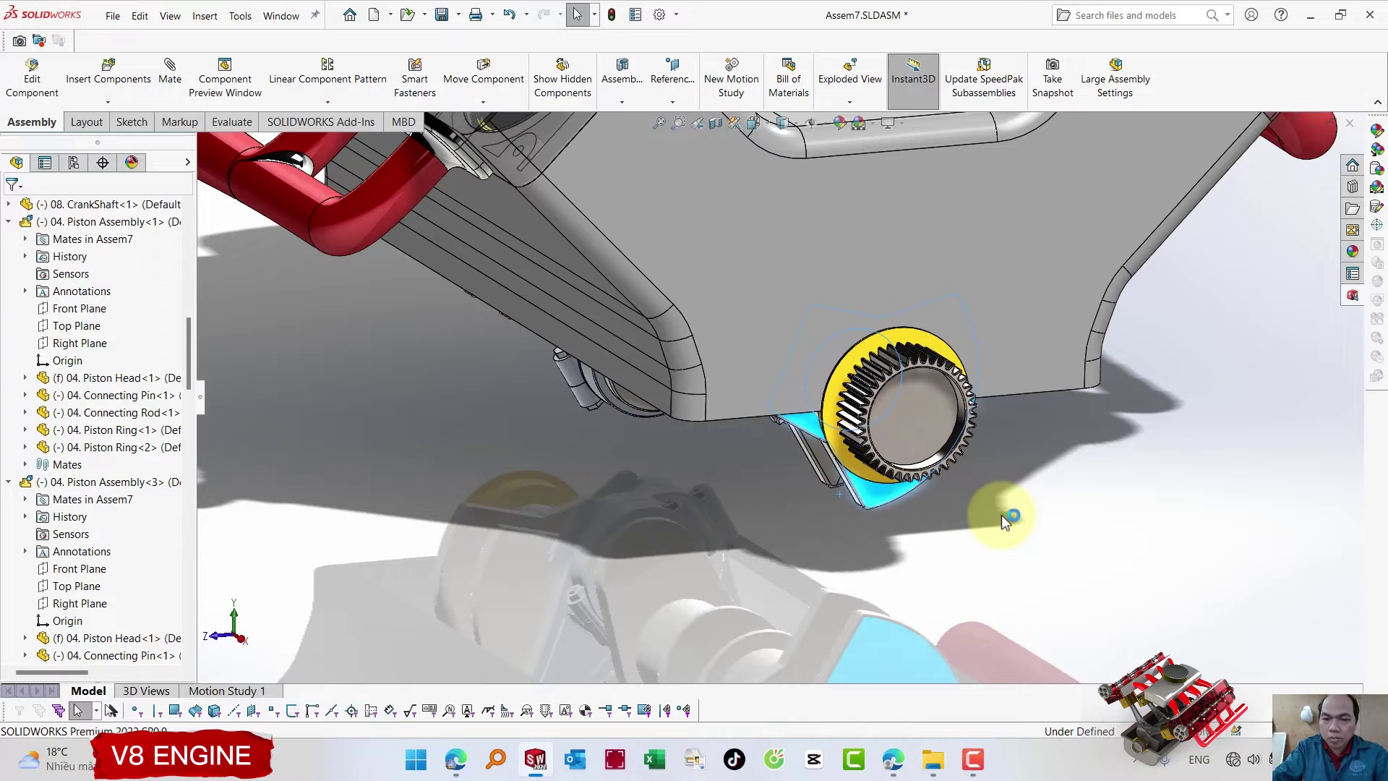
key("f")
mouse_move(1001, 509)
middle_mouse_down()
mouse_move(1008, 430)
mouse_move(1032, 474)
mouse_move(843, 496)
middle_mouse_up()
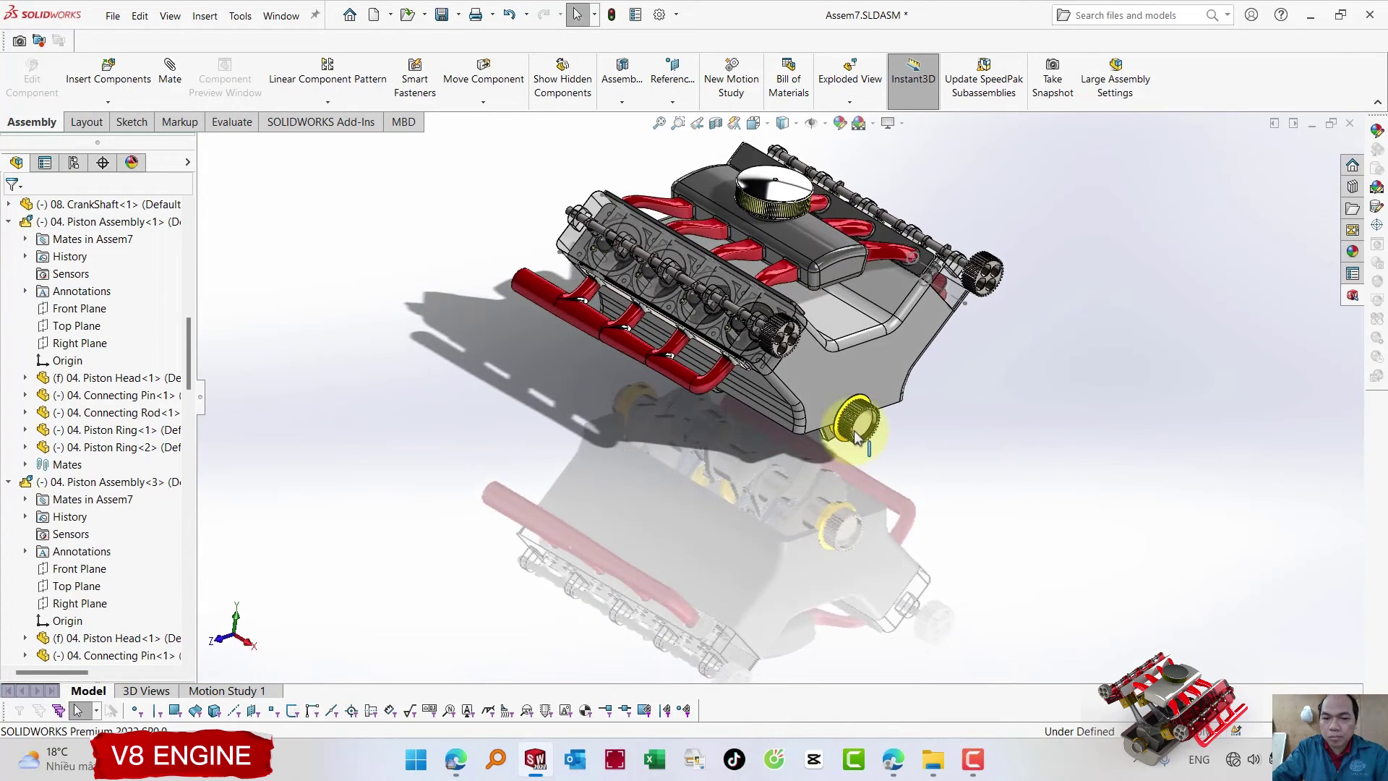
- Add a reversed 1:2 gear mate from the crank gear edge to Cam Shaft-2
scroll(865, 436, "down", 2)
left_click(874, 424)
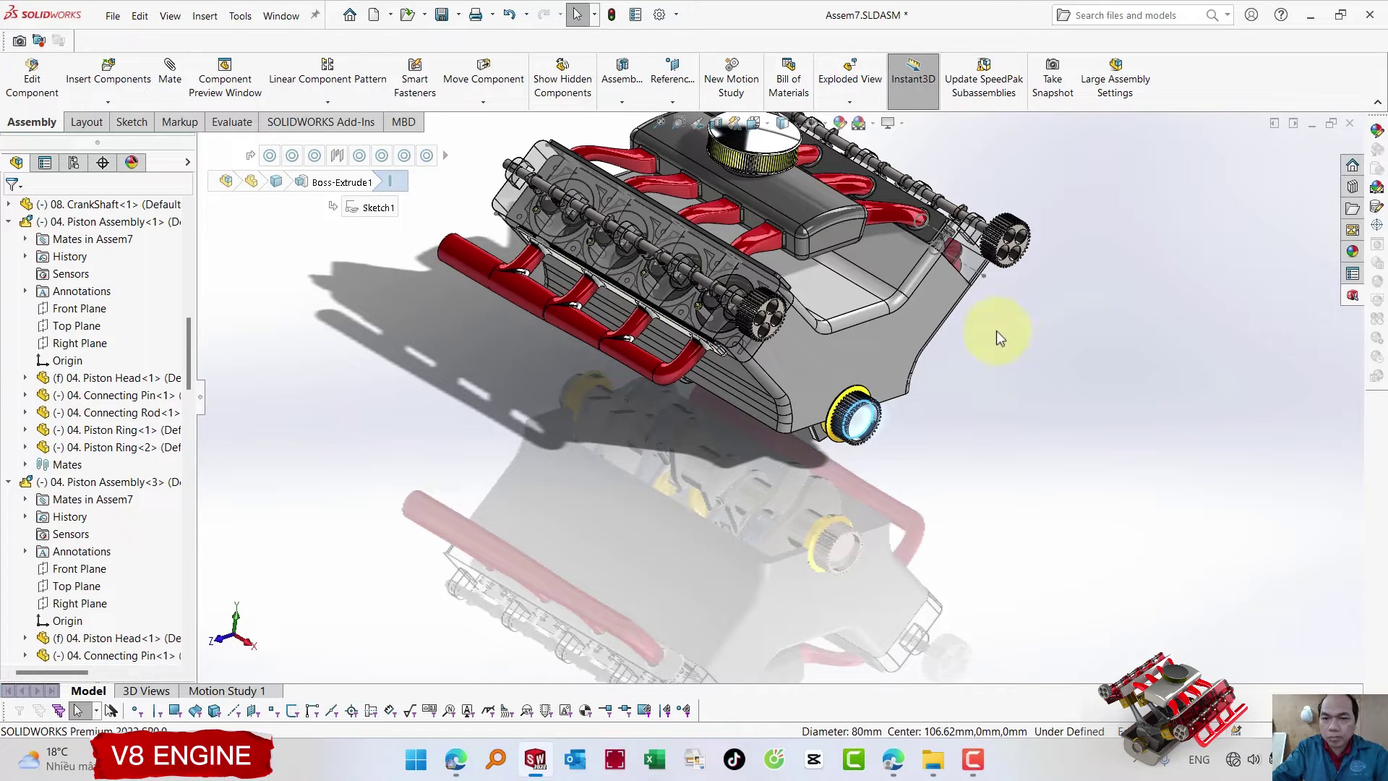
key("m")
left_click(129, 259)
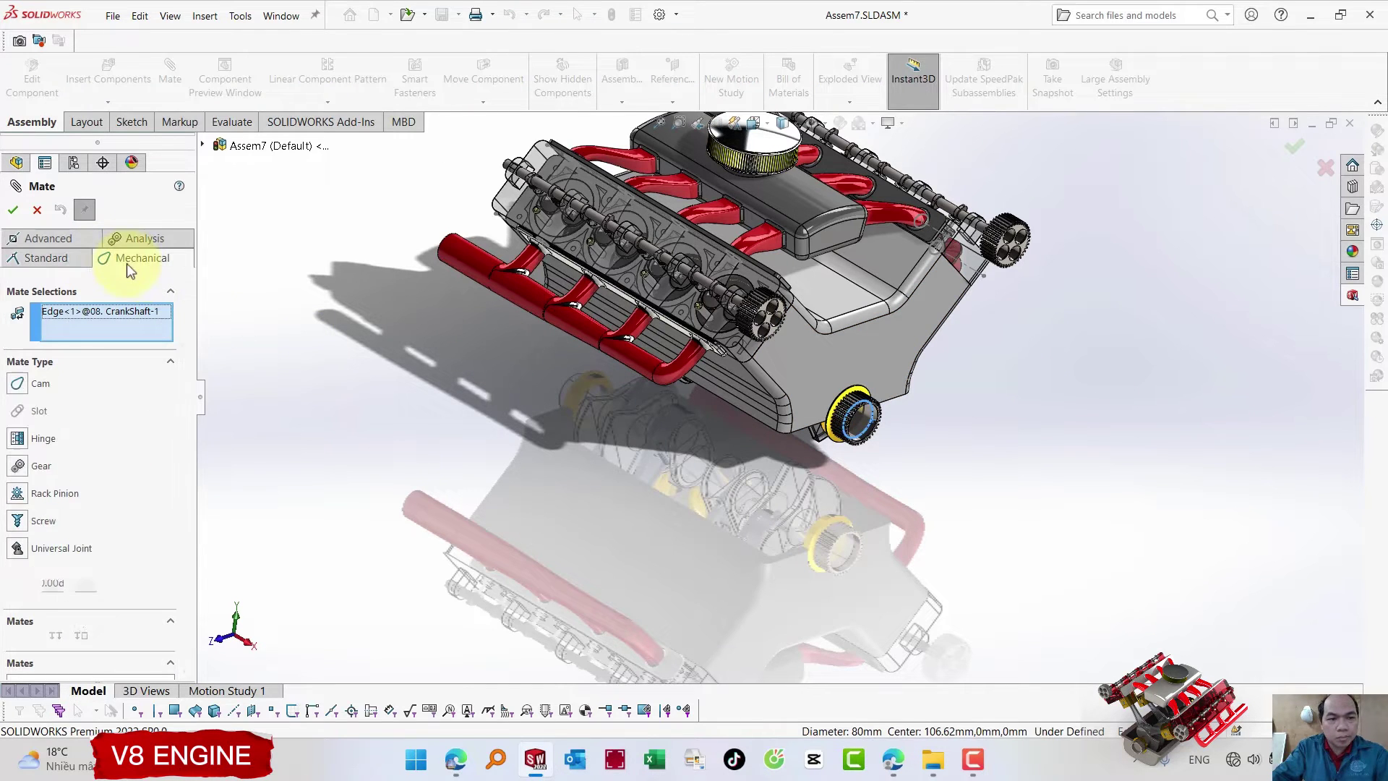
left_click(17, 467)
scroll(1009, 197, "down", 5)
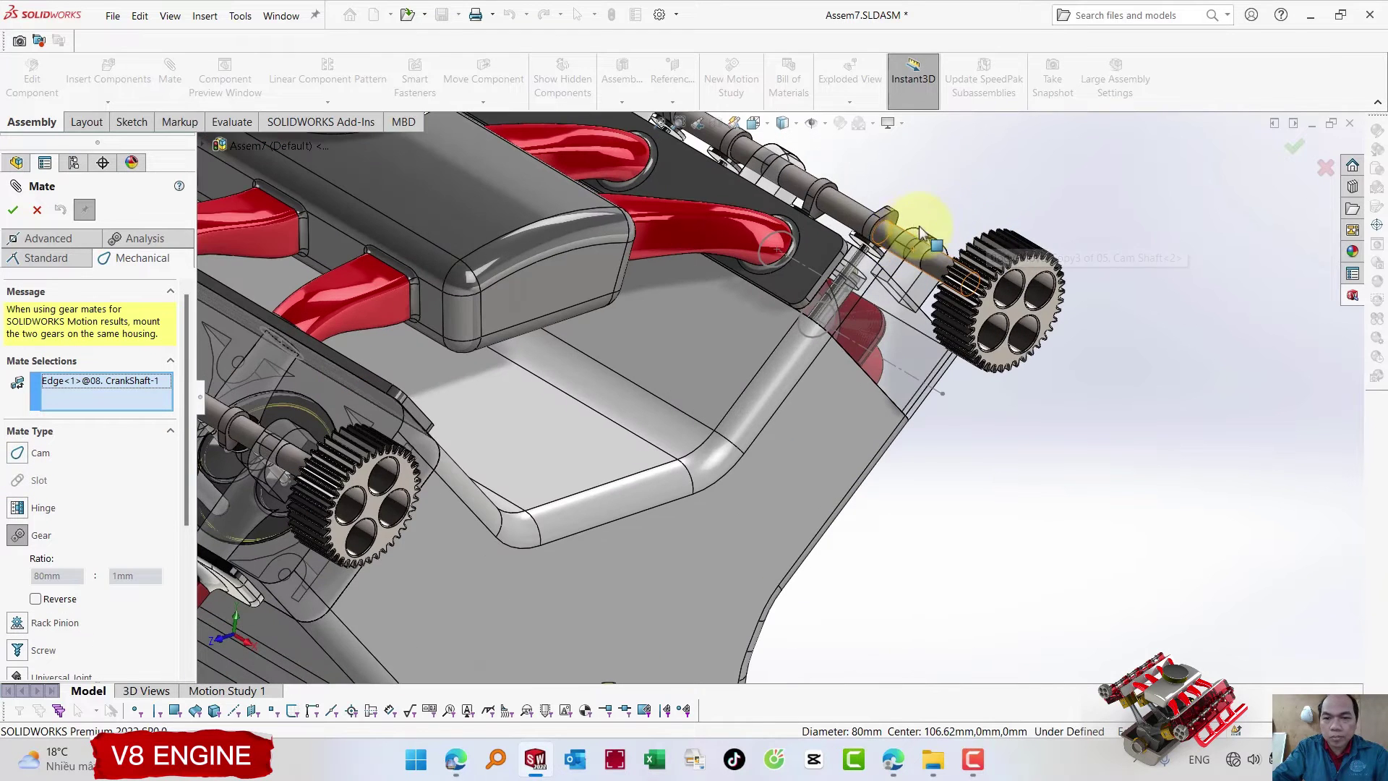
left_click(844, 211)
scroll(936, 419, "up", 4)
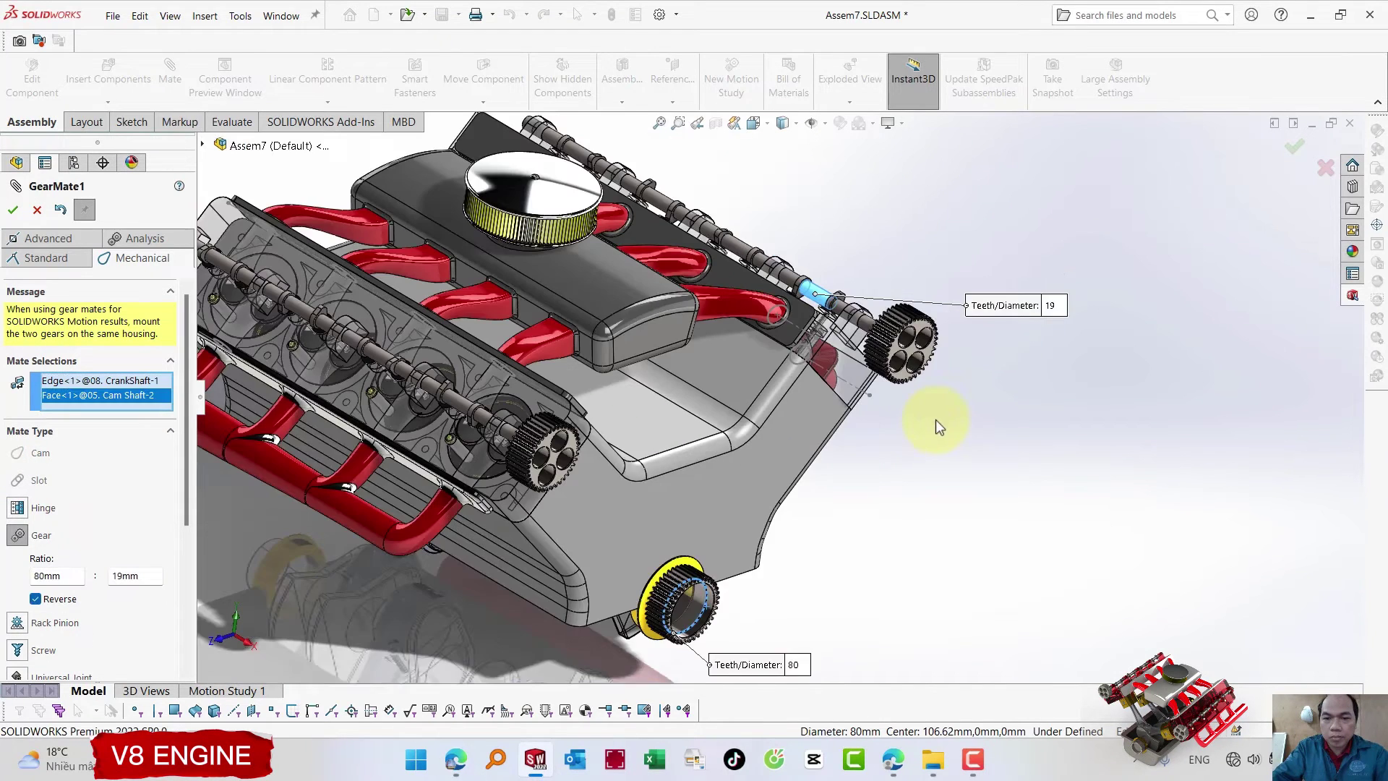
scroll(933, 416, "up", 2)
type("1")
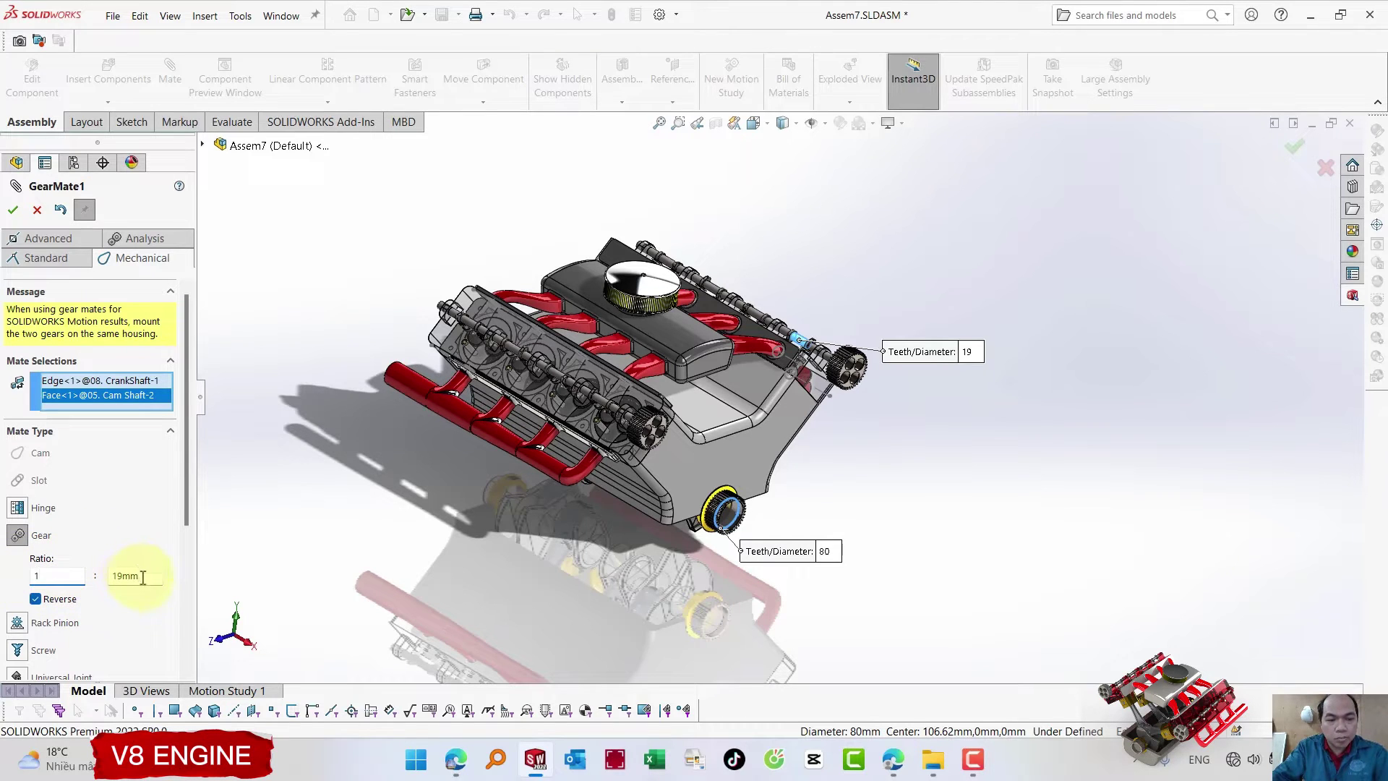
key("Tab")
type("2")
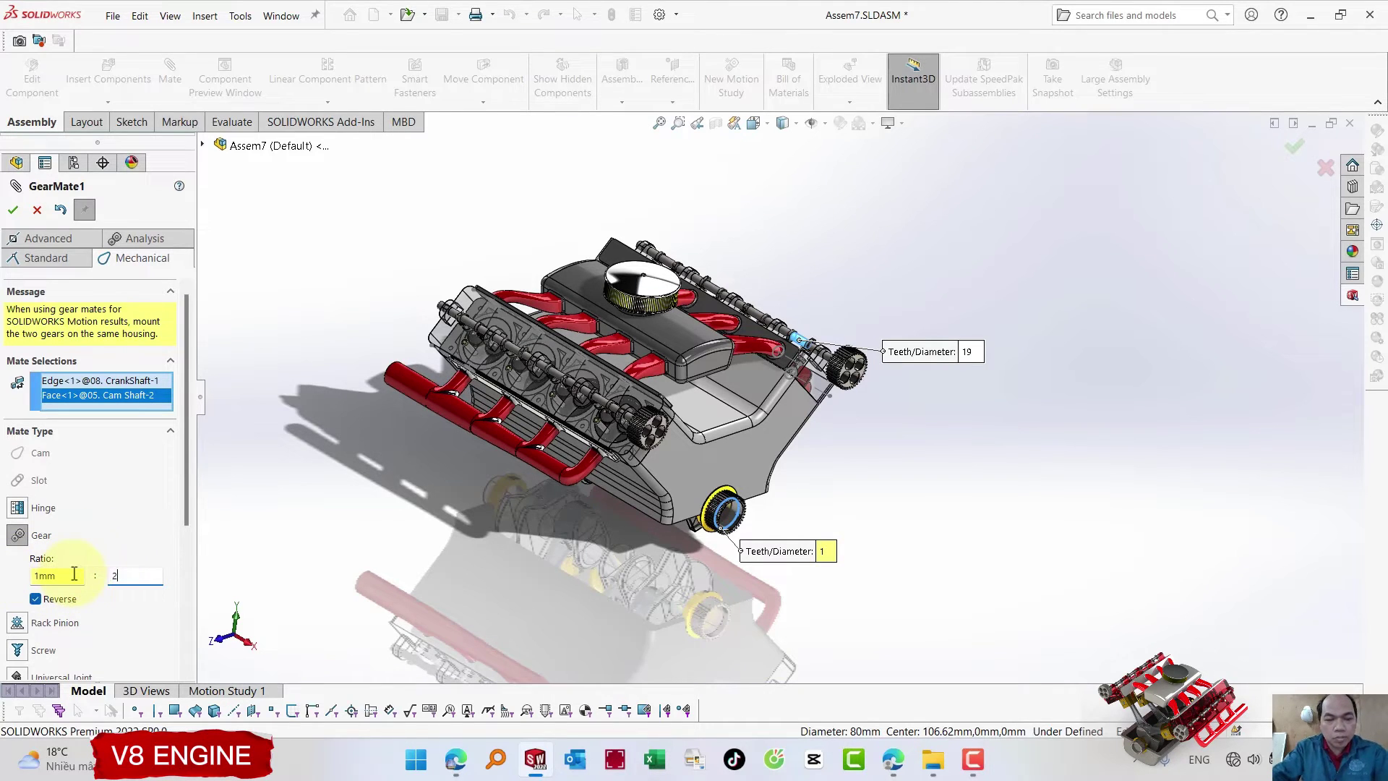
left_click(13, 210)
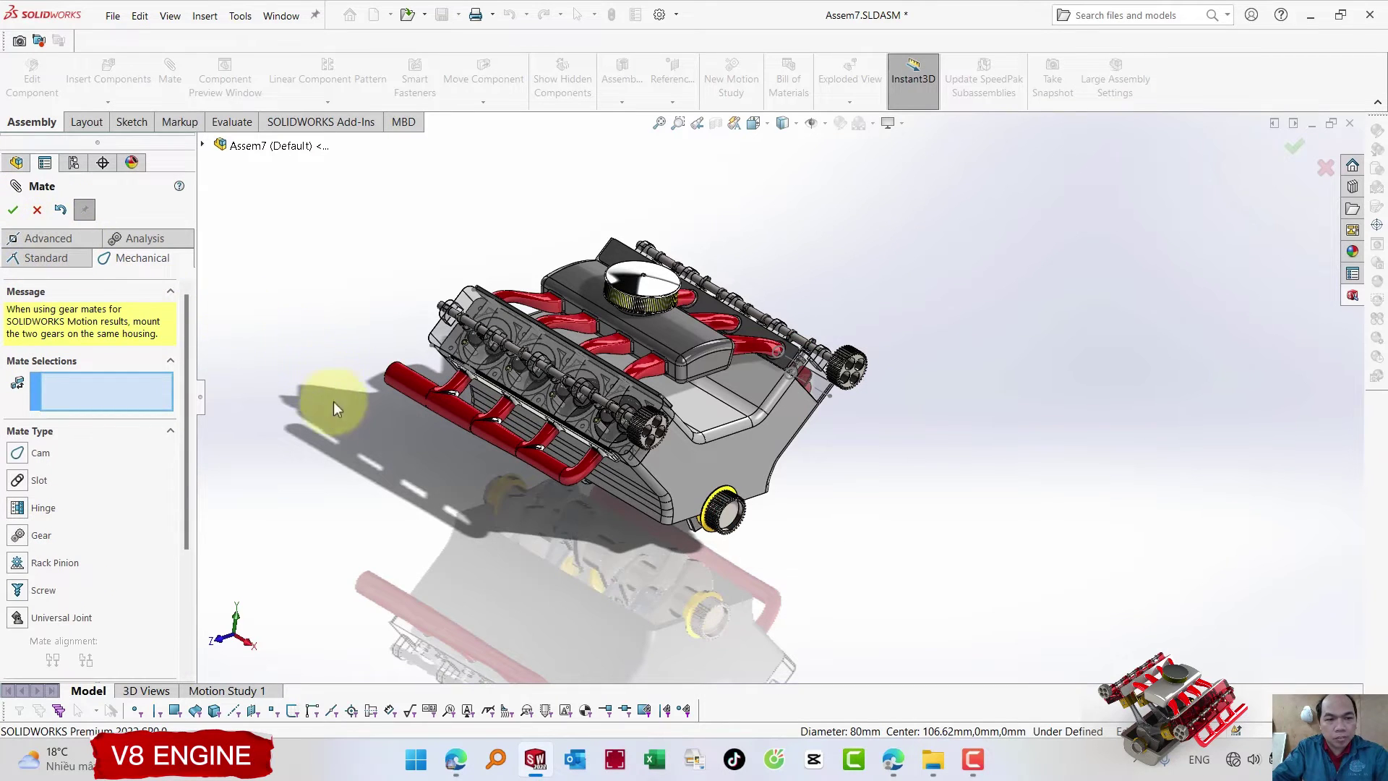
- Add a non-reversed 1:2 gear mate from the crankshaft edge to Cam Shaft-1
left_click(18, 537)
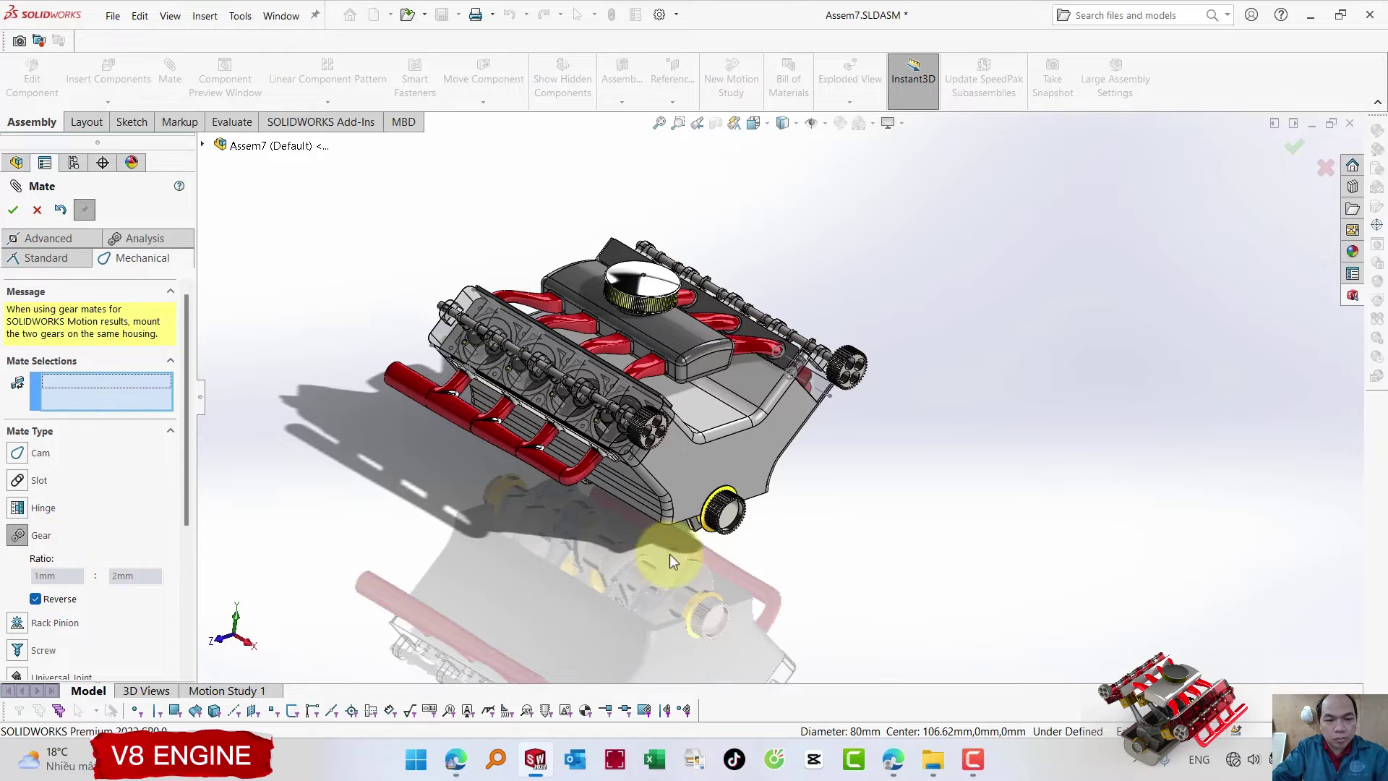
scroll(670, 554, "down", 4)
scroll(736, 501, "down", 1)
left_click(799, 463)
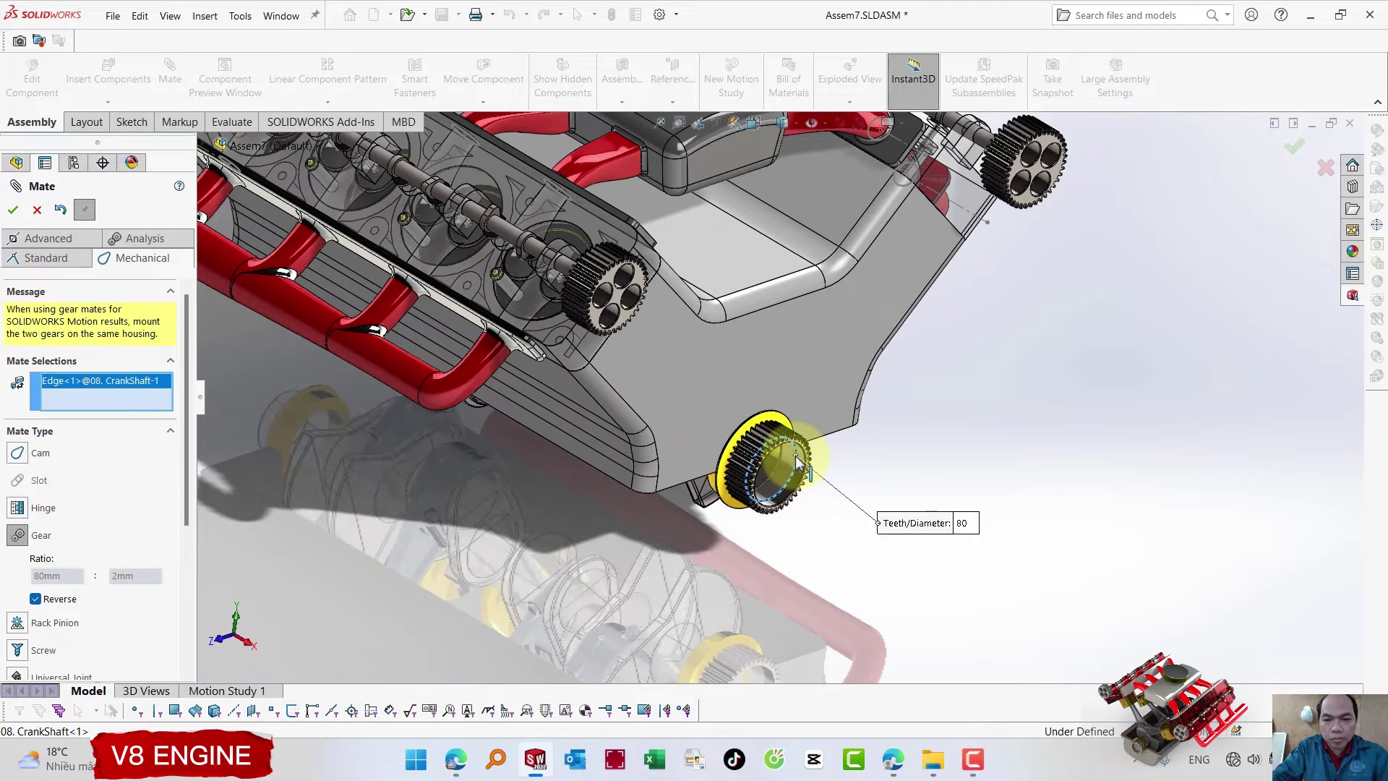
left_click(503, 223)
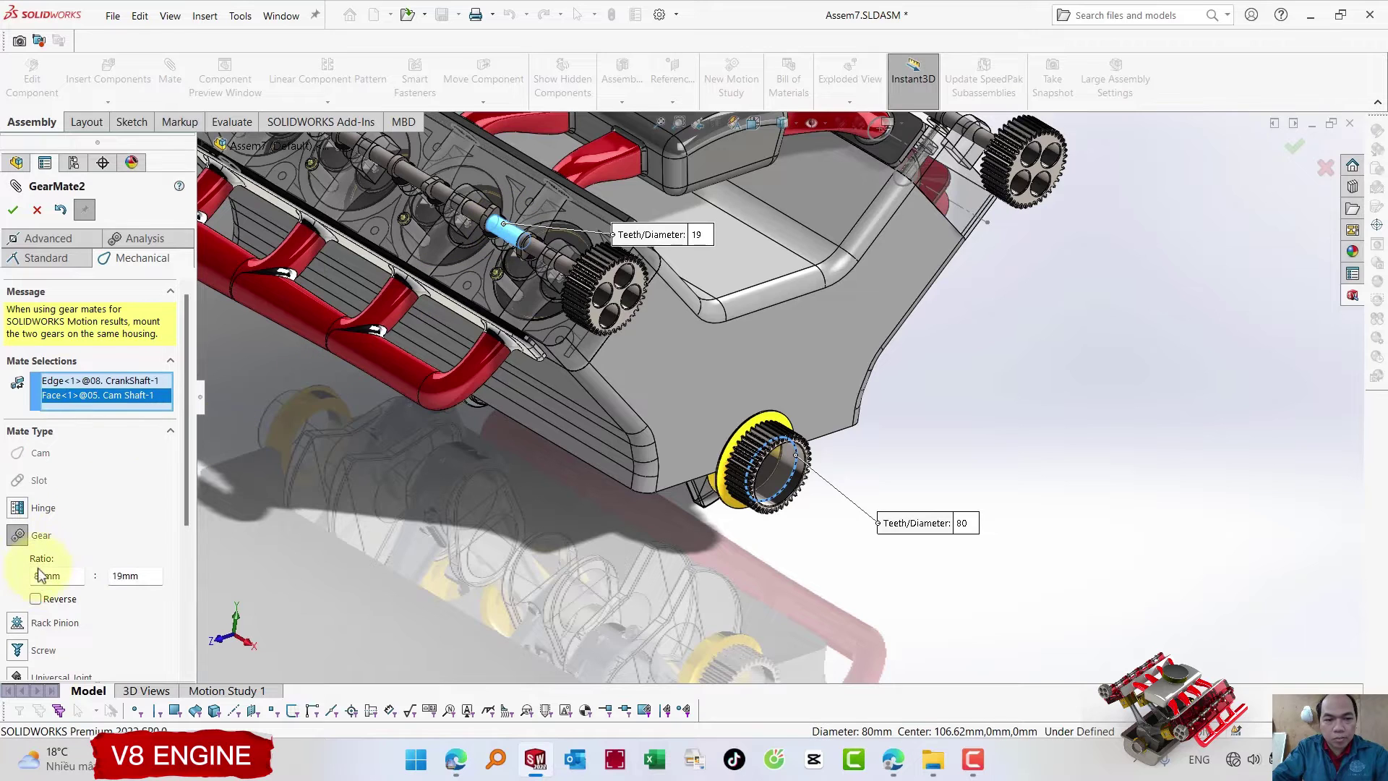
left_click(61, 576)
type("1")
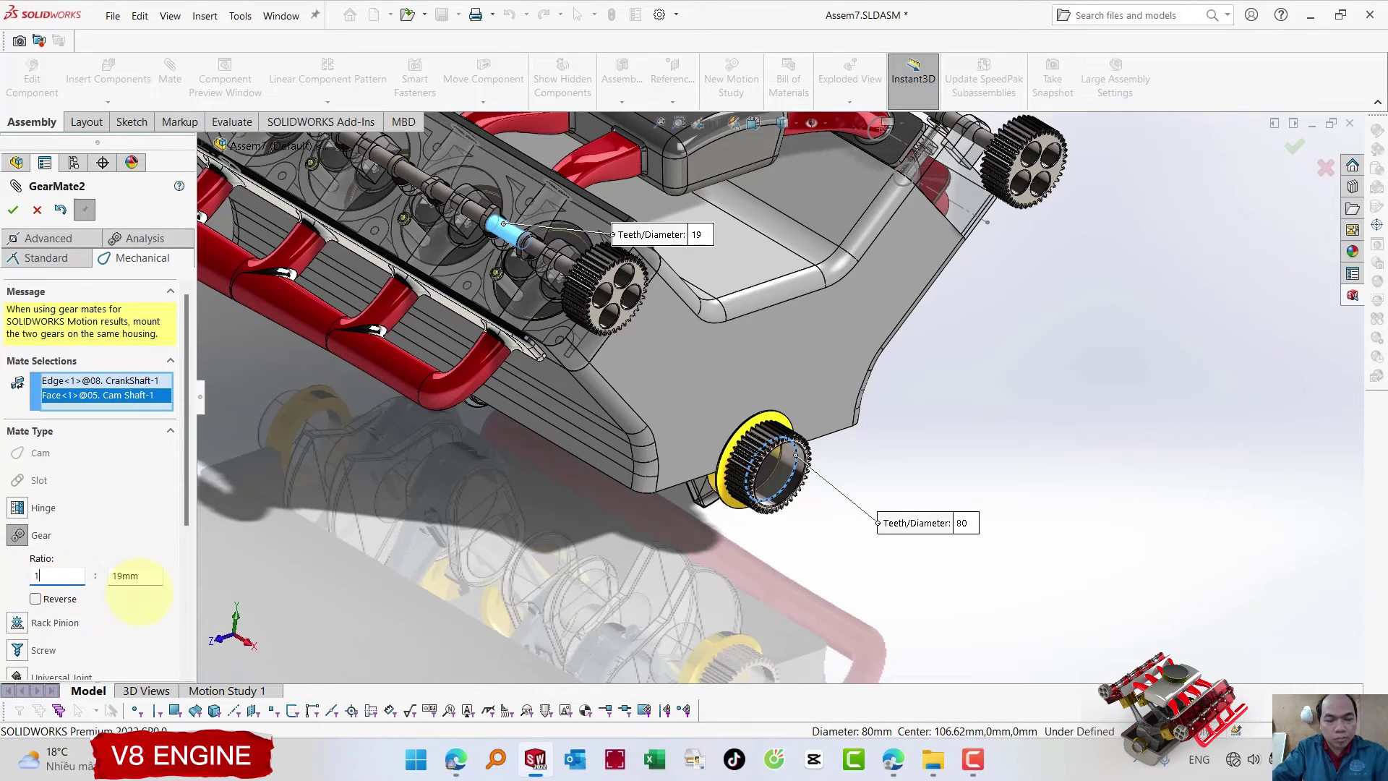
key("Tab")
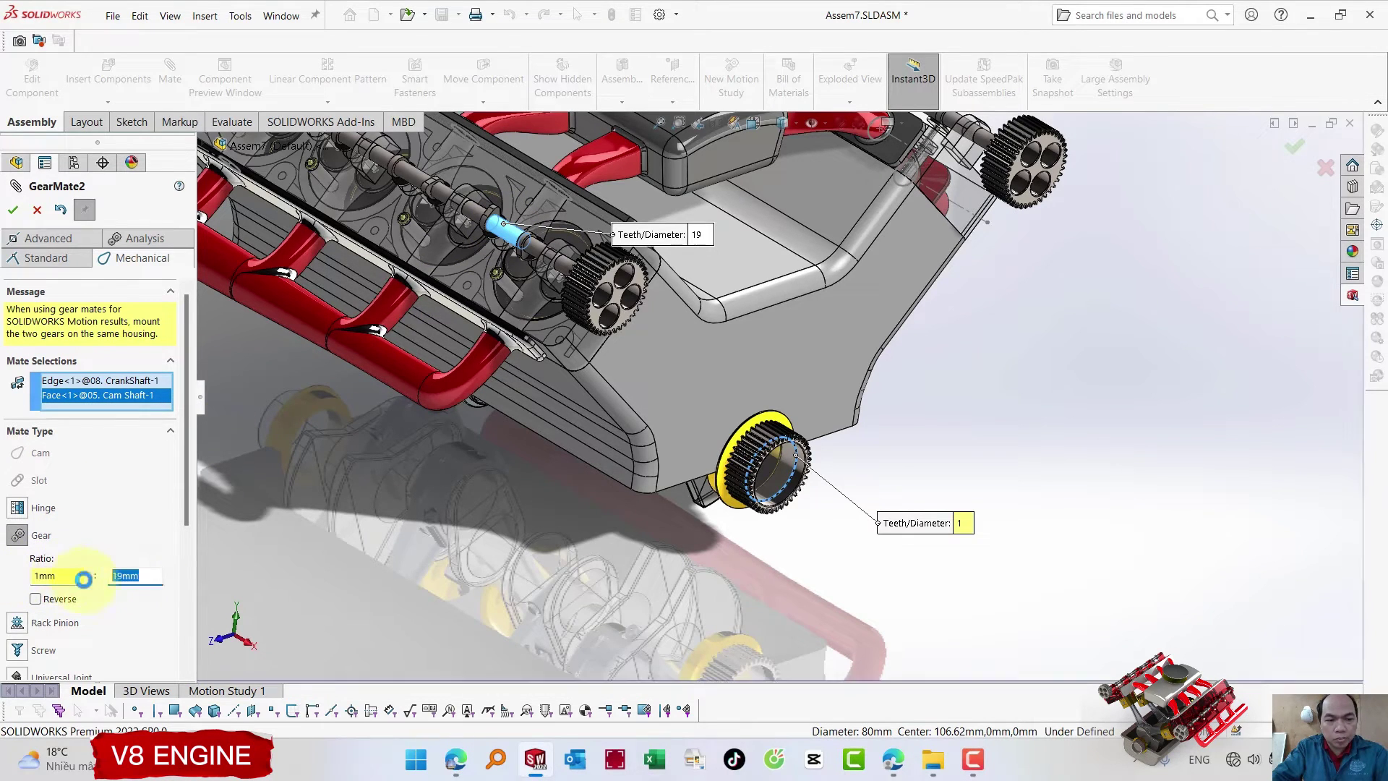
type("2")
left_click(139, 597)
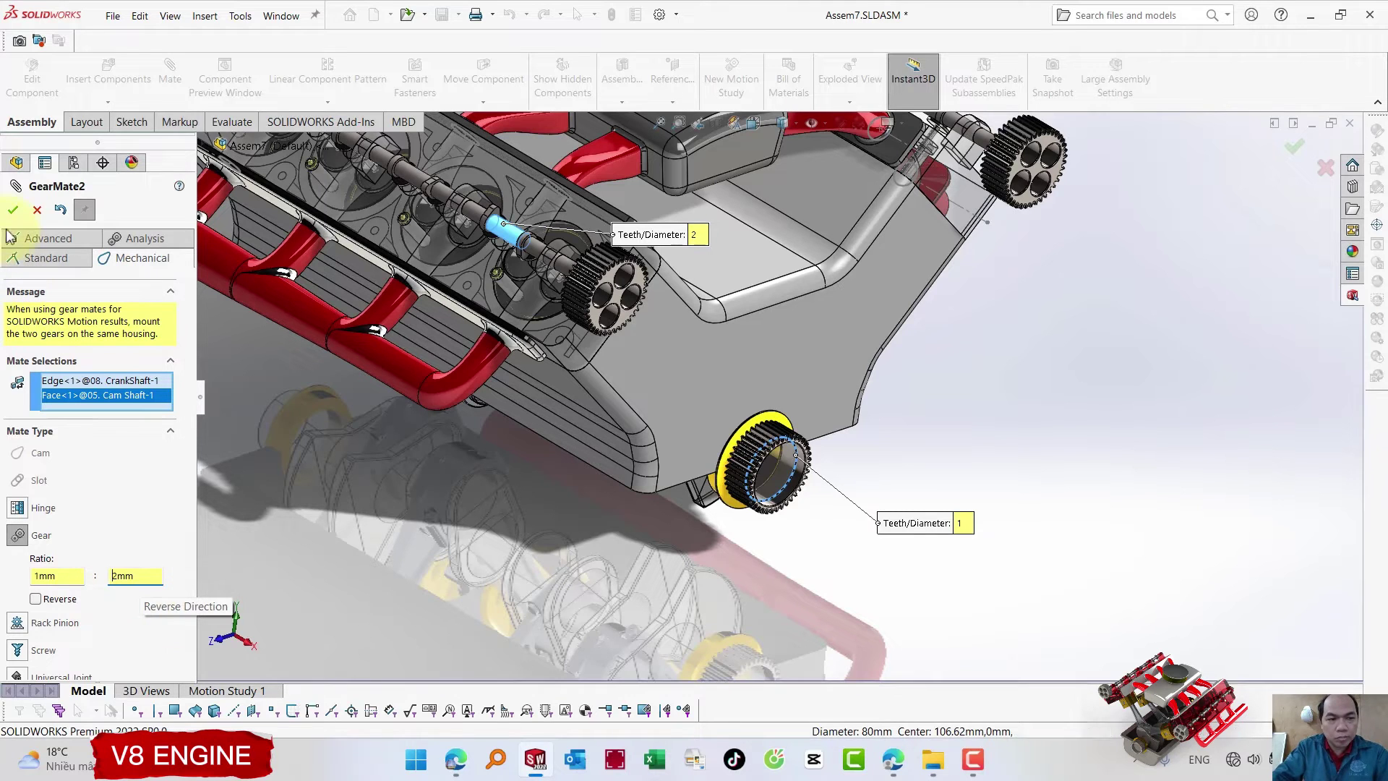
left_click(12, 211)
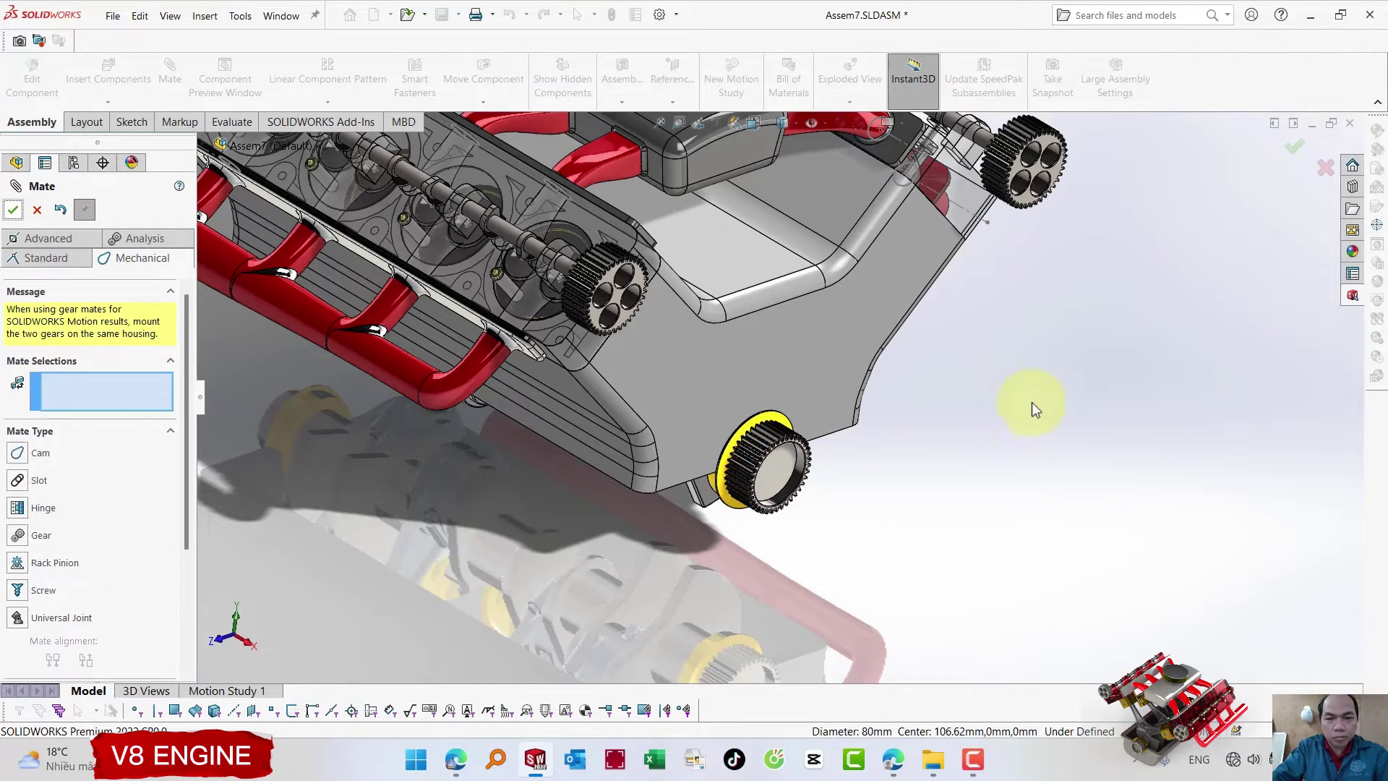
- Close Mate and turn the crank gear to check the camshafts rotate
middle_click_drag(896, 441, 810, 487)
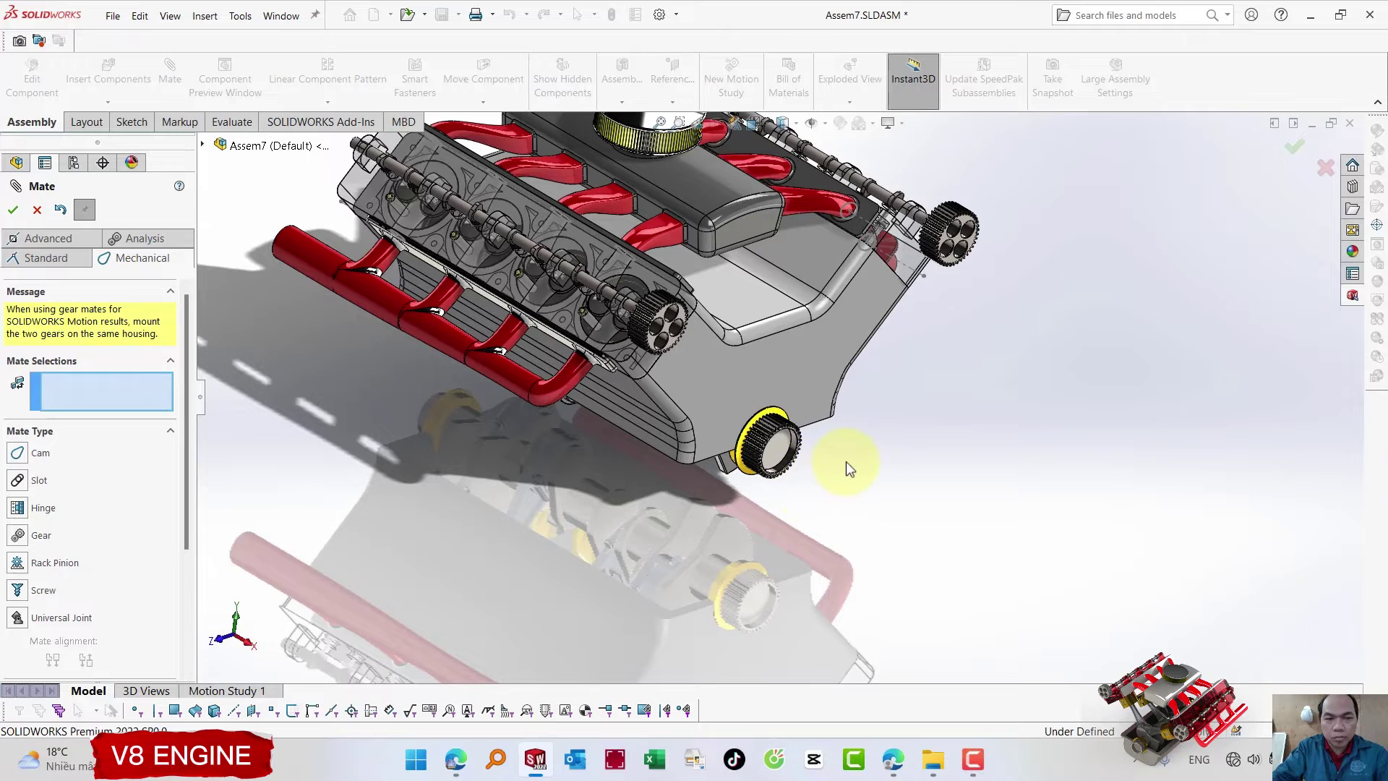
key("Escape")
mouse_move(786, 470)
left_mouse_down()
mouse_move(757, 477)
mouse_move(816, 423)
mouse_move(1005, 410)
left_mouse_up()
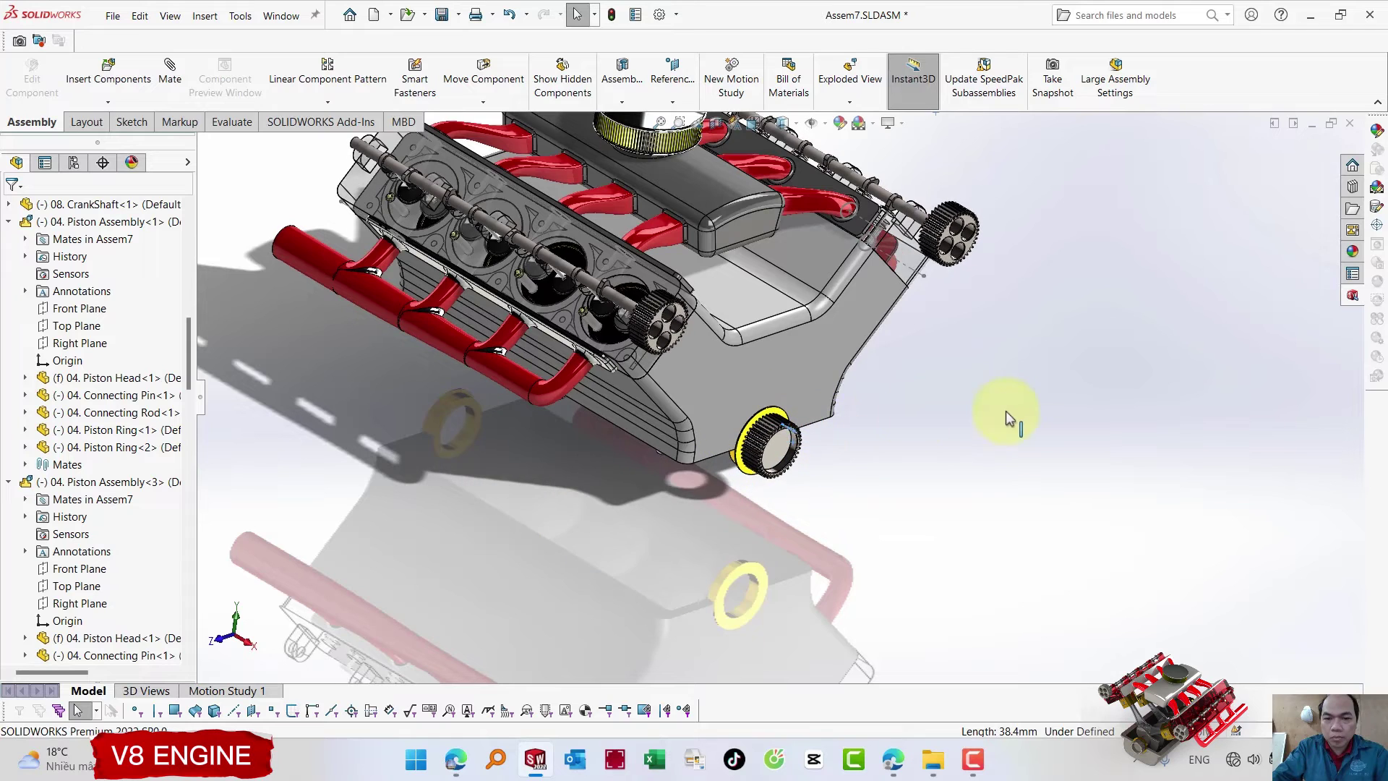
key("f")
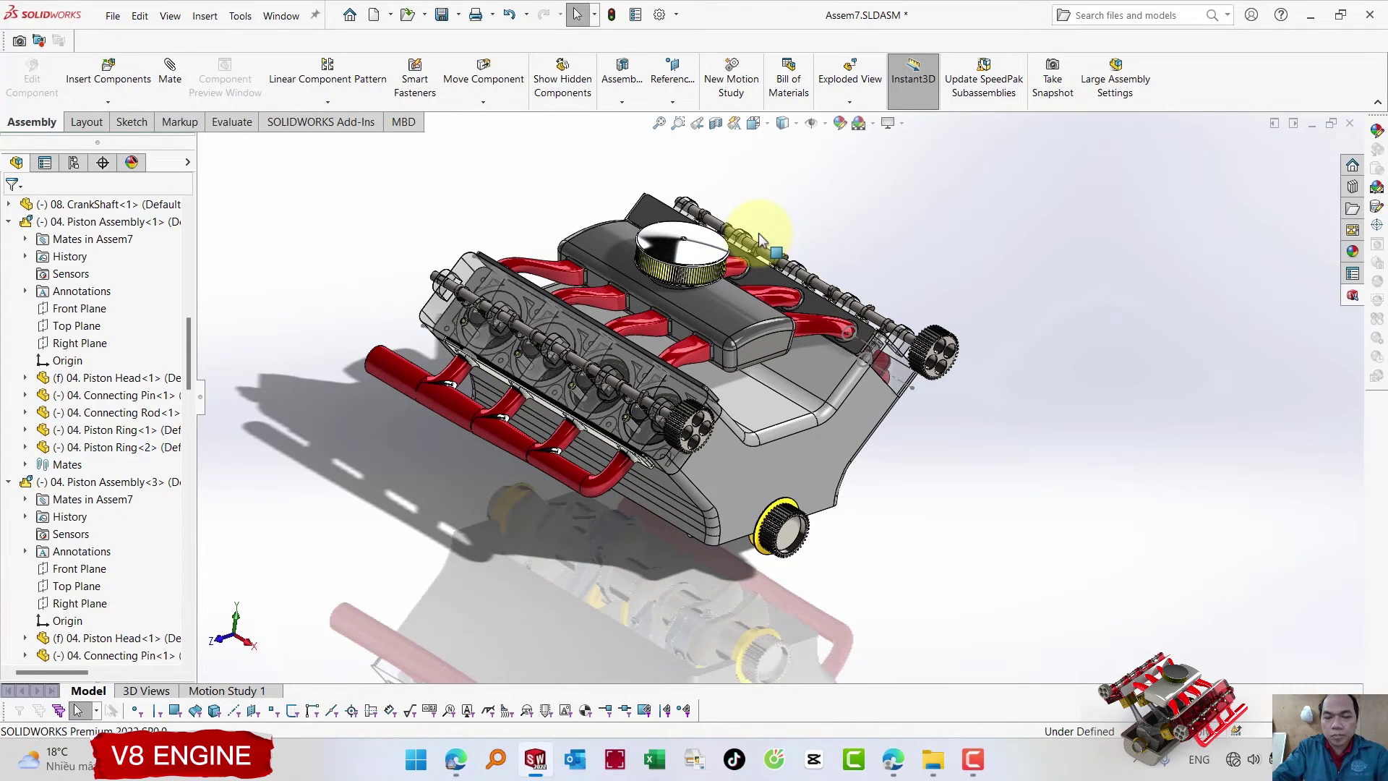
- Make the left cylinder head opaque and hide the part beside the right camshaft gear
left_click(437, 304)
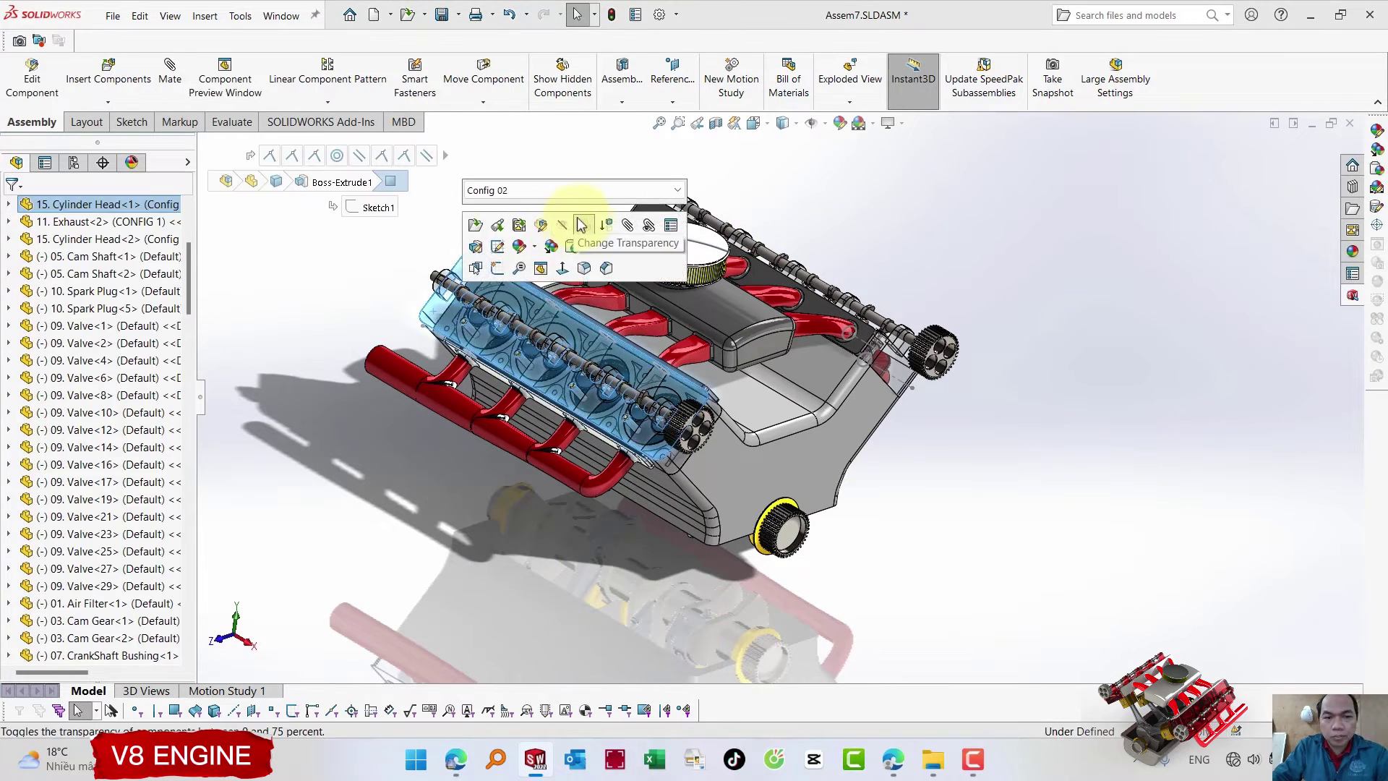
left_click(582, 226)
left_click(909, 390)
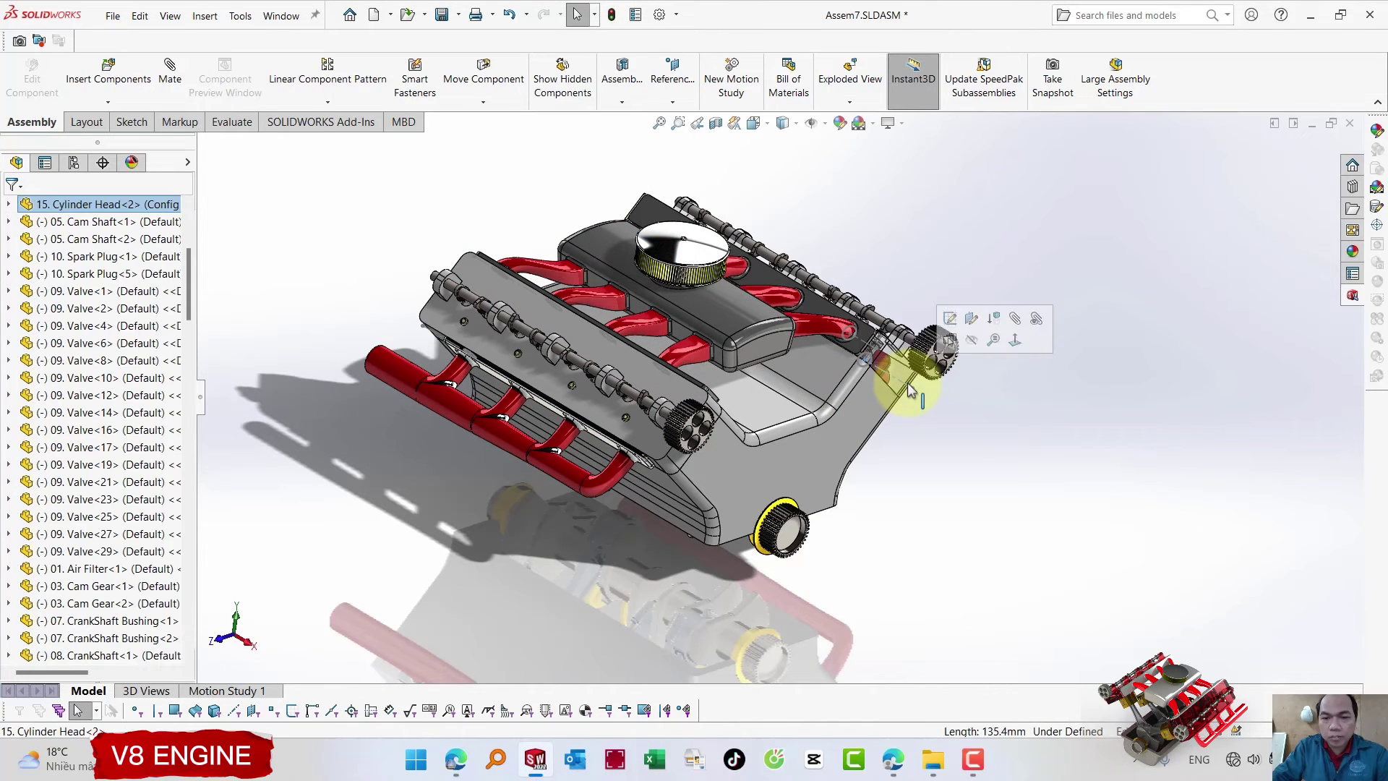
left_click(898, 369)
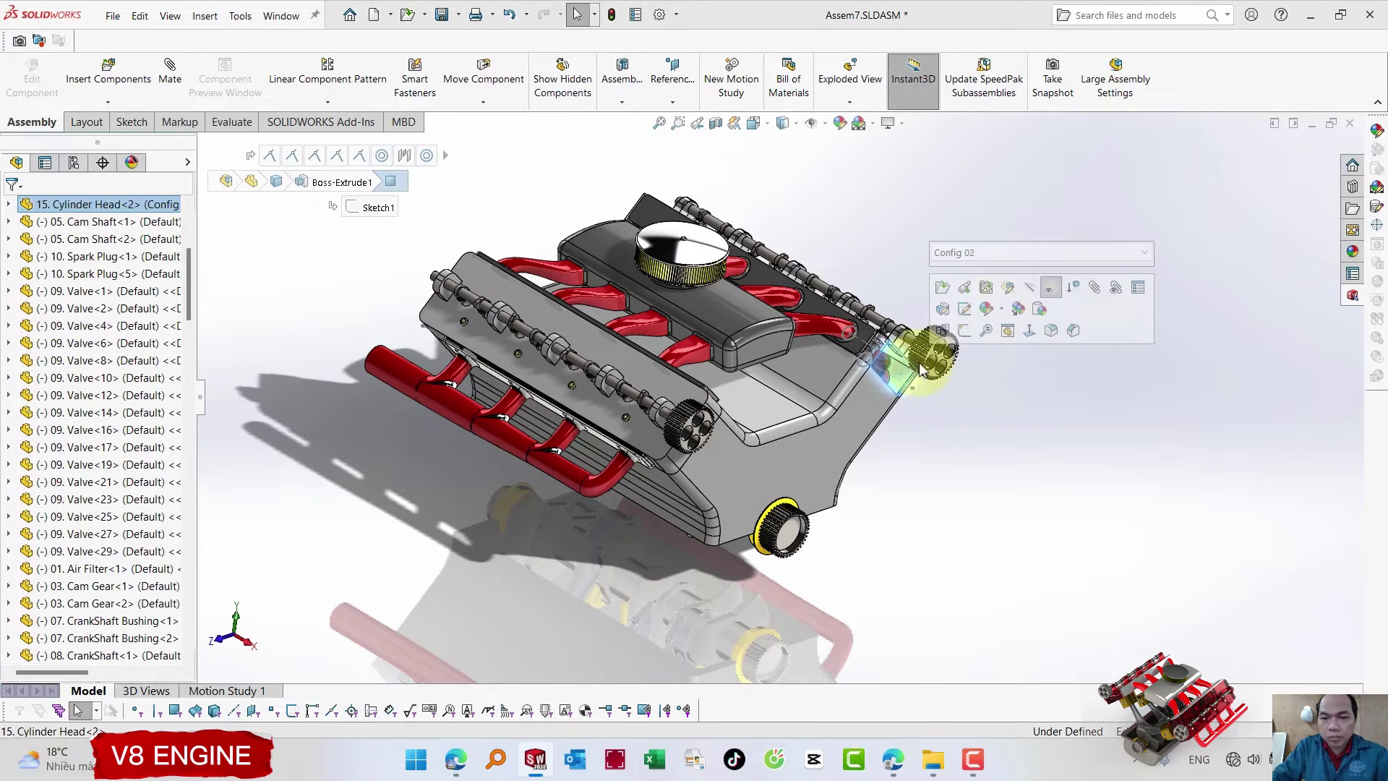
left_click(1050, 287)
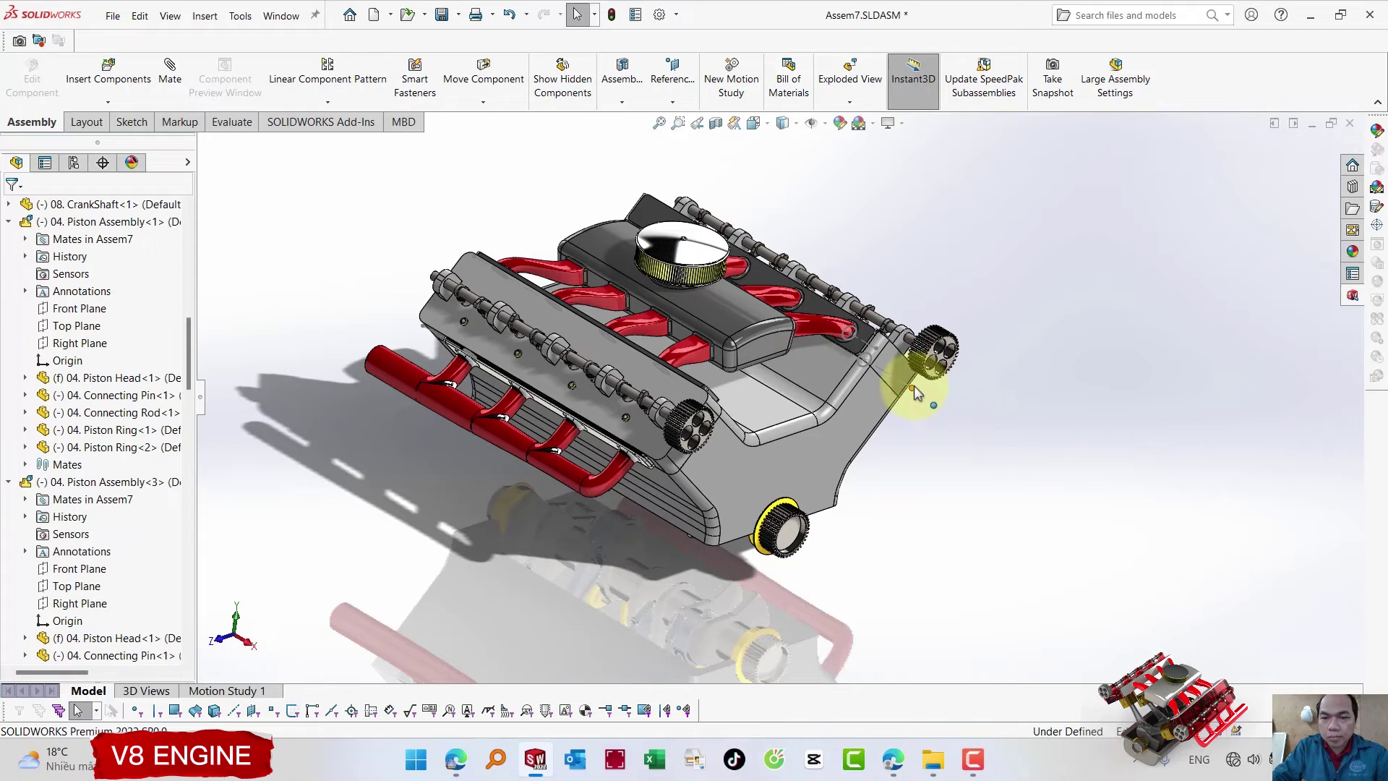
key("Escape")
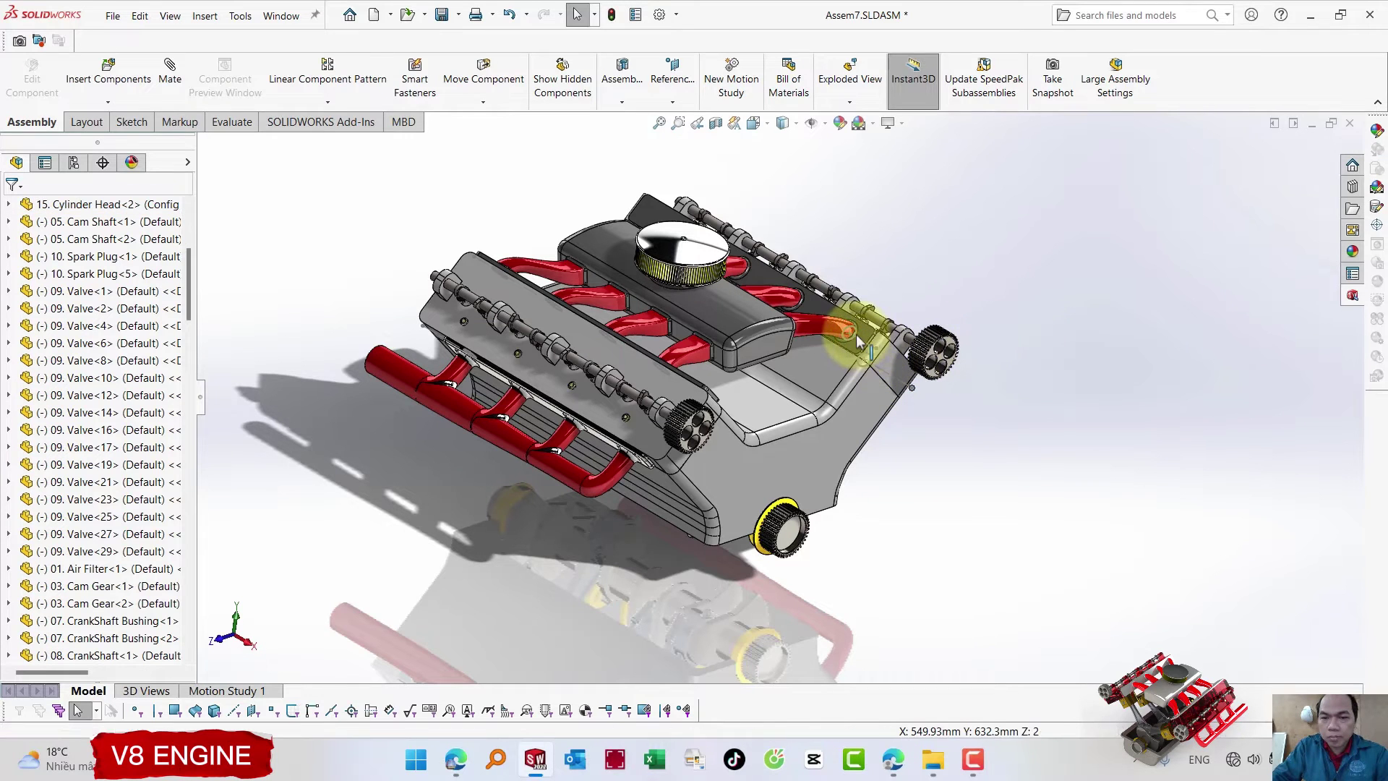
- Inspect engine parts including the Intake Manifold, then return to trimetric view
left_click(856, 334)
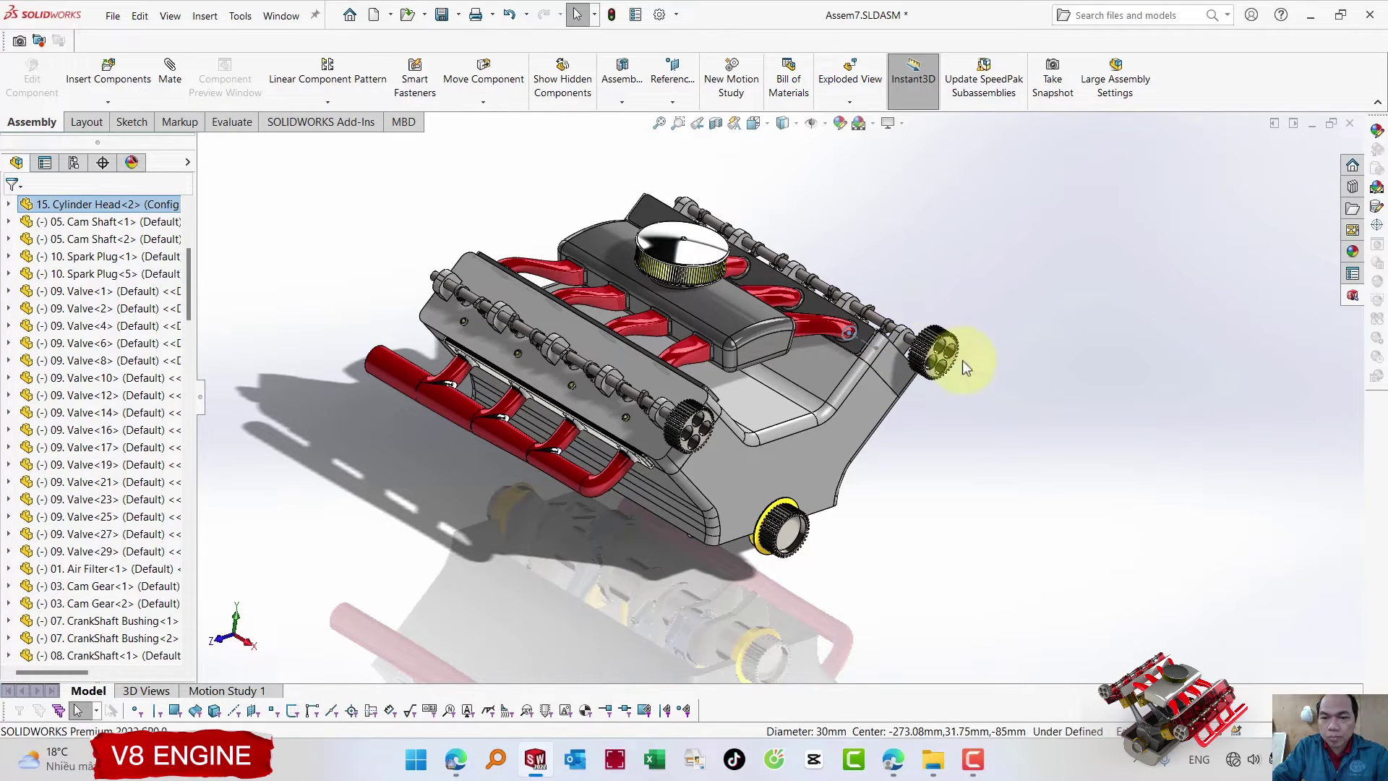
left_click(990, 454)
mouse_move(544, 501)
middle_mouse_down()
mouse_move(618, 395)
mouse_move(558, 471)
mouse_move(496, 310)
middle_mouse_up()
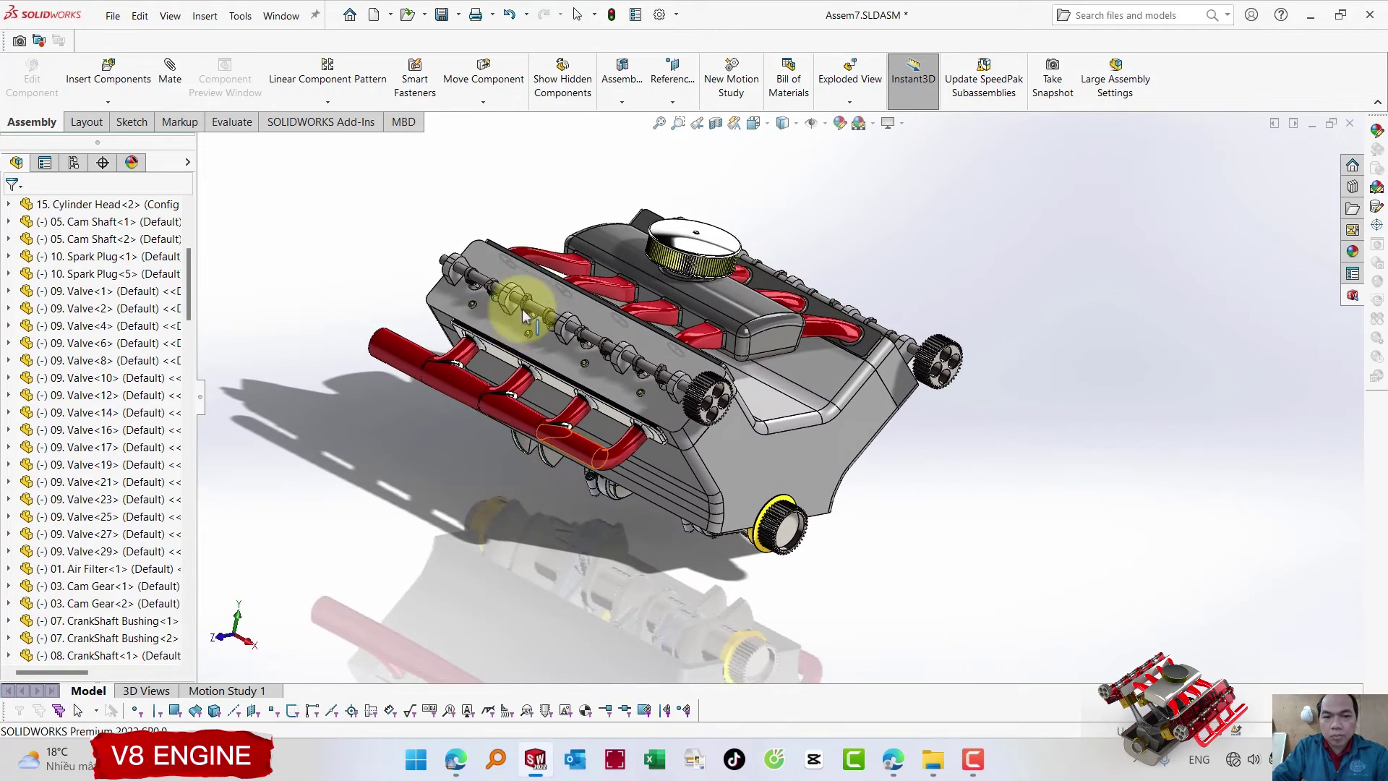
left_click(514, 264)
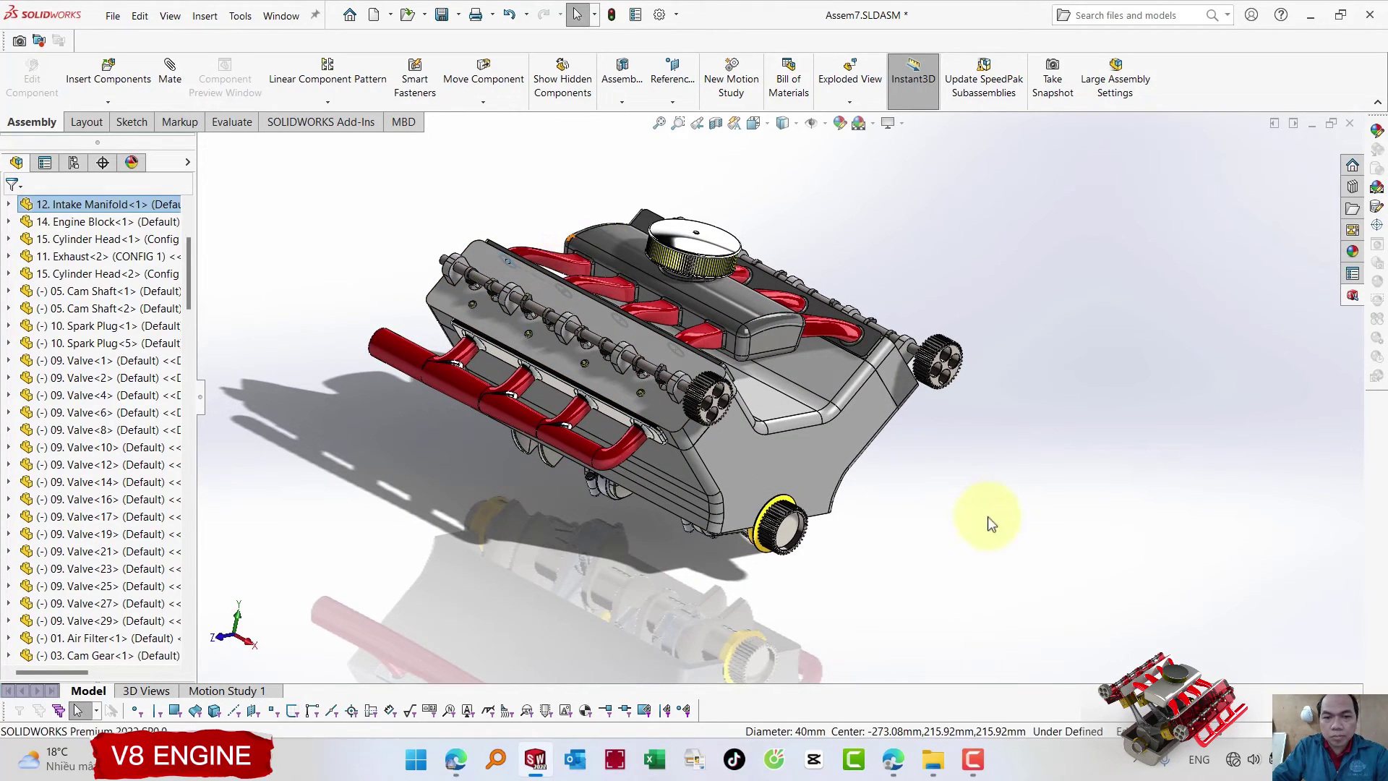
mouse_move(939, 456)
middle_mouse_down()
mouse_move(986, 427)
mouse_move(923, 459)
mouse_move(994, 425)
middle_mouse_up()
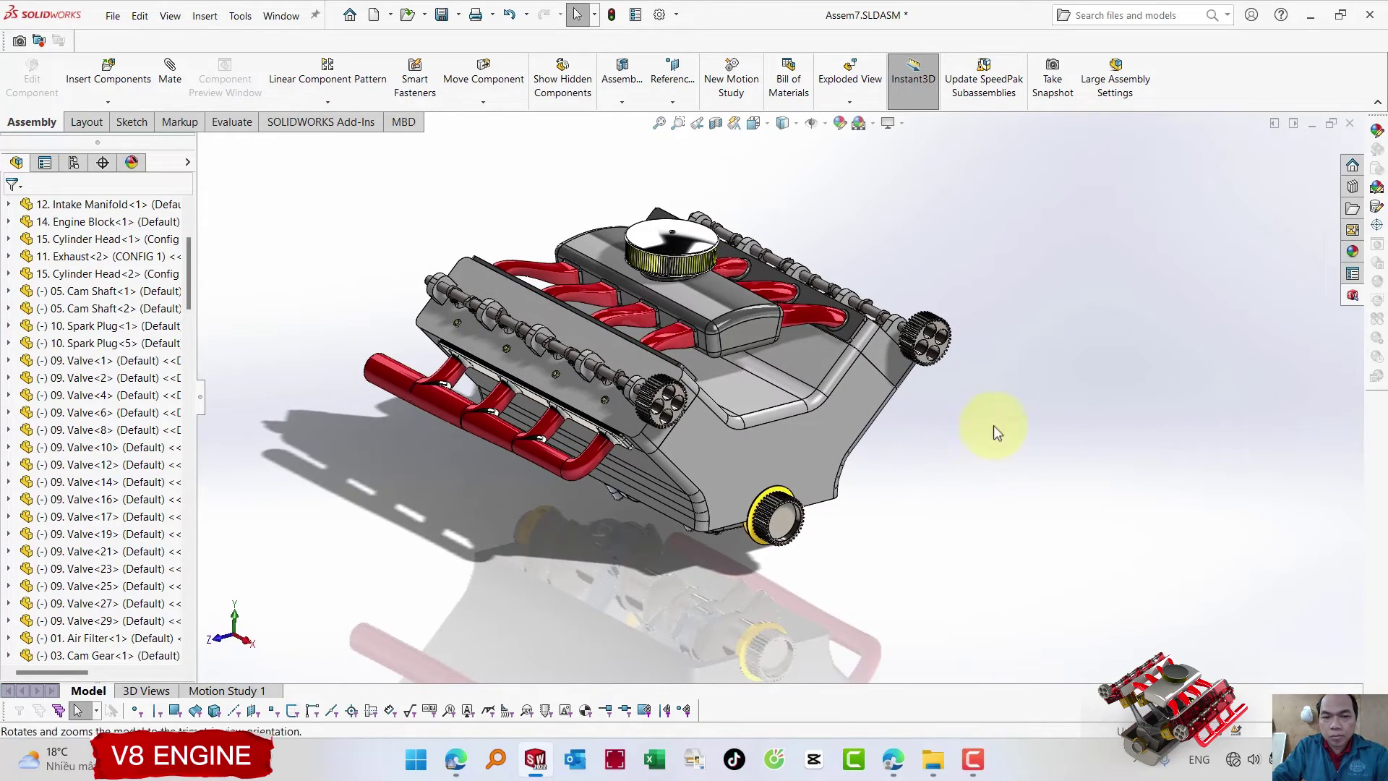
key("ctrl+7")
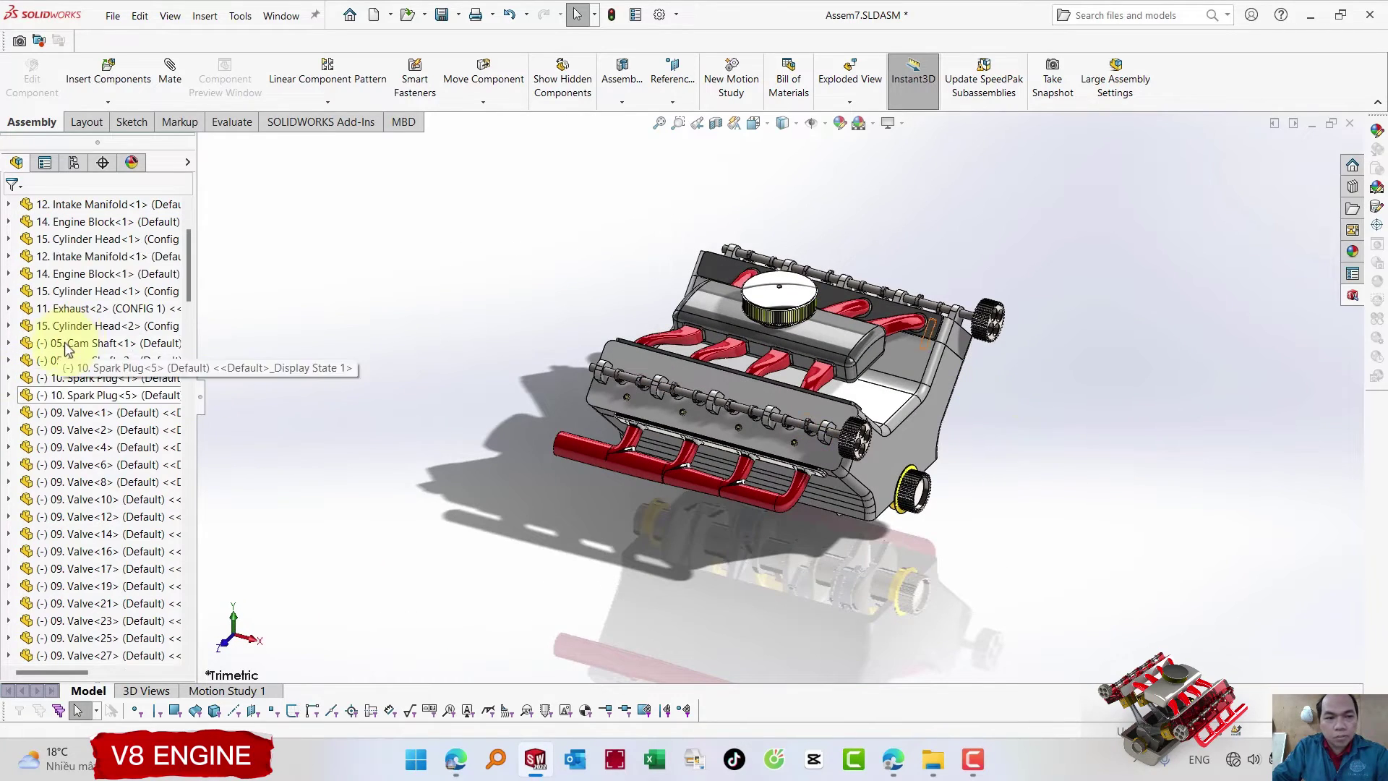
- Show 13. Oil Pan<1> as a solid part again
scroll(79, 325, "up", 3)
left_click(69, 326)
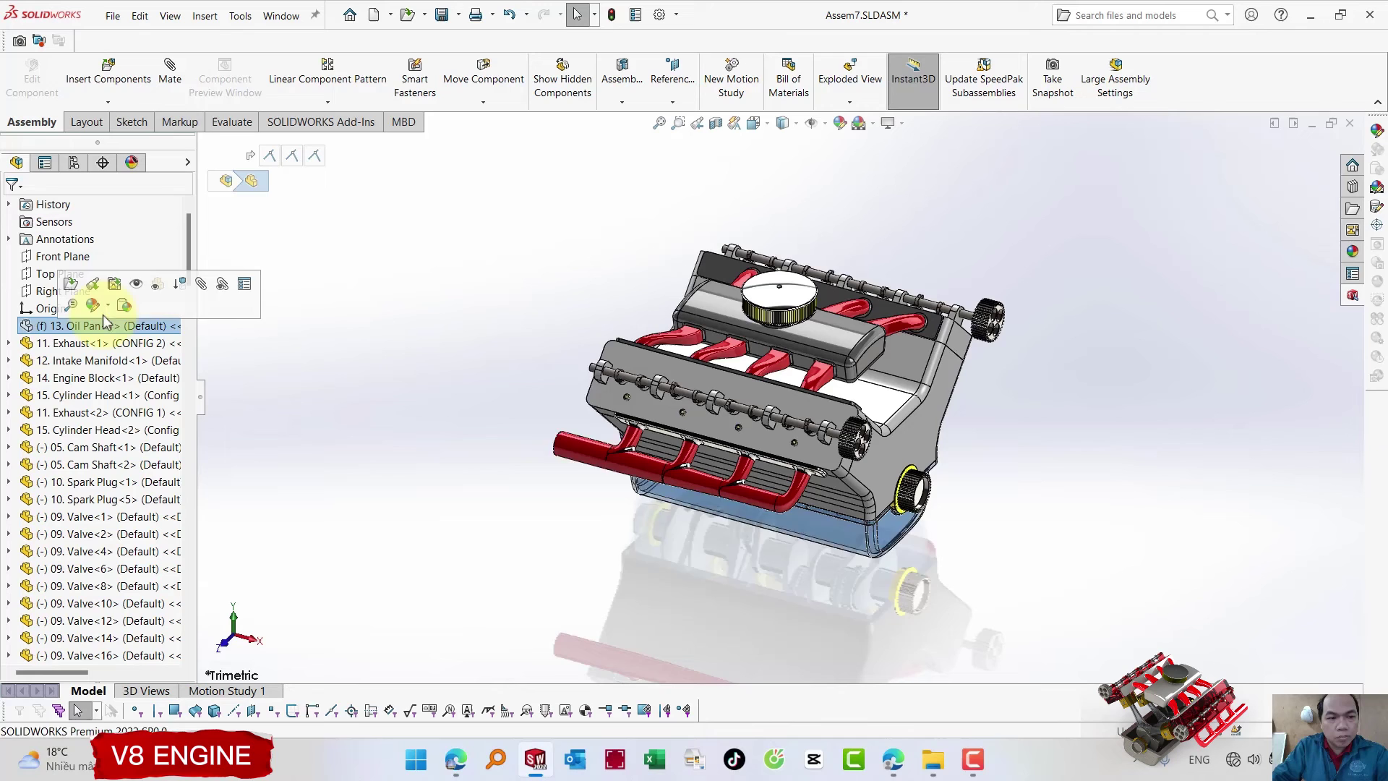
left_click(136, 285)
left_click(492, 521)
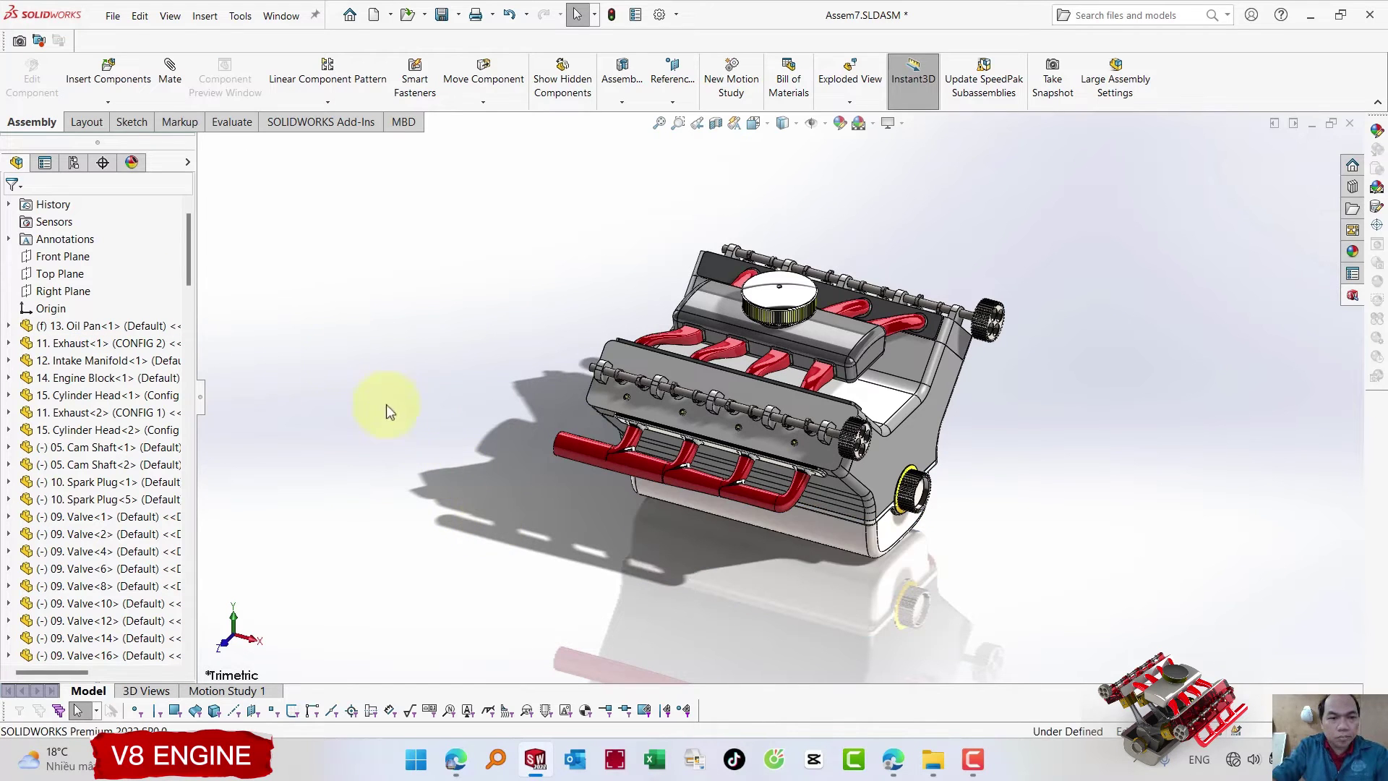
left_click(107, 76)
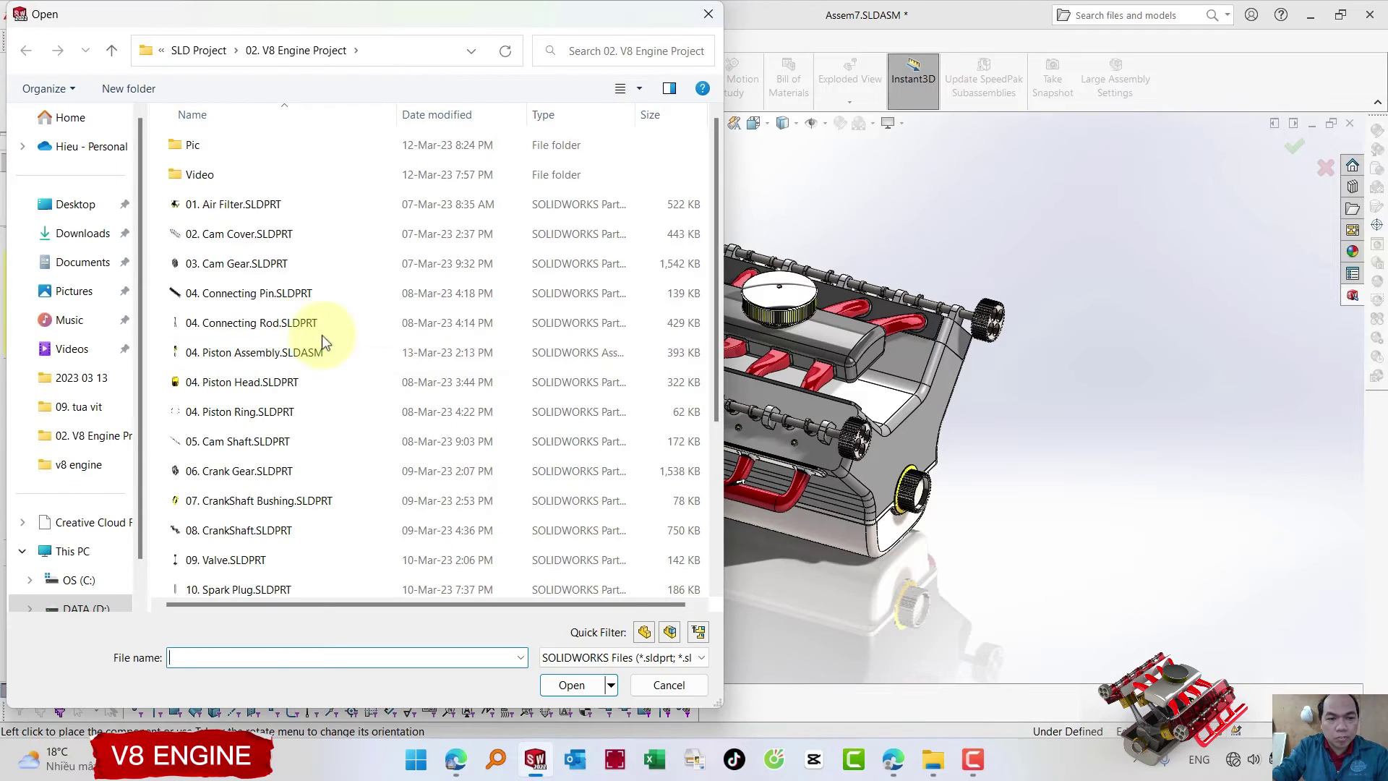
- Insert 02. Cam Cover.SLDPRT beside the engine and start a mate from the left cylinder head top face
left_click(237, 235)
double_click(237, 236)
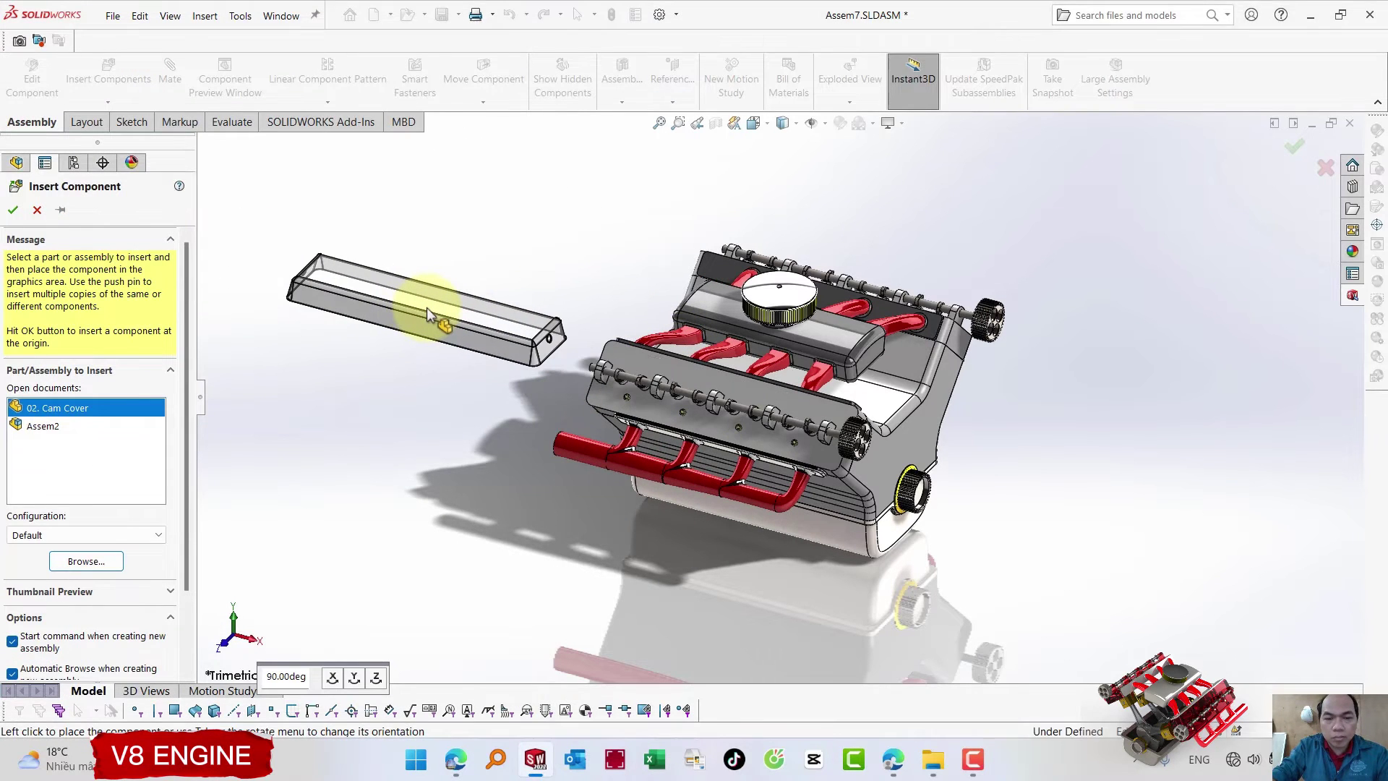
left_click(448, 351)
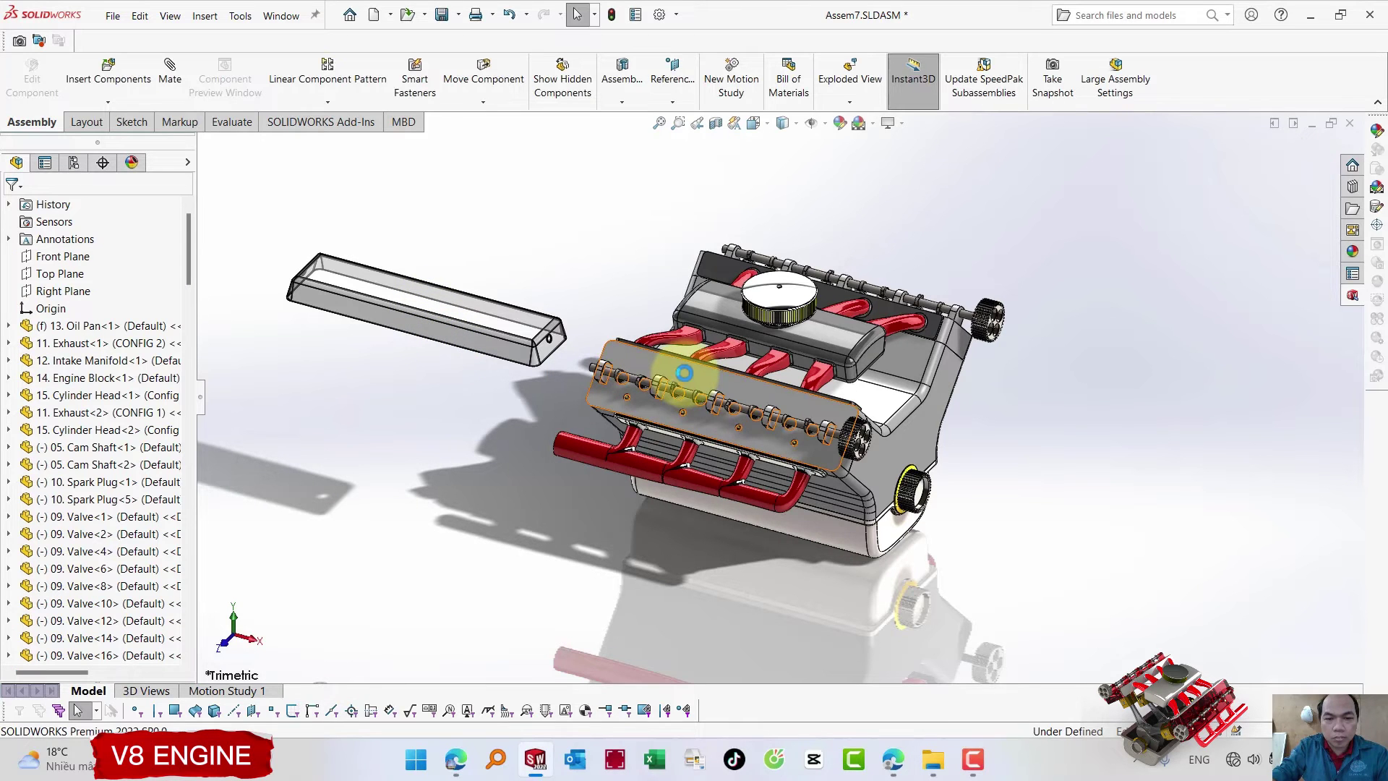
left_click(684, 376)
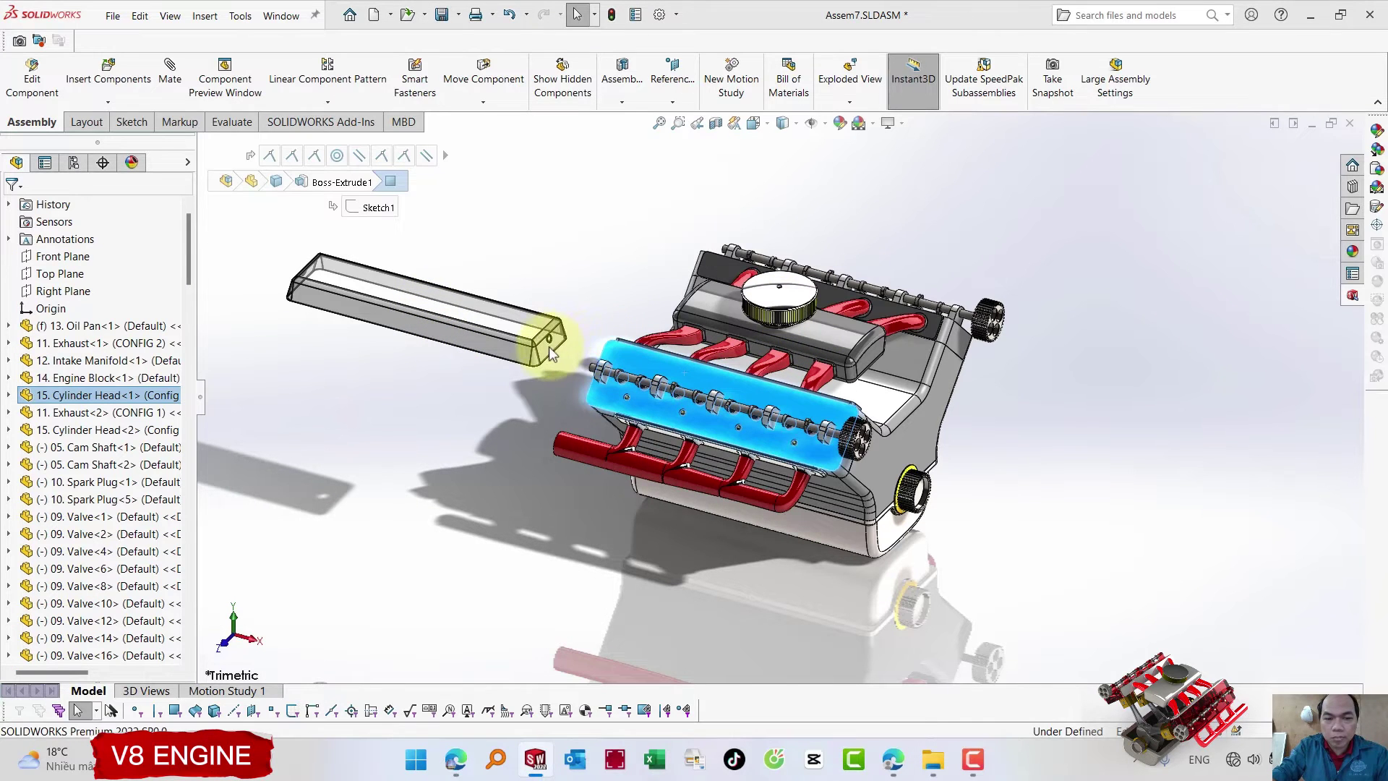
key("m")
- Mate the cam cover's underside face coincident with the cylinder head top face
mouse_move(566, 354)
middle_mouse_down()
mouse_move(533, 193)
mouse_move(593, 242)
middle_mouse_up()
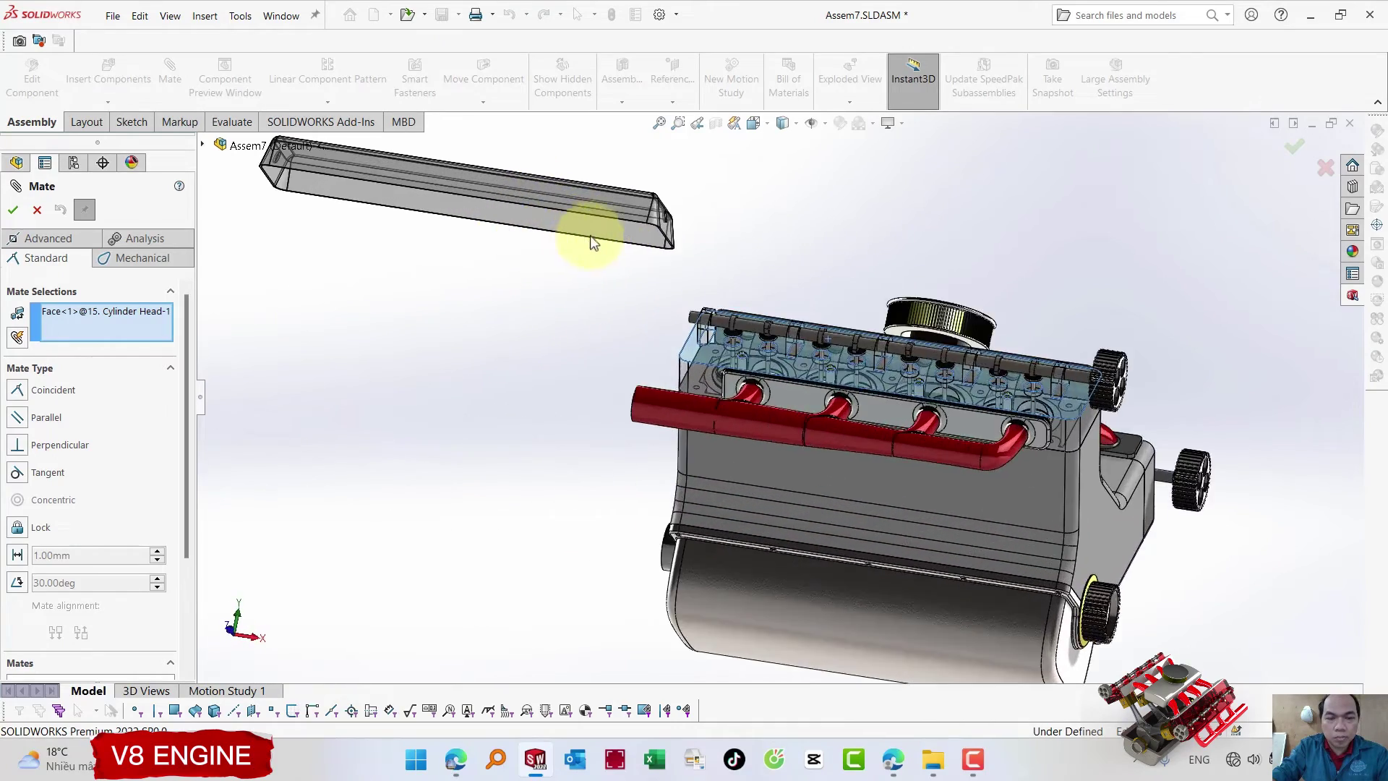
scroll(614, 248, "down", 2)
scroll(632, 199, "down", 2)
scroll(672, 246, "down", 3)
scroll(752, 296, "down", 2)
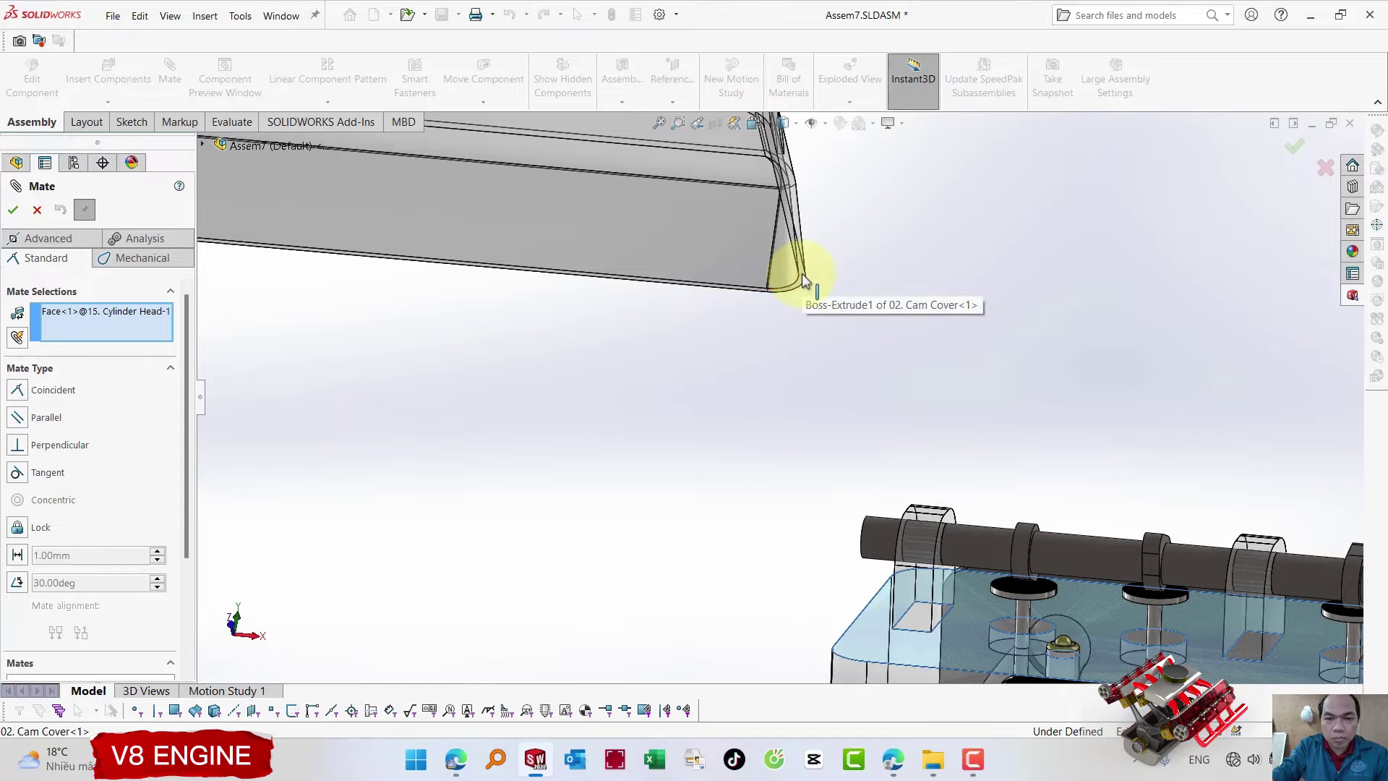
left_click(804, 279)
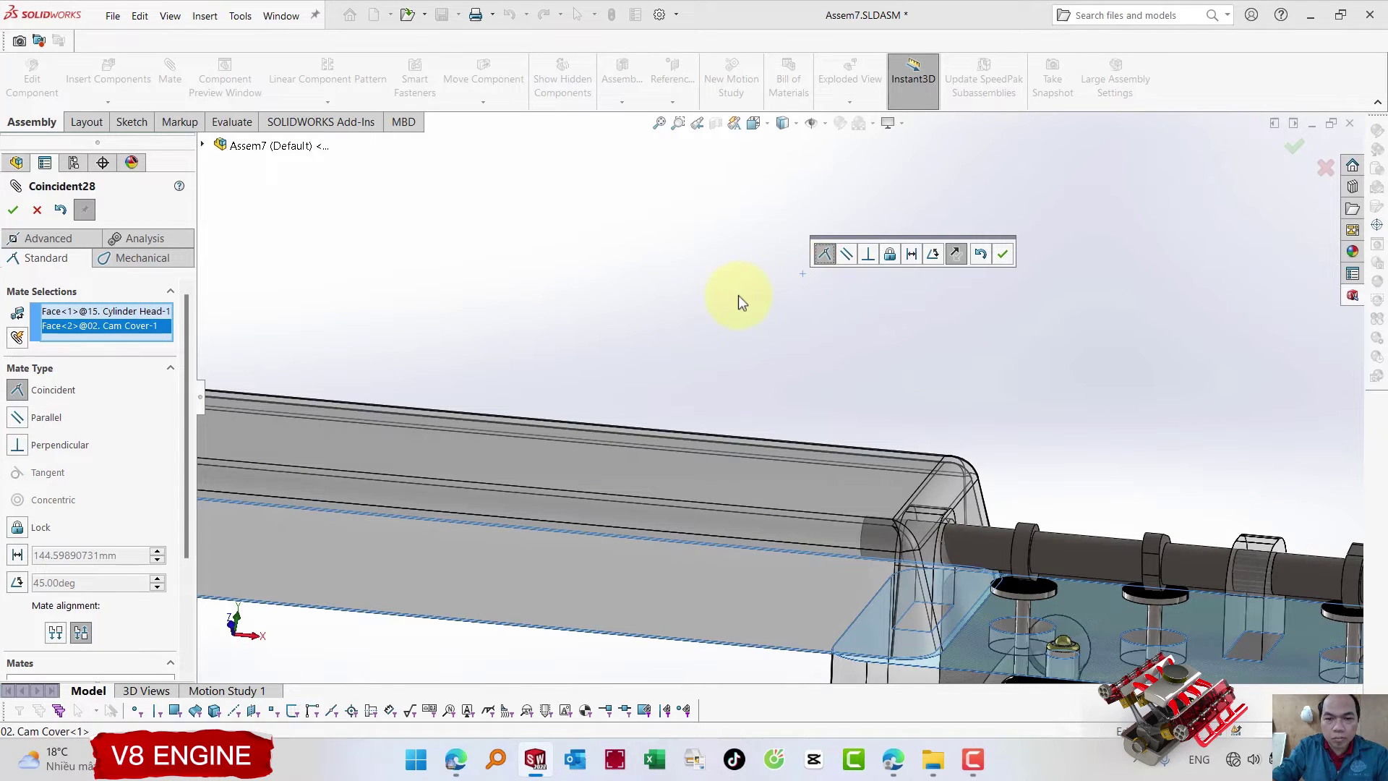
right_click(739, 297)
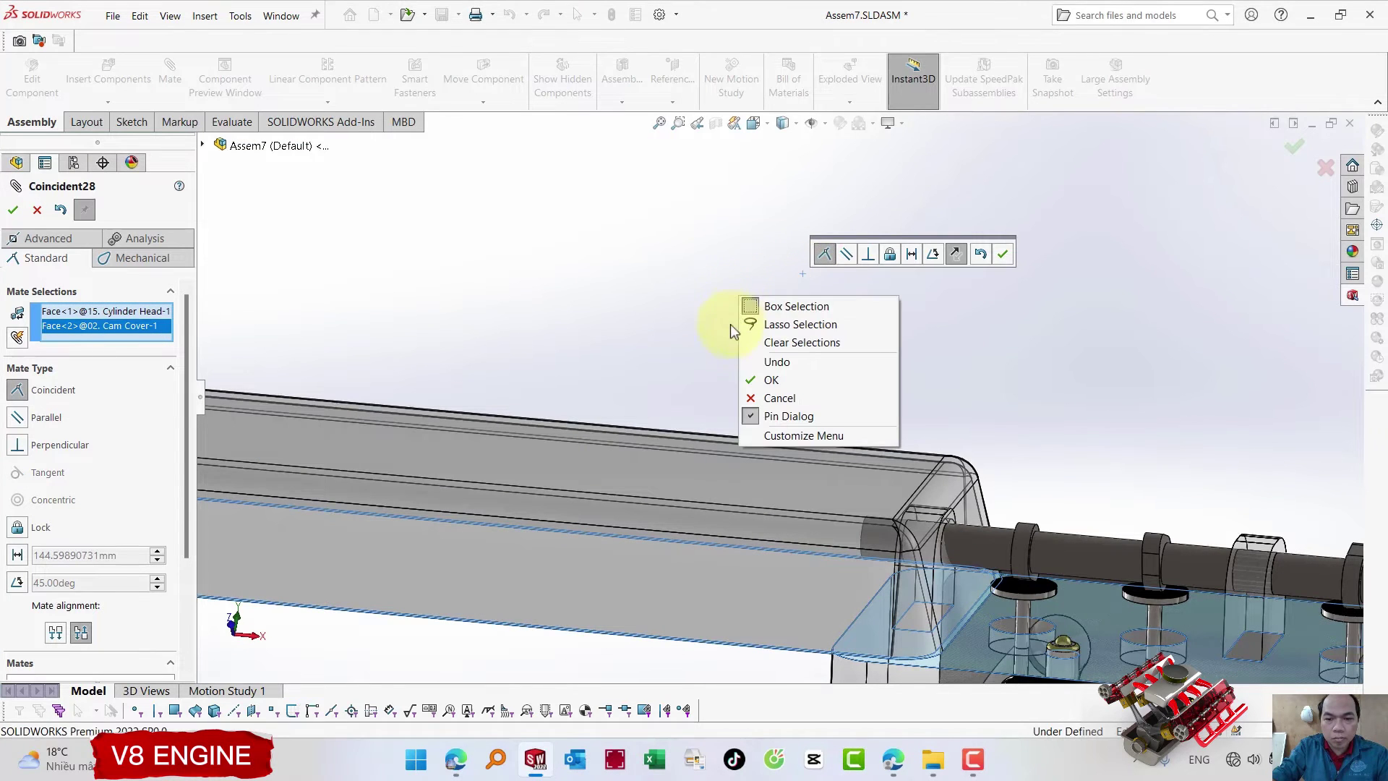
left_click(767, 382)
- Align the cam cover's bottom edge coincident with the cylinder head face
scroll(745, 434, "up", 2)
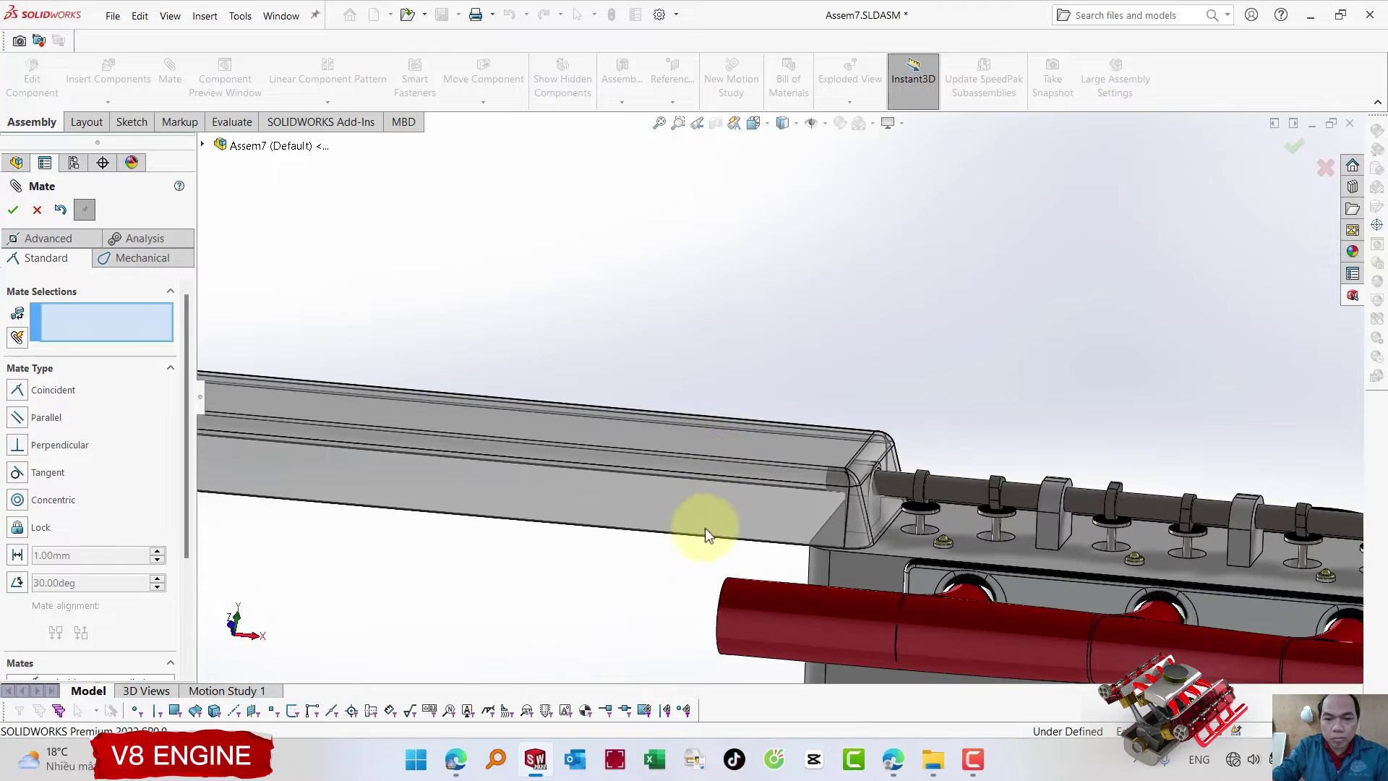
left_click(608, 530)
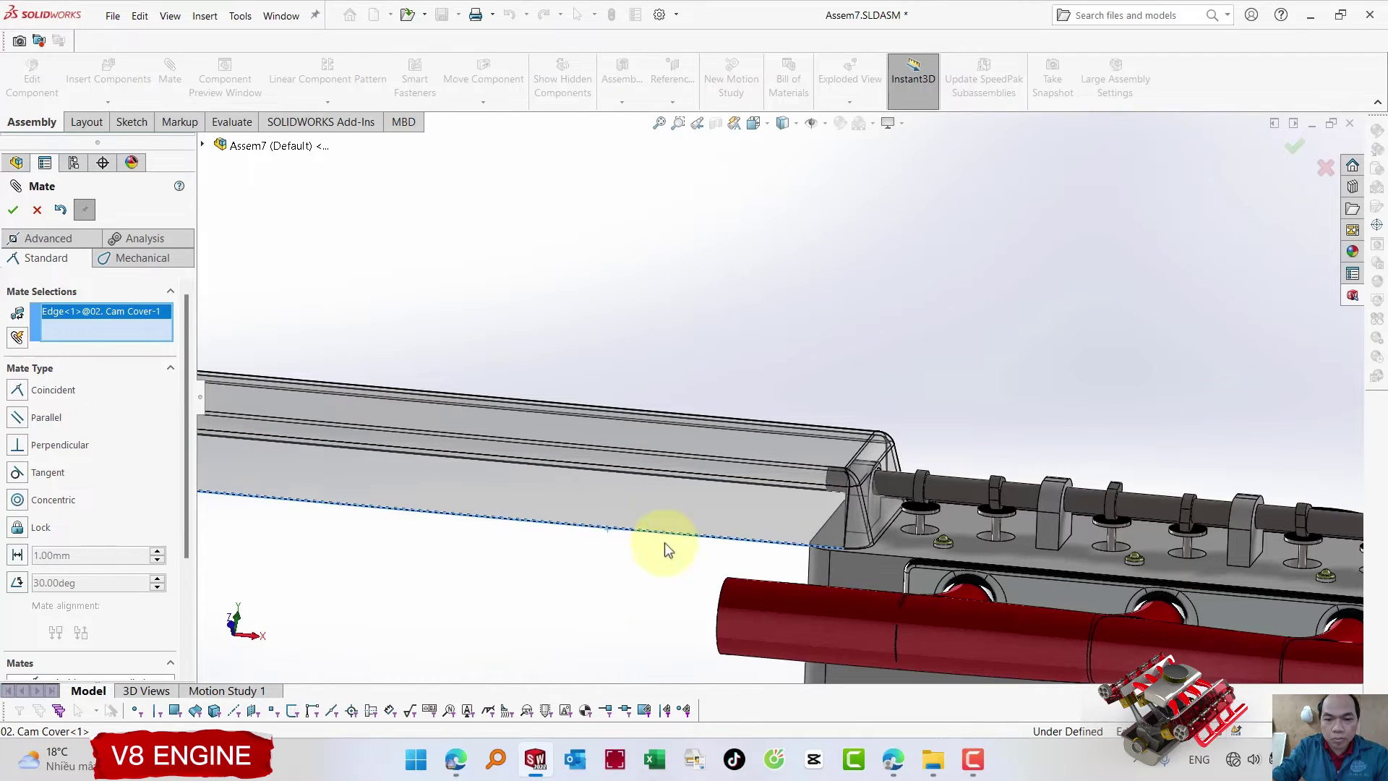
left_click(846, 561)
key("Return")
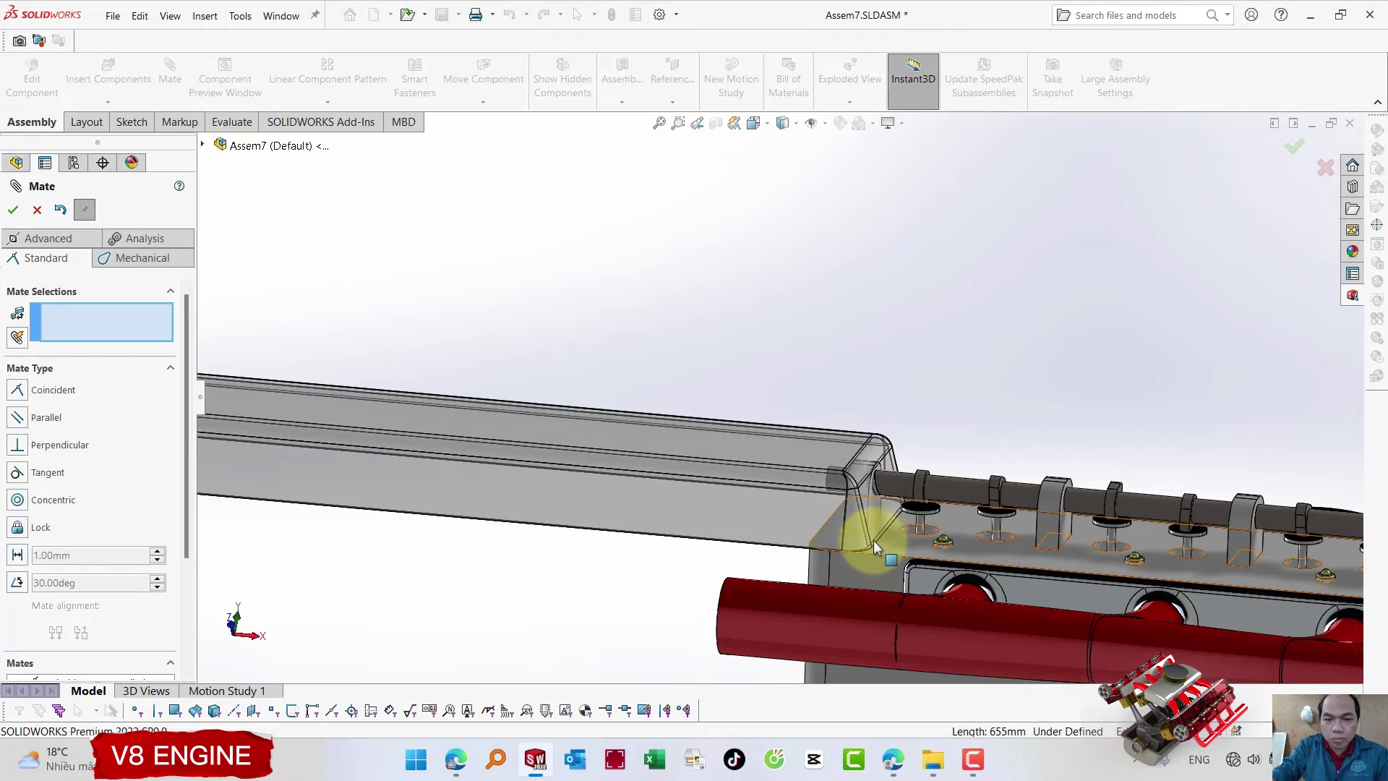
- Align the cover's end edge coincident with the cylinder head end face and finish mating
scroll(882, 531, "down", 3)
scroll(875, 506, "down", 3)
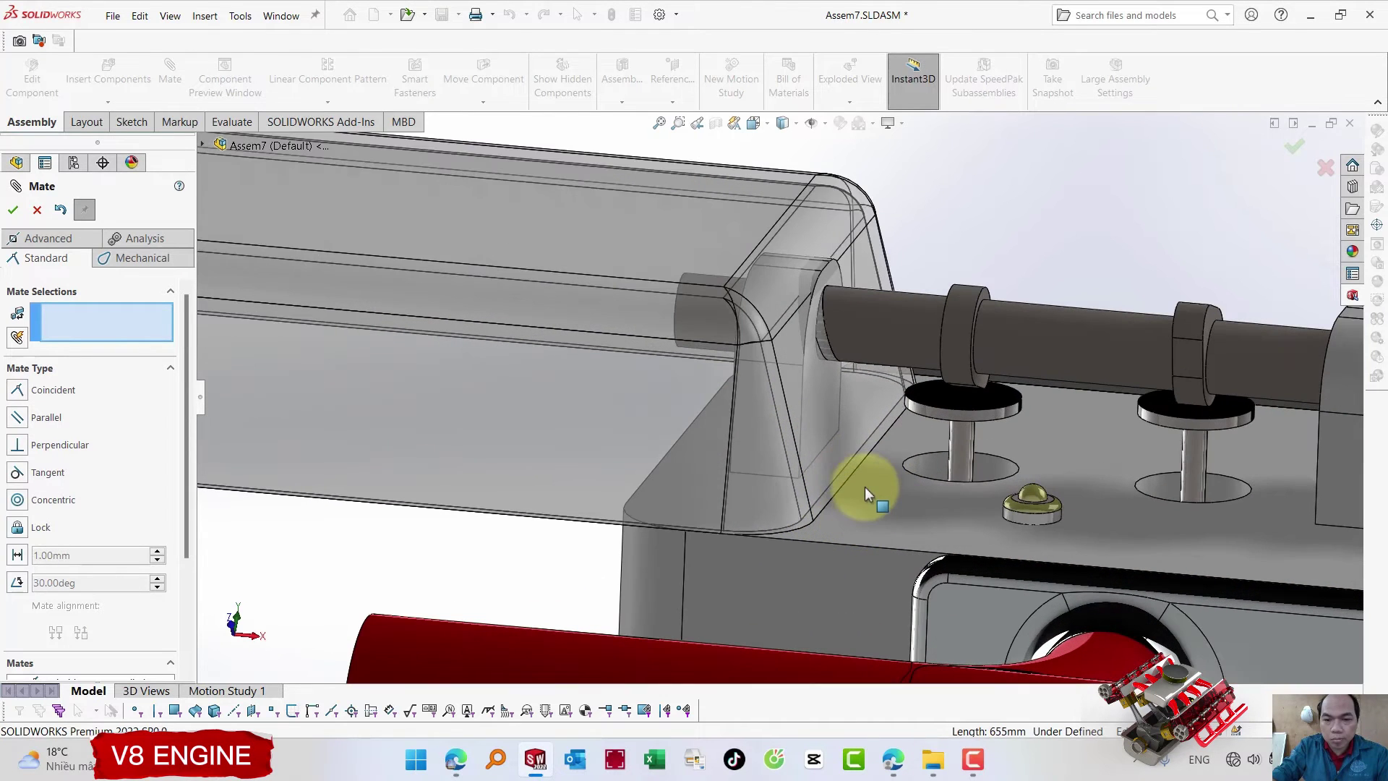
scroll(760, 489, "up", 3)
scroll(761, 488, "up", 3)
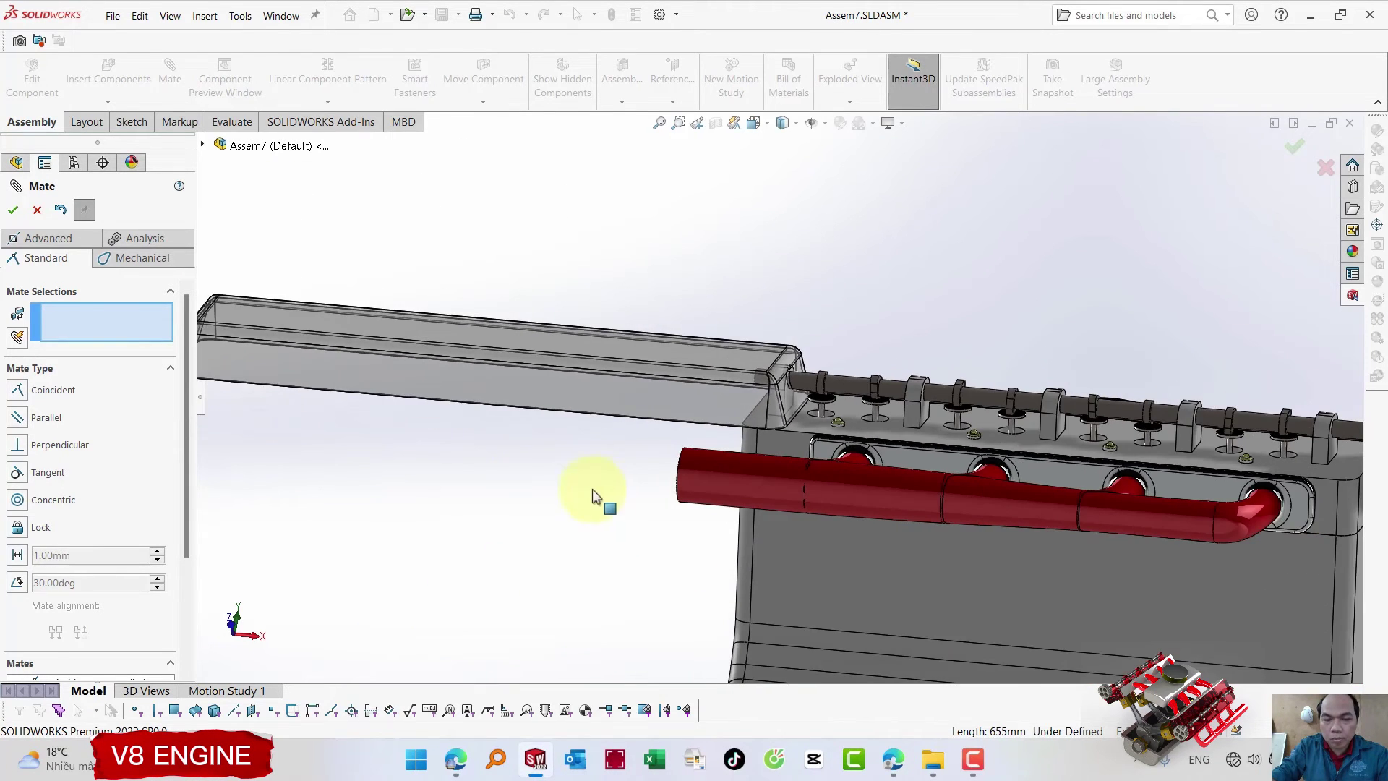
scroll(510, 457, "up", 2)
middle_click_drag(447, 384, 487, 413)
scroll(450, 373, "down", 3)
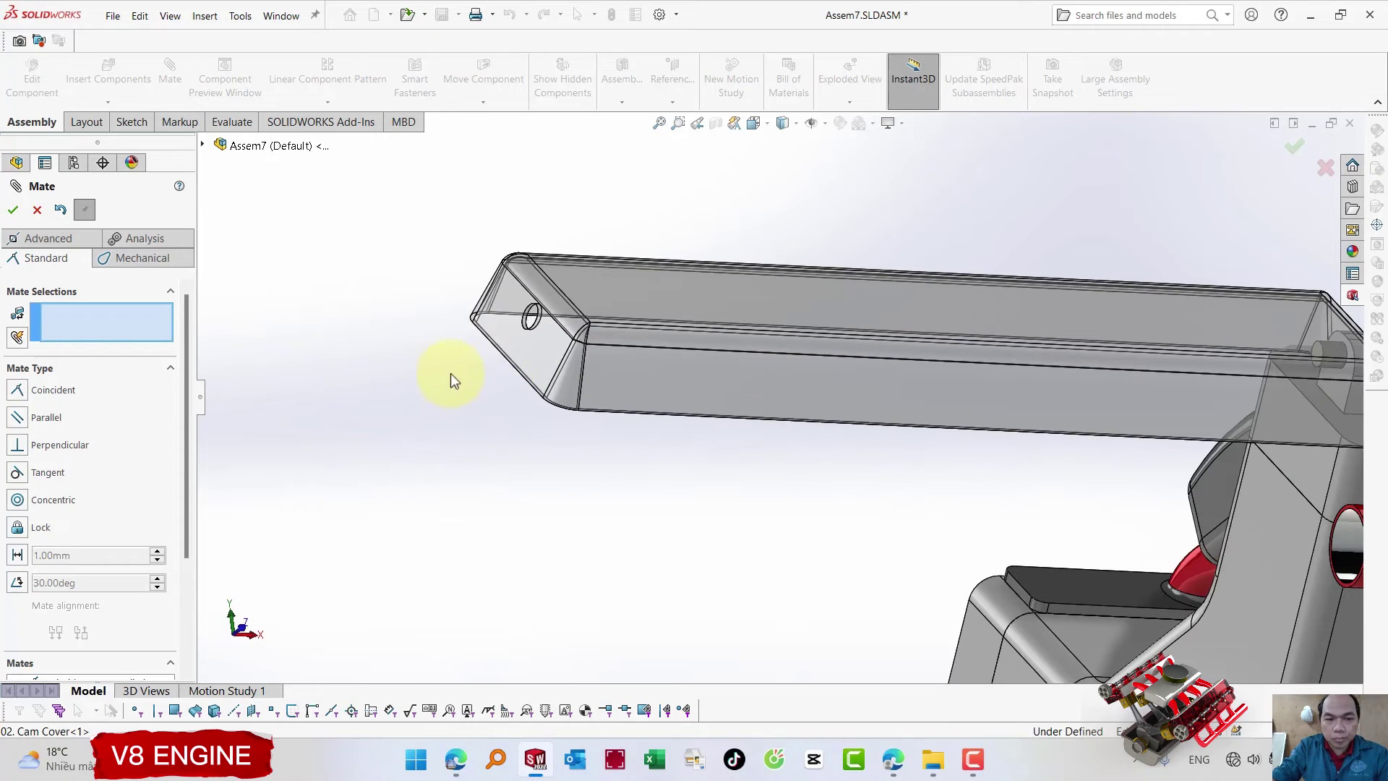
left_click(504, 362)
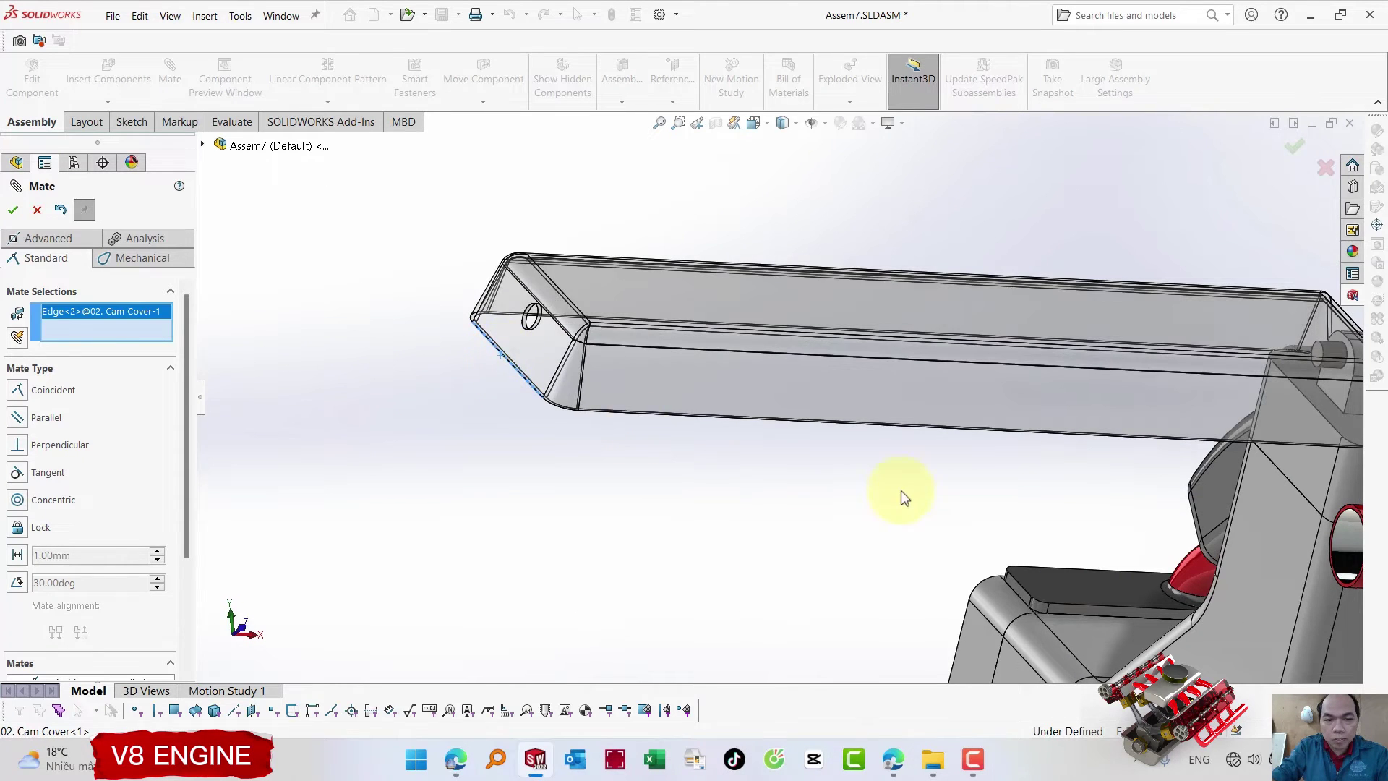
scroll(901, 490, "up", 3)
left_click(1088, 436)
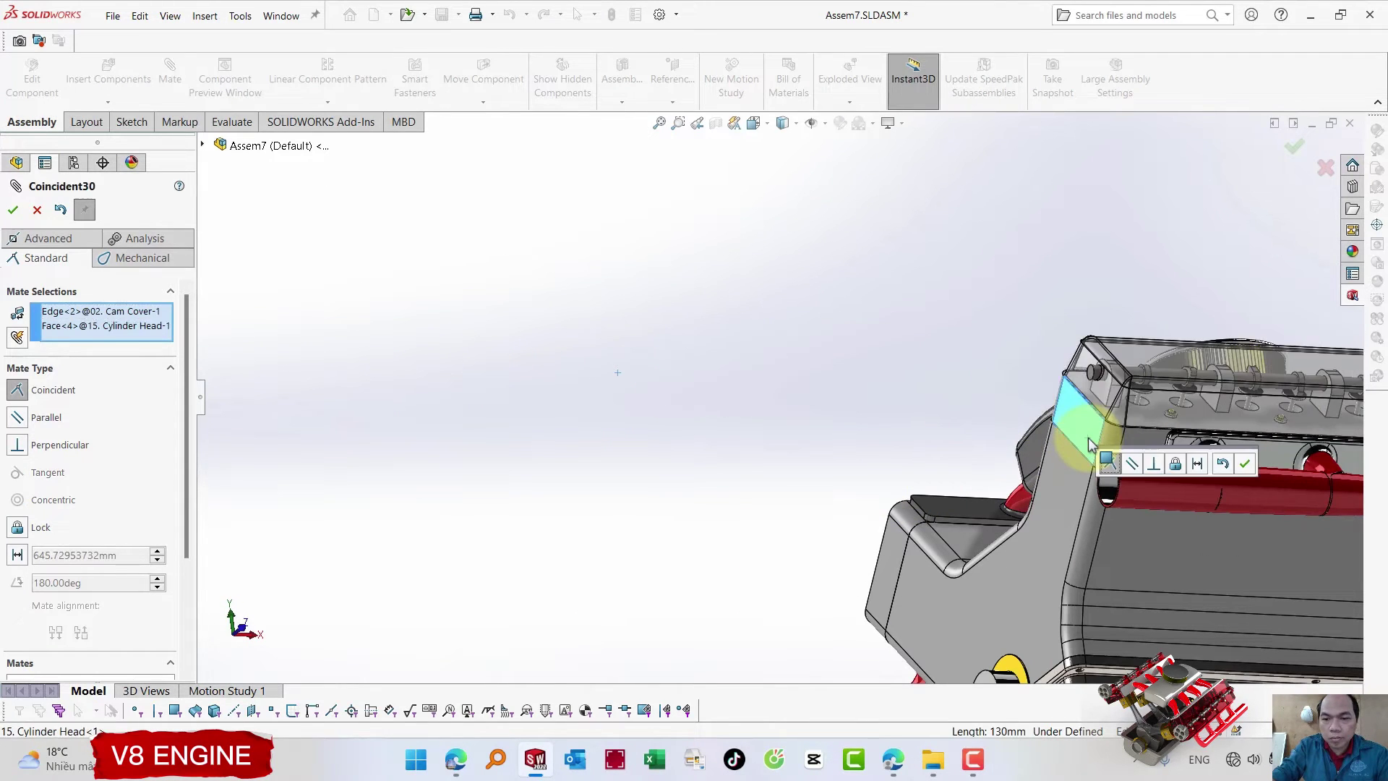
scroll(830, 427, "up", 3)
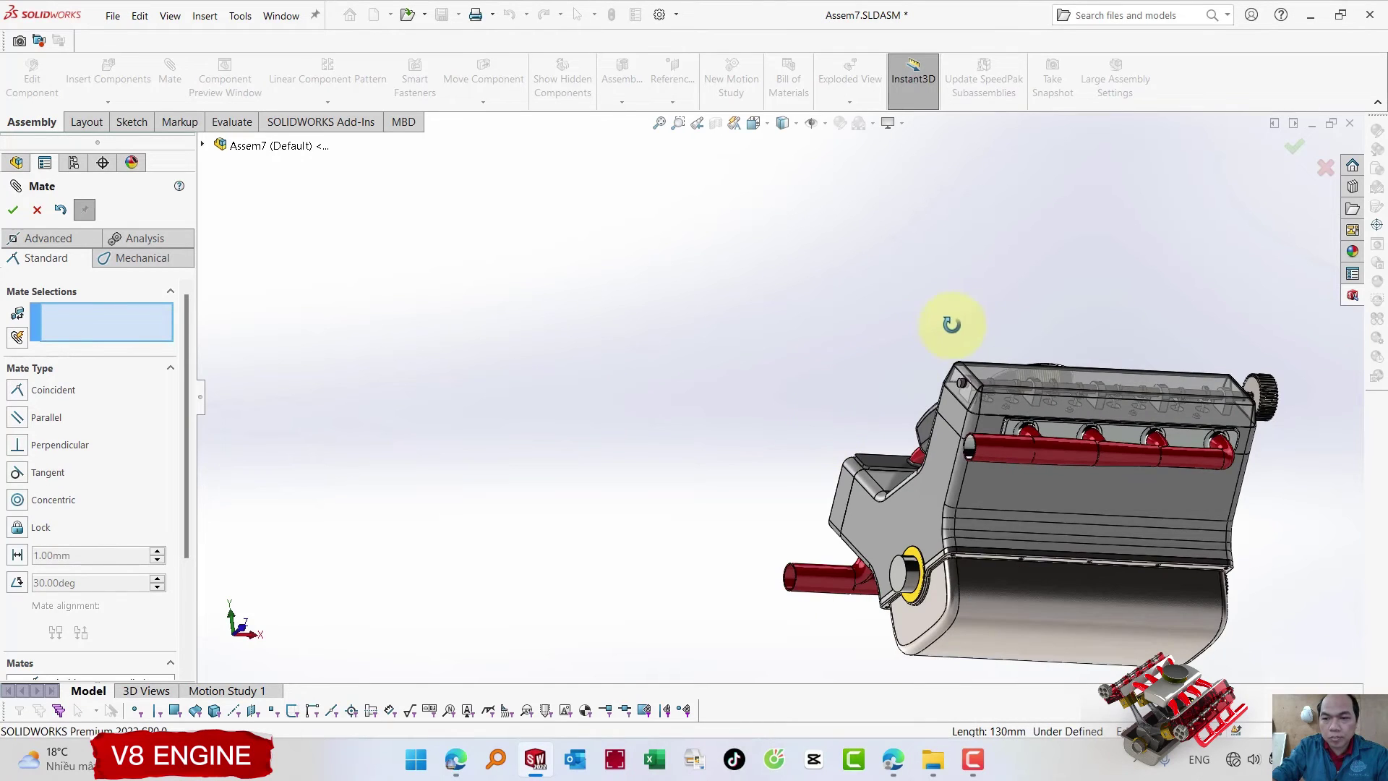
middle_click_drag(952, 324, 805, 455)
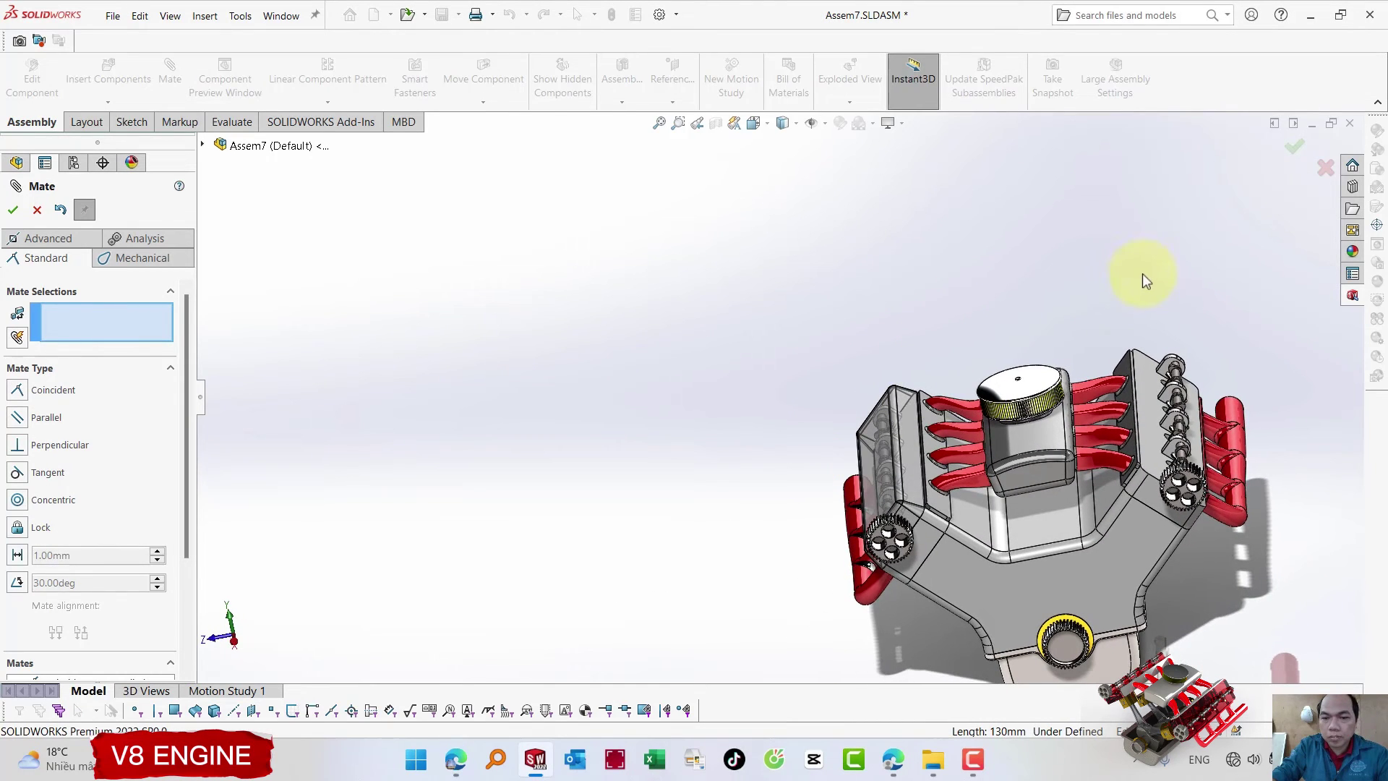
left_click(1295, 149)
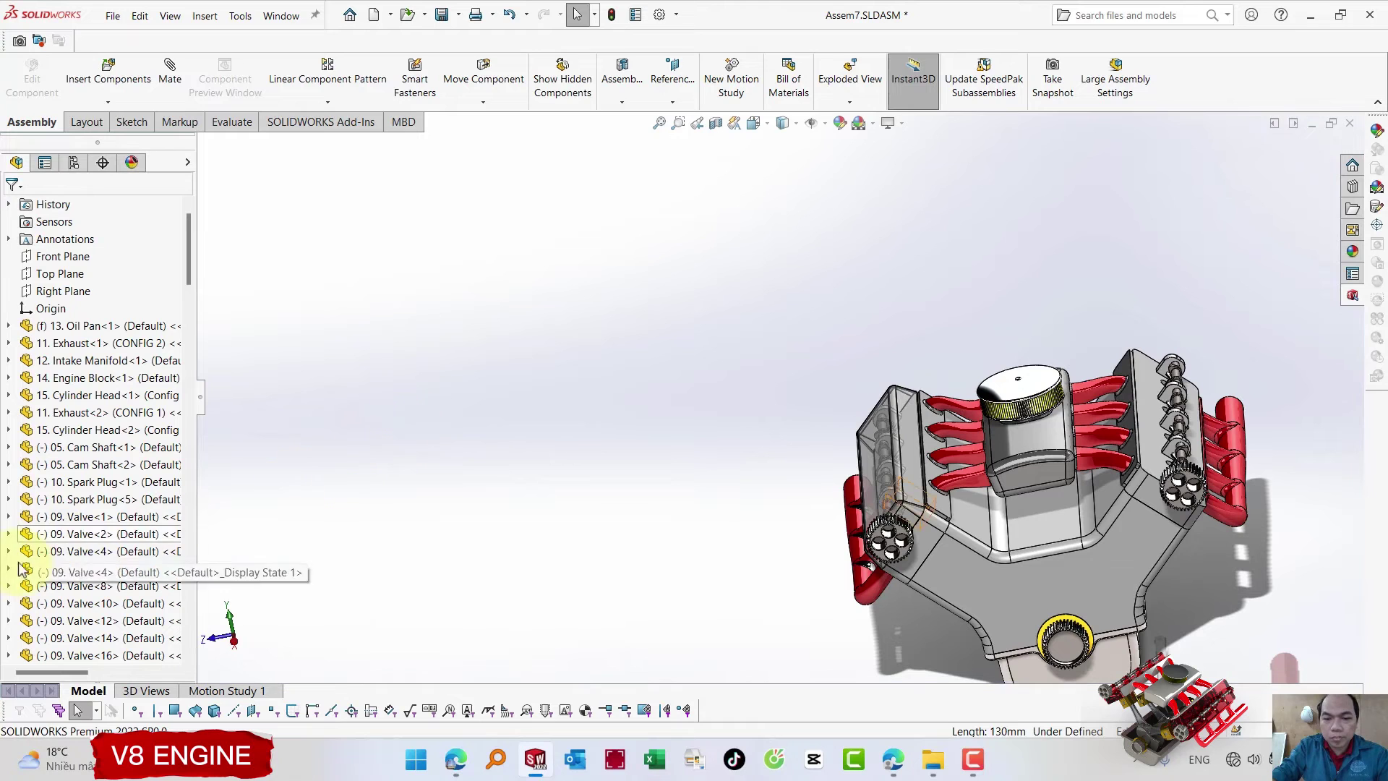
- Ctrl-drag Cam Cover<1> onto the right cylinder bank and select an edge of the copy
left_click_drag(185, 260, 179, 640)
left_click(84, 626)
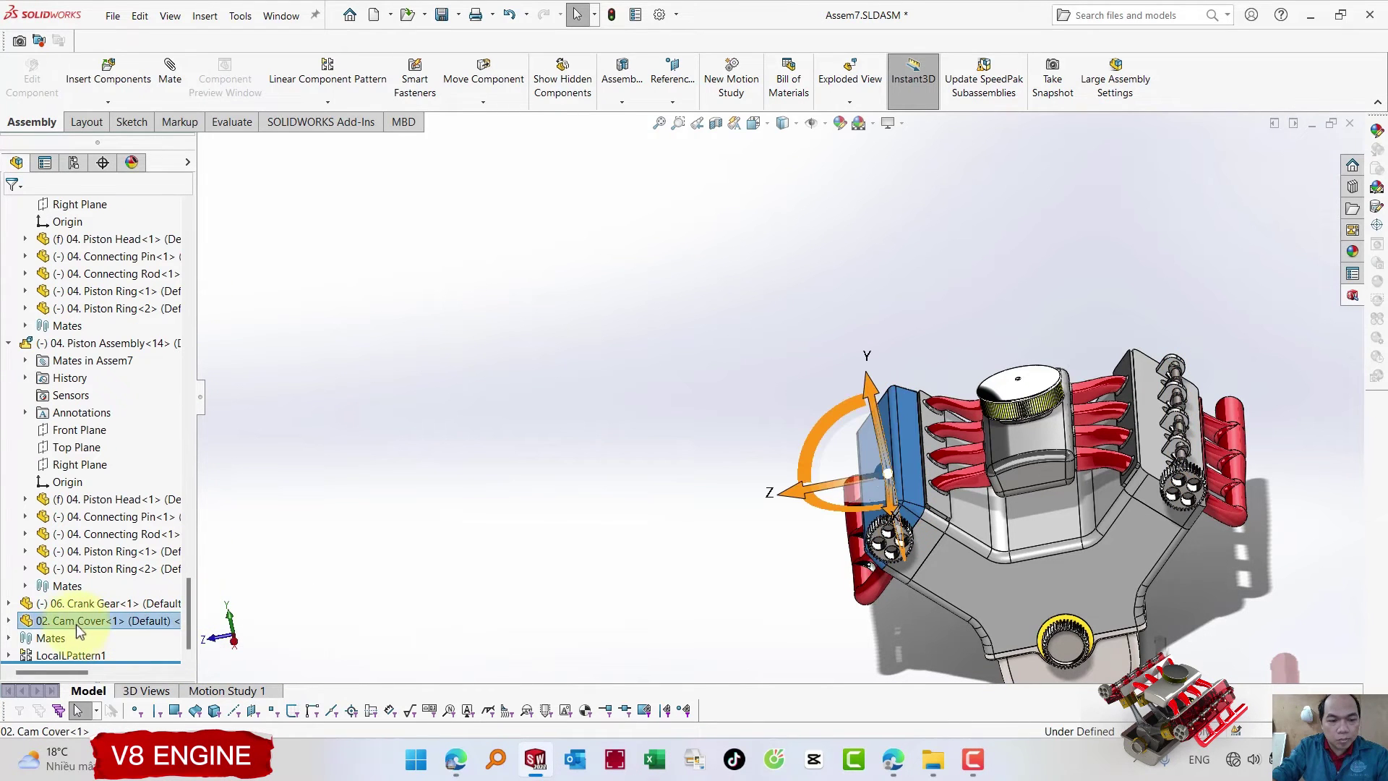
mouse_move(938, 420)
left_mouse_down()
mouse_move(1166, 334)
mouse_move(1169, 310)
left_mouse_up()
scroll(1161, 366, "down", 5)
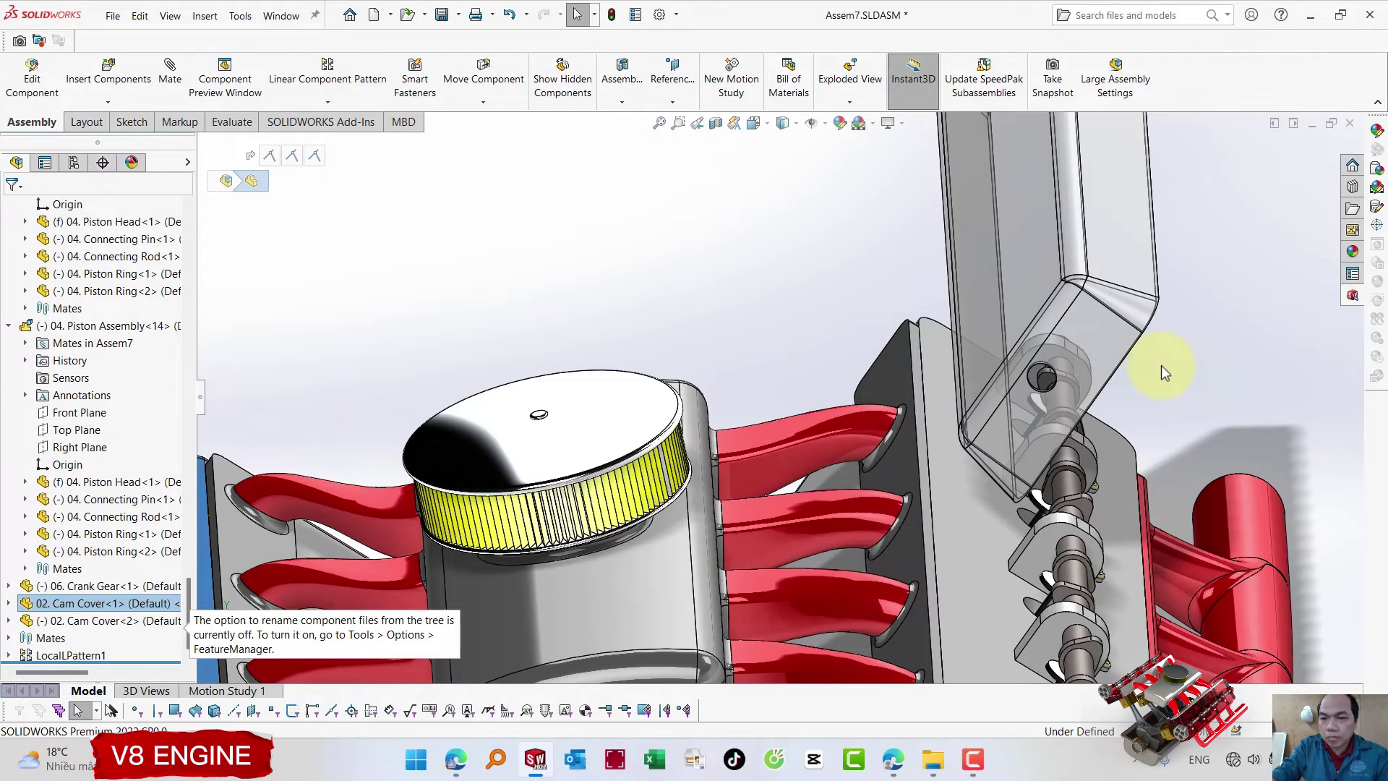
left_click(1121, 360)
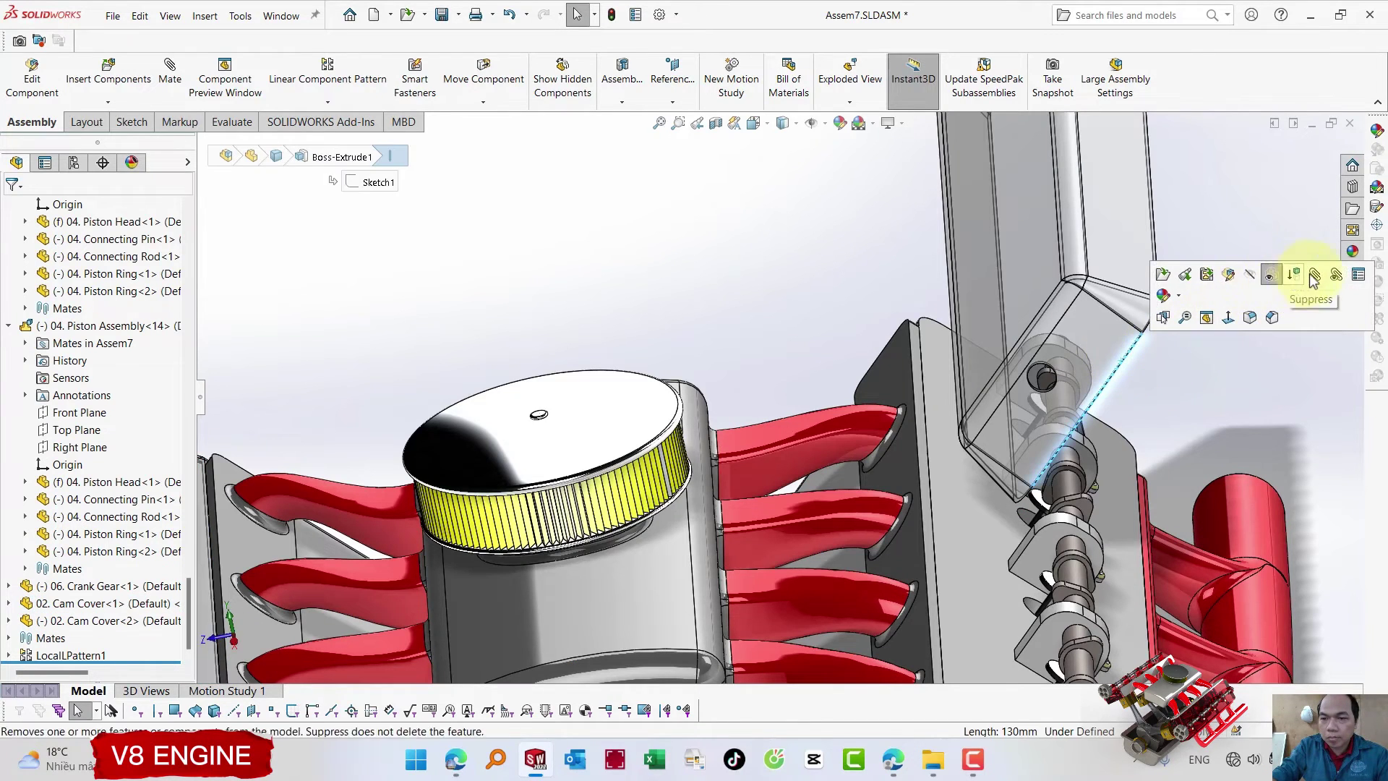
- Mate the new cover's edge coincident with the right cylinder head edge, adjusting alignment
key("m")
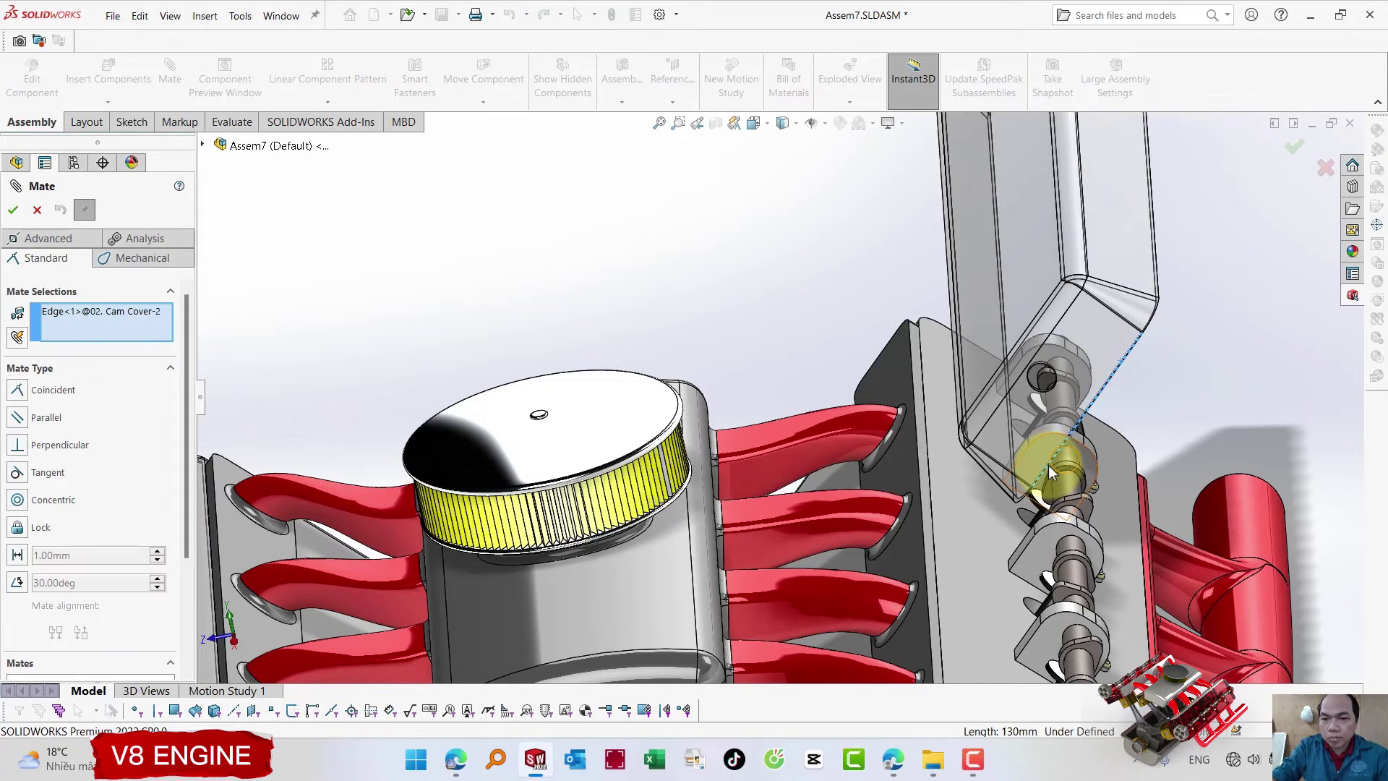
scroll(1013, 491, "up", 3)
left_click(900, 601)
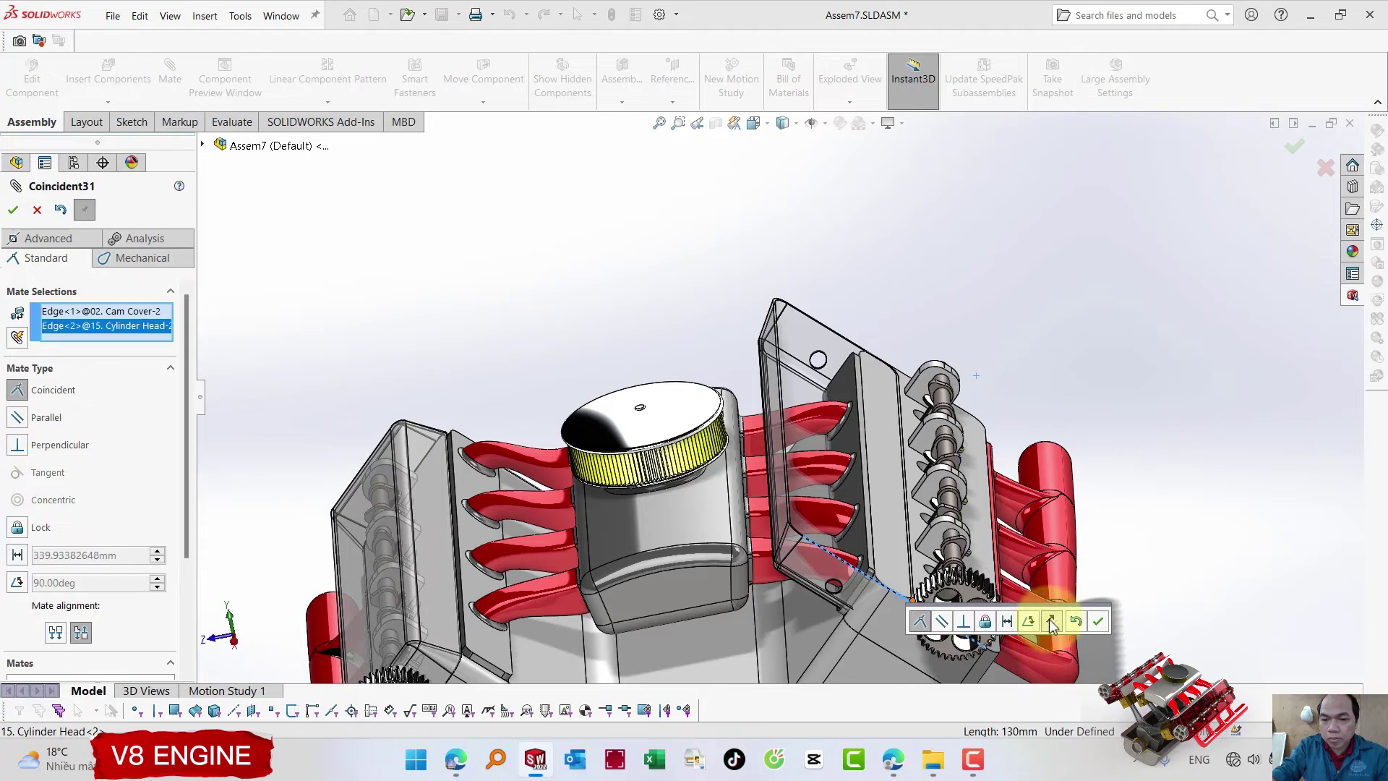
left_click(1052, 622)
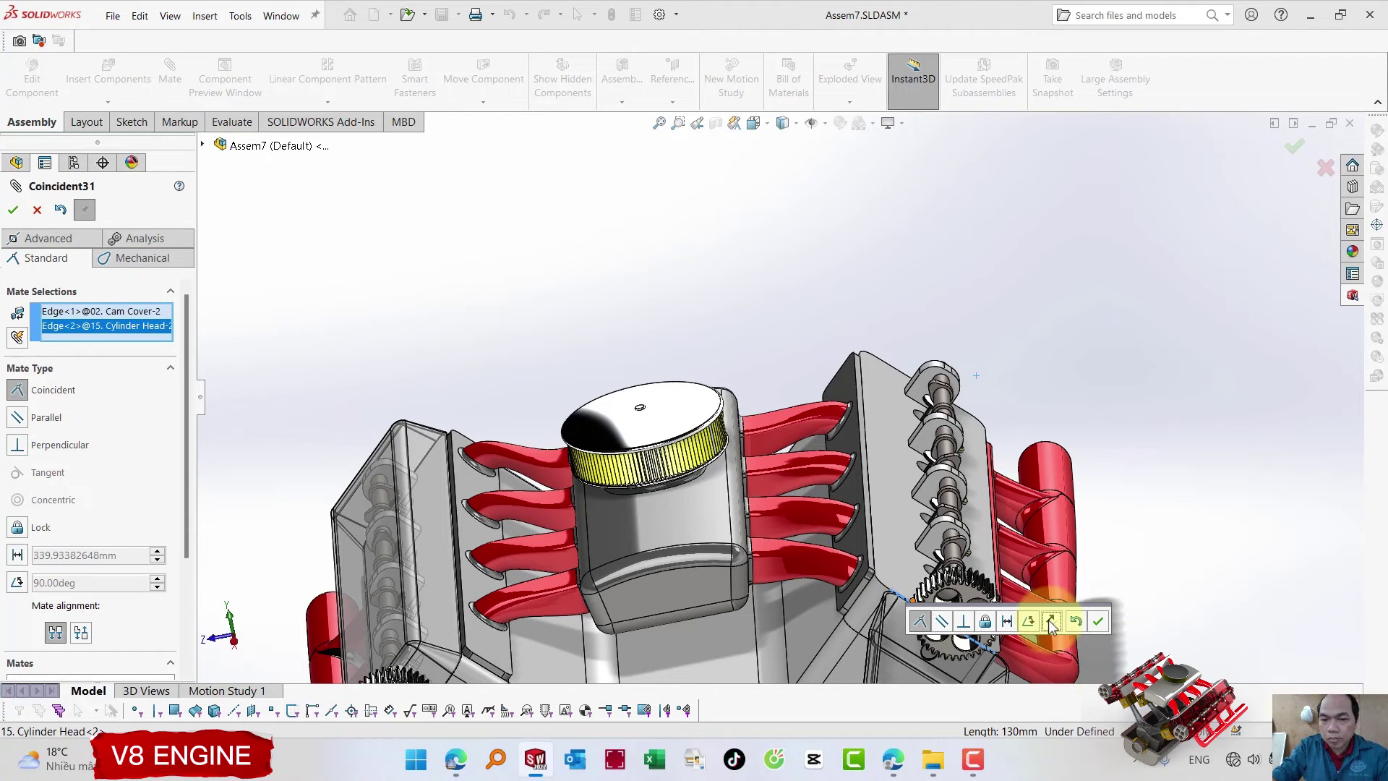
left_click(1052, 622)
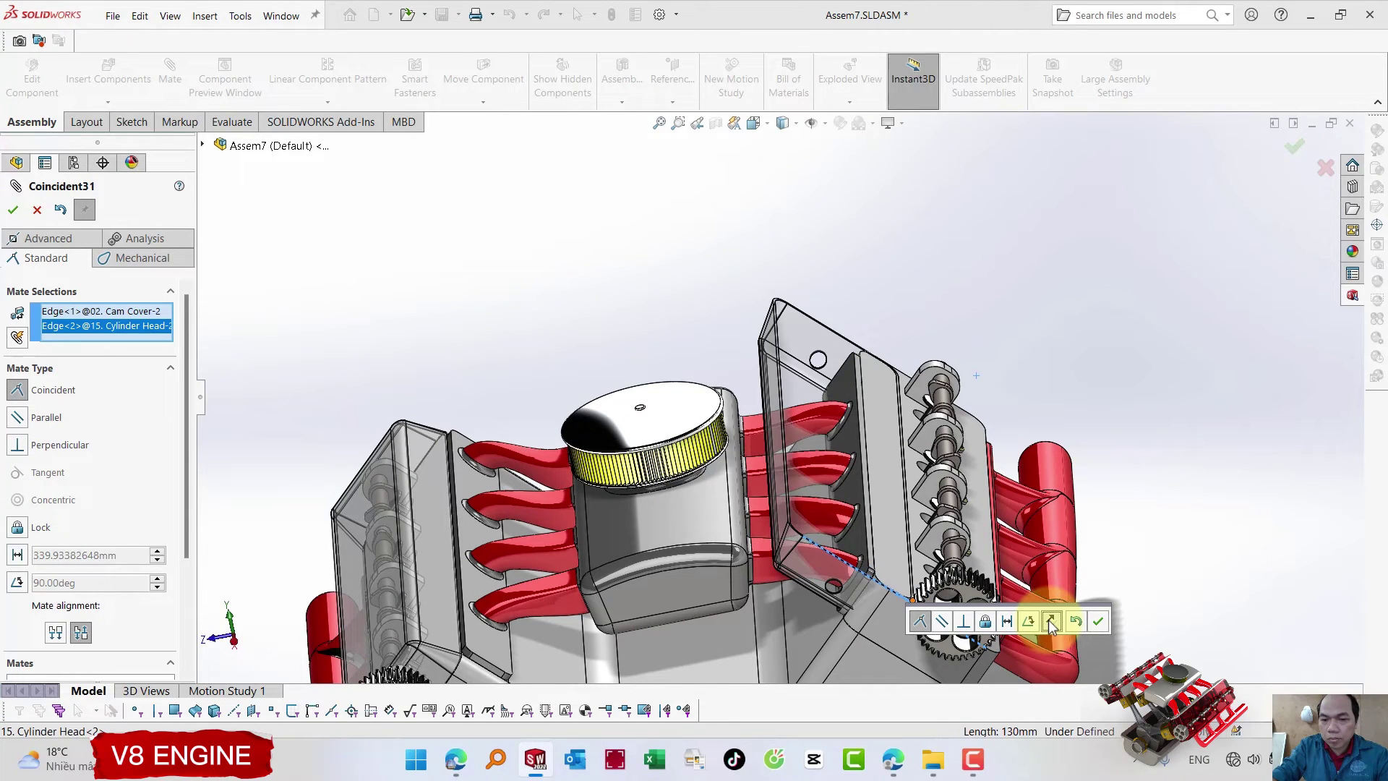
left_click(1052, 622)
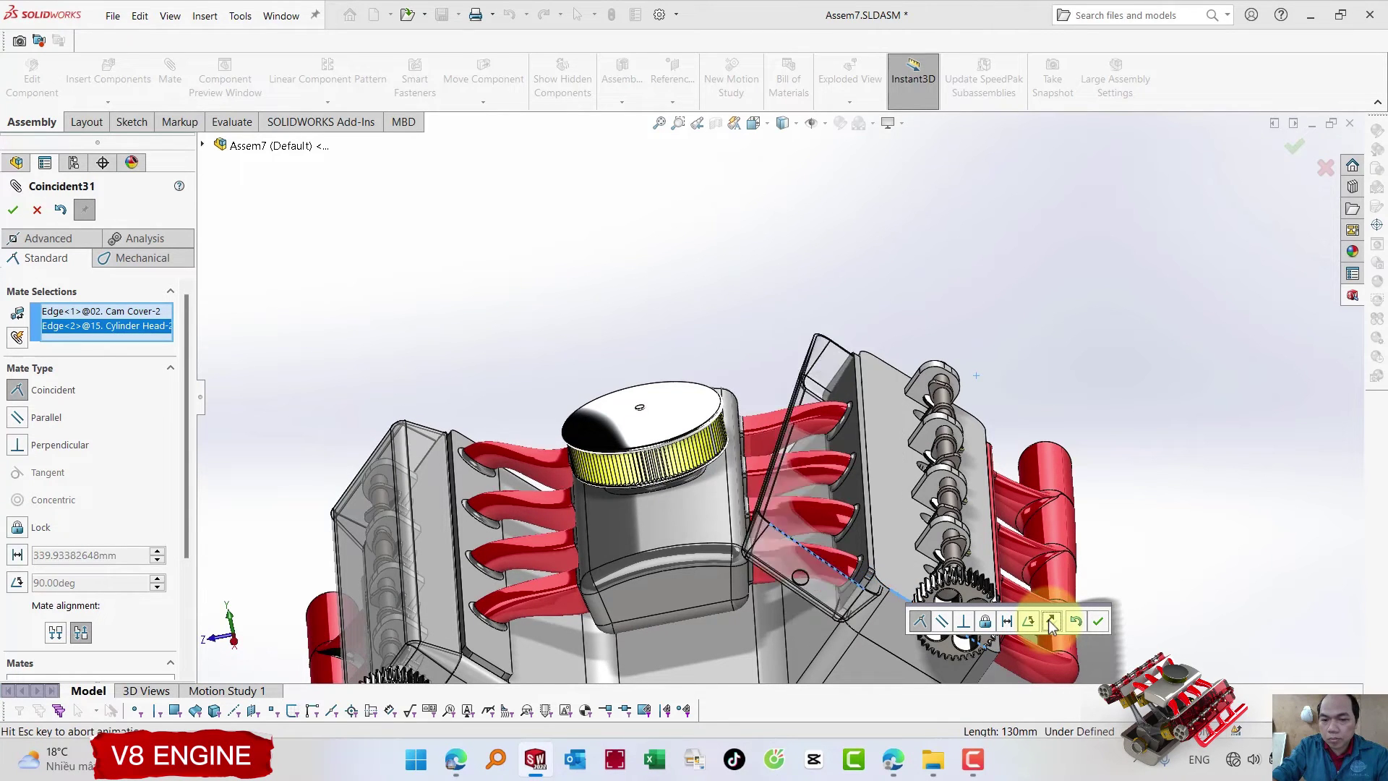
left_click(1099, 622)
scroll(1048, 598, "up", 3)
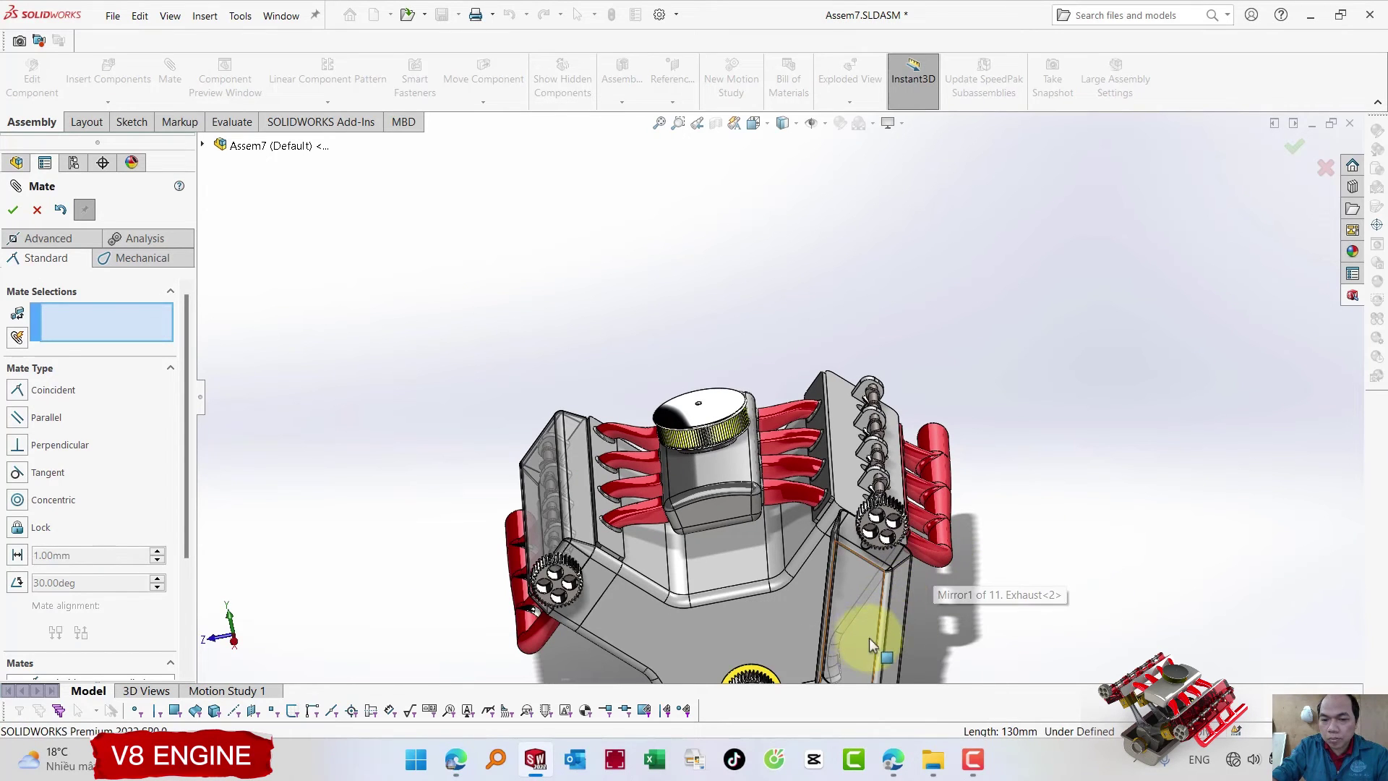
- Pull Cam Cover-2 out and mate its top edge to the matching cylinder head edge
mouse_move(922, 539)
left_mouse_down()
mouse_move(971, 387)
mouse_move(1044, 289)
left_mouse_up()
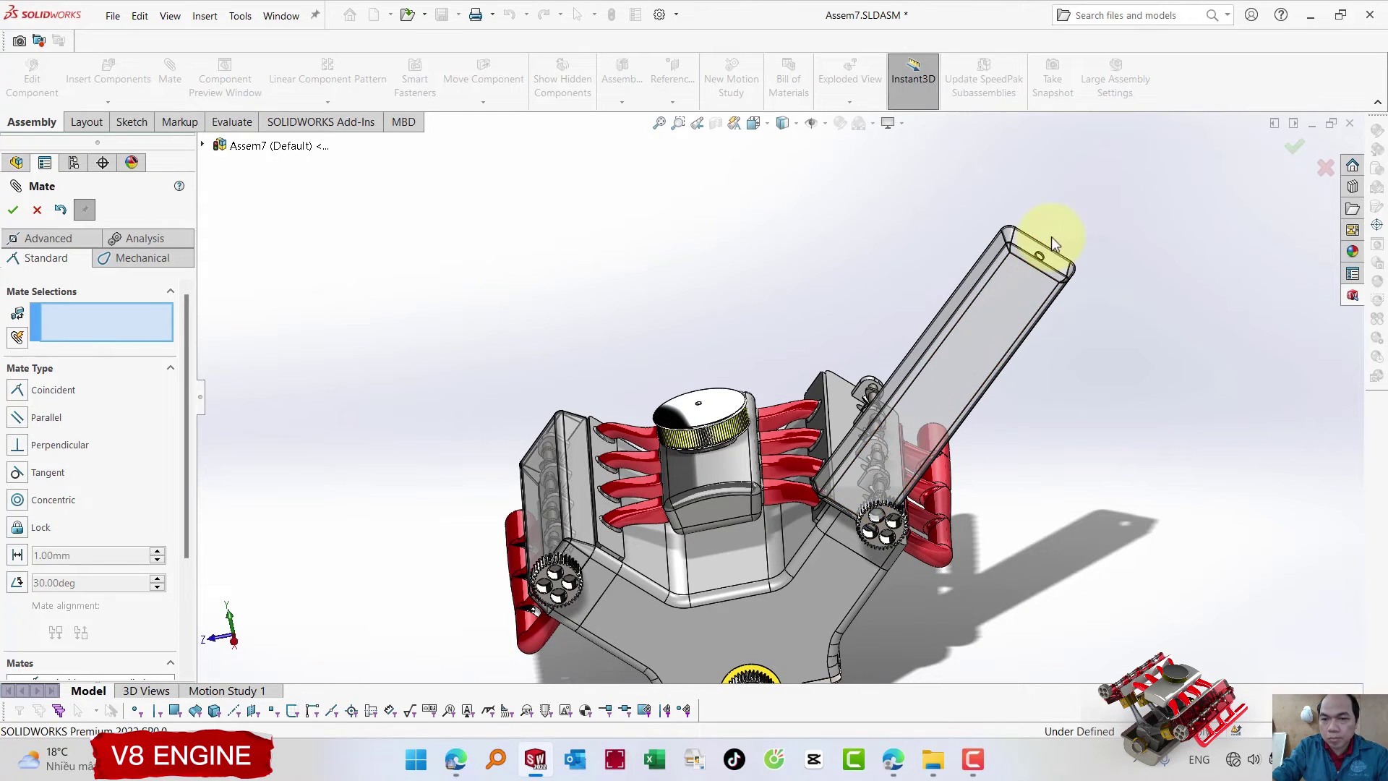
scroll(1031, 232, "down", 3)
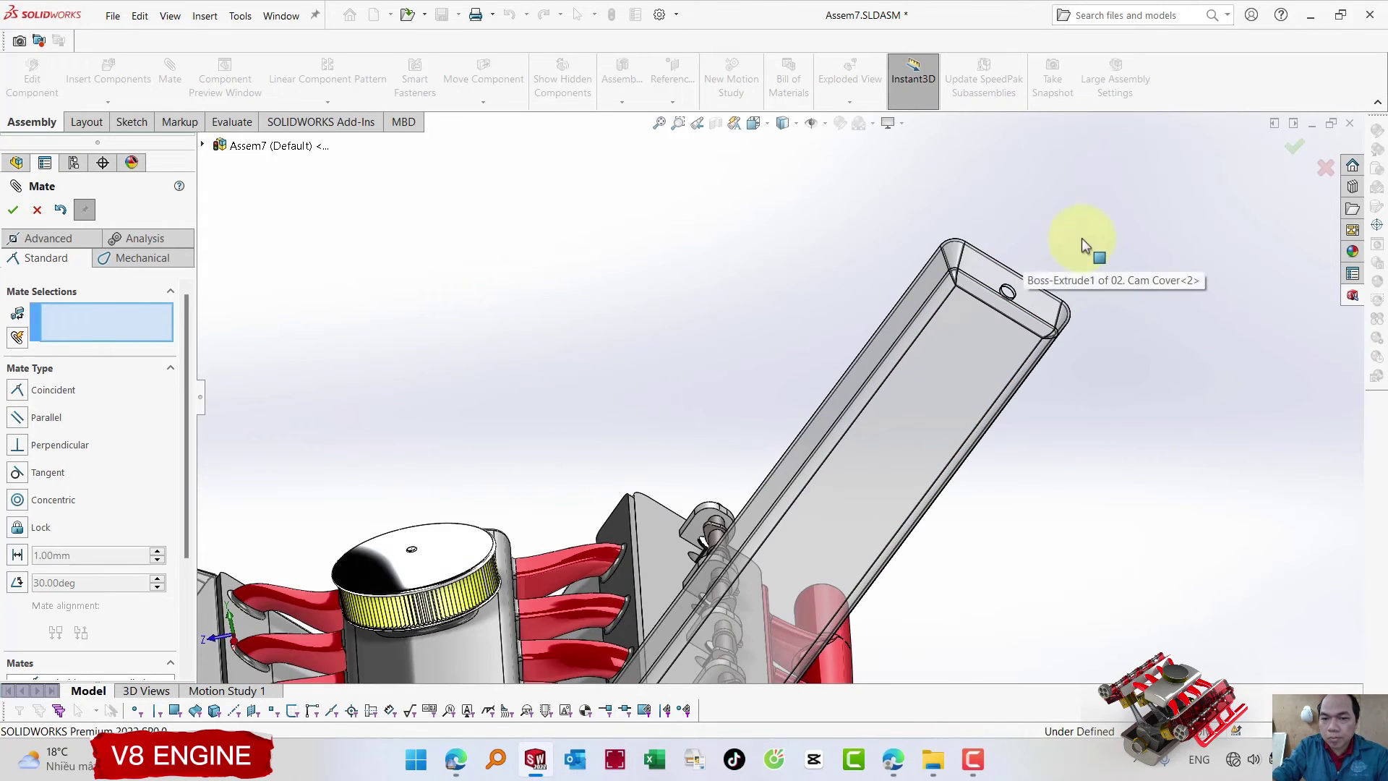
left_click(983, 259)
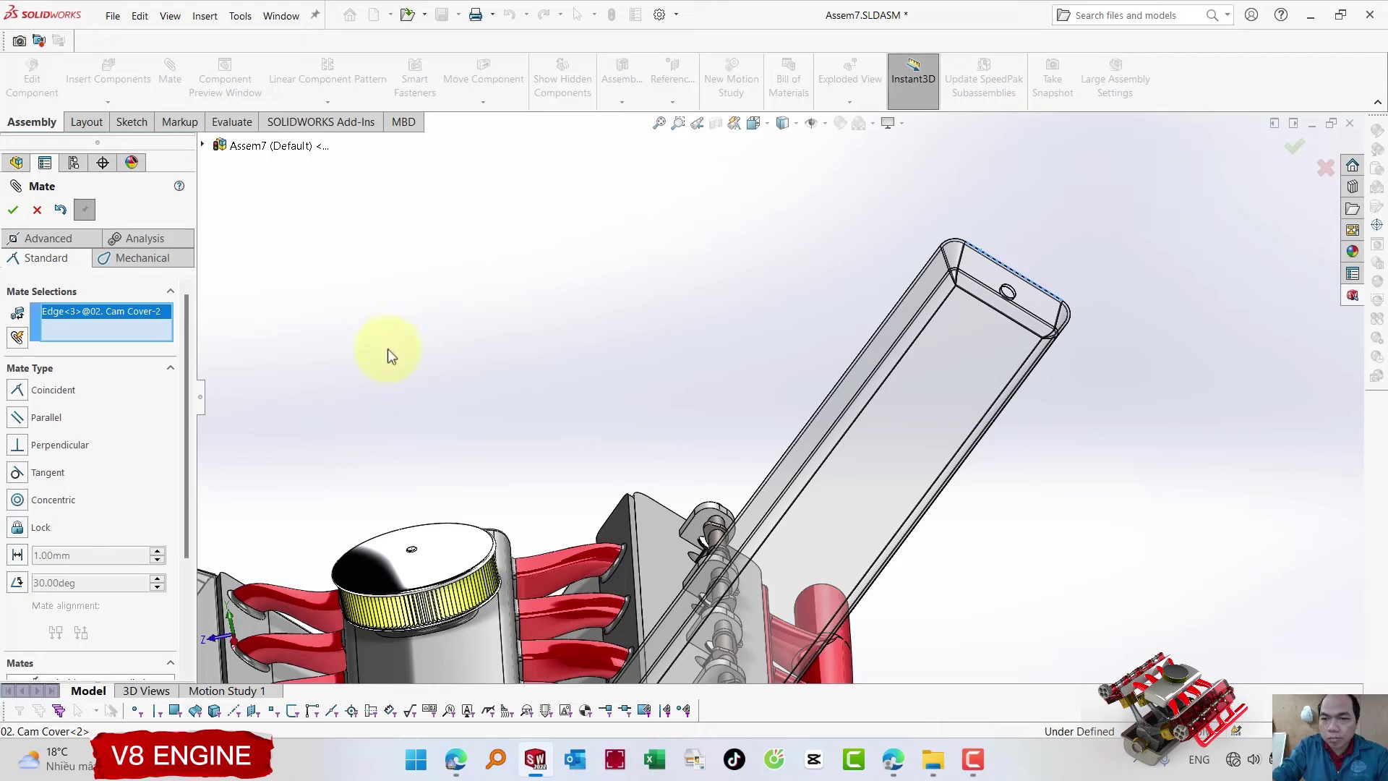
left_click(665, 511)
left_click(639, 528)
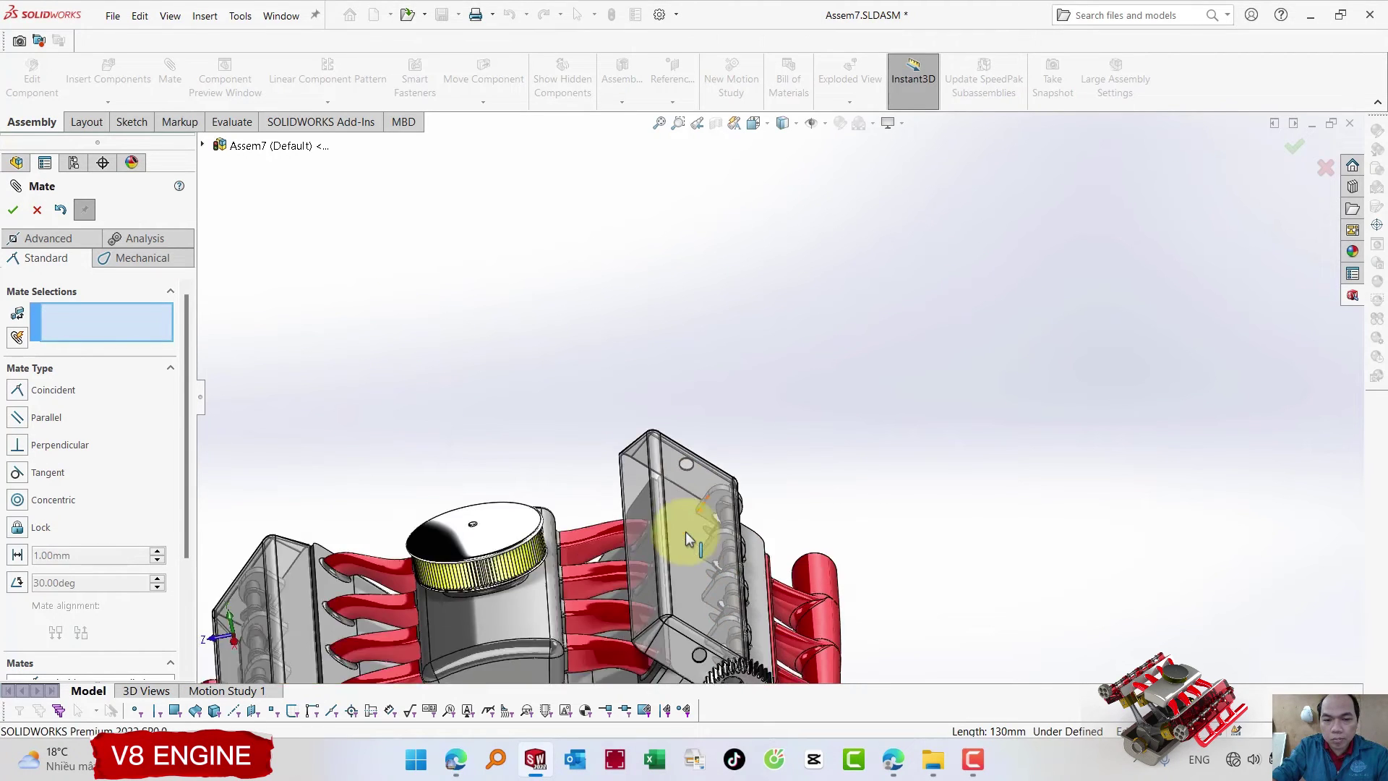
- Mate the cover's long edge coincident with the engine block face
middle_click_drag(685, 532, 750, 565)
scroll(756, 554, "down", 3)
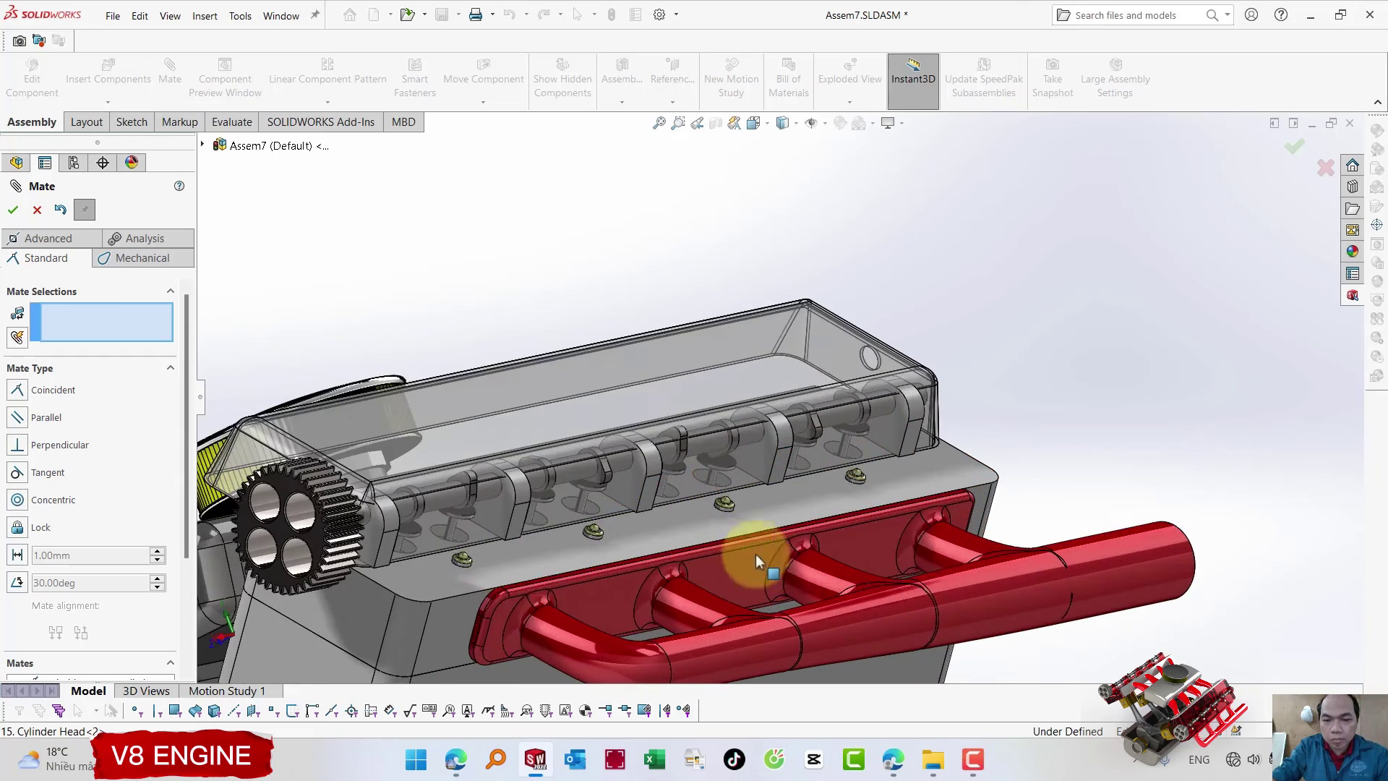
scroll(397, 567, "down", 2)
scroll(544, 500, "down", 2)
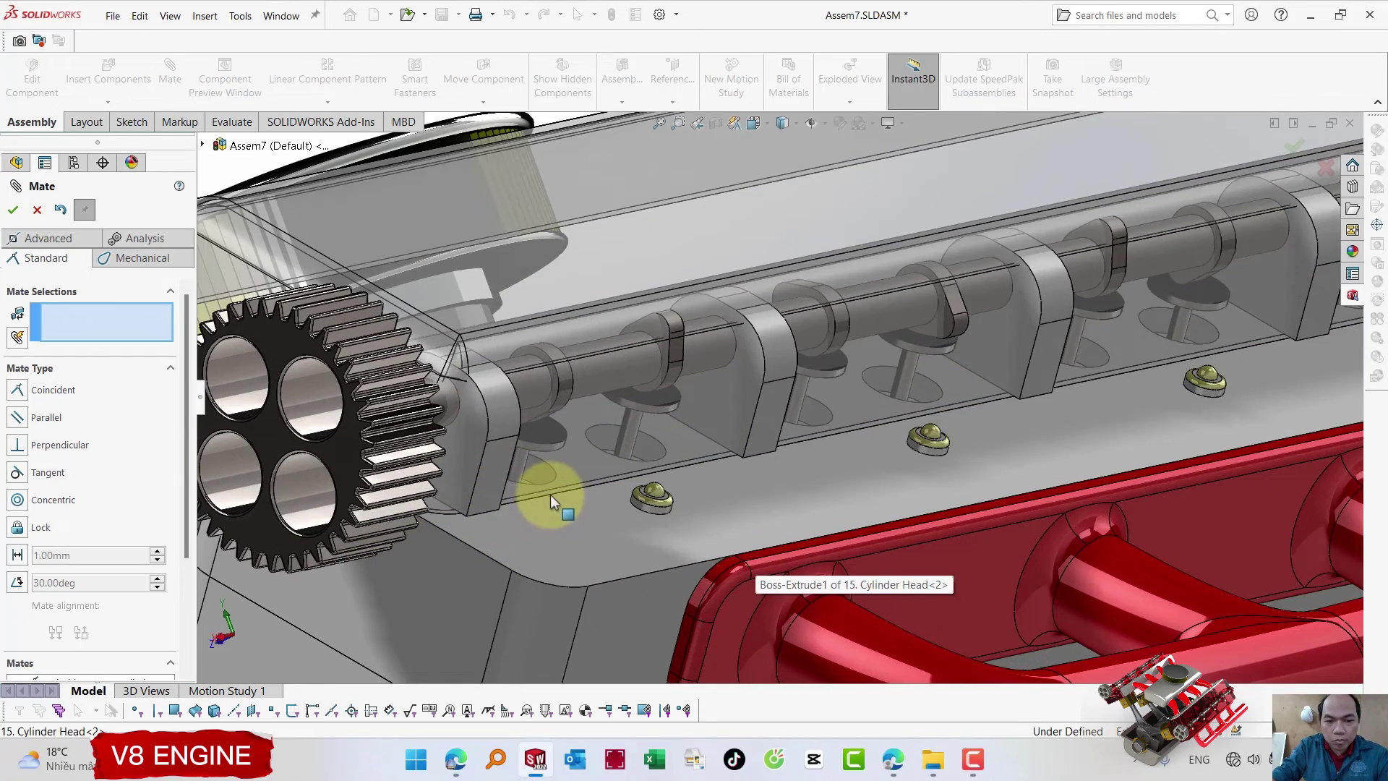
scroll(522, 527, "up", 3)
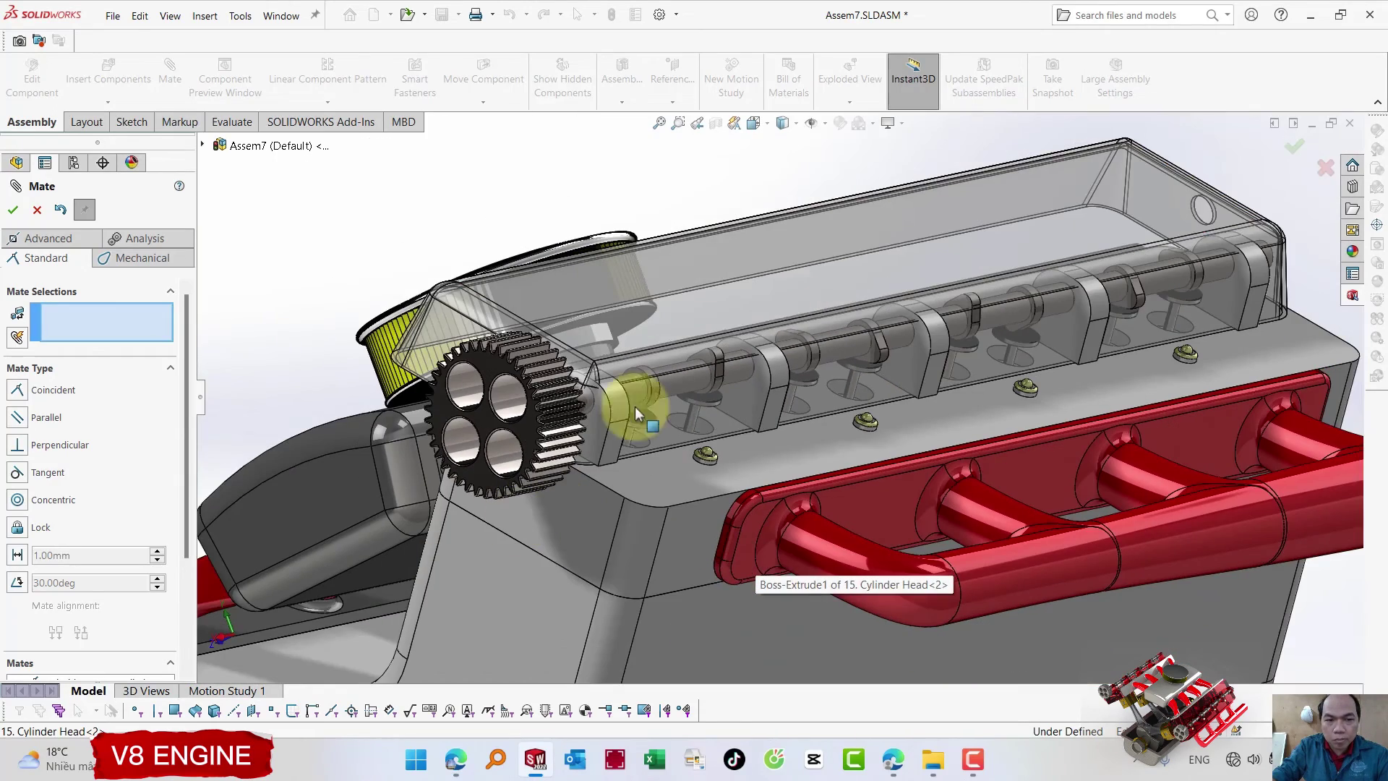
left_click(799, 272)
middle_click_drag(706, 366, 680, 456)
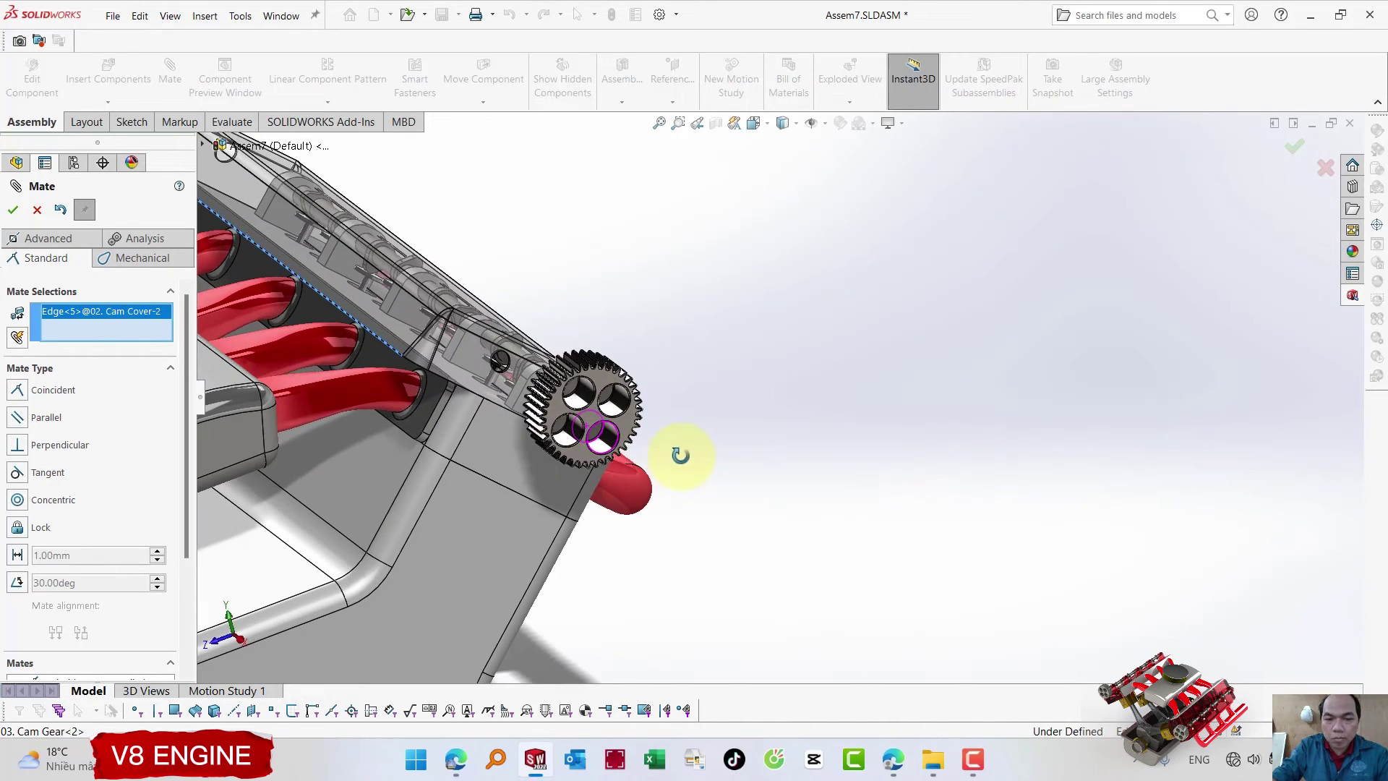
left_click(370, 471)
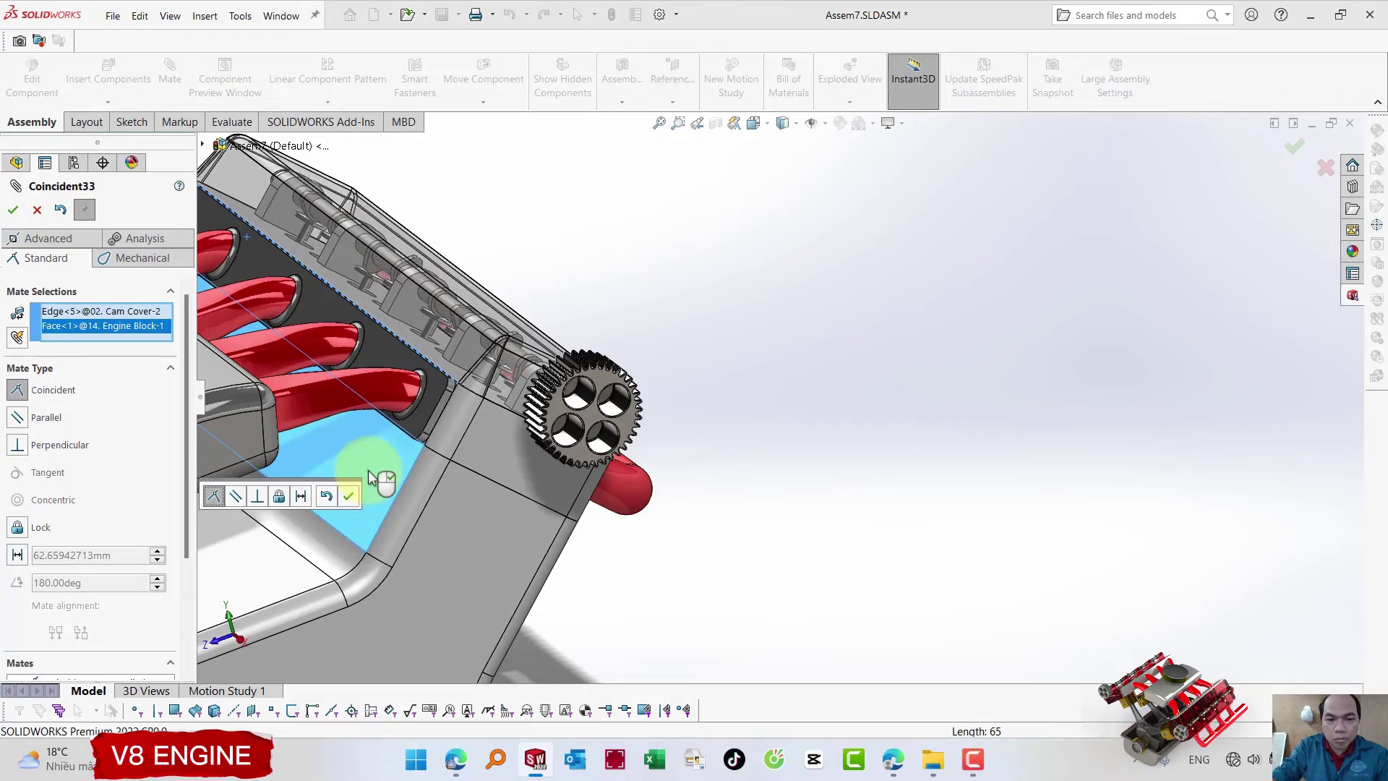
right_click(369, 476)
mouse_move(370, 479)
middle_mouse_down()
mouse_move(846, 369)
mouse_move(768, 427)
mouse_move(774, 521)
mouse_move(699, 392)
mouse_move(694, 347)
middle_mouse_up()
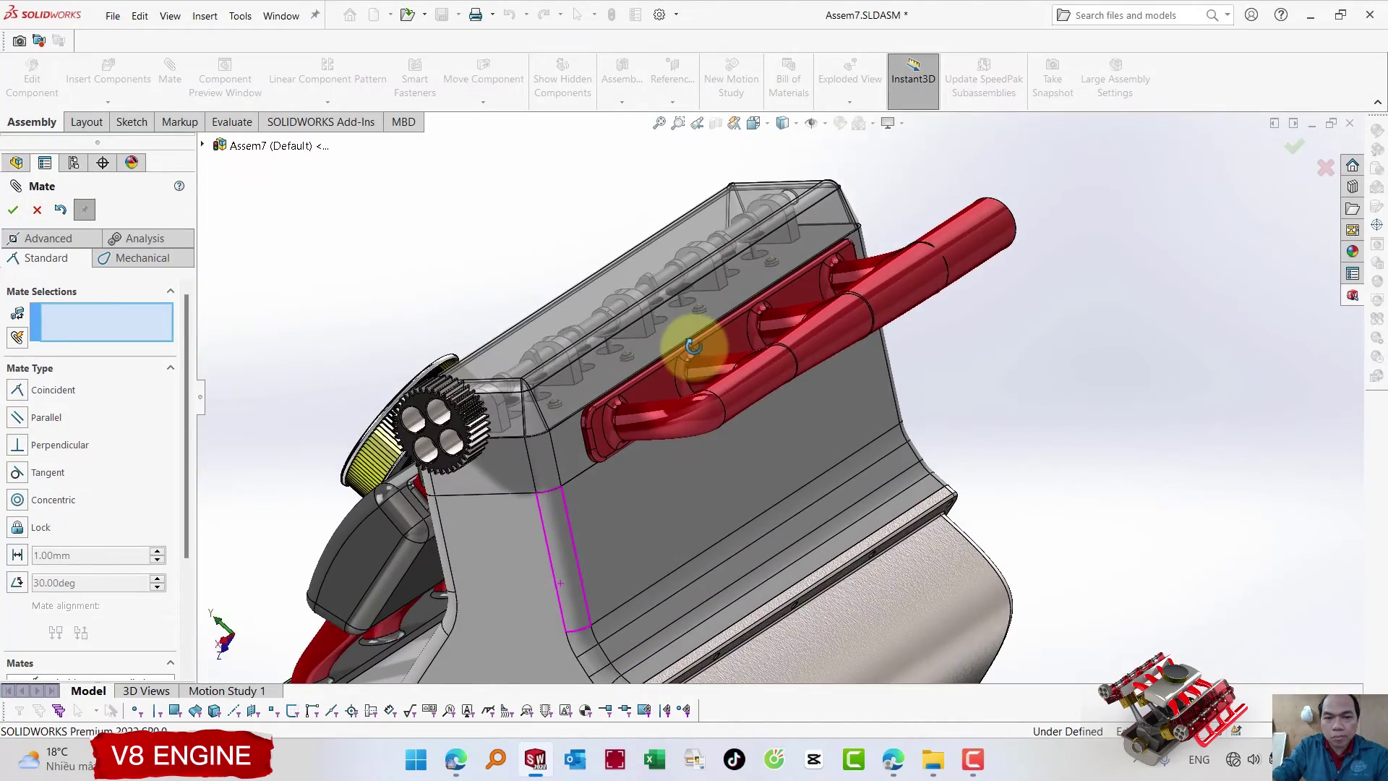
- Close Mate, switch to trimetric and make the right cylinder bank part transparent
key("Escape")
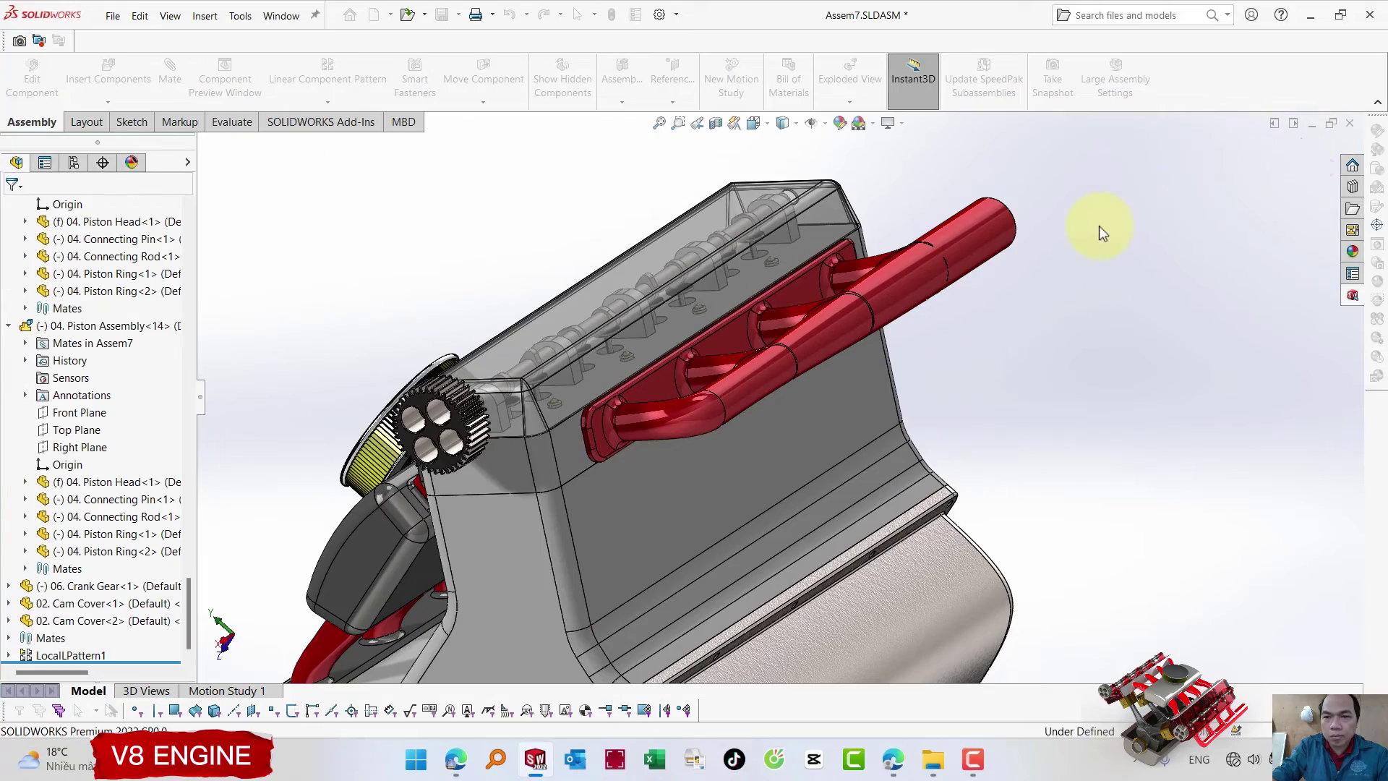
mouse_move(1039, 253)
middle_mouse_down()
mouse_move(944, 322)
mouse_move(1044, 322)
mouse_move(1069, 348)
mouse_move(865, 353)
mouse_move(867, 319)
mouse_move(985, 140)
mouse_move(1005, 315)
mouse_move(976, 329)
mouse_move(970, 412)
mouse_move(1000, 463)
mouse_move(952, 412)
mouse_move(973, 481)
mouse_move(948, 500)
mouse_move(942, 440)
mouse_move(896, 443)
mouse_move(970, 400)
middle_mouse_up()
key("ctrl+7")
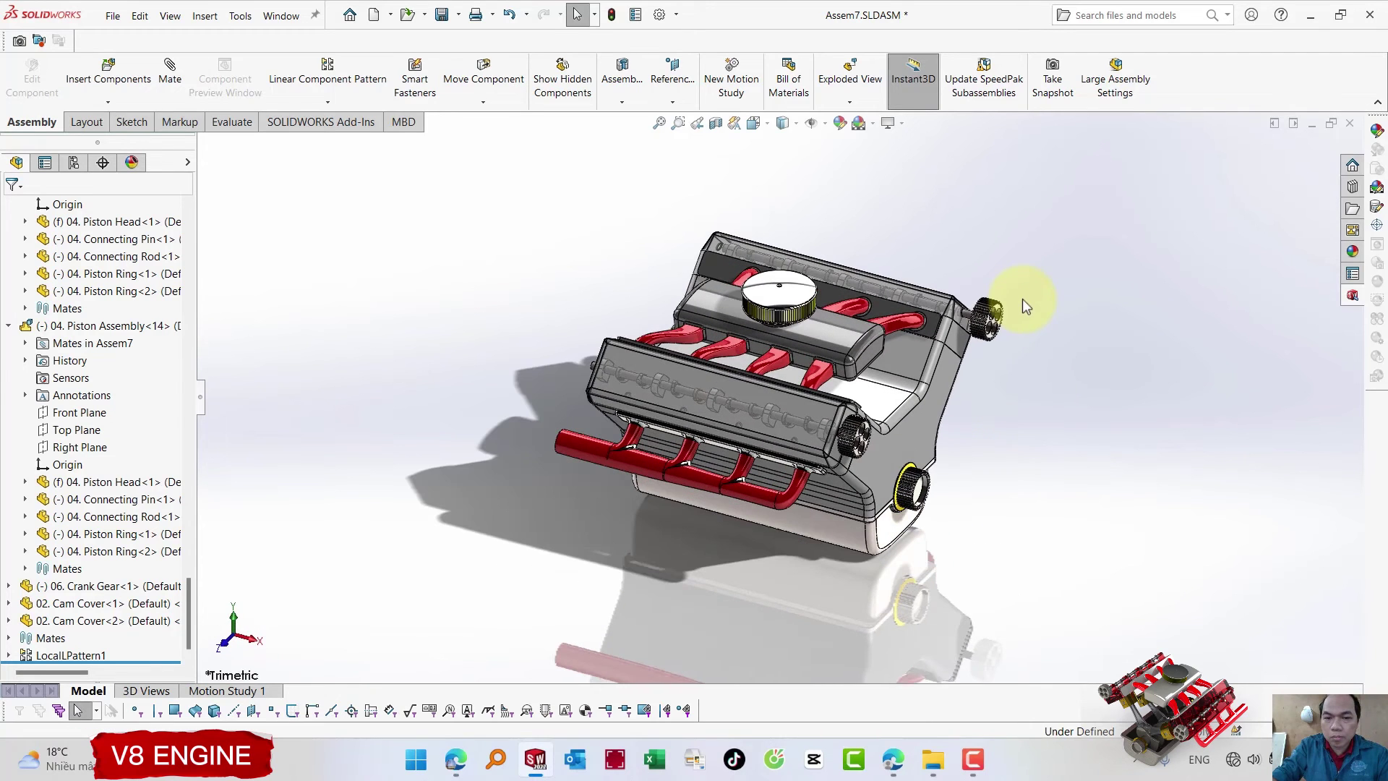
left_click(958, 345)
left_click(943, 370)
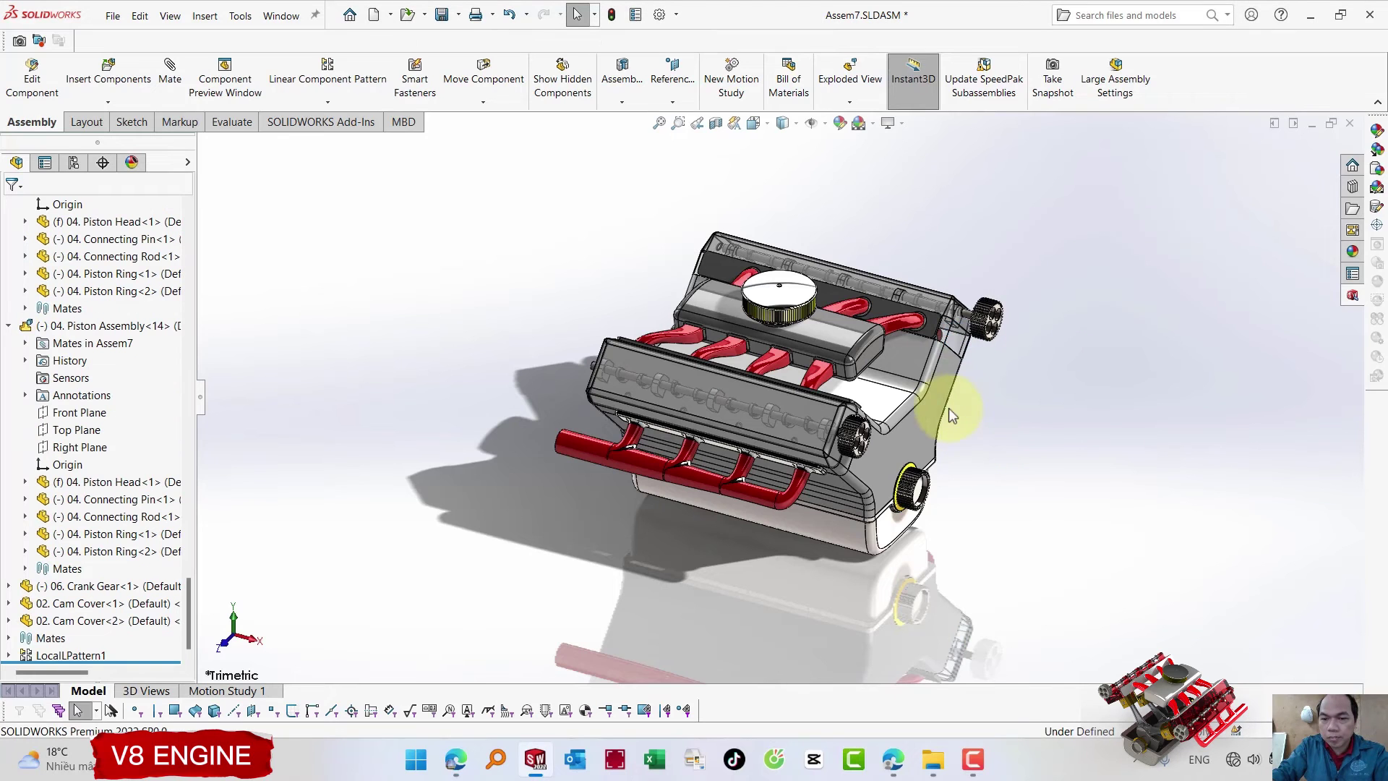
left_click(1083, 292)
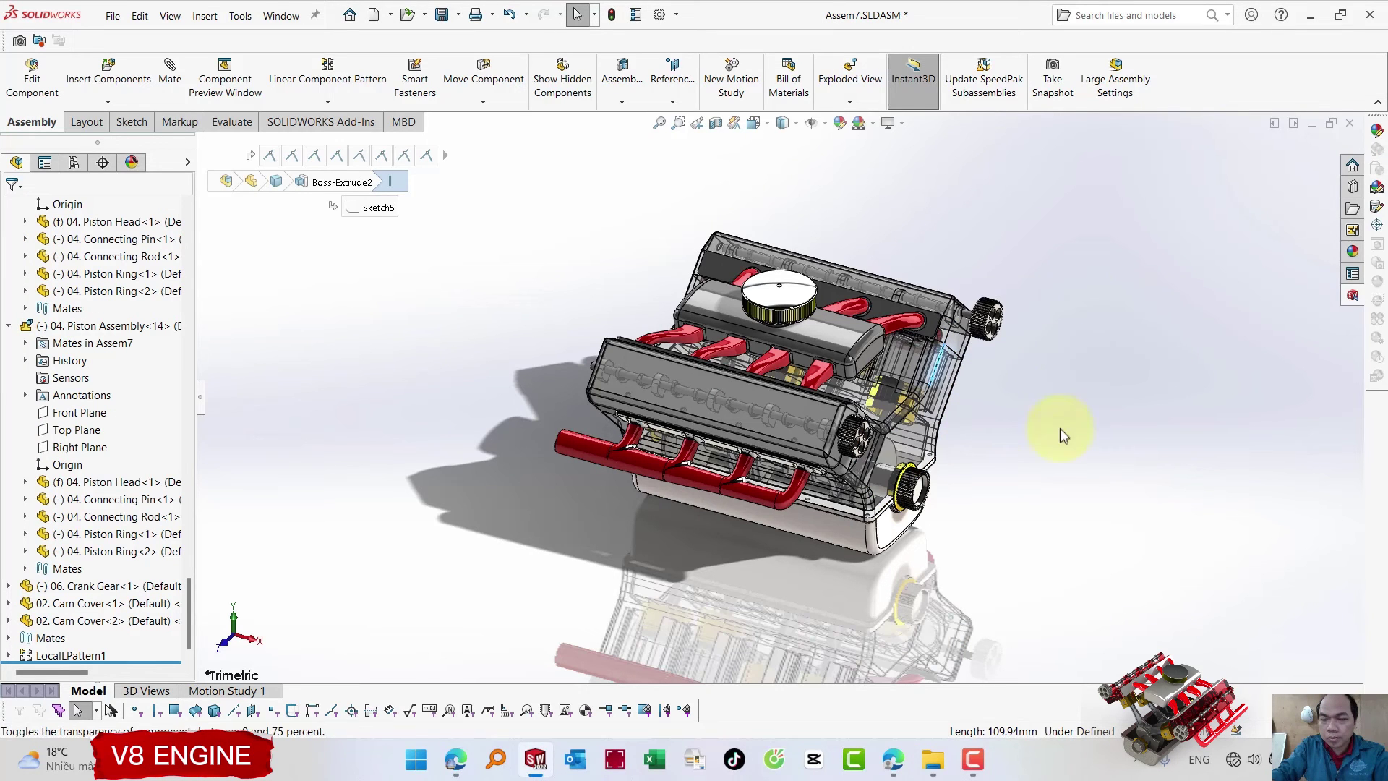
- Make the left bank part transparent and set the display style to Shaded
middle_click_drag(855, 438, 836, 407)
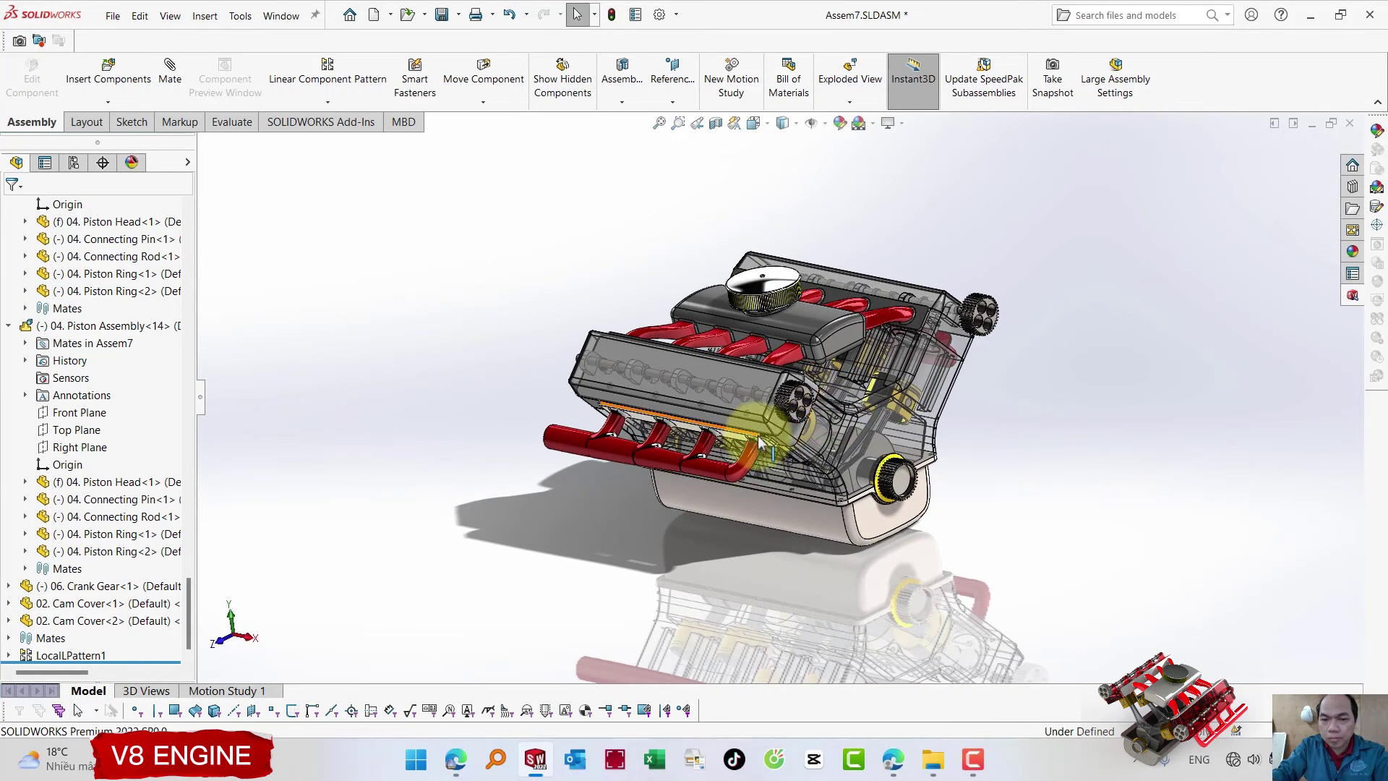
left_click(788, 435)
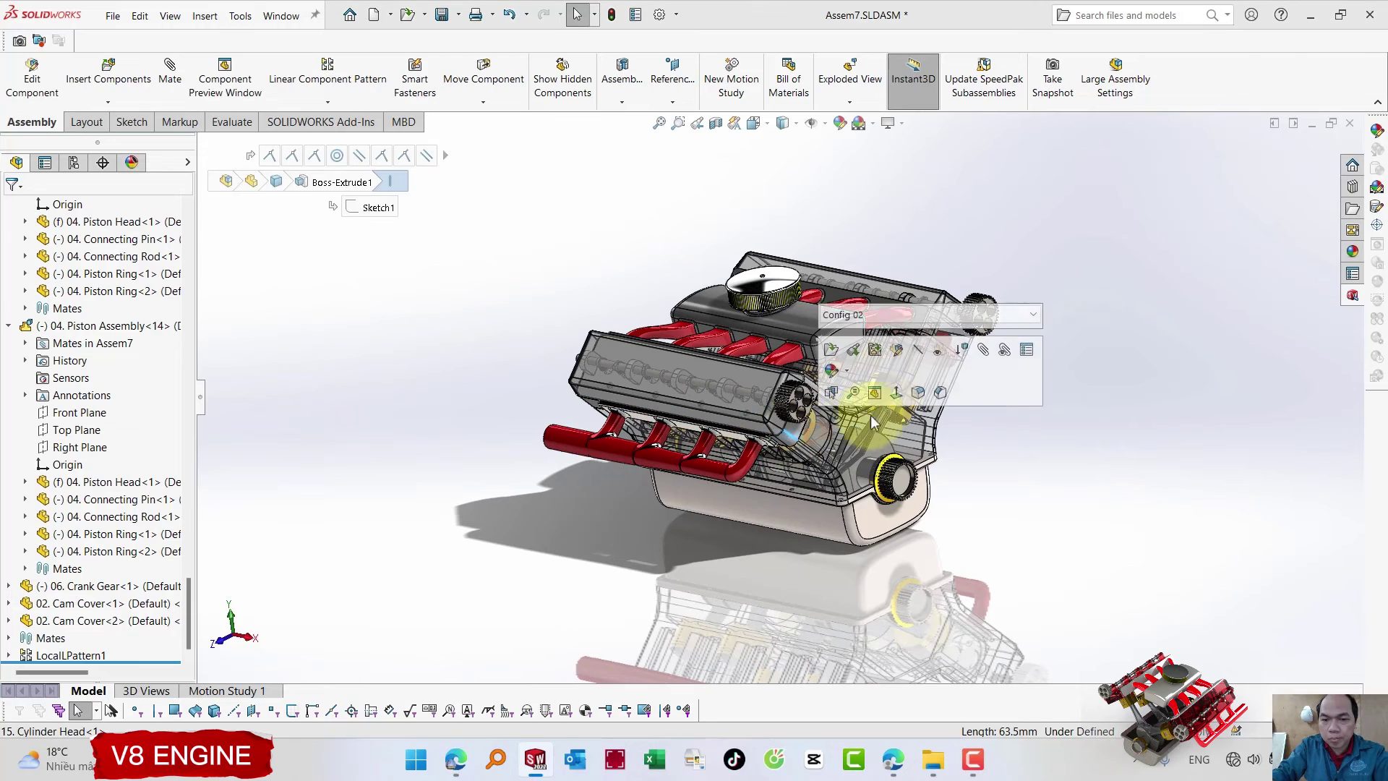
left_click(939, 355)
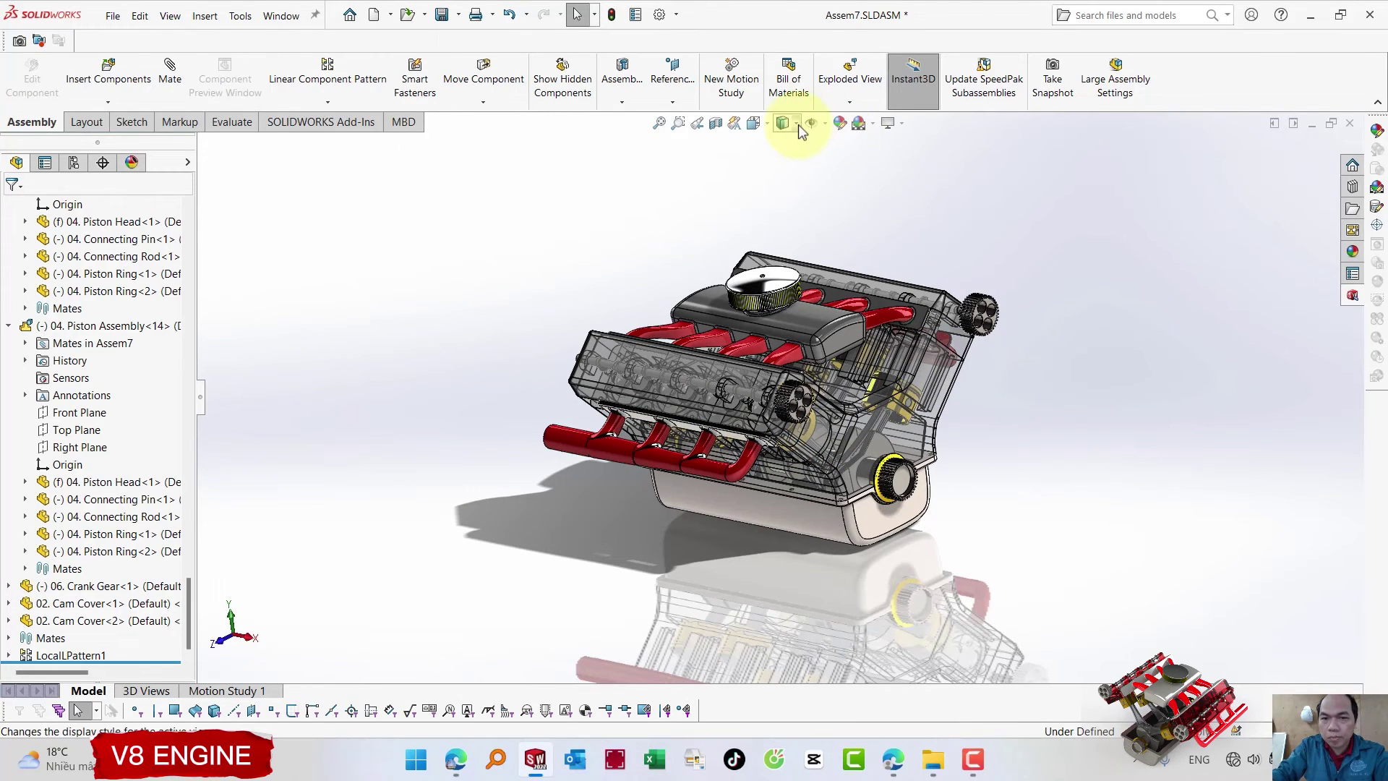
left_click(799, 125)
left_click(784, 163)
- Turn the crankshaft to check the pistons move, then snap to a zoomed trimetric view
mouse_move(958, 249)
middle_mouse_down()
mouse_move(954, 275)
mouse_move(1063, 307)
mouse_move(1141, 247)
mouse_move(1076, 335)
mouse_move(1013, 316)
mouse_move(927, 423)
mouse_move(967, 487)
mouse_move(903, 388)
mouse_move(930, 419)
mouse_move(795, 439)
middle_mouse_up()
mouse_move(808, 444)
left_mouse_down()
mouse_move(826, 506)
mouse_move(755, 543)
mouse_move(857, 434)
mouse_move(858, 536)
mouse_move(806, 492)
mouse_move(832, 570)
mouse_move(888, 440)
left_mouse_up()
left_click(1021, 419)
mouse_move(1021, 375)
middle_mouse_down()
mouse_move(1051, 319)
mouse_move(1045, 379)
middle_mouse_up()
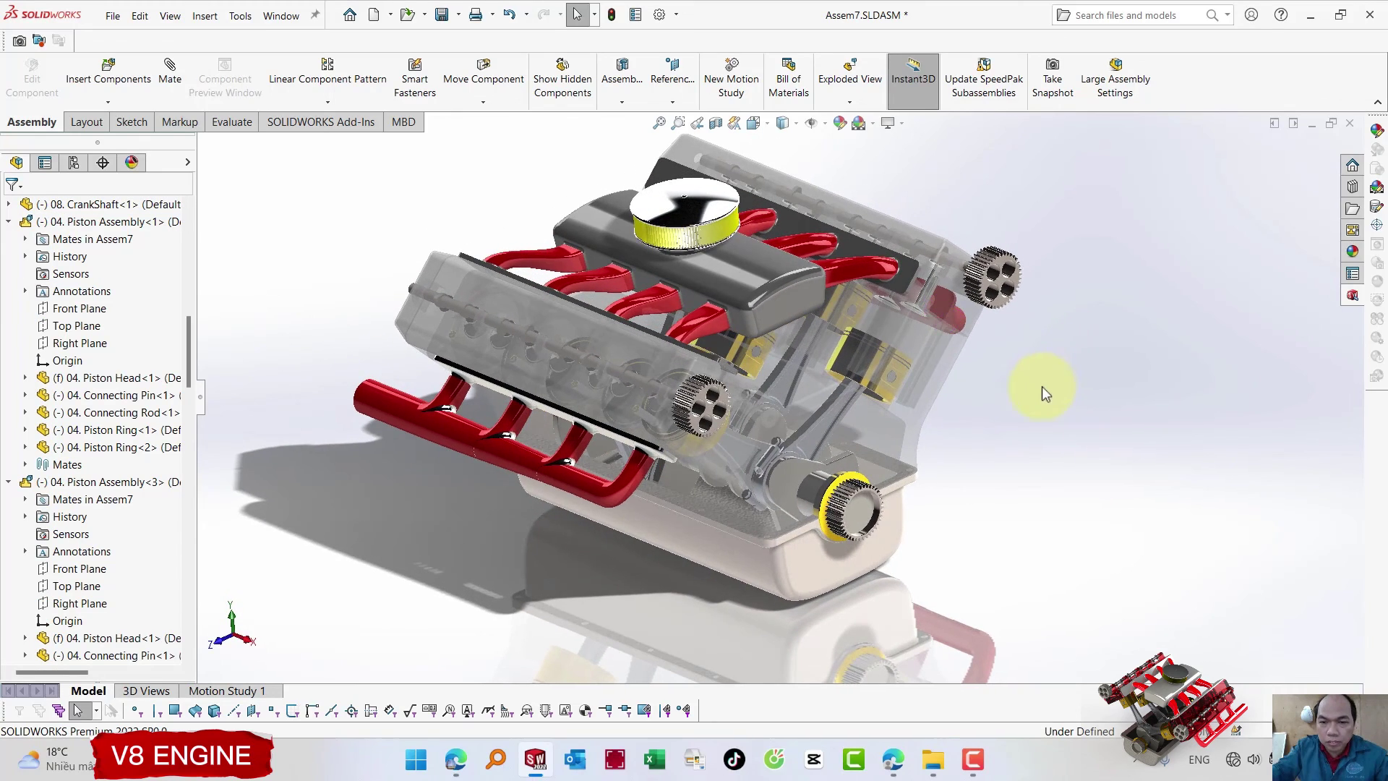
right_click_drag(1042, 387, 1086, 327)
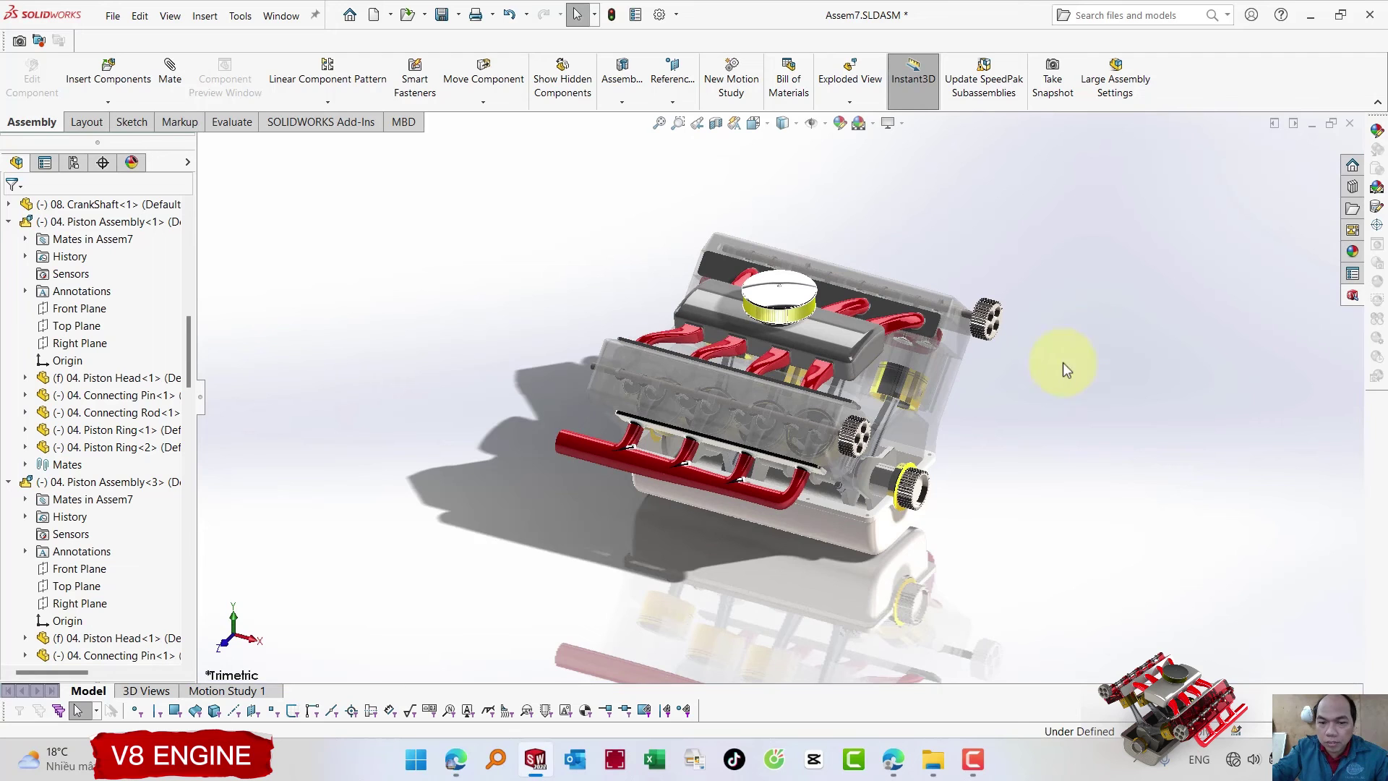
scroll(957, 411, "down", 2)
scroll(905, 405, "down", 3)
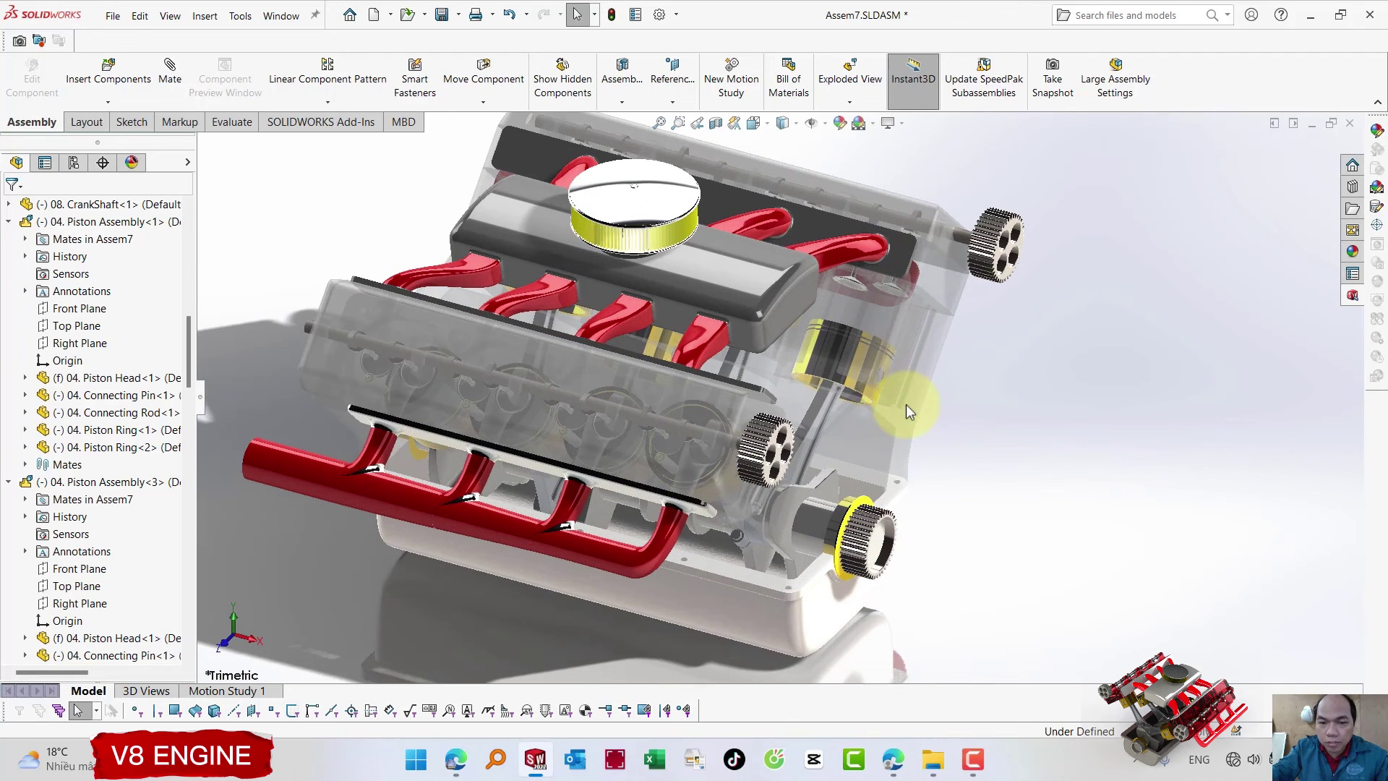
- Cycle through display styles and settle on Shaded With Edges
left_click(793, 125)
left_click(788, 149)
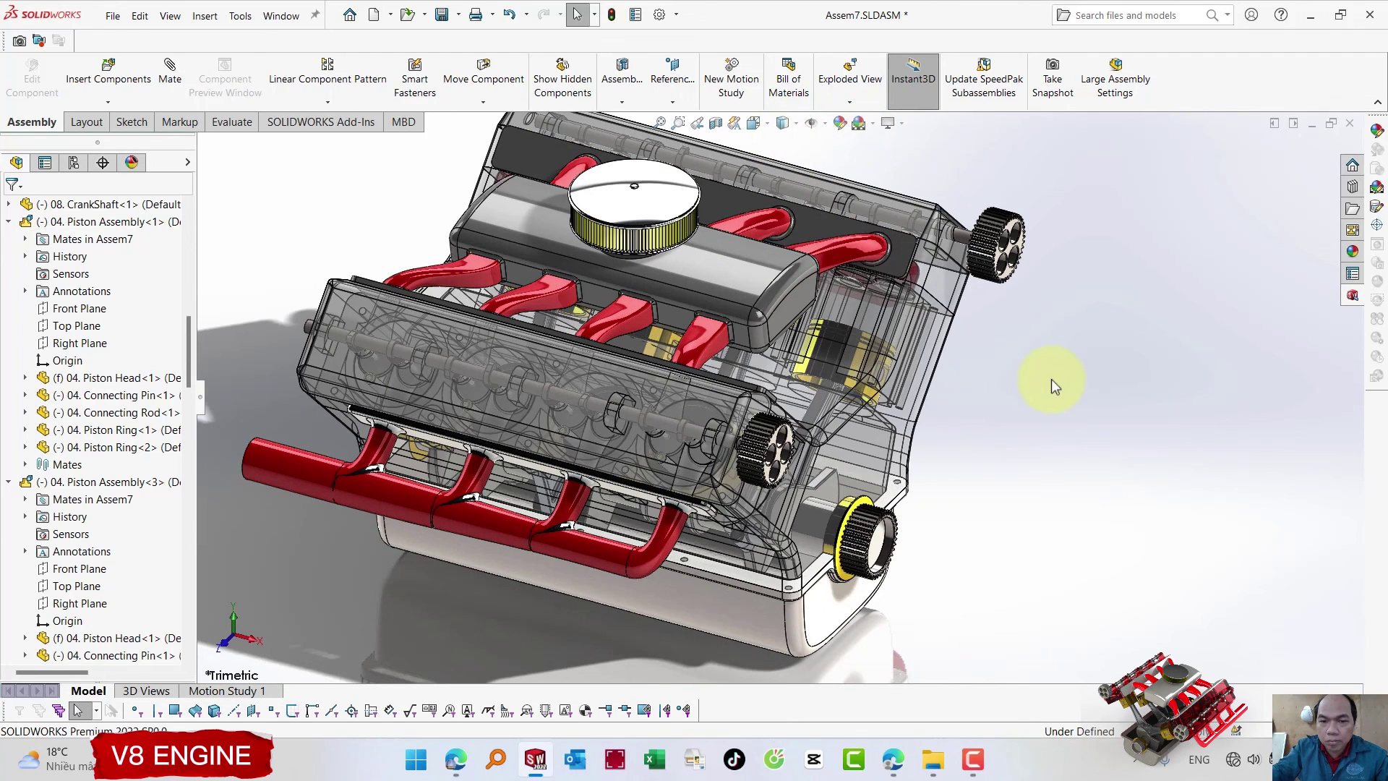
left_click(792, 125)
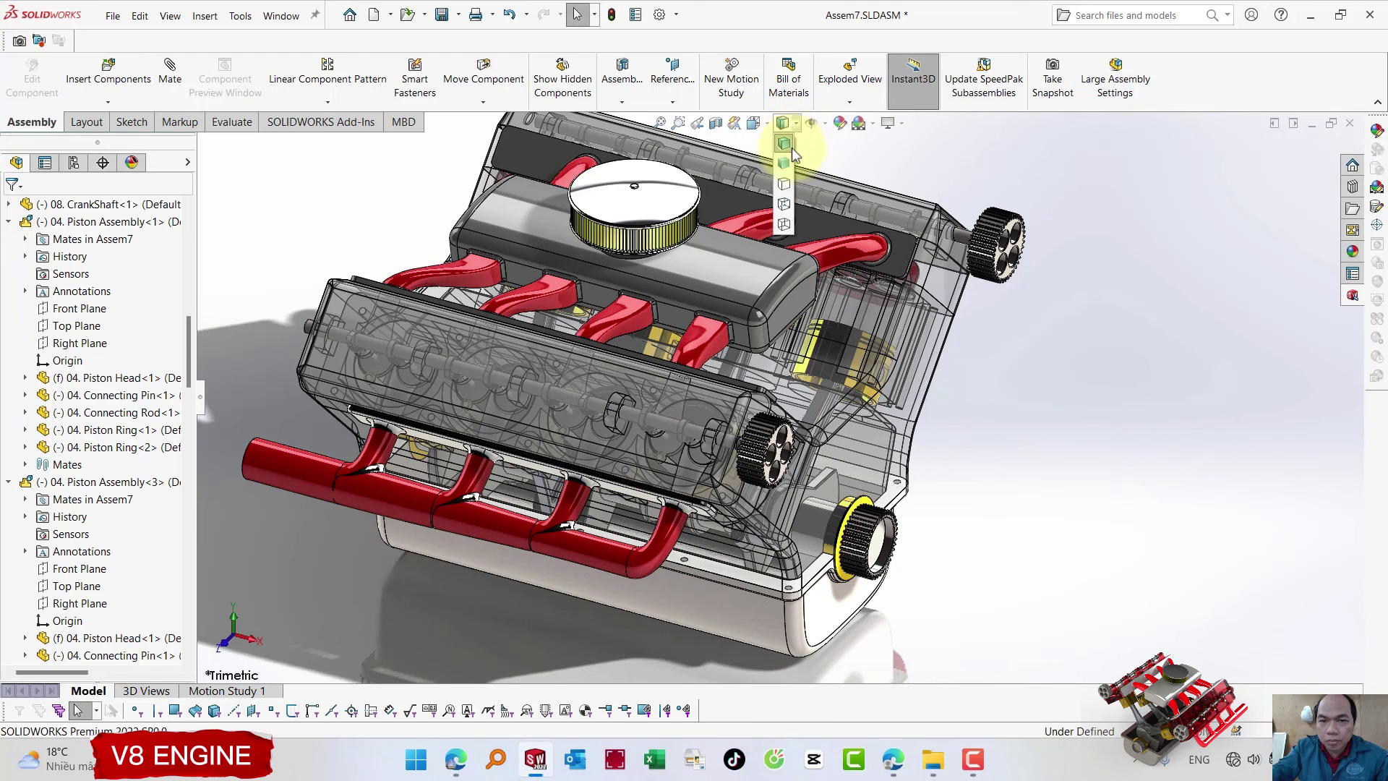
left_click(787, 163)
left_click(795, 124)
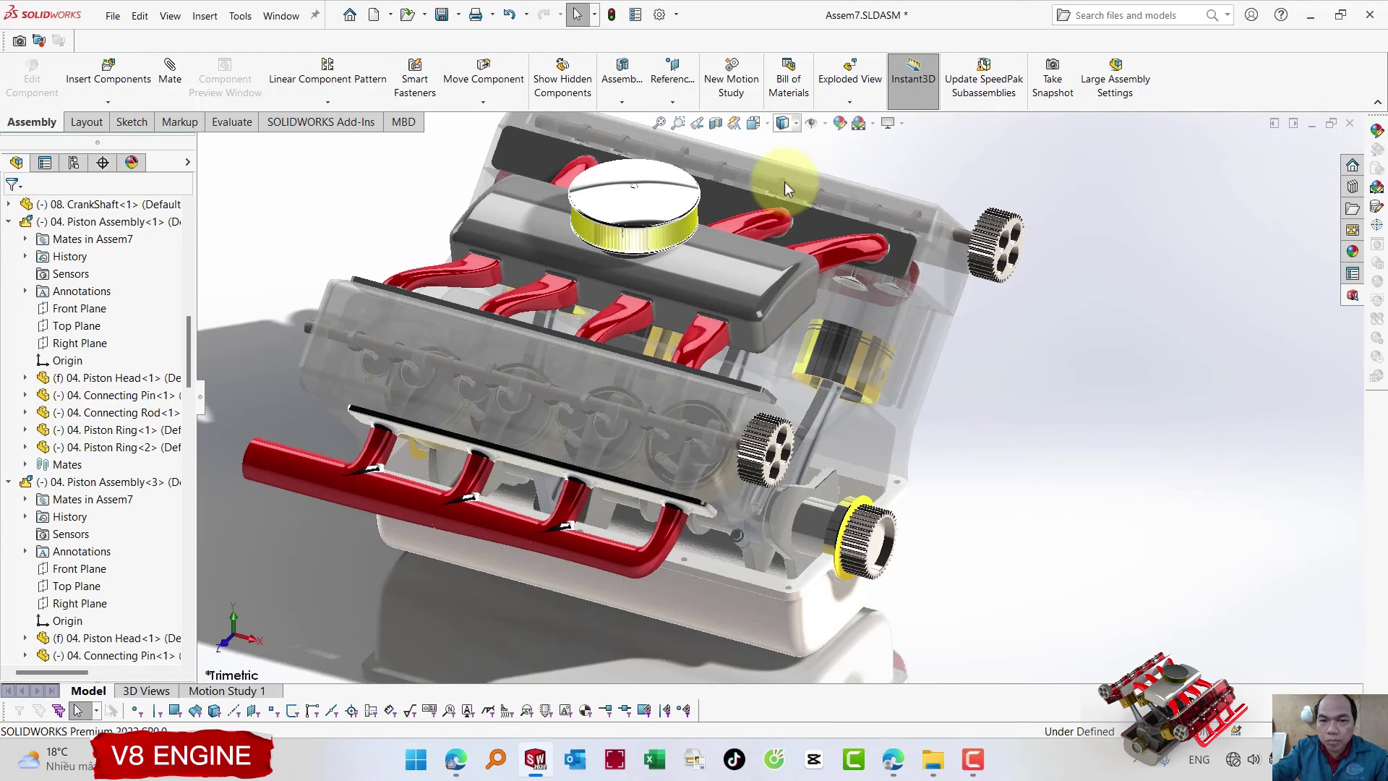
left_click(786, 180)
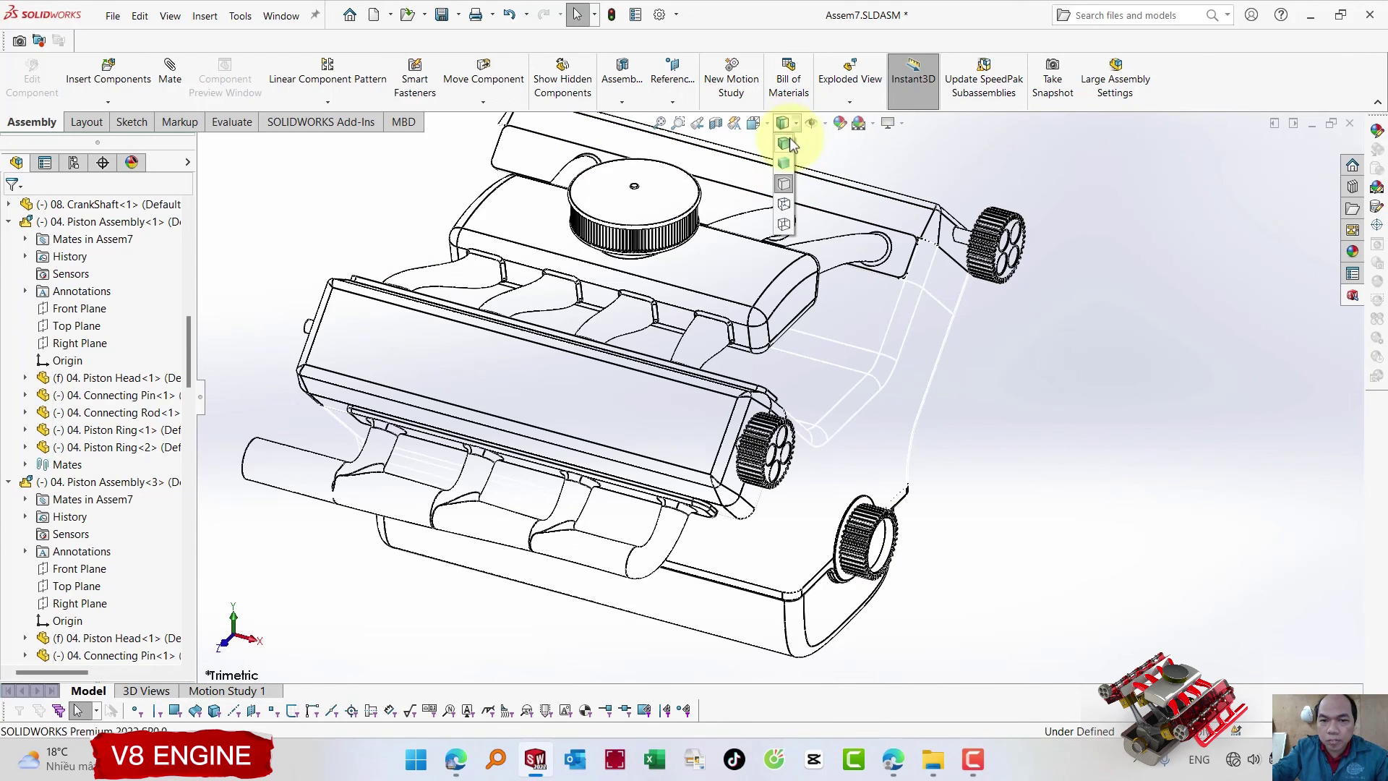
left_click(791, 142)
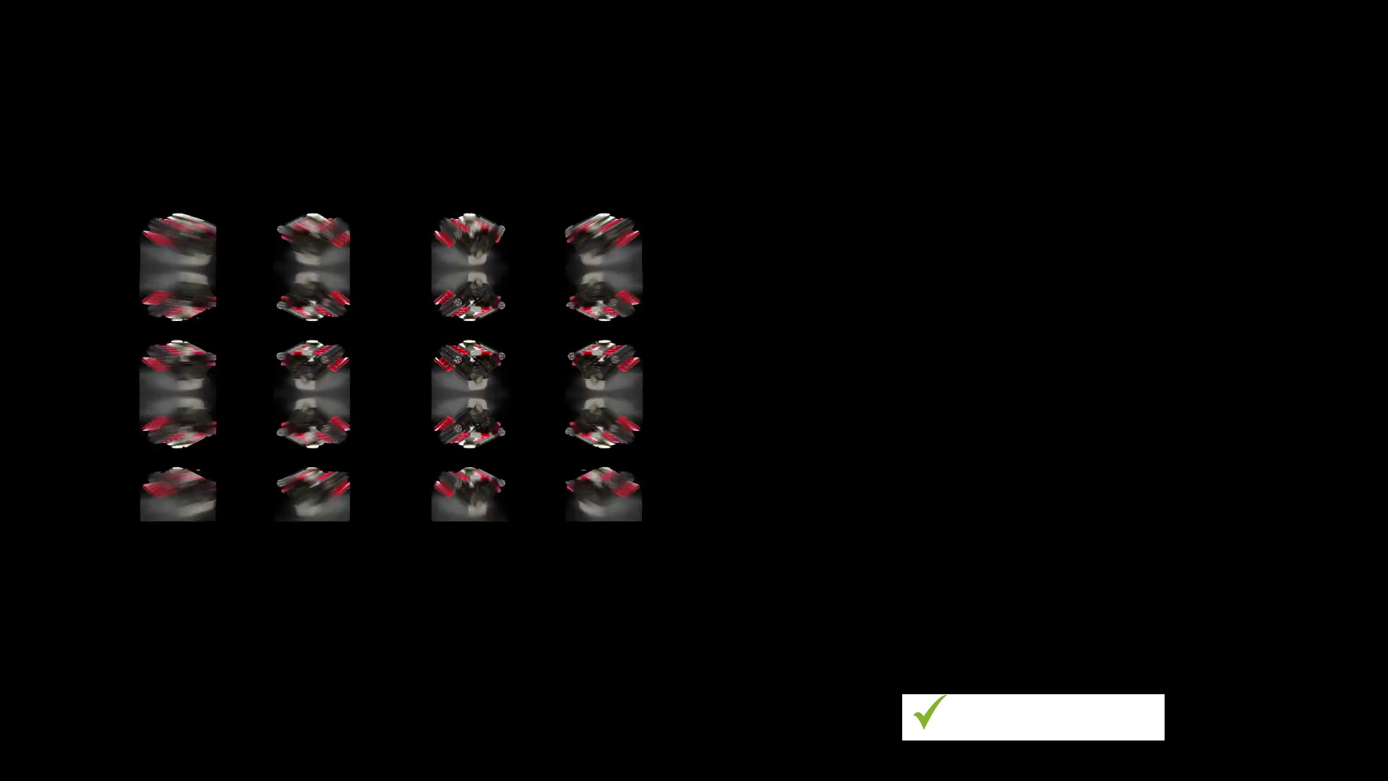